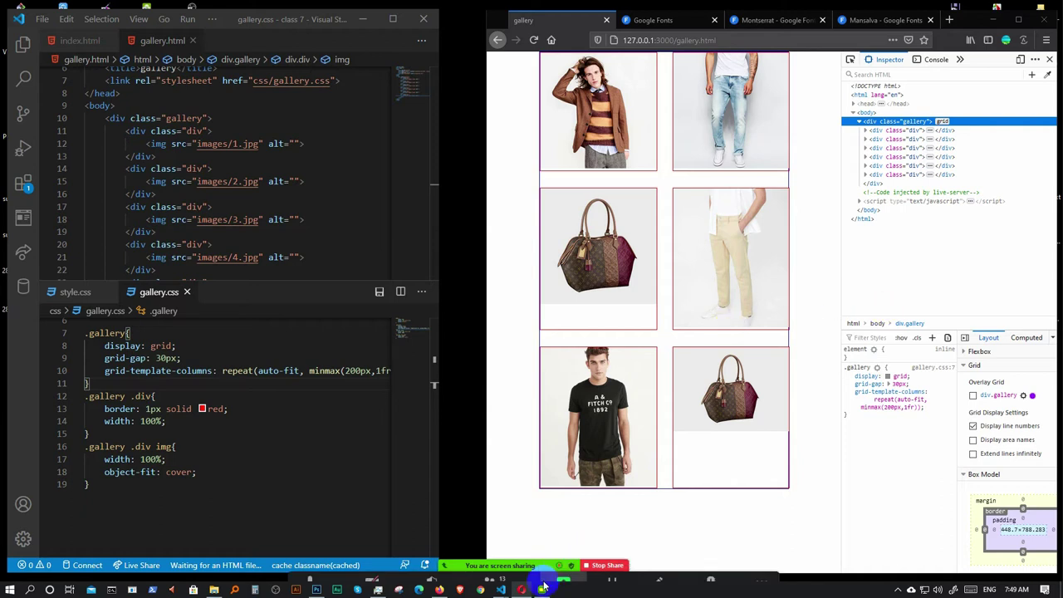
- Switch to Photoshop with 4240243.psd open and reposition its window so the layer list is fully in view
{"action": "mouse_move", "coordinate": [558, 570]}
{"action": "left_click", "coordinate": [478, 574]}
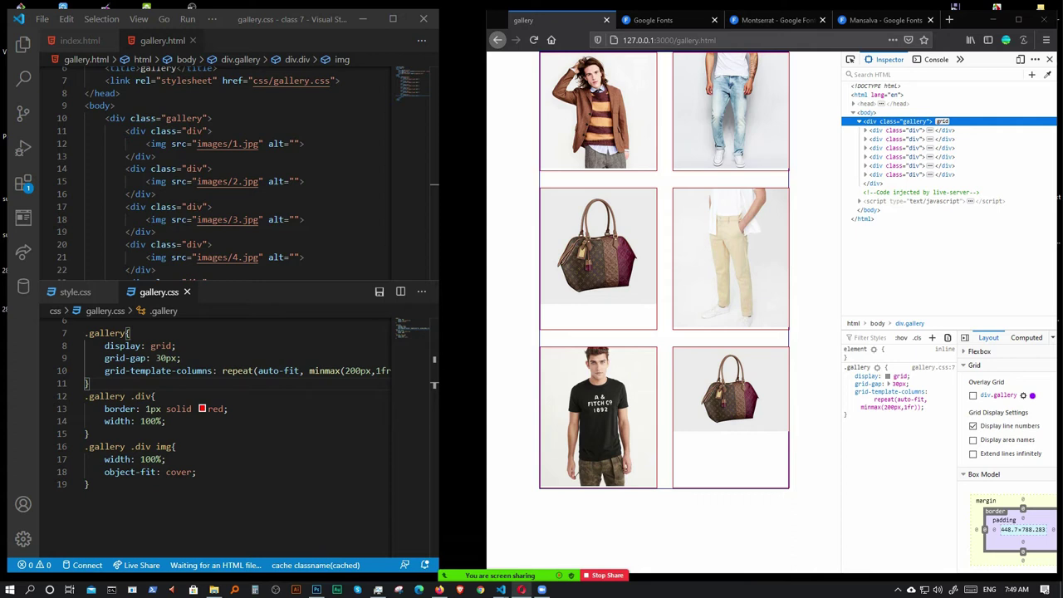
{"action": "left_click", "coordinate": [551, 256]}
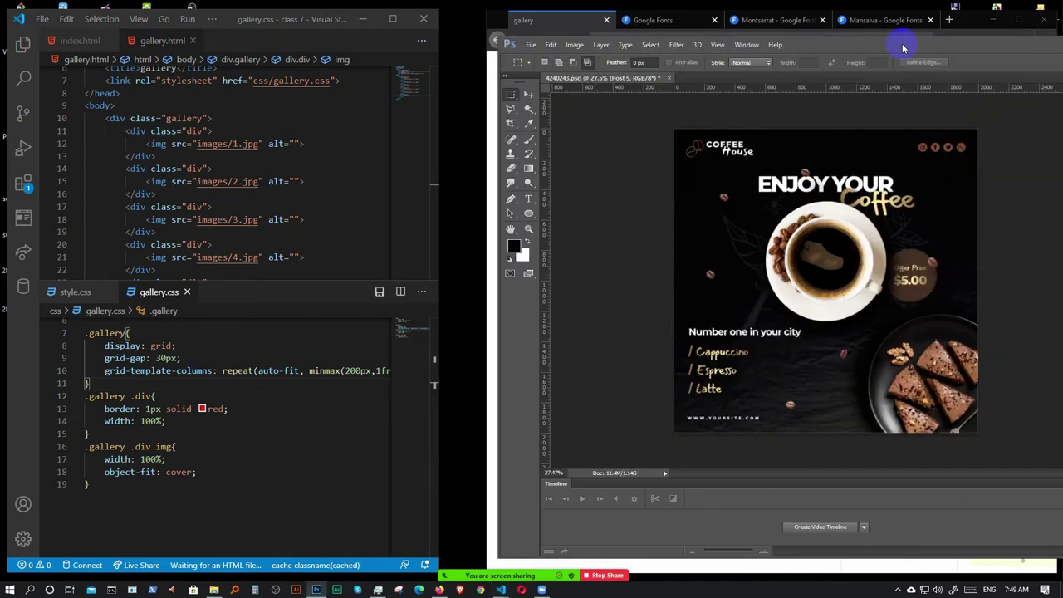
{"action": "left_click_drag", "start_coordinate": [903, 36], "coordinate": [560, 39]}
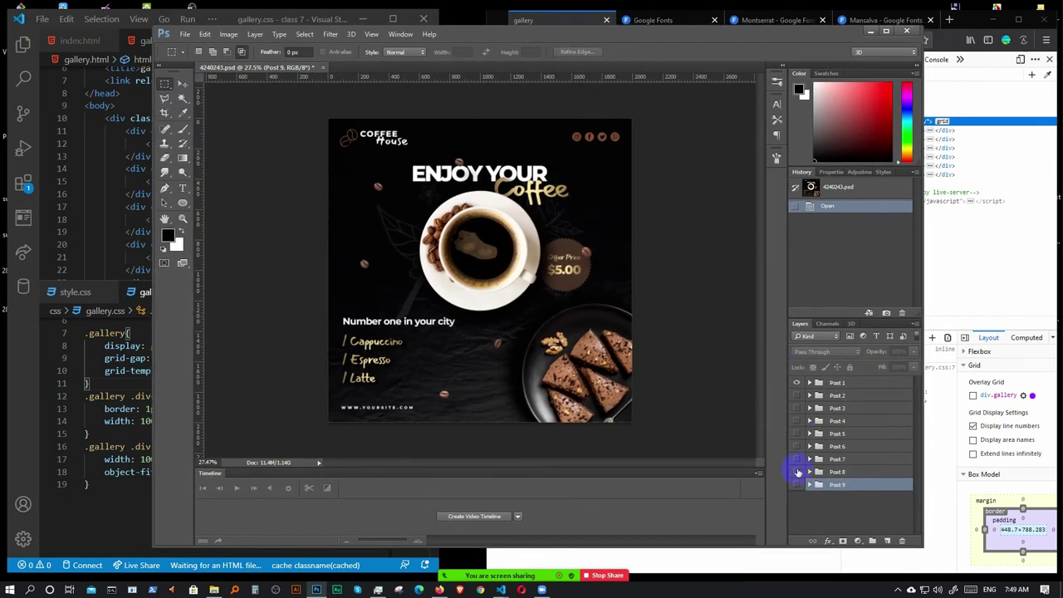
- Preview the designs in groups Post 1 to Post 9 by toggling their visibility, leaving only Post 1 shown and selected
{"action": "left_click", "coordinate": [796, 384]}
{"action": "left_click", "coordinate": [797, 409]}
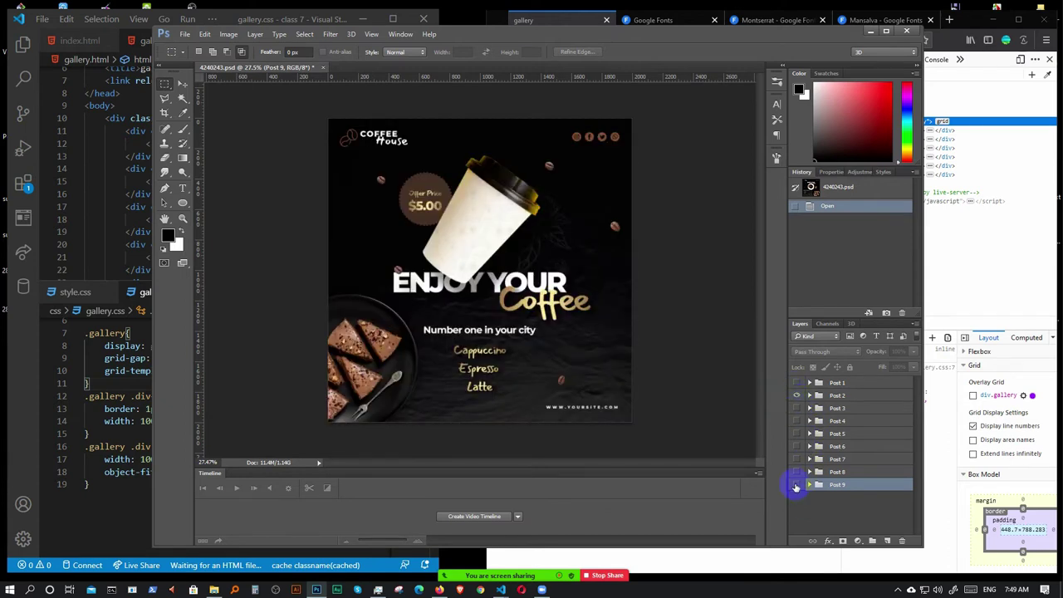
{"action": "left_click", "coordinate": [797, 397]}
{"action": "left_click", "coordinate": [797, 485]}
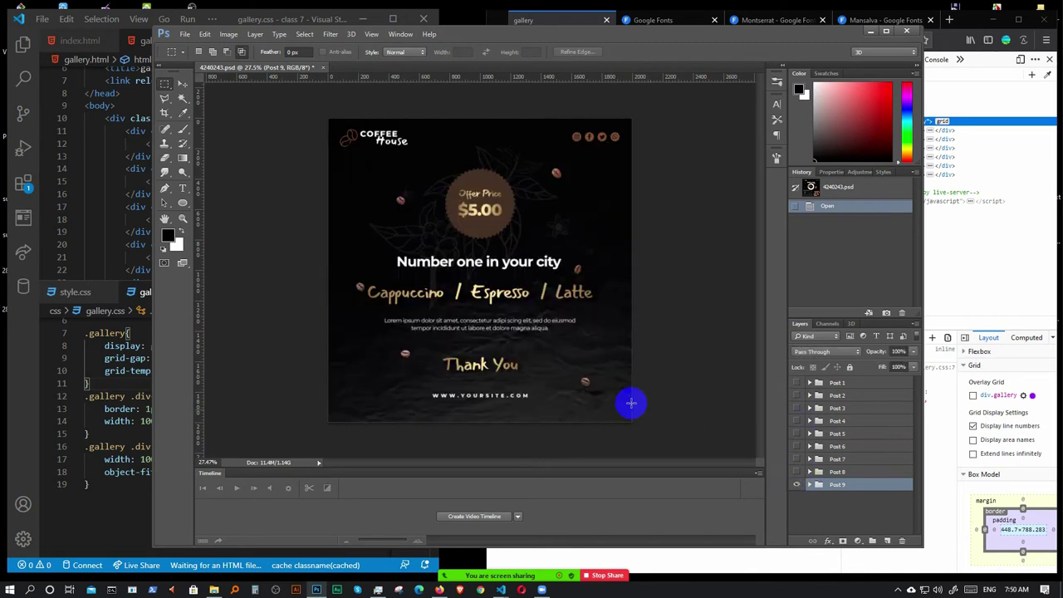
{"action": "left_click", "coordinate": [797, 472]}
{"action": "left_click", "coordinate": [798, 459]}
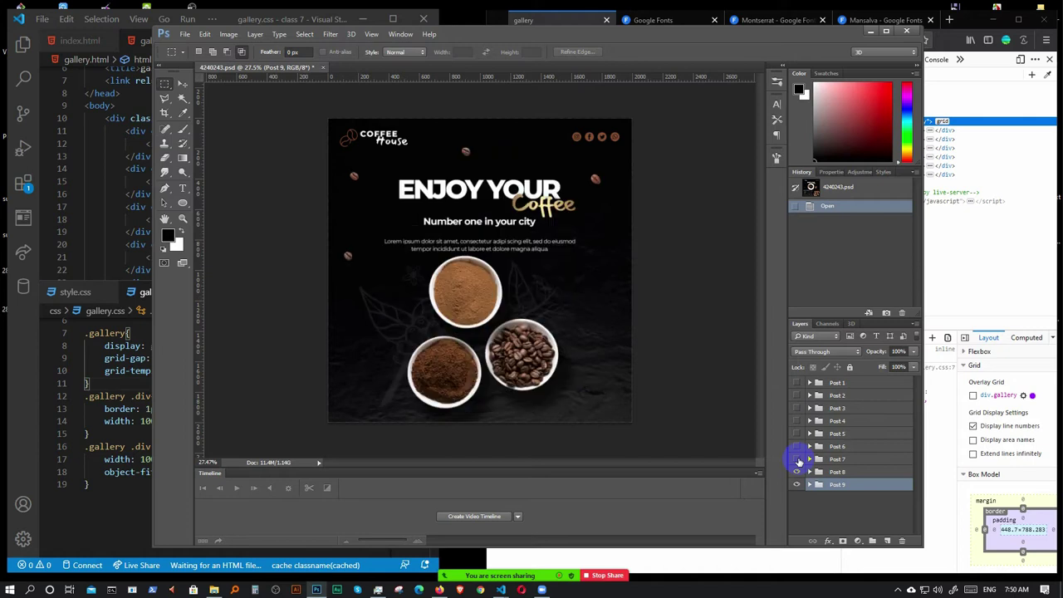
{"action": "left_click", "coordinate": [798, 447]}
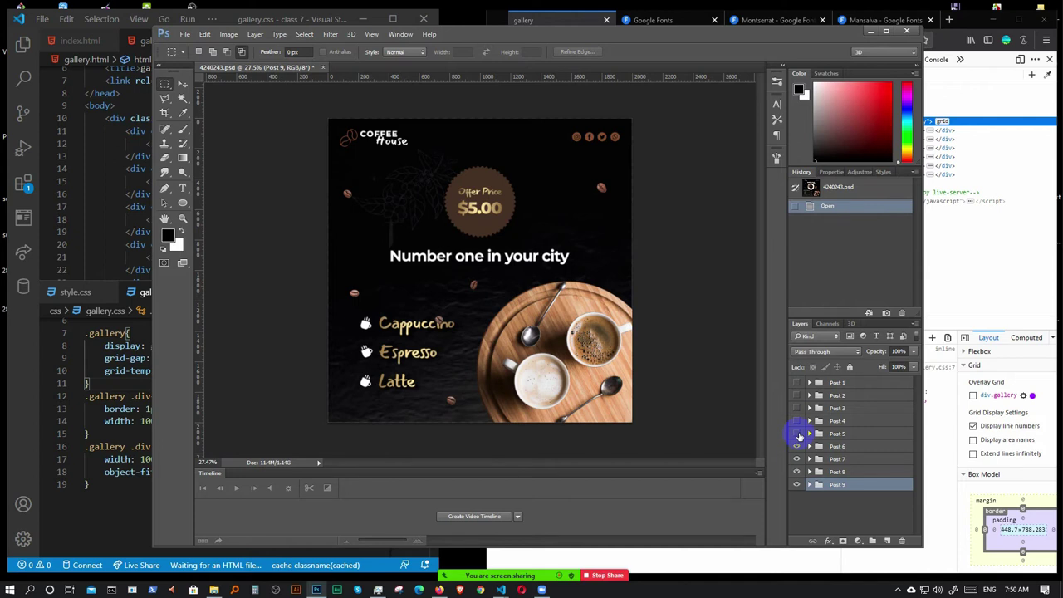
{"action": "left_click", "coordinate": [799, 437]}
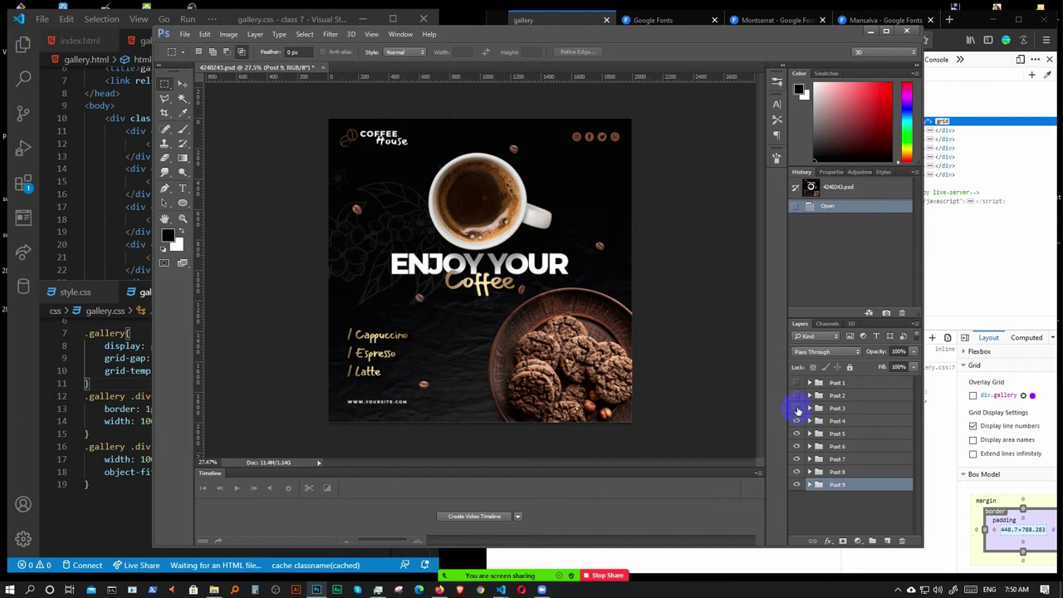
{"action": "left_click", "coordinate": [798, 396]}
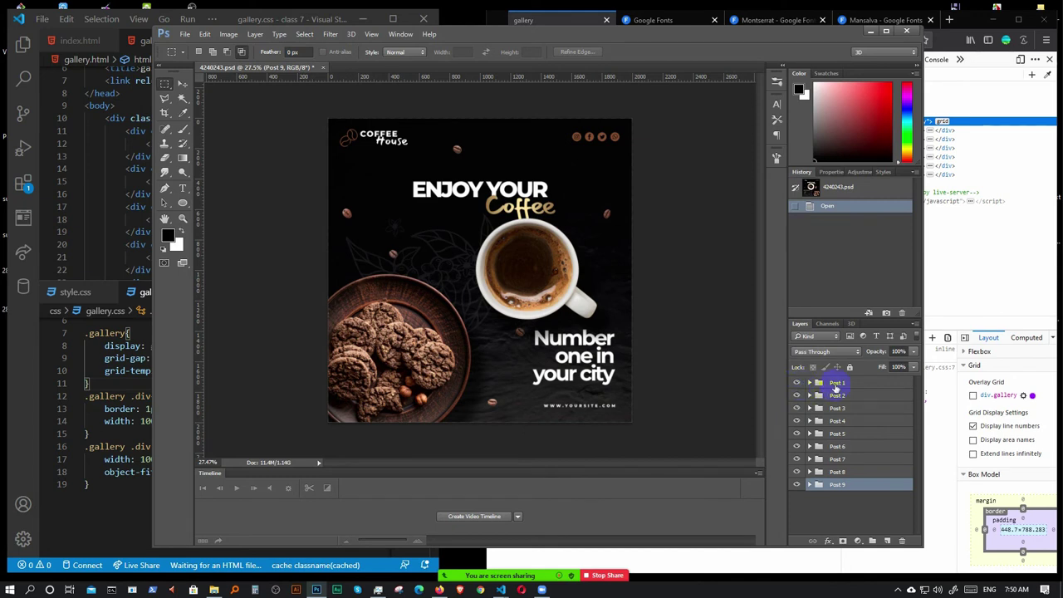
{"action": "left_click_drag", "start_coordinate": [798, 398], "coordinate": [796, 487]}
{"action": "left_click", "coordinate": [847, 385]}
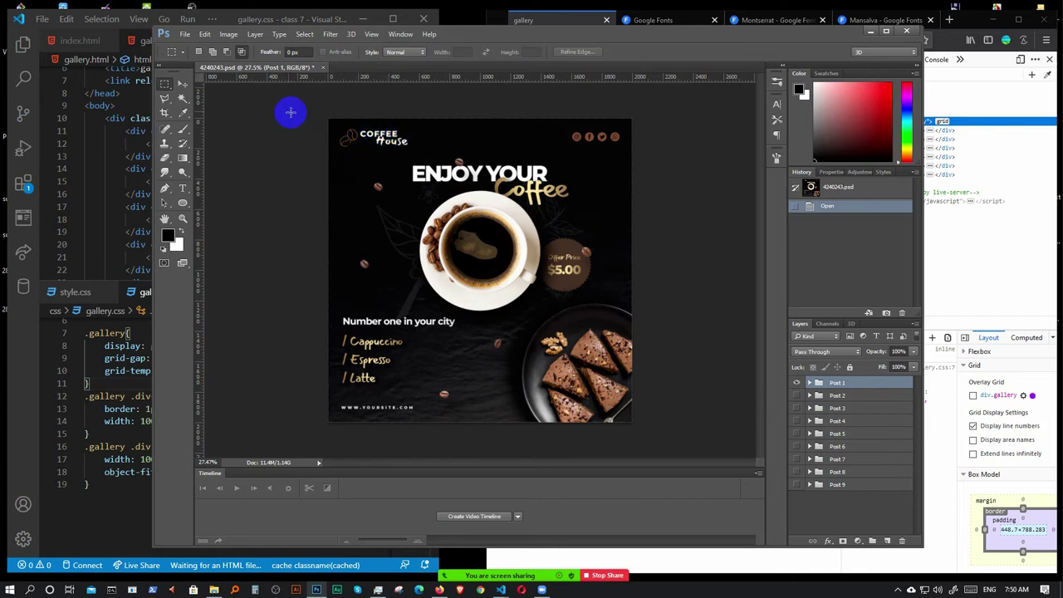
- Outline the poster's header, middle, lower text and footer sections with temporary rectangular marquee selections
{"action": "left_click_drag", "start_coordinate": [318, 117], "coordinate": [624, 158]}
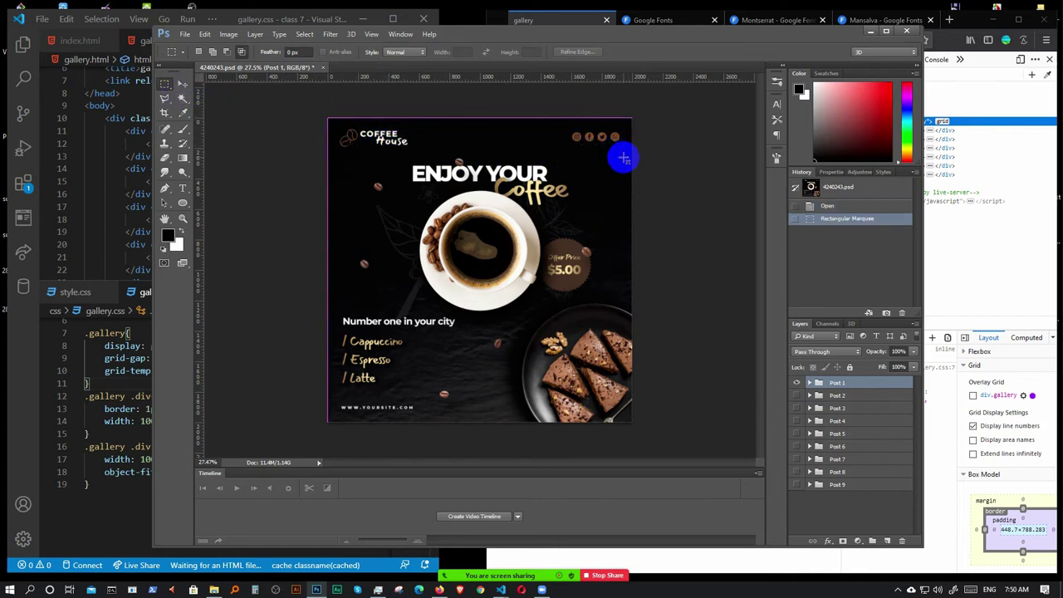
{"action": "left_click", "coordinate": [697, 183]}
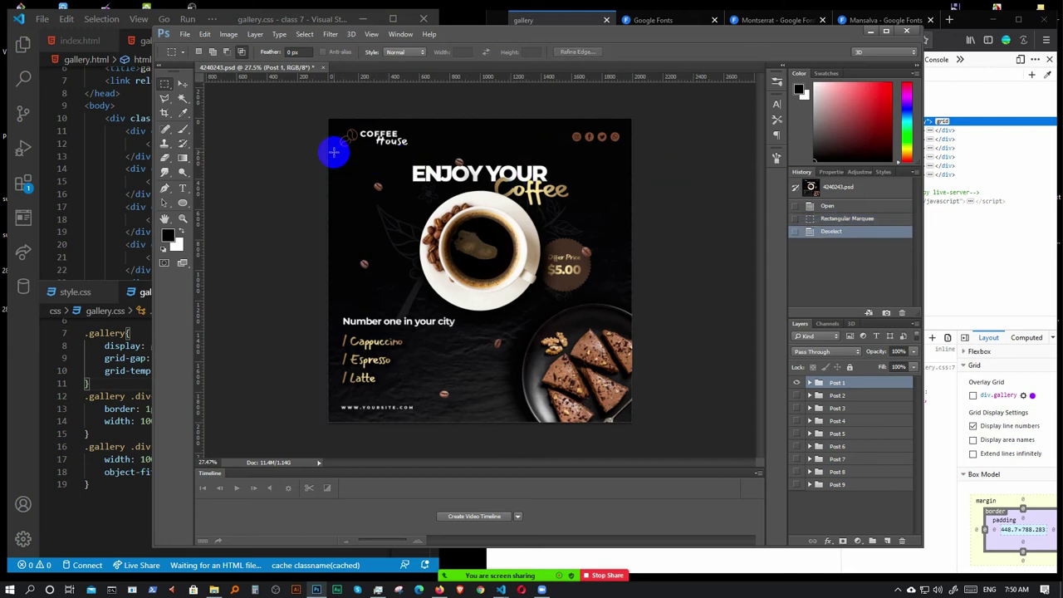
{"action": "left_click_drag", "start_coordinate": [336, 154], "coordinate": [625, 188]}
{"action": "left_click", "coordinate": [408, 194]}
{"action": "left_click_drag", "start_coordinate": [408, 193], "coordinate": [586, 310]}
{"action": "left_click", "coordinate": [530, 373]}
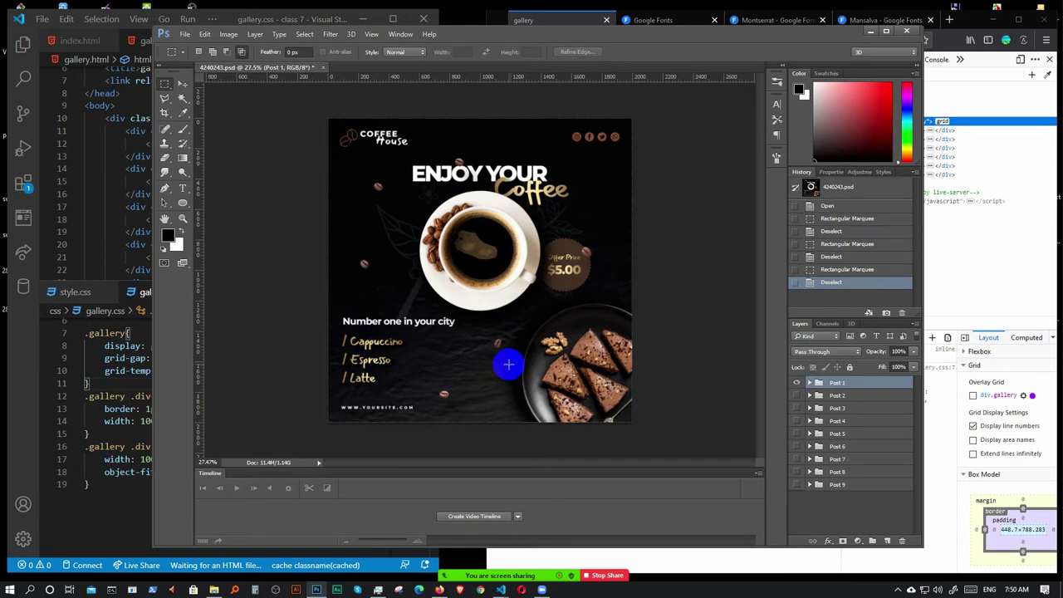
{"action": "left_click_drag", "start_coordinate": [329, 312], "coordinate": [674, 392]}
{"action": "left_click_drag", "start_coordinate": [312, 397], "coordinate": [676, 410]}
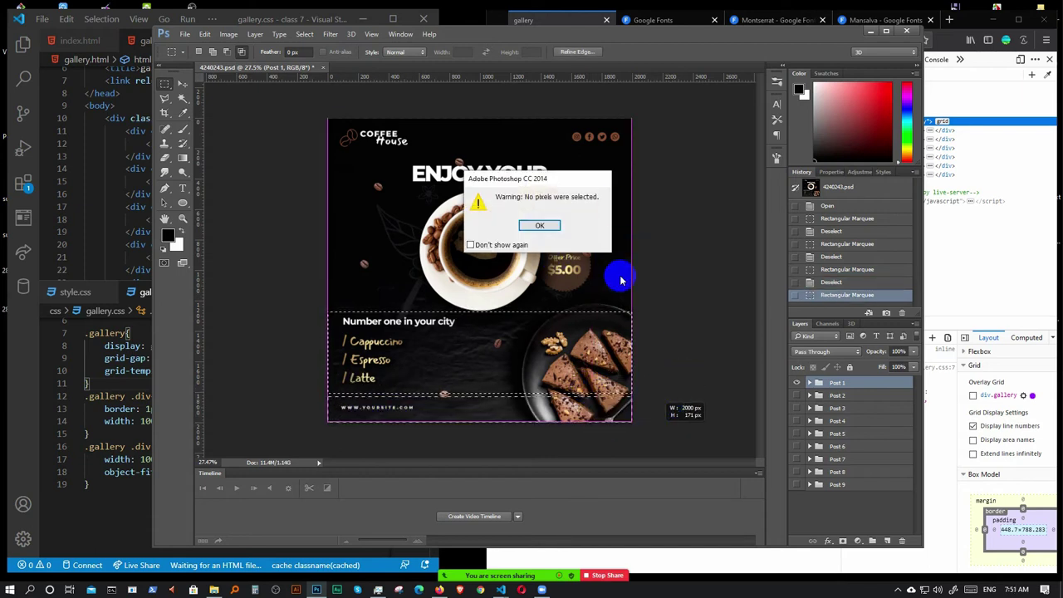
{"action": "left_click", "coordinate": [540, 226]}
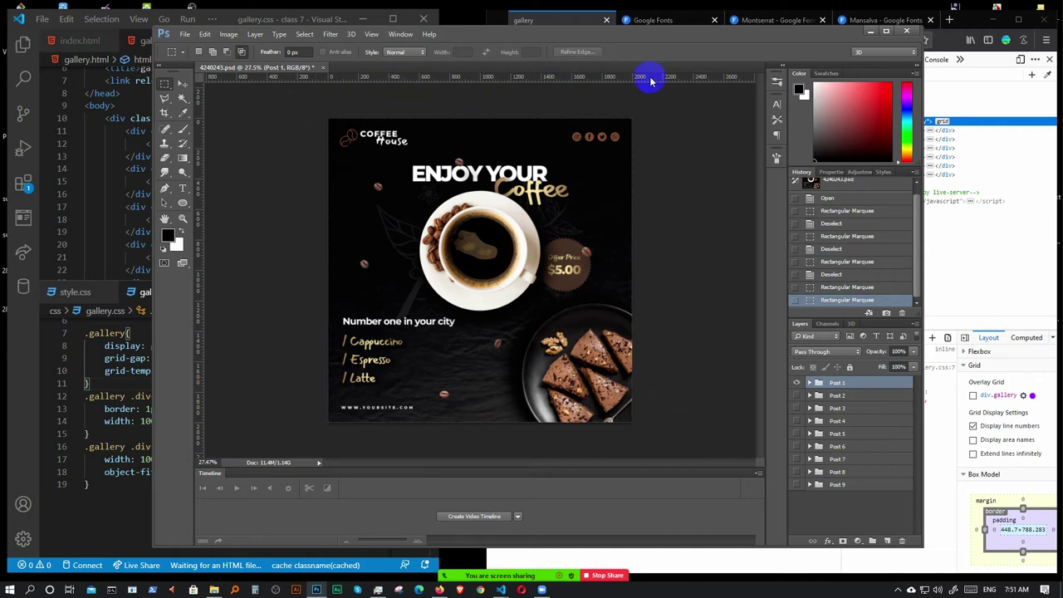
- Maximize the window and expand the Post 1 group to show its subgroups
{"action": "left_click", "coordinate": [886, 30]}
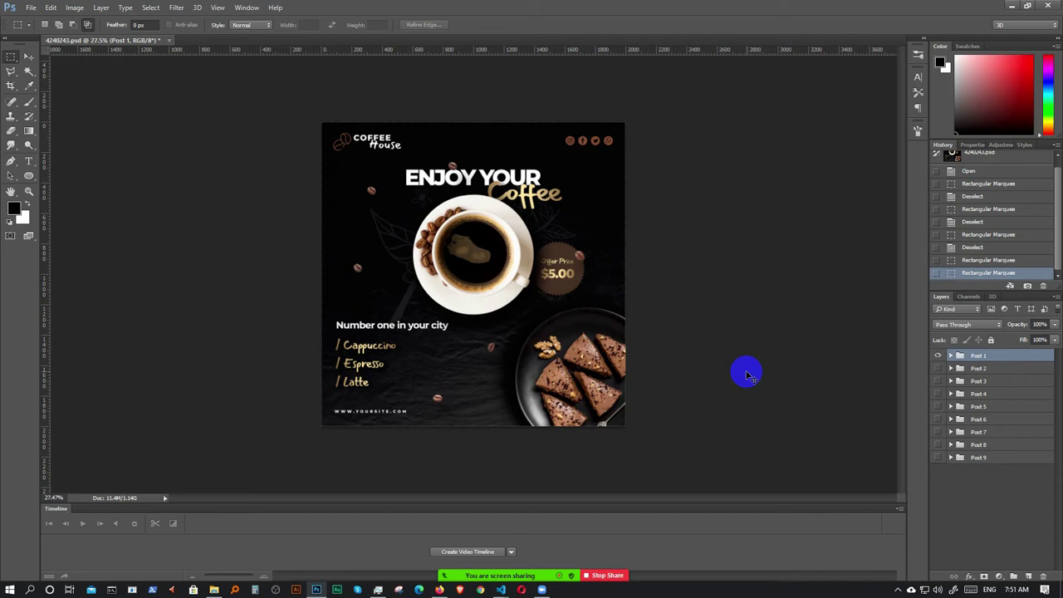
{"action": "left_click", "coordinate": [951, 356]}
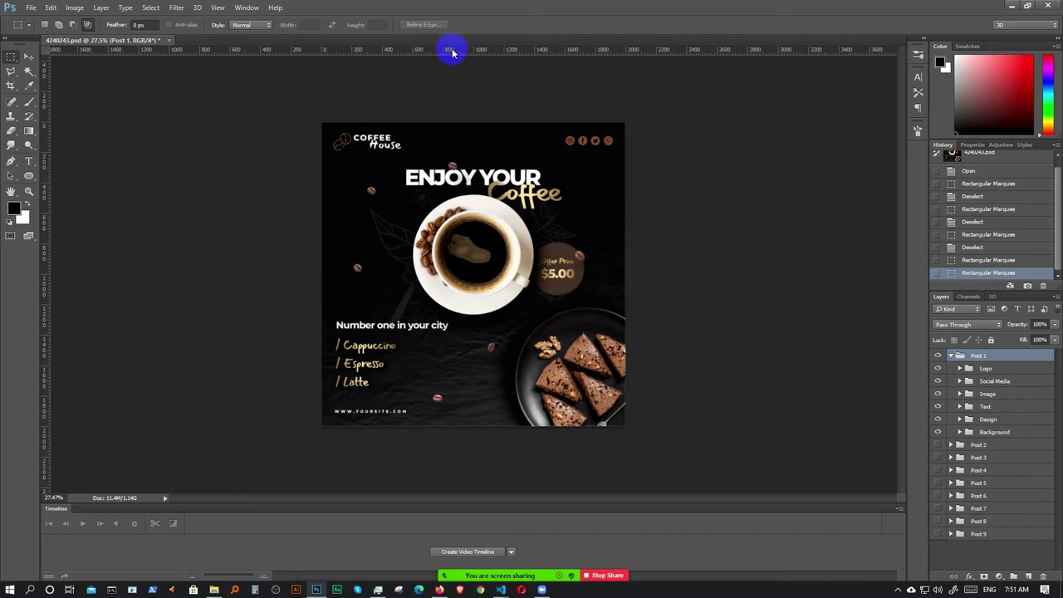
- Try toggling the rulers and placing a horizontal guide below the logo row, removing each trial guide again
{"action": "key", "text": "ctrl+r"}
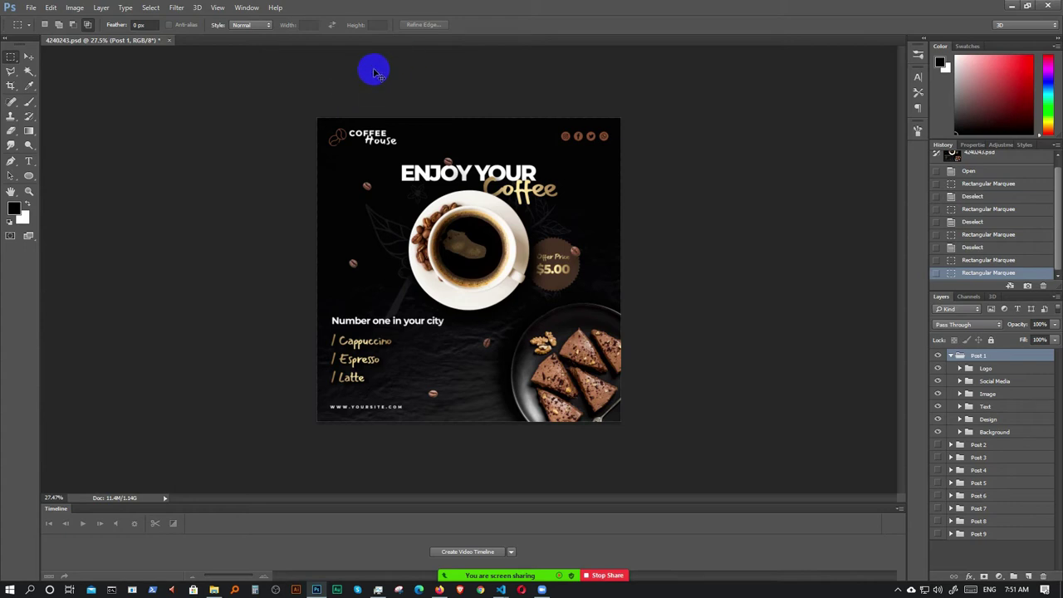
{"action": "key", "text": "ctrl+r"}
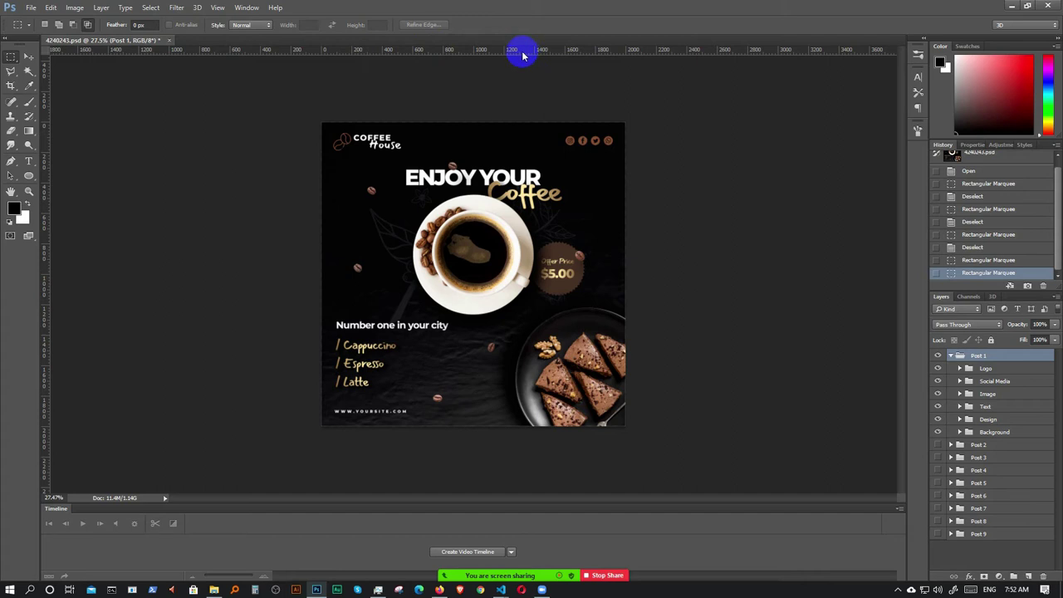
{"action": "left_click_drag", "start_coordinate": [519, 52], "coordinate": [518, 156]}
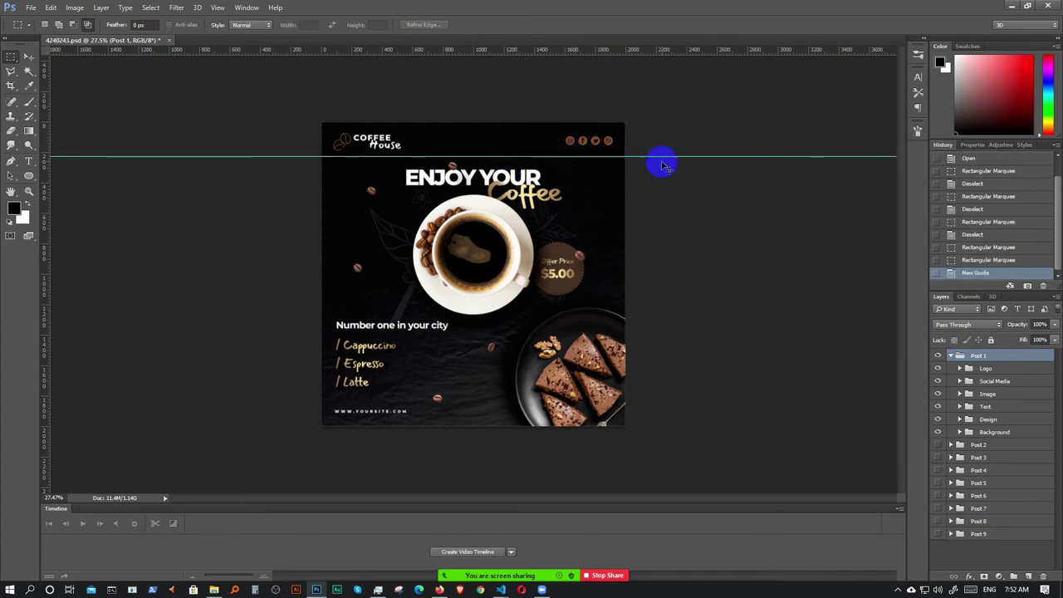
{"action": "left_click_drag", "start_coordinate": [671, 156], "coordinate": [689, 40]}
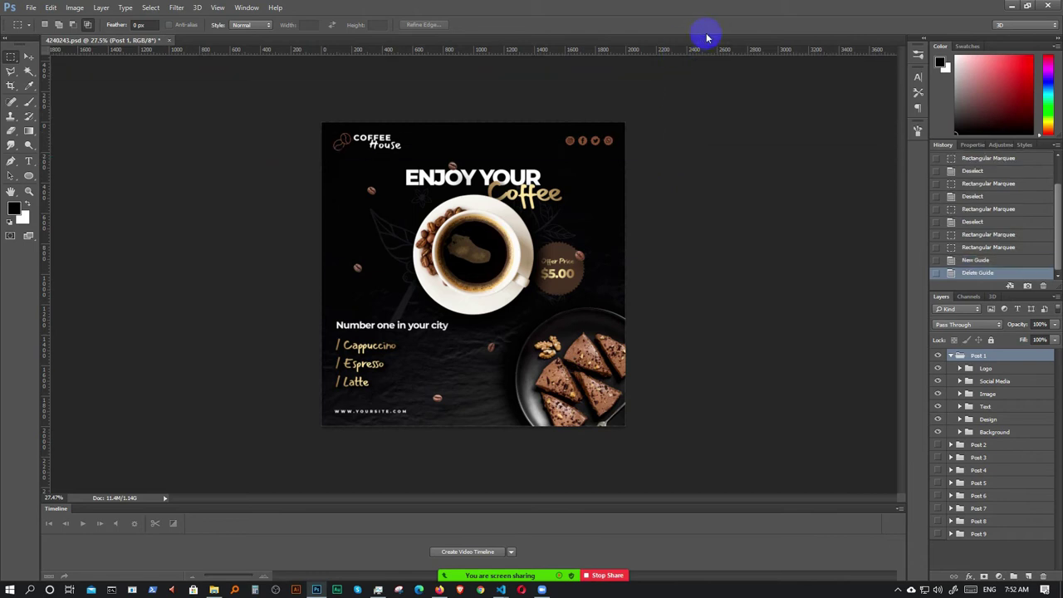
{"action": "mouse_move", "coordinate": [671, 52]}
{"action": "left_mouse_down"}
{"action": "mouse_move", "coordinate": [665, 166]}
{"action": "mouse_move", "coordinate": [678, 158]}
{"action": "mouse_move", "coordinate": [684, 119]}
{"action": "mouse_move", "coordinate": [677, 47]}
{"action": "left_mouse_up"}
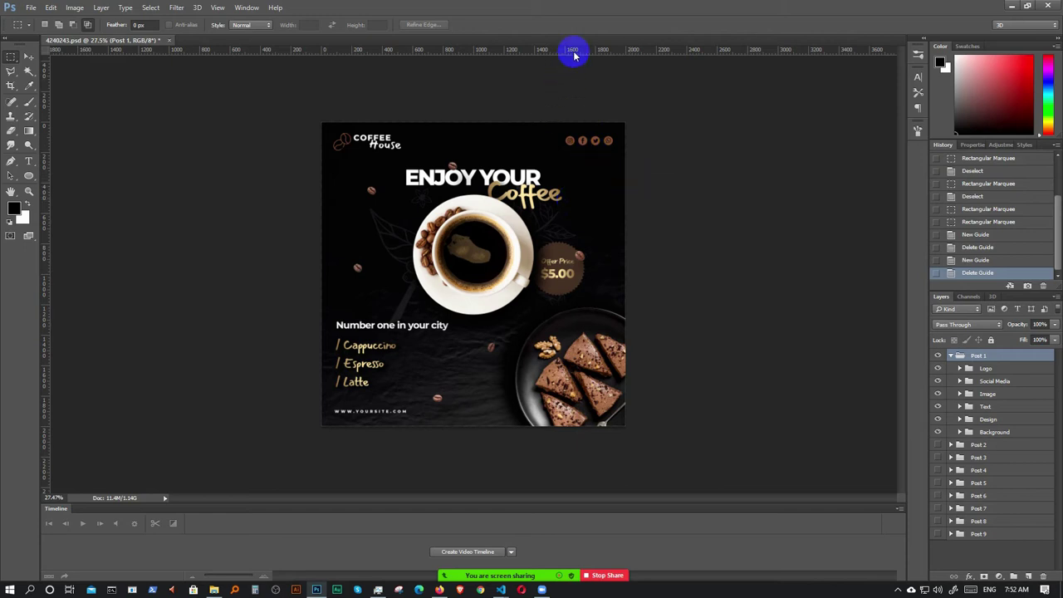
- Place horizontal guides at about 225 px below the header, near the coffee cup's lower edge, and above the website address
{"action": "left_click_drag", "start_coordinate": [574, 51], "coordinate": [570, 156]}
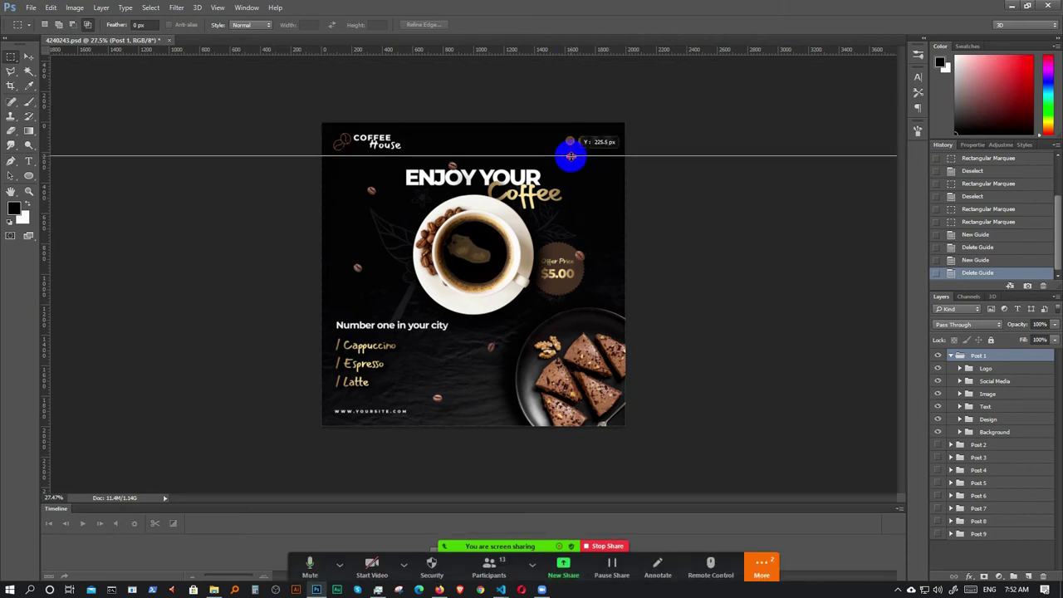
{"action": "left_click_drag", "start_coordinate": [571, 157], "coordinate": [571, 157]}
{"action": "left_click_drag", "start_coordinate": [612, 52], "coordinate": [586, 308]}
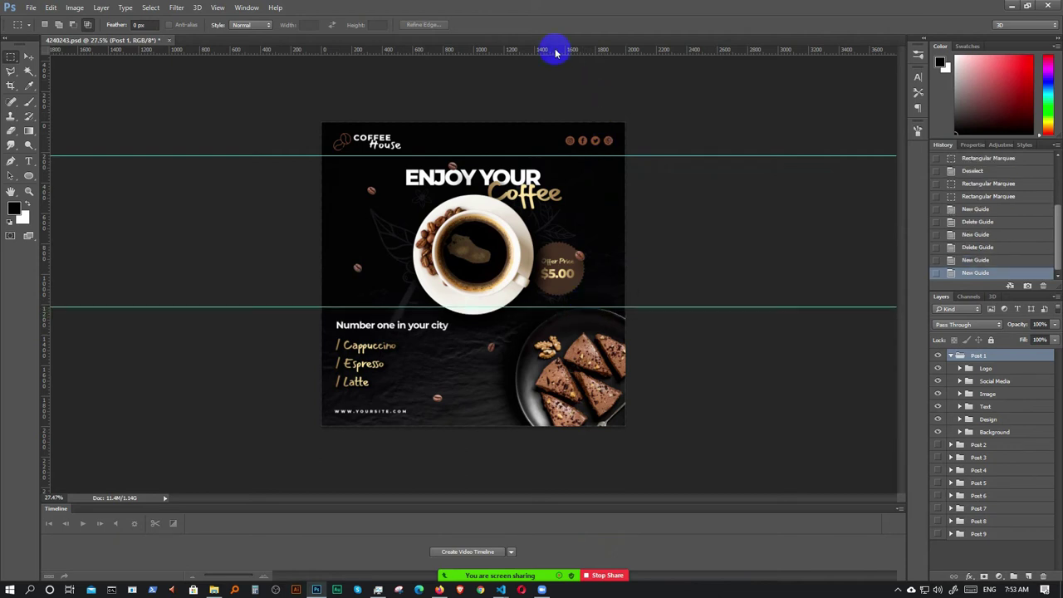
{"action": "left_click_drag", "start_coordinate": [557, 53], "coordinate": [553, 397]}
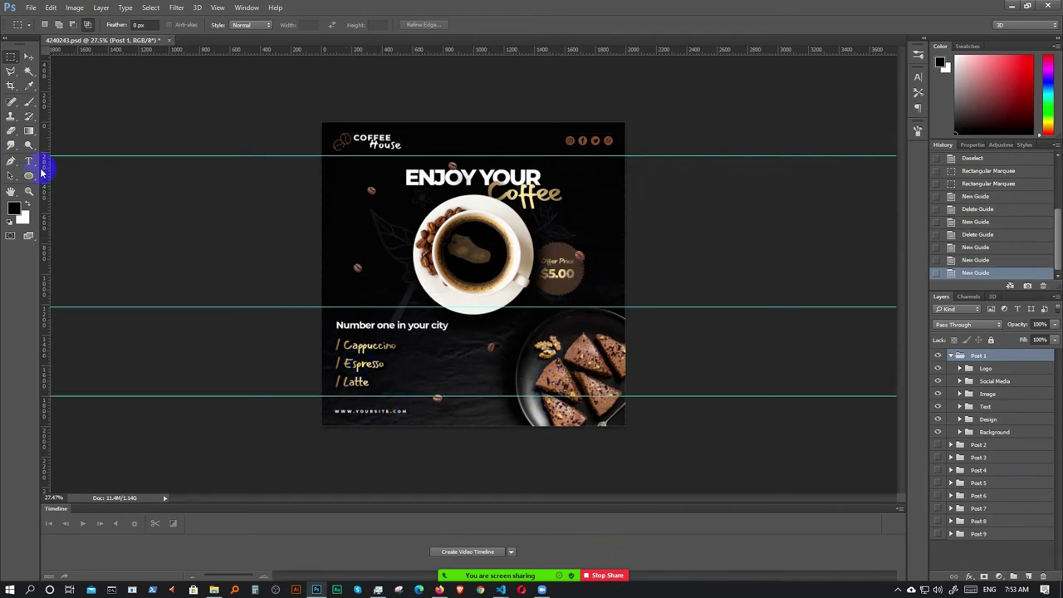
- Add vertical guides beside the logo's right edge and just left of the social icons, fine-tuning both positions
{"action": "left_click_drag", "start_coordinate": [45, 178], "coordinate": [408, 218]}
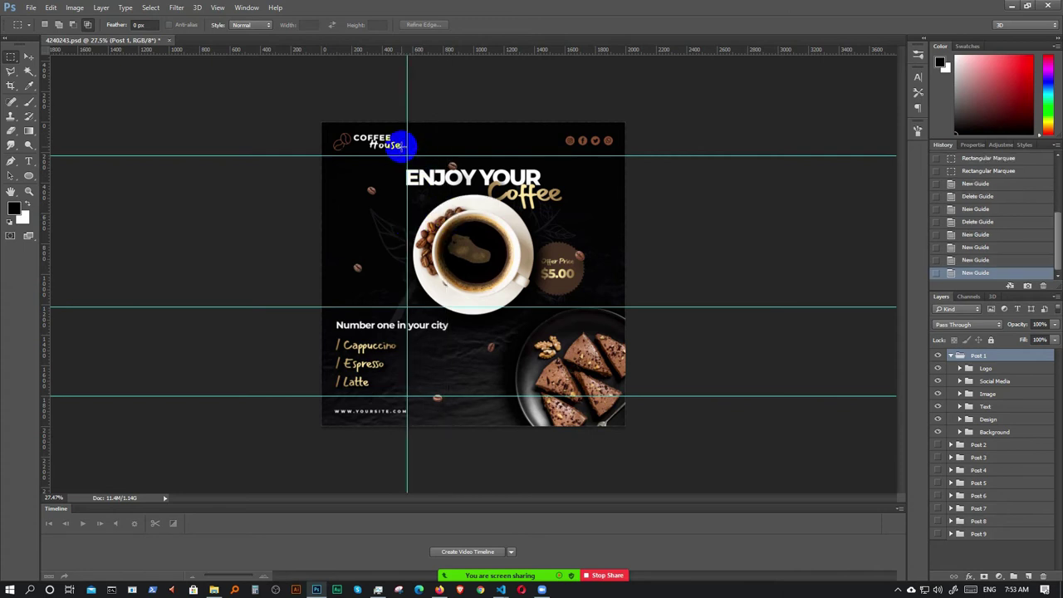
{"action": "left_click_drag", "start_coordinate": [46, 136], "coordinate": [555, 166]}
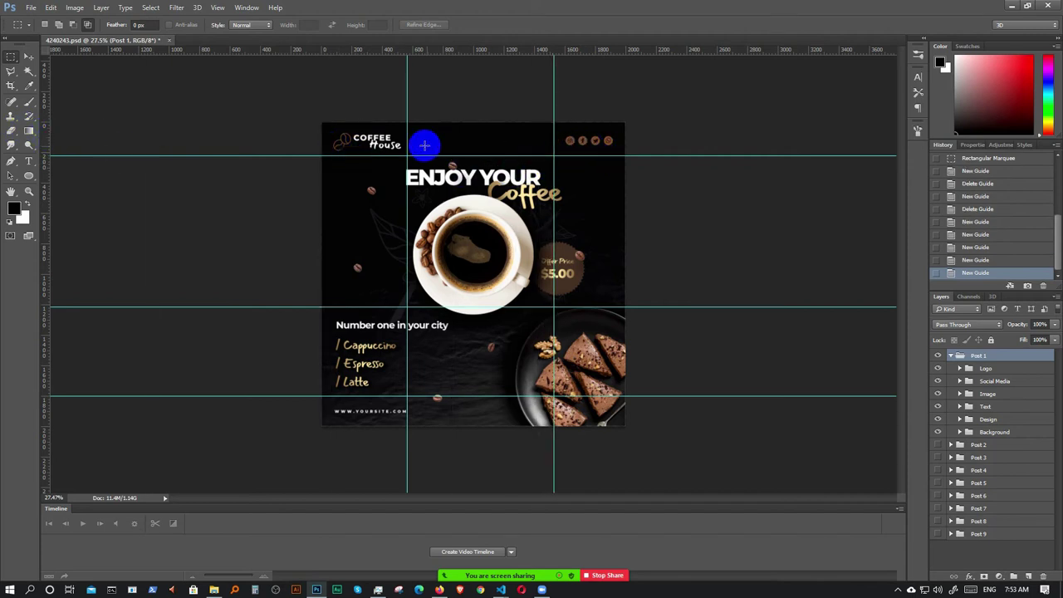
{"action": "left_click_drag", "start_coordinate": [407, 212], "coordinate": [399, 212]}
{"action": "left_click_drag", "start_coordinate": [554, 221], "coordinate": [563, 222]}
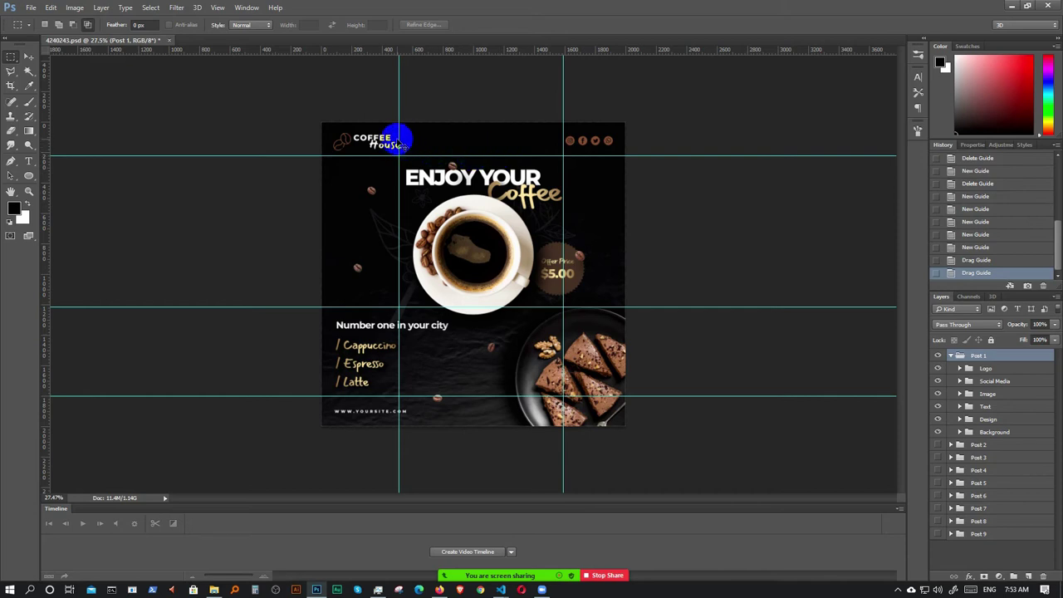
{"action": "left_click_drag", "start_coordinate": [399, 172], "coordinate": [404, 176]}
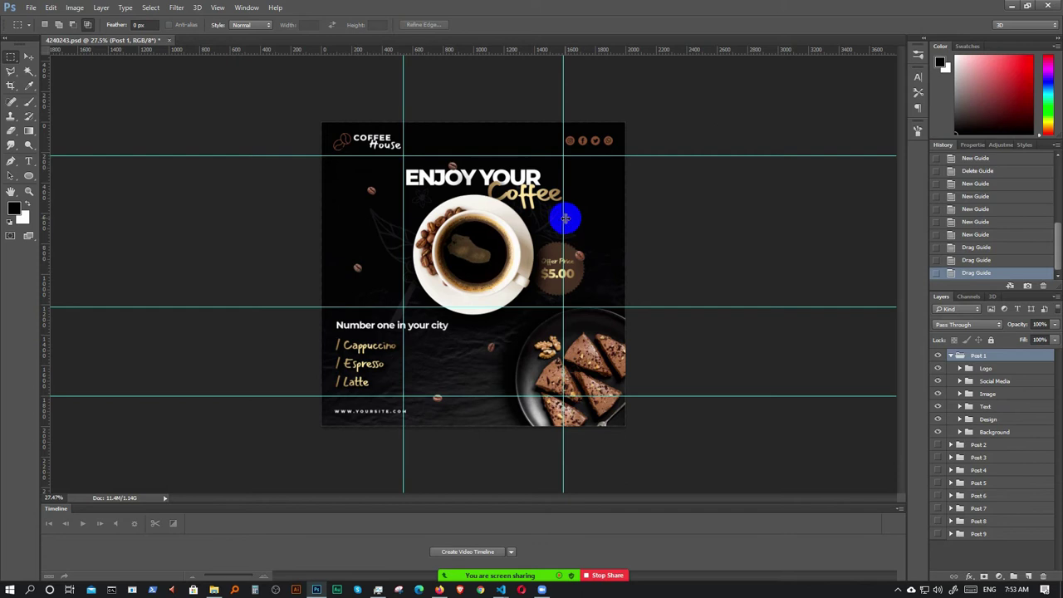
{"action": "left_click_drag", "start_coordinate": [562, 219], "coordinate": [558, 220]}
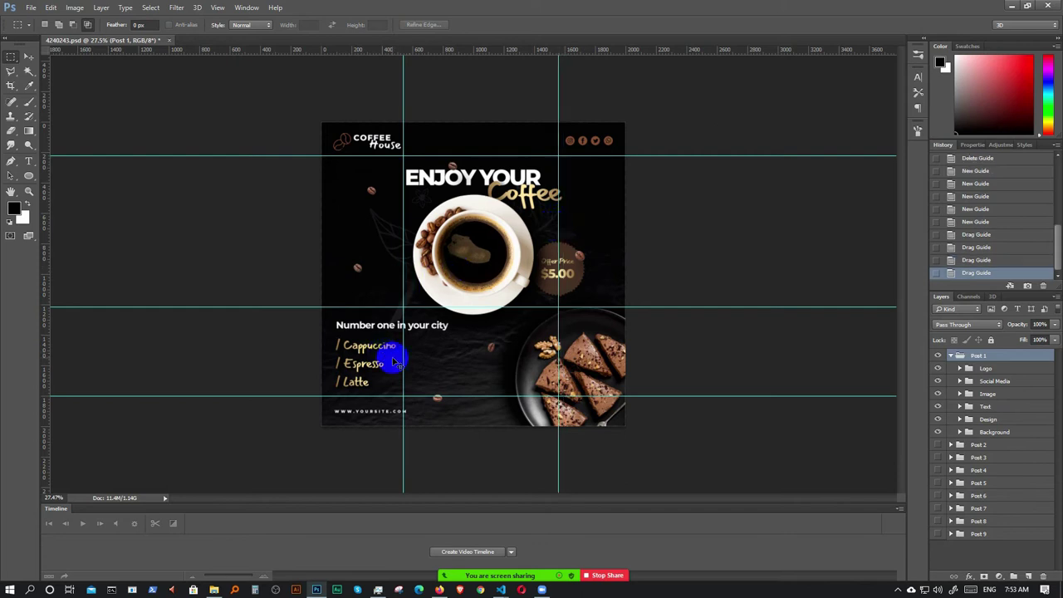
- Move the vertical guides to the end of the "Number one in your city" line and the dessert plate's left edge
{"action": "left_click_drag", "start_coordinate": [403, 263], "coordinate": [448, 255]}
{"action": "left_click_drag", "start_coordinate": [558, 273], "coordinate": [517, 276]}
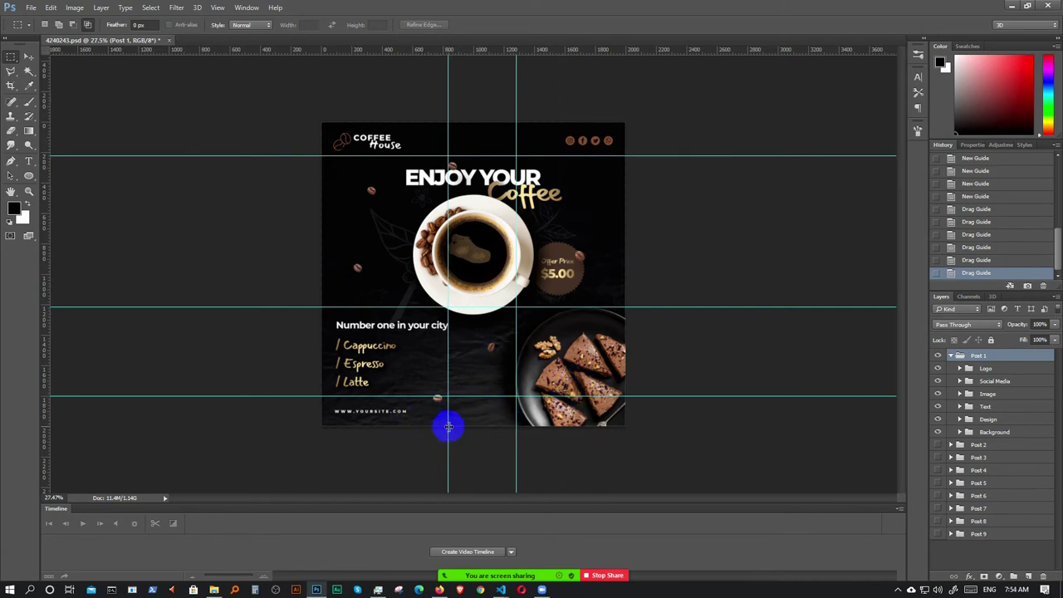
{"action": "mouse_move", "coordinate": [447, 427]}
{"action": "left_mouse_down"}
{"action": "mouse_move", "coordinate": [418, 423]}
{"action": "mouse_move", "coordinate": [448, 429]}
{"action": "left_mouse_up"}
{"action": "left_click", "coordinate": [446, 429]}
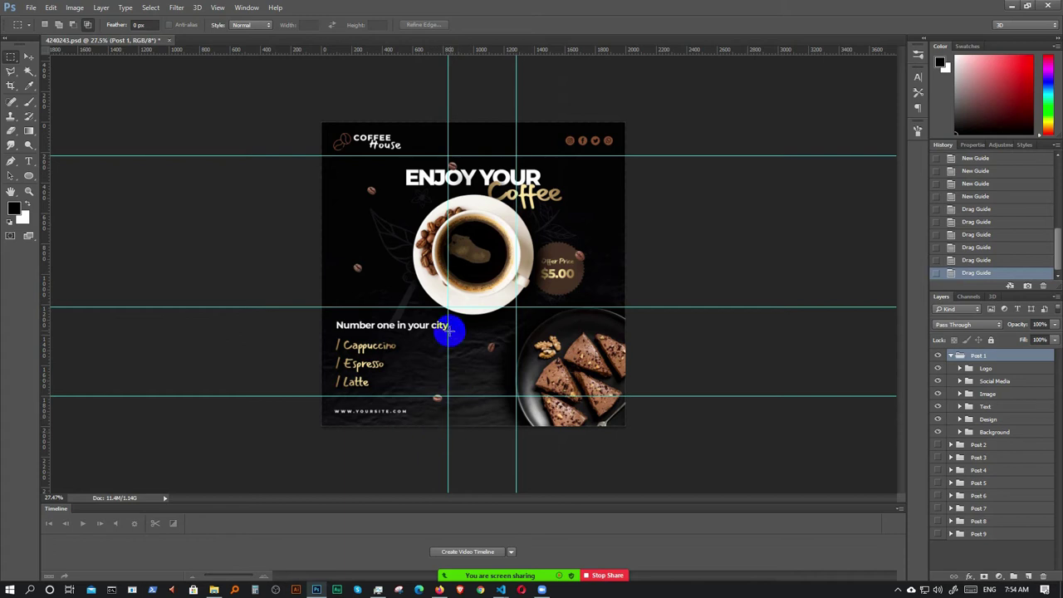
- Move the vertical guides to the coffee cup's left side and to the gap between the cup and the price badge
{"action": "left_click_drag", "start_coordinate": [448, 238], "coordinate": [428, 237]}
{"action": "left_click_drag", "start_coordinate": [517, 227], "coordinate": [533, 228]}
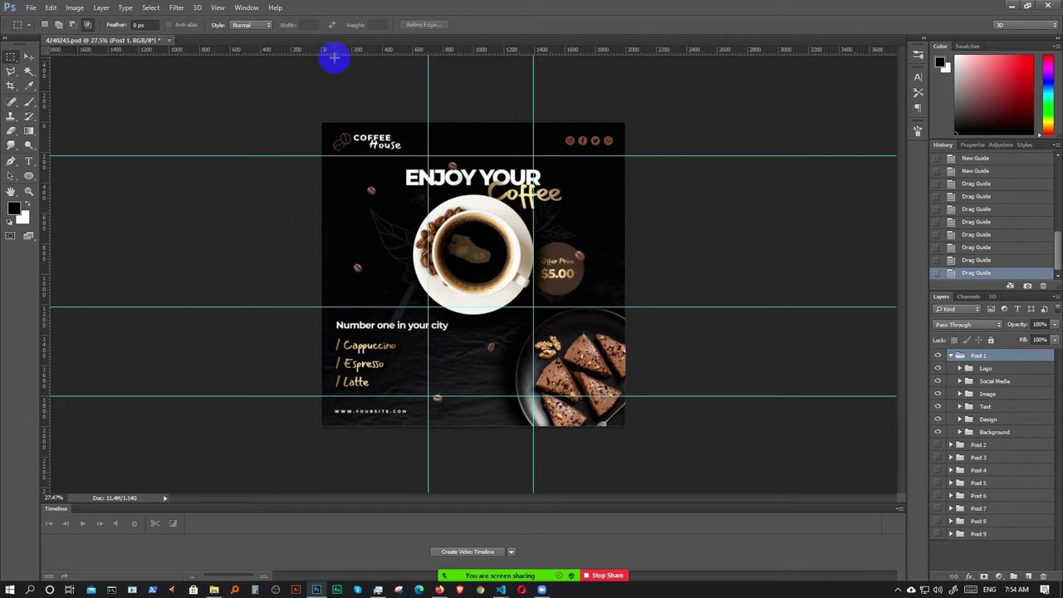
{"action": "left_click_drag", "start_coordinate": [326, 58], "coordinate": [351, 54]}
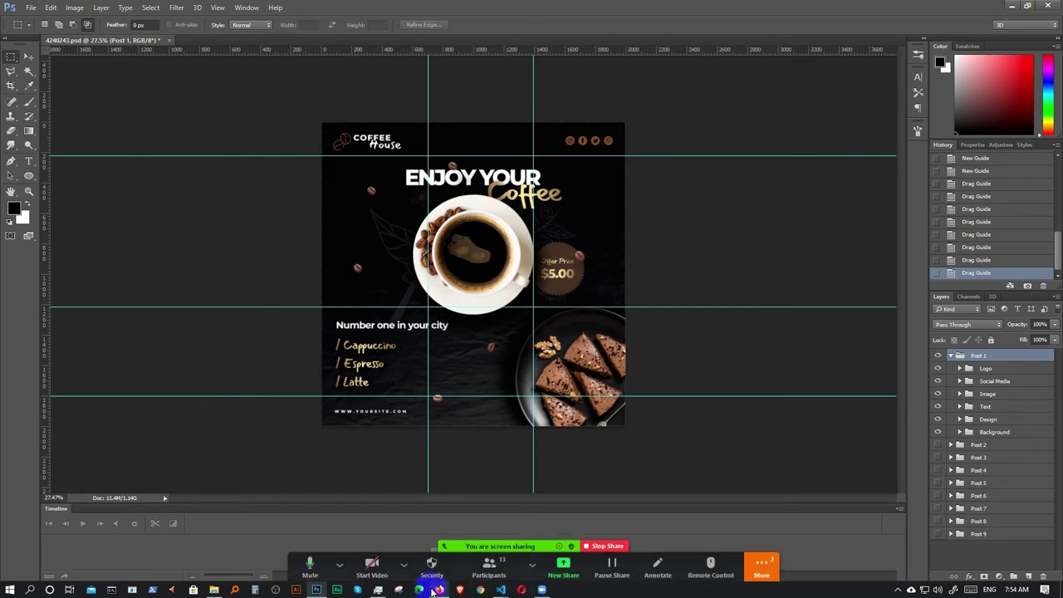
- Switch to the class 7 project in Visual Studio Code and create coffee.html in its root folder
{"action": "mouse_move", "coordinate": [501, 589]}
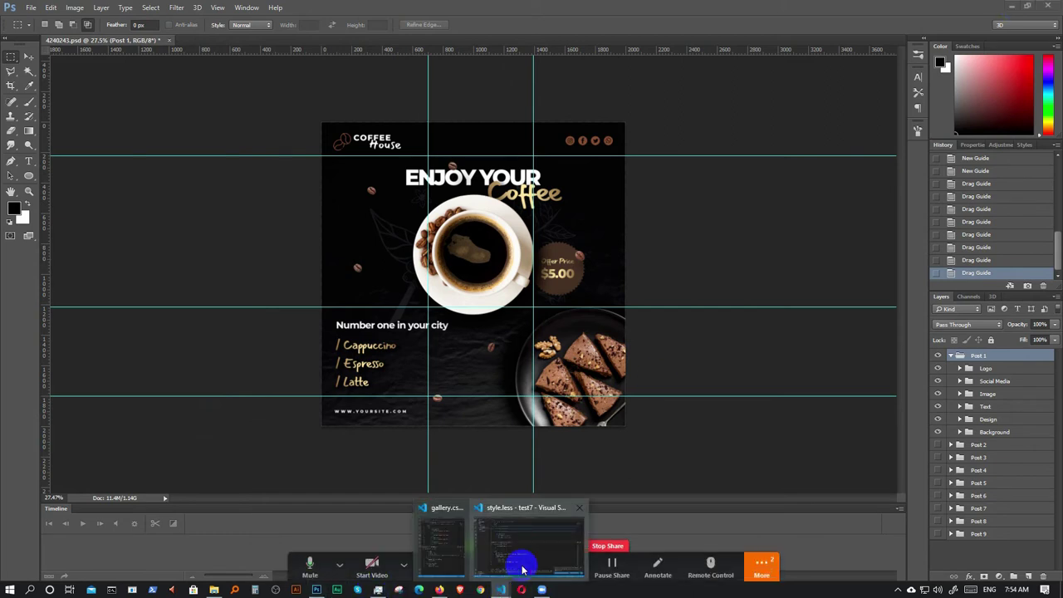
{"action": "left_click", "coordinate": [438, 544]}
{"action": "left_click", "coordinate": [306, 181]}
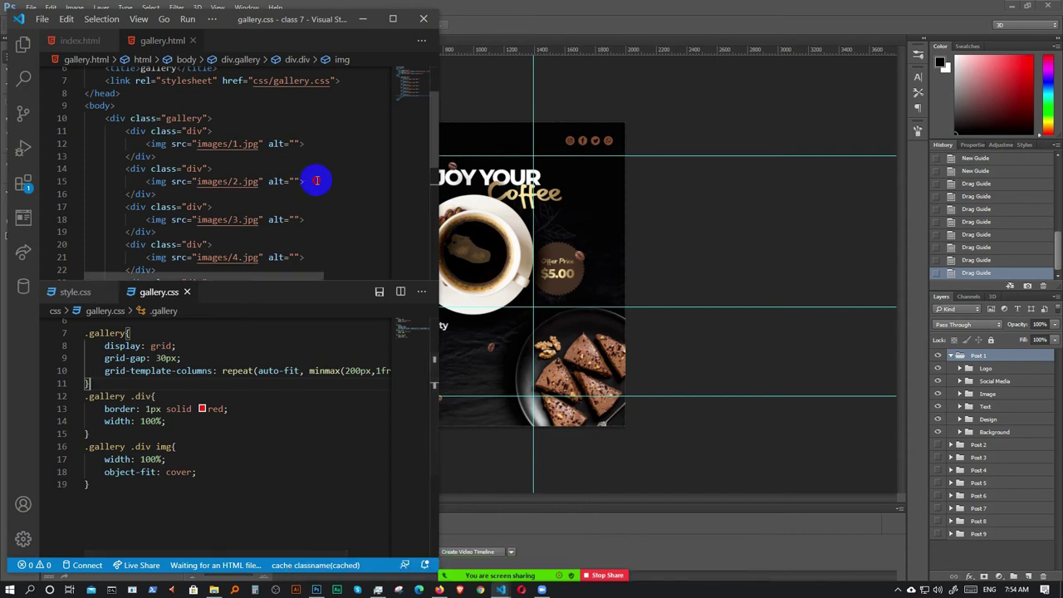
{"action": "scroll", "coordinate": [183, 166], "scroll_direction": "up", "scroll_amount": 2}
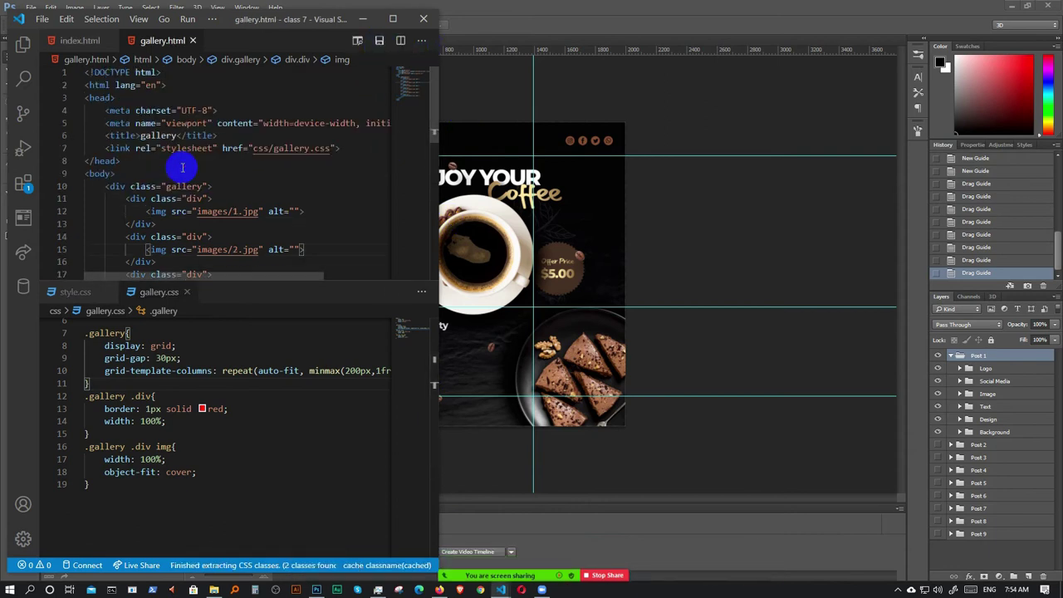
{"action": "left_click", "coordinate": [25, 43]}
{"action": "left_click", "coordinate": [115, 202]}
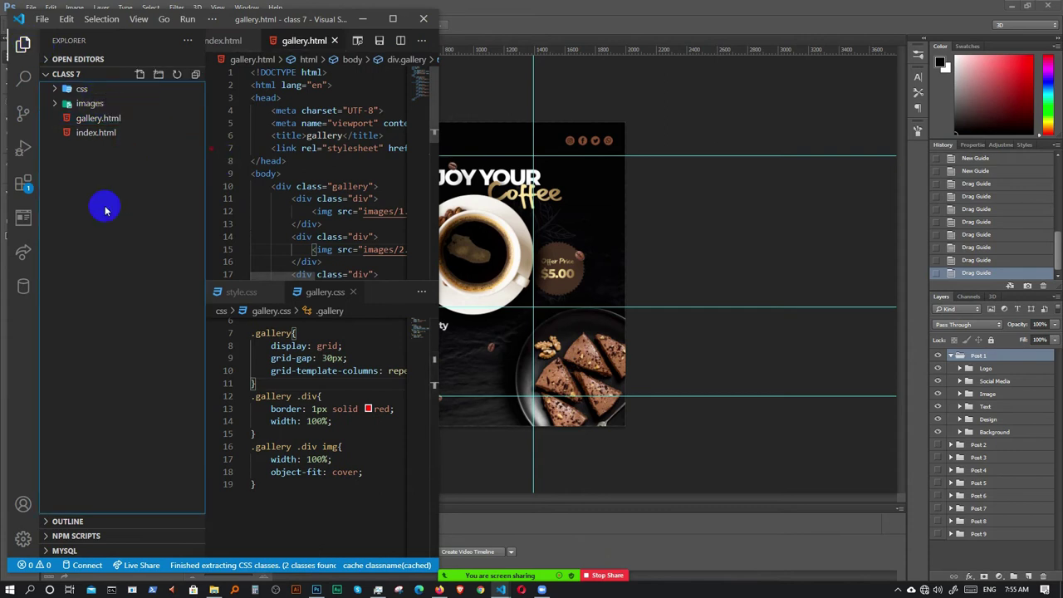
{"action": "left_click", "coordinate": [140, 75]}
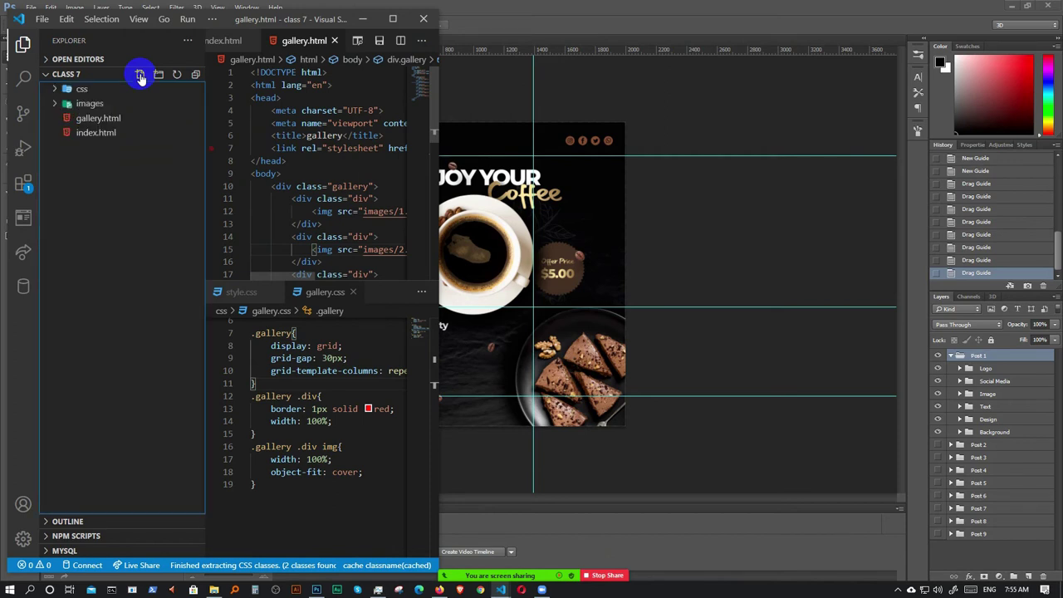
{"action": "key", "text": "Return"}
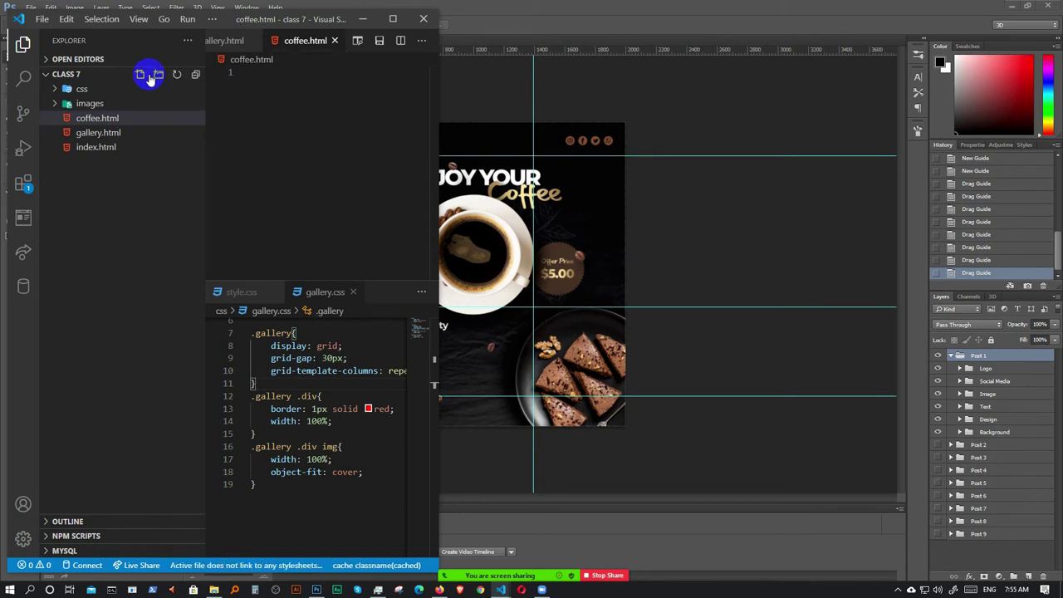
- Create coffee.css in the css folder and move it into the editor group that holds the other stylesheets
{"action": "left_click", "coordinate": [83, 88]}
{"action": "right_click", "coordinate": [83, 89]}
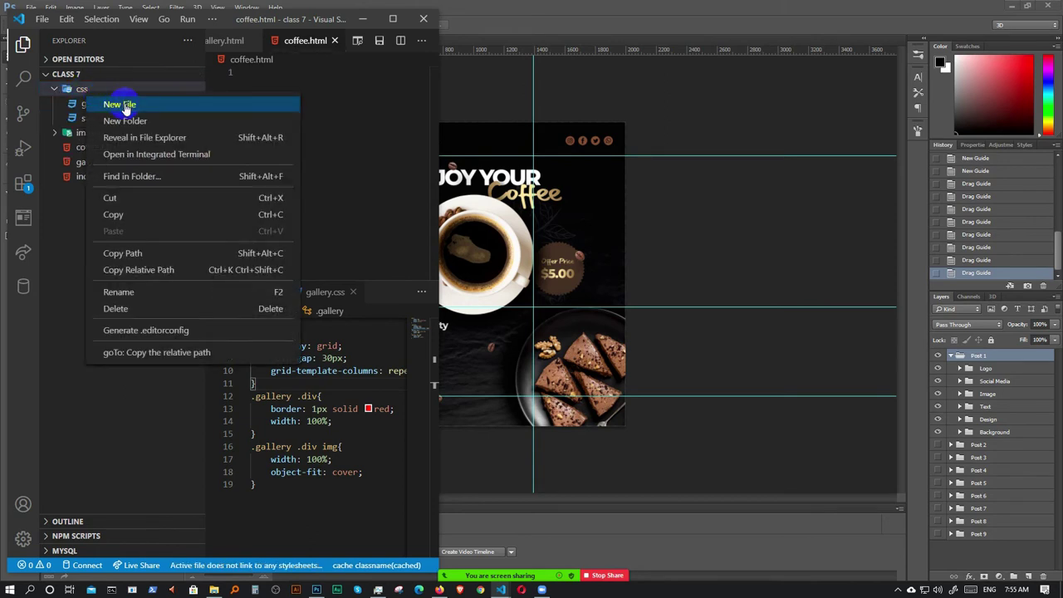
{"action": "left_click", "coordinate": [121, 106]}
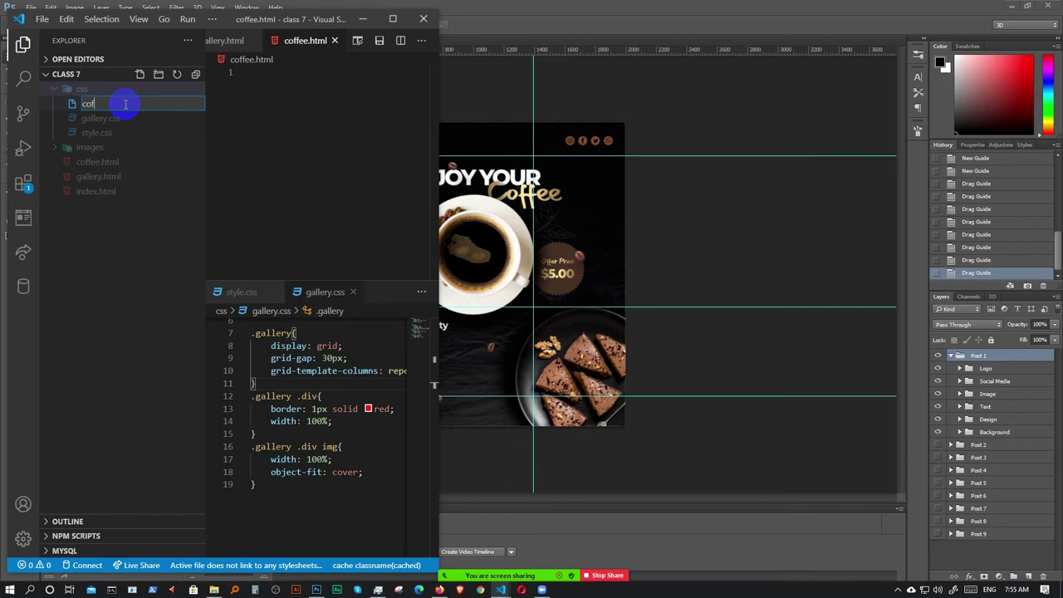
{"action": "type", "text": "ee.css"}
{"action": "key", "text": "Return"}
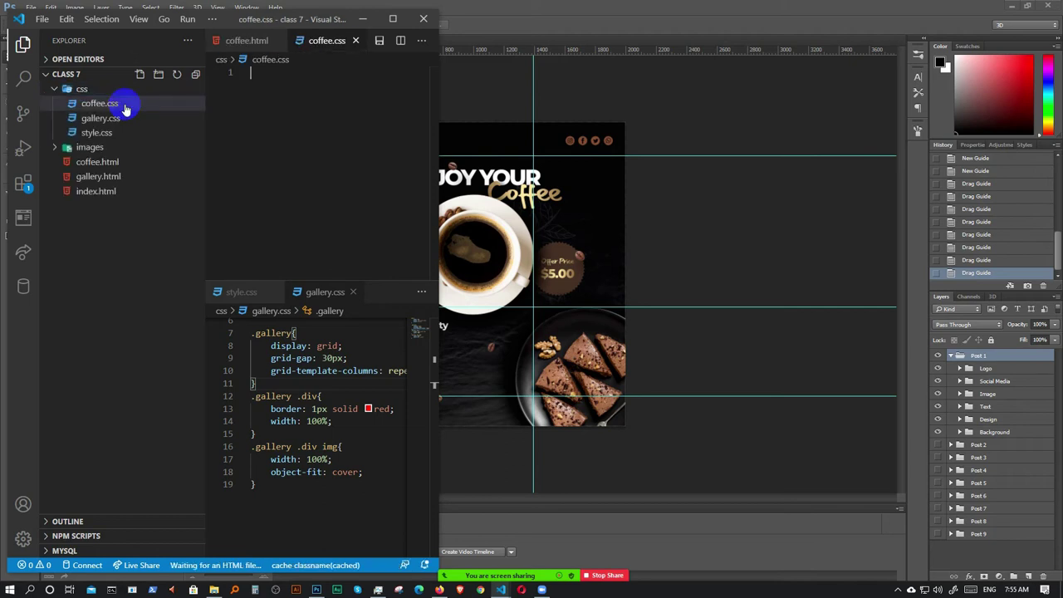
{"action": "left_click", "coordinate": [24, 47]}
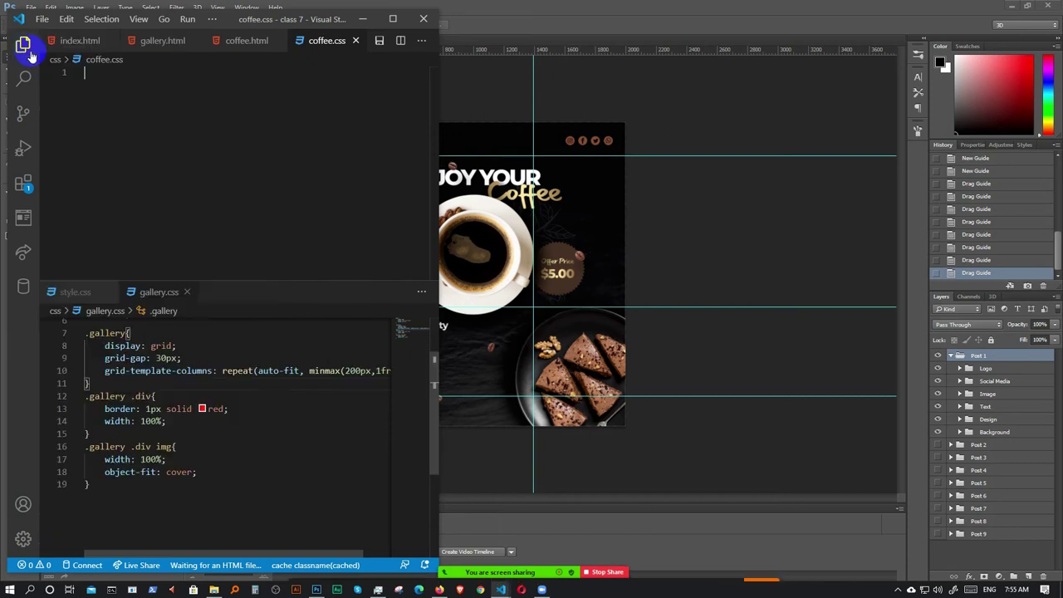
{"action": "left_click_drag", "start_coordinate": [316, 40], "coordinate": [285, 297]}
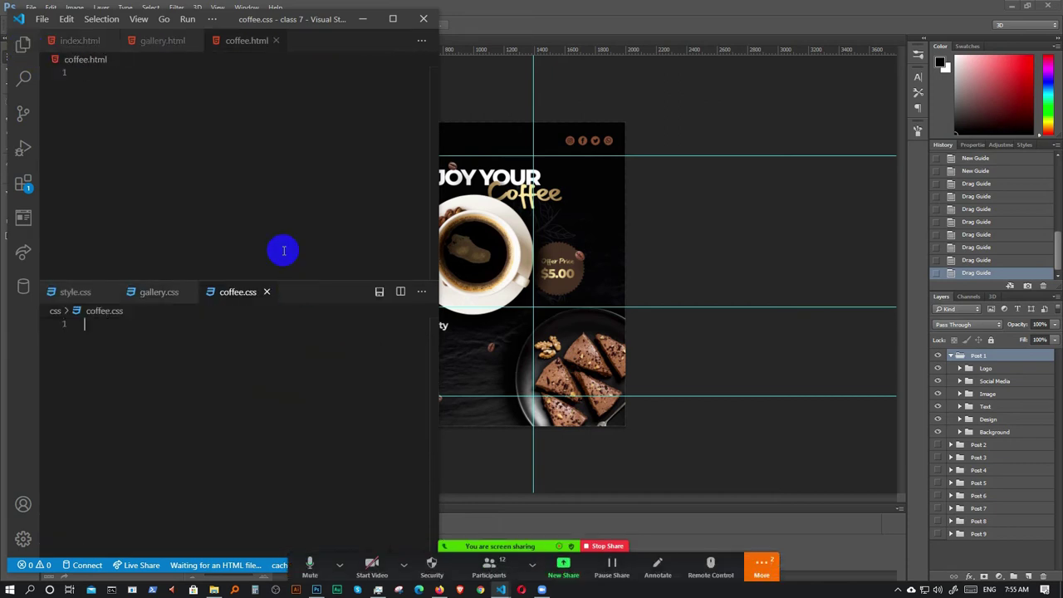
- Insert the HTML5 boilerplate into coffee.html and set the page title to "coffee"
{"action": "type", "text": "htm"}
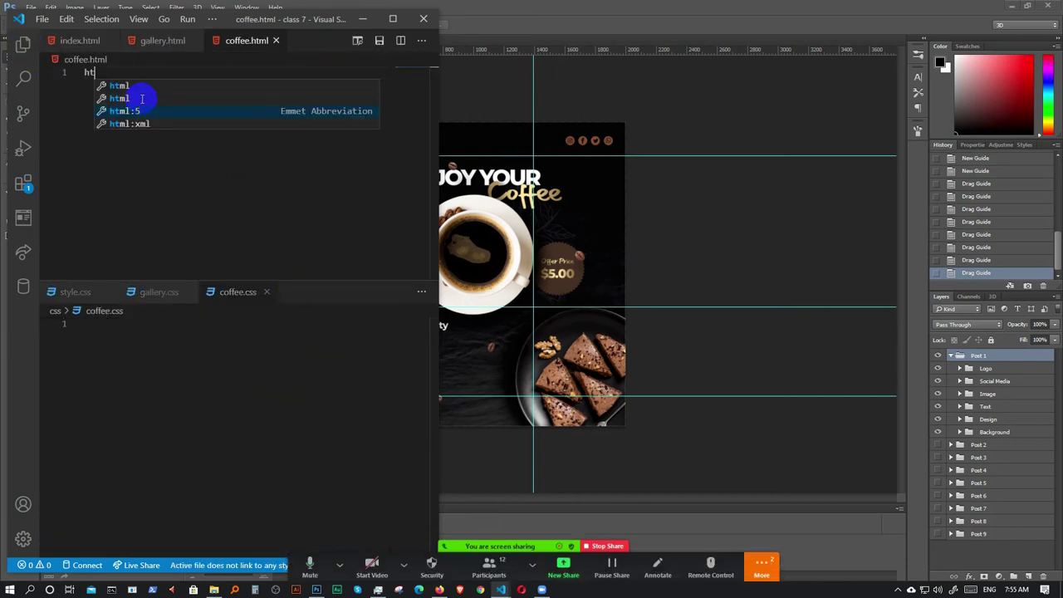
{"action": "left_click", "coordinate": [141, 100]}
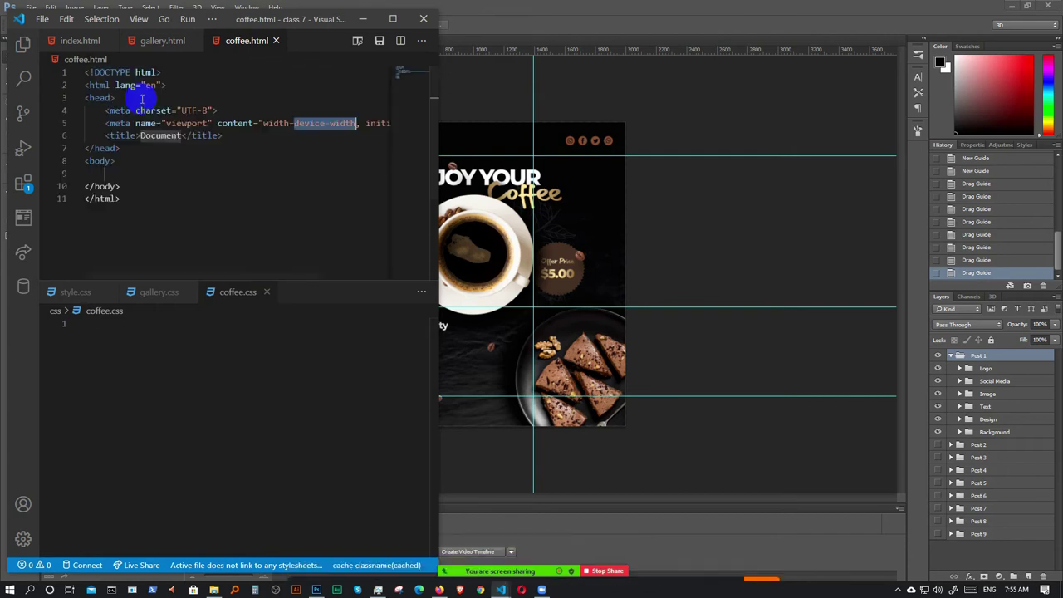
{"action": "key", "text": "Tab"}
{"action": "key", "text": "Tab"}
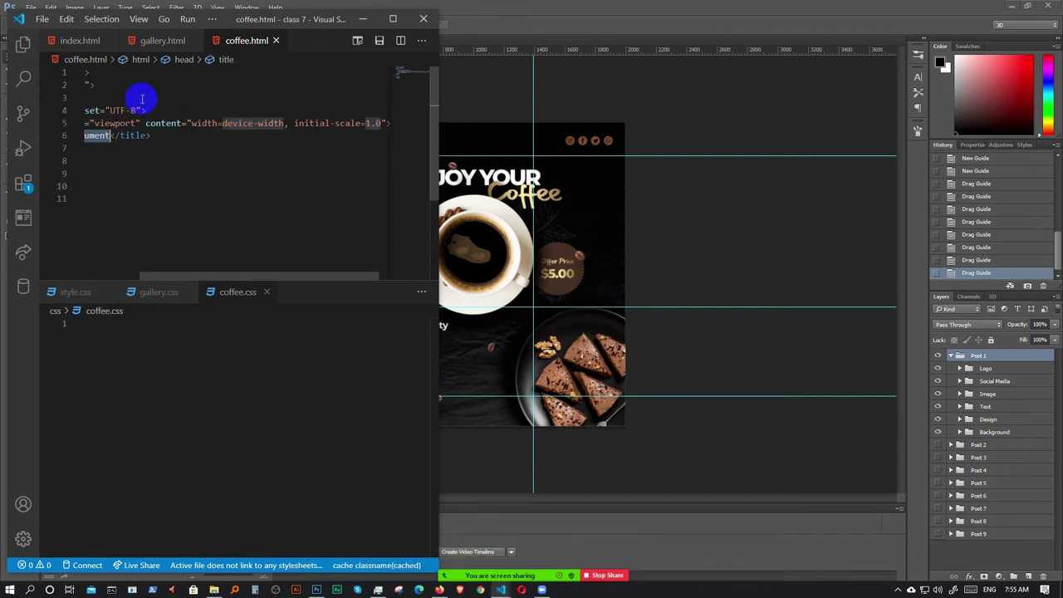
{"action": "type", "text": "coffee"}
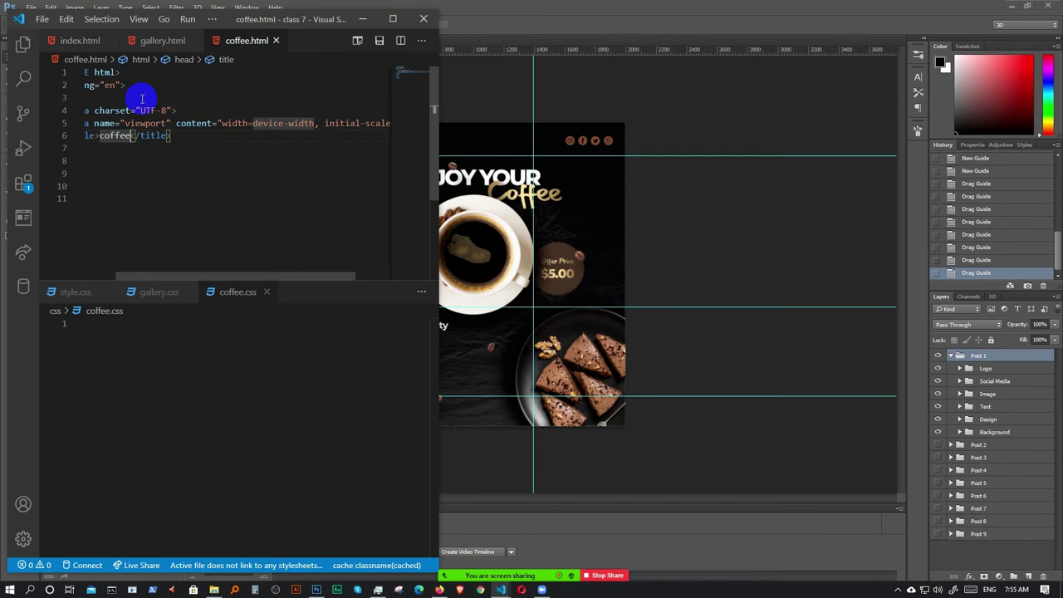
{"action": "left_click", "coordinate": [225, 200]}
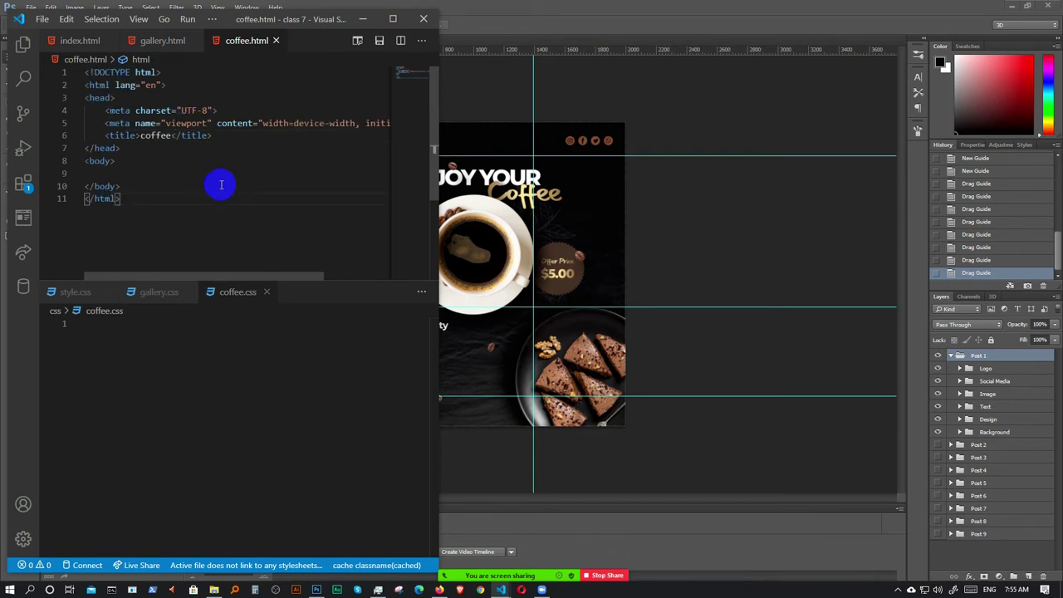
- Check the sectioned poster design in Photoshop and return to the empty body line of coffee.html in Visual Studio Code
{"action": "left_click", "coordinate": [521, 12]}
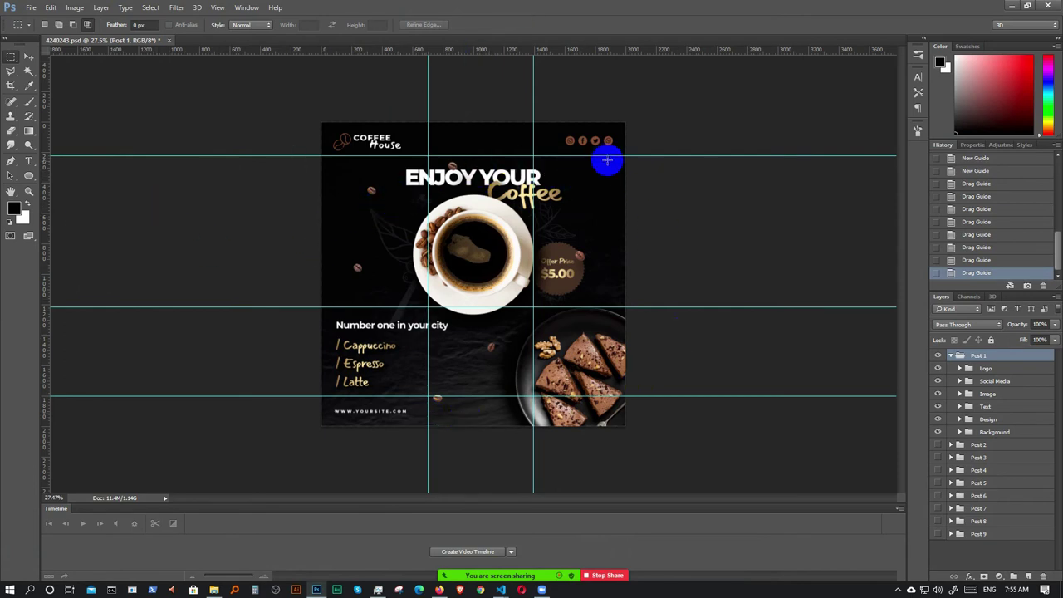
{"action": "mouse_move", "coordinate": [501, 590]}
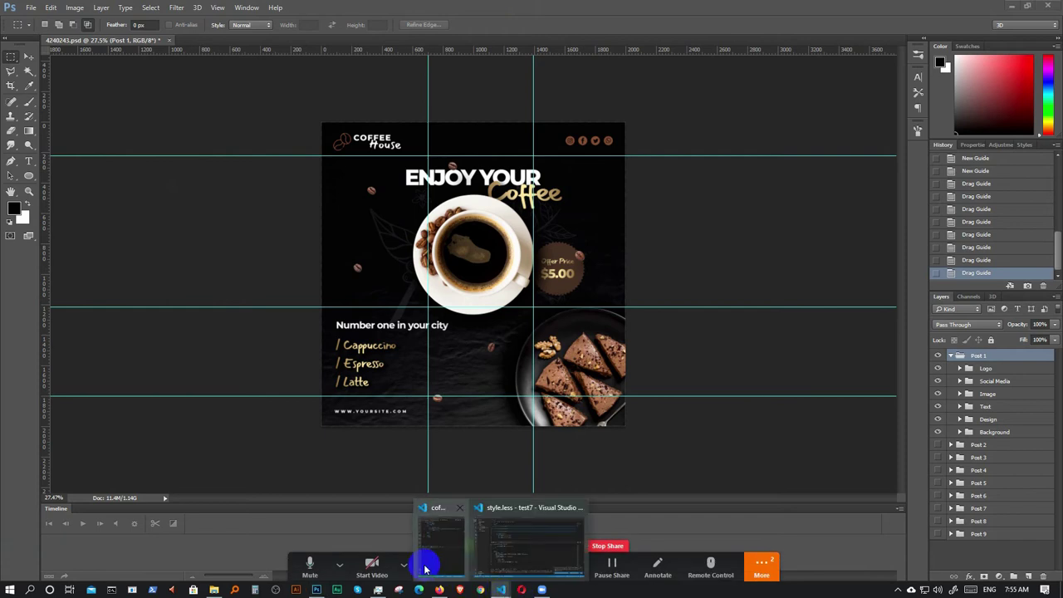
{"action": "left_click", "coordinate": [427, 558]}
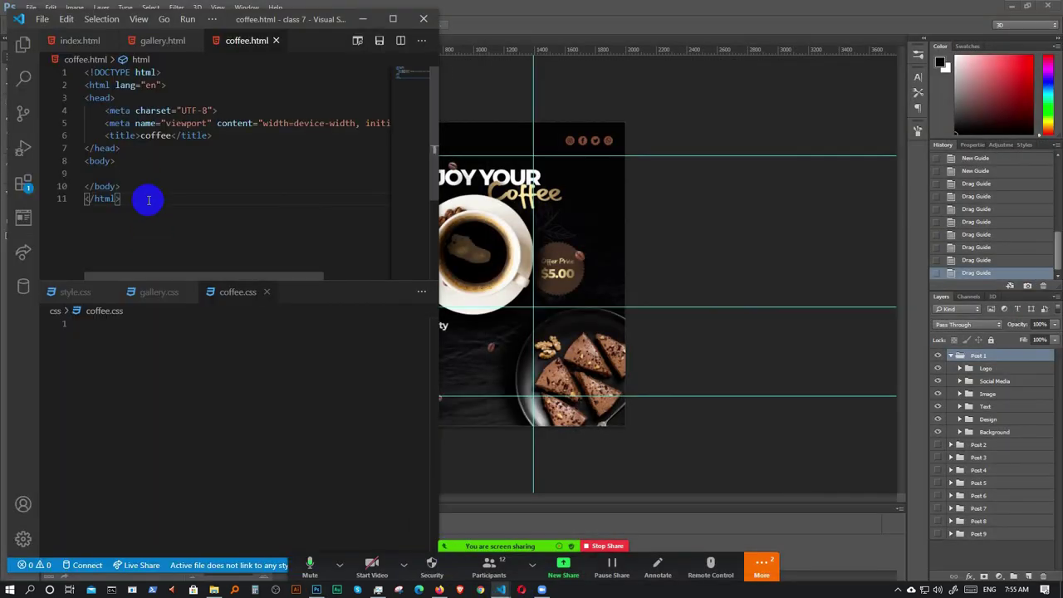
{"action": "left_click", "coordinate": [138, 174]}
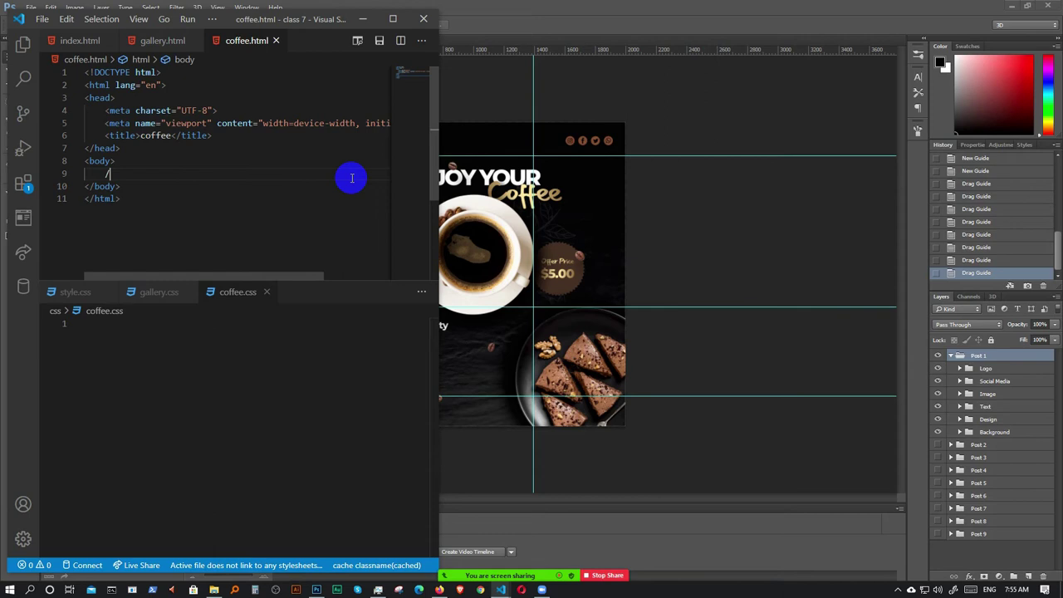
{"action": "type", "text": ".body"}
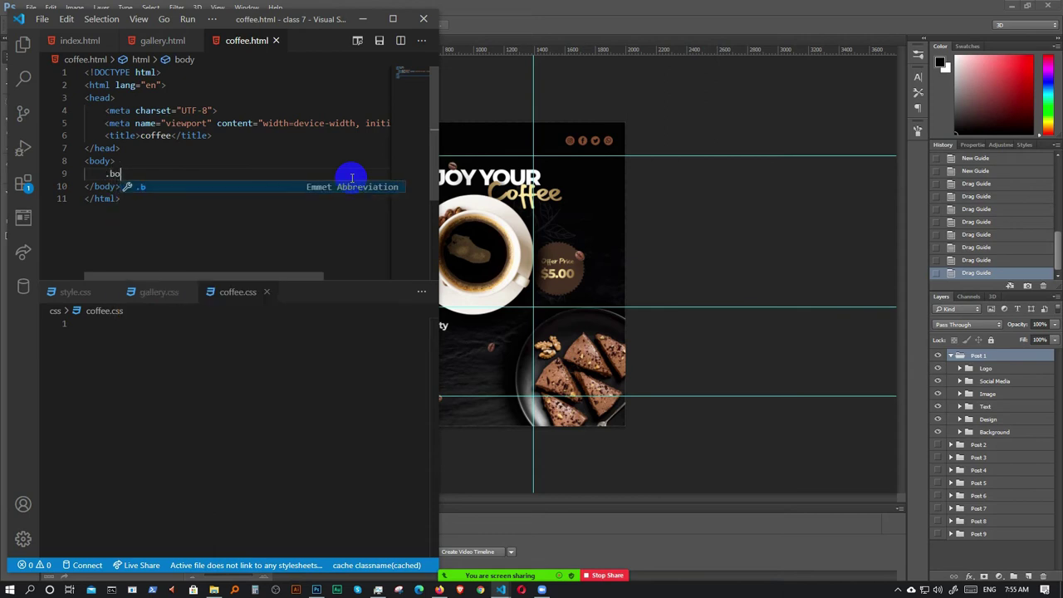
{"action": "key", "text": "BackSpace"}
{"action": "key", "text": "BackSpace"}
{"action": "key", "text": "BackSpace"}
{"action": "key", "text": "BackSpace"}
{"action": "key", "text": "BackSpace"}
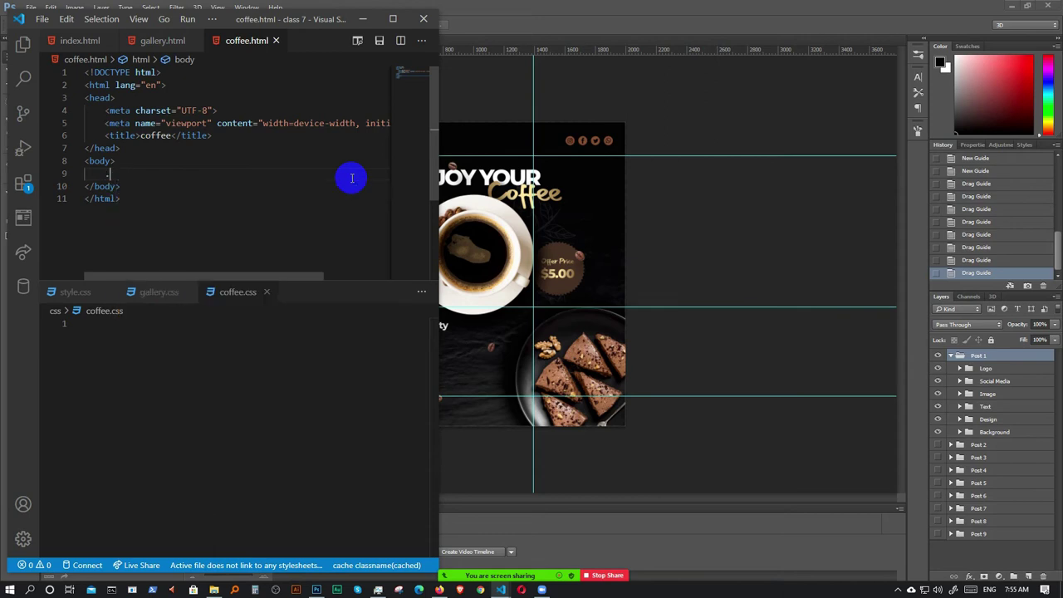
- Add a div with the class main_body inside the body of coffee.html
{"action": "type", "text": ".m"}
{"action": "key", "text": "BackSpace"}
{"action": "type", "text": "bod"}
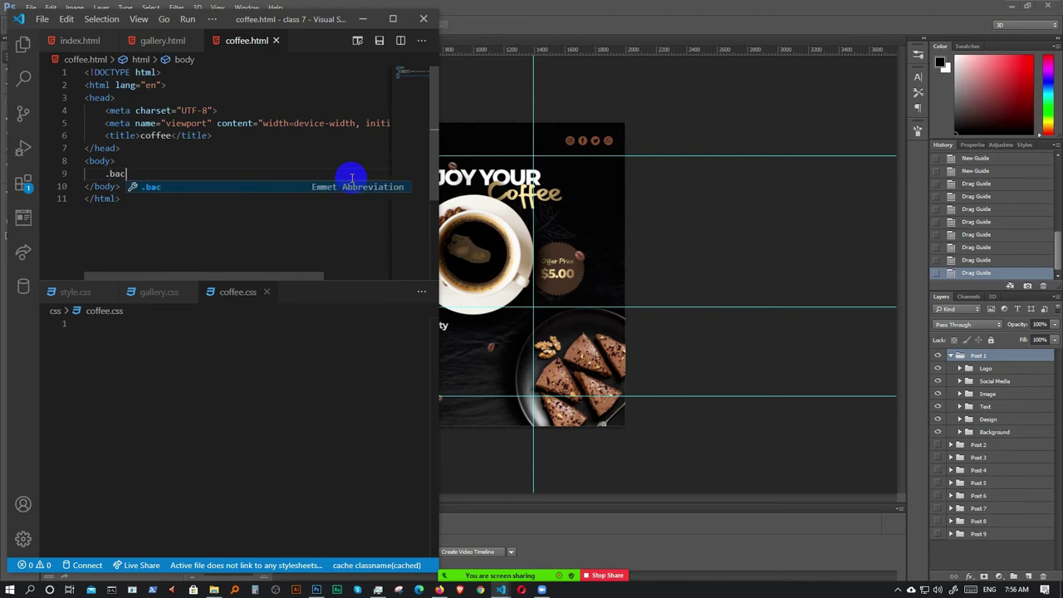
{"action": "key", "text": "BackSpace"}
{"action": "key", "text": "BackSpace"}
{"action": "key", "text": "BackSpace"}
{"action": "type", "text": "main_body"}
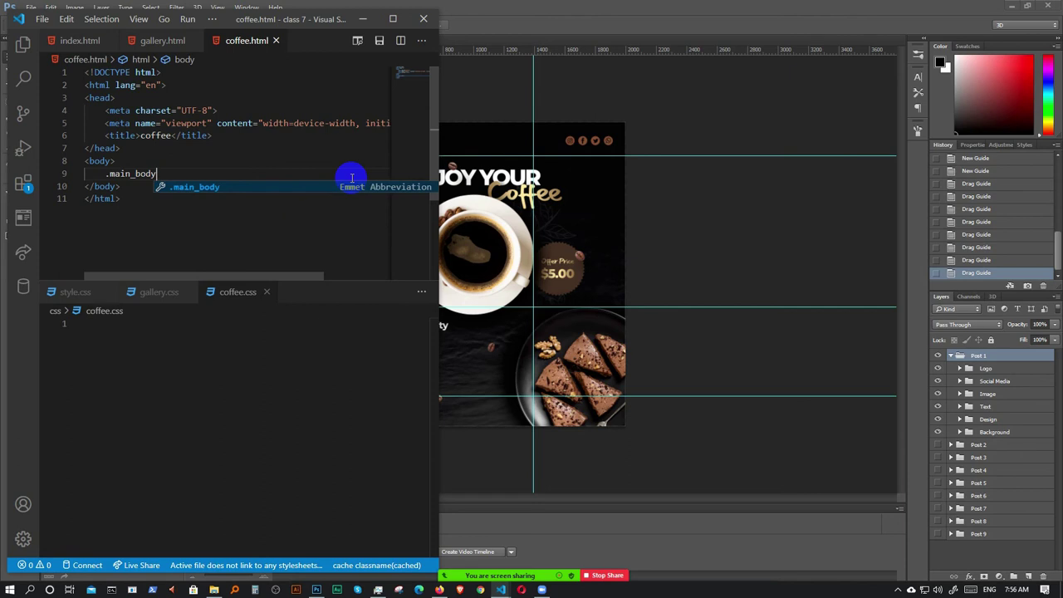
{"action": "key", "text": "Tab"}
{"action": "key", "text": "Return"}
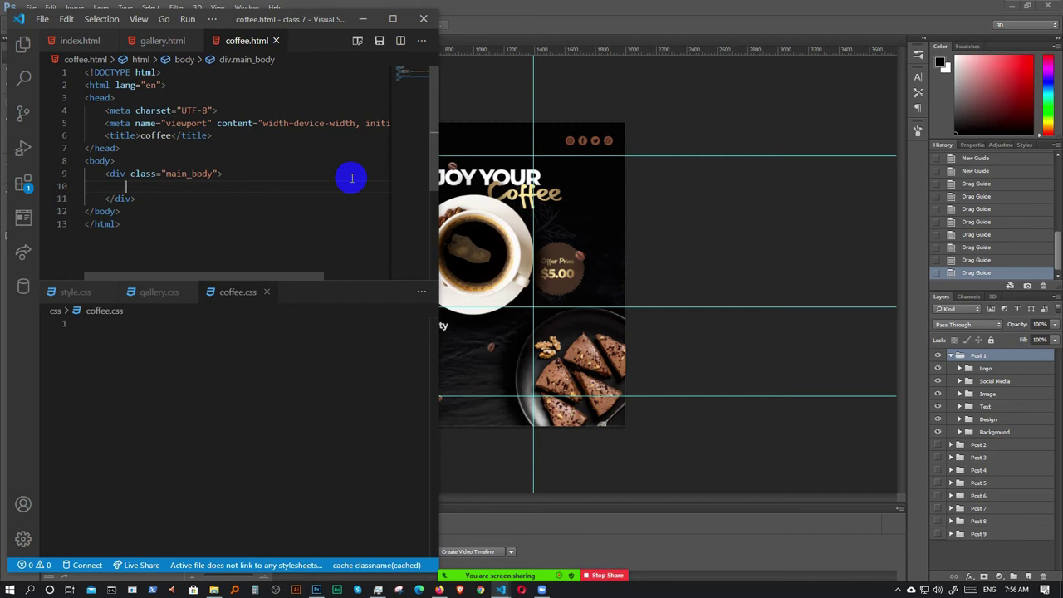
{"action": "left_click", "coordinate": [274, 199]}
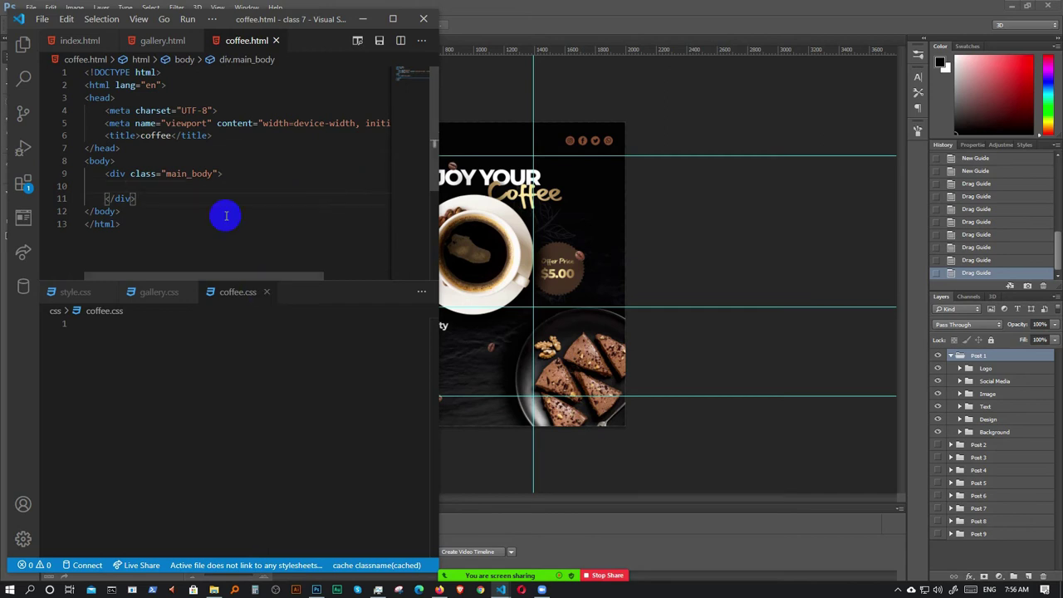
- Switch to Firefox, load 127.0.0.1:3000/coffee.html in place of the gallery page, and close the developer tools
{"action": "left_click", "coordinate": [440, 590]}
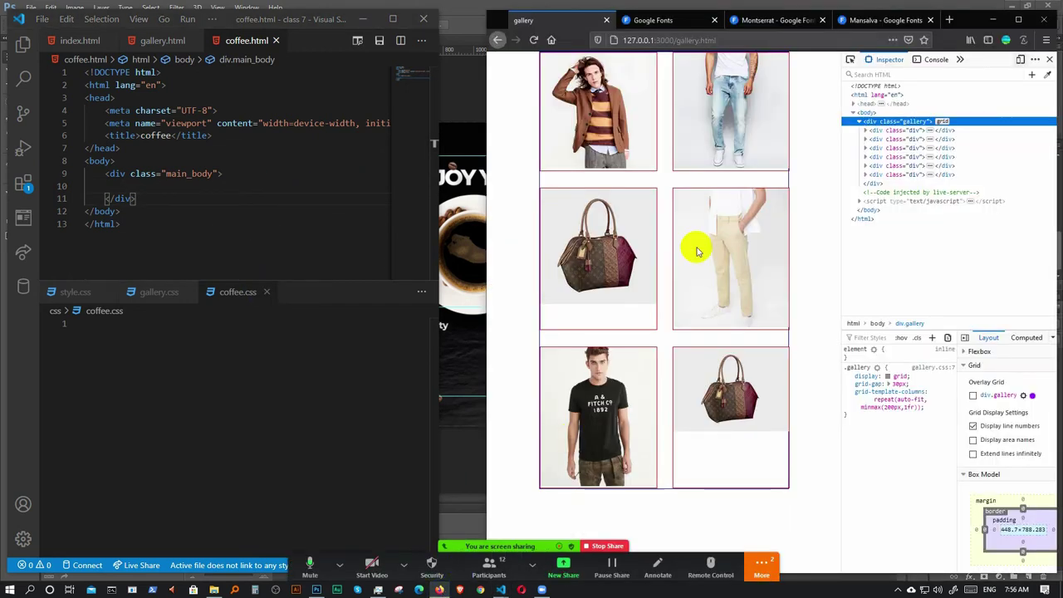
{"action": "double_click", "coordinate": [681, 40]}
{"action": "type", "text": "c"}
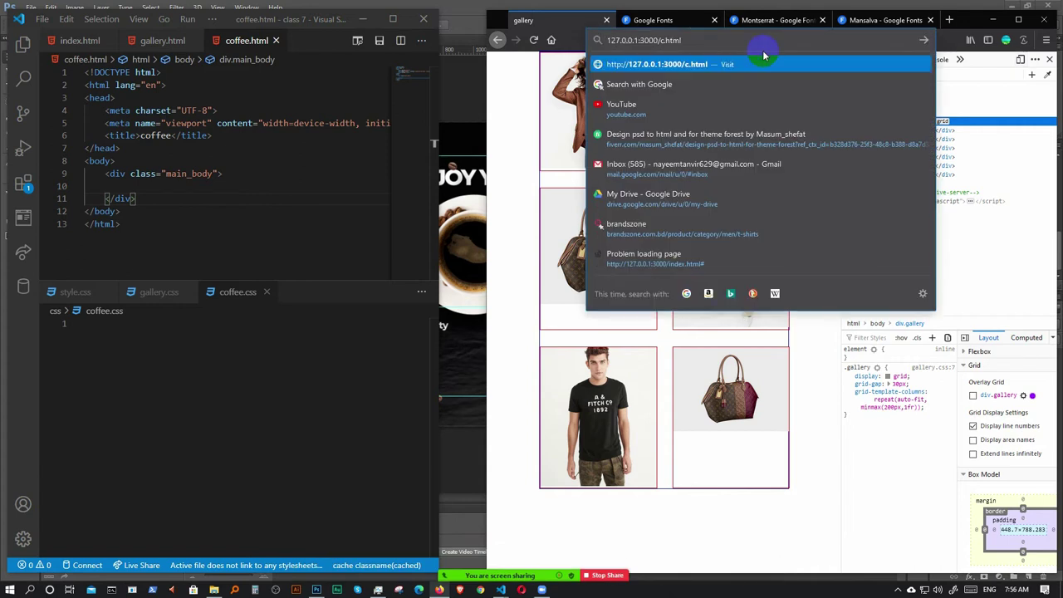
{"action": "type", "text": "offee"}
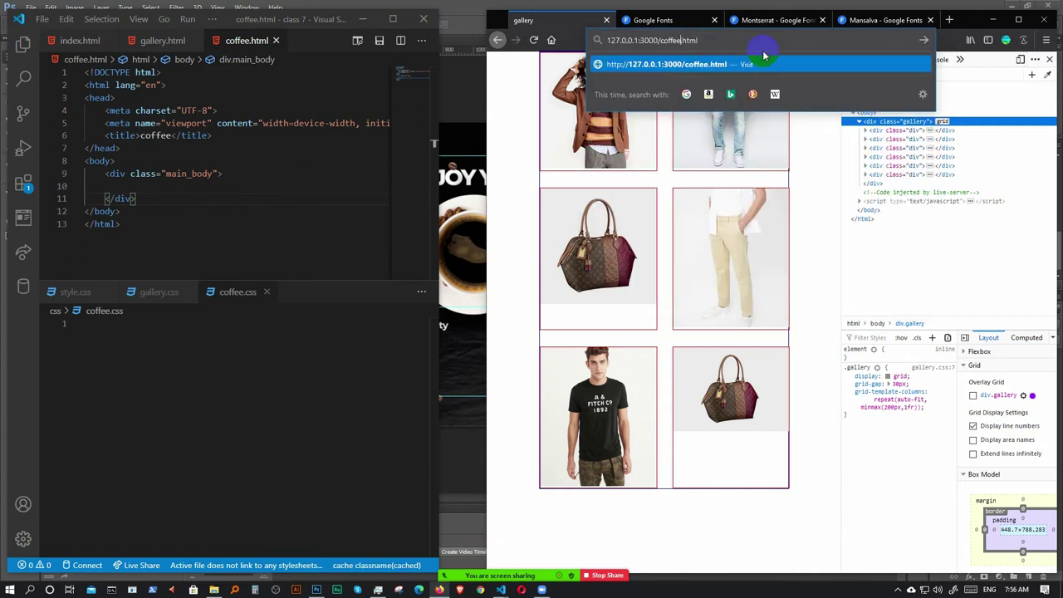
{"action": "key", "text": "Return"}
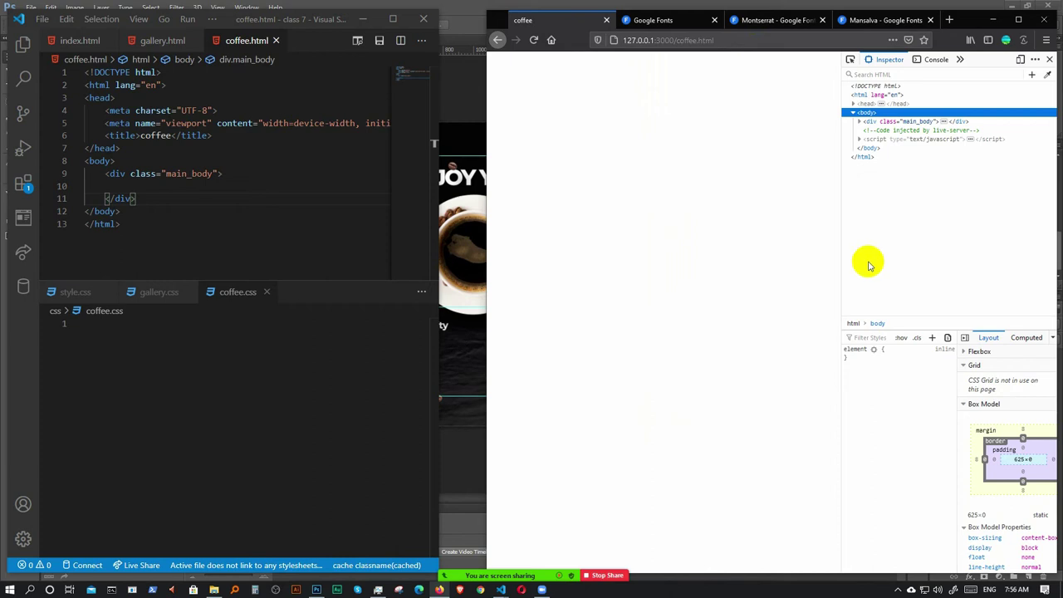
{"action": "left_click", "coordinate": [1050, 62]}
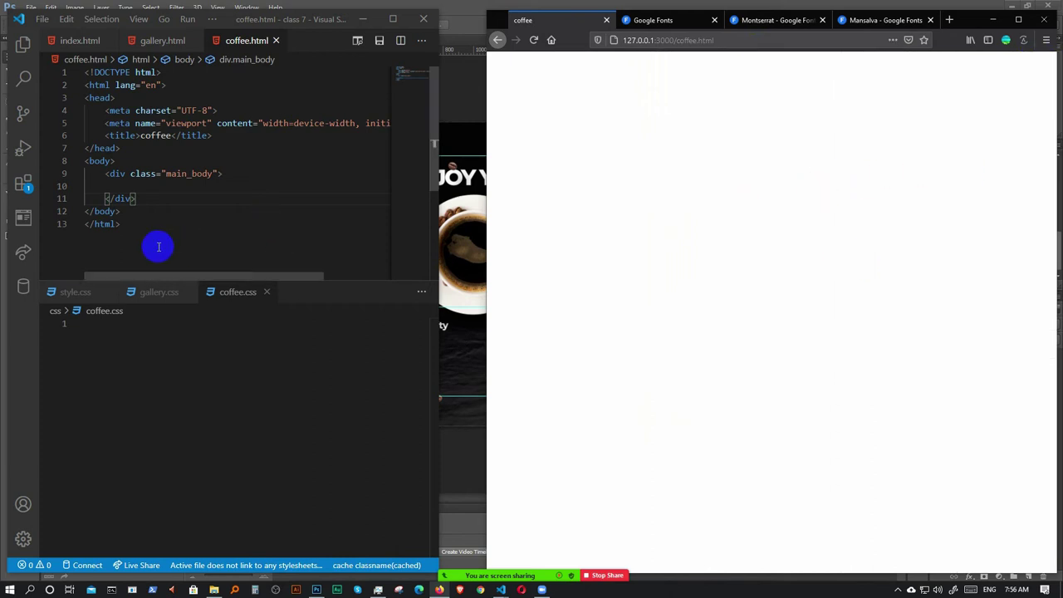
- Link the stylesheet css/coffee.css in the head of coffee.html, below the title
{"action": "left_click", "coordinate": [208, 322]}
{"action": "left_click", "coordinate": [236, 138]}
{"action": "key", "text": "Return"}
{"action": "type", "text": "link"}
{"action": "key", "text": "Tab"}
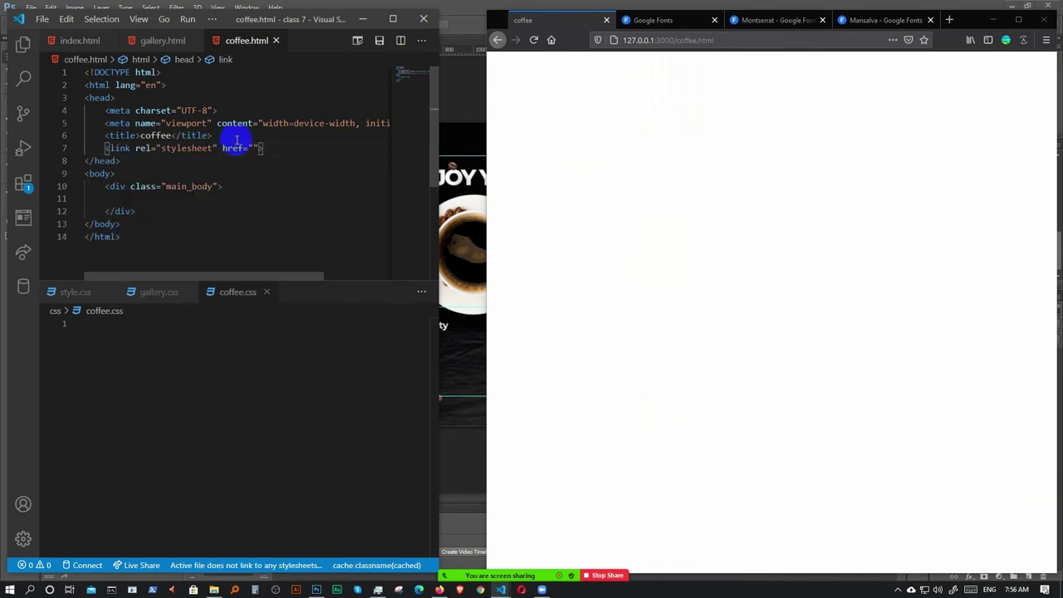
{"action": "key", "text": "Return"}
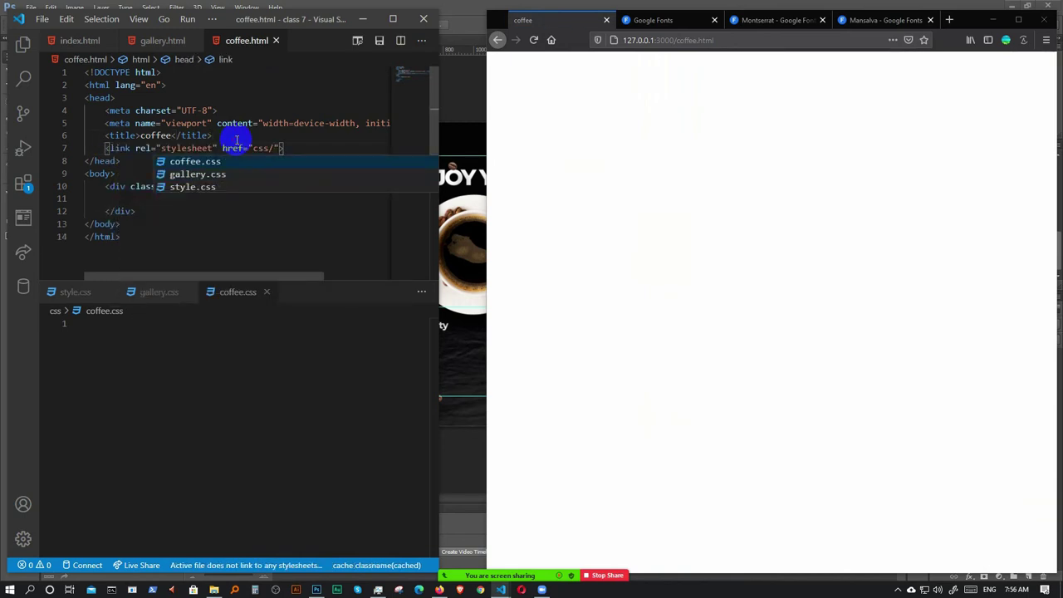
{"action": "key", "text": "Up"}
{"action": "key", "text": "Return"}
- Start a .main_body rule in coffee.css with a width of 1200px and a height of 1800px
{"action": "left_click", "coordinate": [124, 364]}
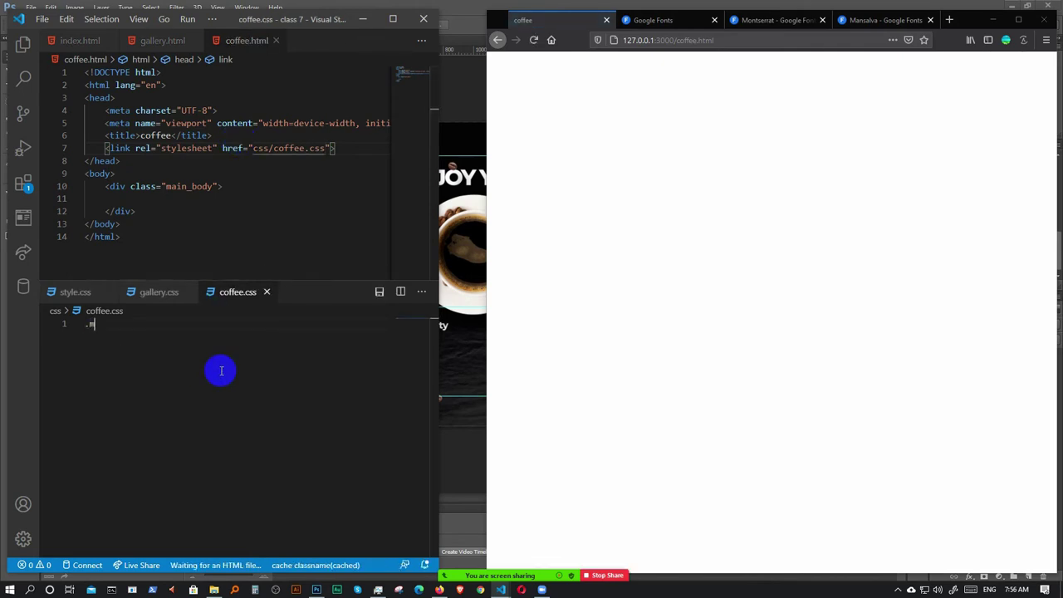
{"action": "type", "text": ".main_body{"}
{"action": "key", "text": "Return"}
{"action": "type", "text": "wi"}
{"action": "key", "text": "Return"}
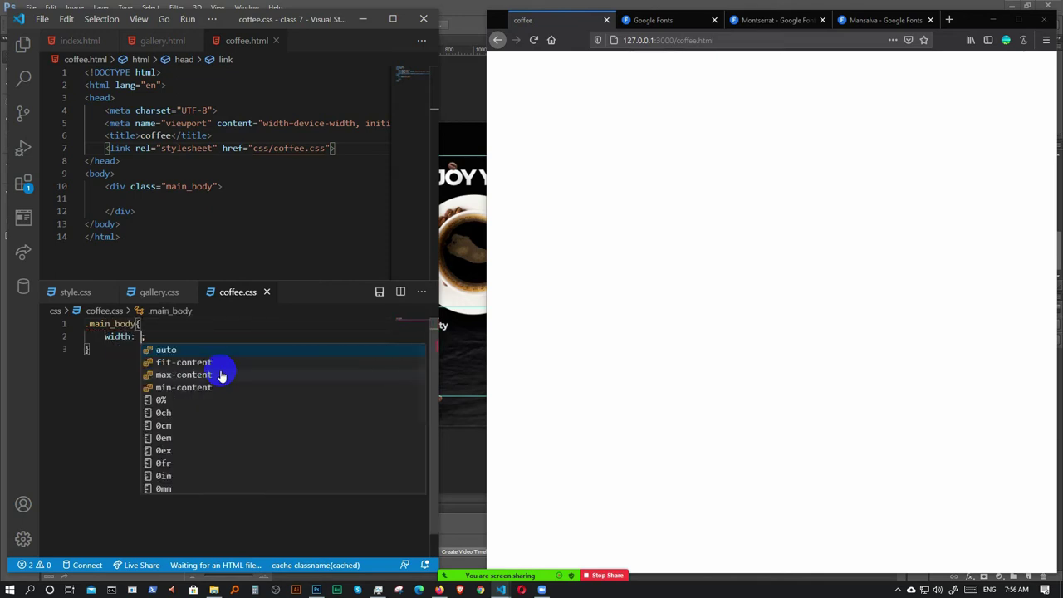
{"action": "type", "text": "1200px"}
{"action": "key", "text": "ctrl+Return"}
{"action": "type", "text": "hei"}
{"action": "key", "text": "Return"}
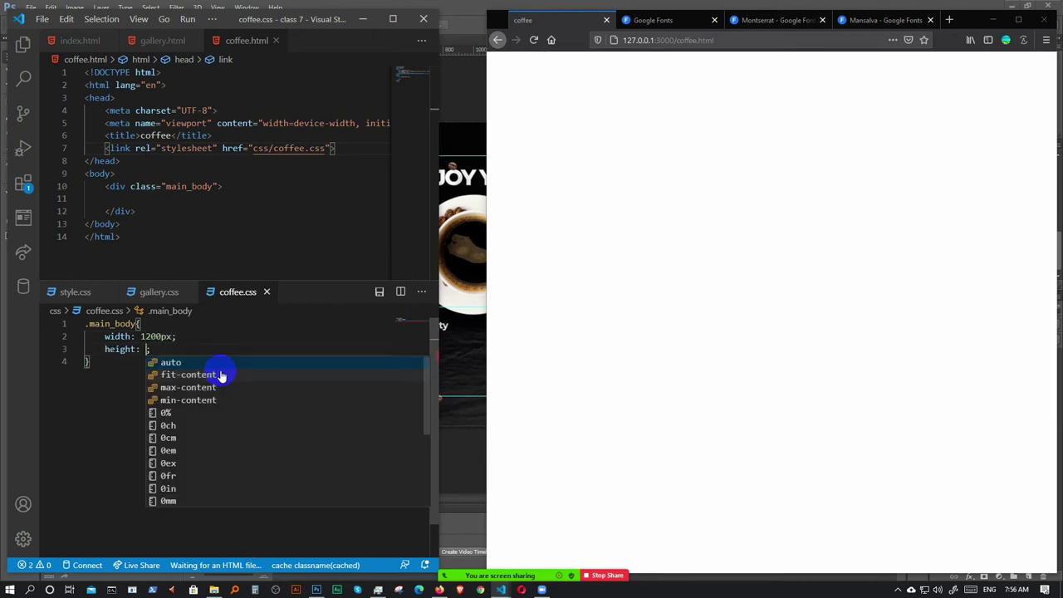
{"action": "type", "text": "1800px;"}
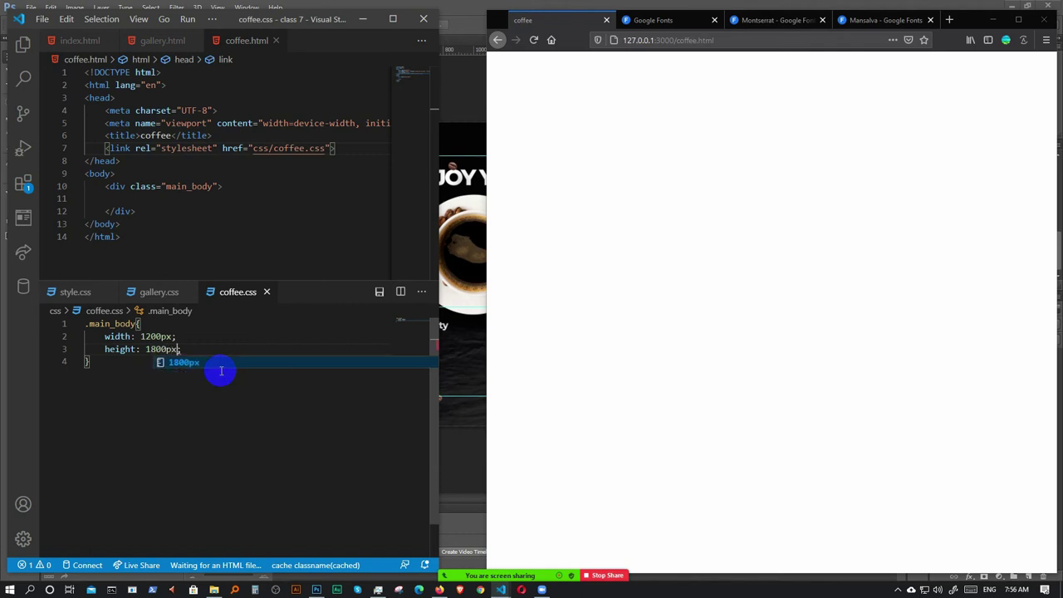
- Add a border of 1px solid red to the .main_body rule, below the height
{"action": "key", "text": "Right"}
{"action": "key", "text": "Return"}
{"action": "type", "text": "border"}
{"action": "key", "text": "Return"}
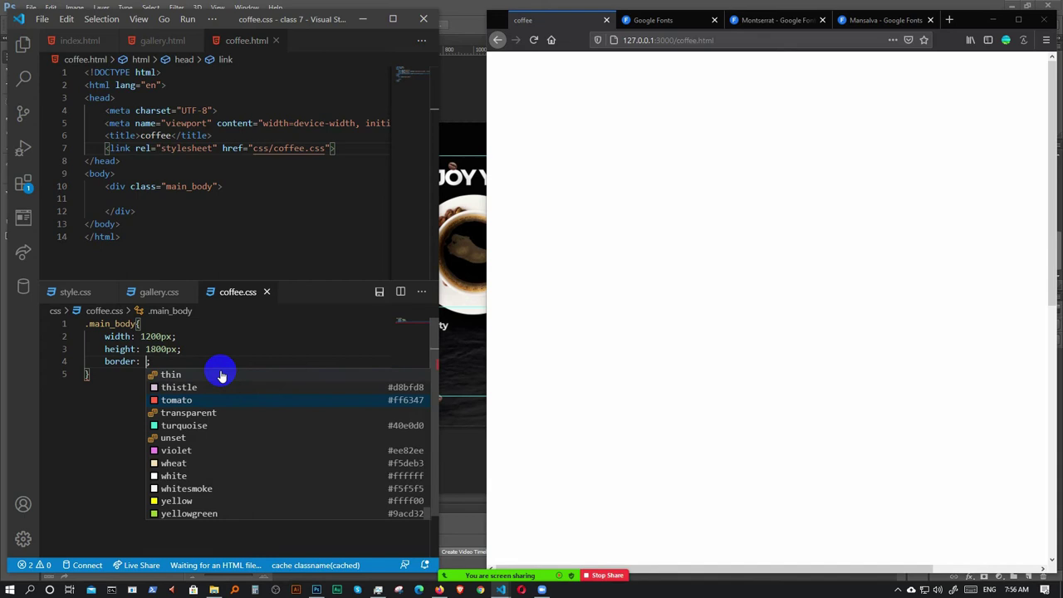
{"action": "type", "text": "1px ,"}
{"action": "key", "text": "BackSpace"}
{"action": "type", "text": "solid red"}
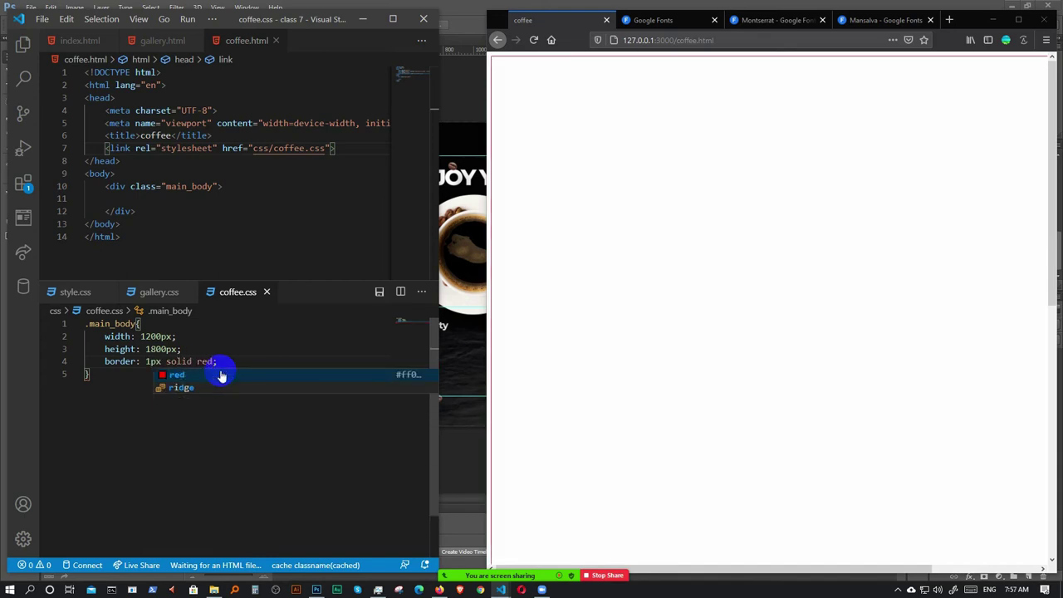
{"action": "key", "text": "Return"}
- Add margin: 0 auto to the .main_body rule, below the border
{"action": "key", "text": "Return"}
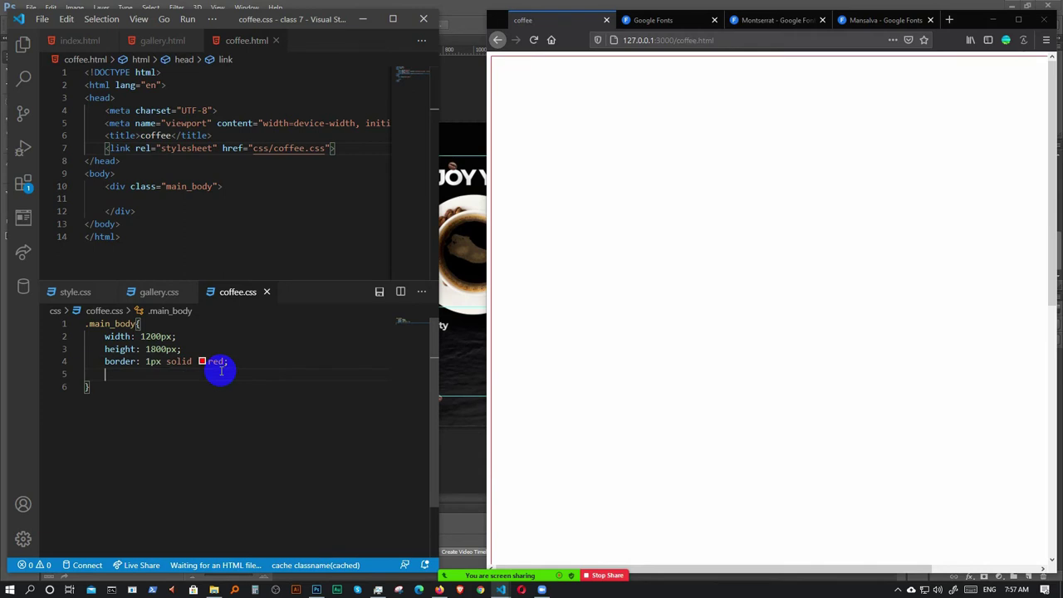
{"action": "type", "text": "ma"}
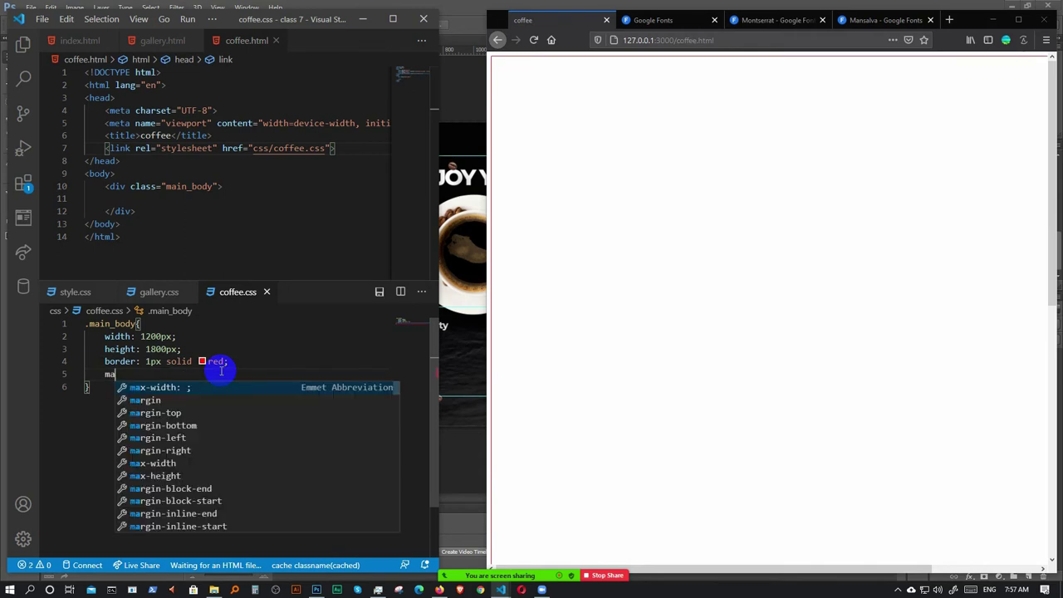
{"action": "type", "text": "r"}
{"action": "key", "text": "Return"}
{"action": "type", "text": "0"}
{"action": "key", "text": "Escape"}
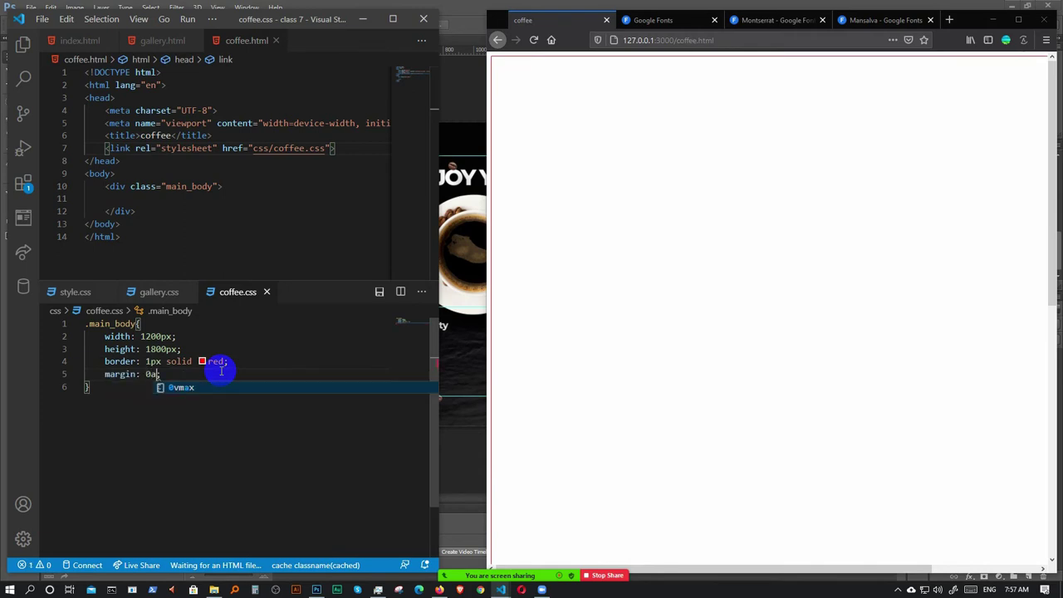
{"action": "type", "text": "auto"}
{"action": "key", "text": "Return"}
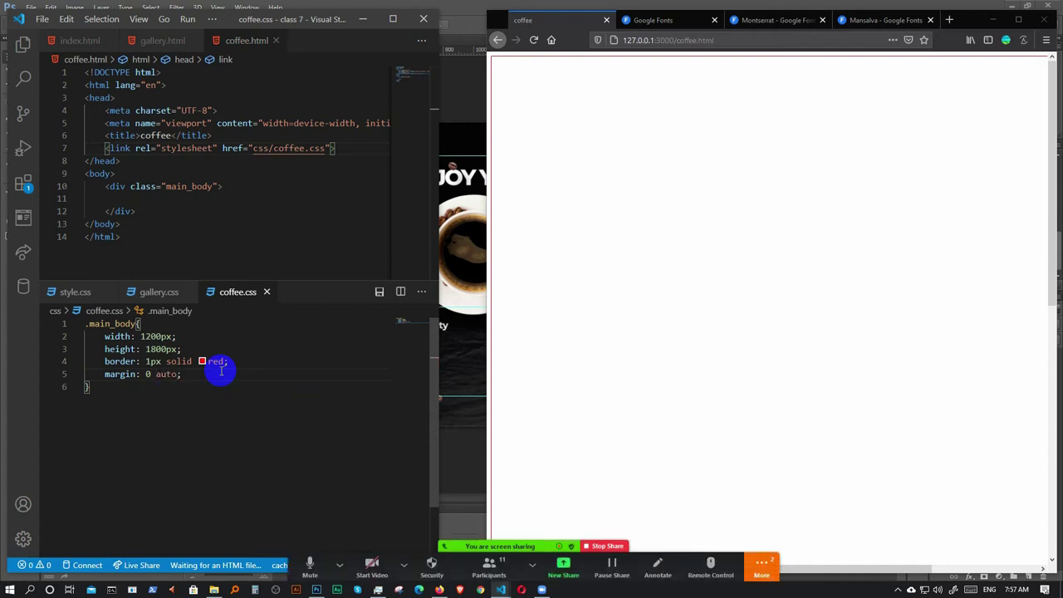
- Zoom the coffee page out to 60% in Firefox to check the bordered box, and return to coffee.css in Visual Studio Code
{"action": "left_click", "coordinate": [619, 306]}
{"action": "key", "text": "ctrl+minus"}
{"action": "key", "text": "ctrl+minus"}
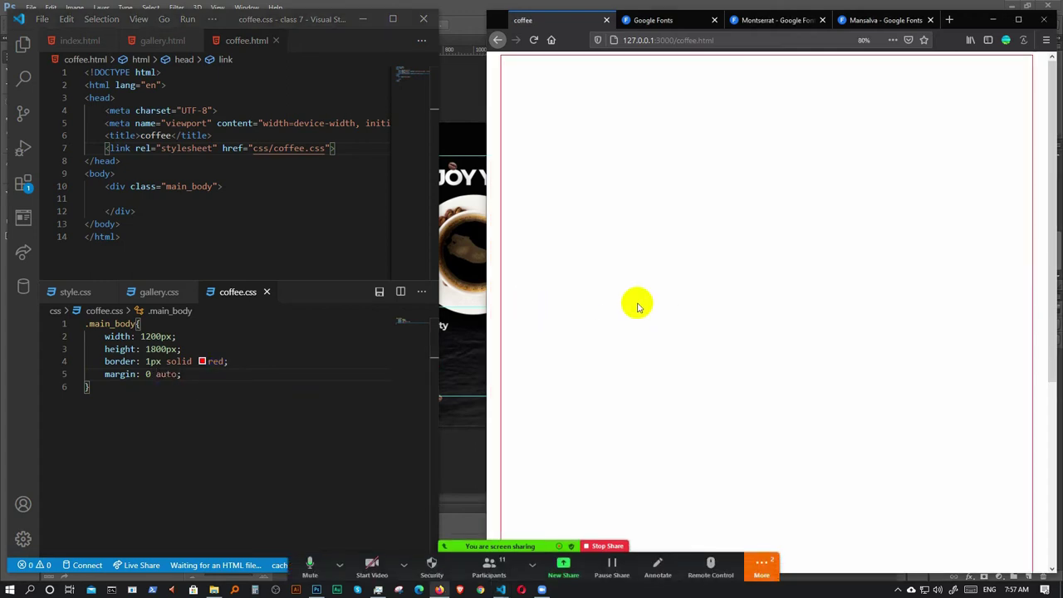
{"action": "key", "text": "ctrl+minus"}
{"action": "key", "text": "ctrl+minus"}
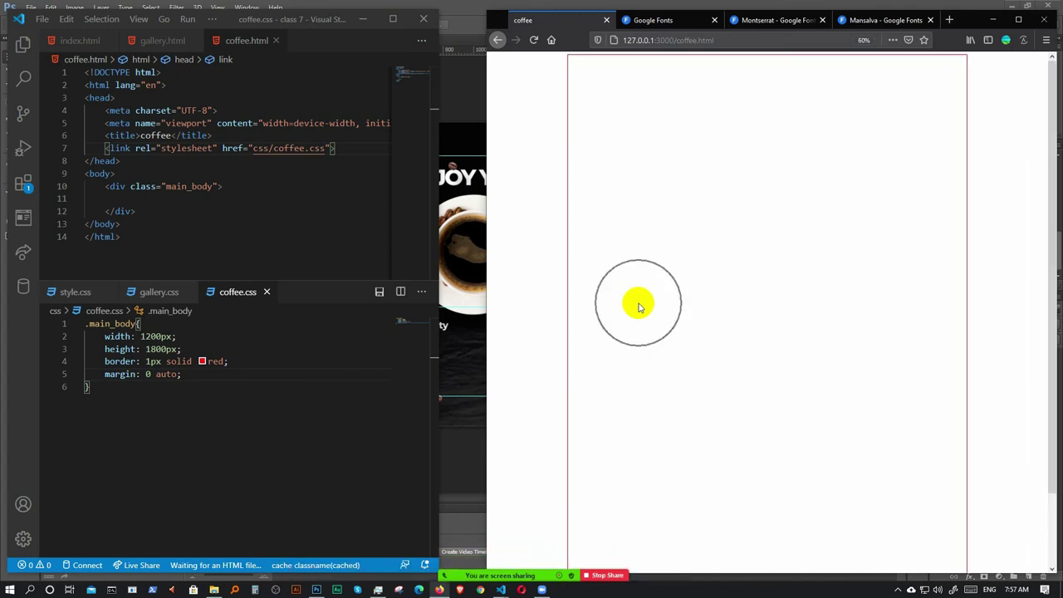
{"action": "left_click", "coordinate": [236, 364]}
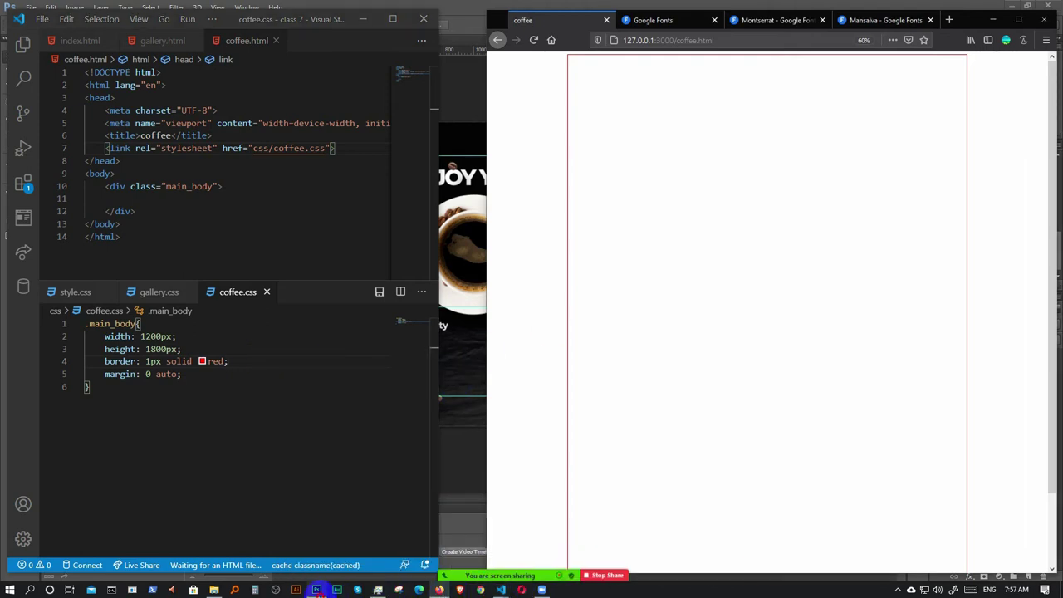
- Switch to Photoshop, show only the Background group of Post 1, and hide the guides
{"action": "left_click", "coordinate": [315, 590]}
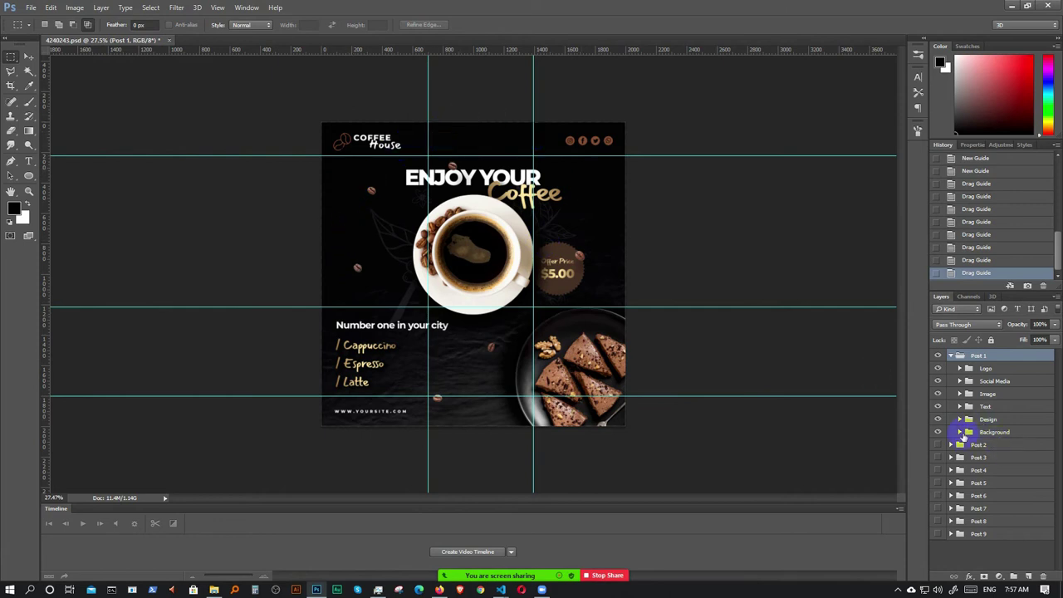
{"action": "left_click", "coordinate": [961, 432]}
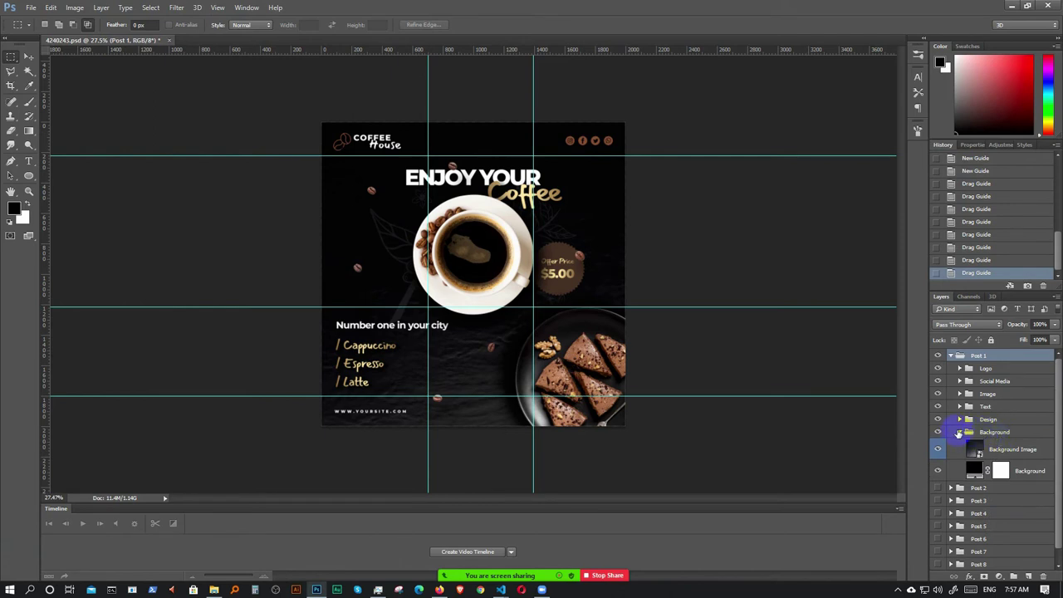
{"action": "left_click", "coordinate": [961, 433]}
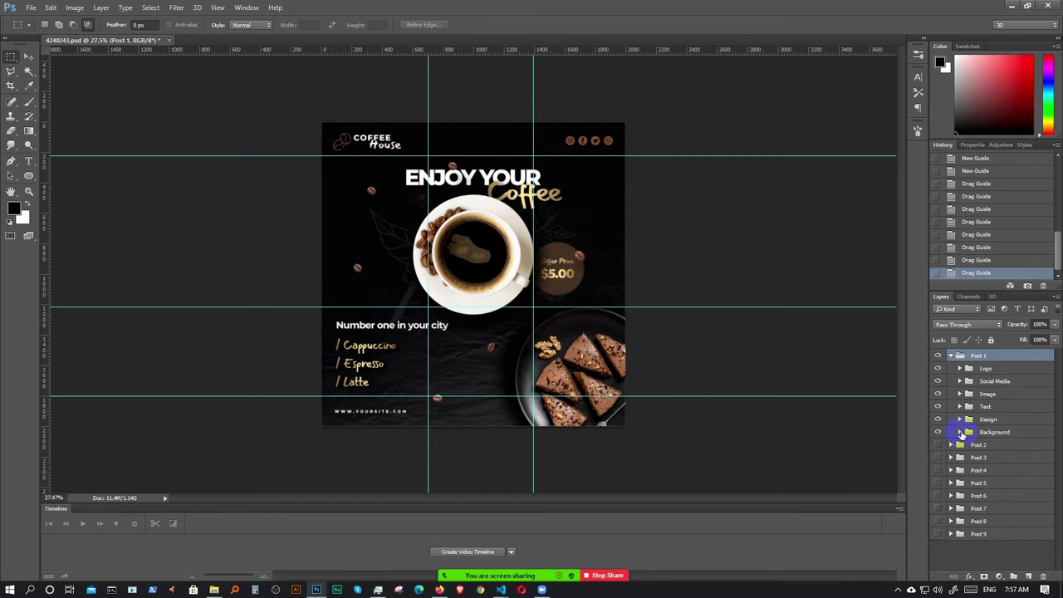
{"action": "left_click", "coordinate": [939, 432], "text": "alt"}
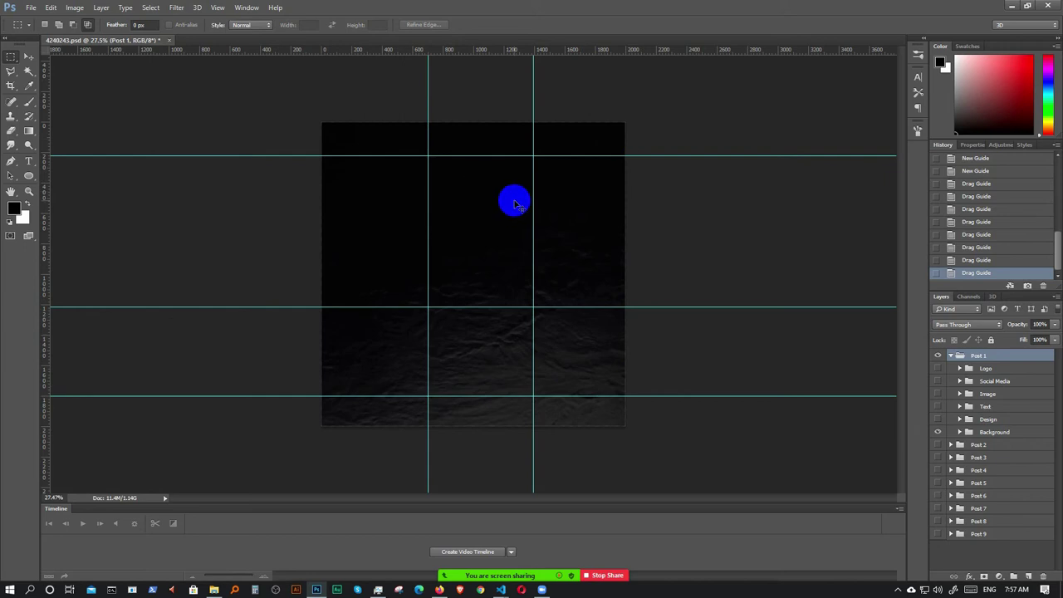
{"action": "key", "text": "ctrl+semicolon"}
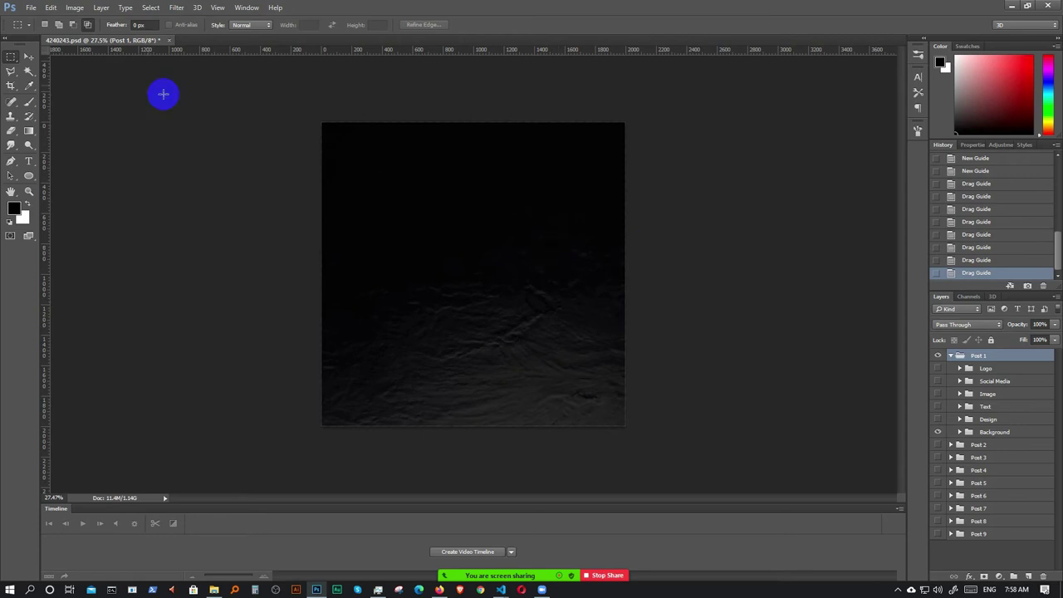
{"action": "left_click", "coordinate": [31, 9]}
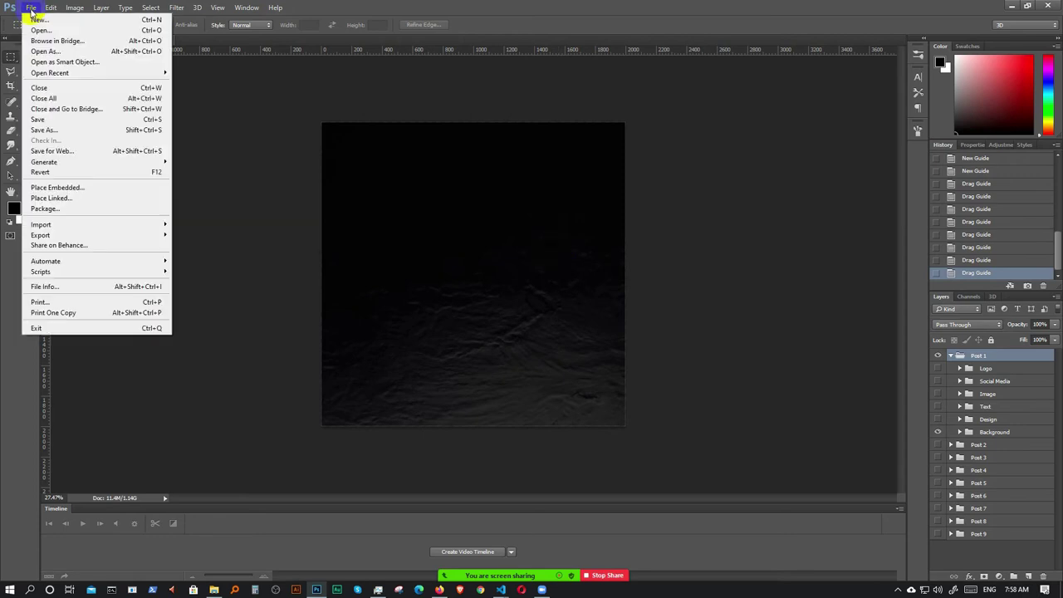
{"action": "mouse_move", "coordinate": [86, 234]}
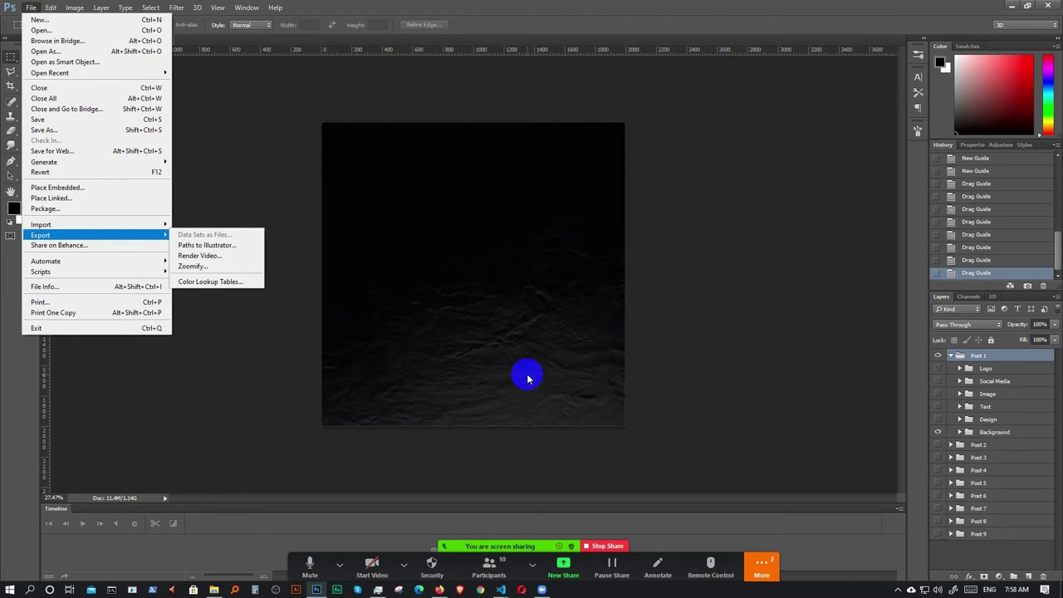
{"action": "left_click", "coordinate": [290, 214]}
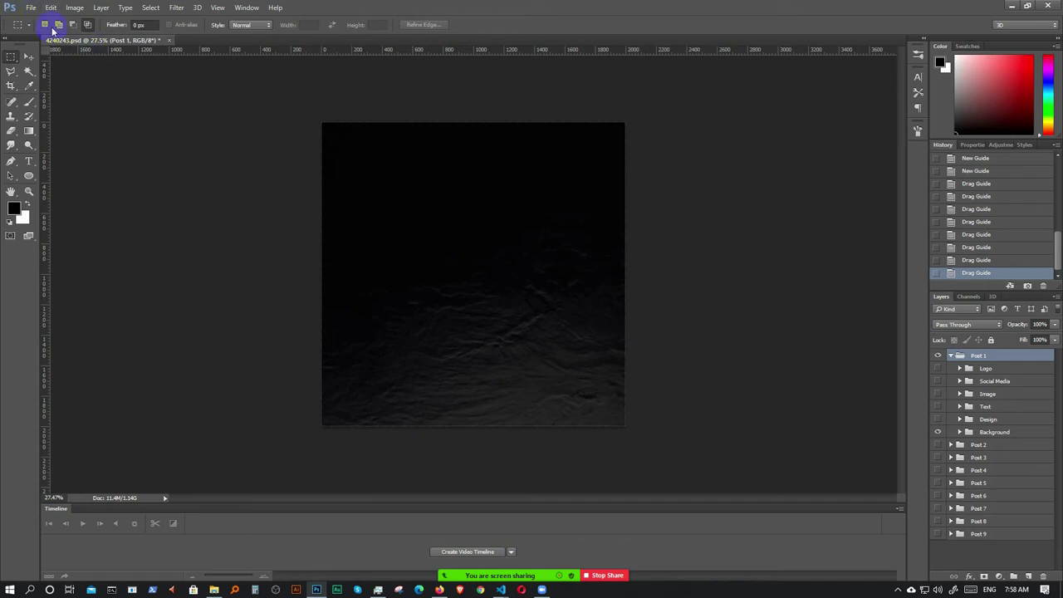
{"action": "left_click", "coordinate": [28, 9]}
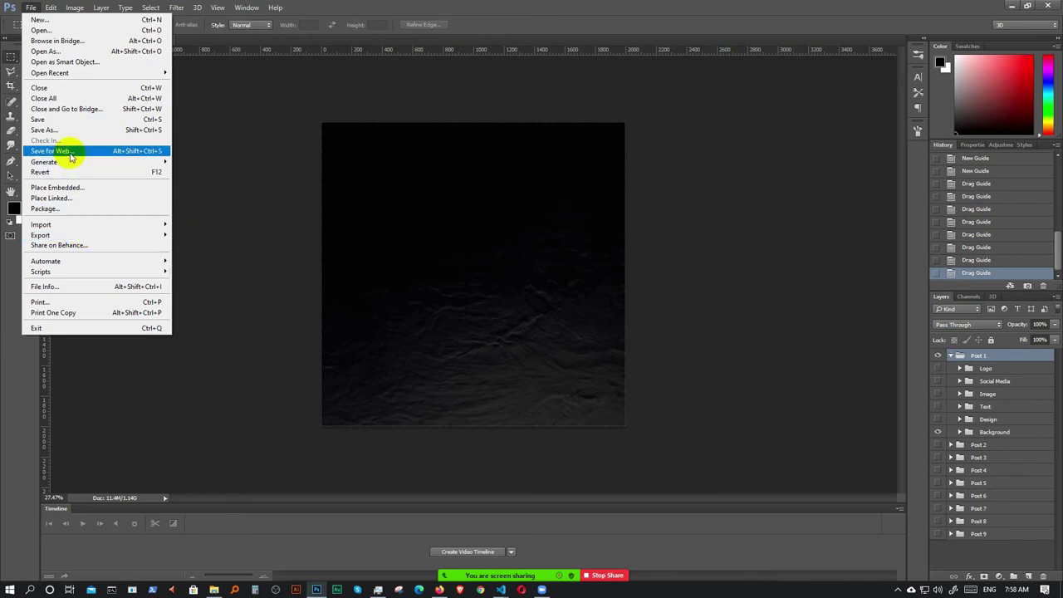
{"action": "left_click", "coordinate": [268, 237]}
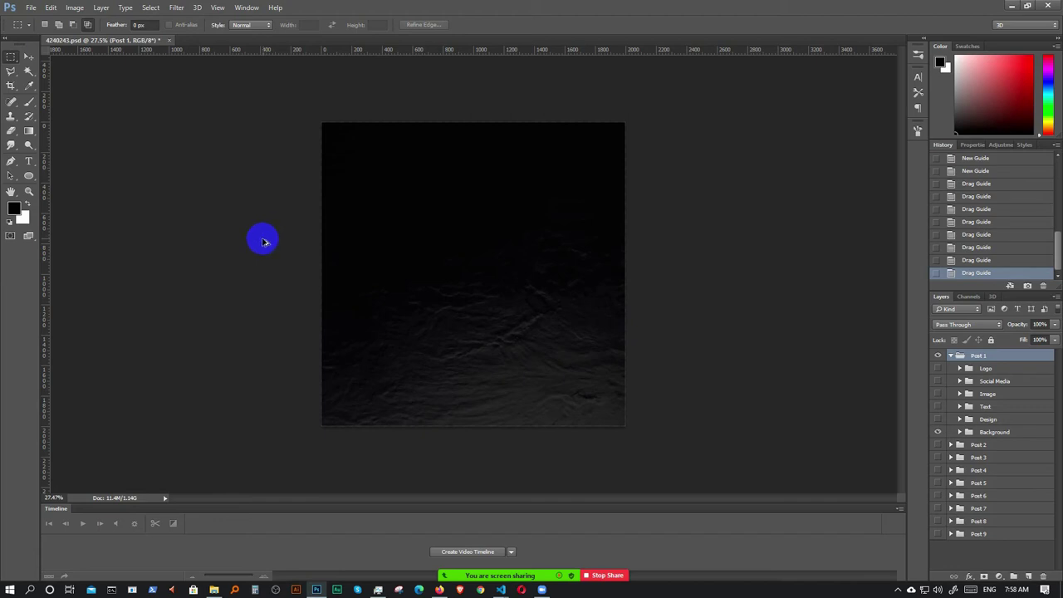
- Open Save for Web for the background, compare the file size as JPEG with PNG-24, and set the format to PNG-24
{"action": "key", "text": "ctrl+alt+shift+s"}
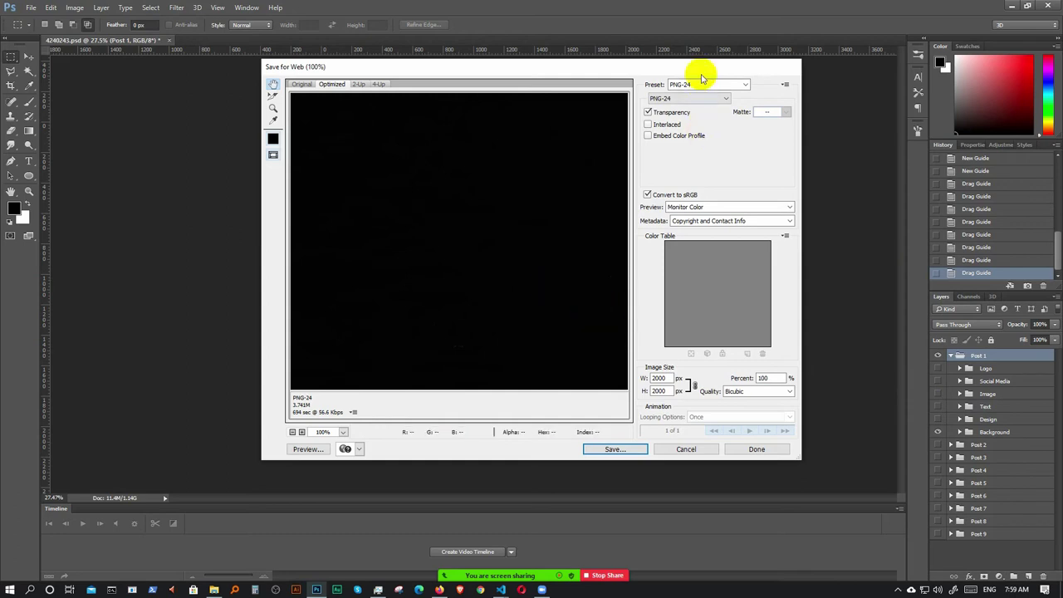
{"action": "left_click", "coordinate": [681, 100]}
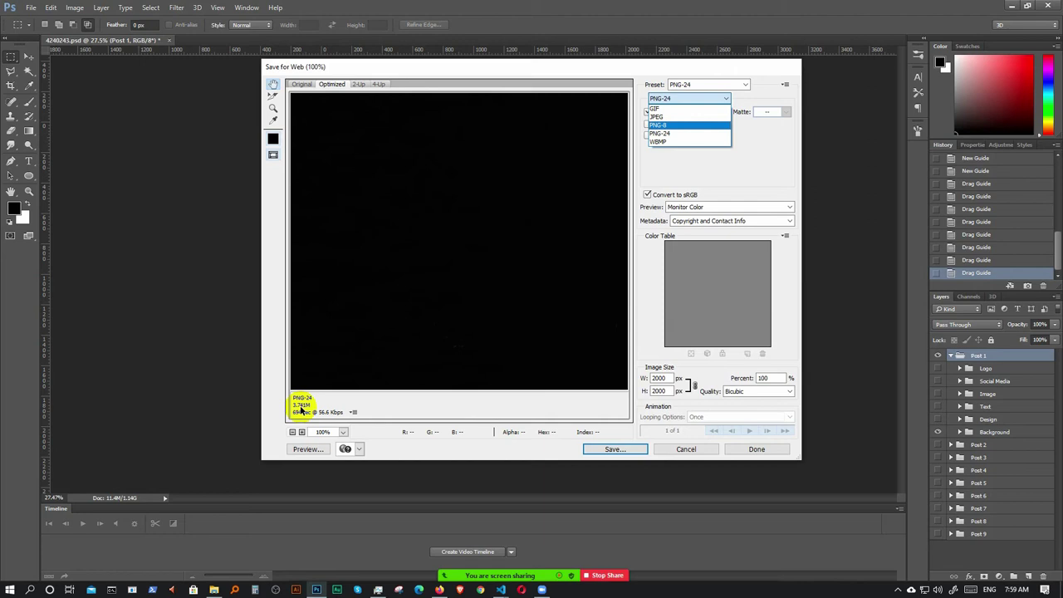
{"action": "left_click", "coordinate": [670, 117]}
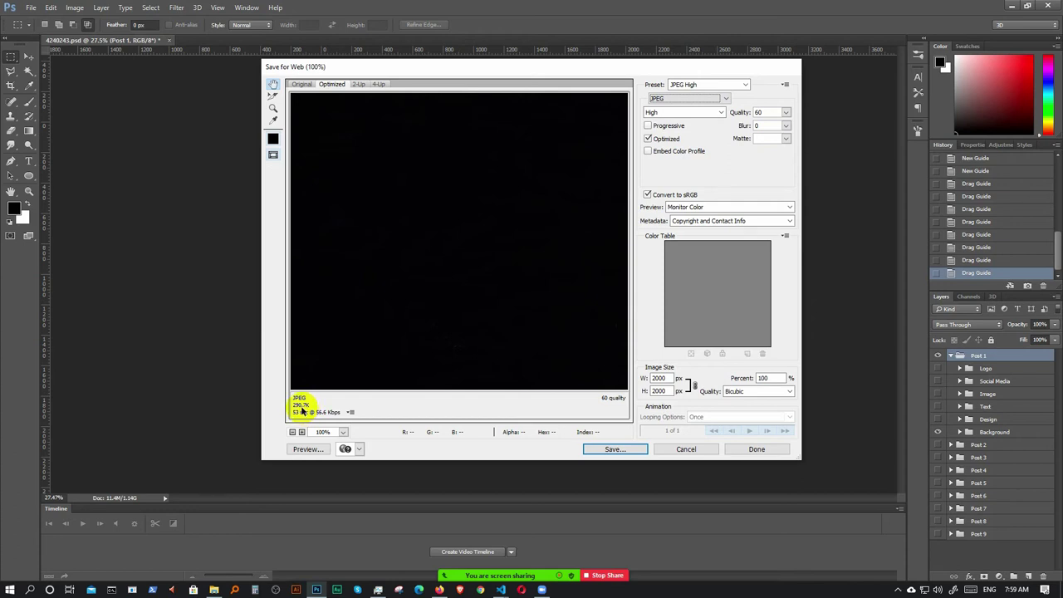
{"action": "left_click_drag", "start_coordinate": [497, 302], "coordinate": [560, 311]}
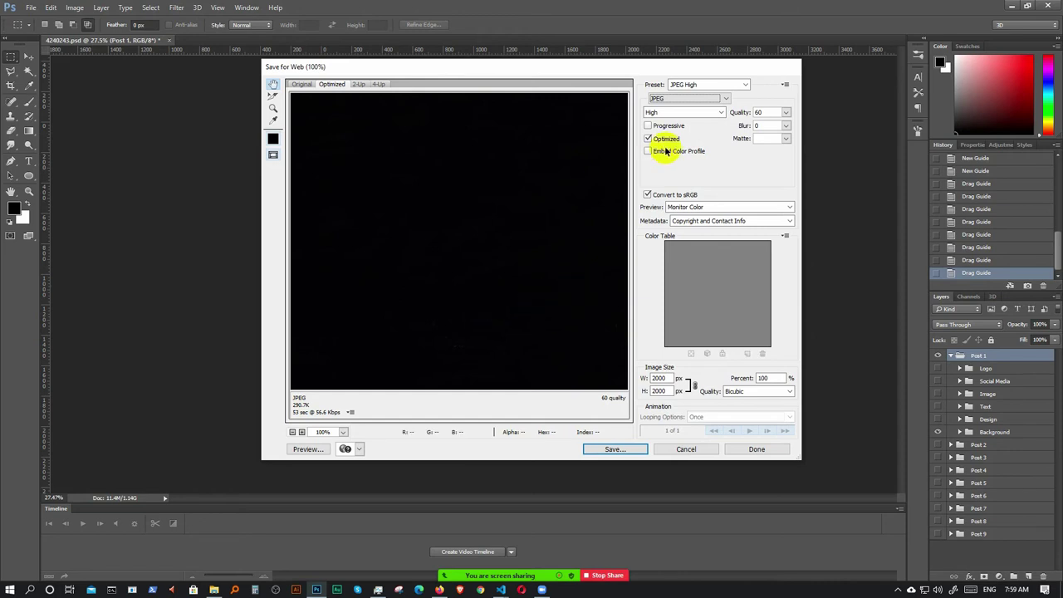
{"action": "left_click", "coordinate": [689, 98]}
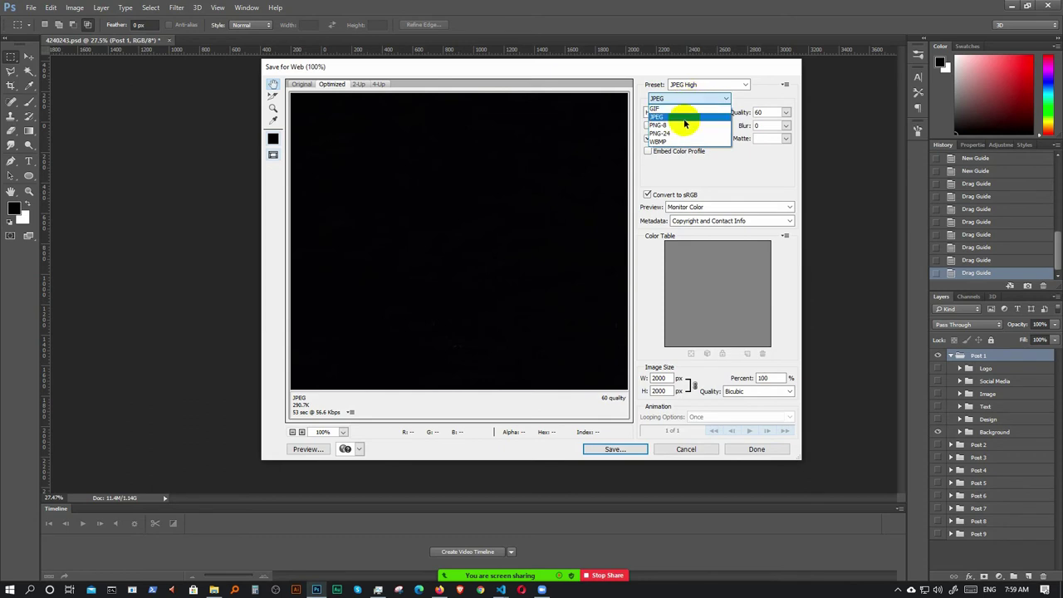
{"action": "left_click", "coordinate": [678, 133]}
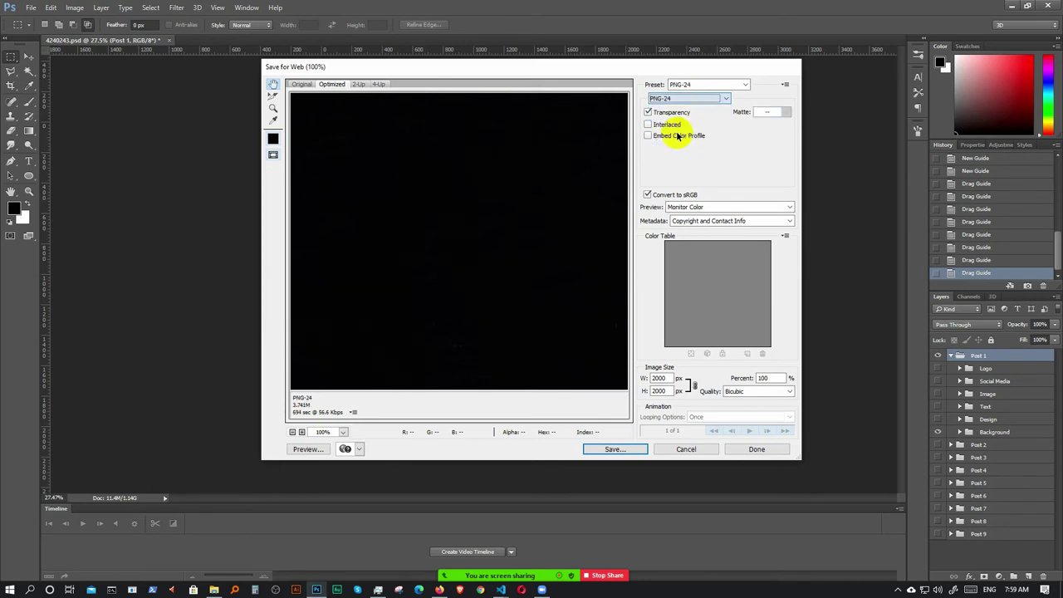
- Save the background as 4240243.png in a new folder named psd photo inside web design, class 7, images
{"action": "left_click", "coordinate": [613, 452]}
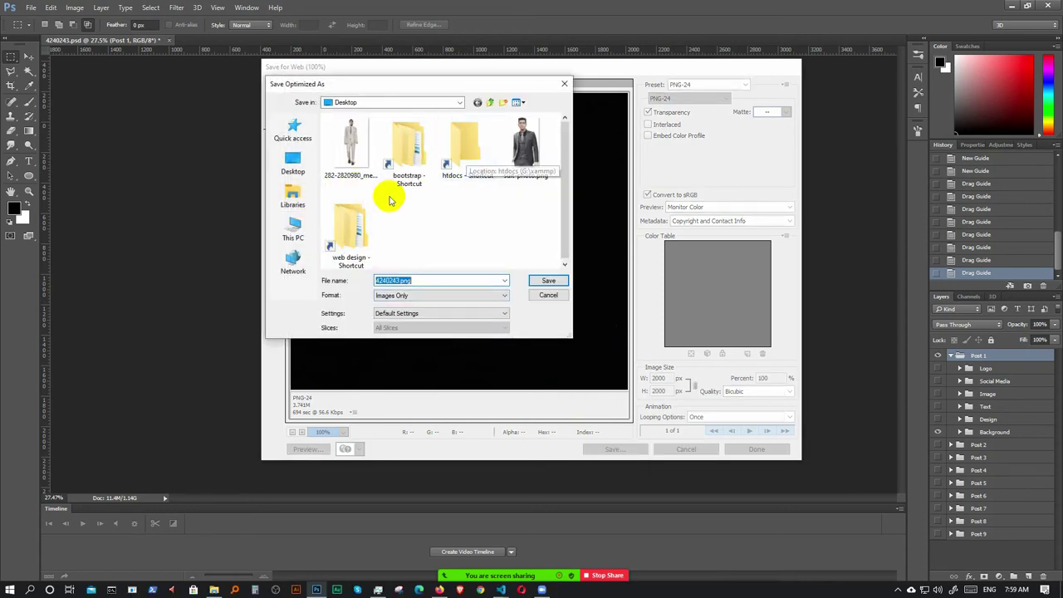
{"action": "double_click", "coordinate": [355, 233]}
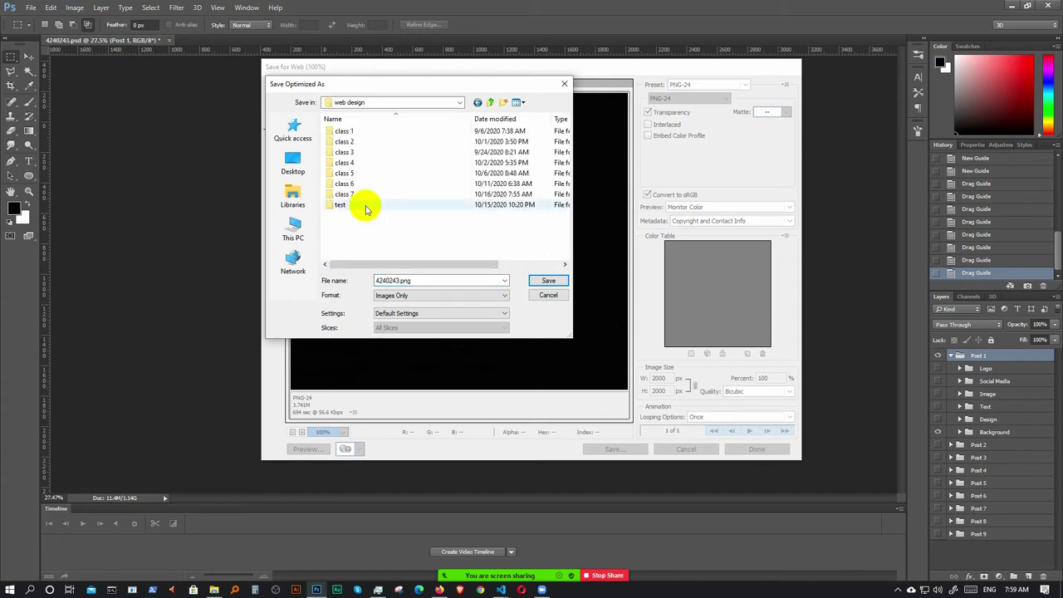
{"action": "double_click", "coordinate": [370, 197]}
{"action": "double_click", "coordinate": [367, 142]}
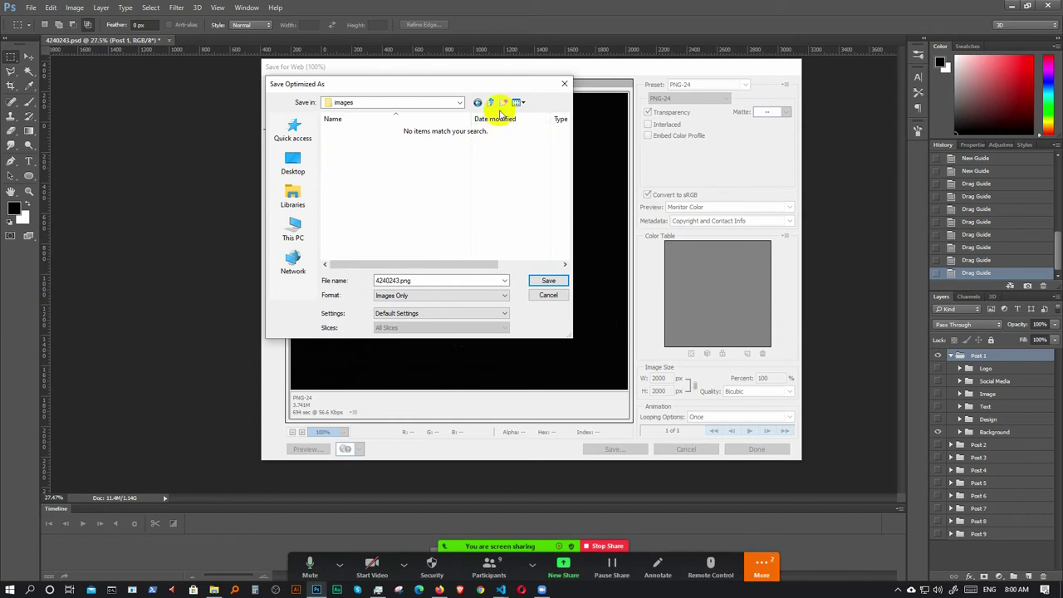
{"action": "type", "text": "psd photo"}
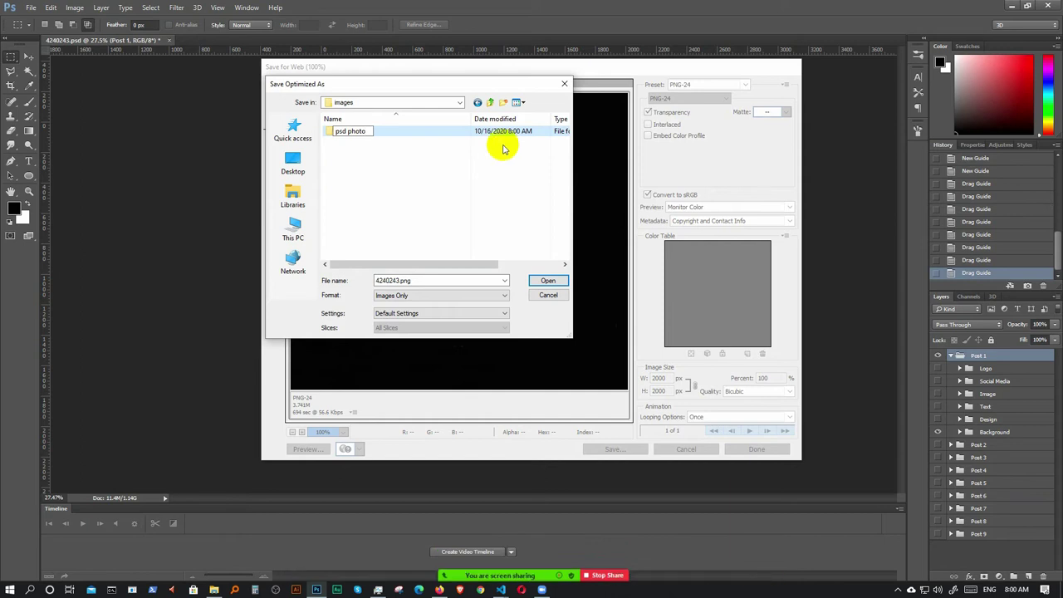
{"action": "left_click", "coordinate": [380, 132]}
{"action": "double_click", "coordinate": [380, 132]}
{"action": "left_click", "coordinate": [548, 283]}
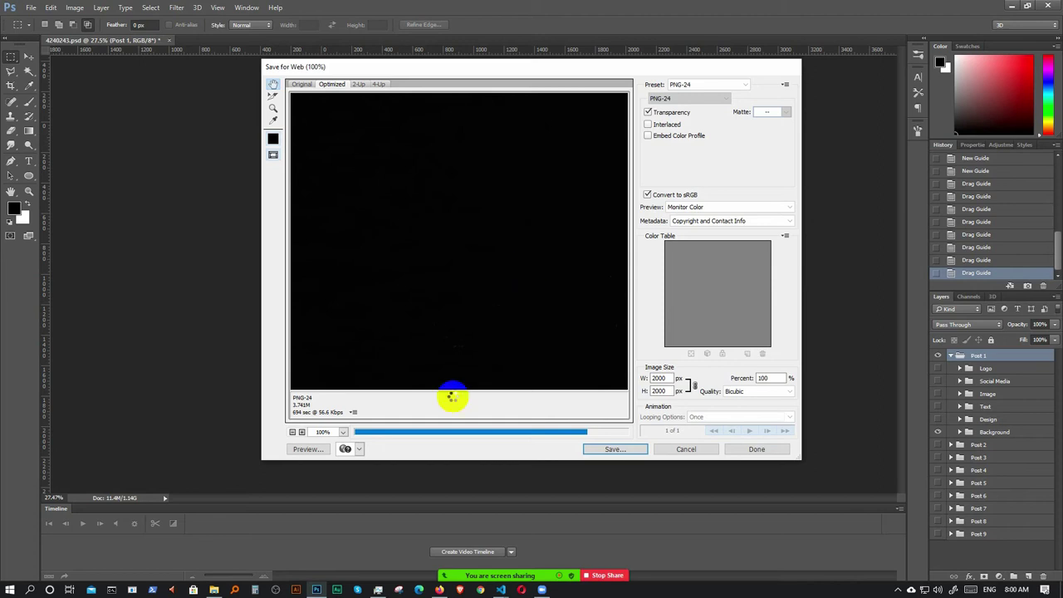
- Check the processor and memory load in Task Manager during the background export, and return to Photoshop
{"action": "left_click", "coordinate": [378, 591]}
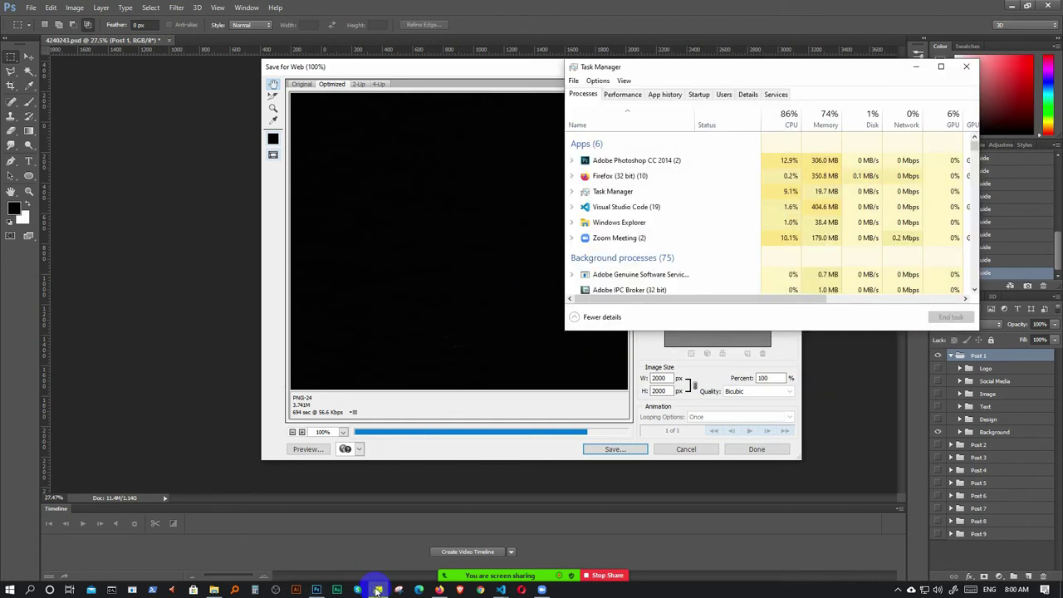
{"action": "left_click", "coordinate": [378, 591]}
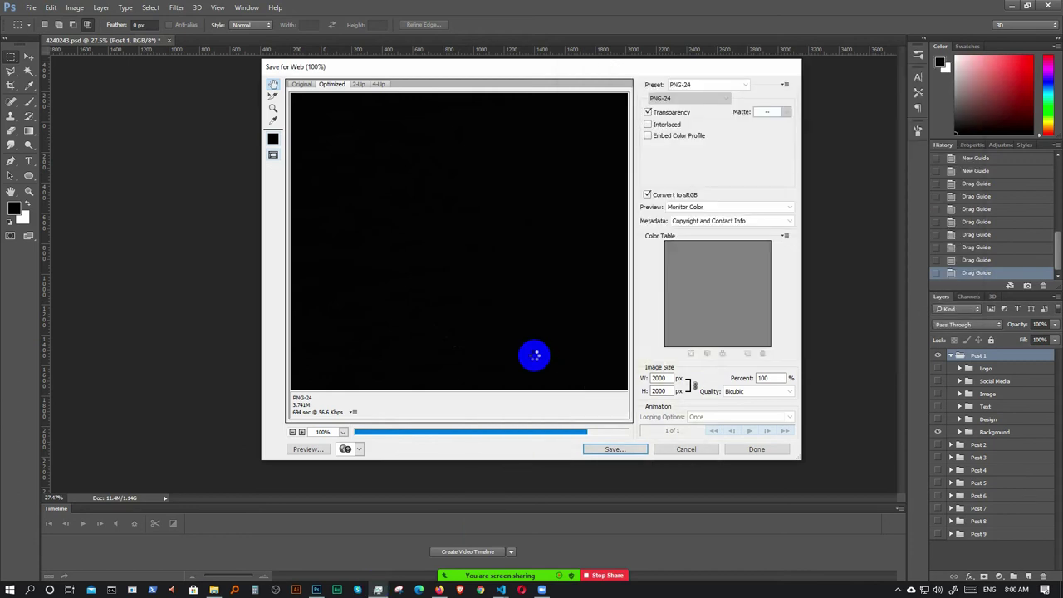
{"action": "key", "text": "Escape"}
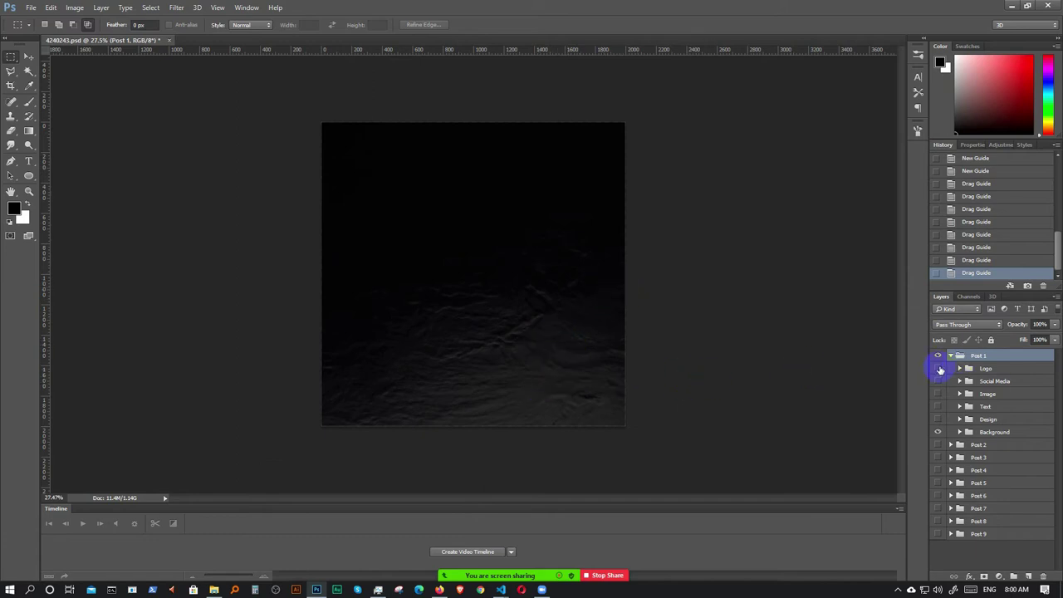
- Show the Logo, Social Media, Image, Text and Design groups of Post 1 and hide its Background group
{"action": "left_click_drag", "start_coordinate": [938, 368], "coordinate": [931, 432]}
{"action": "left_click", "coordinate": [938, 433]}
{"action": "key", "text": "super"}
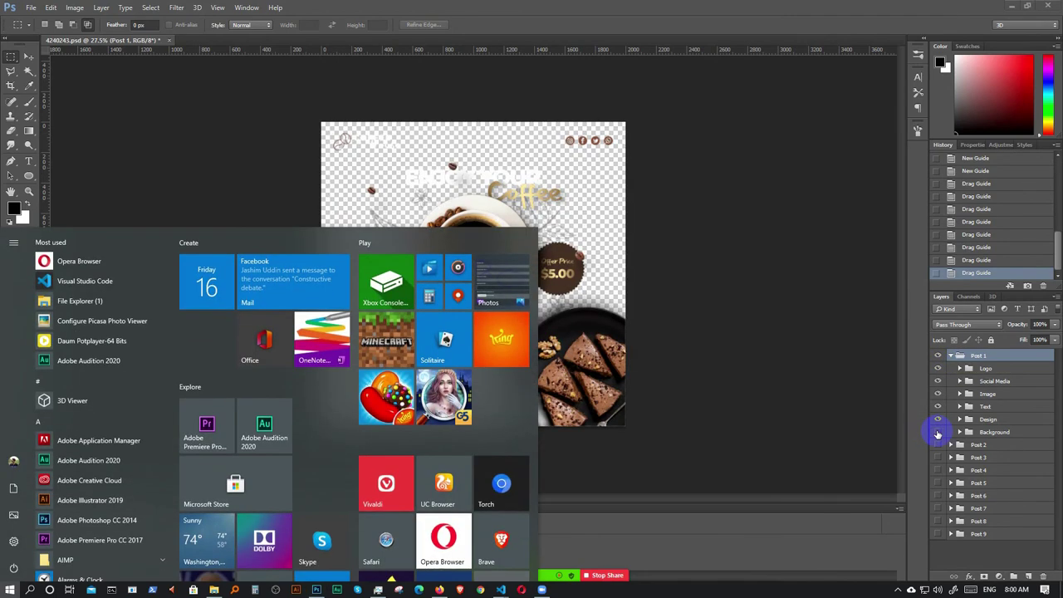
{"action": "key", "text": "super"}
- Revert the document to its opening snapshot, 4240243.psd, in the history
{"action": "scroll", "coordinate": [1021, 206], "scroll_direction": "up", "scroll_amount": 3}
{"action": "scroll", "coordinate": [1021, 206], "scroll_direction": "up", "scroll_amount": 5}
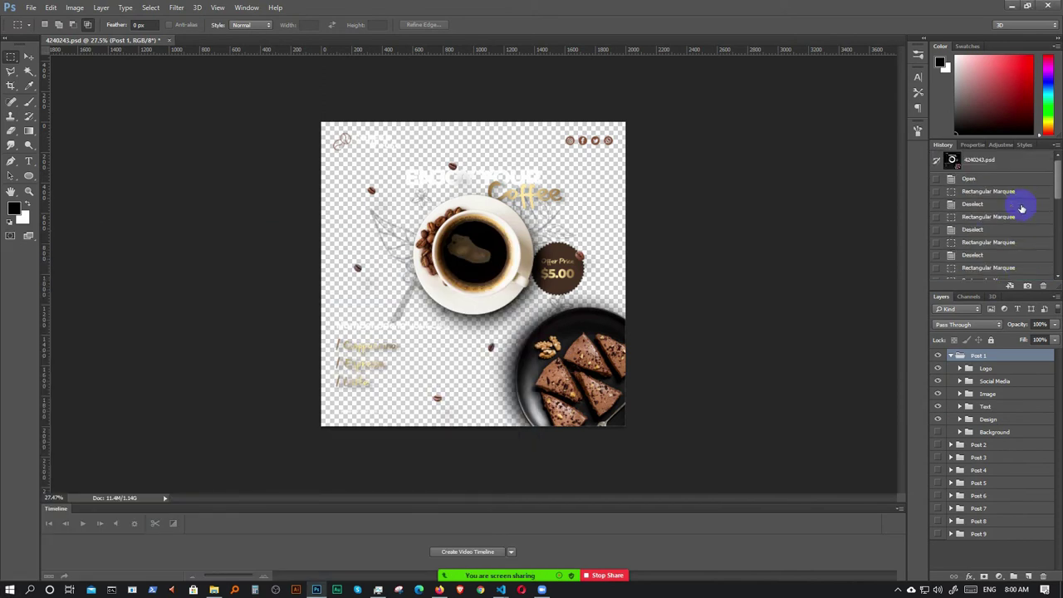
{"action": "left_click", "coordinate": [983, 167]}
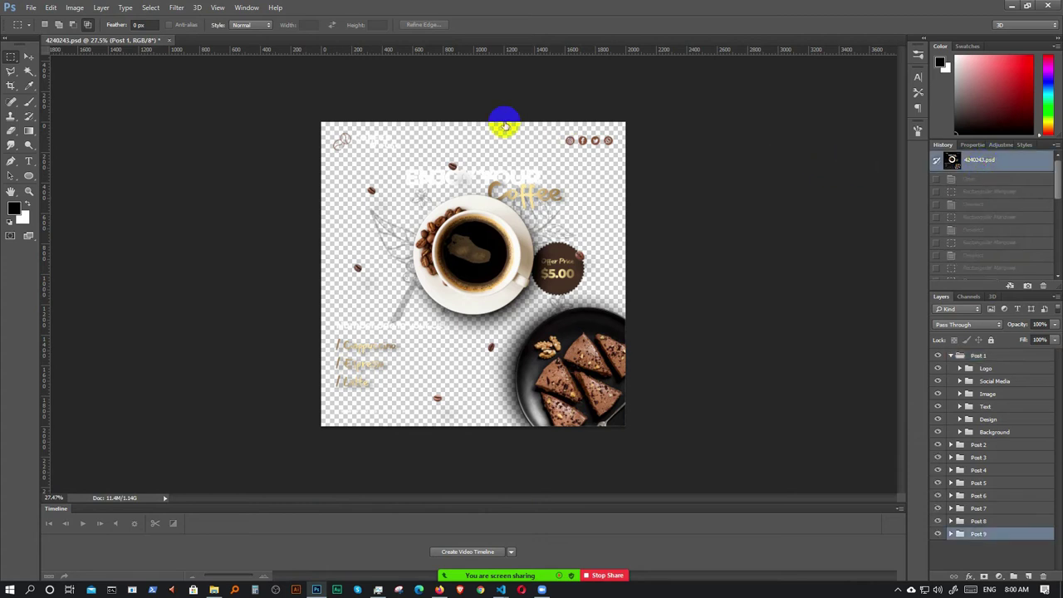
- Hide the History panel and show it again
{"action": "left_click", "coordinate": [247, 7]}
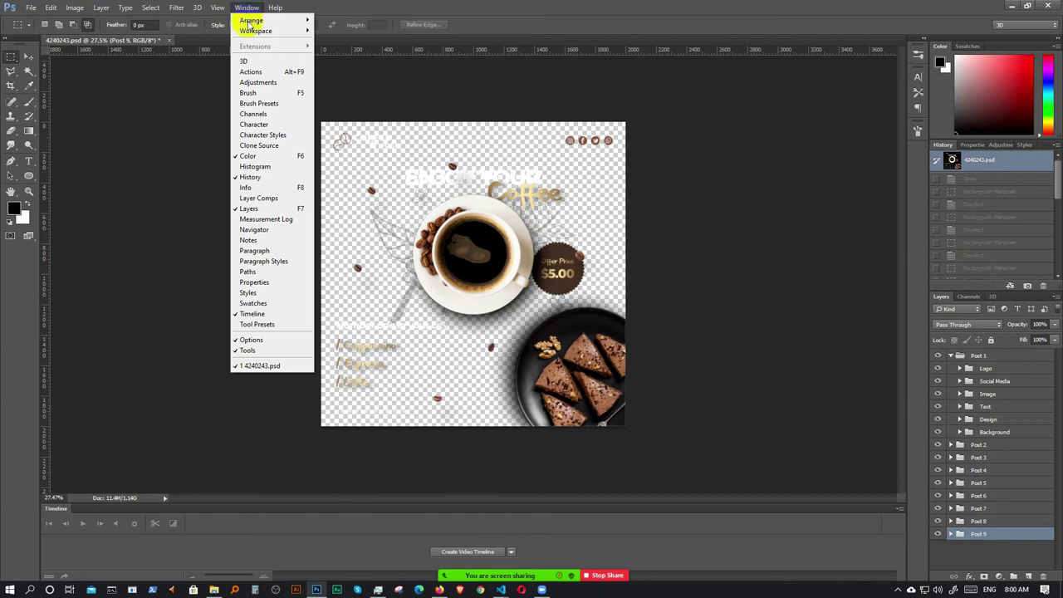
{"action": "left_click", "coordinate": [247, 8]}
{"action": "left_click", "coordinate": [30, 8]}
{"action": "mouse_move", "coordinate": [221, 7]}
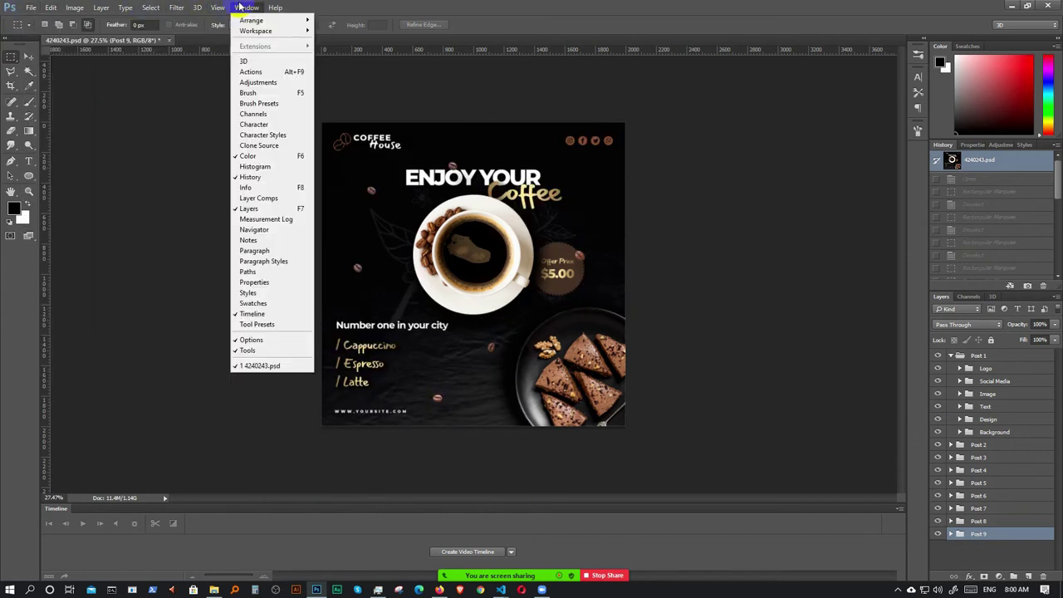
{"action": "left_click", "coordinate": [250, 177]}
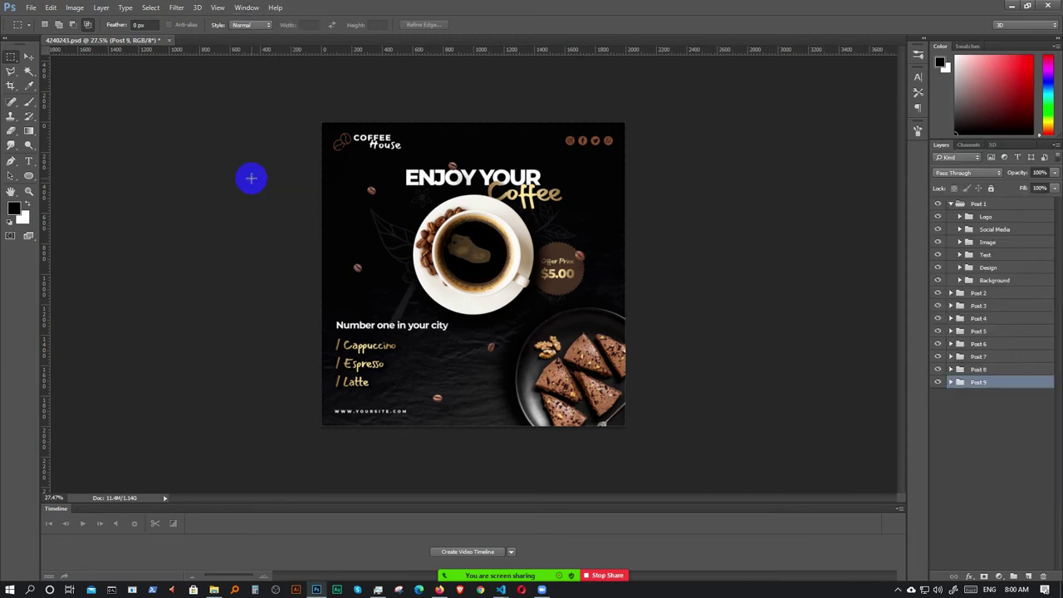
{"action": "left_click", "coordinate": [246, 8]}
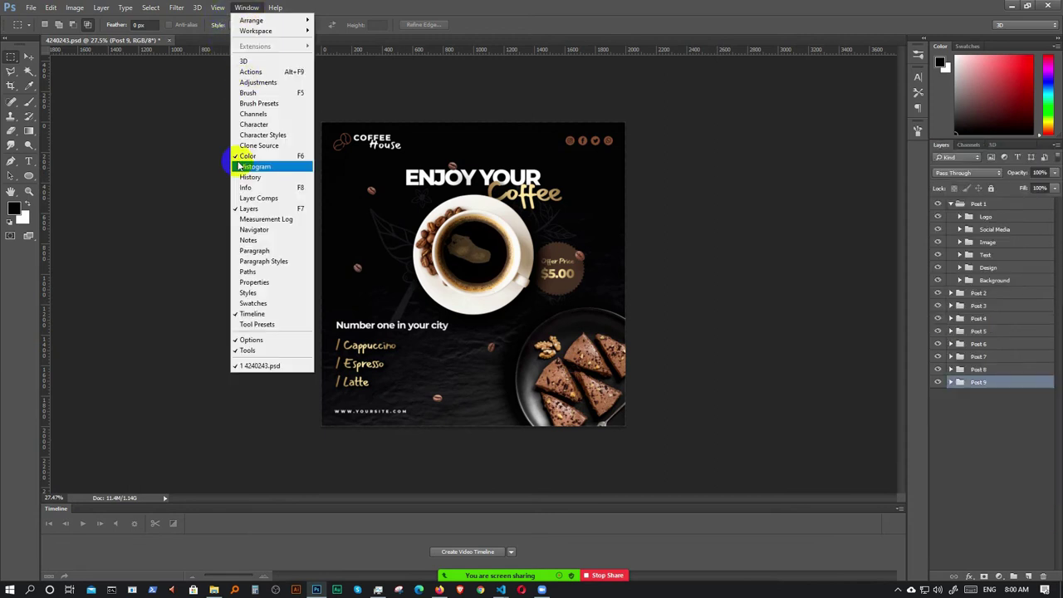
{"action": "left_click", "coordinate": [249, 177]}
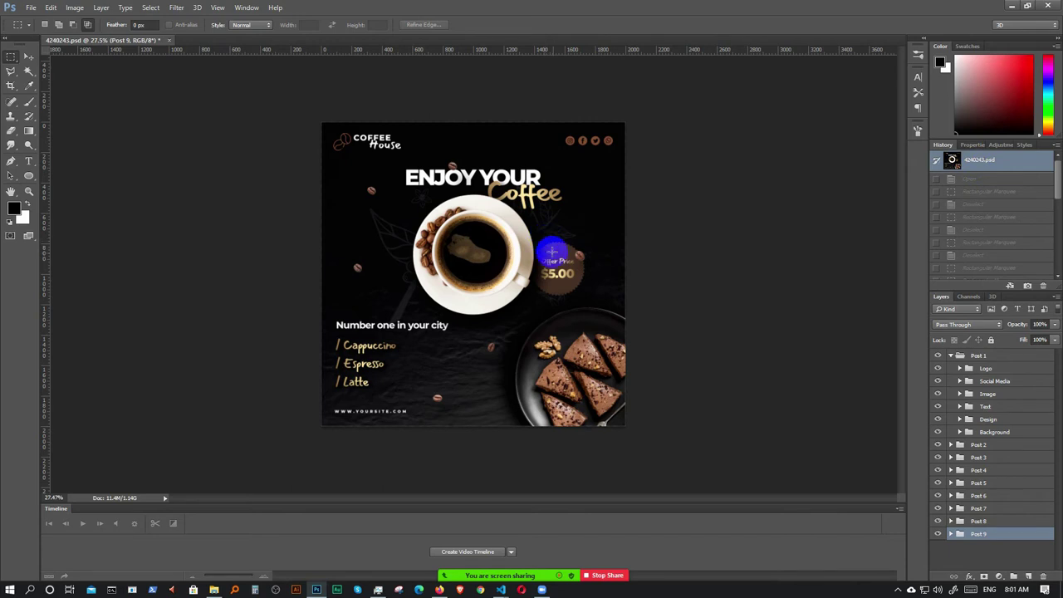
- Hide the groups Post 2 to Post 9 with no layer selected, and return to Visual Studio Code
{"action": "left_click_drag", "start_coordinate": [939, 446], "coordinate": [950, 554]}
{"action": "left_click", "coordinate": [950, 554]}
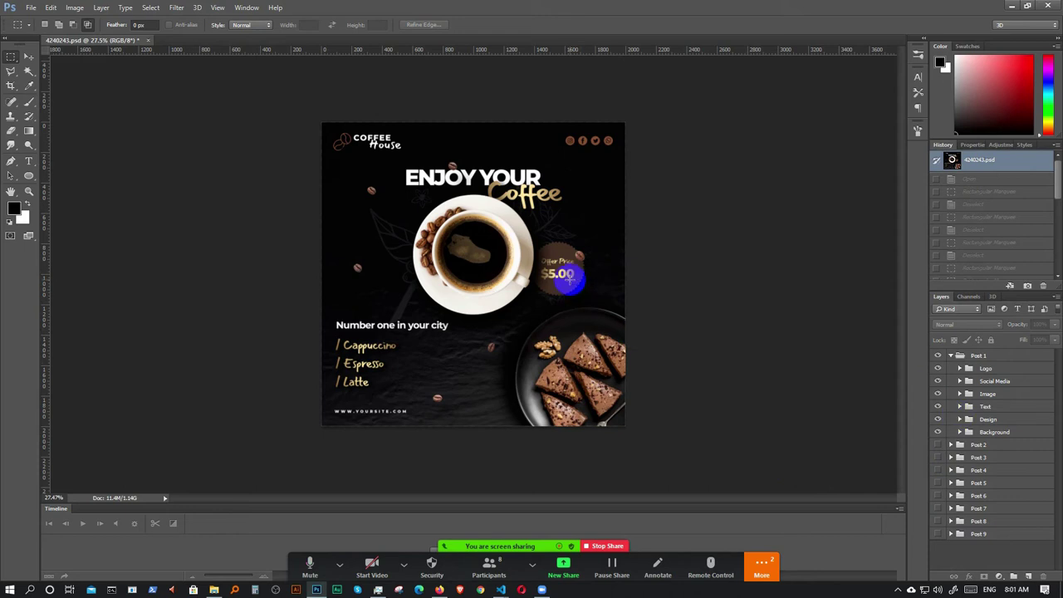
{"action": "left_click", "coordinate": [1014, 6]}
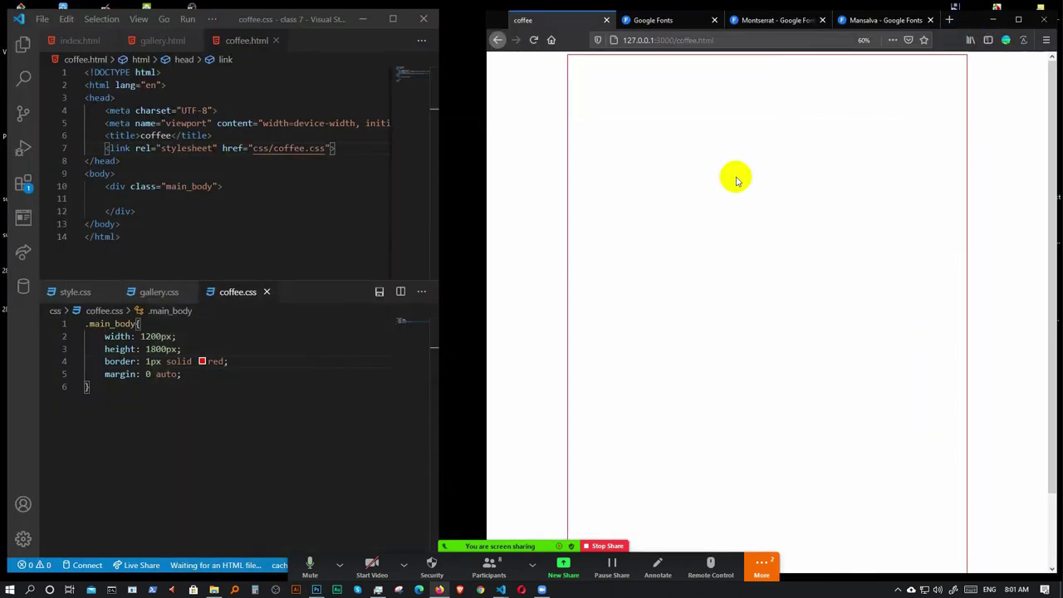
- Add a background property with an empty url() value below the margin in the .main_body rule of coffee.css
{"action": "left_click", "coordinate": [201, 374]}
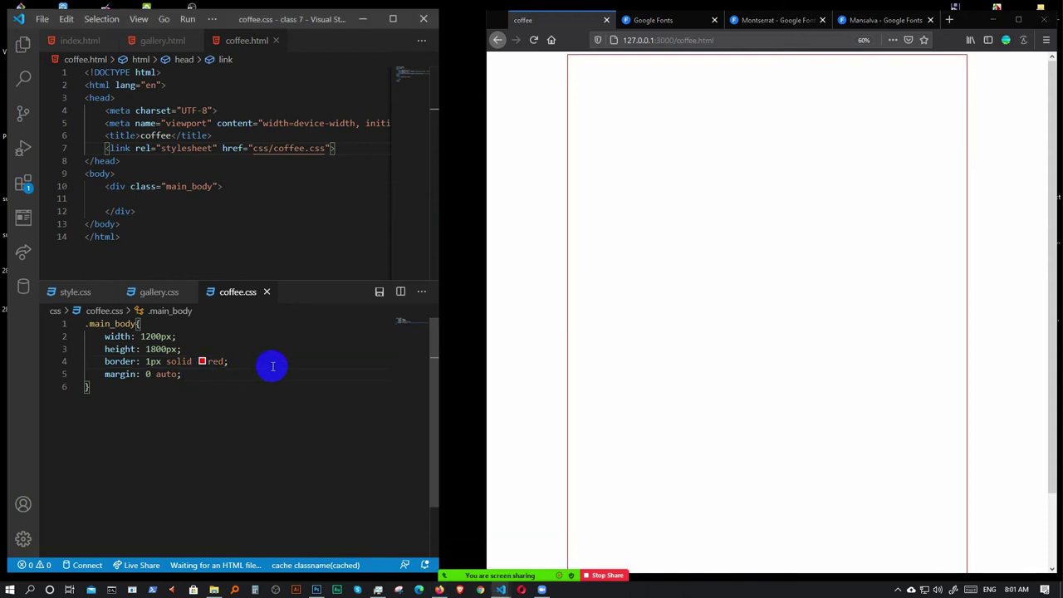
{"action": "key", "text": "Return"}
{"action": "type", "text": "ba"}
{"action": "key", "text": "Down"}
{"action": "key", "text": "Down"}
{"action": "key", "text": "Return"}
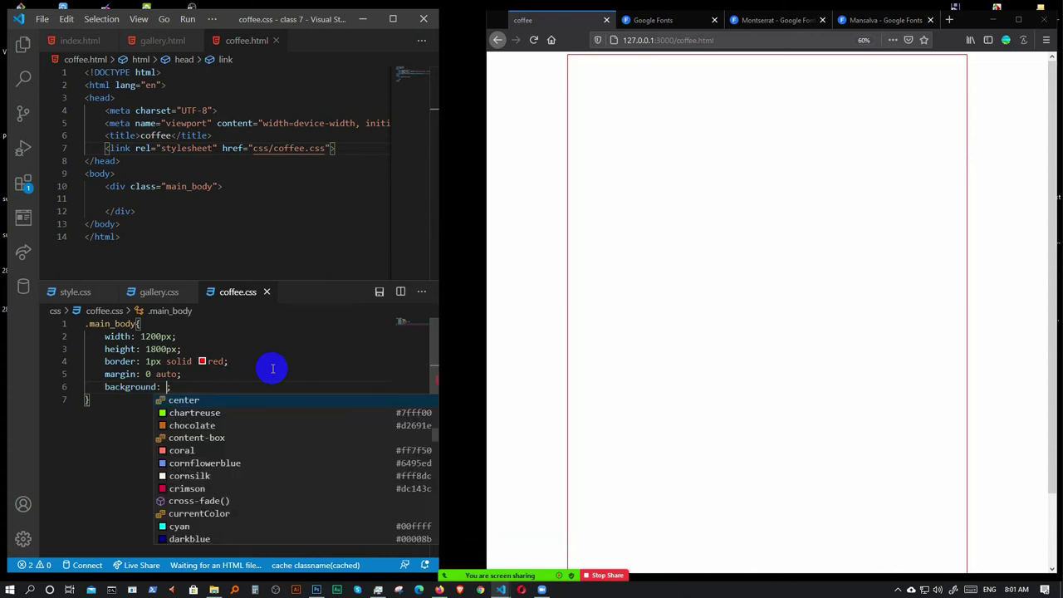
{"action": "type", "text": "u"}
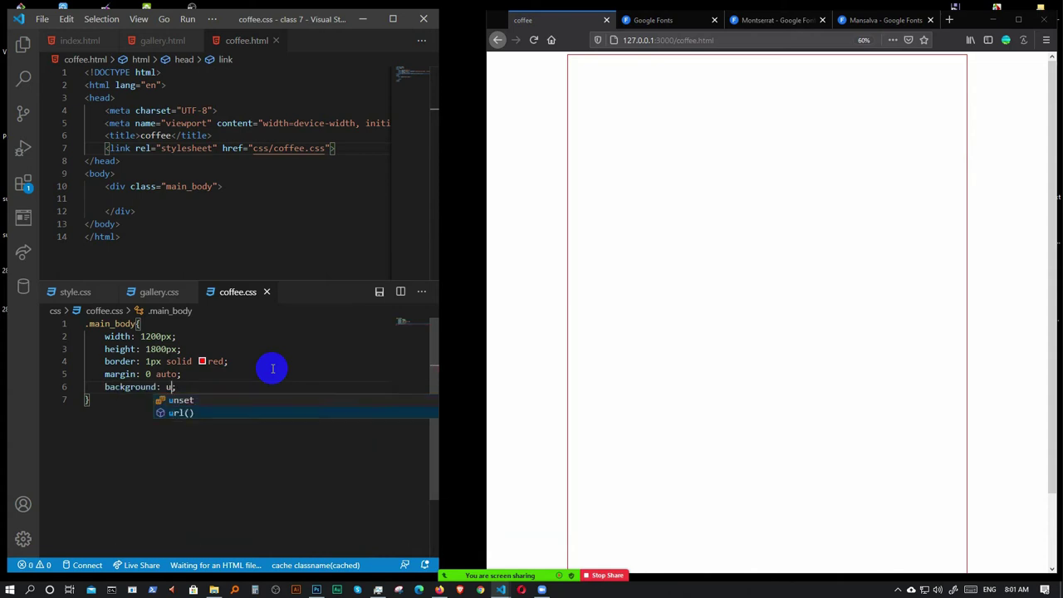
{"action": "key", "text": "Return"}
- Enter the quoted folder path ../images/psd\ photo/ inside the background url
{"action": "type", "text": "'../"}
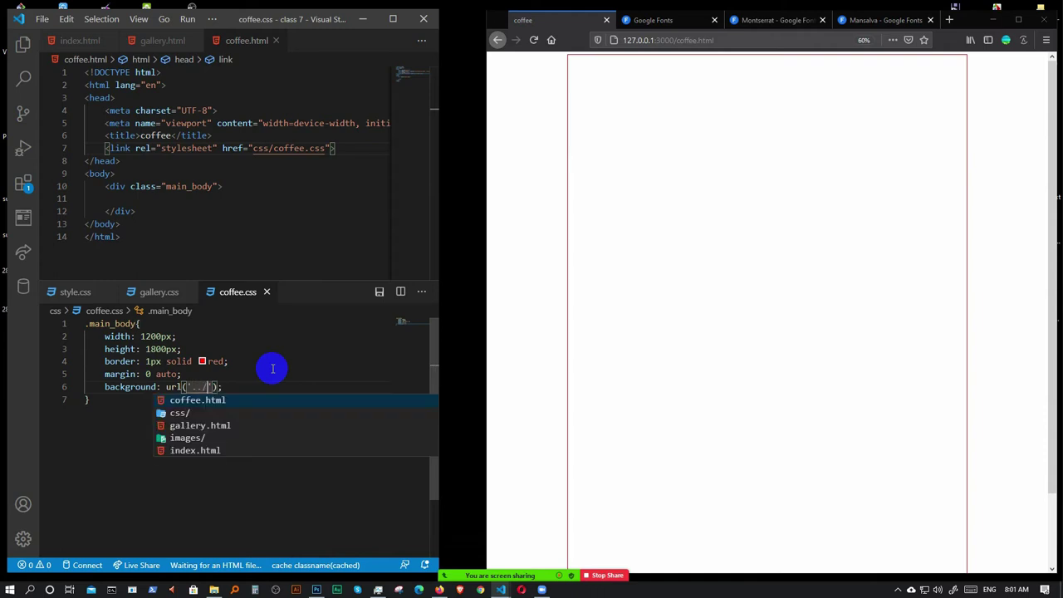
{"action": "key", "text": "Down"}
{"action": "key", "text": "Down"}
{"action": "key", "text": "Down"}
{"action": "key", "text": "Return"}
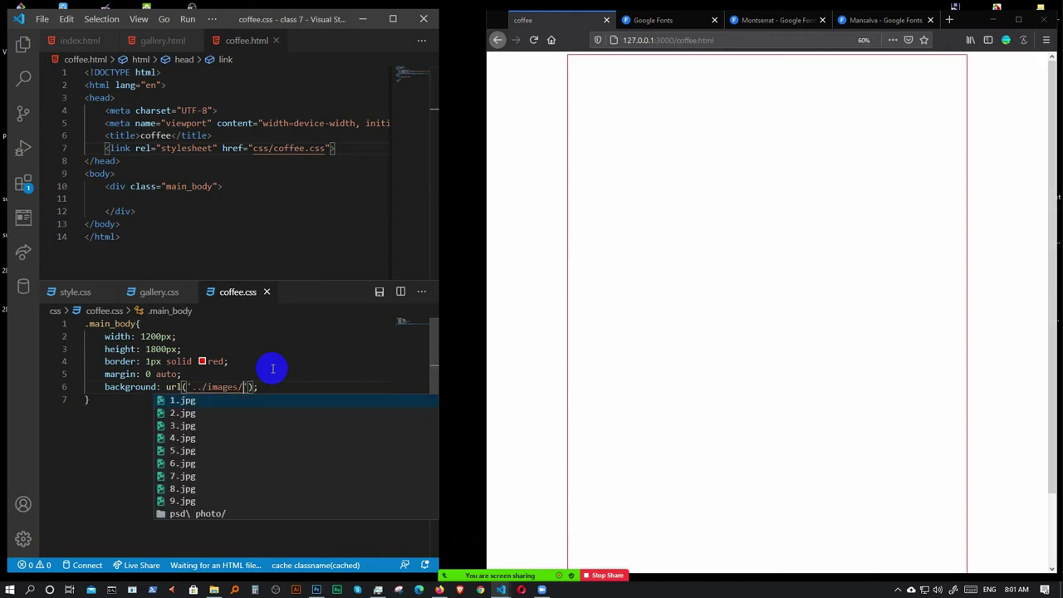
{"action": "key", "text": "Return"}
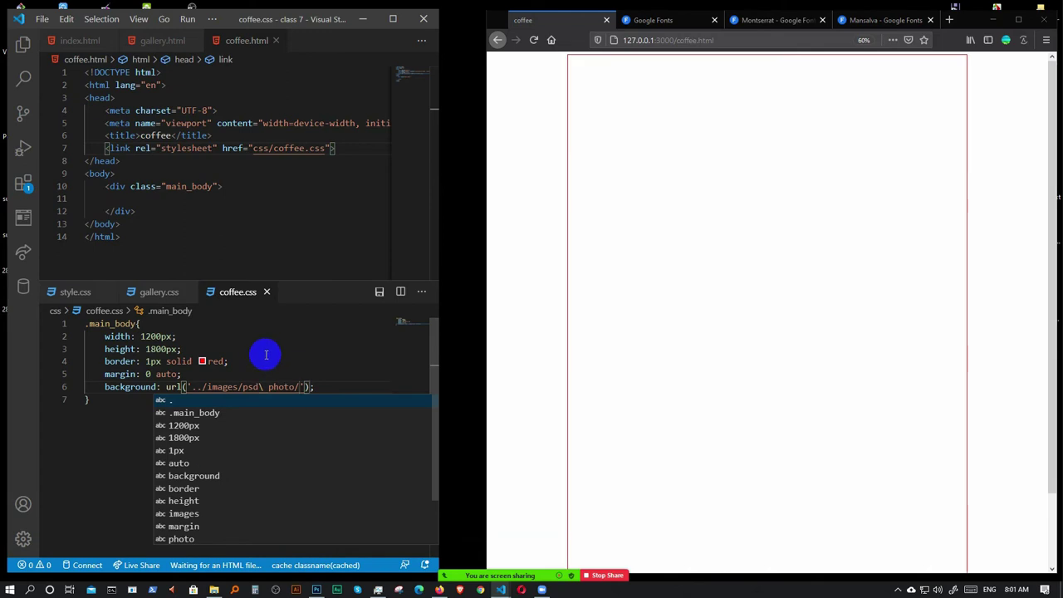
- Look into the image folder in File Explorer, and remove the backslash from psd photo in the background path
{"action": "left_click", "coordinate": [214, 590]}
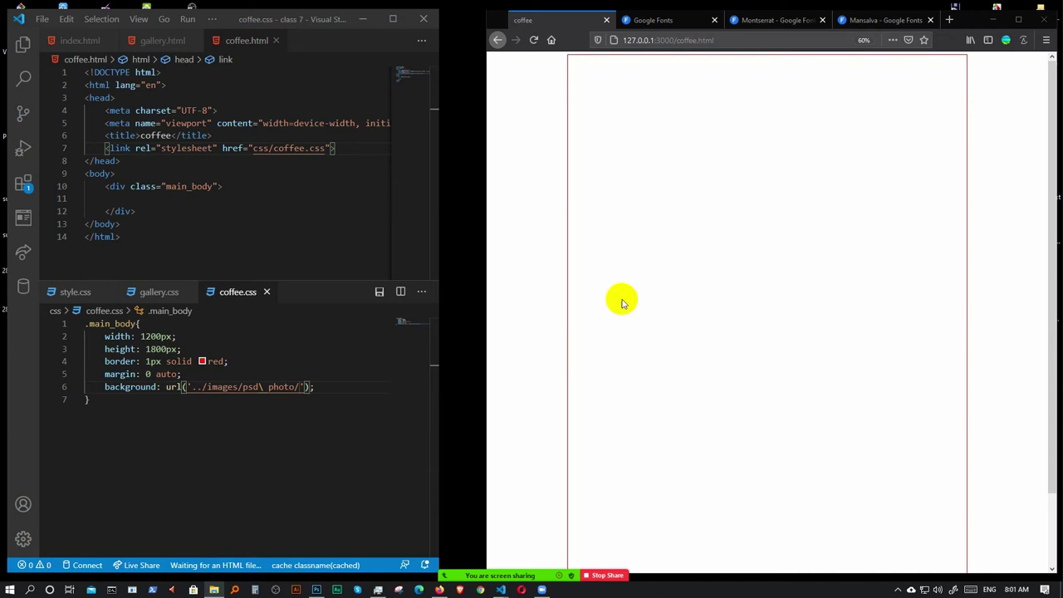
{"action": "left_click", "coordinate": [270, 387]}
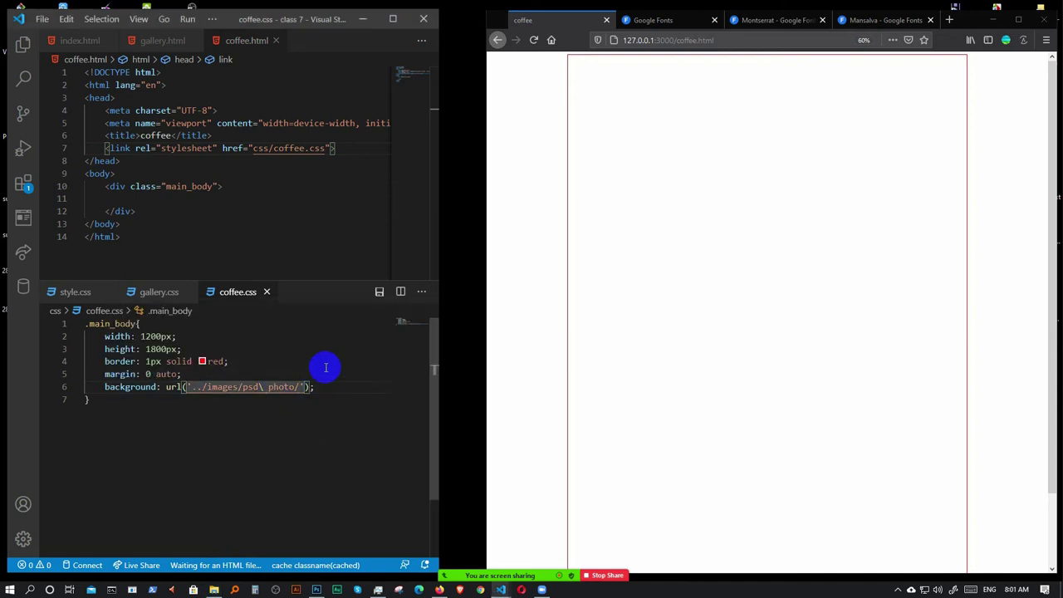
{"action": "left_click", "coordinate": [843, 434]}
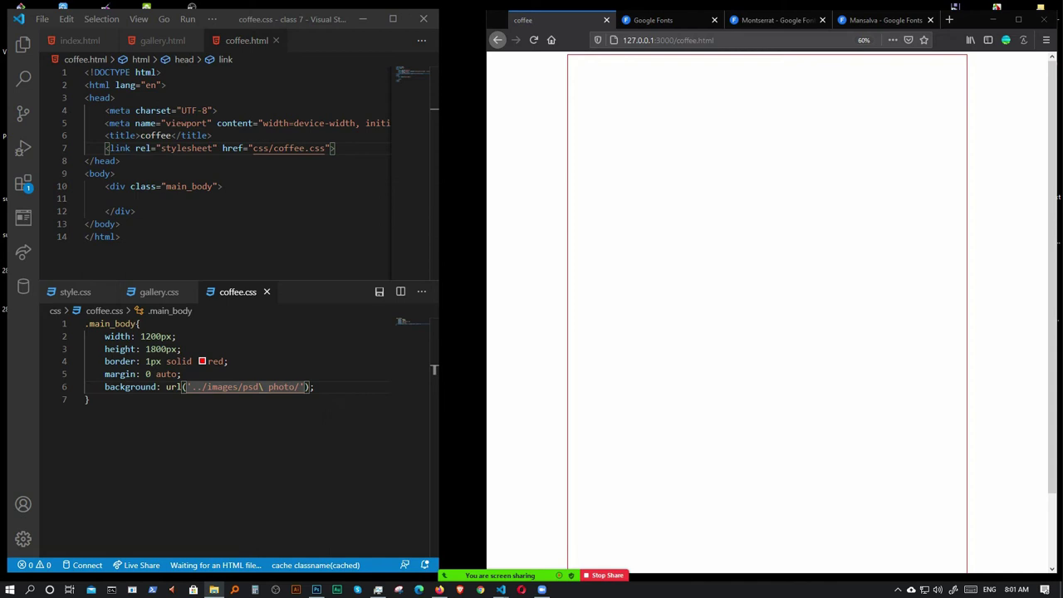
{"action": "left_click", "coordinate": [274, 387]}
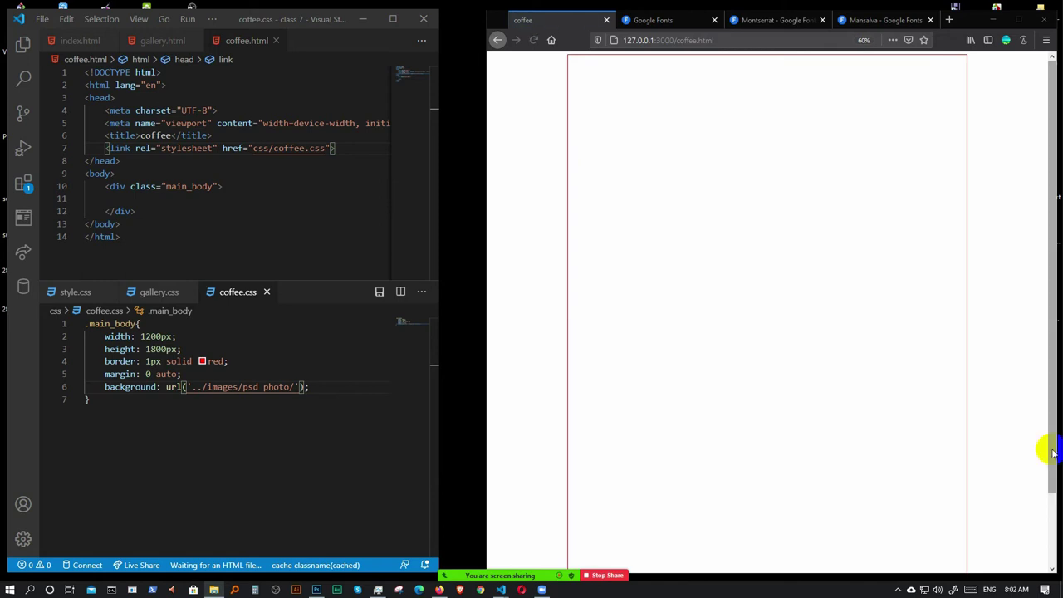
{"action": "left_click", "coordinate": [404, 565]}
- Complete the background path with the file name bg.png and check the image on the coffee page
{"action": "left_click", "coordinate": [293, 387]}
{"action": "type", "text": "b"}
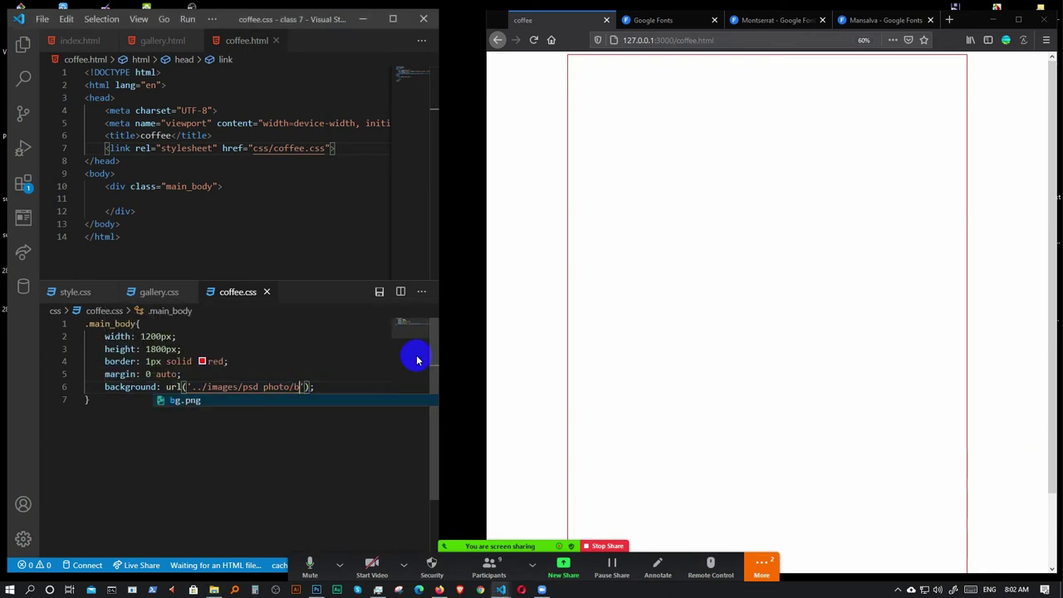
{"action": "type", "text": "g."}
{"action": "key", "text": "Return"}
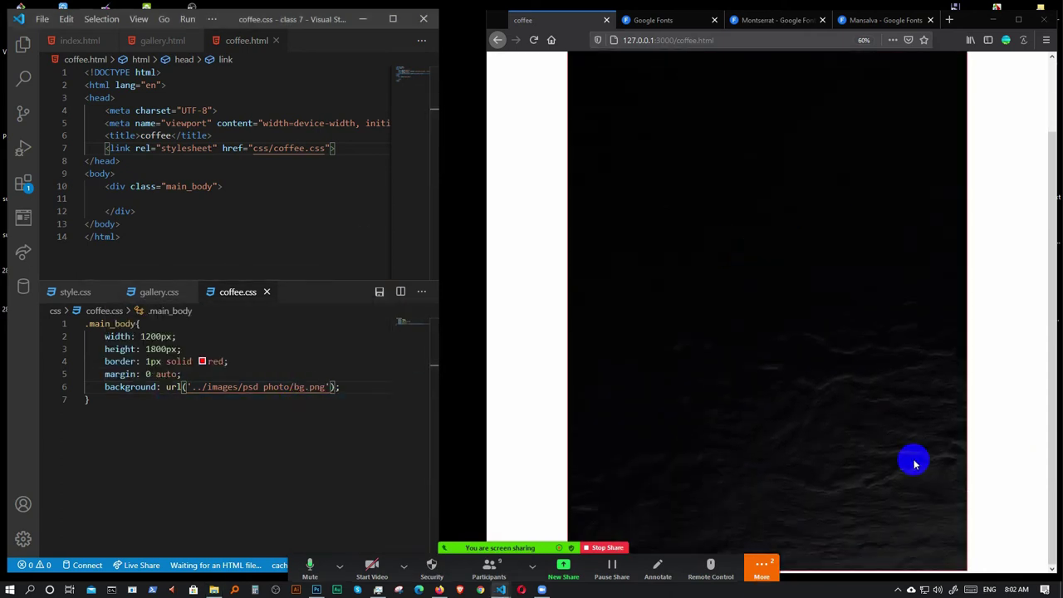
{"action": "scroll", "coordinate": [754, 430], "scroll_direction": "up", "scroll_amount": 2}
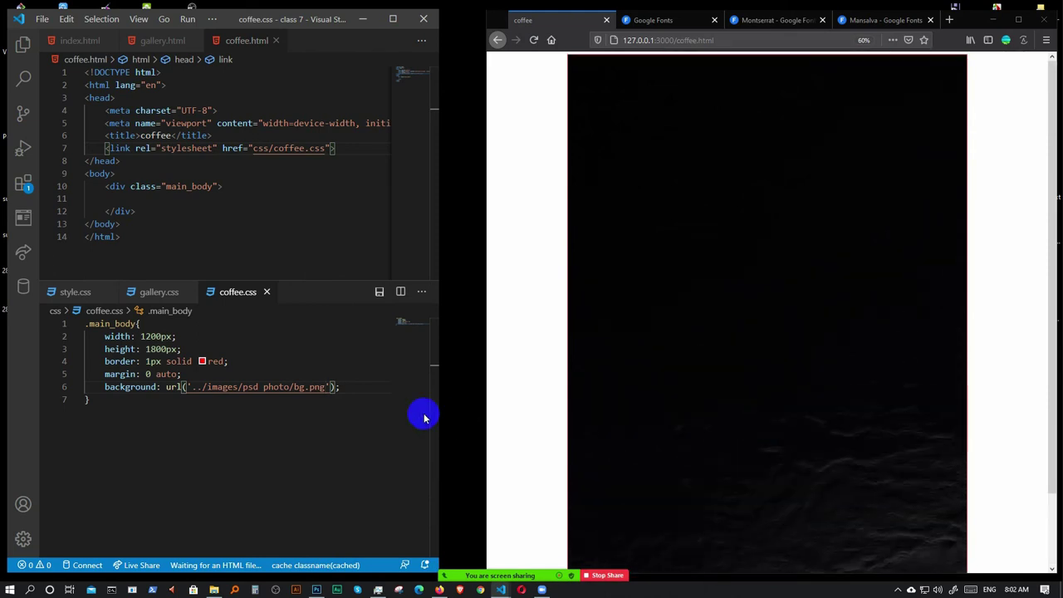
- Add background-size: cover below the background property of .main_body
{"action": "left_click", "coordinate": [363, 389]}
{"action": "key", "text": "Return"}
{"action": "type", "text": "ba"}
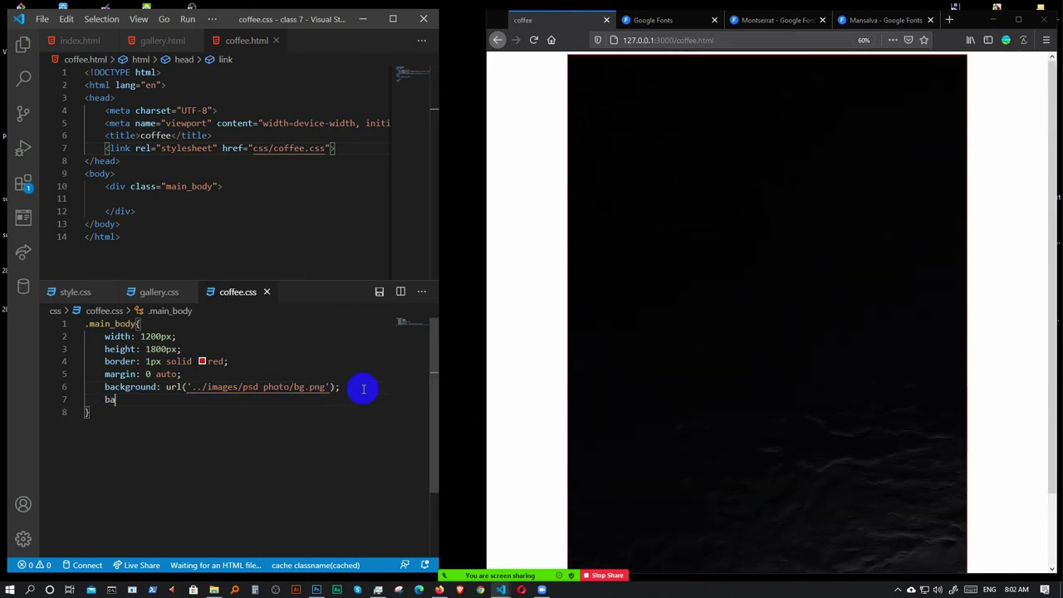
{"action": "type", "text": "s"}
{"action": "key", "text": "Return"}
{"action": "type", "text": "c;"}
{"action": "key", "text": "Return"}
{"action": "key", "text": "Return"}
- Add background-position: center center to .main_body and check the background on the coffee page
{"action": "type", "text": "p"}
{"action": "key", "text": "BackSpace"}
{"action": "type", "text": "ba"}
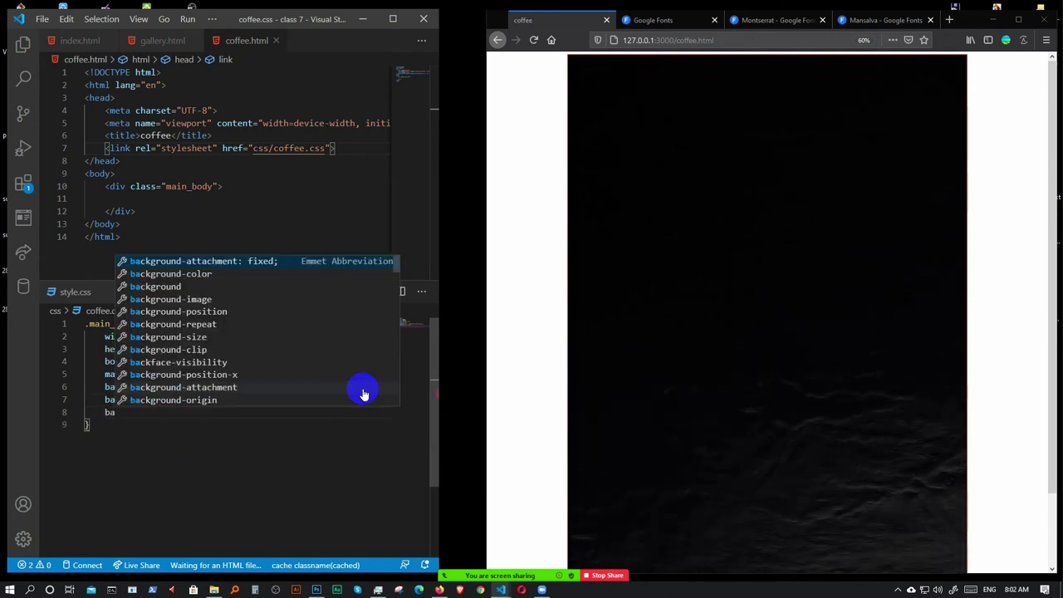
{"action": "key", "text": "Down"}
{"action": "key", "text": "Down"}
{"action": "key", "text": "Down"}
{"action": "key", "text": "Down"}
{"action": "key", "text": "Return"}
{"action": "type", "text": "c"}
{"action": "key", "text": "Return"}
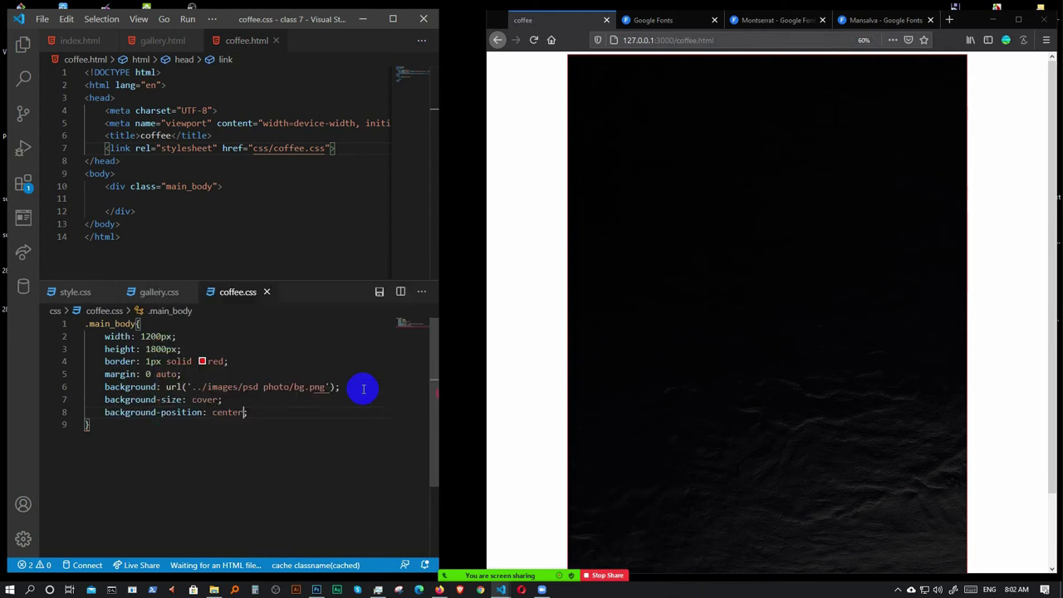
{"action": "type", "text": "c"}
{"action": "key", "text": "Return"}
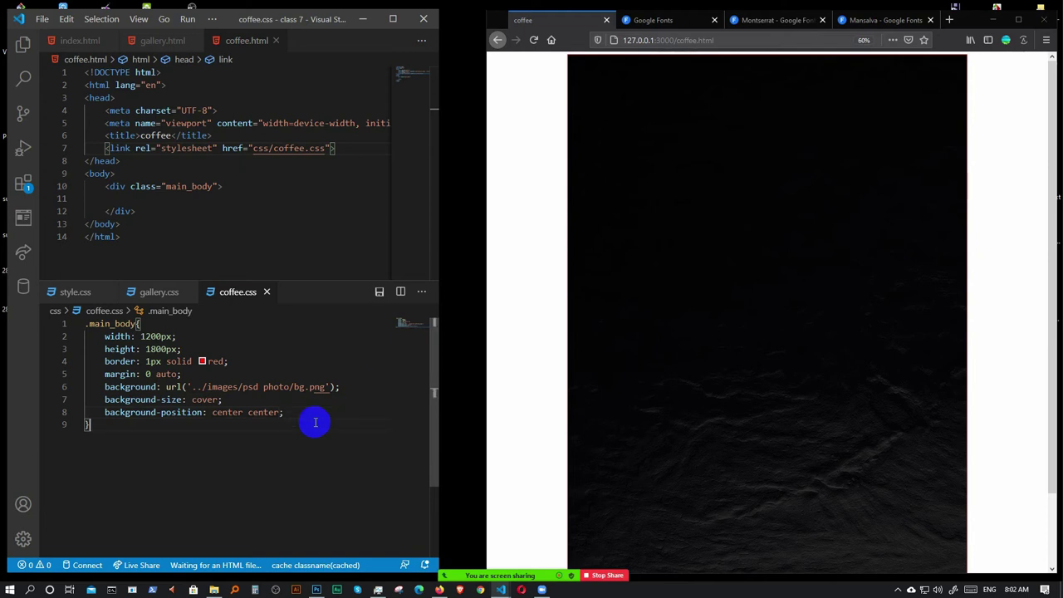
{"action": "scroll", "coordinate": [738, 327], "scroll_direction": "down", "scroll_amount": 1}
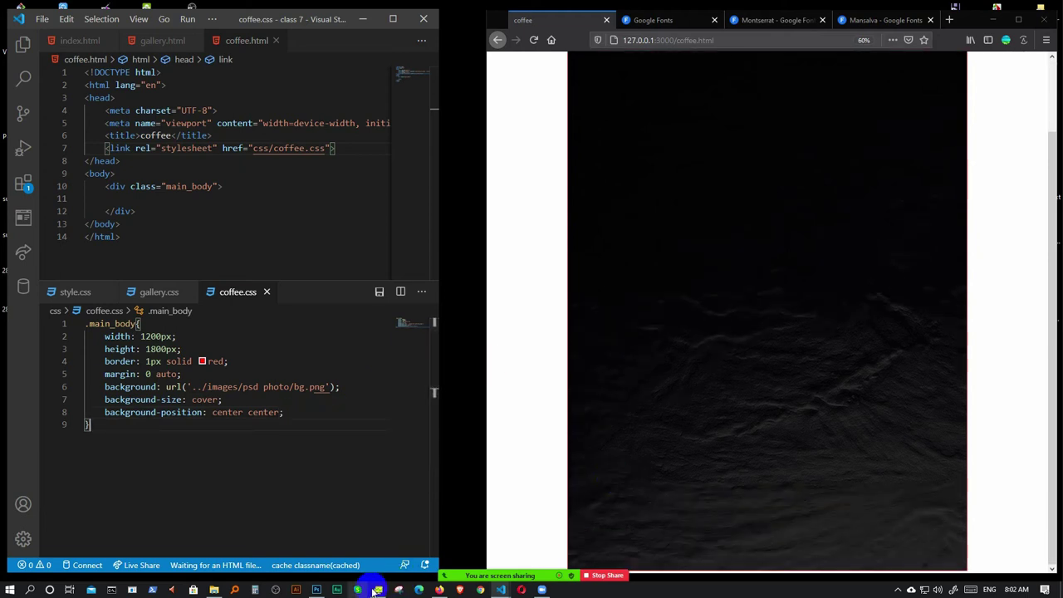
- Switch to Photoshop to examine the coffee poster's proportions, and return to coffee.css in Visual Studio Code
{"action": "left_click", "coordinate": [318, 590]}
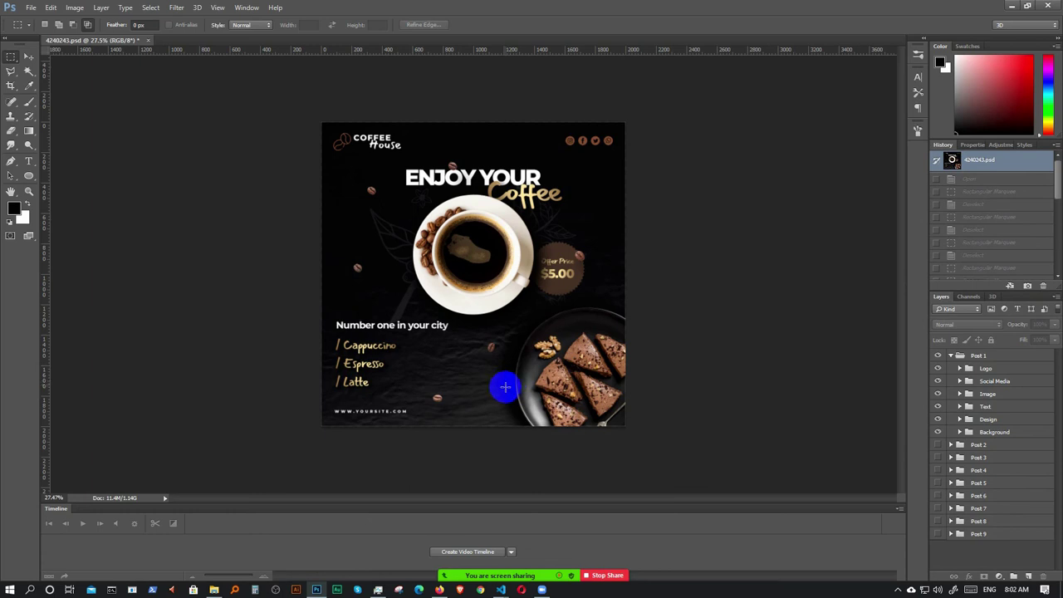
{"action": "scroll", "coordinate": [511, 358], "scroll_direction": "up", "scroll_amount": 1}
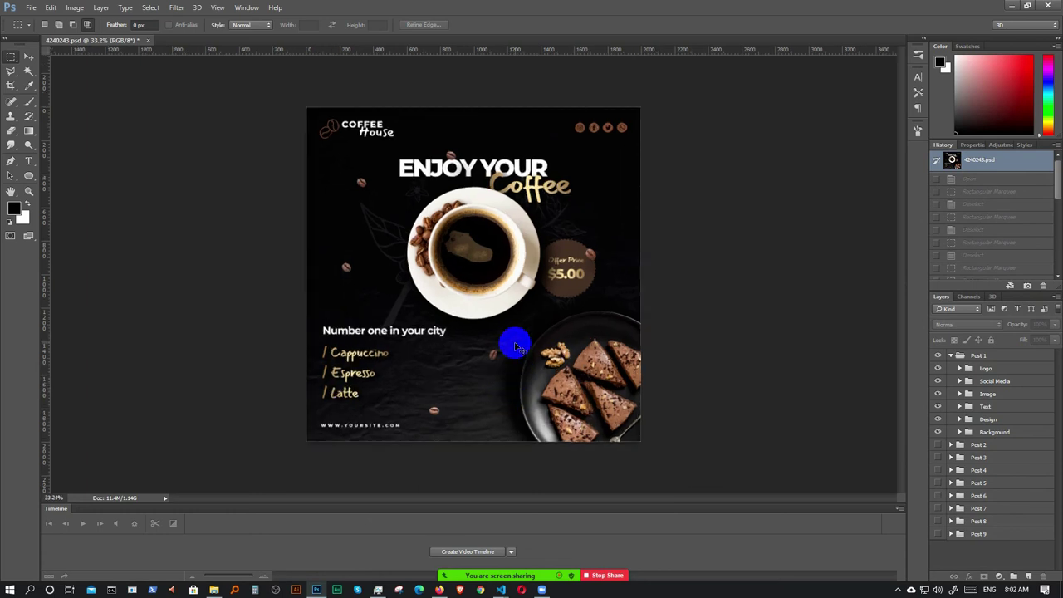
{"action": "scroll", "coordinate": [515, 347], "scroll_direction": "up", "scroll_amount": 1}
{"action": "scroll", "coordinate": [515, 347], "scroll_direction": "down", "scroll_amount": 2}
{"action": "scroll", "coordinate": [515, 347], "scroll_direction": "up", "scroll_amount": 1}
{"action": "scroll", "coordinate": [515, 347], "scroll_direction": "down", "scroll_amount": 1}
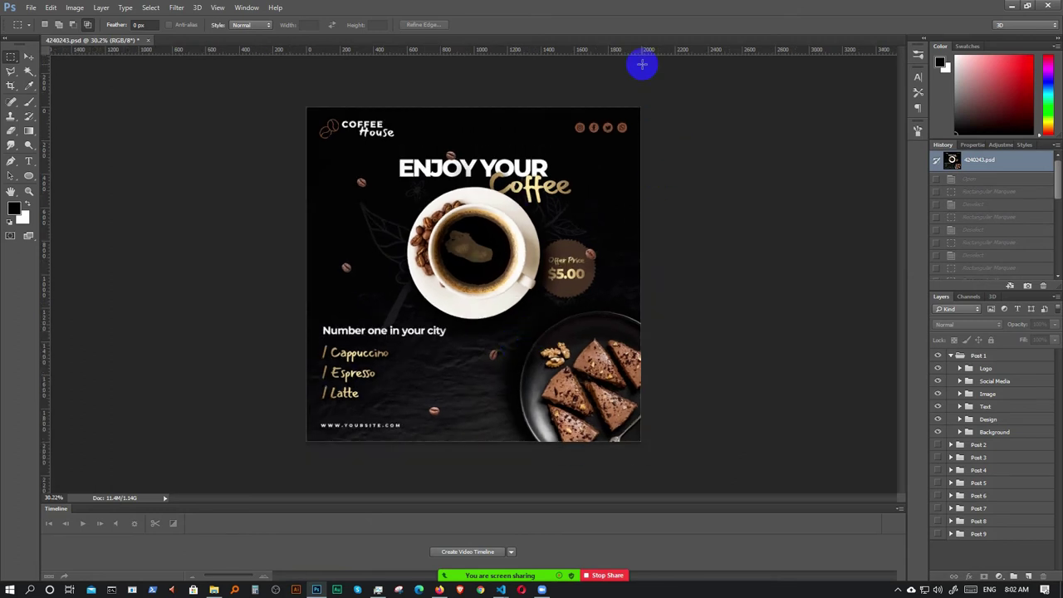
{"action": "mouse_move", "coordinate": [501, 590]}
{"action": "left_click", "coordinate": [443, 555]}
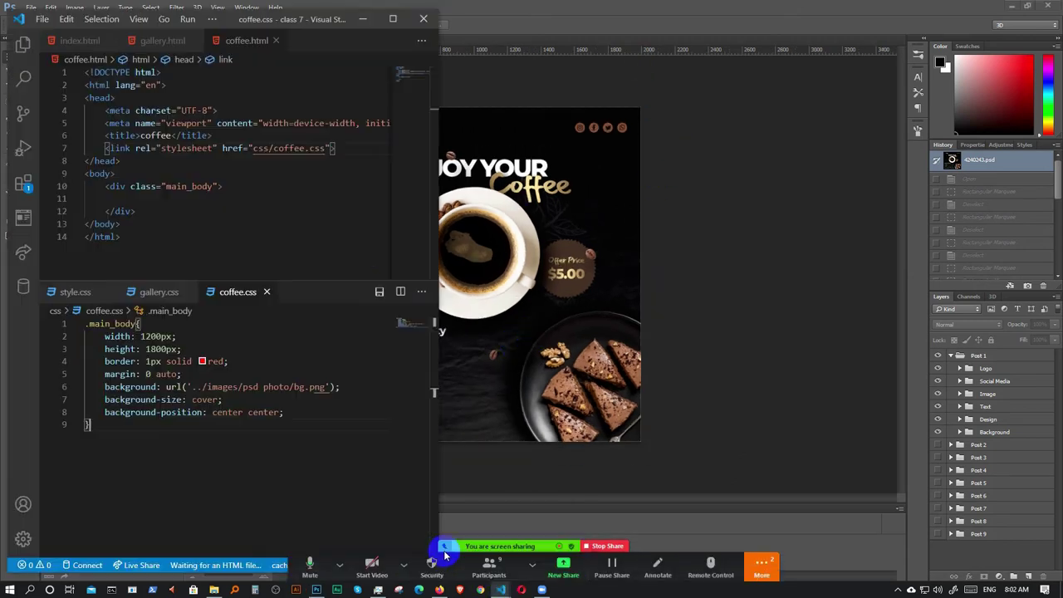
- Set both the width and the height of .main_body to 2000px
{"action": "left_click", "coordinate": [141, 336]}
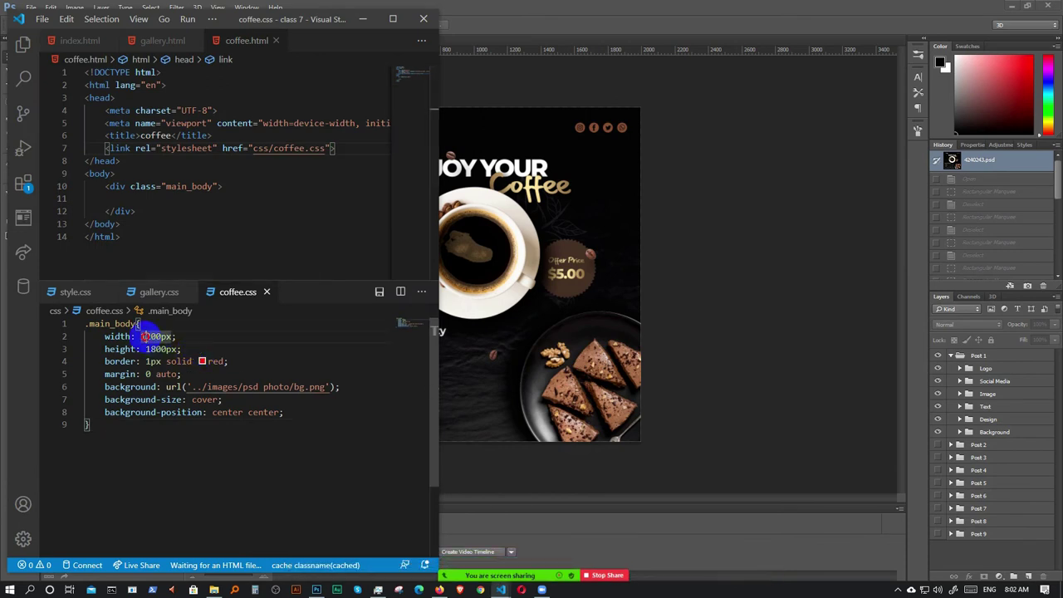
{"action": "type", "text": "20"}
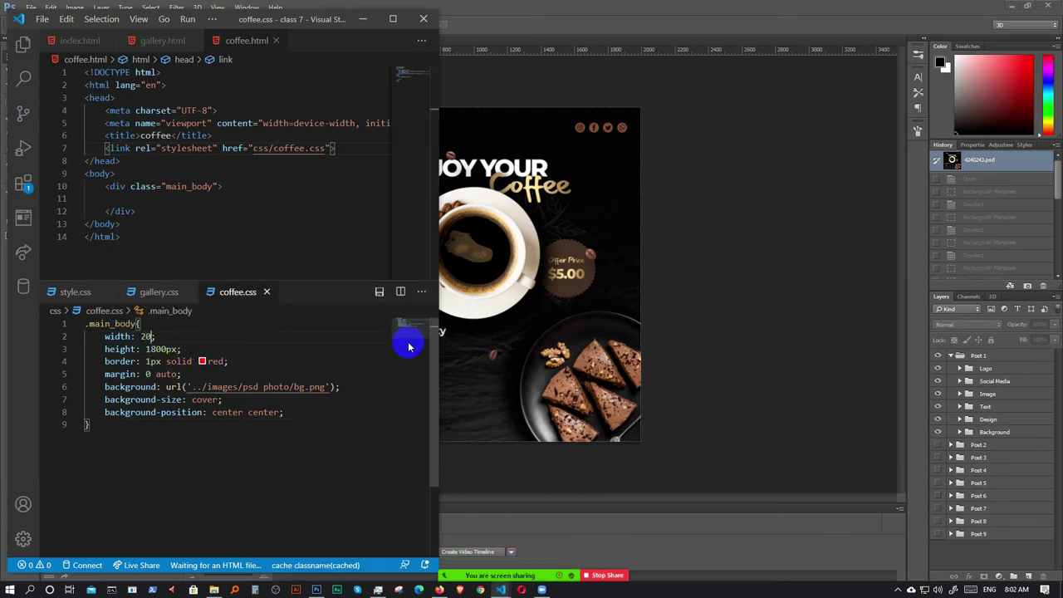
{"action": "type", "text": "00px"}
{"action": "key", "text": "Down"}
{"action": "key", "text": "Left"}
{"action": "key", "text": "ctrl+shift+Left"}
{"action": "key", "text": "BackSpace"}
{"action": "type", "text": "20"}
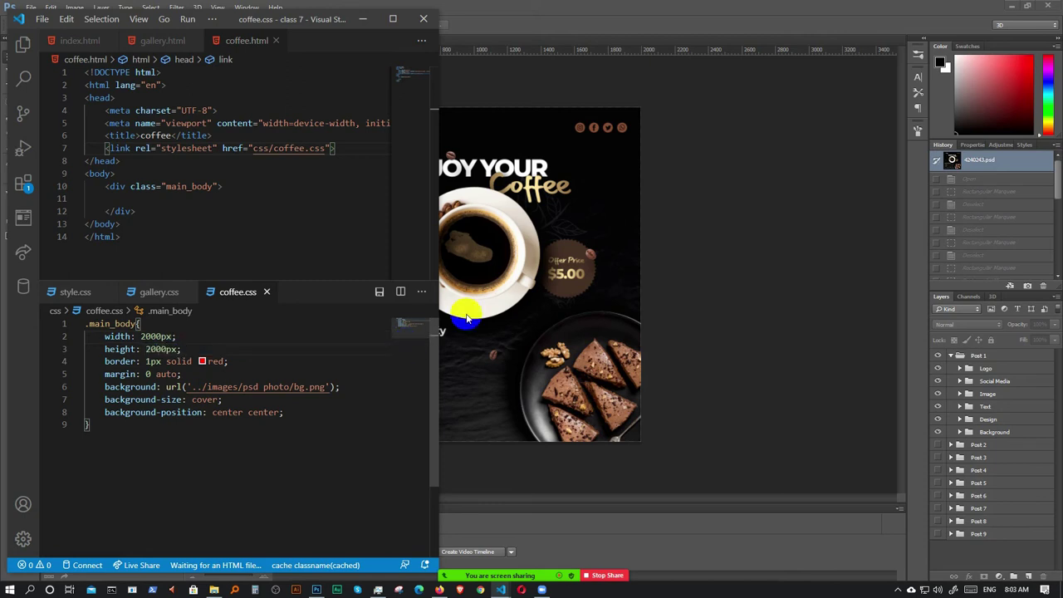
- Switch to Photoshop and examine the coffee poster's logo, social icons, heading and cup close up
{"action": "left_click", "coordinate": [466, 314]}
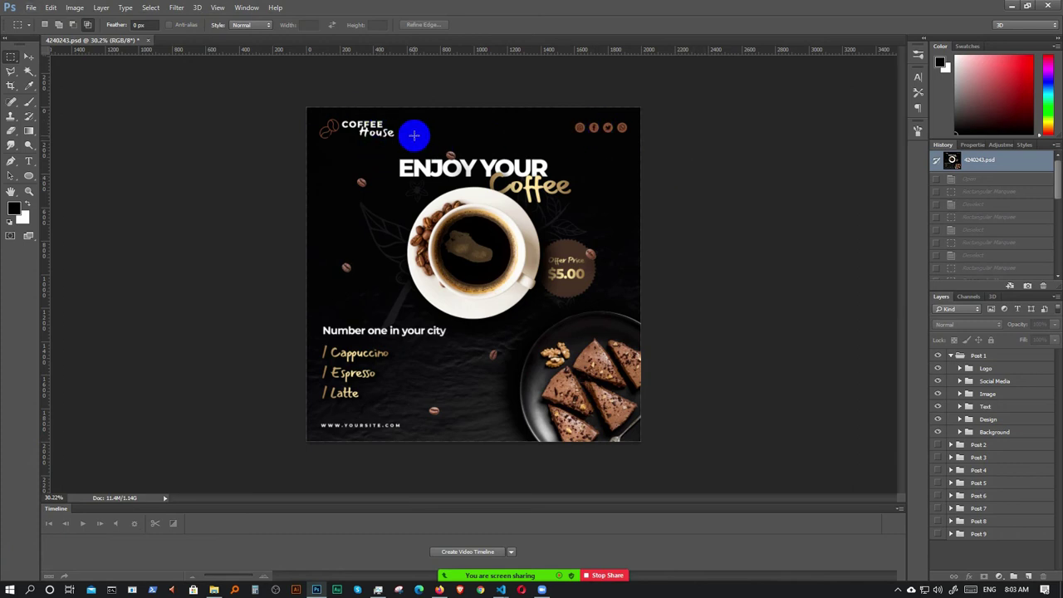
{"action": "scroll", "coordinate": [413, 134], "scroll_direction": "up", "scroll_amount": 3}
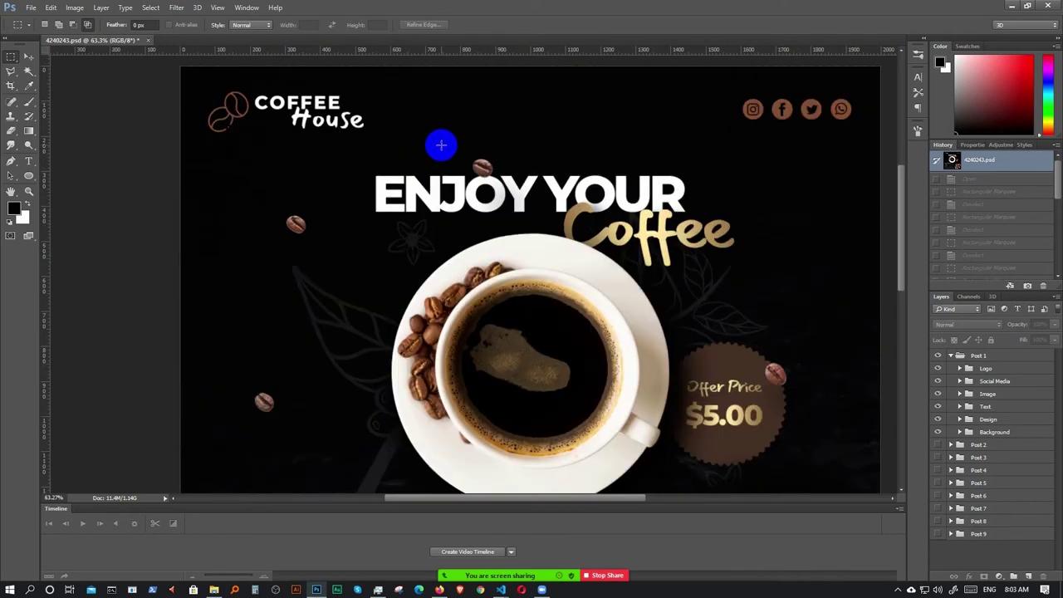
{"action": "left_click", "coordinate": [11, 191]}
{"action": "left_click_drag", "start_coordinate": [386, 202], "coordinate": [365, 219]}
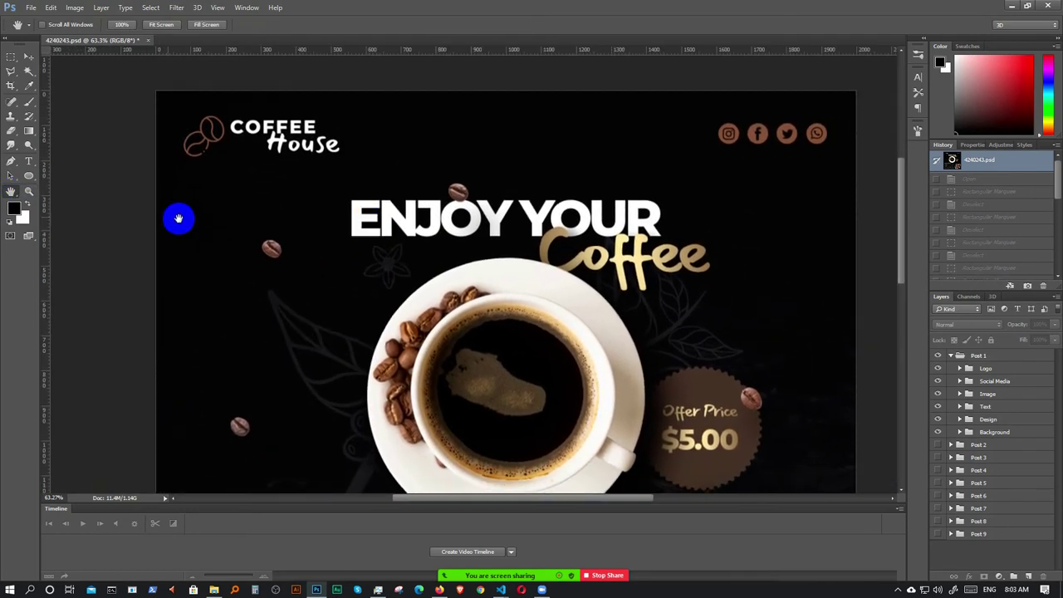
{"action": "left_click", "coordinate": [29, 193]}
{"action": "left_click", "coordinate": [422, 221], "text": "alt"}
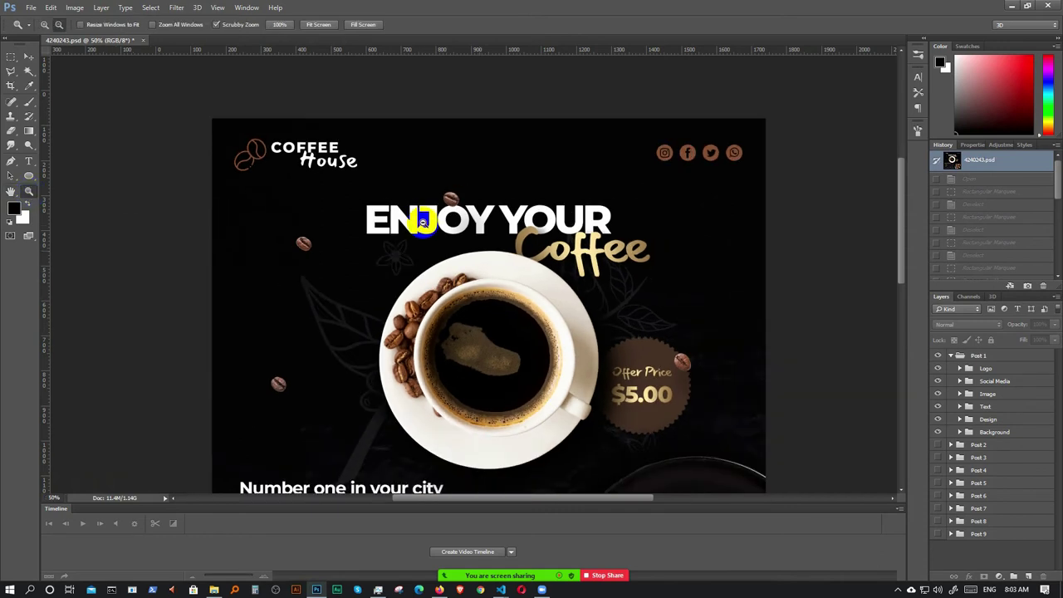
{"action": "left_click", "coordinate": [423, 221], "text": "alt"}
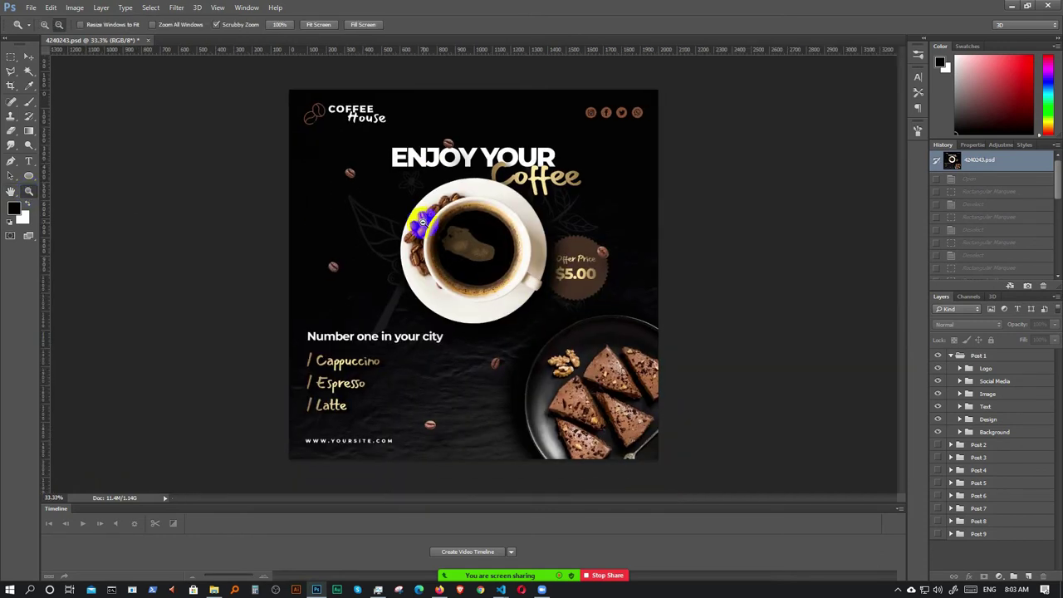
{"action": "left_click", "coordinate": [45, 24]}
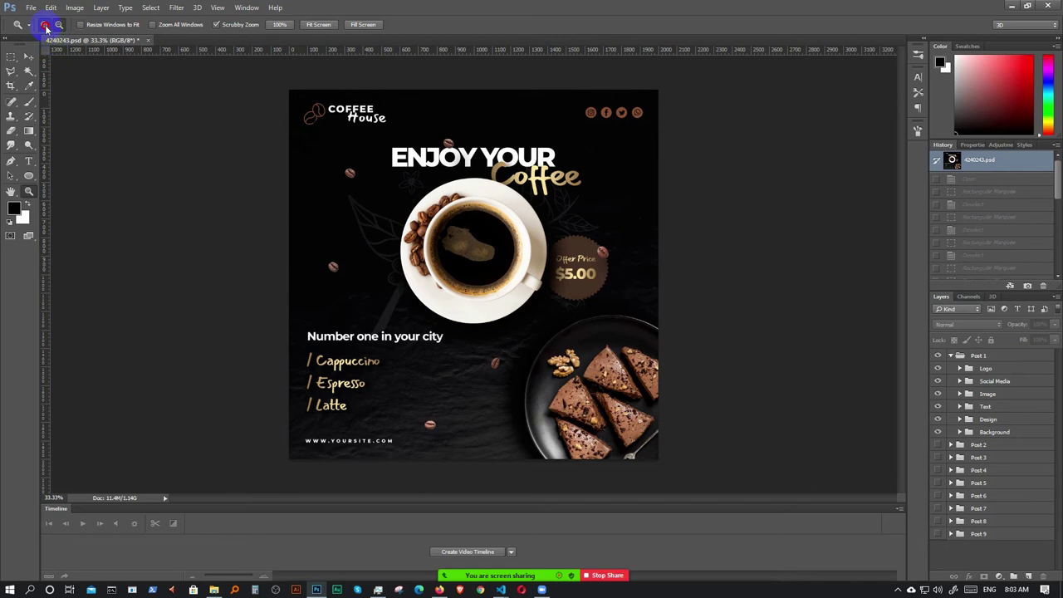
{"action": "left_click", "coordinate": [439, 221]}
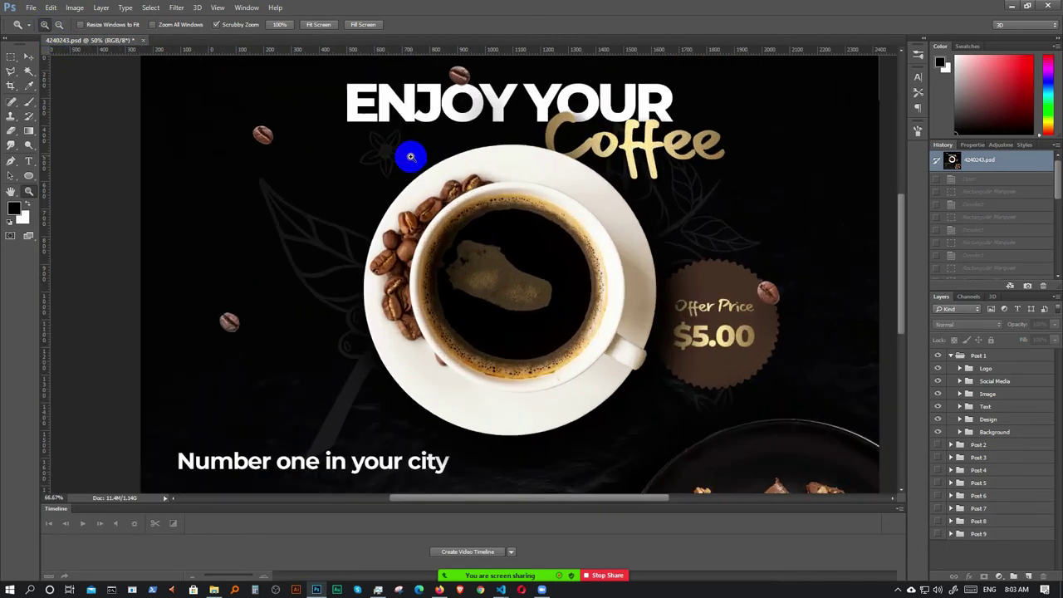
{"action": "left_click", "coordinate": [11, 191]}
{"action": "left_click_drag", "start_coordinate": [413, 125], "coordinate": [409, 260]}
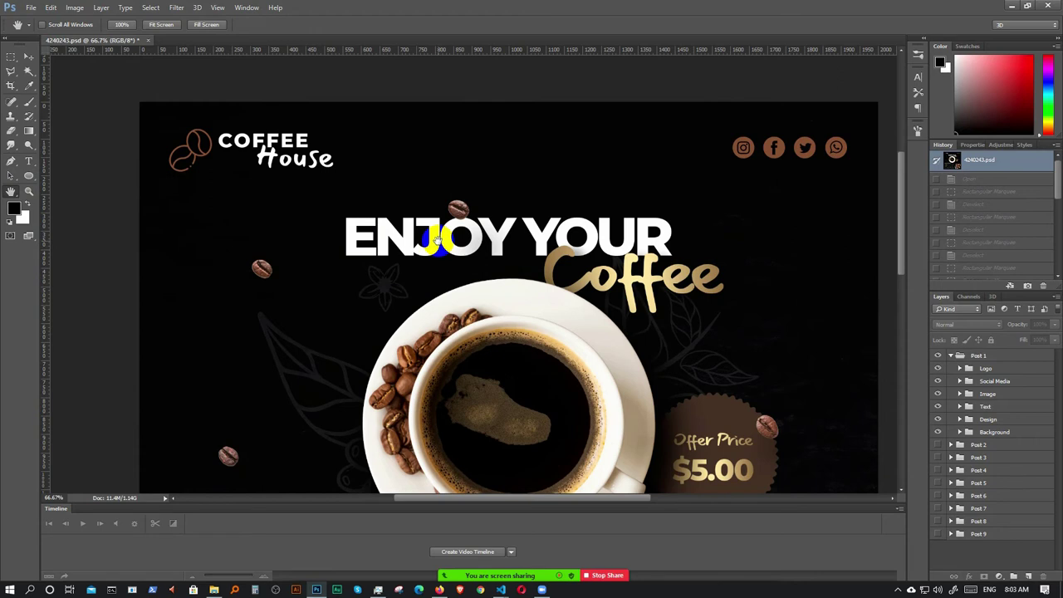
{"action": "left_click", "coordinate": [28, 58]}
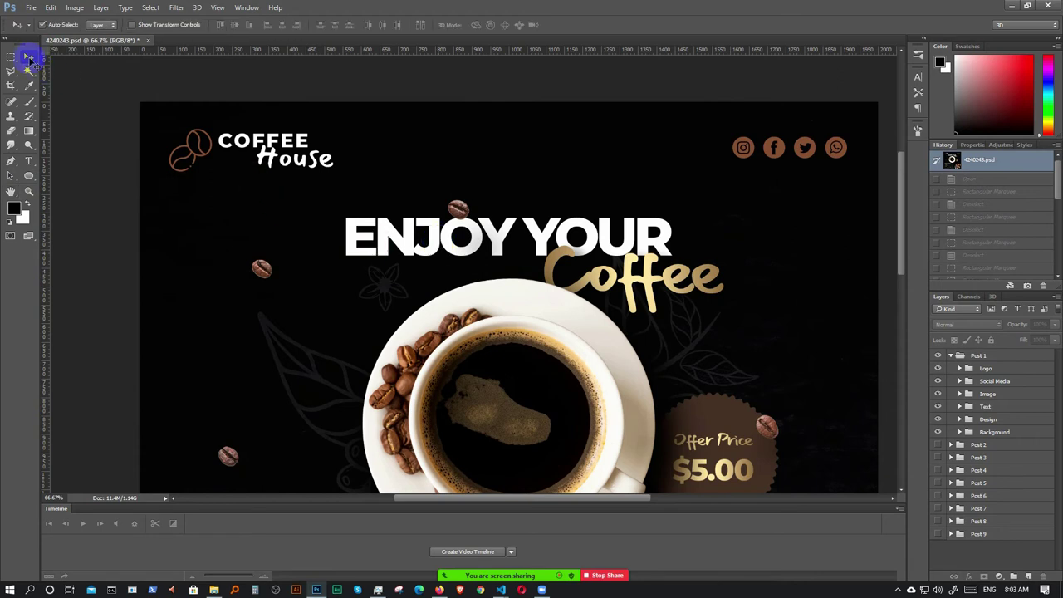
{"action": "left_click_drag", "start_coordinate": [441, 297], "coordinate": [478, 264]}
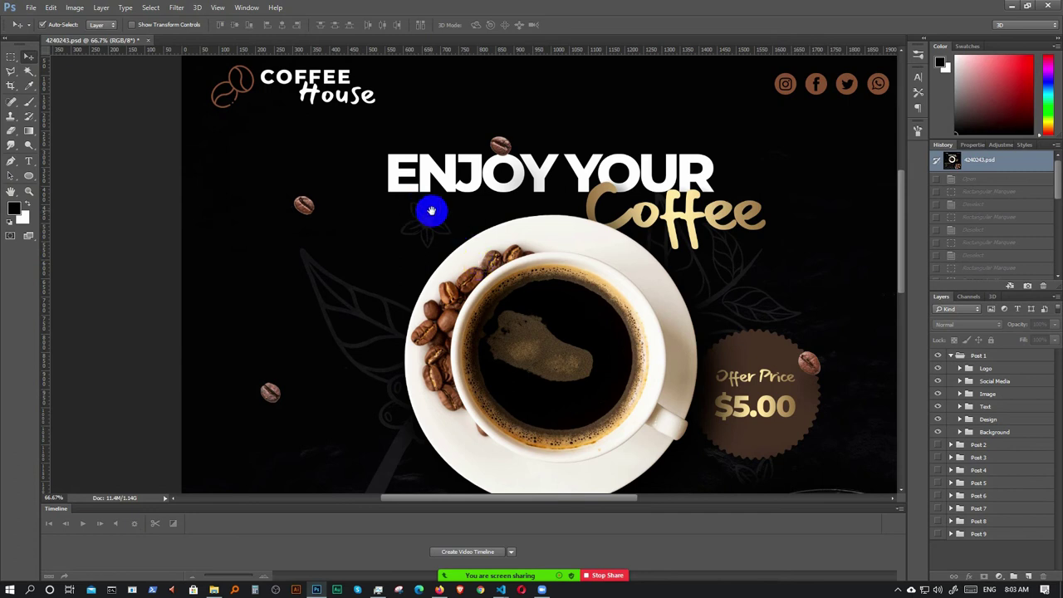
{"action": "left_click_drag", "start_coordinate": [430, 208], "coordinate": [467, 309]}
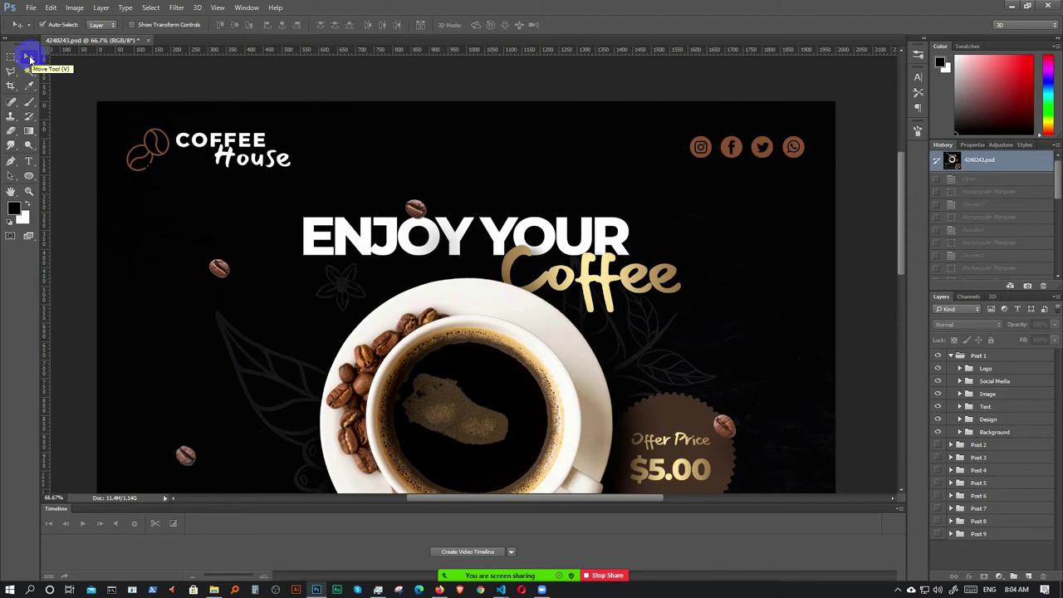
- Select the Coffee House logo layer and hide everything except the Logo group
{"action": "left_click", "coordinate": [183, 143]}
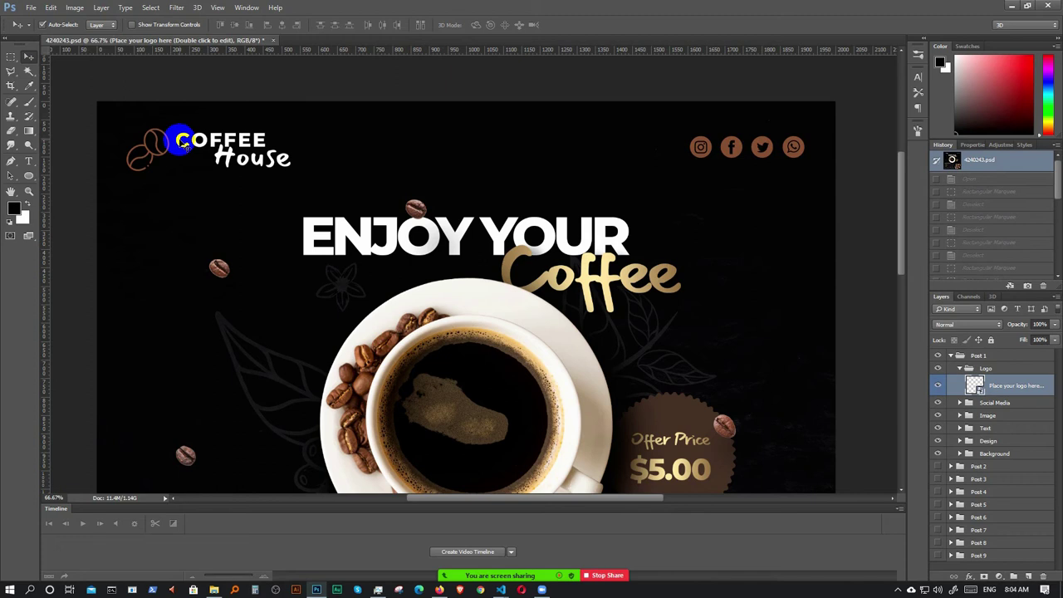
{"action": "left_click", "coordinate": [938, 371], "text": "alt"}
{"action": "left_click", "coordinate": [219, 155]}
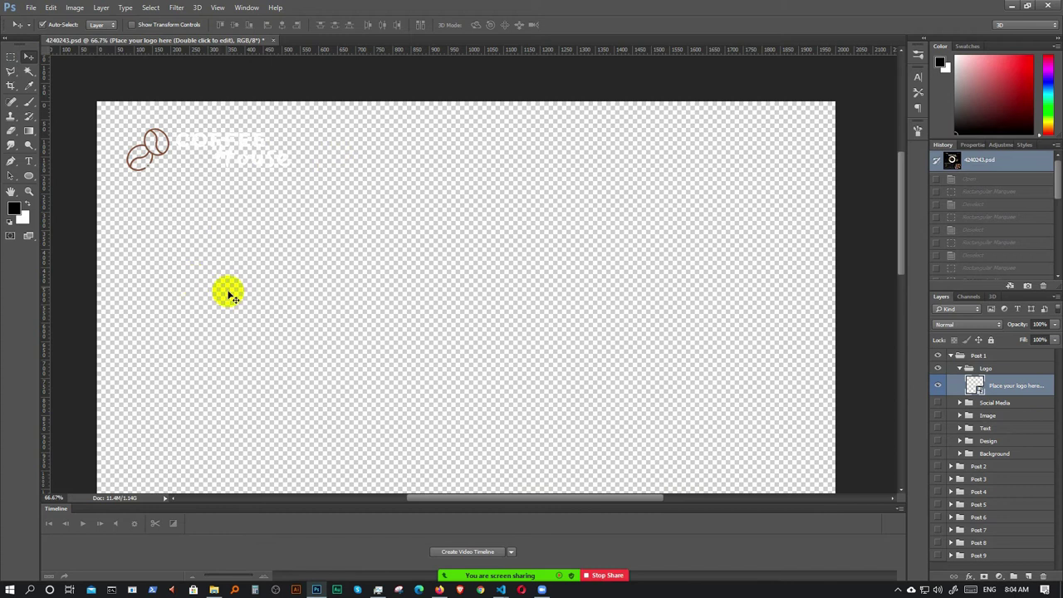
{"action": "left_click", "coordinate": [10, 62]}
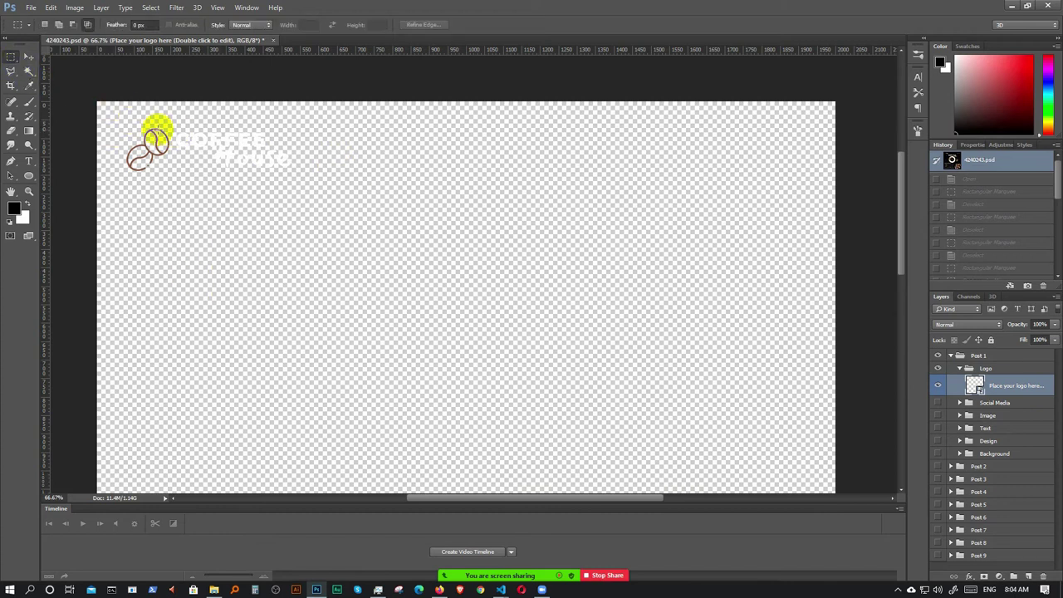
{"action": "left_click_drag", "start_coordinate": [114, 121], "coordinate": [296, 188]}
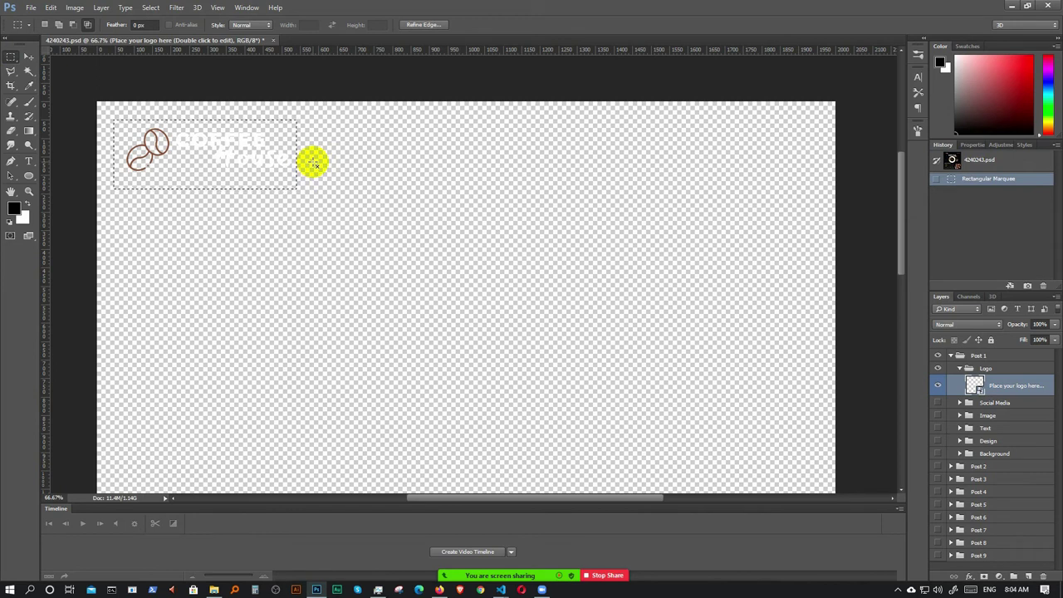
{"action": "left_click", "coordinate": [313, 163]}
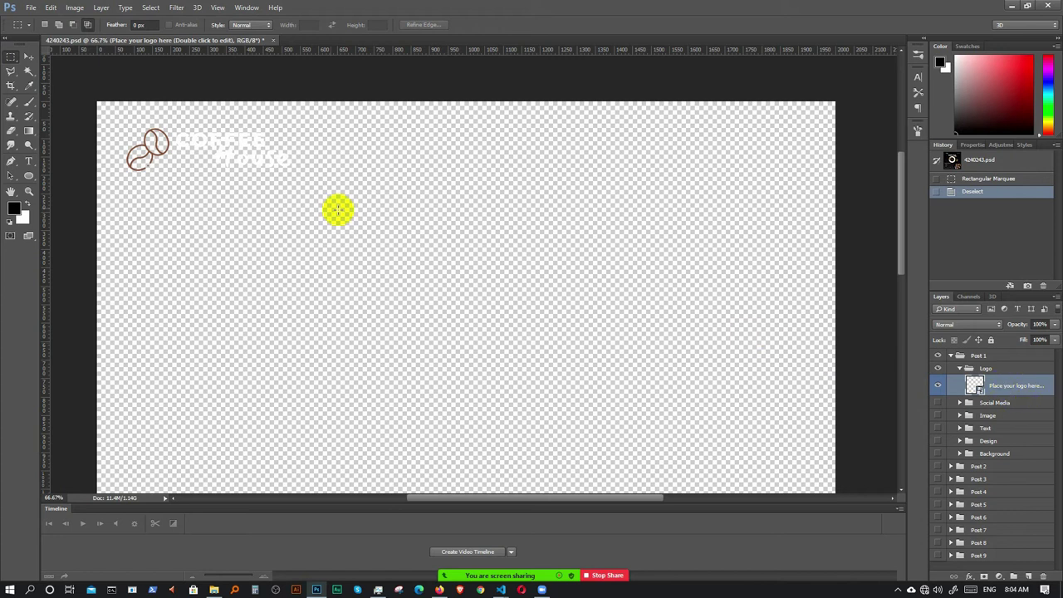
- Trim the canvas to the logo based on transparent pixels, with all four sides trimmed away
{"action": "left_click", "coordinate": [75, 8]}
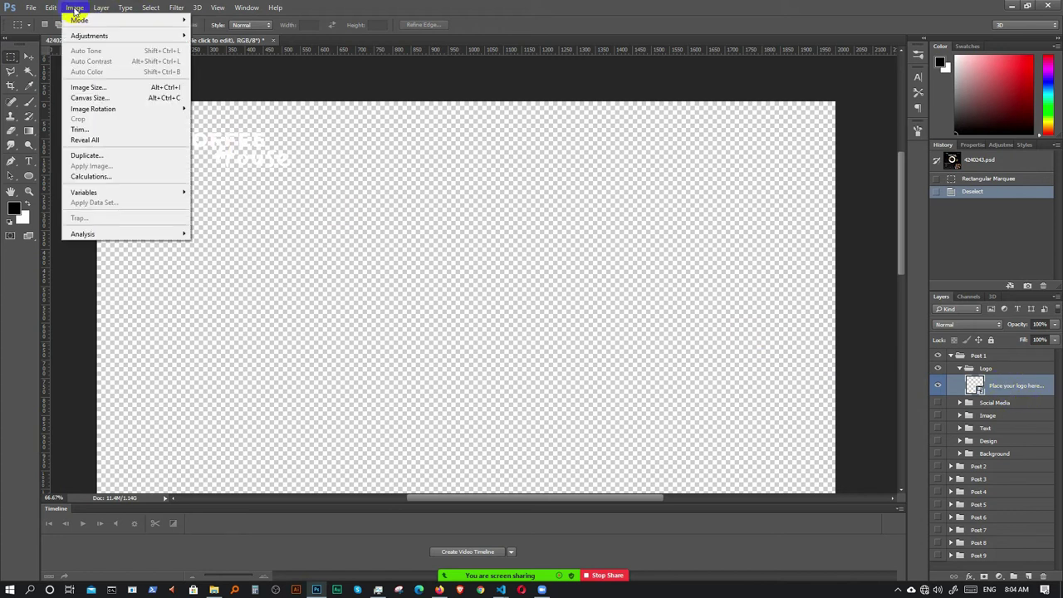
{"action": "left_click", "coordinate": [81, 130]}
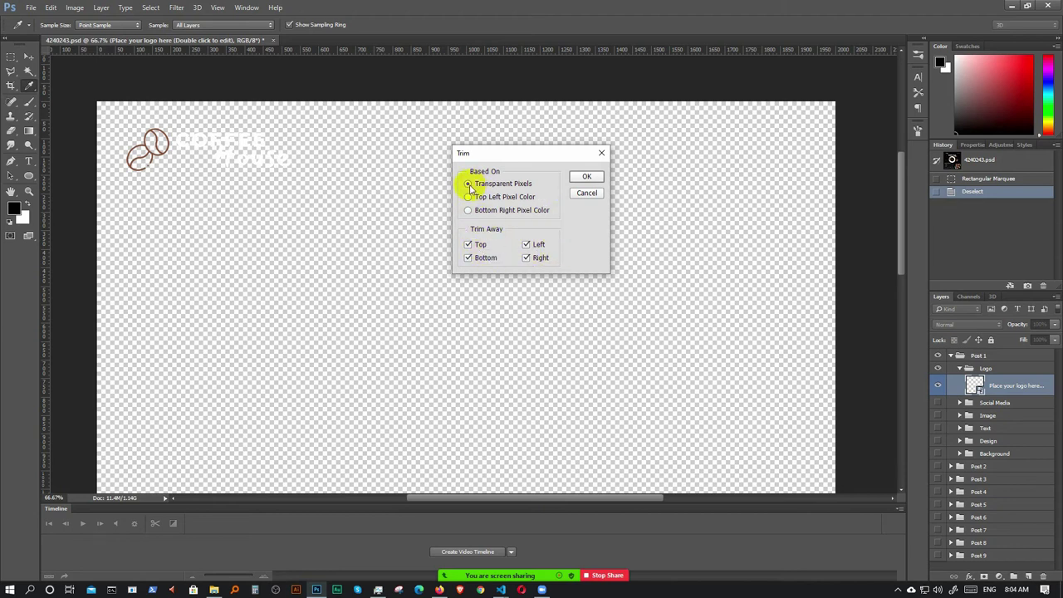
{"action": "left_click", "coordinate": [585, 178]}
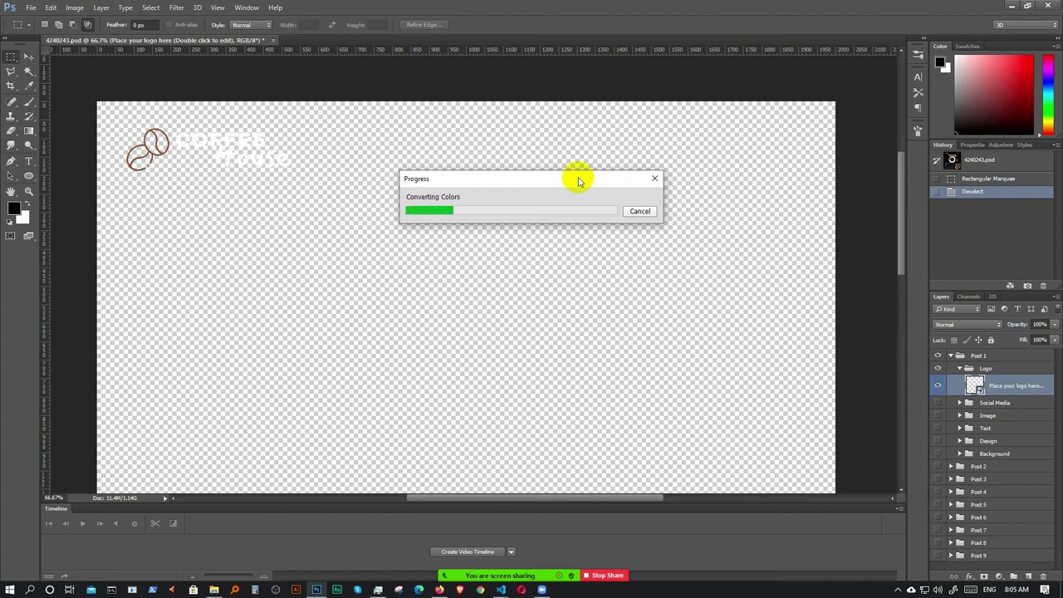
{"action": "left_click", "coordinate": [378, 590]}
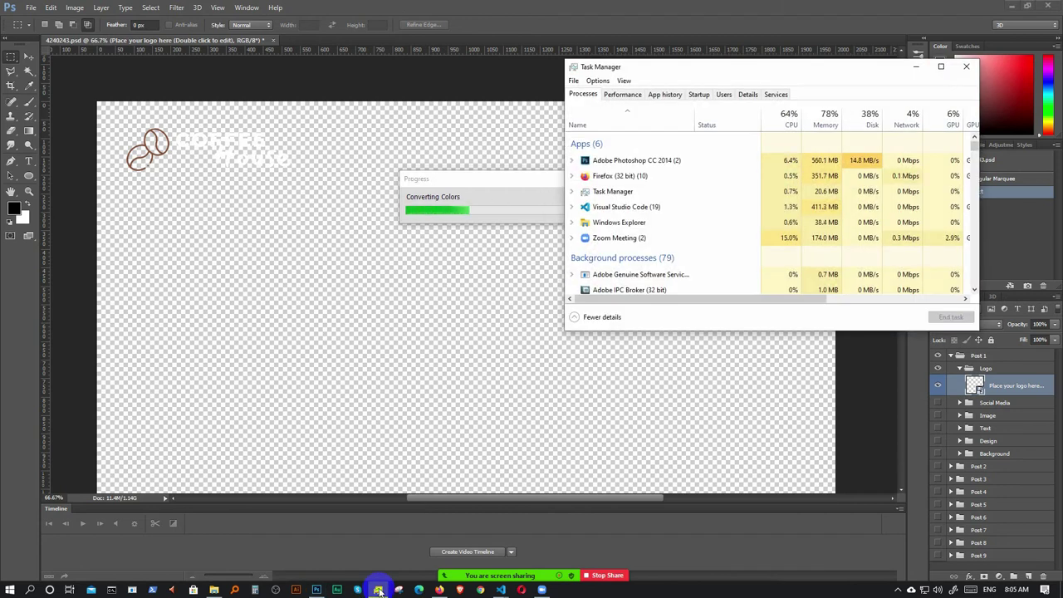
{"action": "left_click", "coordinate": [379, 590]}
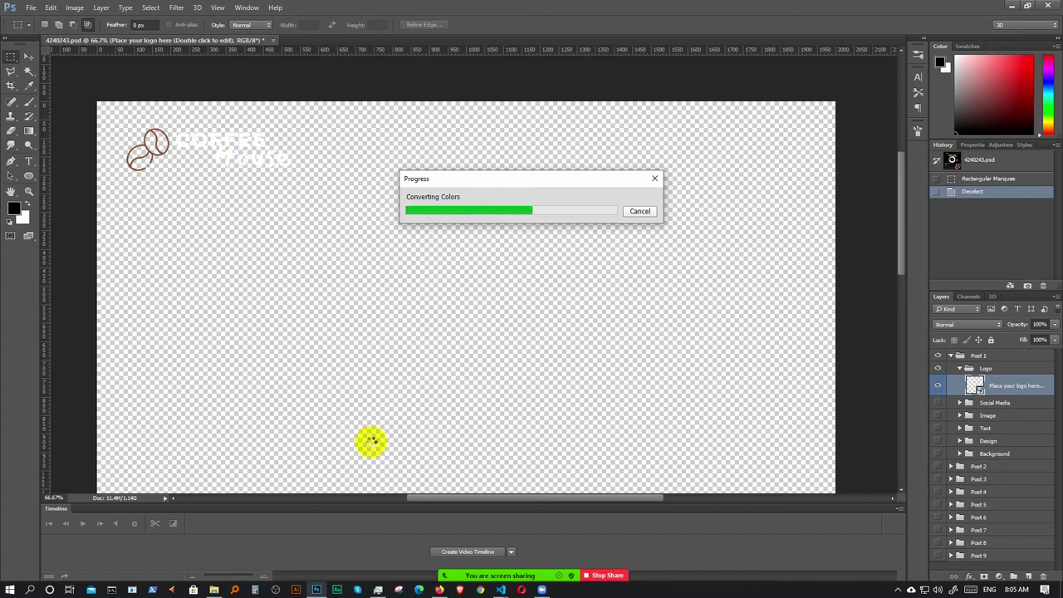
{"action": "left_click", "coordinate": [377, 590]}
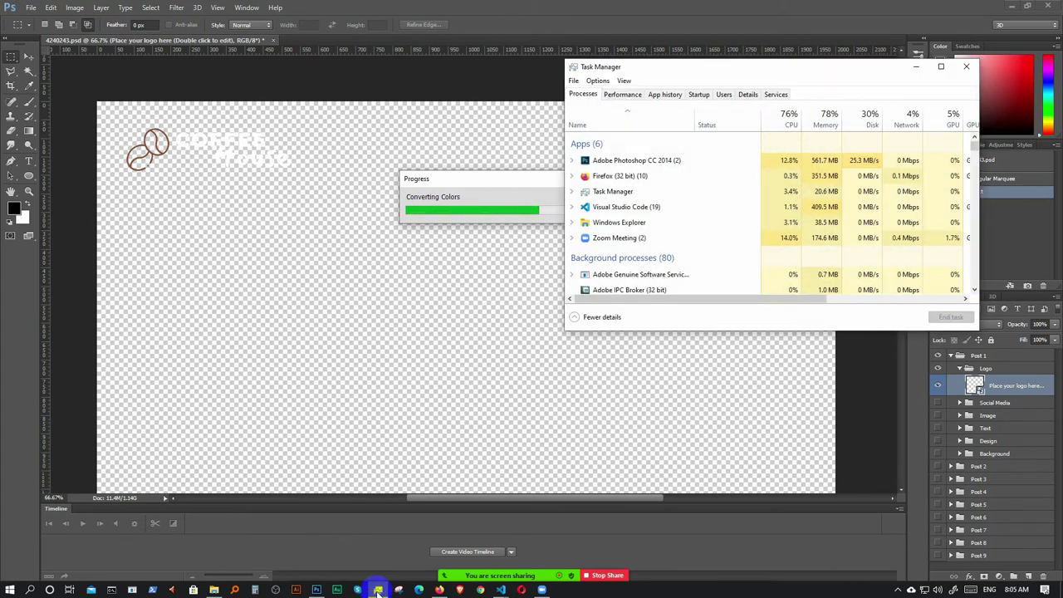
{"action": "left_click", "coordinate": [377, 590]}
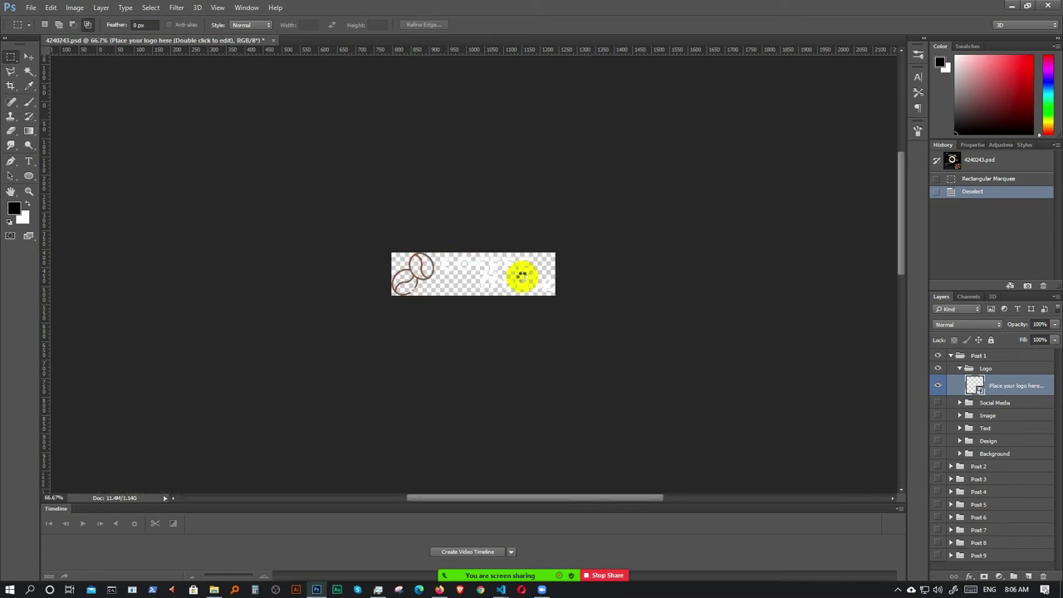
{"action": "right_click", "coordinate": [464, 264]}
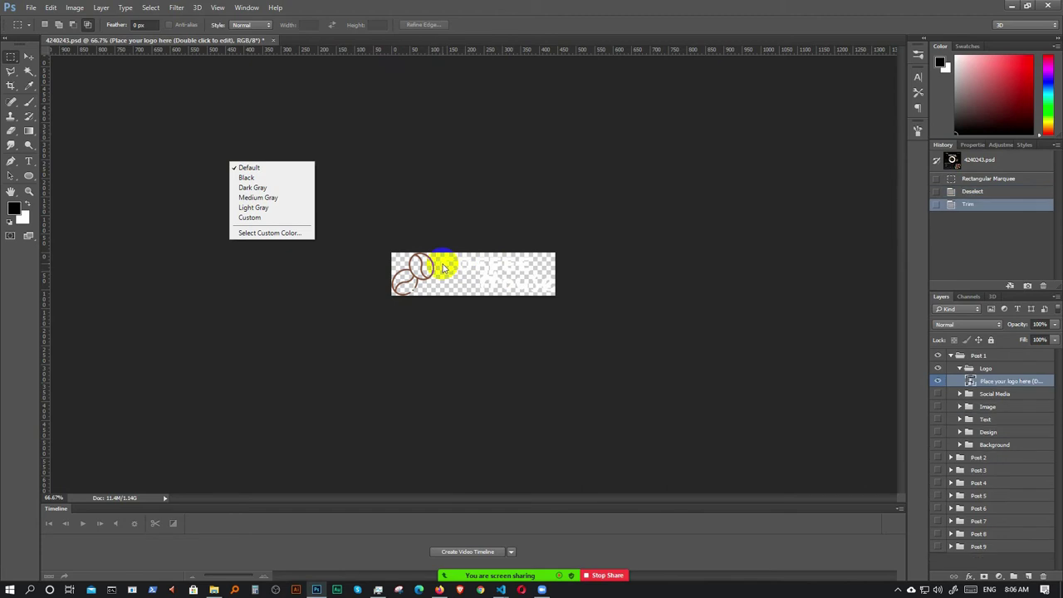
{"action": "left_click", "coordinate": [463, 276]}
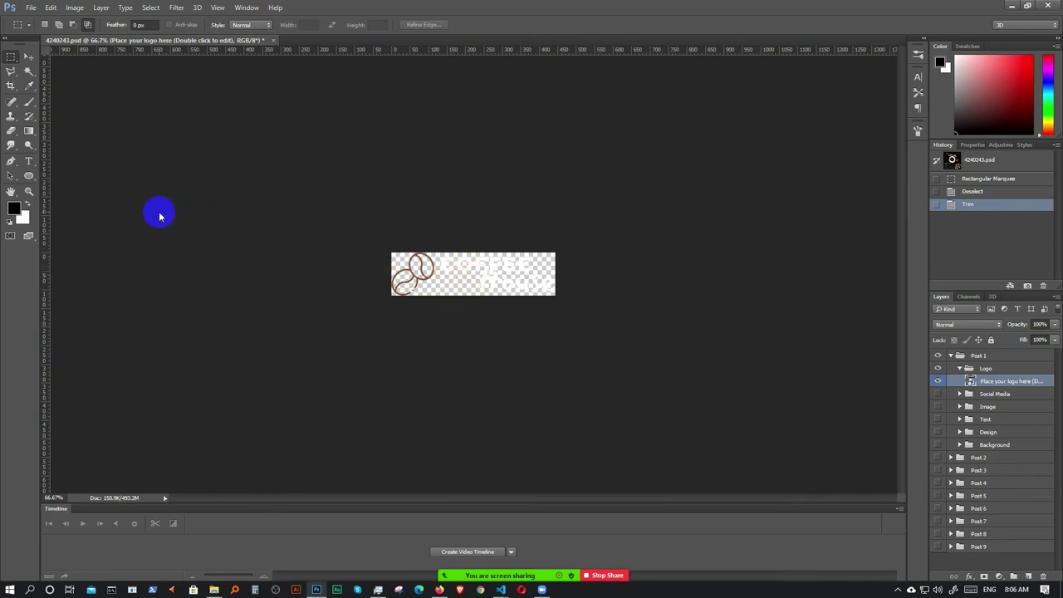
- Export the trimmed logo for the web as a transparent PNG-24 named logo in the psd photo folder
{"action": "key", "text": "ctrl+alt+shift+s"}
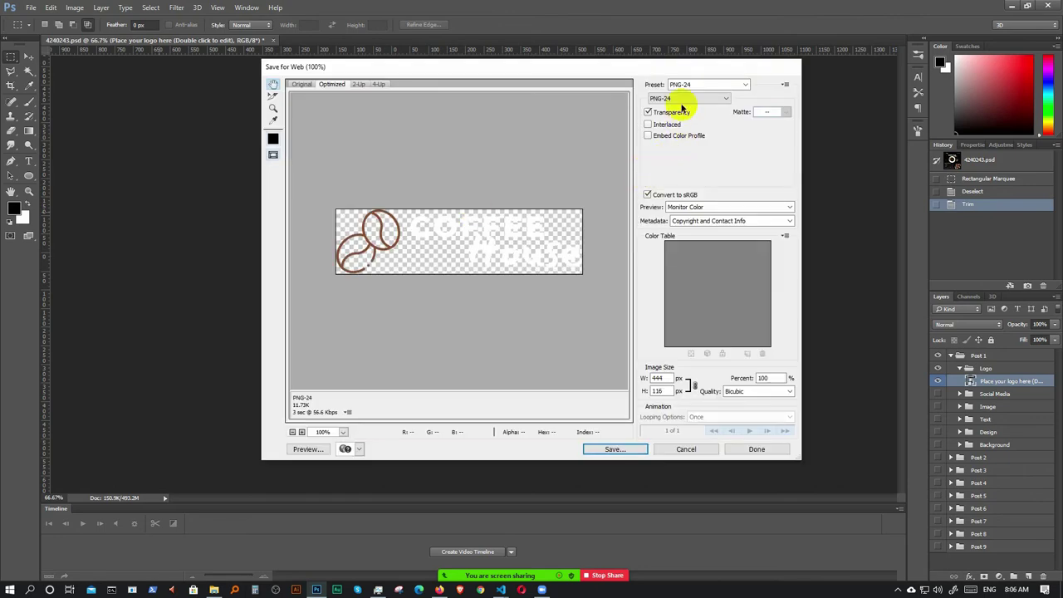
{"action": "left_click", "coordinate": [613, 451]}
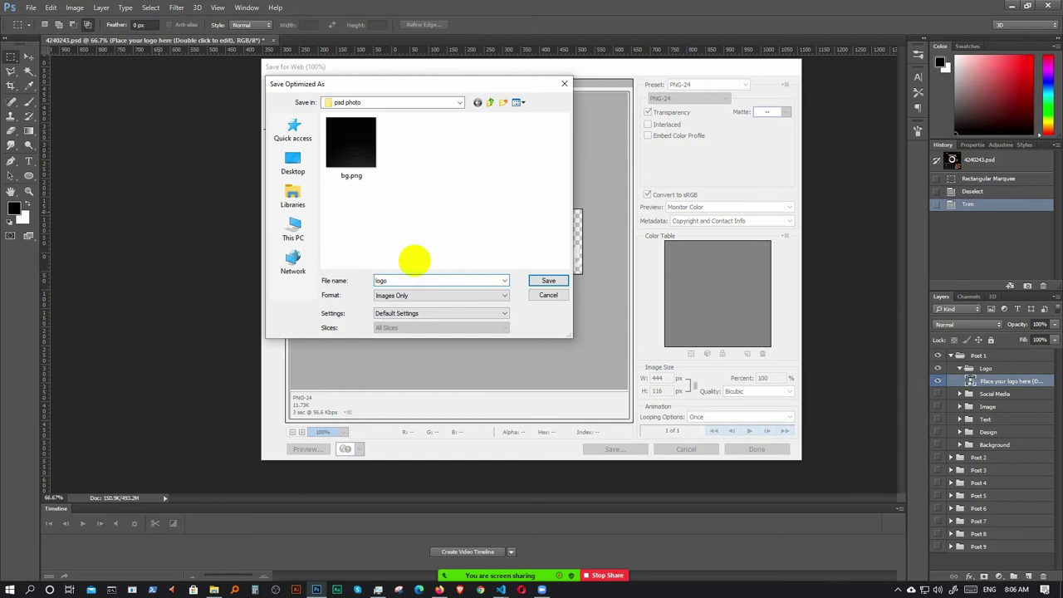
{"action": "left_click", "coordinate": [544, 283]}
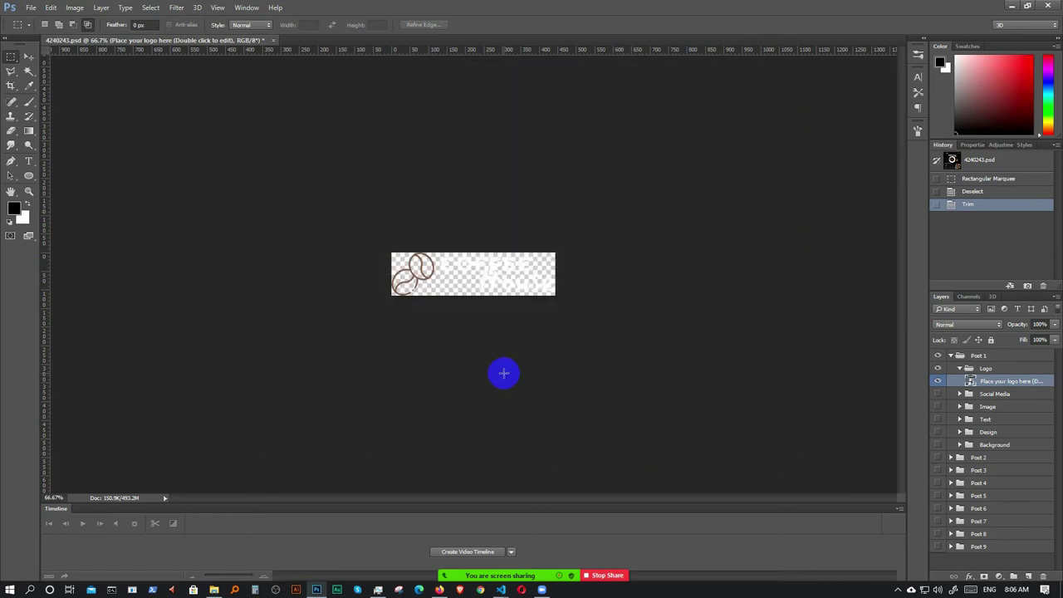
- Switch to Firefox and check the whole coffee page background at 40% zoom
{"action": "left_click", "coordinate": [1015, 7]}
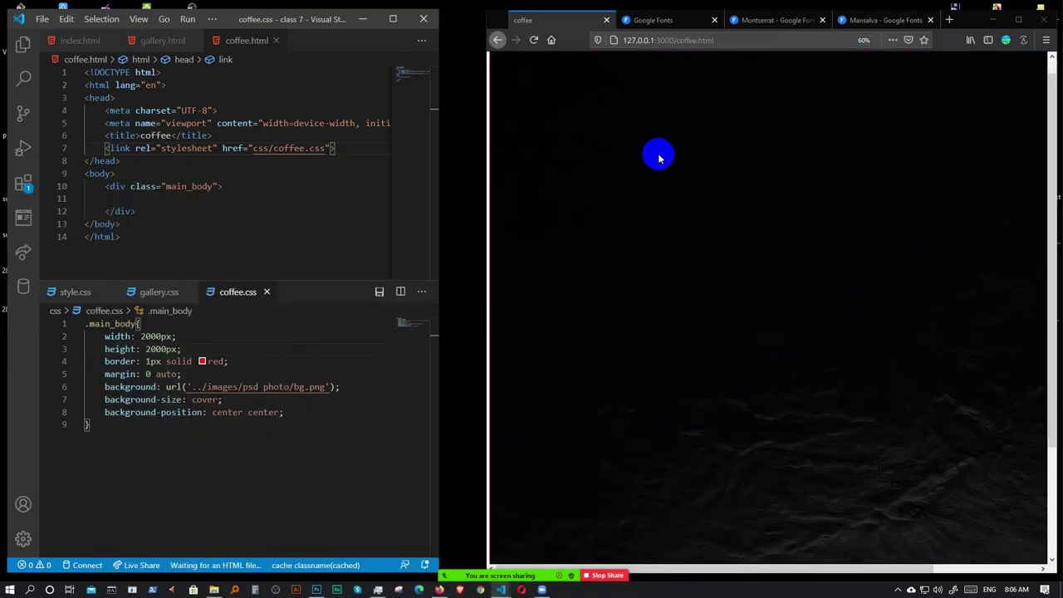
{"action": "key", "text": "ctrl+minus"}
{"action": "key", "text": "ctrl+minus"}
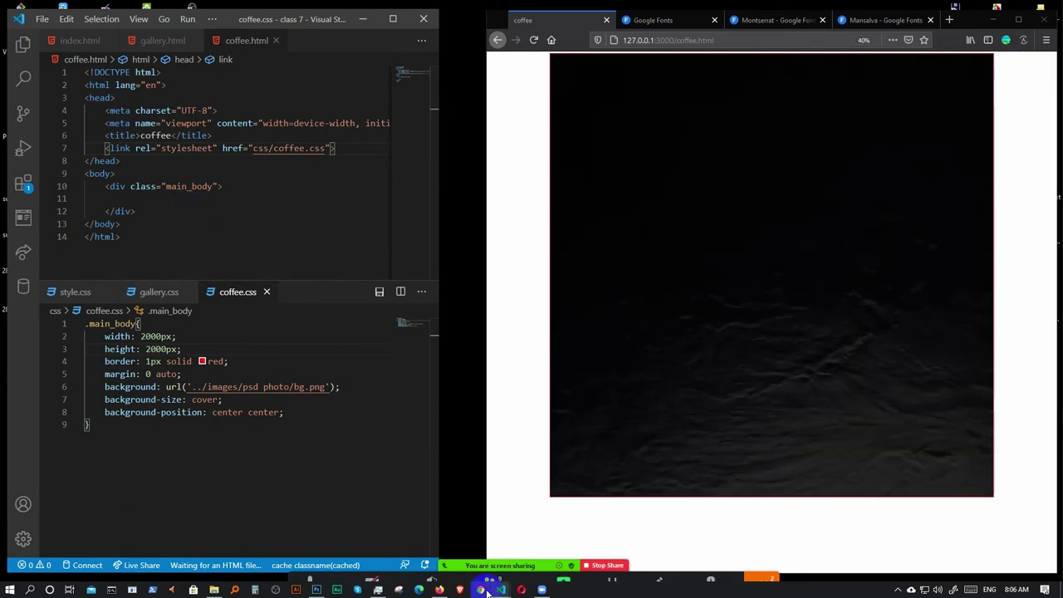
- Return to Photoshop and undo the logo trim by reverting the document to the Rectangular Marquee history state
{"action": "left_click", "coordinate": [316, 591]}
{"action": "left_click", "coordinate": [337, 570]}
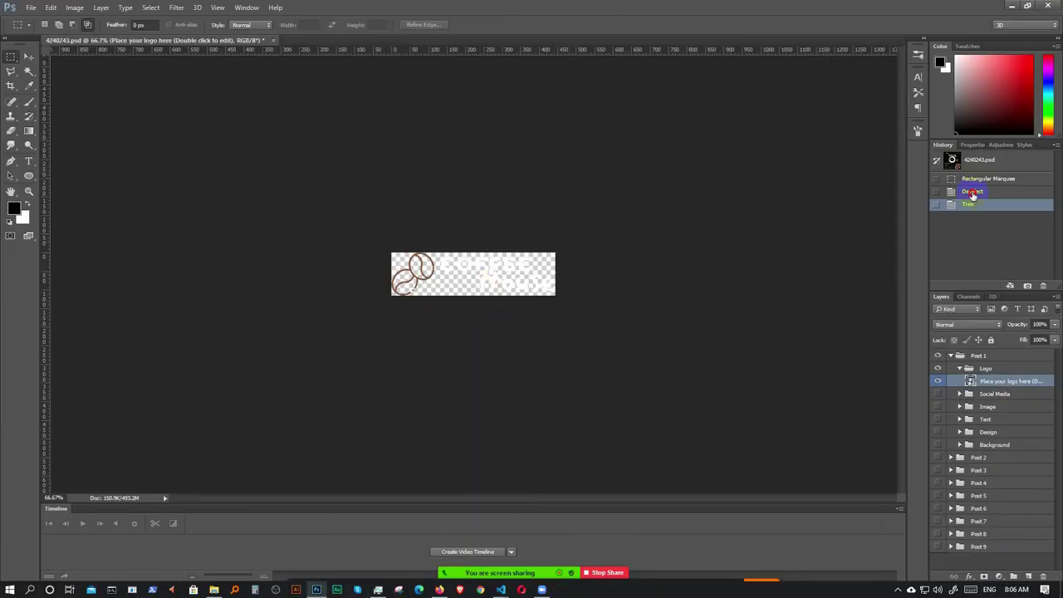
{"action": "left_click", "coordinate": [974, 193]}
{"action": "left_click", "coordinate": [979, 180]}
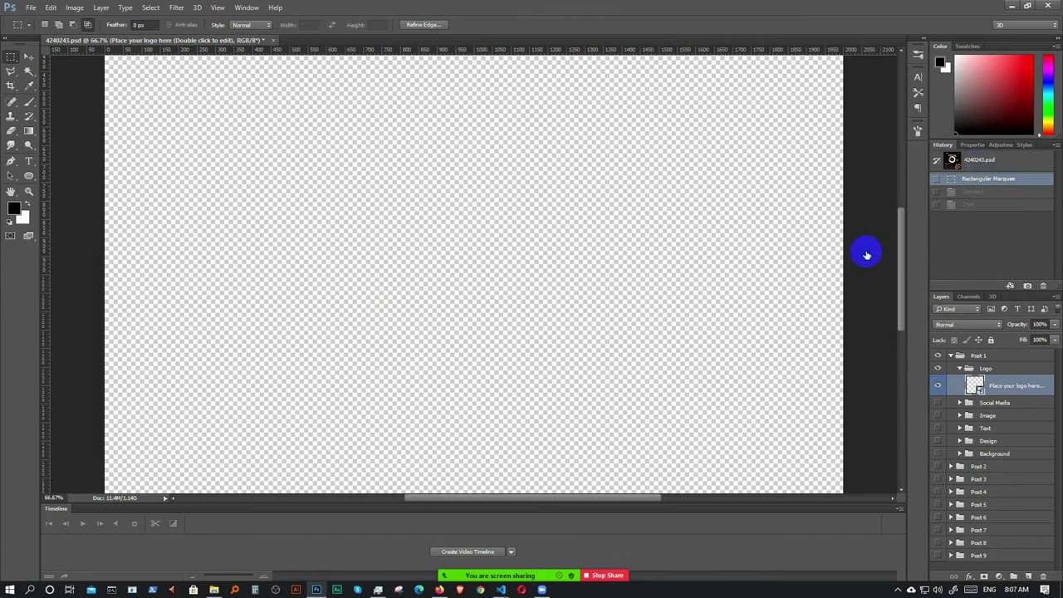
- Revert the document to its original opened state in the history and check the whole coffee poster
{"action": "left_click", "coordinate": [980, 162]}
{"action": "left_click", "coordinate": [895, 233]}
{"action": "left_click_drag", "start_coordinate": [903, 231], "coordinate": [894, 66]}
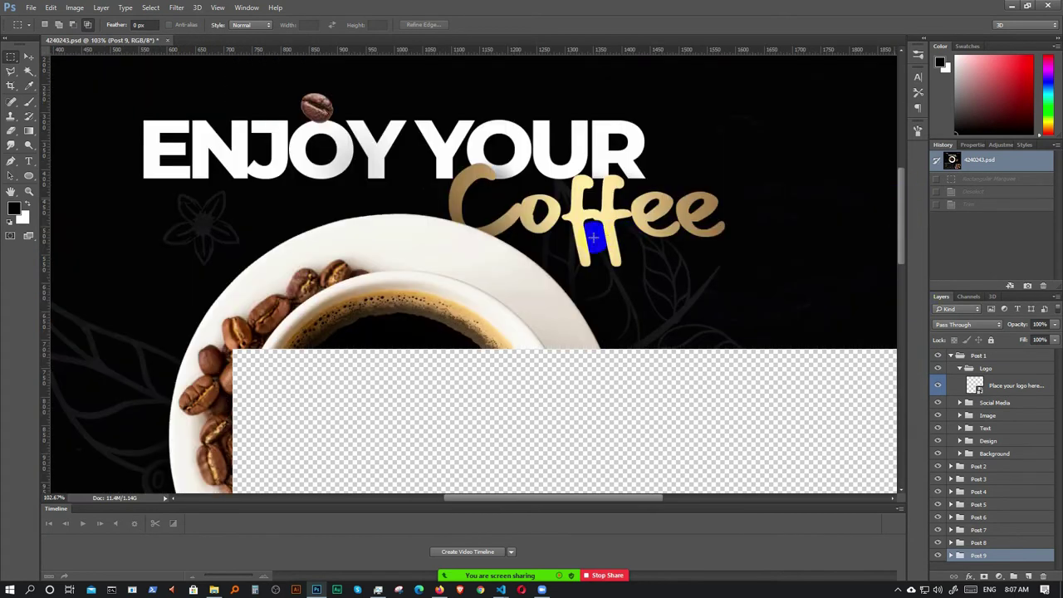
{"action": "scroll", "coordinate": [594, 229], "scroll_direction": "down", "scroll_amount": 1}
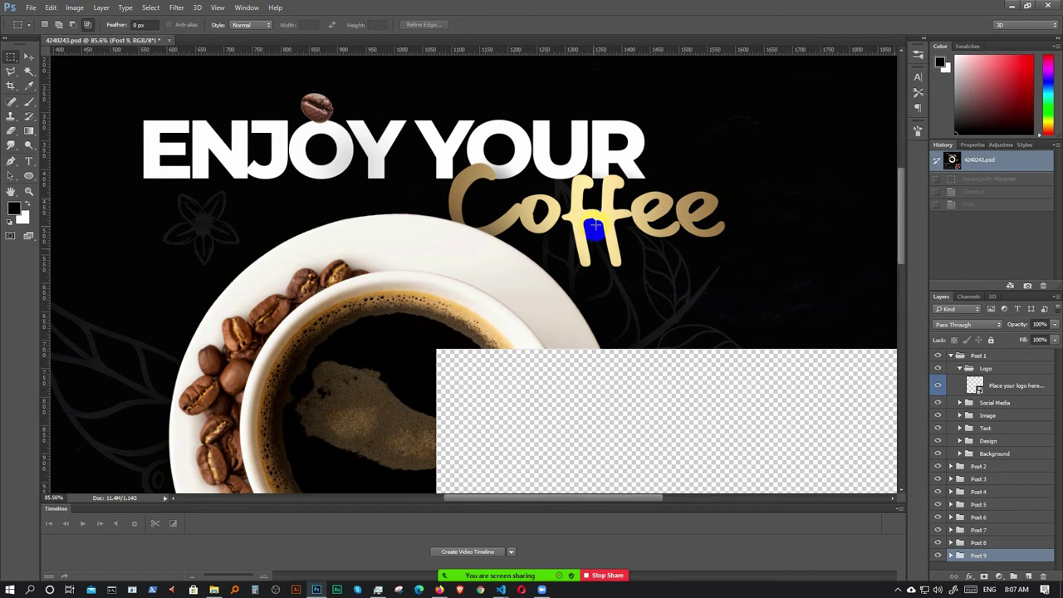
{"action": "scroll", "coordinate": [595, 226], "scroll_direction": "down", "scroll_amount": 2}
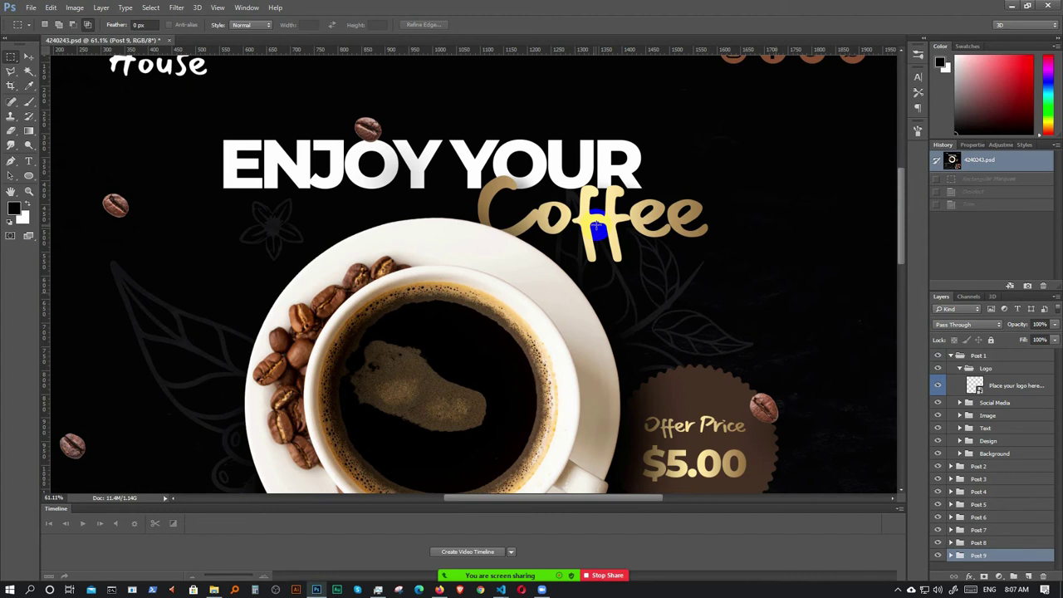
{"action": "scroll", "coordinate": [595, 233], "scroll_direction": "down", "scroll_amount": 2}
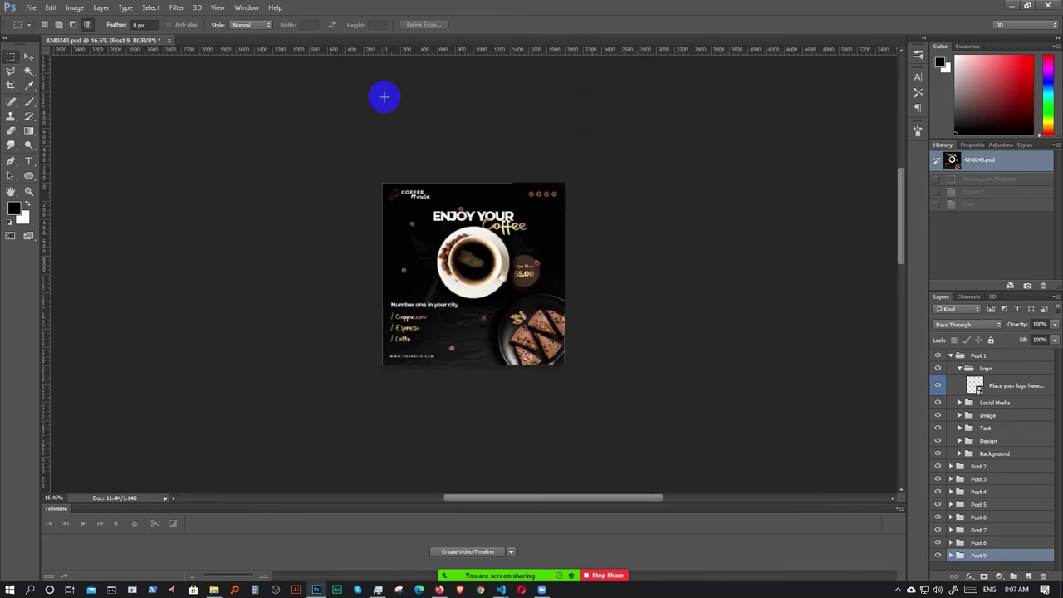
{"action": "scroll", "coordinate": [416, 103], "scroll_direction": "up", "scroll_amount": 2}
{"action": "scroll", "coordinate": [510, 128], "scroll_direction": "up", "scroll_amount": 1}
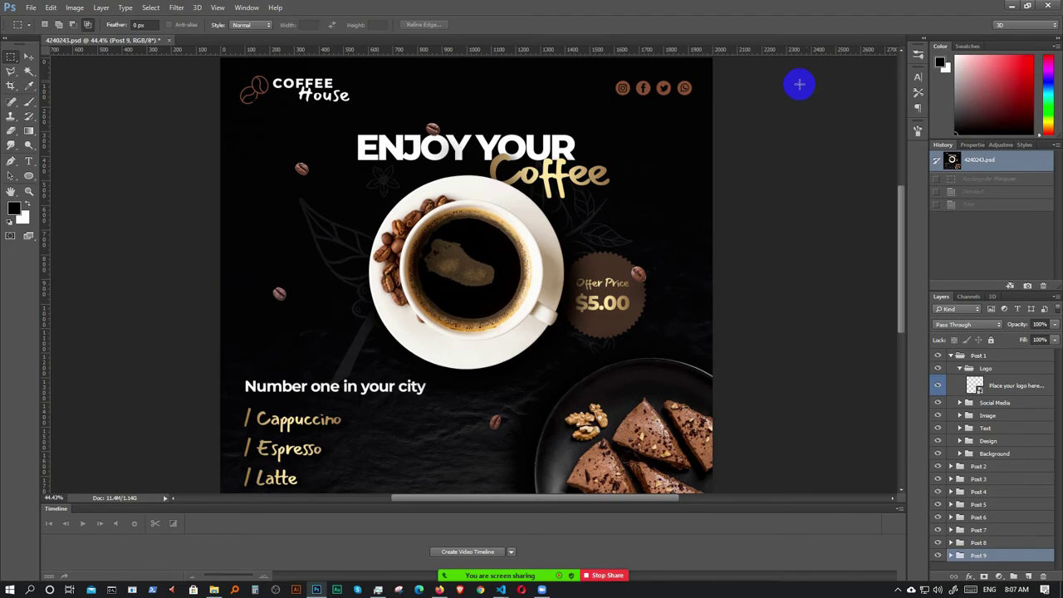
- Switch to Visual Studio Code and add a header element inside the main_body div of coffee.html
{"action": "left_click", "coordinate": [1011, 6]}
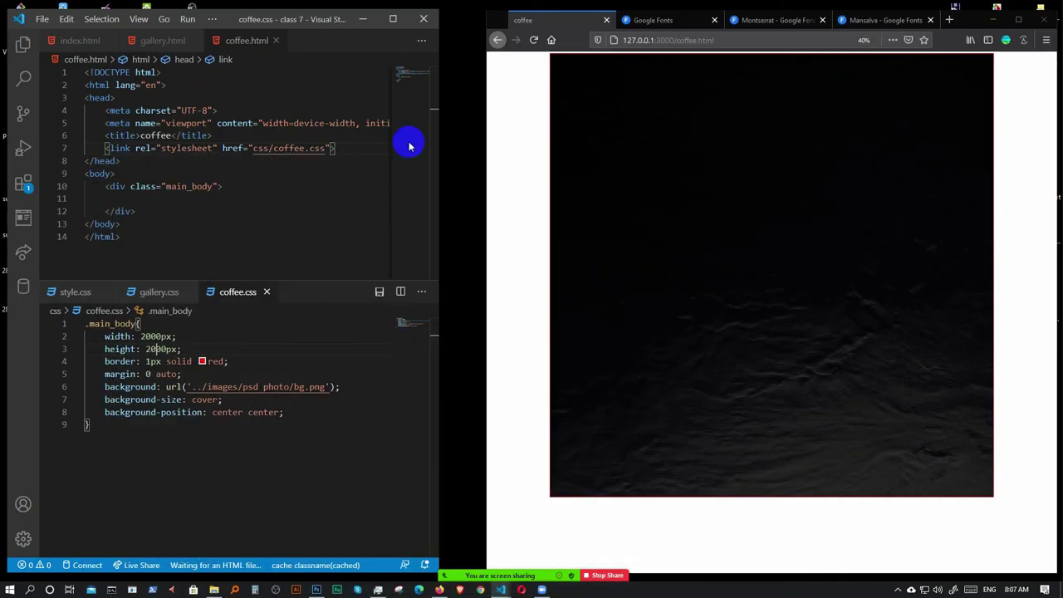
{"action": "left_click", "coordinate": [171, 201]}
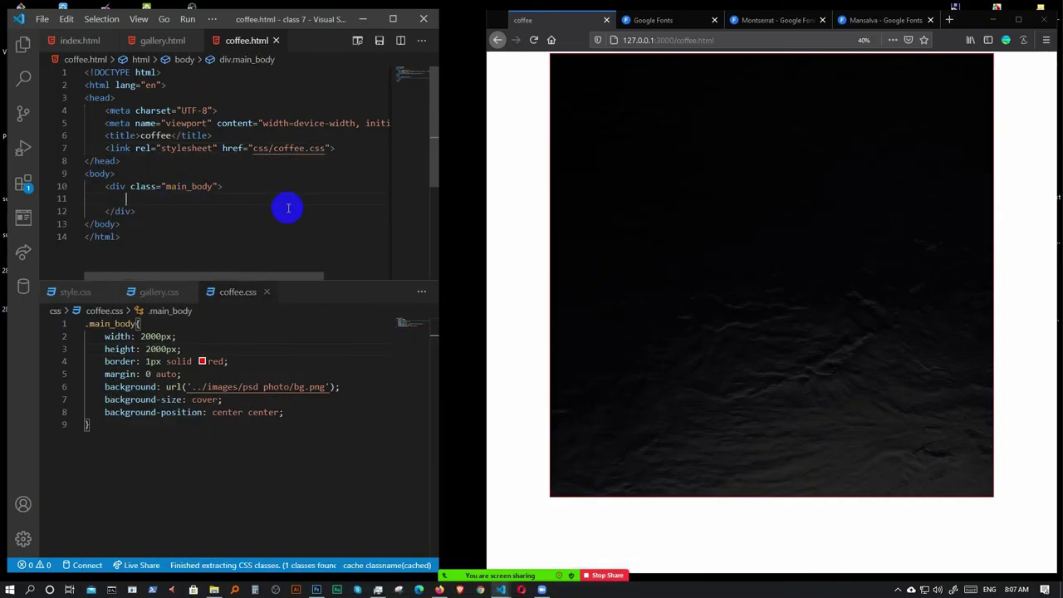
{"action": "type", "text": "header"}
{"action": "key", "text": "Tab"}
{"action": "key", "text": "Return"}
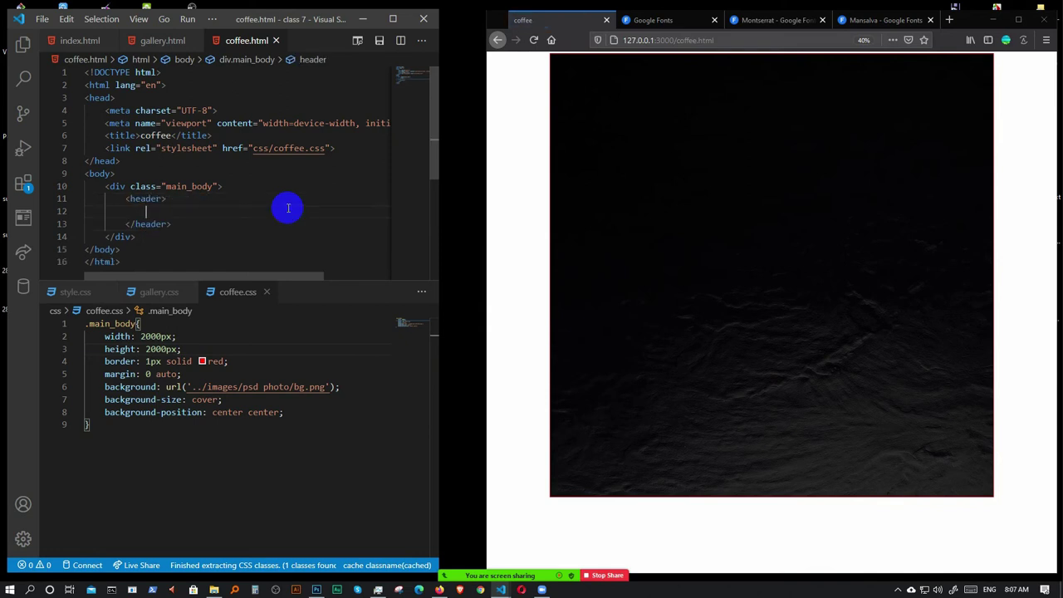
- Add two divs inside the header, one with class logo and one below it with class s_links
{"action": "type", "text": ".lo"}
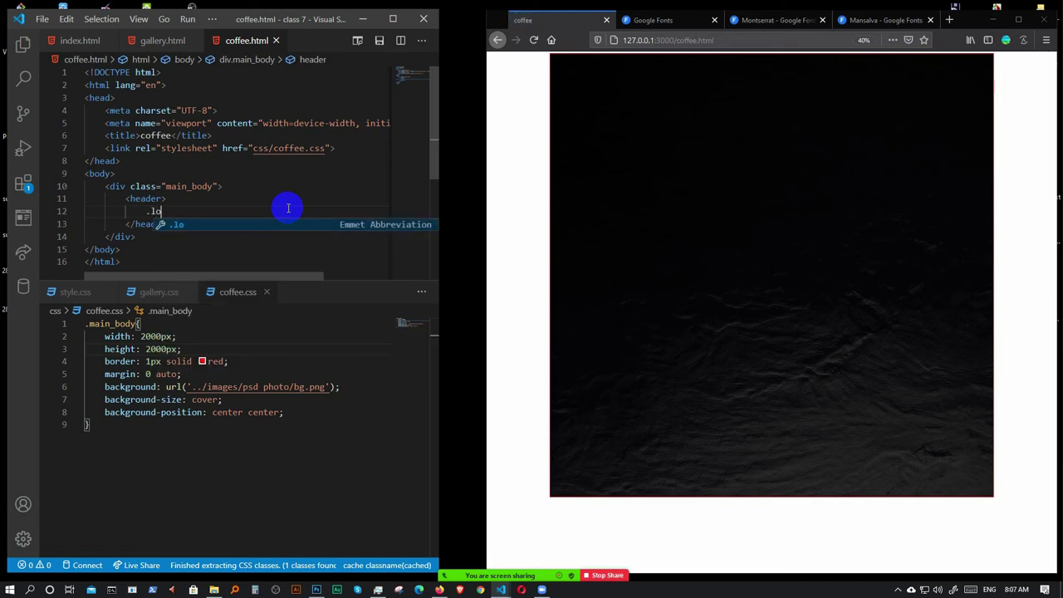
{"action": "type", "text": "go"}
{"action": "key", "text": "Tab"}
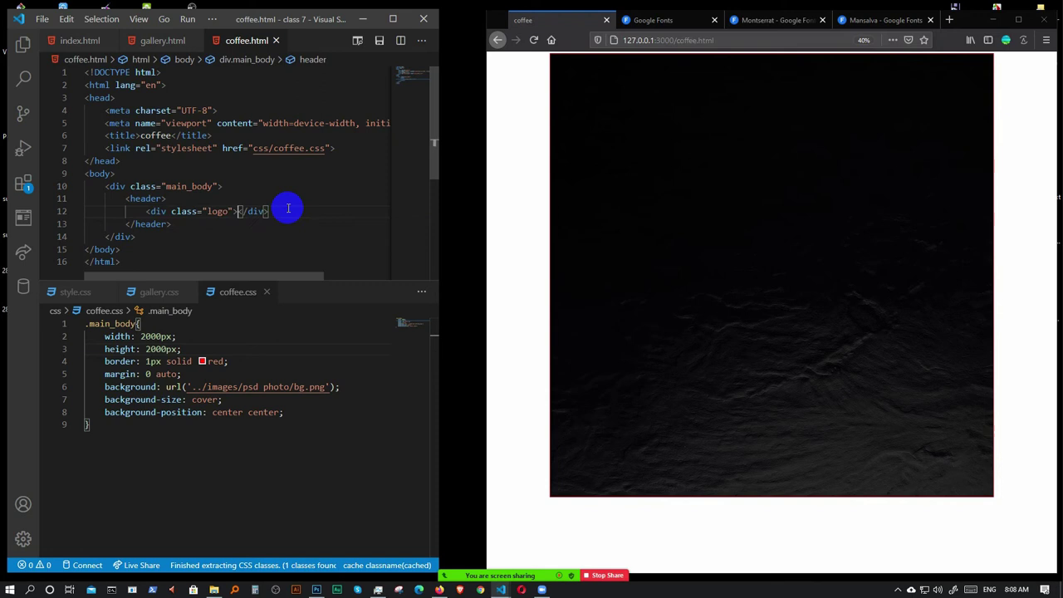
{"action": "key", "text": "shift+alt+Down"}
{"action": "key", "text": "ctrl+BackSpace"}
{"action": "type", "text": "ss=\"s\">"}
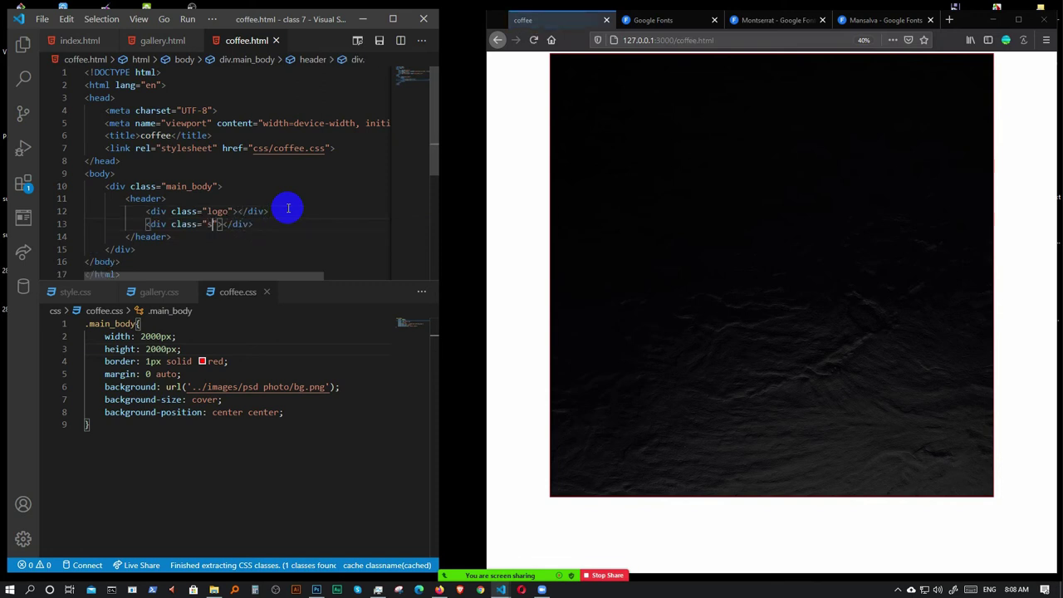
{"action": "type", "text": "_links"}
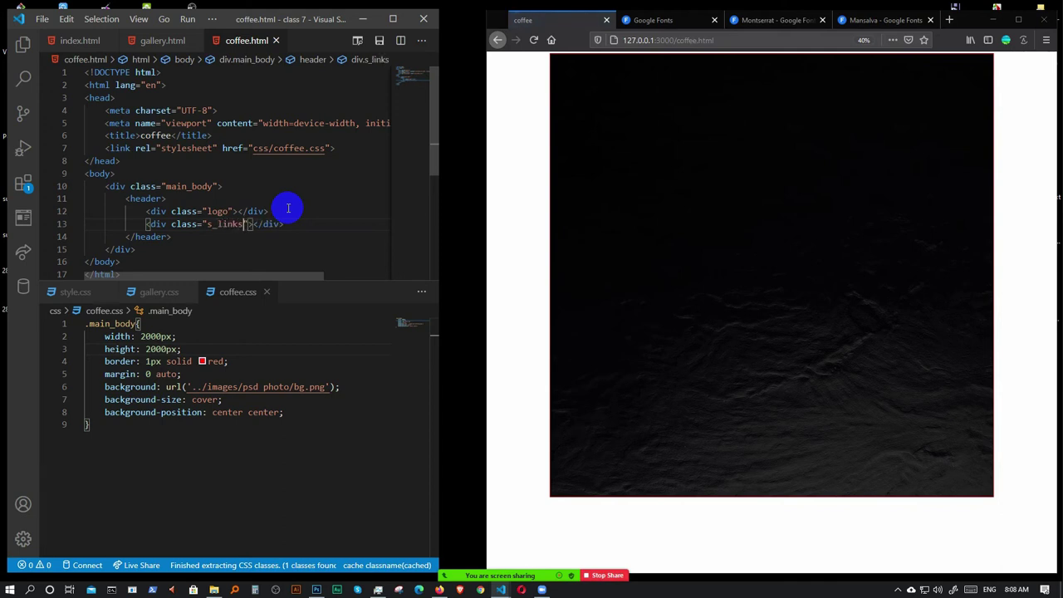
- Insert an image inside the logo div with the source images/psd photo/logo.png
{"action": "left_click", "coordinate": [238, 211]}
{"action": "key", "text": "Return"}
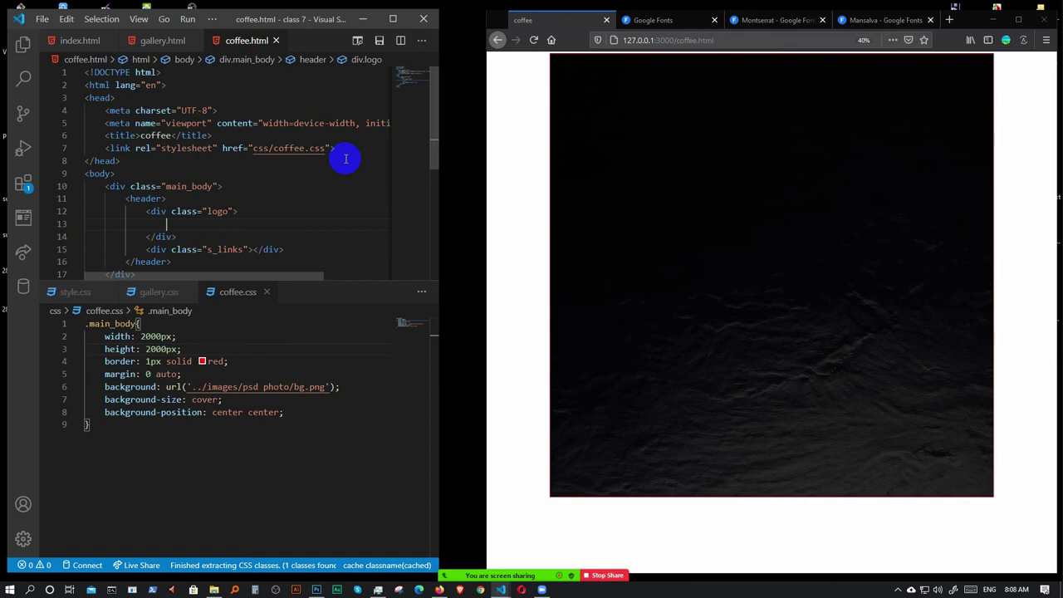
{"action": "type", "text": "img"}
{"action": "key", "text": "Tab"}
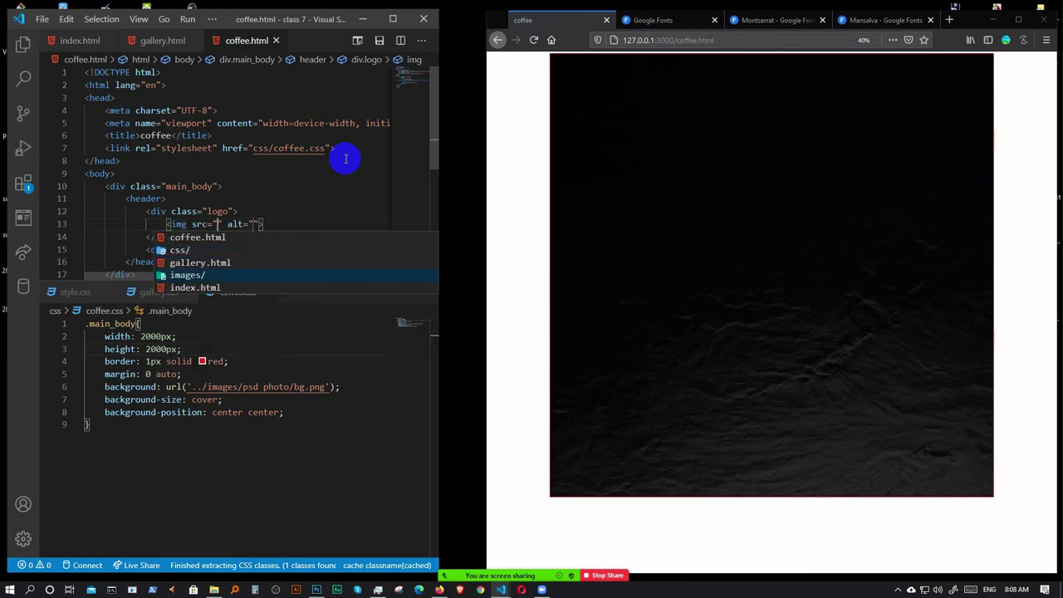
{"action": "key", "text": "Return"}
{"action": "key", "text": "Up"}
{"action": "key", "text": "Return"}
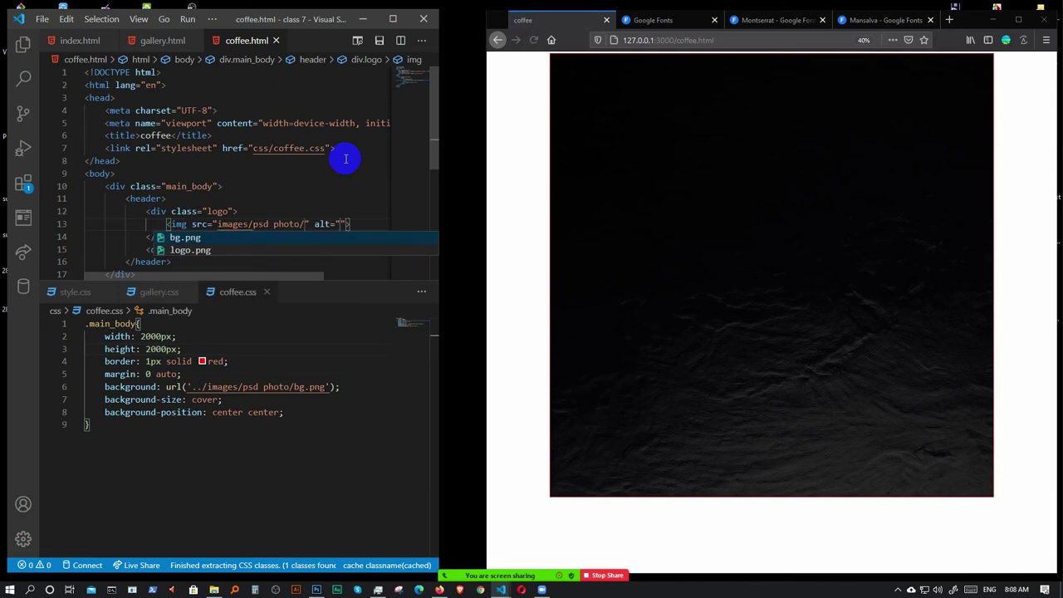
{"action": "key", "text": "Down"}
{"action": "key", "text": "Return"}
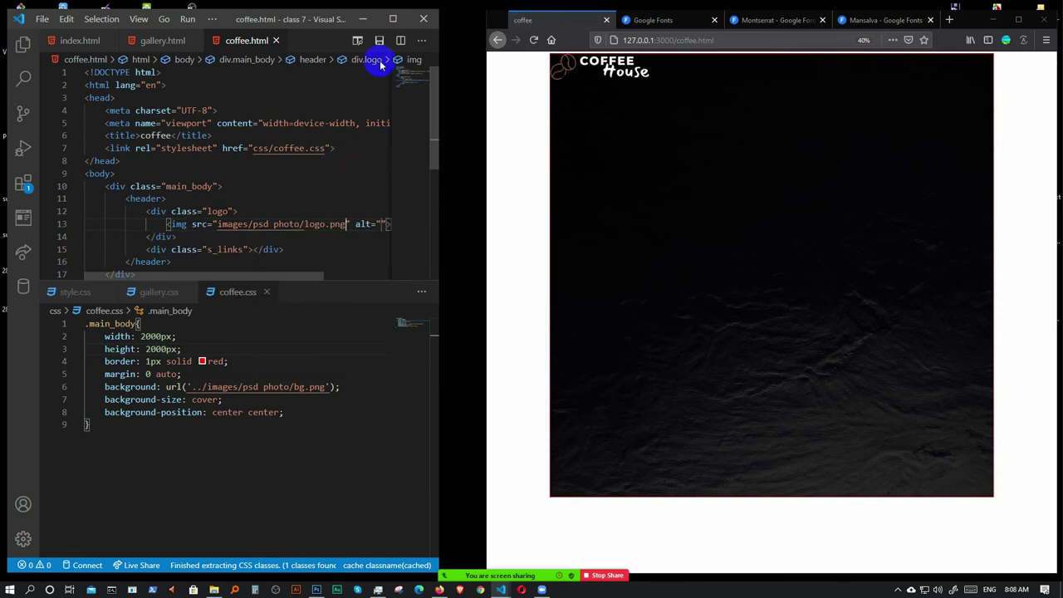
- Expand the s_links div onto separate lines with an empty line inside it
{"action": "left_click", "coordinate": [257, 210]}
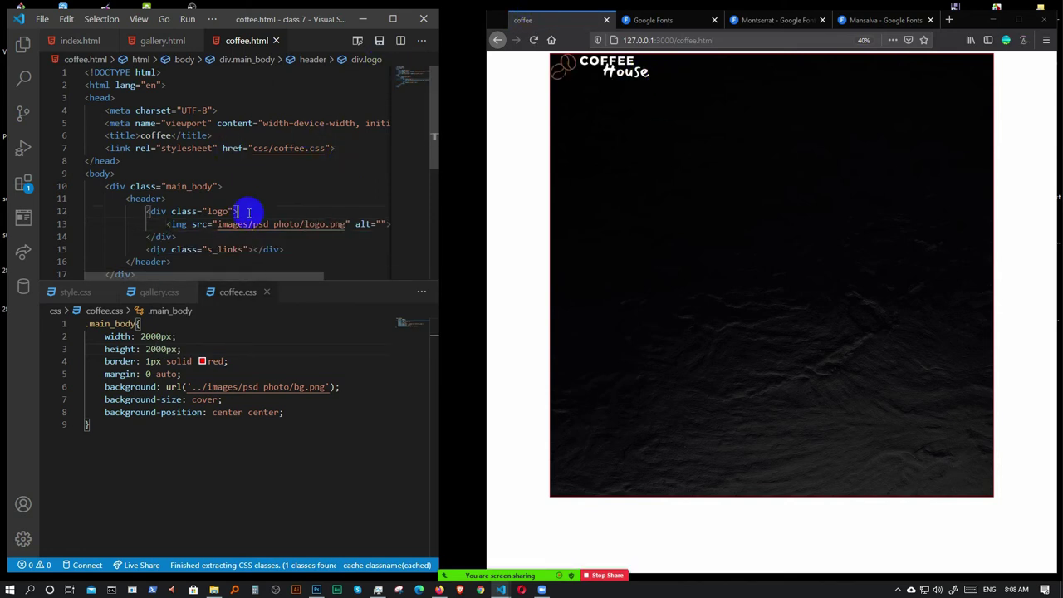
{"action": "scroll", "coordinate": [232, 218], "scroll_direction": "down", "scroll_amount": 2}
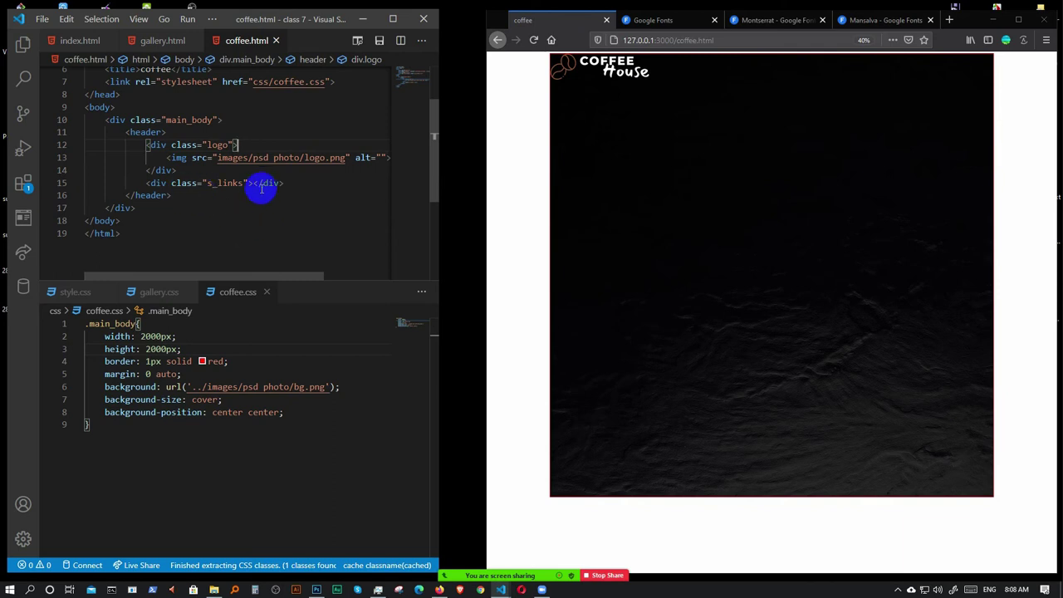
{"action": "left_click", "coordinate": [180, 190]}
{"action": "left_click", "coordinate": [247, 184]}
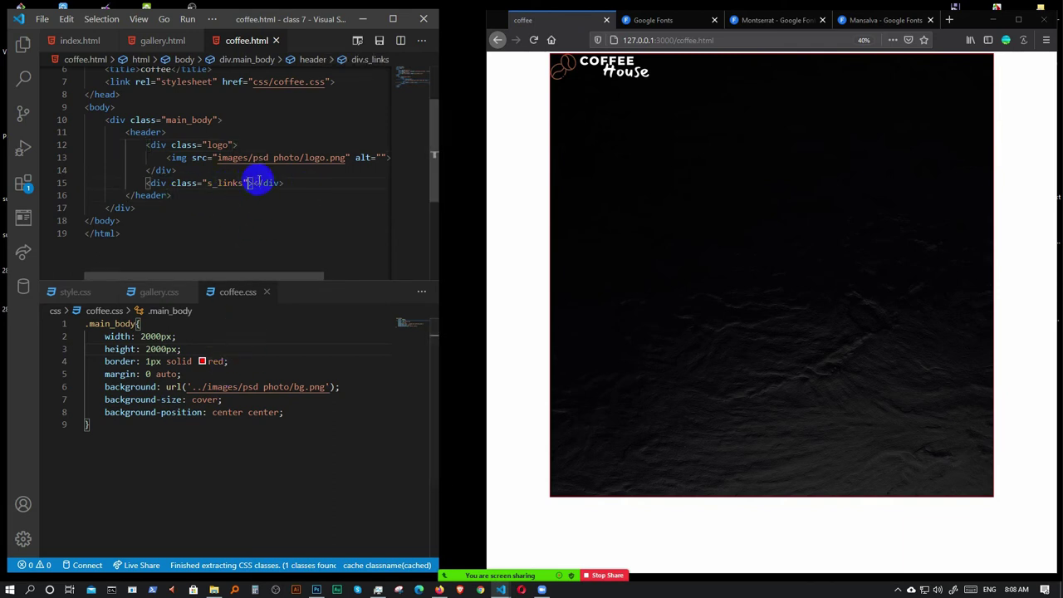
{"action": "key", "text": "Return"}
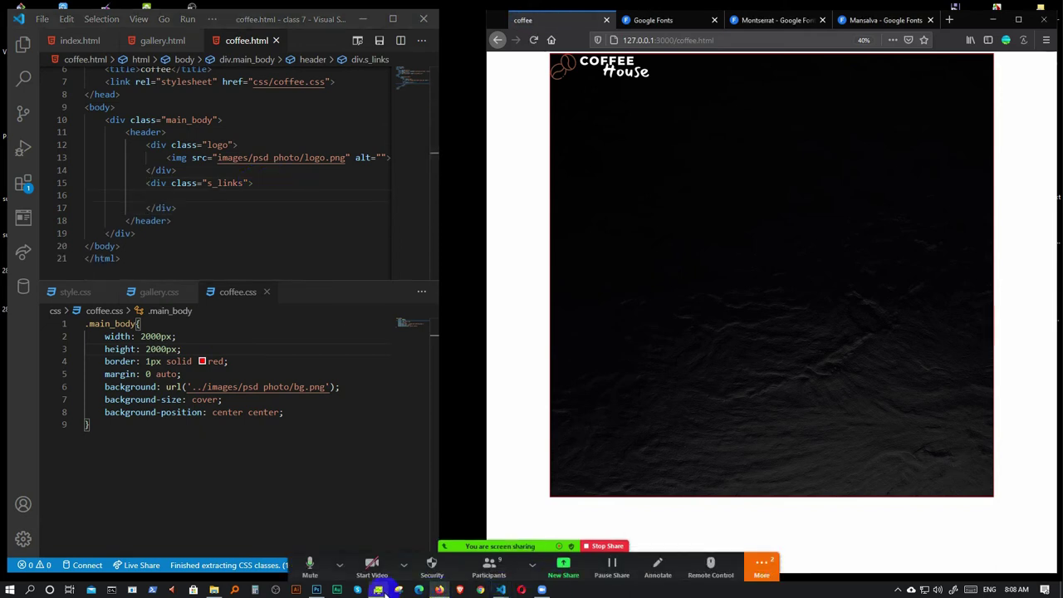
- Switch to Photoshop and check the social media icons in the poster design
{"action": "left_click", "coordinate": [315, 590]}
{"action": "left_click", "coordinate": [339, 565]}
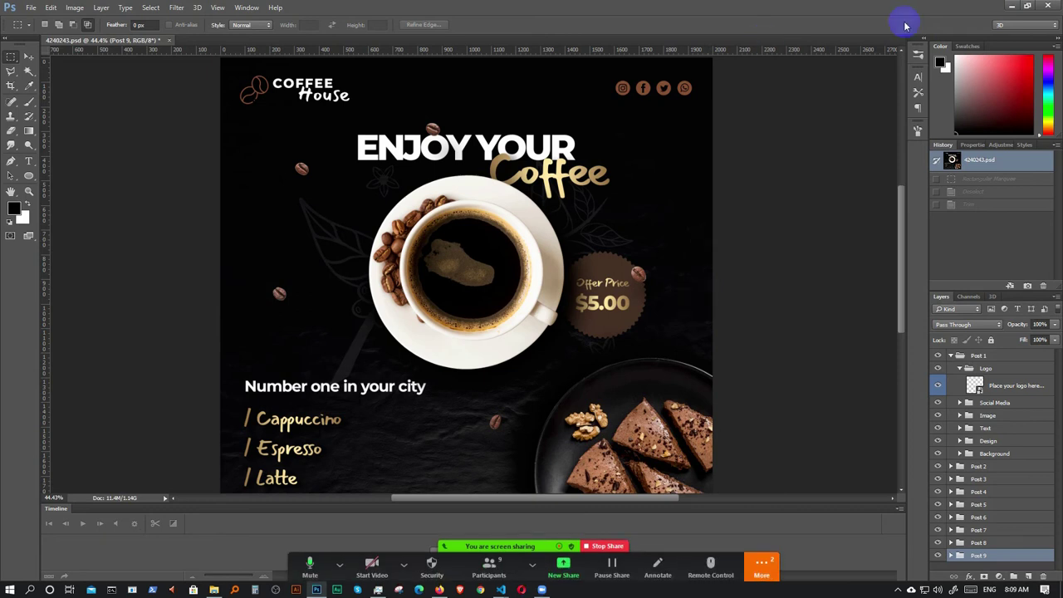
{"action": "left_click", "coordinate": [1012, 8]}
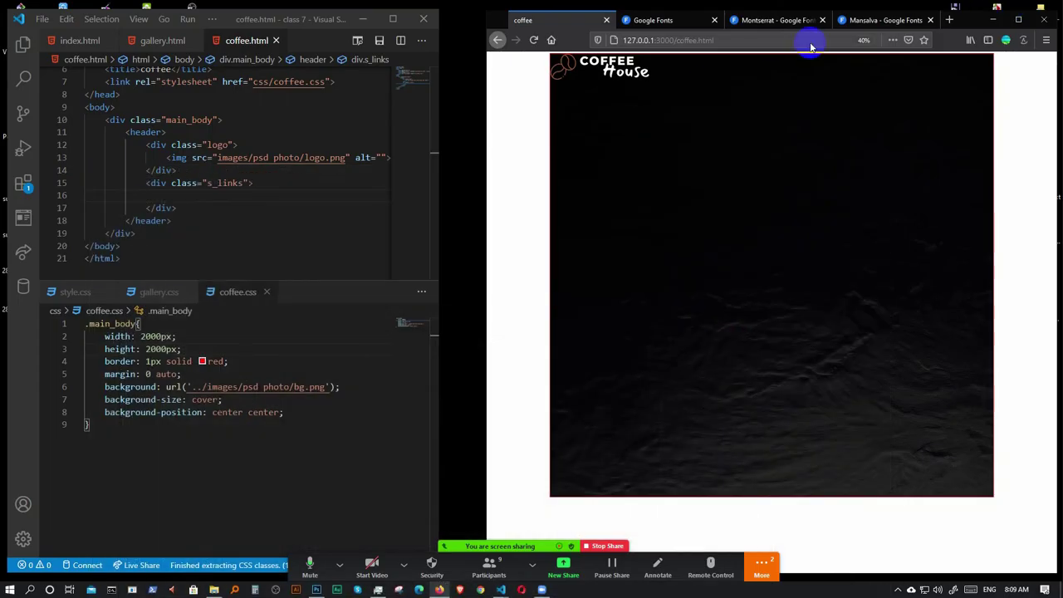
- Search the web for "fontawesom" in a new Firefox tab
{"action": "left_click", "coordinate": [949, 20]}
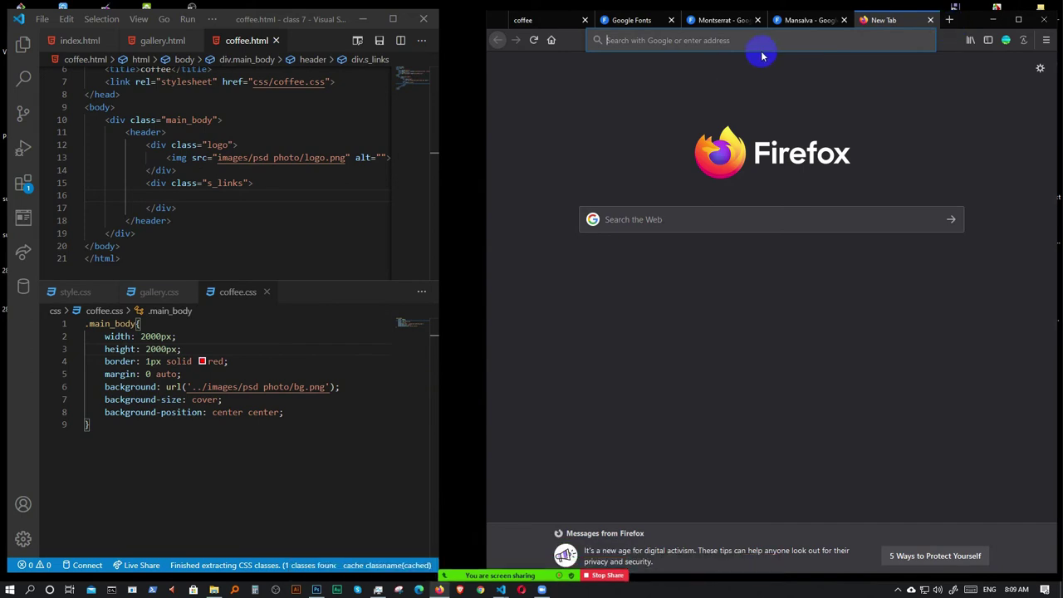
{"action": "type", "text": "fot"}
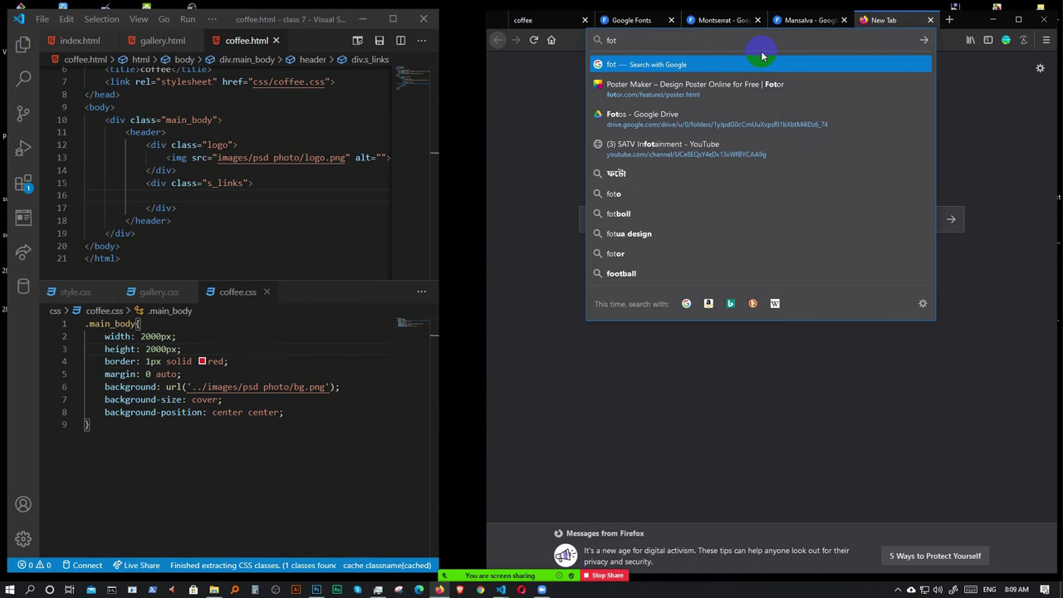
{"action": "key", "text": "BackSpace"}
{"action": "type", "text": "ntwa"}
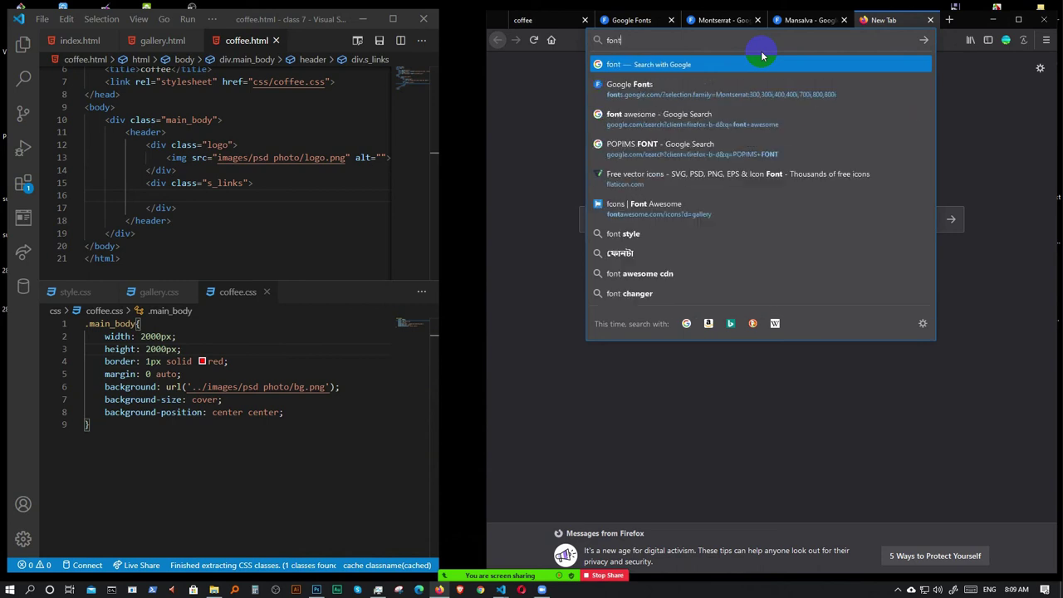
{"action": "key", "text": "BackSpace"}
{"action": "key", "text": "BackSpace"}
{"action": "type", "text": "a"}
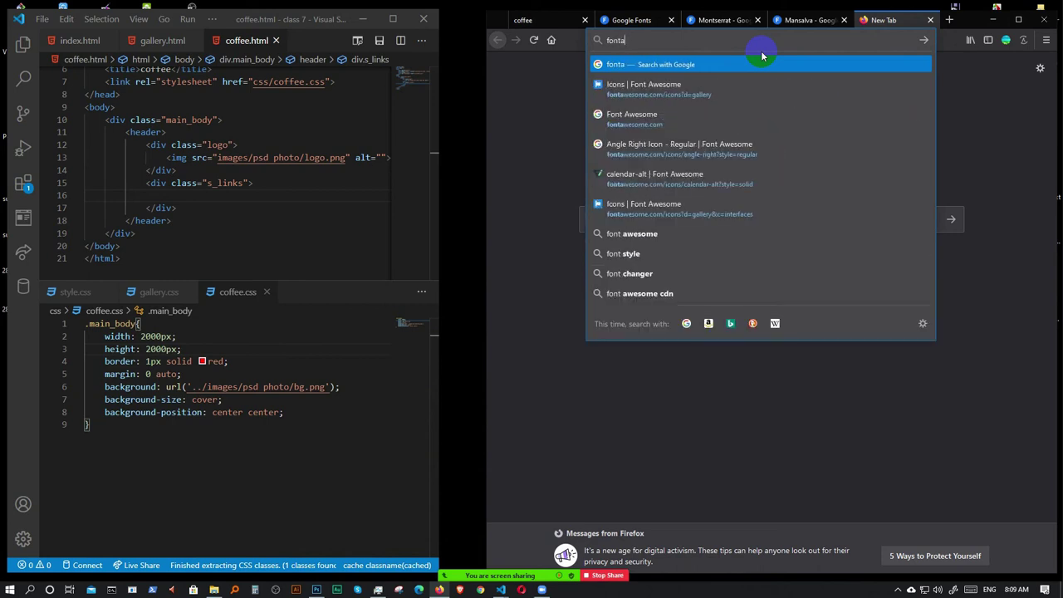
{"action": "type", "text": "wesom"}
{"action": "key", "text": "Return"}
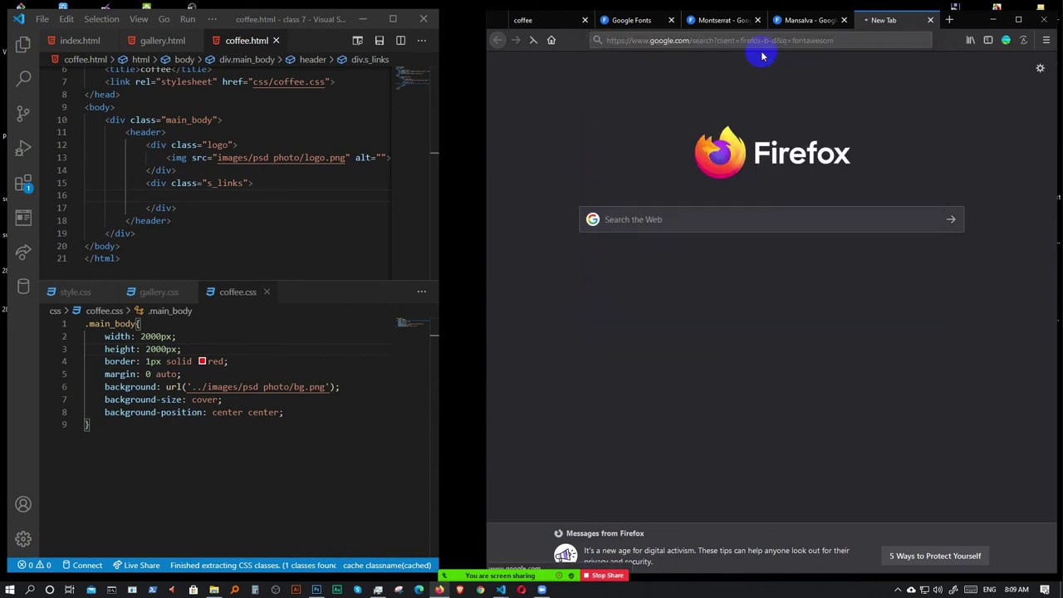
- Refine the web search to "fontawesom cdn" and open the cdnjs font-awesome library page
{"action": "left_click", "coordinate": [679, 80]}
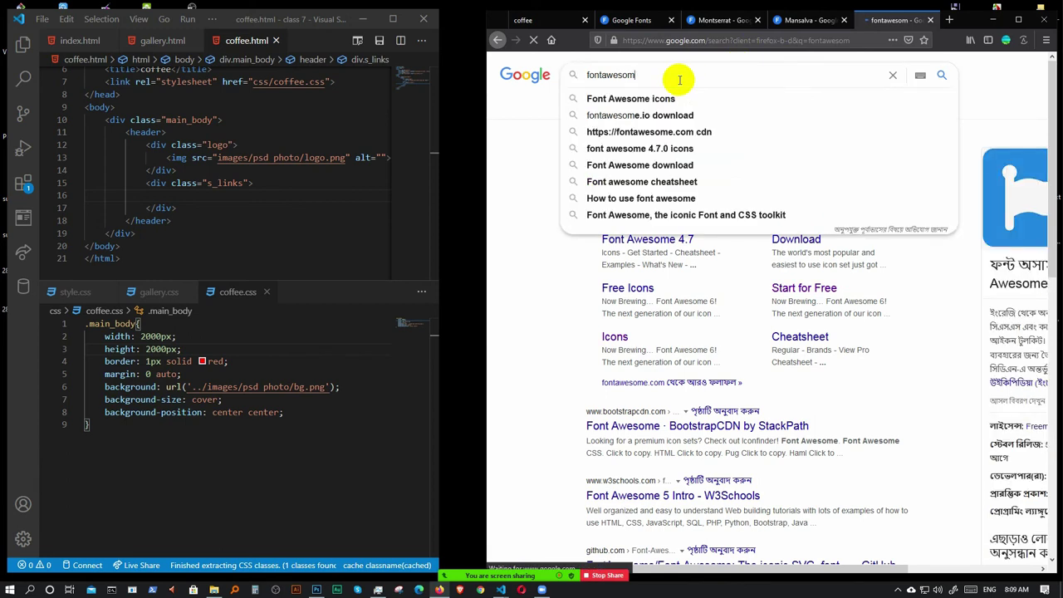
{"action": "type", "text": "cdn"}
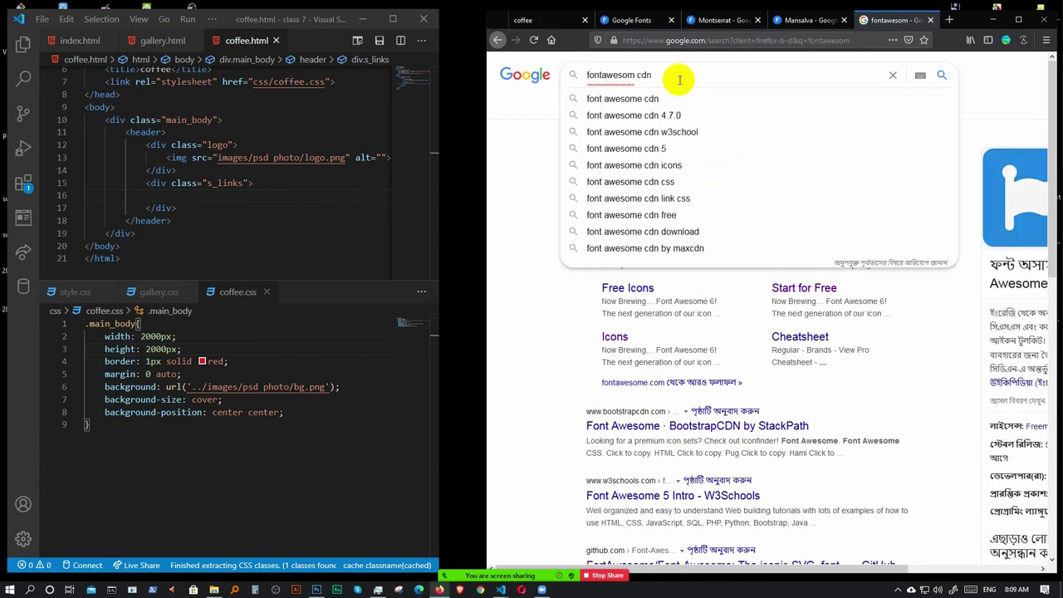
{"action": "key", "text": "Return"}
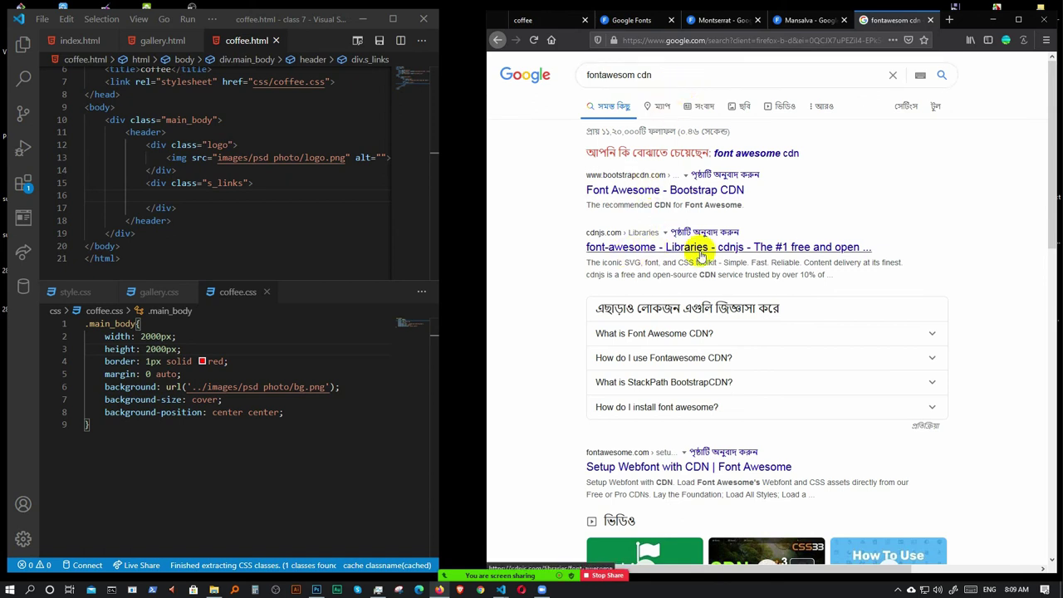
{"action": "left_click", "coordinate": [612, 248]}
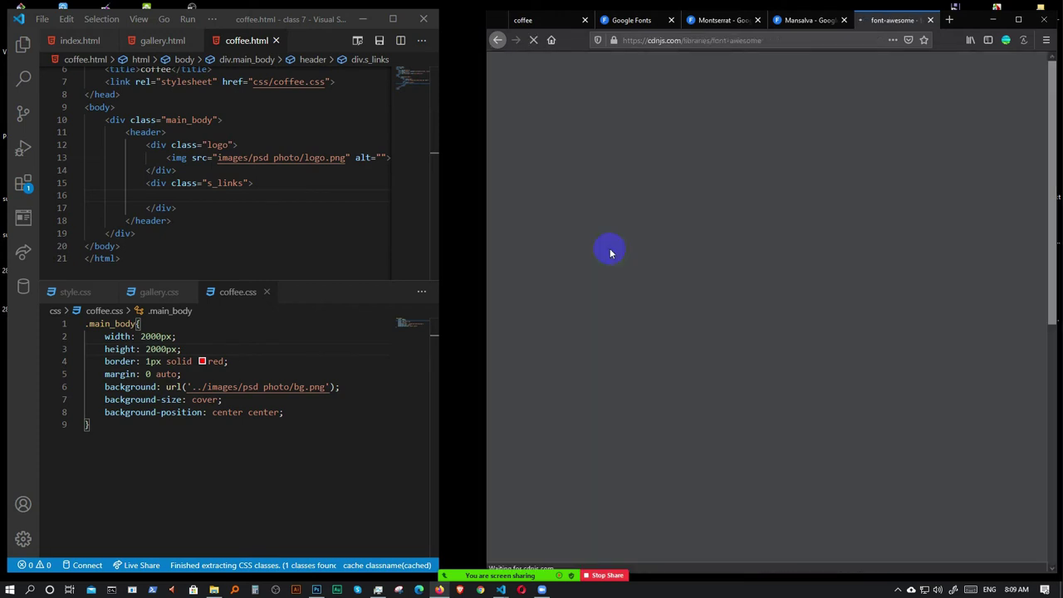
- Copy the link tag for the Font Awesome 5.15.1 css/all.min.css file from cdnjs
{"action": "scroll", "coordinate": [640, 291], "scroll_direction": "down", "scroll_amount": 3}
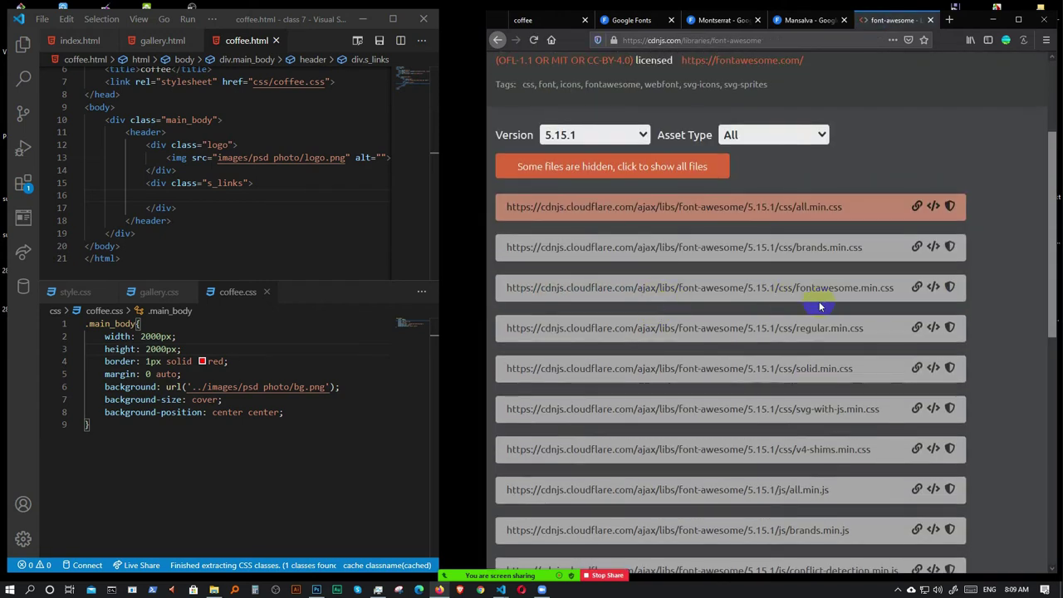
{"action": "scroll", "coordinate": [807, 264], "scroll_direction": "down", "scroll_amount": 2}
{"action": "scroll", "coordinate": [798, 249], "scroll_direction": "up", "scroll_amount": 2}
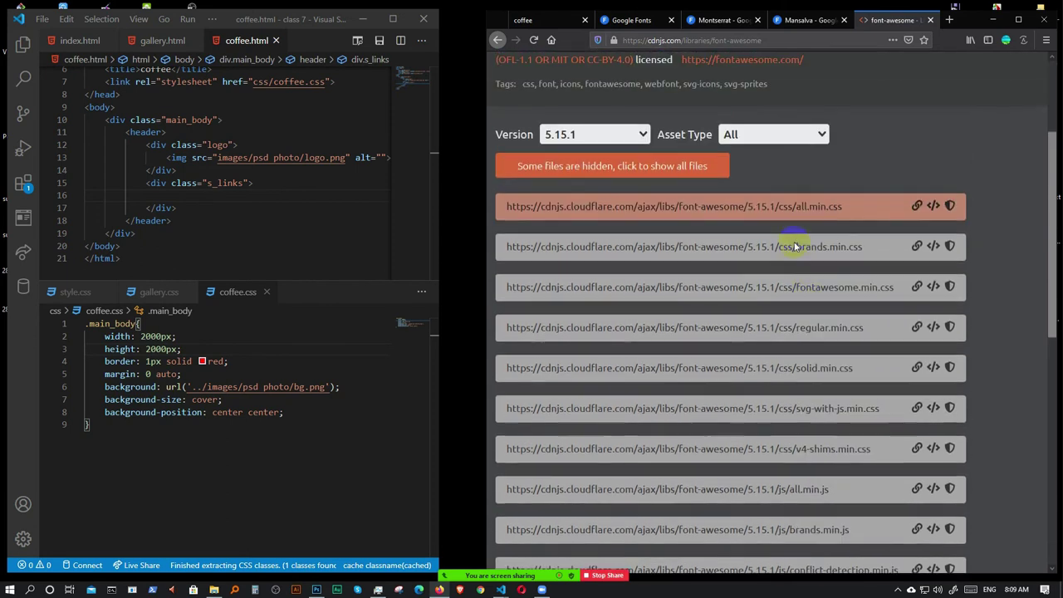
{"action": "left_click", "coordinate": [934, 209]}
- Paste the copied Font Awesome all.min.css link tag into the head of coffee.html, above the coffee.css stylesheet link
{"action": "left_click", "coordinate": [249, 188]}
{"action": "scroll", "coordinate": [262, 148], "scroll_direction": "up", "scroll_amount": 1}
{"action": "scroll", "coordinate": [262, 148], "scroll_direction": "up", "scroll_amount": 1}
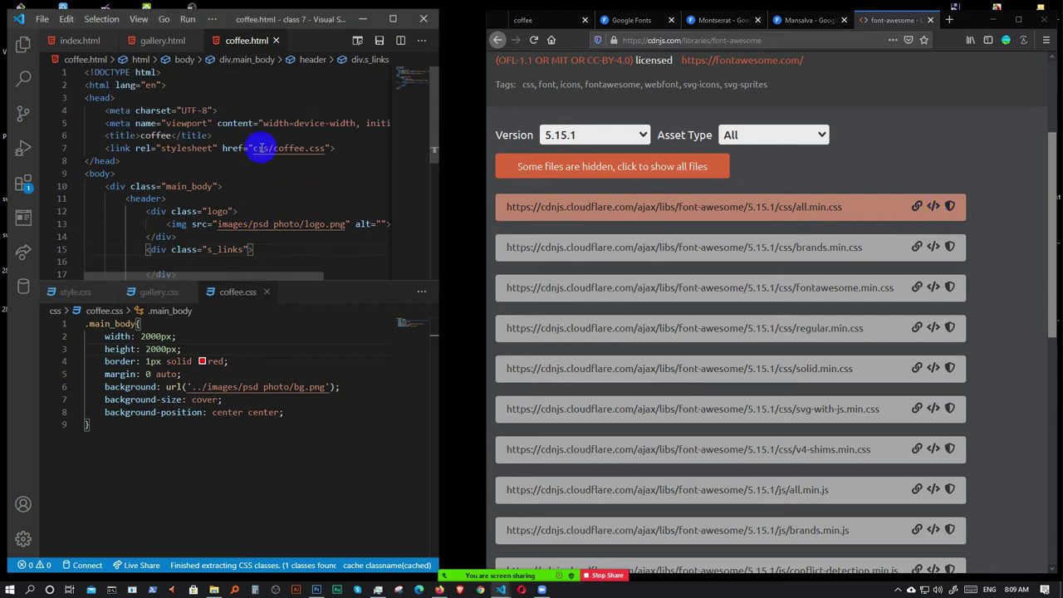
{"action": "left_click", "coordinate": [356, 147]}
{"action": "key", "text": "Return"}
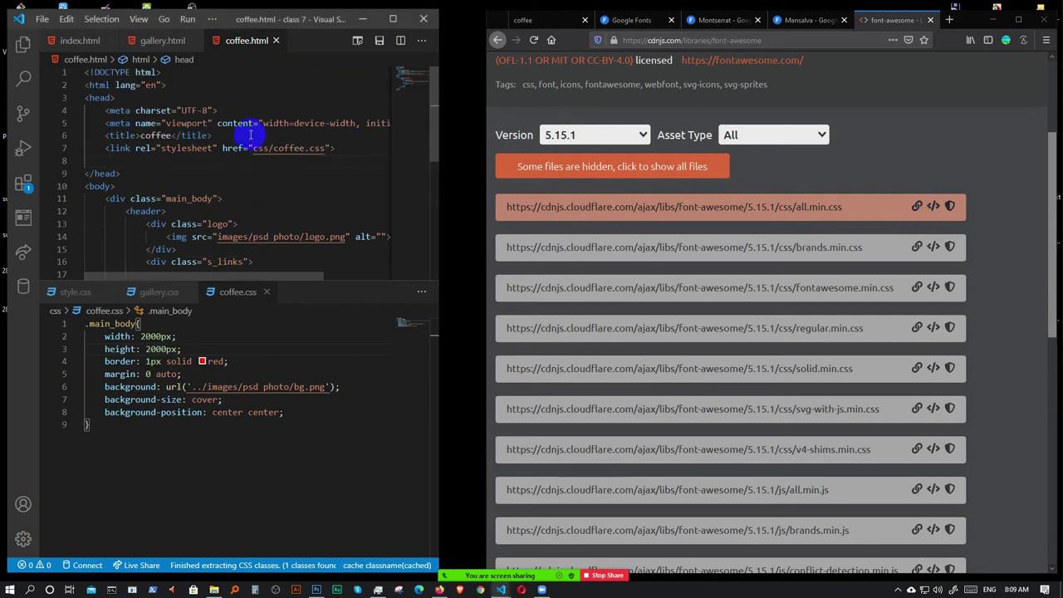
{"action": "key", "text": "ctrl+v"}
{"action": "scroll", "coordinate": [270, 237], "scroll_direction": "left", "scroll_amount": 3}
{"action": "left_click_drag", "start_coordinate": [367, 148], "coordinate": [408, 147]}
{"action": "left_click", "coordinate": [261, 147]}
{"action": "key", "text": "Return"}
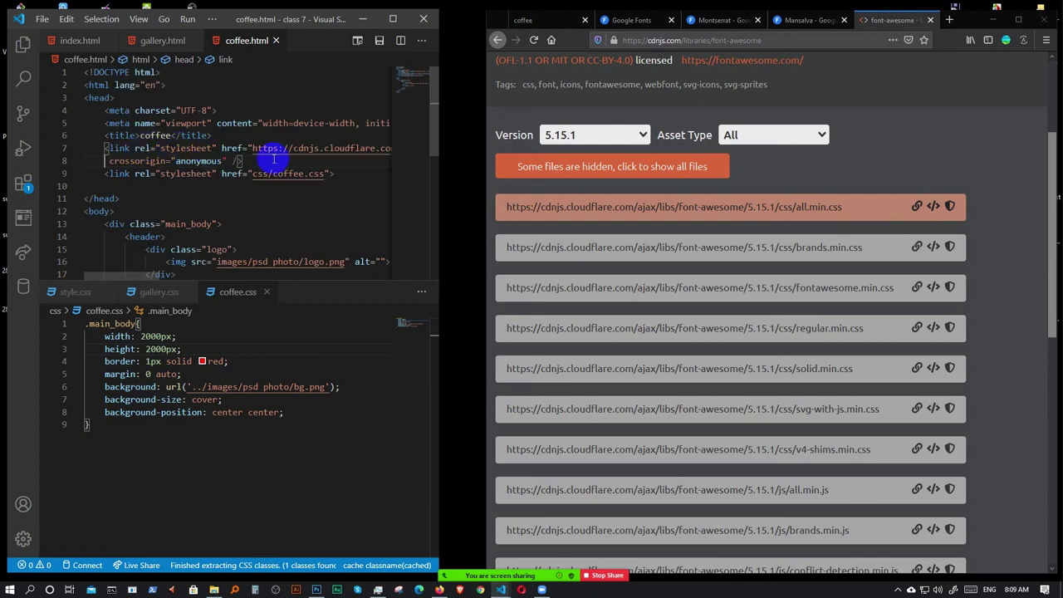
{"action": "key", "text": "BackSpace"}
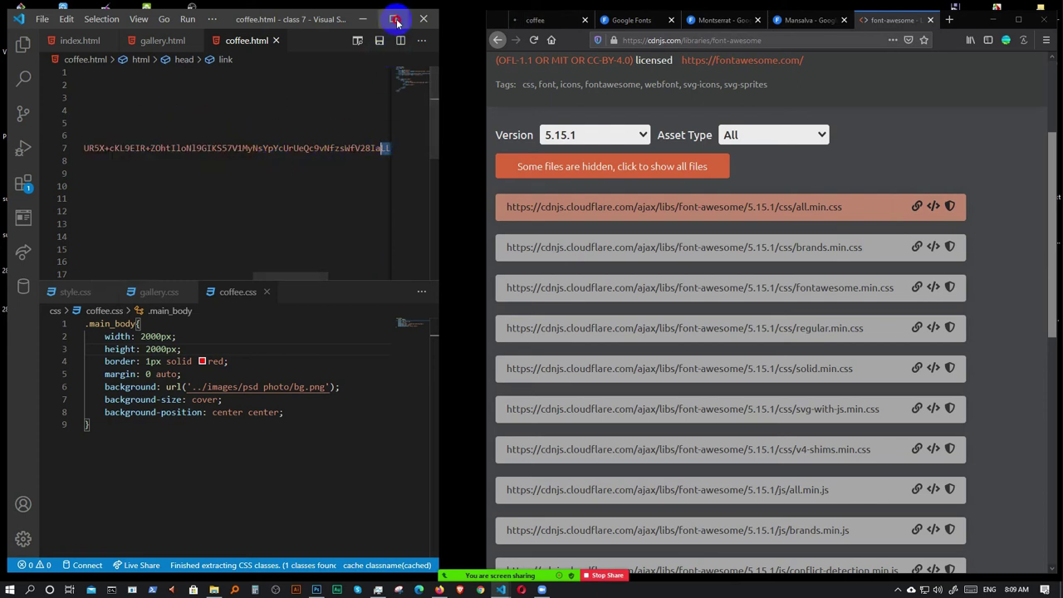
- Remove the integrity and crossorigin attributes from the Font Awesome link tag
{"action": "left_click", "coordinate": [393, 18]}
{"action": "left_click", "coordinate": [532, 161]}
{"action": "left_click", "coordinate": [631, 139]}
{"action": "left_click_drag", "start_coordinate": [631, 139], "coordinate": [965, 143]}
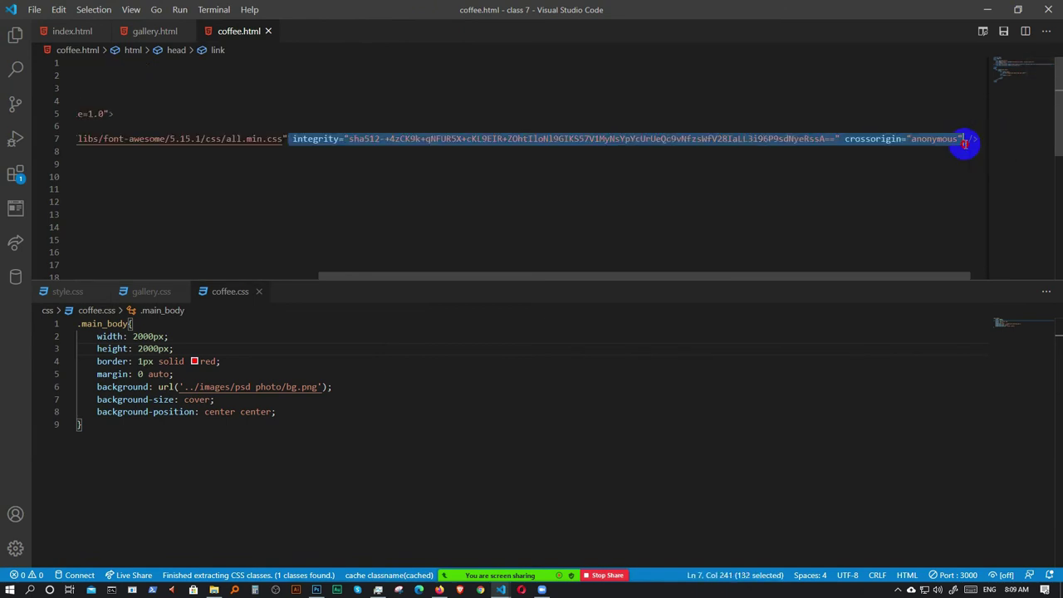
{"action": "key", "text": "BackSpace"}
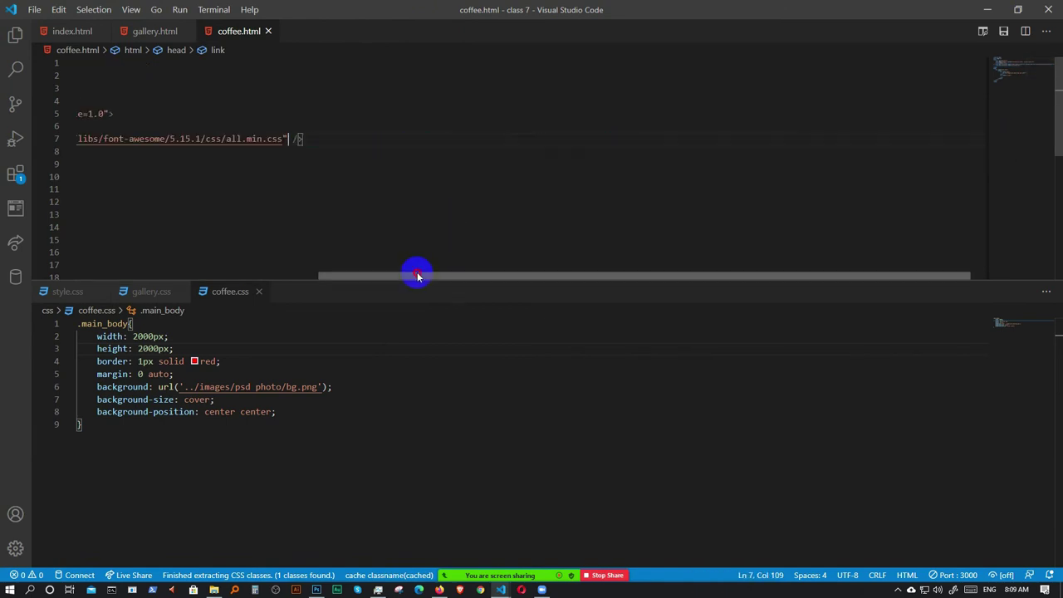
{"action": "left_click_drag", "start_coordinate": [416, 273], "coordinate": [172, 276]}
{"action": "left_click", "coordinate": [1017, 9]}
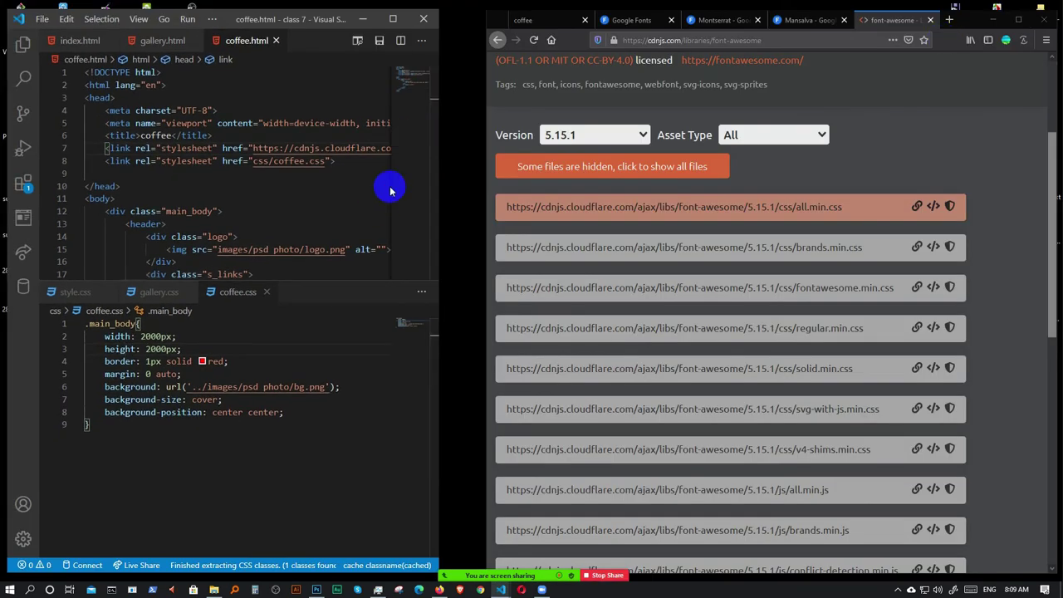
- Bring up the coffee page preview and delete the blank line below the coffee.css link in coffee.html
{"action": "left_click", "coordinate": [376, 198]}
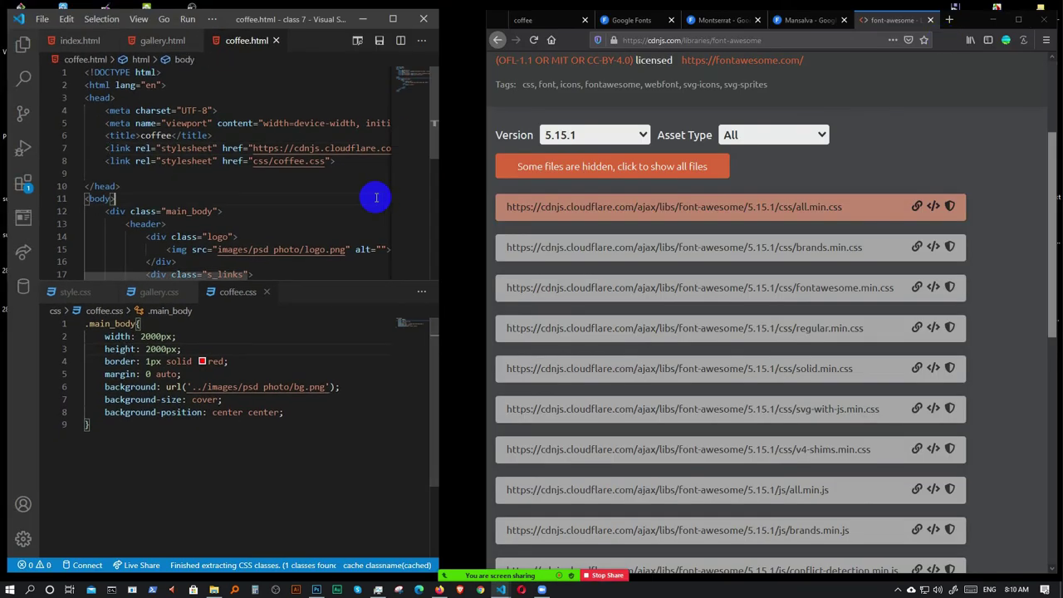
{"action": "left_click", "coordinate": [533, 26]}
{"action": "scroll", "coordinate": [178, 183], "scroll_direction": "down", "scroll_amount": 1}
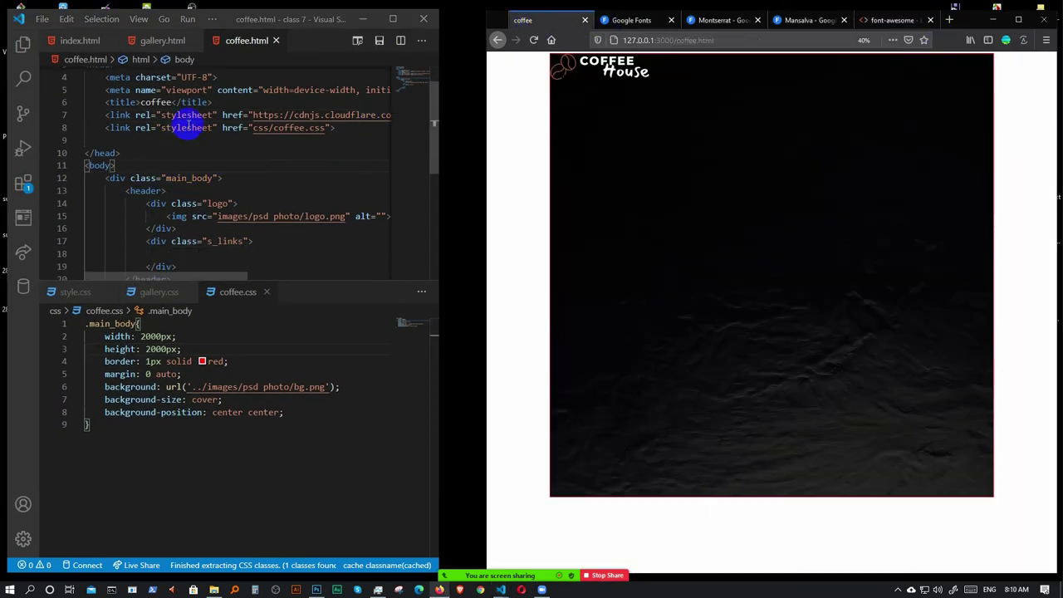
{"action": "left_click", "coordinate": [127, 141]}
{"action": "key", "text": "BackSpace"}
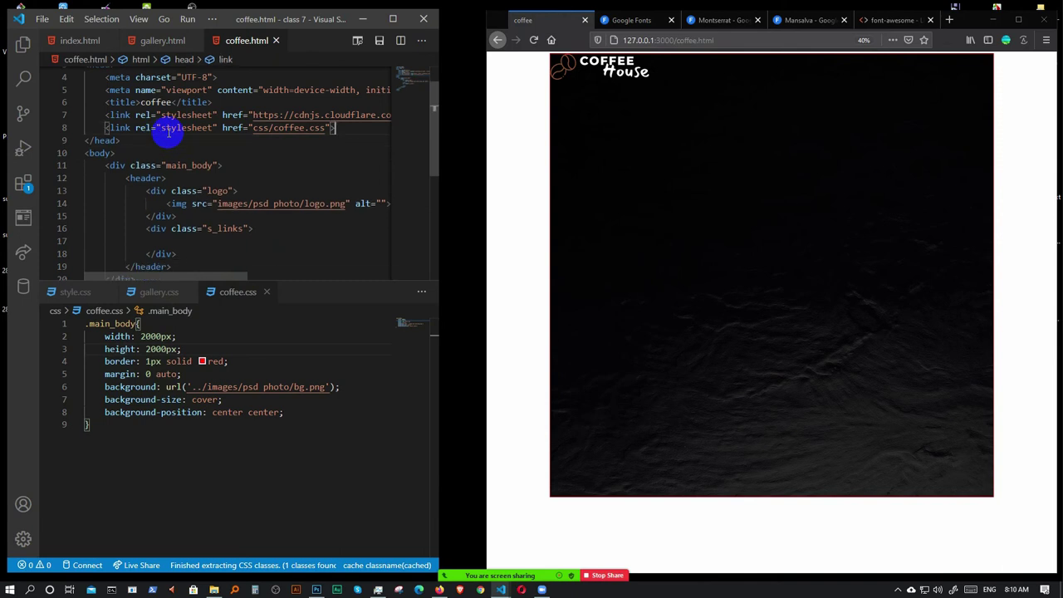
- Search the web for "fontawesome 4 icon cheetshit" in the cdnjs tab and open the Font Awesome 4.7.0 cheatsheet
{"action": "left_click", "coordinate": [885, 23]}
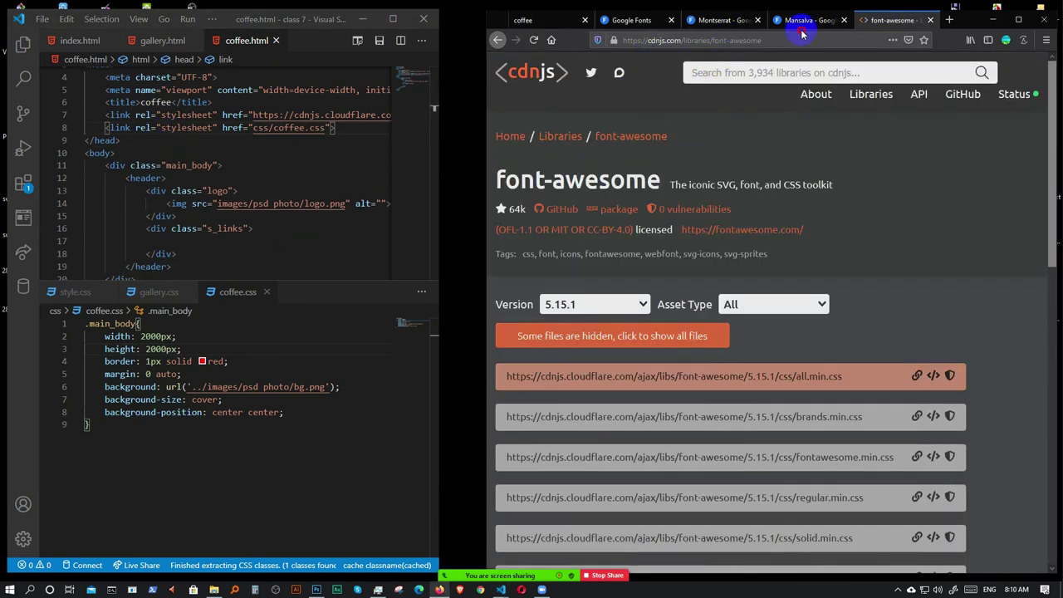
{"action": "left_click", "coordinate": [781, 41]}
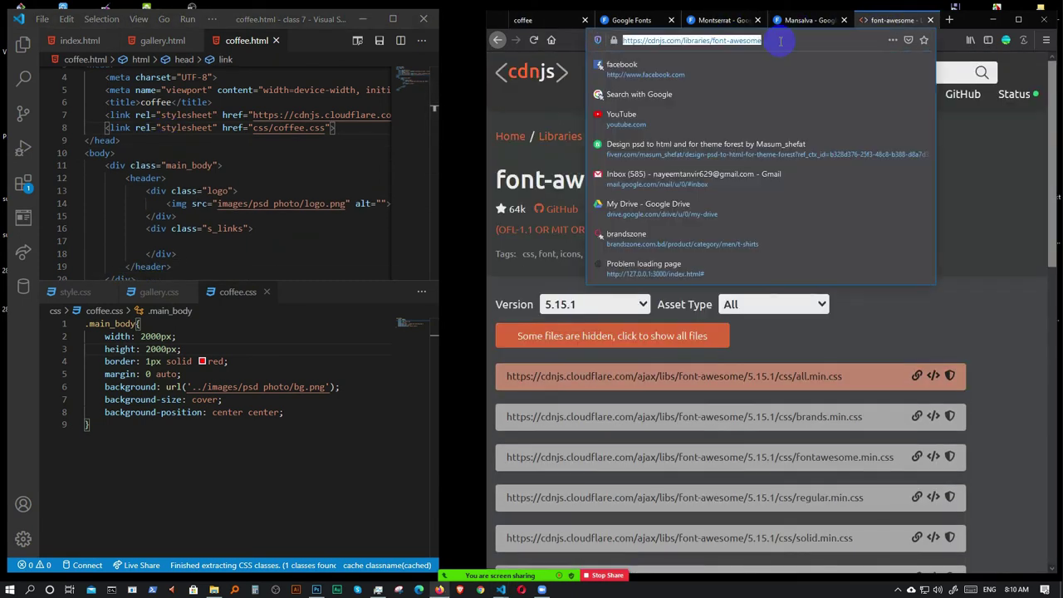
{"action": "type", "text": "fonto"}
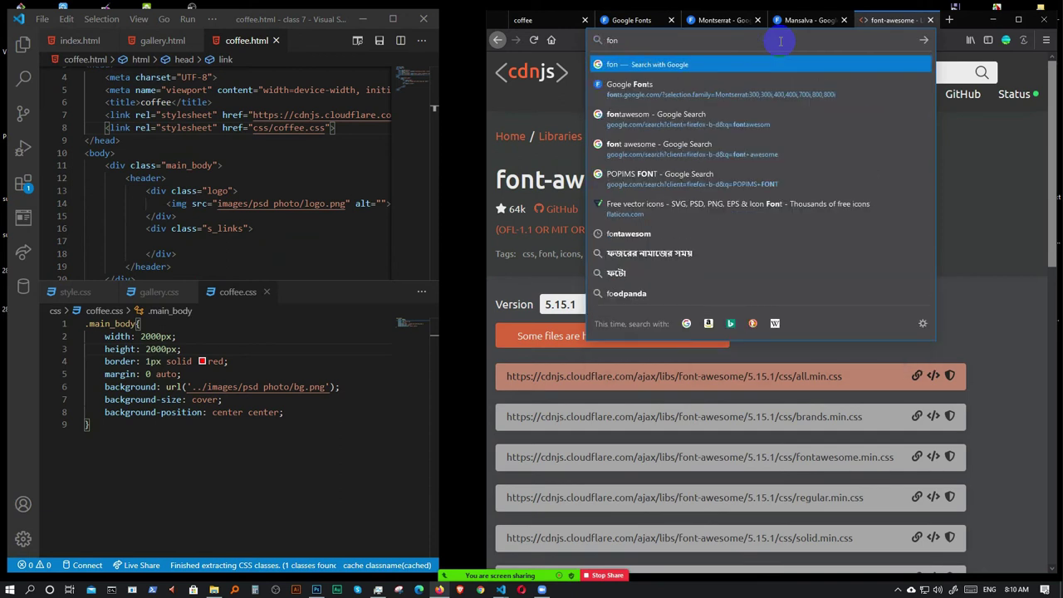
{"action": "key", "text": "BackSpace"}
{"action": "type", "text": "awe"}
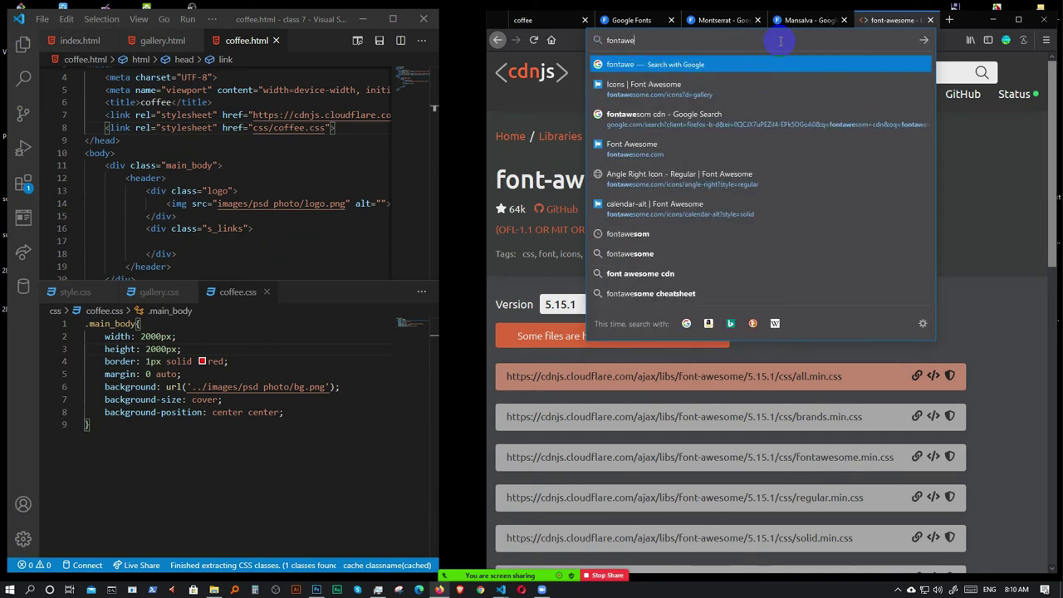
{"action": "type", "text": "some f"}
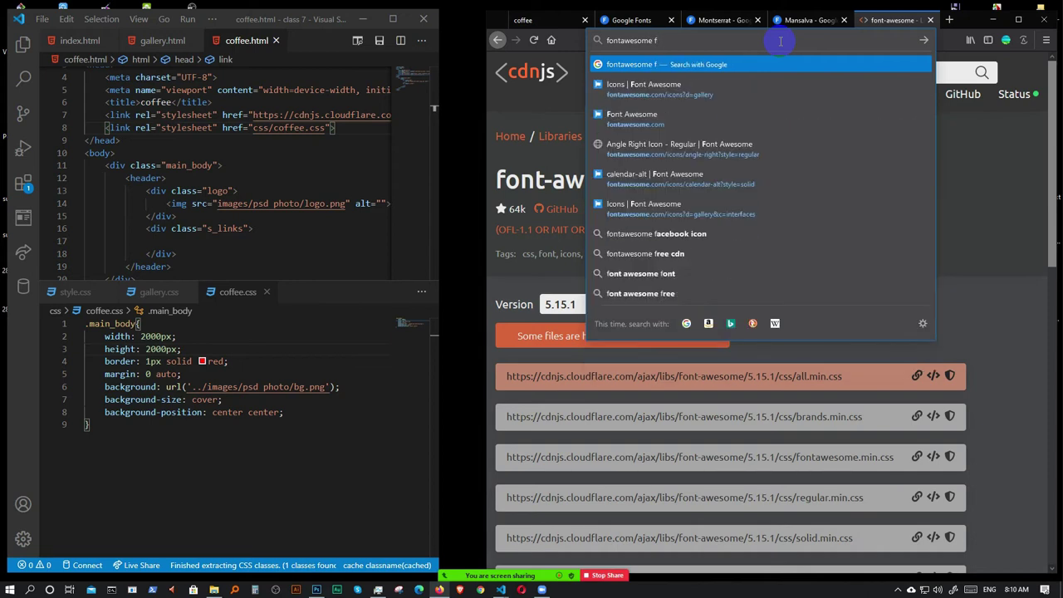
{"action": "key", "text": "BackSpace"}
{"action": "type", "text": "4 icon"}
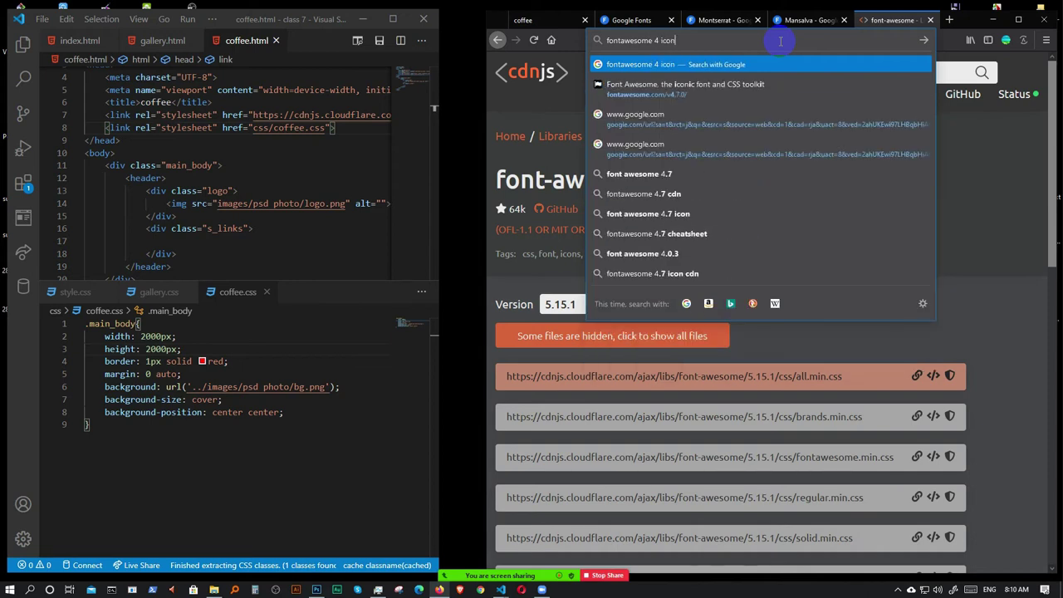
{"action": "type", "text": "ch"}
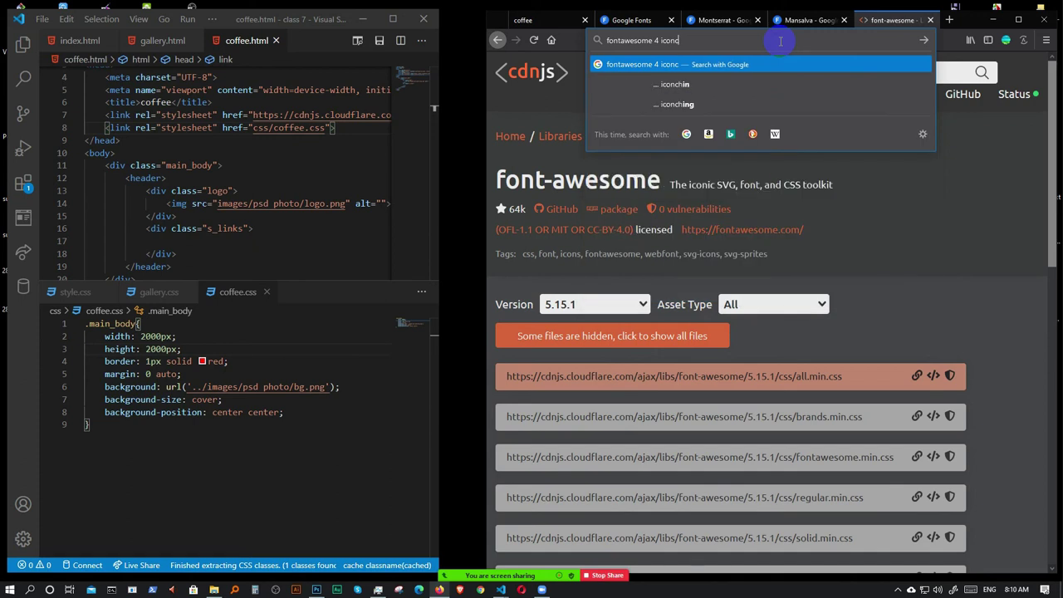
{"action": "key", "text": "BackSpace"}
{"action": "key", "text": "BackSpace"}
{"action": "type", "text": "cheet"}
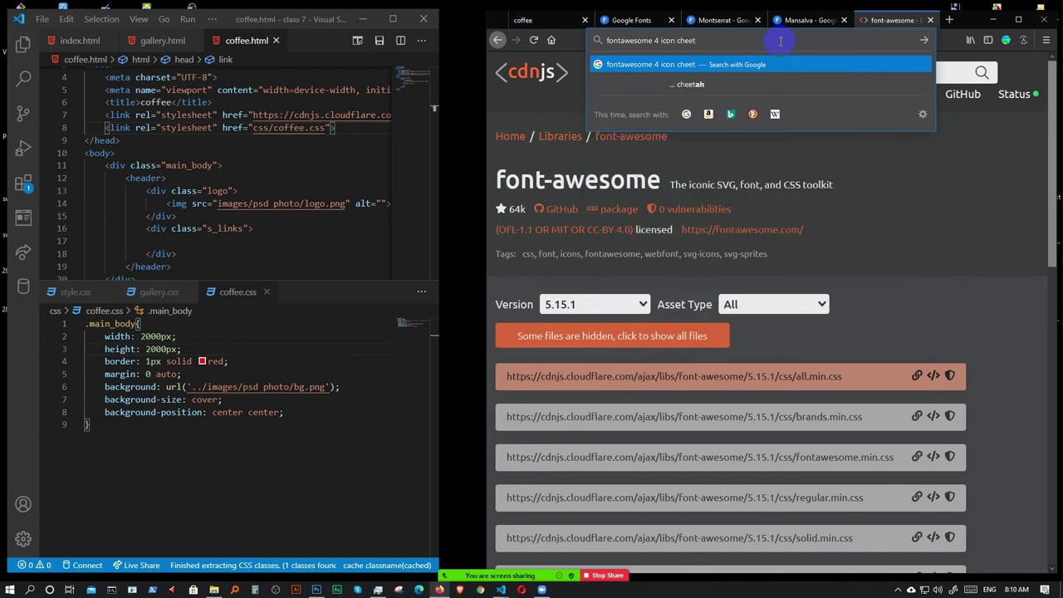
{"action": "type", "text": "shit"}
{"action": "key", "text": "Return"}
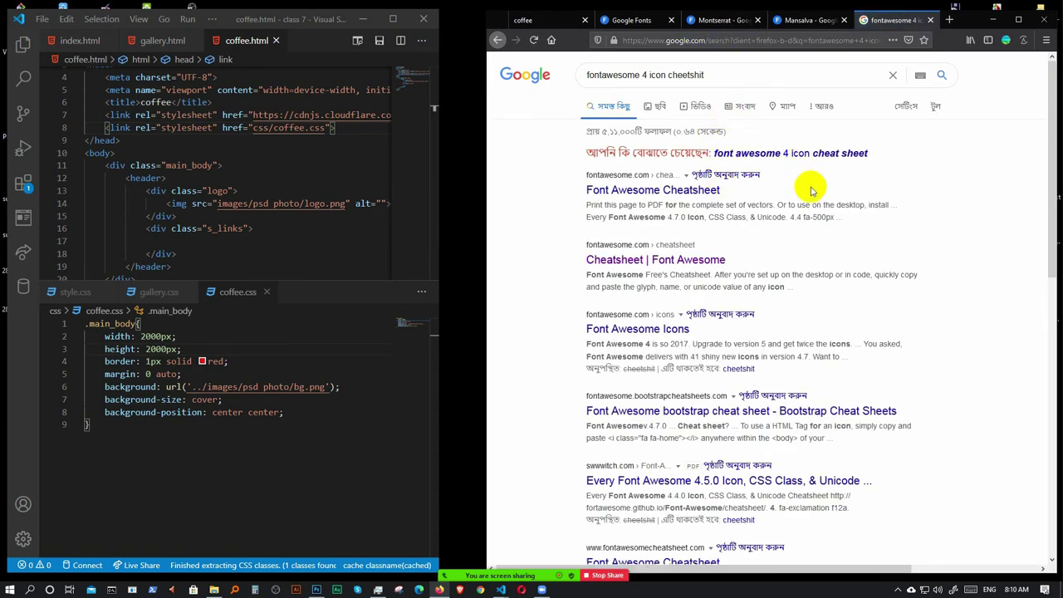
{"action": "left_click", "coordinate": [680, 196]}
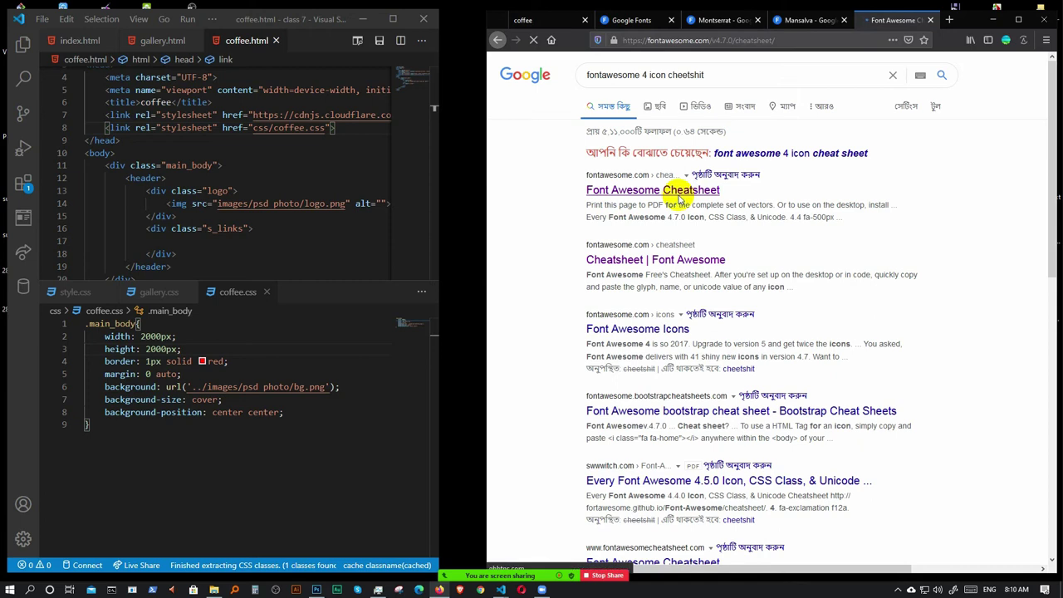
{"action": "scroll", "coordinate": [623, 212], "scroll_direction": "down", "scroll_amount": 3}
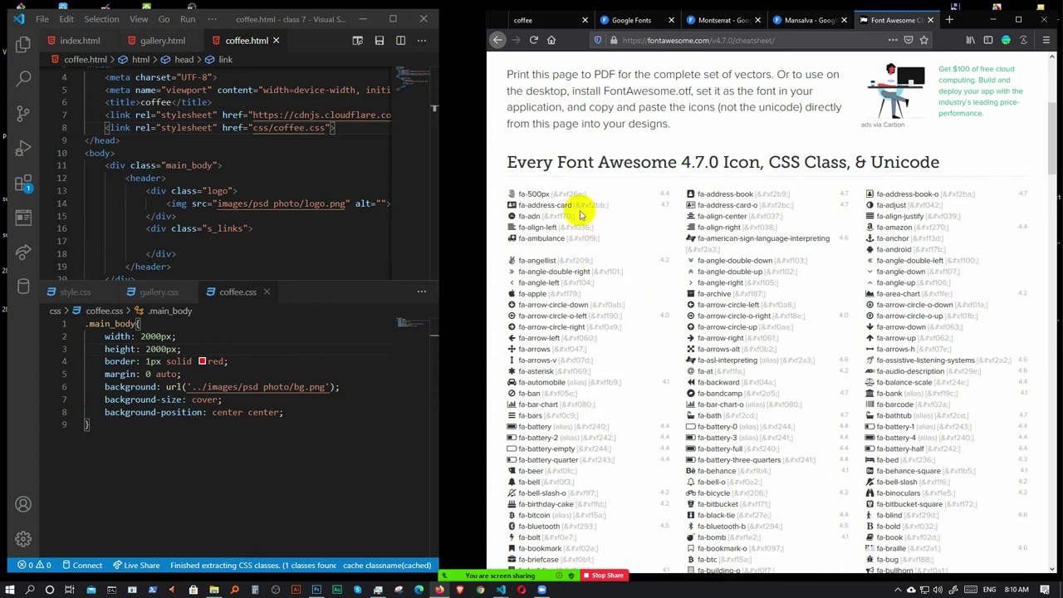
- Return to the coffee page preview and check the poster's social media icons in Photoshop
{"action": "left_click", "coordinate": [547, 21]}
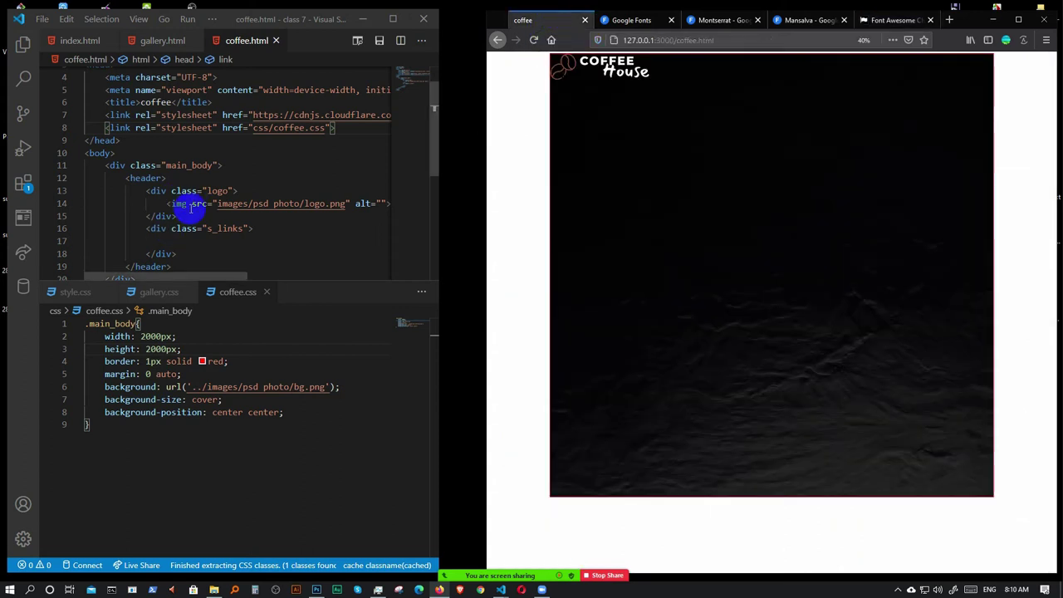
{"action": "scroll", "coordinate": [190, 208], "scroll_direction": "down", "scroll_amount": 2}
{"action": "left_click", "coordinate": [207, 174]}
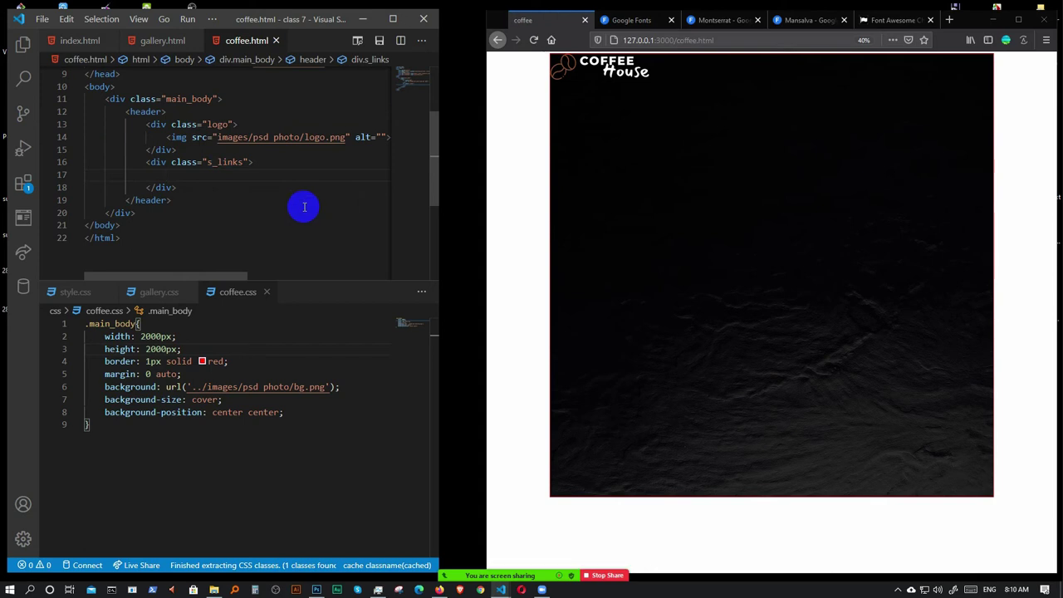
{"action": "left_click", "coordinate": [316, 590]}
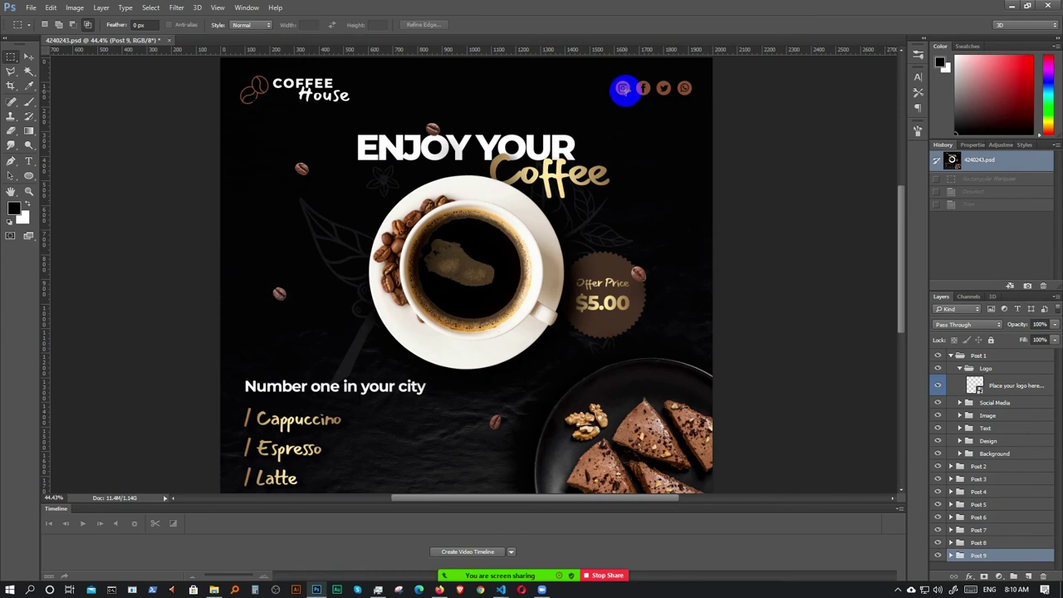
{"action": "left_click", "coordinate": [1012, 9]}
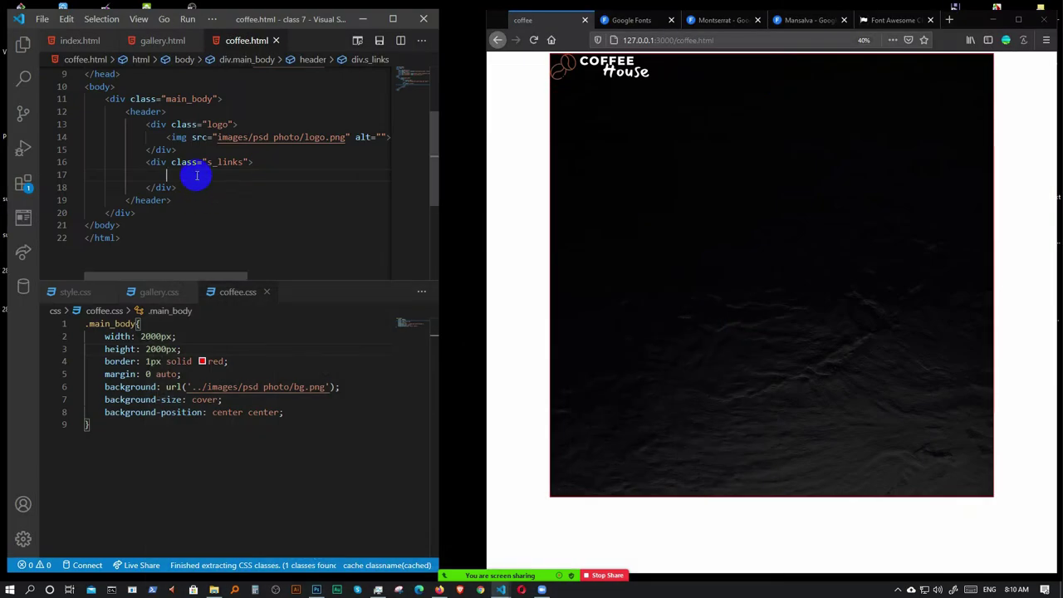
- Add an unordered list inside the s_links div with one list item containing a link with href "#"
{"action": "type", "text": "ul"}
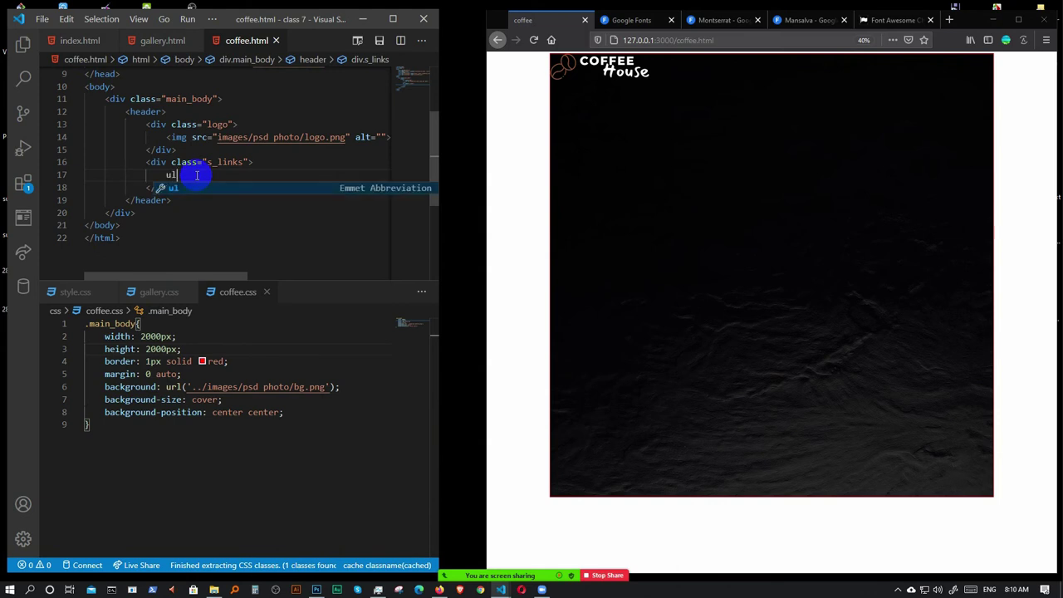
{"action": "key", "text": "Tab"}
{"action": "key", "text": "Return"}
{"action": "type", "text": "li"}
{"action": "key", "text": "Tab"}
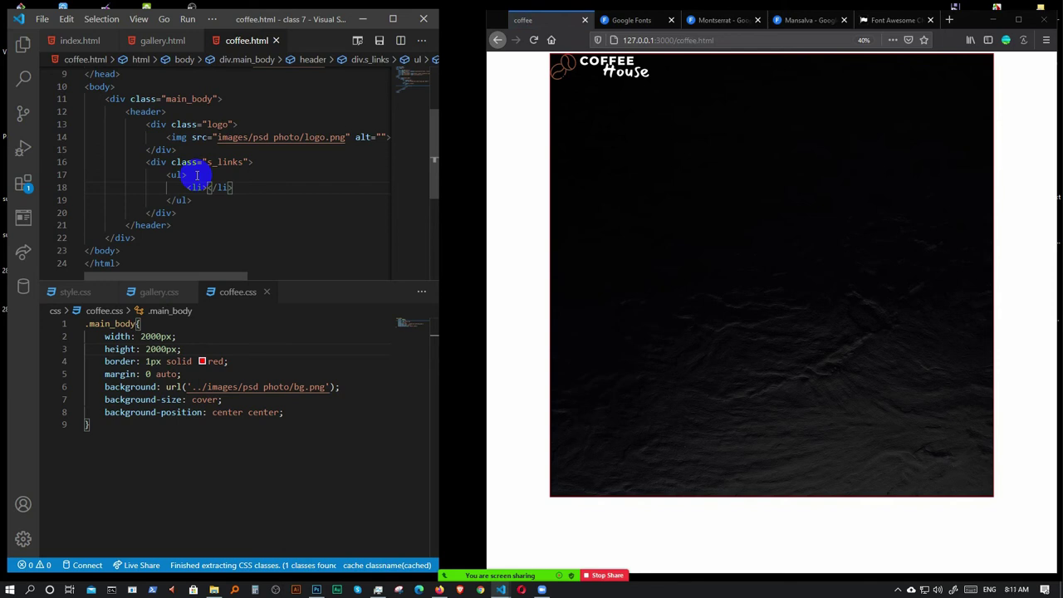
{"action": "type", "text": "a"}
{"action": "key", "text": "Tab"}
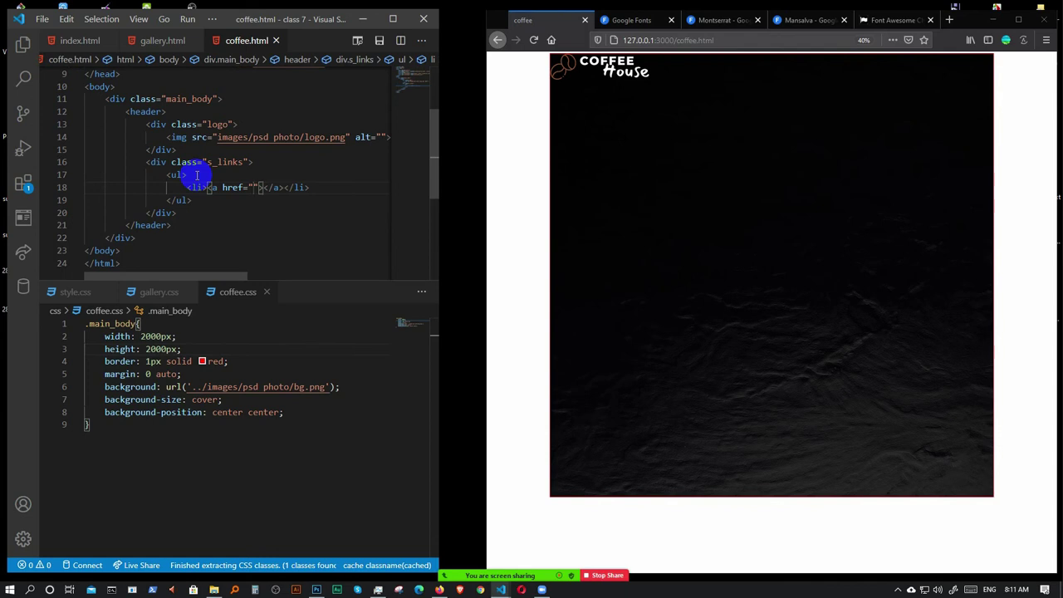
{"action": "type", "text": "#"}
{"action": "key", "text": "Tab"}
- Insert an i element with the class "fa" inside the list item's link
{"action": "type", "text": "i"}
{"action": "key", "text": "Tab"}
{"action": "key", "text": "Left"}
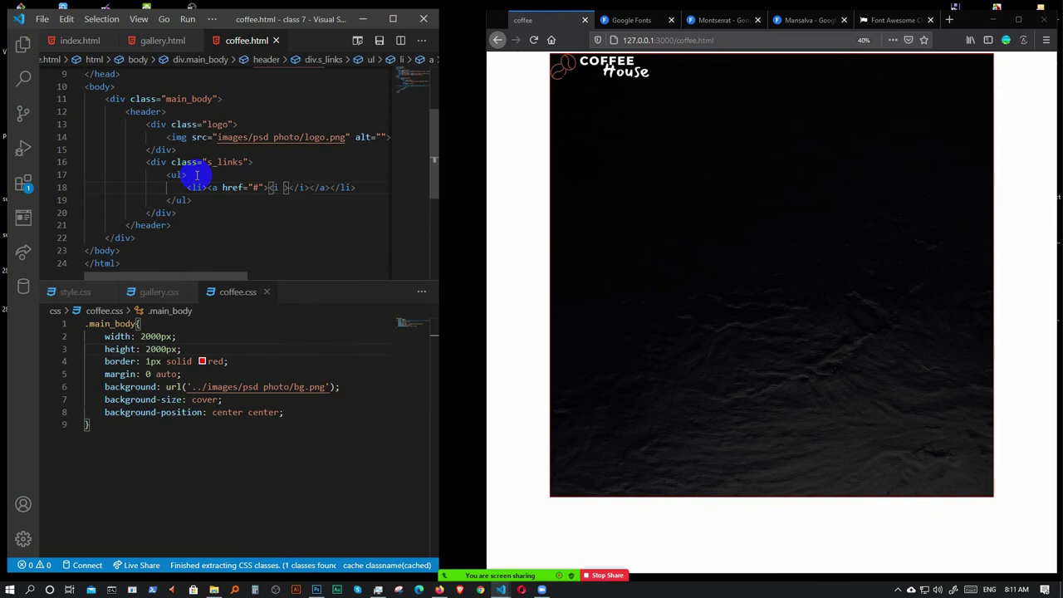
{"action": "type", "text": "c"}
{"action": "key", "text": "Tab"}
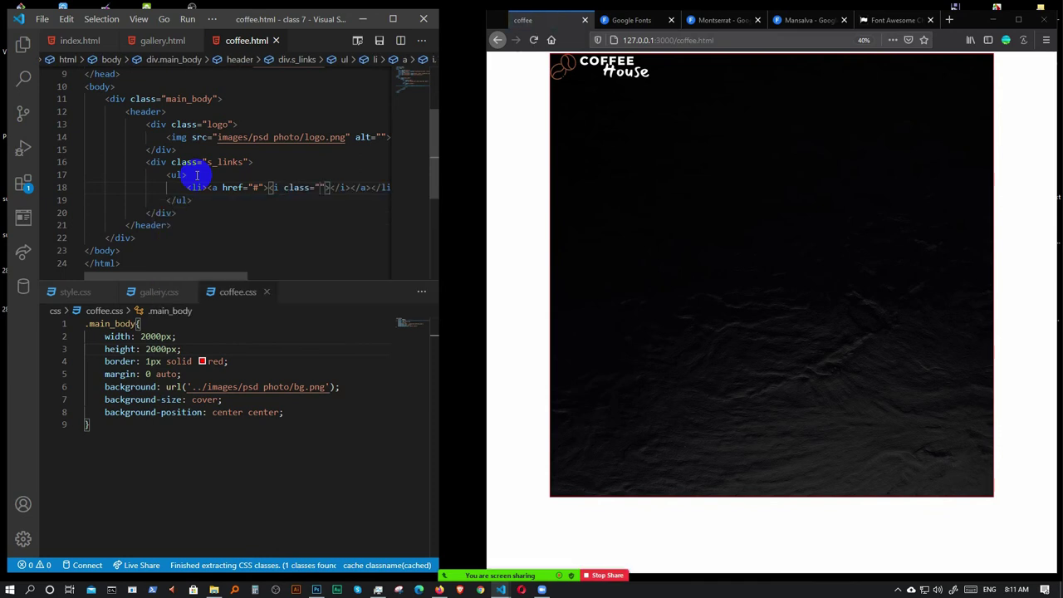
{"action": "scroll", "coordinate": [147, 176], "scroll_direction": "right", "scroll_amount": 1}
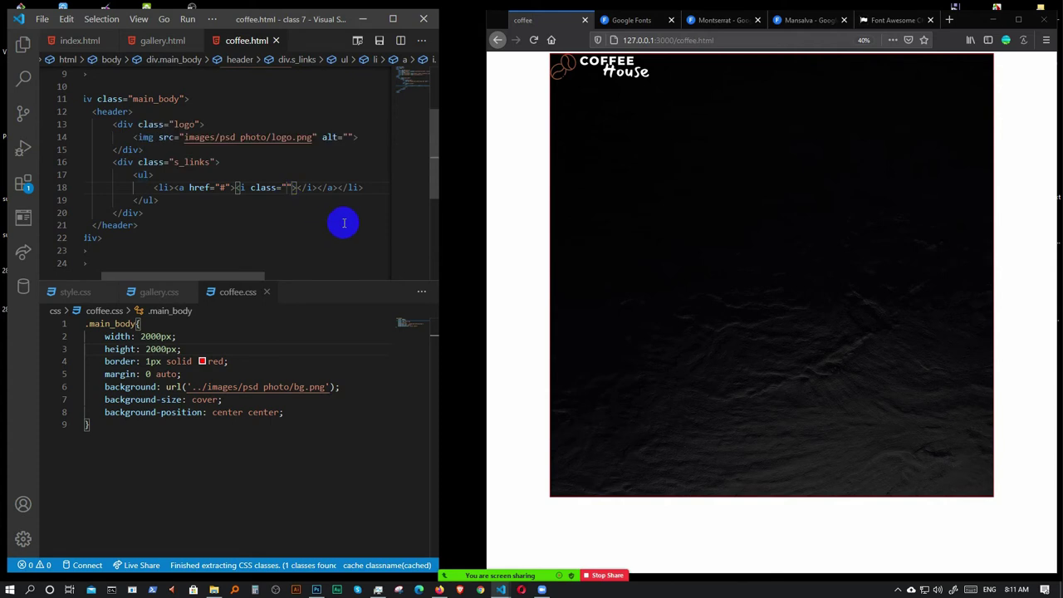
{"action": "type", "text": "fa"}
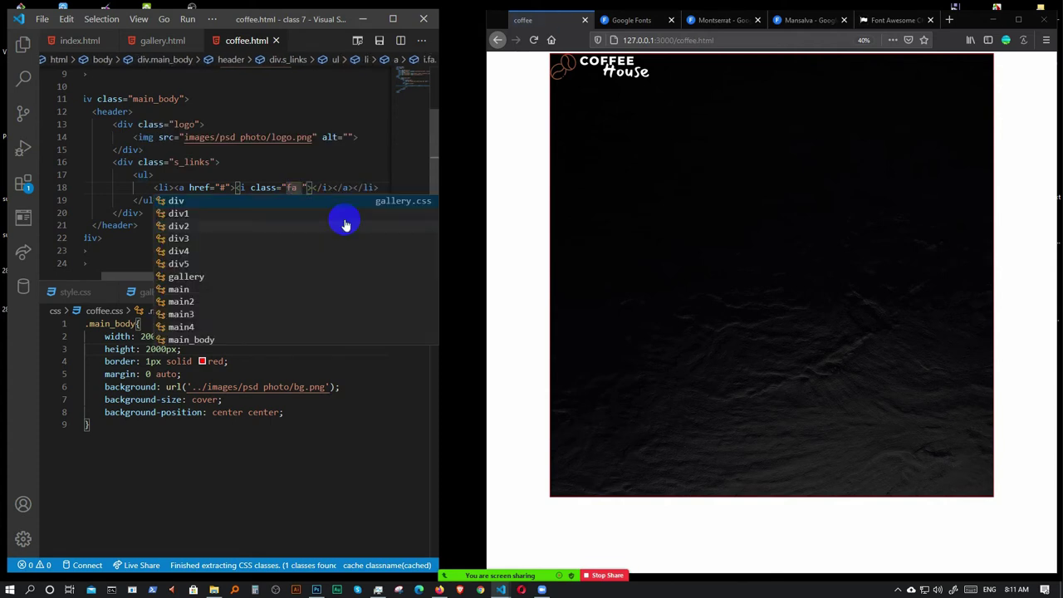
- Look through the Font Awesome 4.7.0 cheatsheet for the class names of the social media icons
{"action": "left_click", "coordinate": [895, 19]}
{"action": "scroll", "coordinate": [724, 340], "scroll_direction": "down", "scroll_amount": 5}
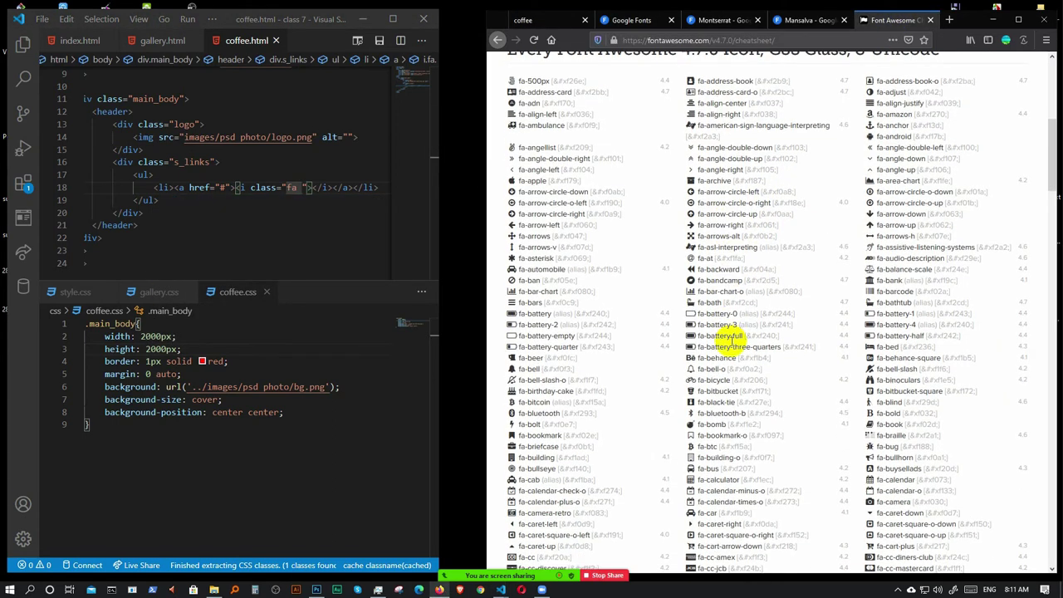
{"action": "scroll", "coordinate": [820, 386], "scroll_direction": "down", "scroll_amount": 15}
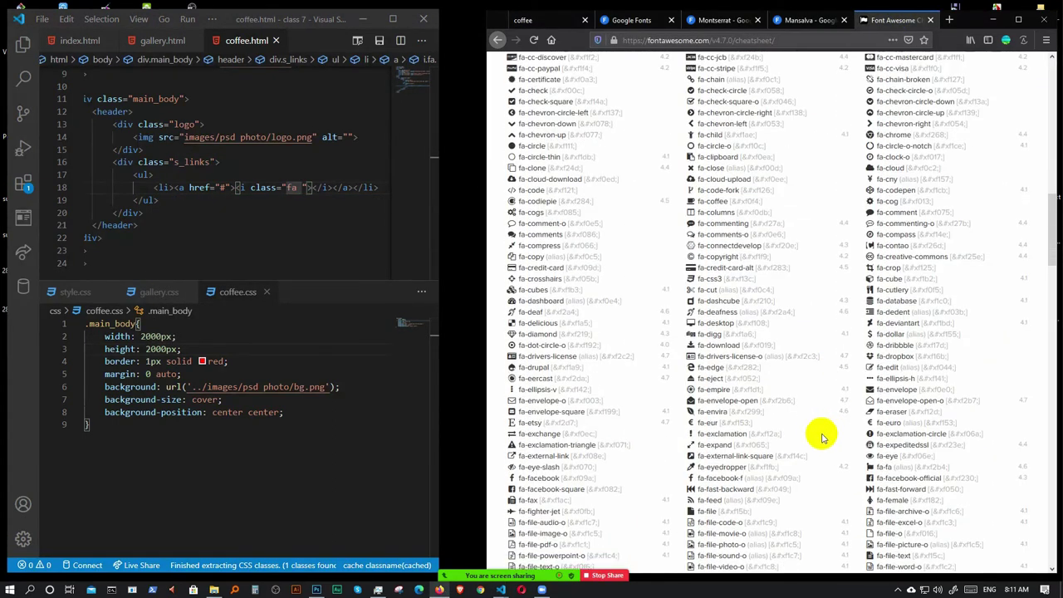
{"action": "scroll", "coordinate": [829, 432], "scroll_direction": "down", "scroll_amount": 4}
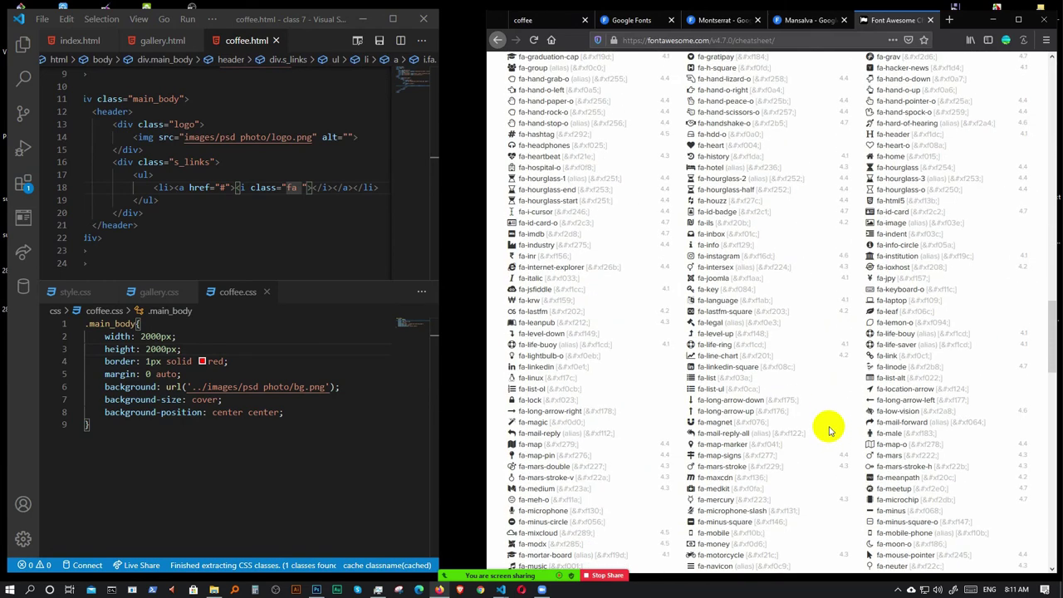
{"action": "scroll", "coordinate": [829, 430], "scroll_direction": "down", "scroll_amount": 15}
{"action": "scroll", "coordinate": [833, 451], "scroll_direction": "down", "scroll_amount": 6}
{"action": "scroll", "coordinate": [835, 447], "scroll_direction": "up", "scroll_amount": 20}
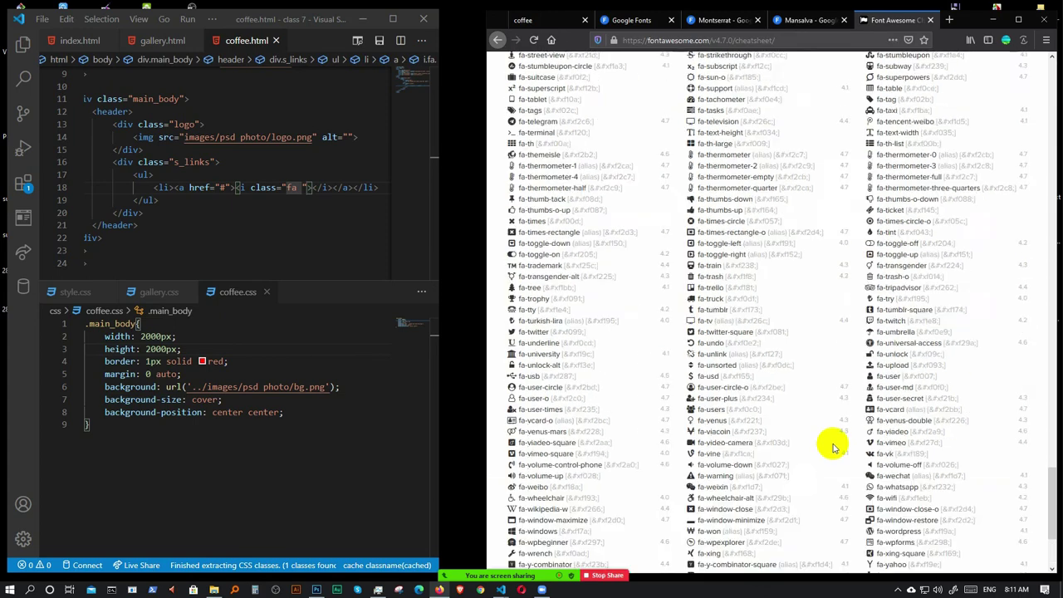
{"action": "scroll", "coordinate": [837, 446], "scroll_direction": "up", "scroll_amount": 6}
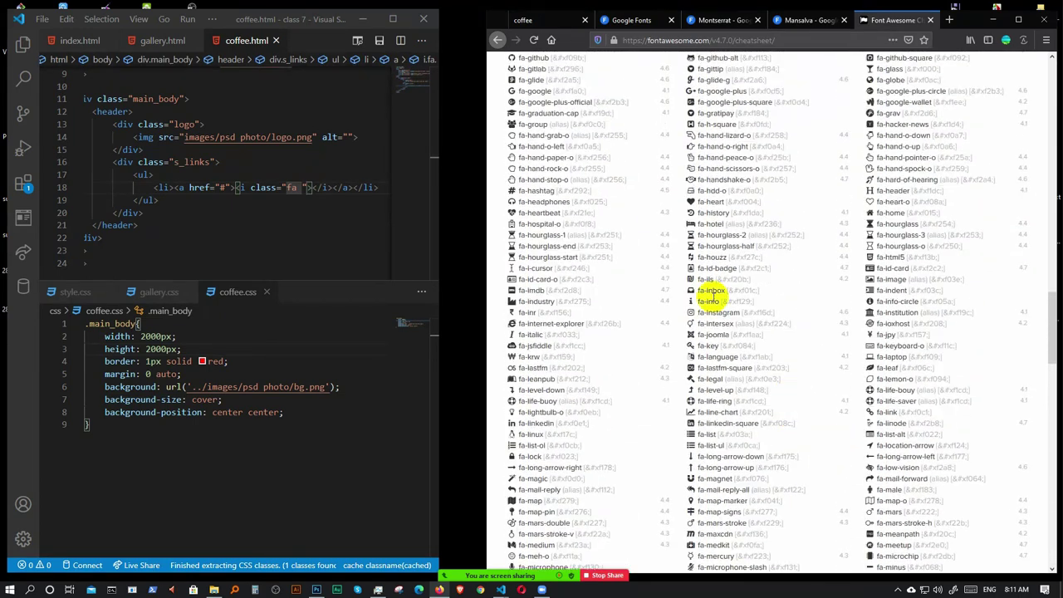
{"action": "scroll", "coordinate": [554, 95], "scroll_direction": "up", "scroll_amount": 1}
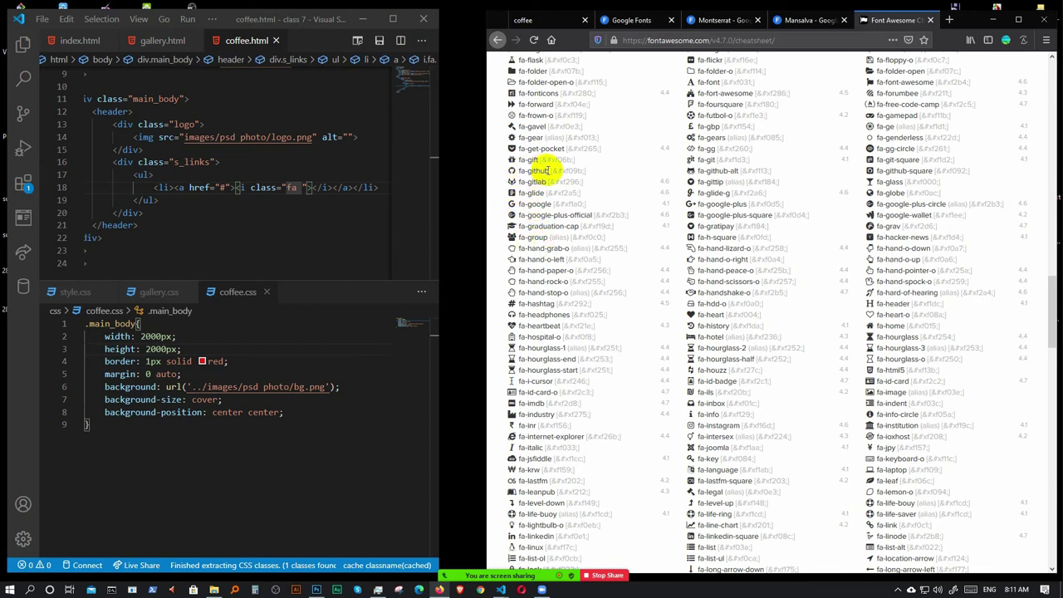
{"action": "scroll", "coordinate": [540, 167], "scroll_direction": "up", "scroll_amount": 2}
{"action": "scroll", "coordinate": [548, 149], "scroll_direction": "up", "scroll_amount": 1}
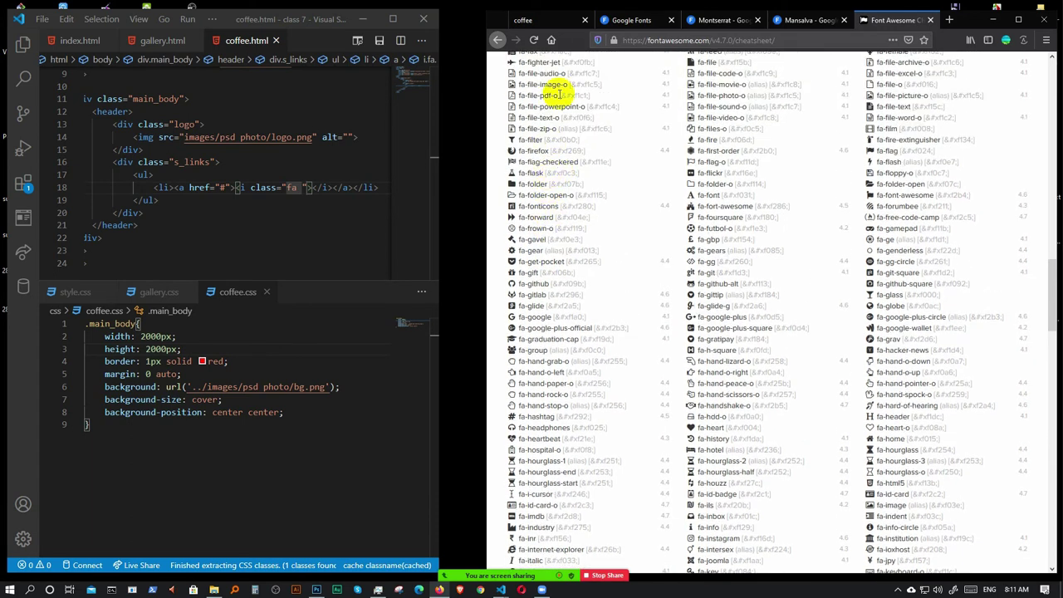
- Return to the coffee page preview and add "facebook-f" after "fa" in the i element's class in coffee.html
{"action": "left_click", "coordinate": [541, 22]}
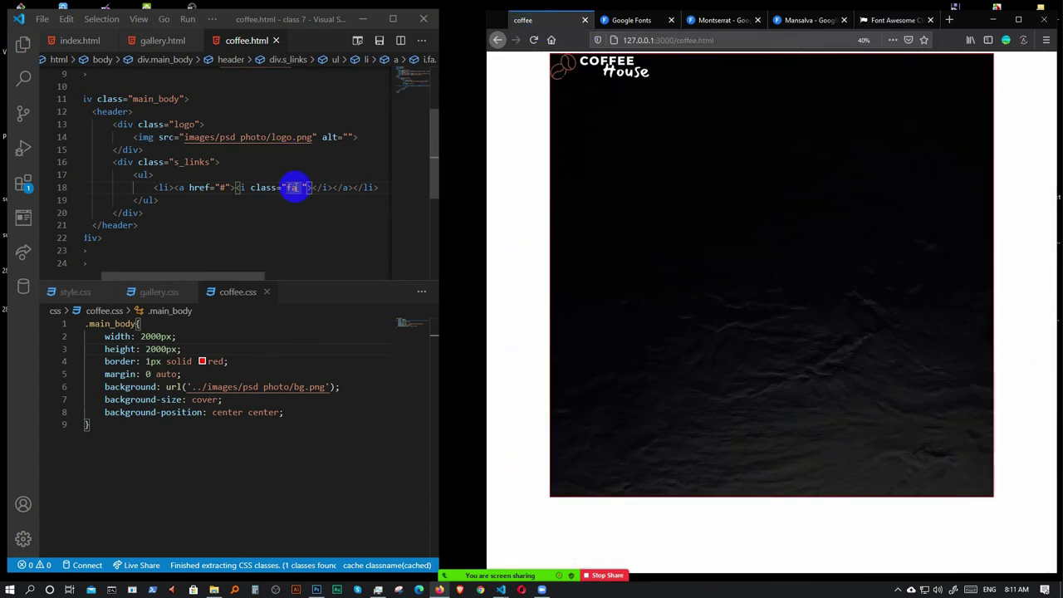
{"action": "left_click", "coordinate": [304, 188]}
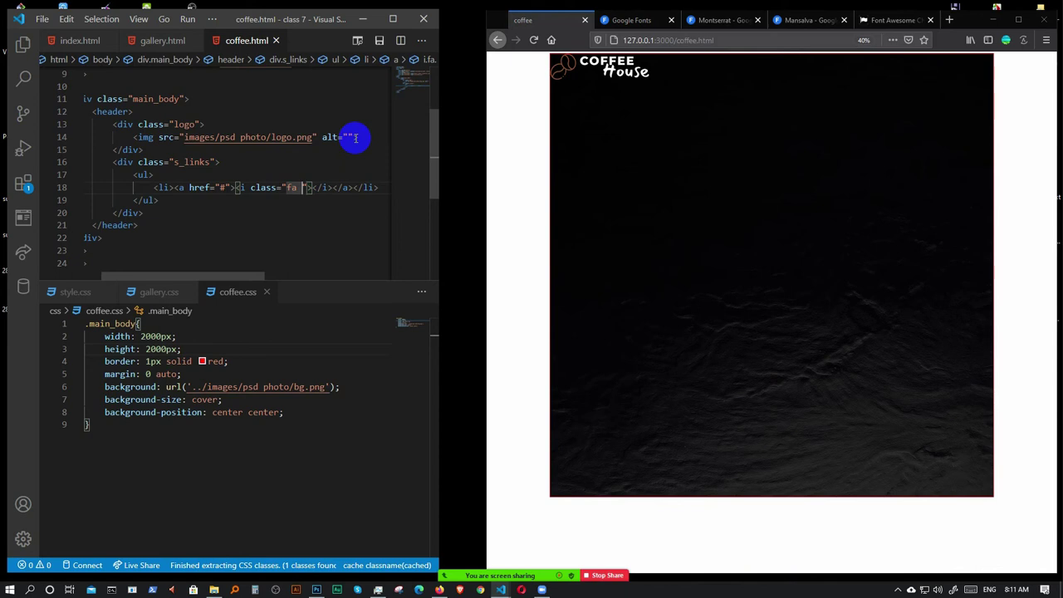
{"action": "type", "text": "facebook-f"}
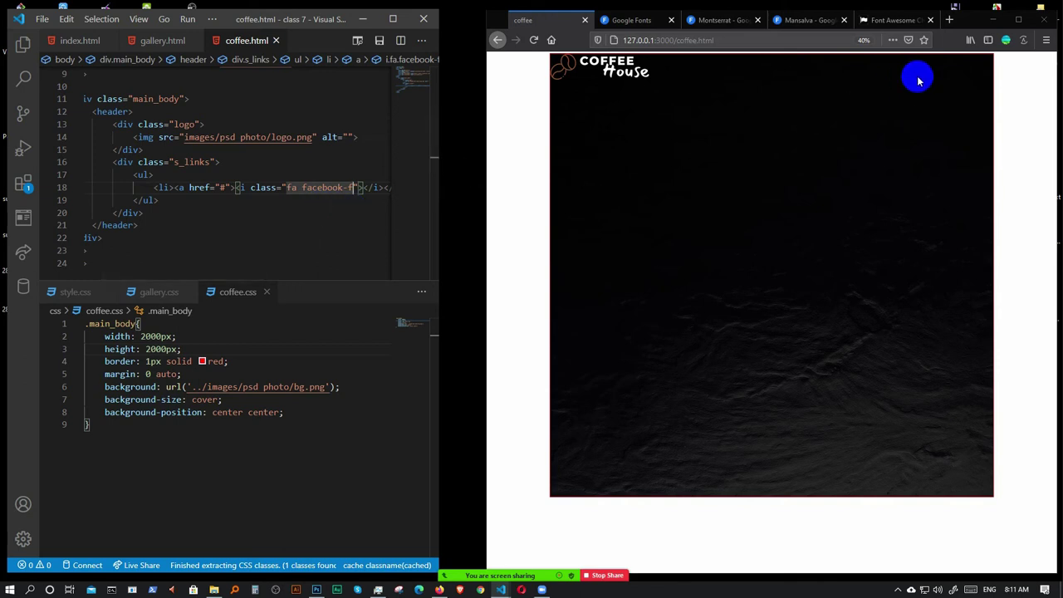
{"action": "left_click", "coordinate": [258, 212]}
{"action": "scroll", "coordinate": [326, 208], "scroll_direction": "right", "scroll_amount": 1}
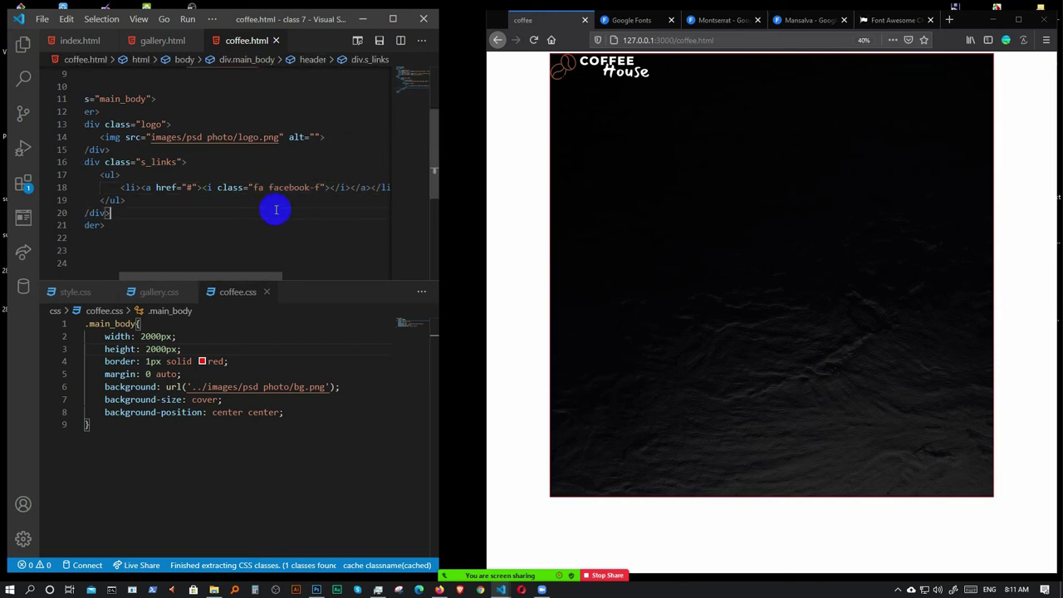
- Add the inline style "color:white;" to the Facebook icon's i element
{"action": "left_click", "coordinate": [329, 187]}
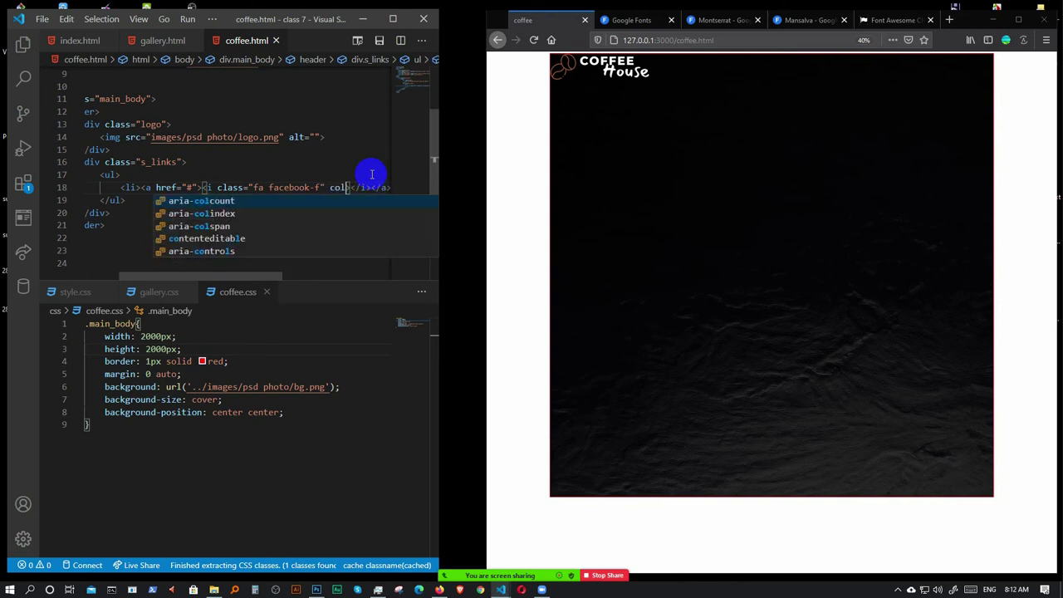
{"action": "type", "text": "sty"}
{"action": "key", "text": "Return"}
{"action": "type", "text": "color:"}
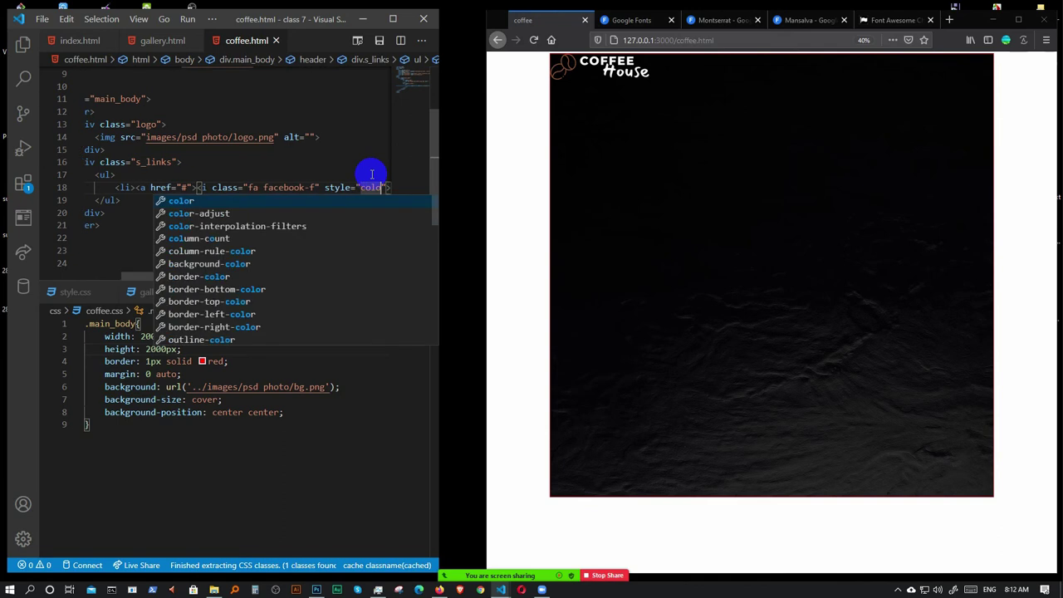
{"action": "type", "text": "whtie"}
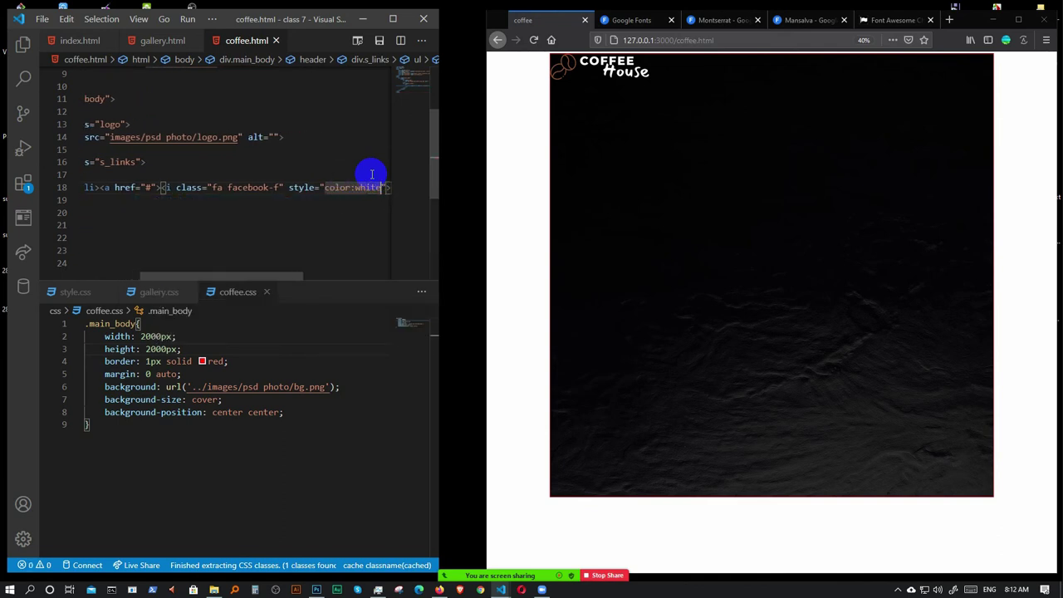
{"action": "type", "text": ";"}
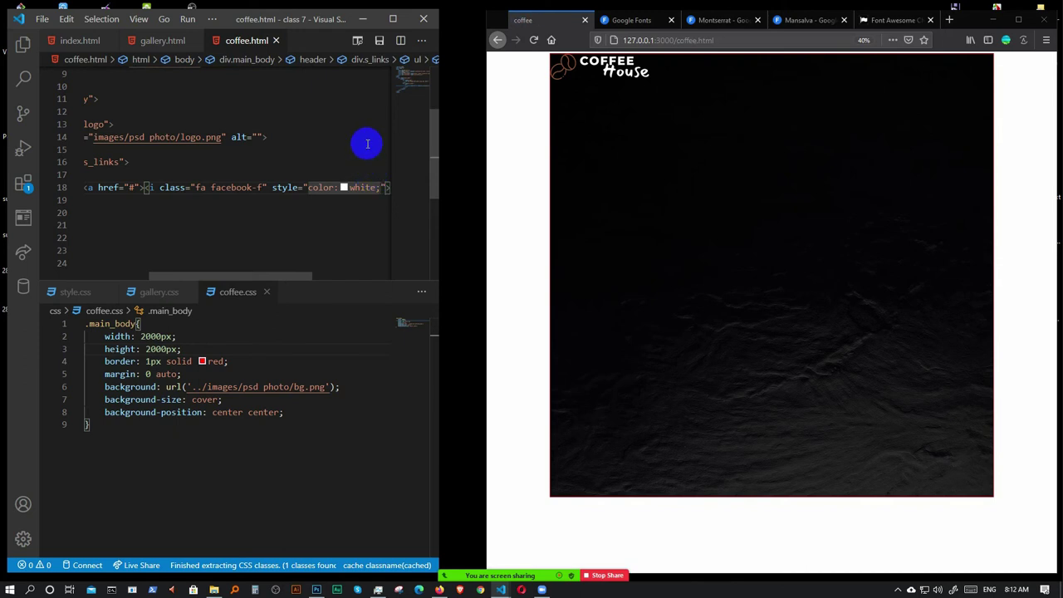
- Remove the inline style attribute from the Facebook icon's i element
{"action": "left_click_drag", "start_coordinate": [349, 187], "coordinate": [378, 186]}
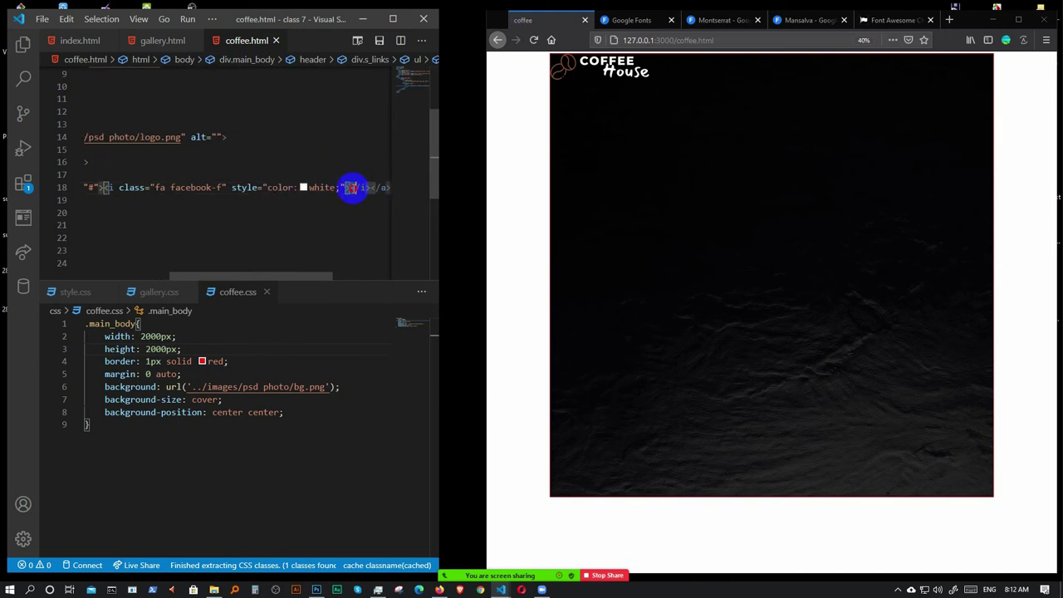
{"action": "left_click", "coordinate": [340, 187]}
{"action": "left_click_drag", "start_coordinate": [359, 184], "coordinate": [310, 190]}
{"action": "key", "text": "ctrl+x"}
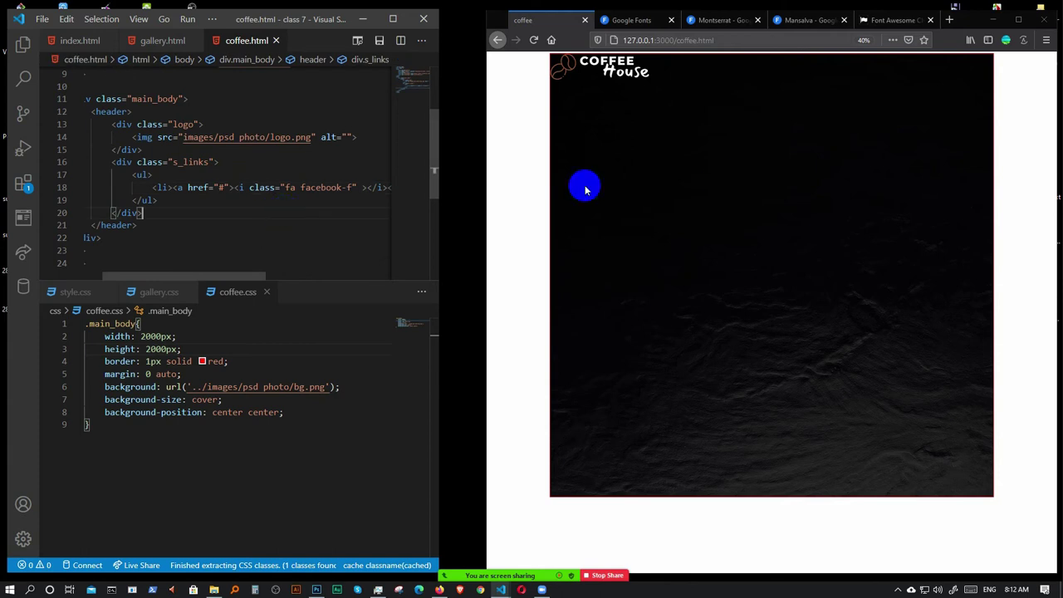
- Inspect the coffee page and expand the s_links list down to the Facebook icon's i element to examine its applied styles
{"action": "right_click", "coordinate": [563, 103]}
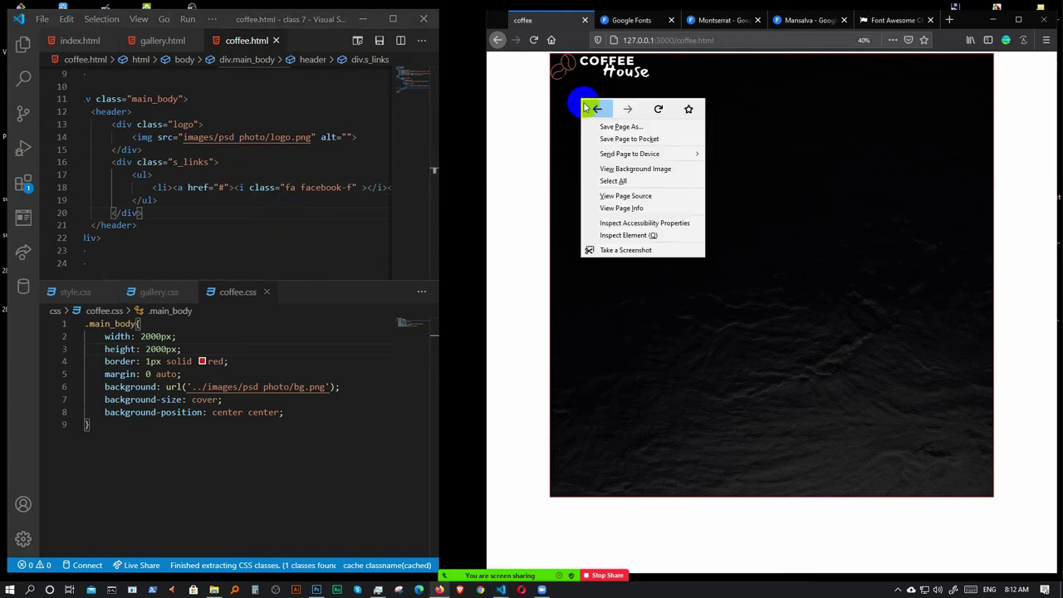
{"action": "left_click", "coordinate": [624, 236]}
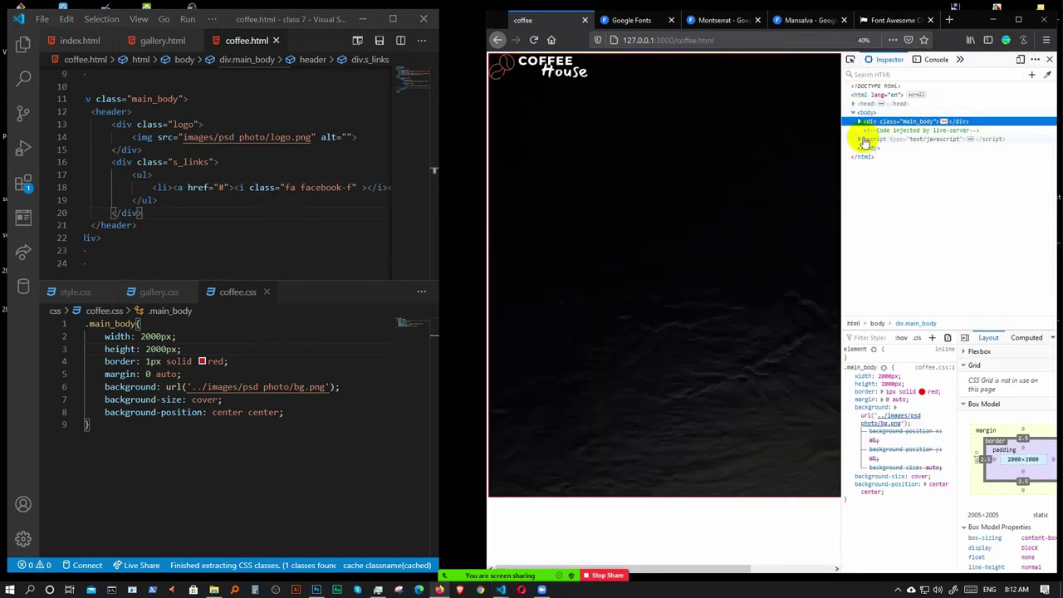
{"action": "left_click", "coordinate": [850, 61]}
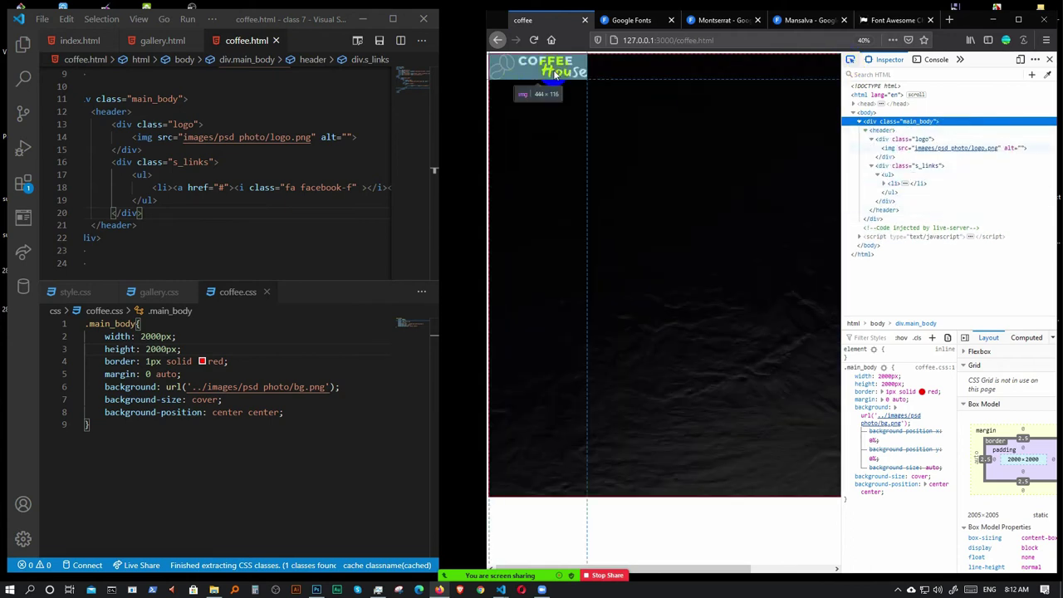
{"action": "left_click", "coordinate": [540, 70]}
{"action": "left_click", "coordinate": [884, 183]}
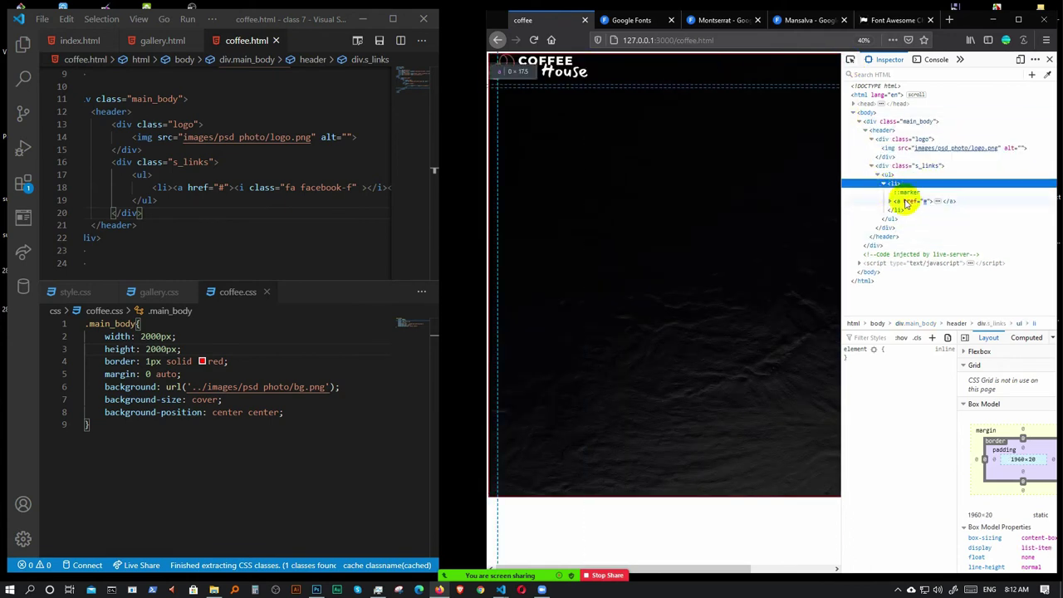
{"action": "left_click", "coordinate": [886, 201]}
{"action": "left_click", "coordinate": [890, 201]}
{"action": "left_click", "coordinate": [909, 211]}
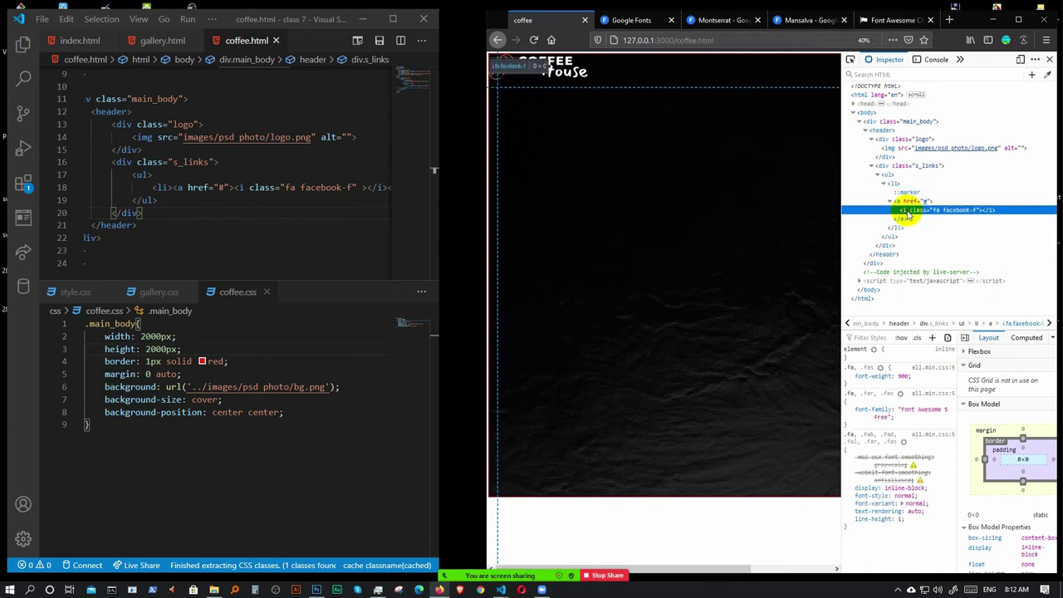
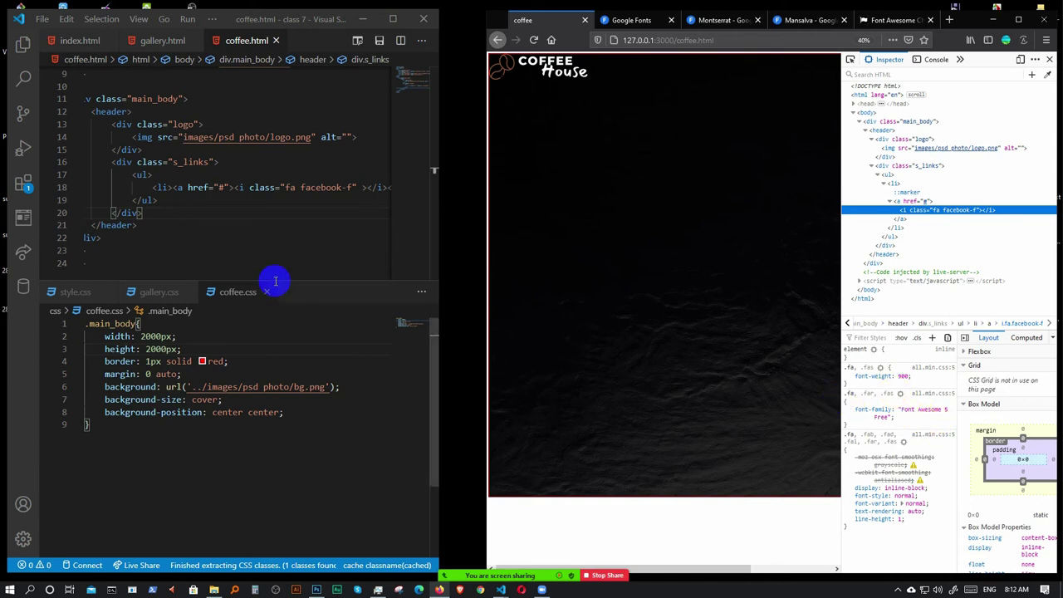
- Try the class "fas" in place of "fa" on the Facebook icon
{"action": "left_click", "coordinate": [296, 187]}
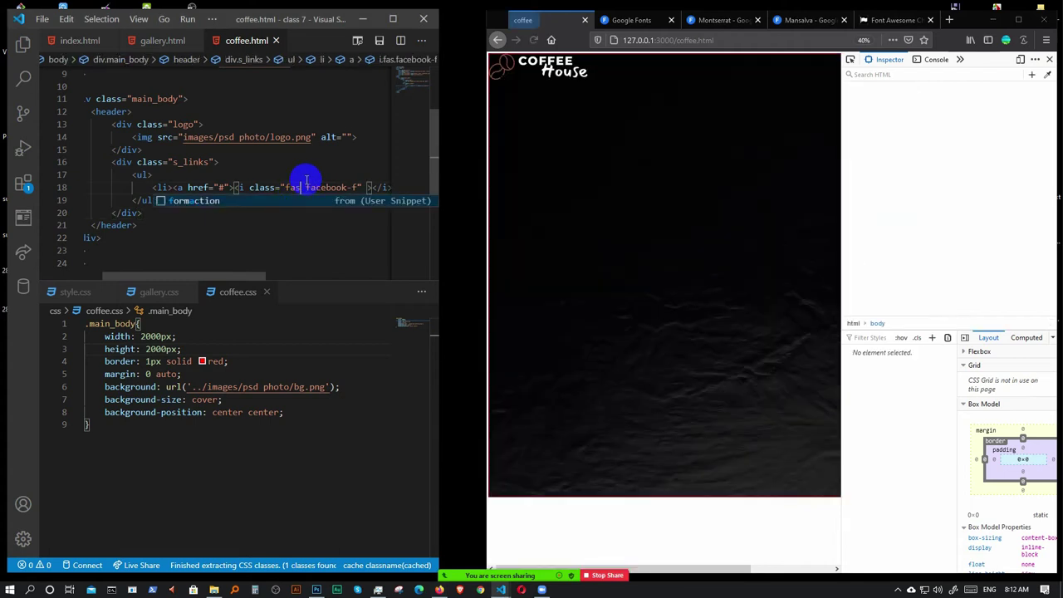
{"action": "type", "text": "fas"}
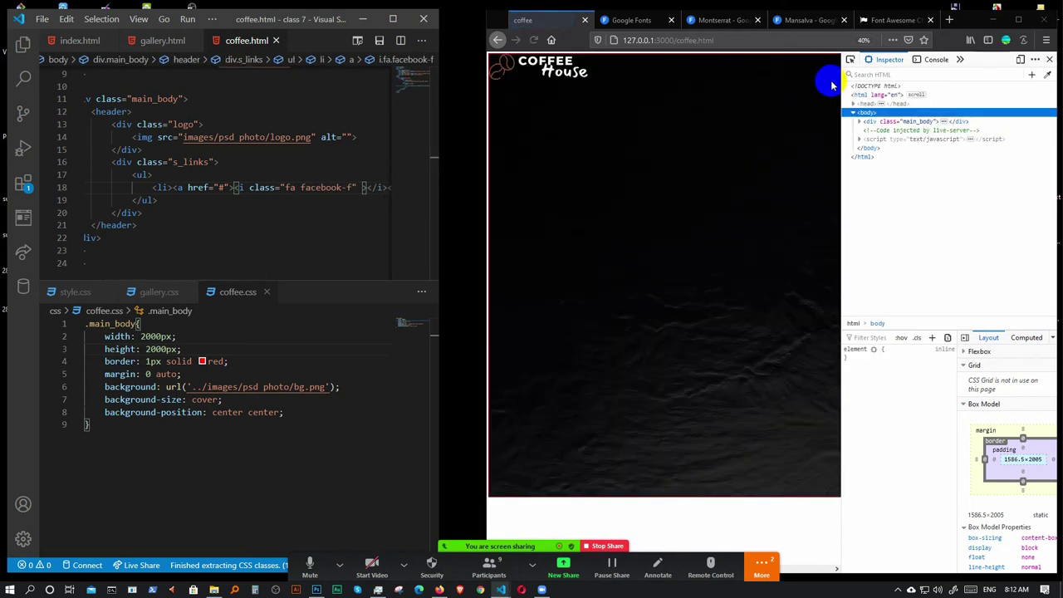
- Expand the s_links list item and its link in the inspector again and check the i element's rules
{"action": "left_click", "coordinate": [852, 62]}
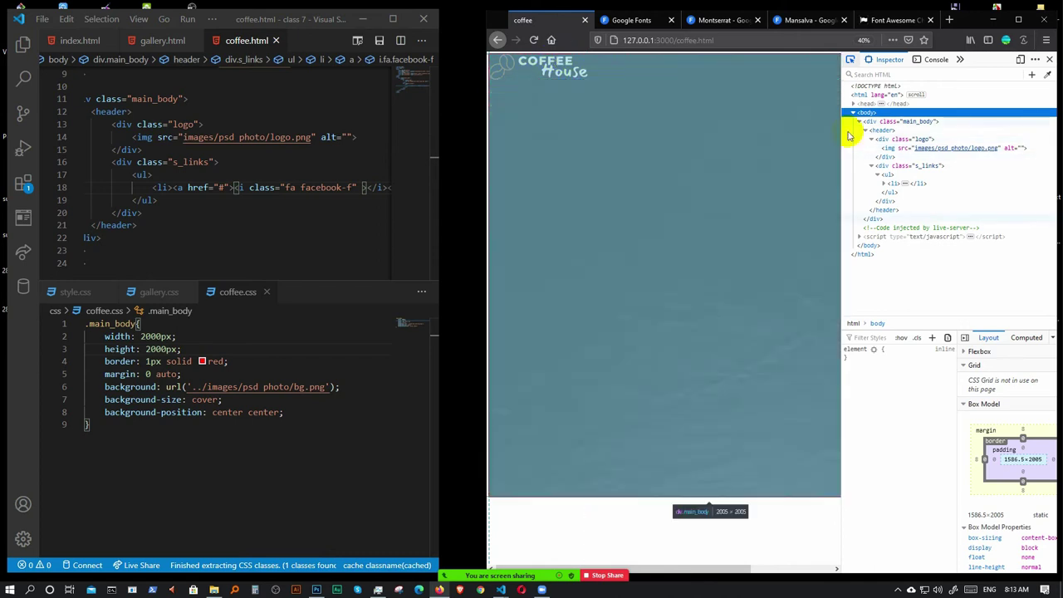
{"action": "left_click", "coordinate": [886, 182]}
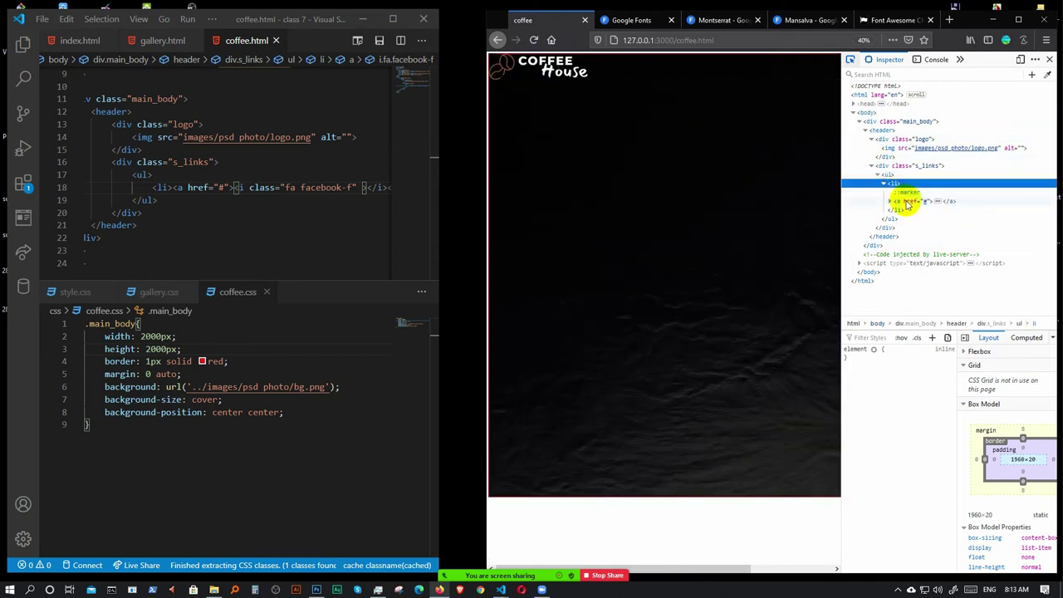
{"action": "left_click", "coordinate": [889, 201]}
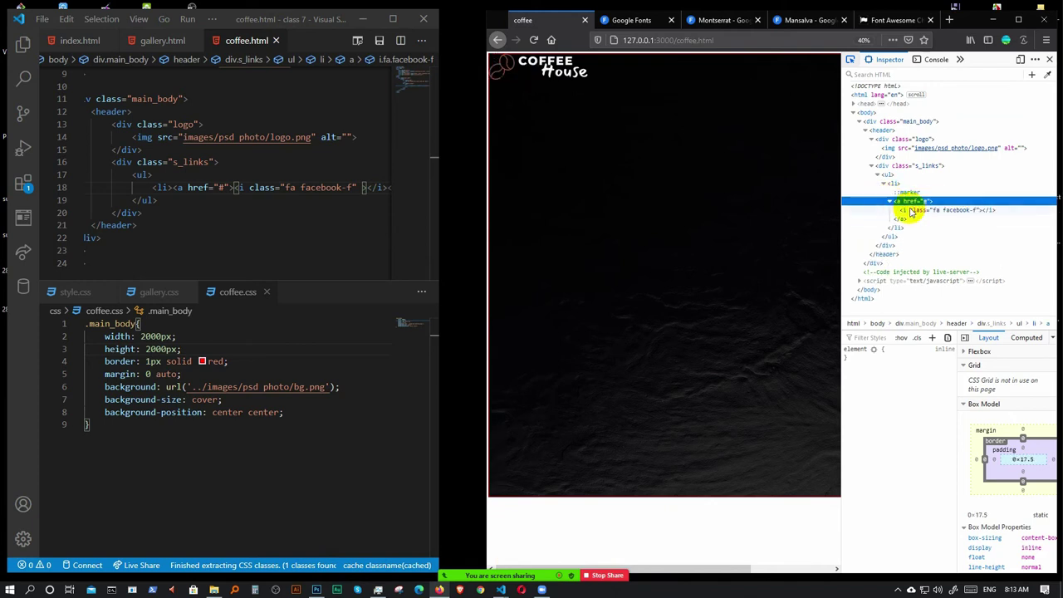
{"action": "left_click", "coordinate": [911, 213]}
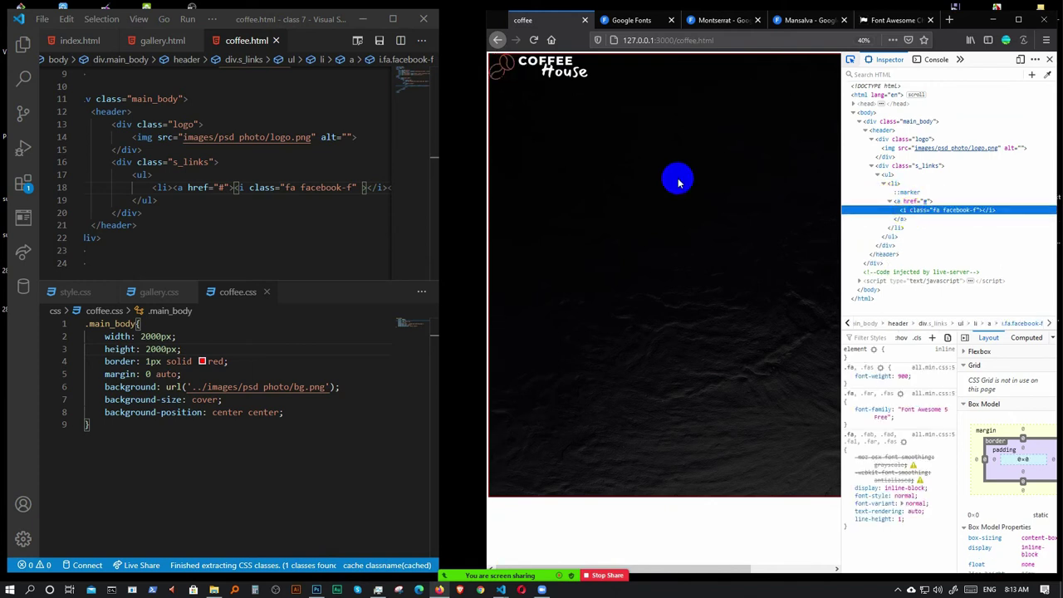
- Go back from the cheatsheet to the cdnjs font-awesome library page and look through its file links
{"action": "left_click", "coordinate": [889, 20]}
{"action": "left_click", "coordinate": [496, 40]}
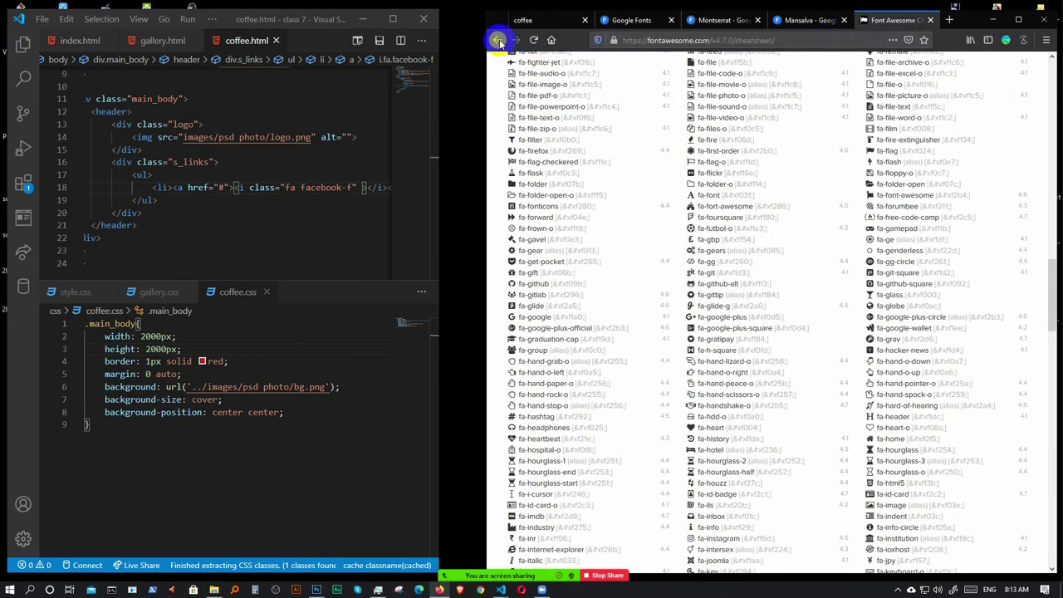
{"action": "left_click", "coordinate": [497, 41]}
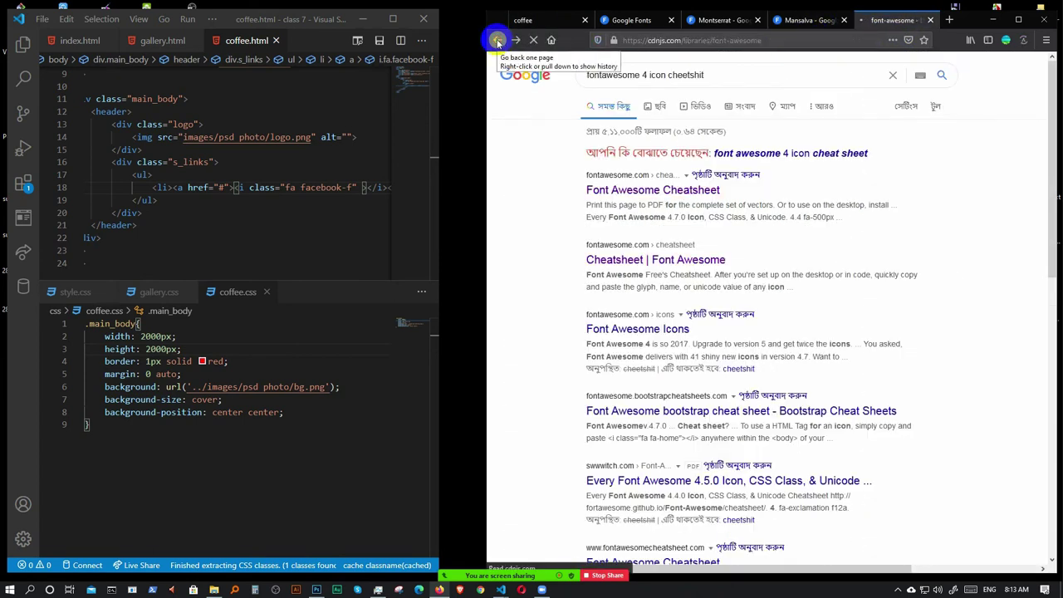
{"action": "scroll", "coordinate": [790, 268], "scroll_direction": "down", "scroll_amount": 2}
{"action": "scroll", "coordinate": [814, 276], "scroll_direction": "down", "scroll_amount": 5}
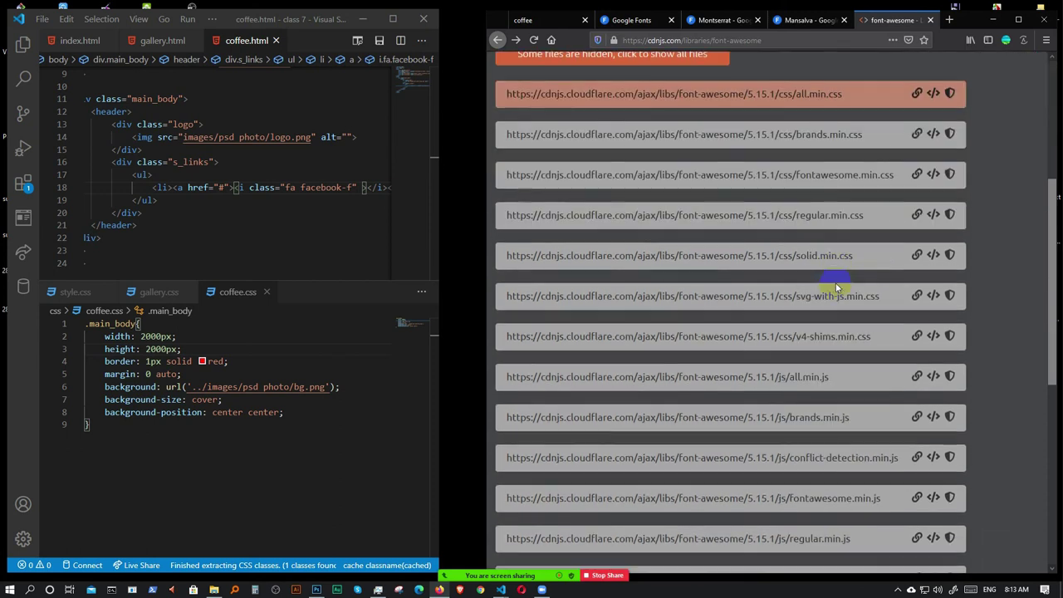
{"action": "scroll", "coordinate": [835, 284], "scroll_direction": "down", "scroll_amount": 3}
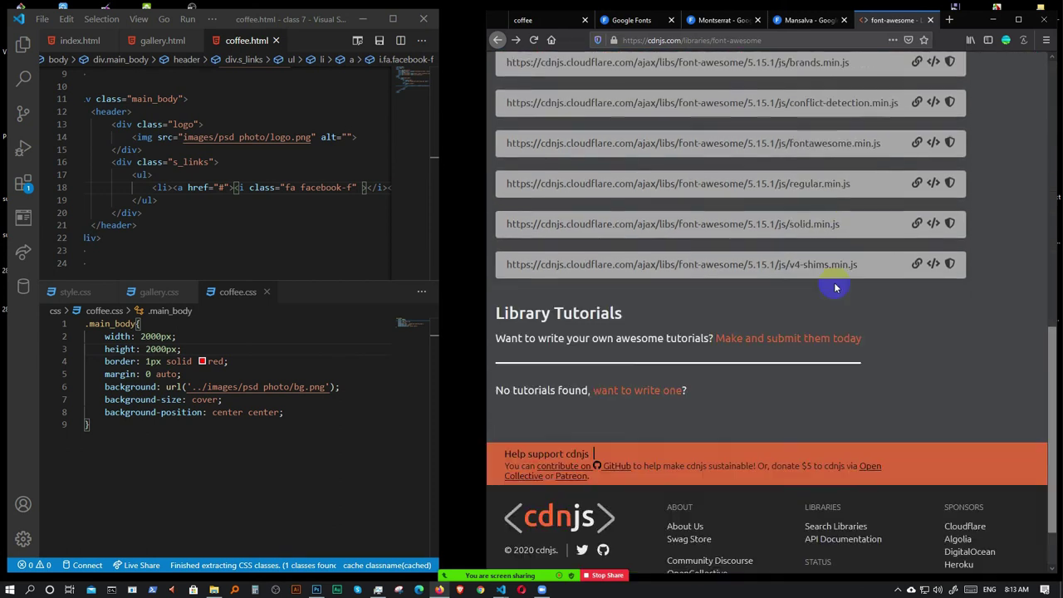
{"action": "scroll", "coordinate": [838, 283], "scroll_direction": "up", "scroll_amount": 4}
{"action": "scroll", "coordinate": [838, 283], "scroll_direction": "up", "scroll_amount": 2}
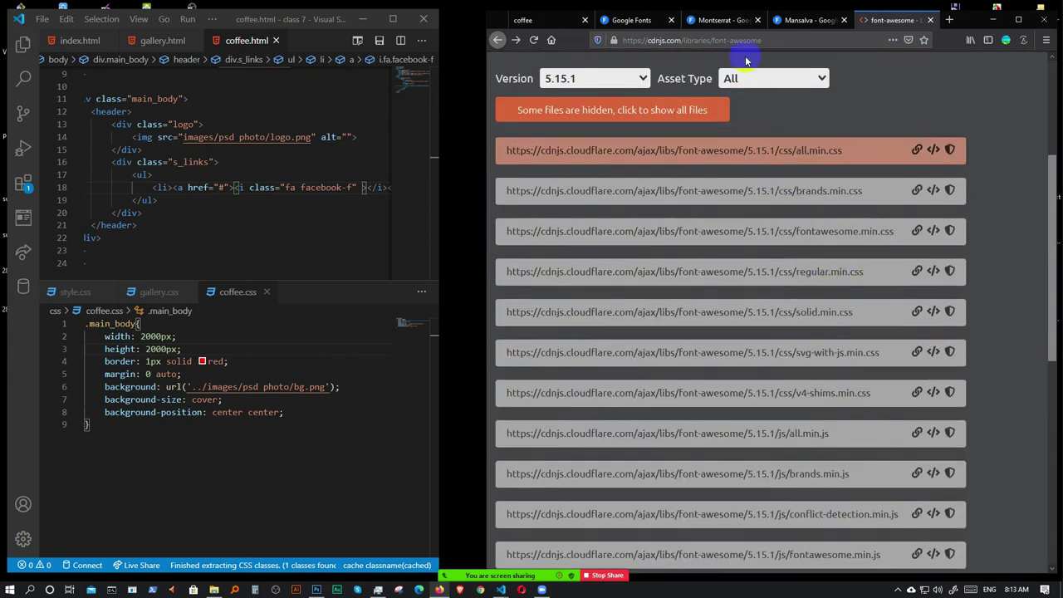
- Switch the cdnjs font-awesome library to version 4.0.0 and copy the link tag for font-awesome.css
{"action": "left_click", "coordinate": [773, 39]}
{"action": "left_click", "coordinate": [983, 89]}
{"action": "scroll", "coordinate": [631, 178], "scroll_direction": "up", "scroll_amount": 2}
{"action": "left_click", "coordinate": [618, 190]}
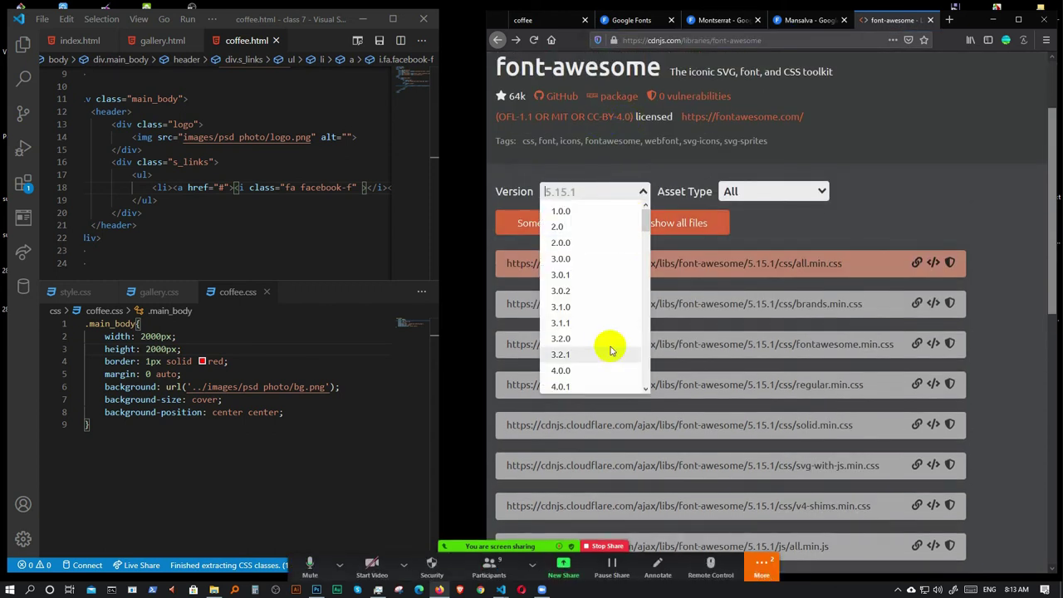
{"action": "scroll", "coordinate": [590, 306], "scroll_direction": "down", "scroll_amount": 2}
{"action": "left_click", "coordinate": [565, 229]}
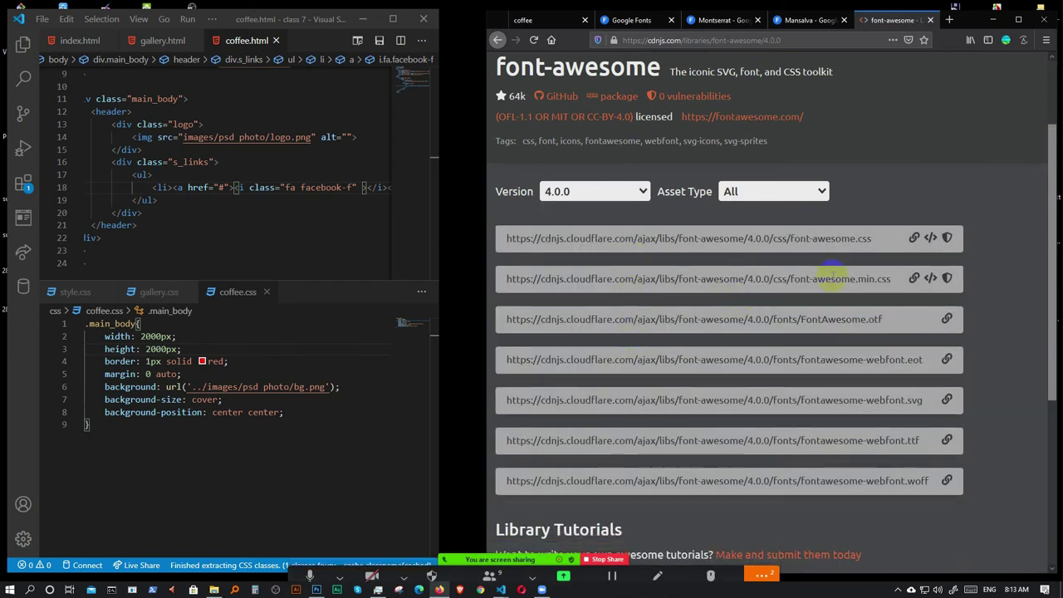
{"action": "left_click", "coordinate": [931, 238]}
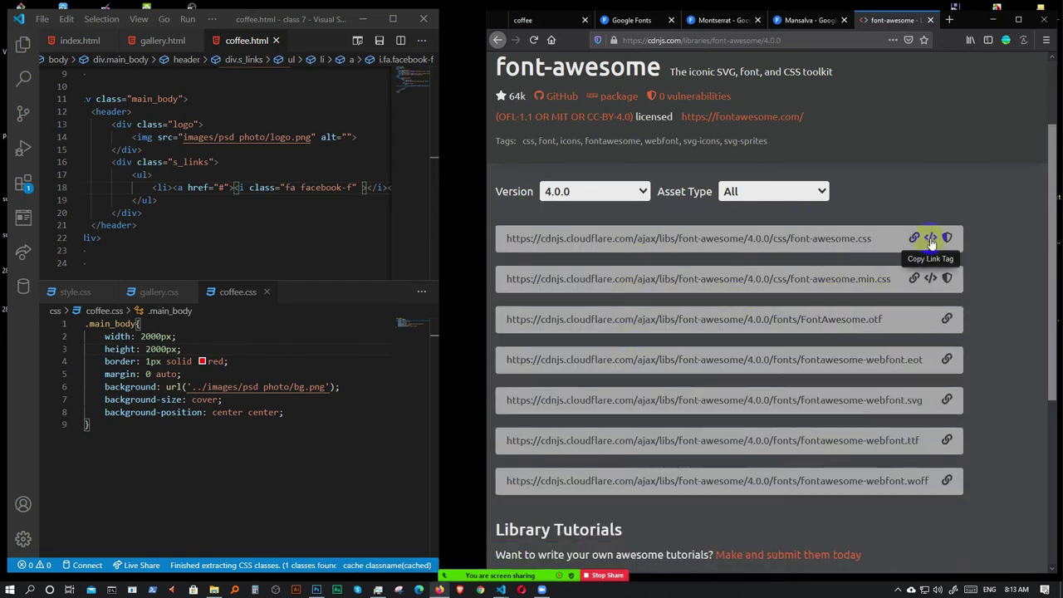
- Replace the Font Awesome stylesheet link in the head of coffee.html with the copied 4.0.0 link tag
{"action": "scroll", "coordinate": [257, 203], "scroll_direction": "up", "scroll_amount": 3}
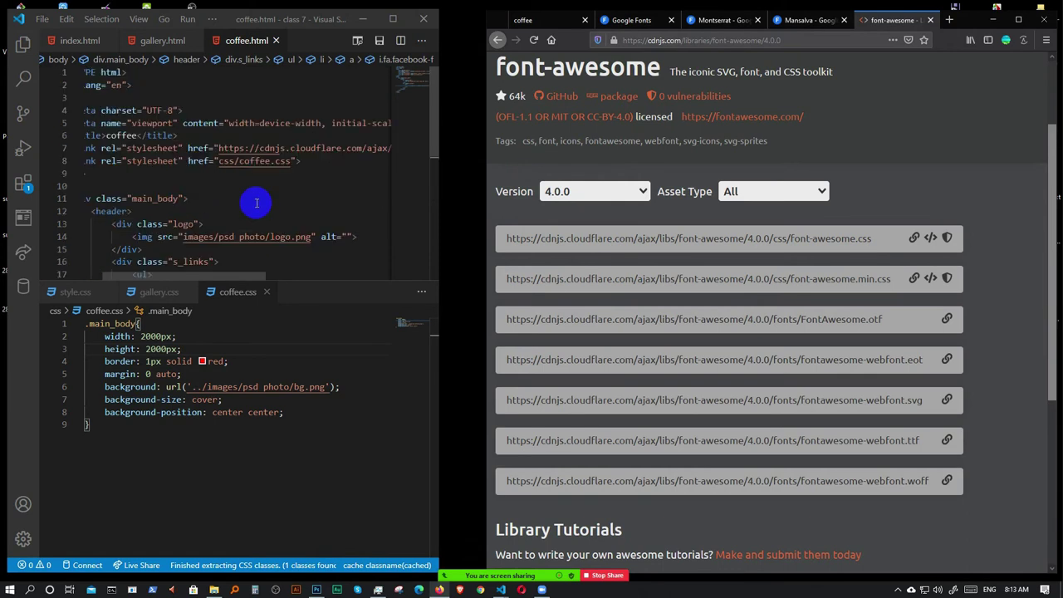
{"action": "left_click", "coordinate": [297, 166]}
{"action": "scroll", "coordinate": [124, 160], "scroll_direction": "left", "scroll_amount": 1}
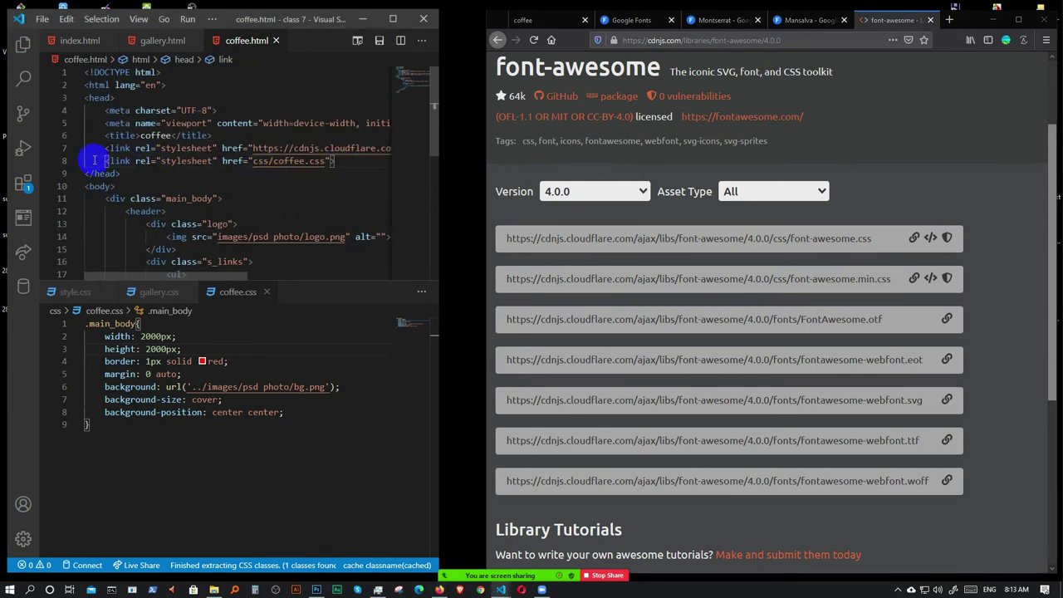
{"action": "left_click_drag", "start_coordinate": [108, 161], "coordinate": [136, 160]}
{"action": "key", "text": "Return"}
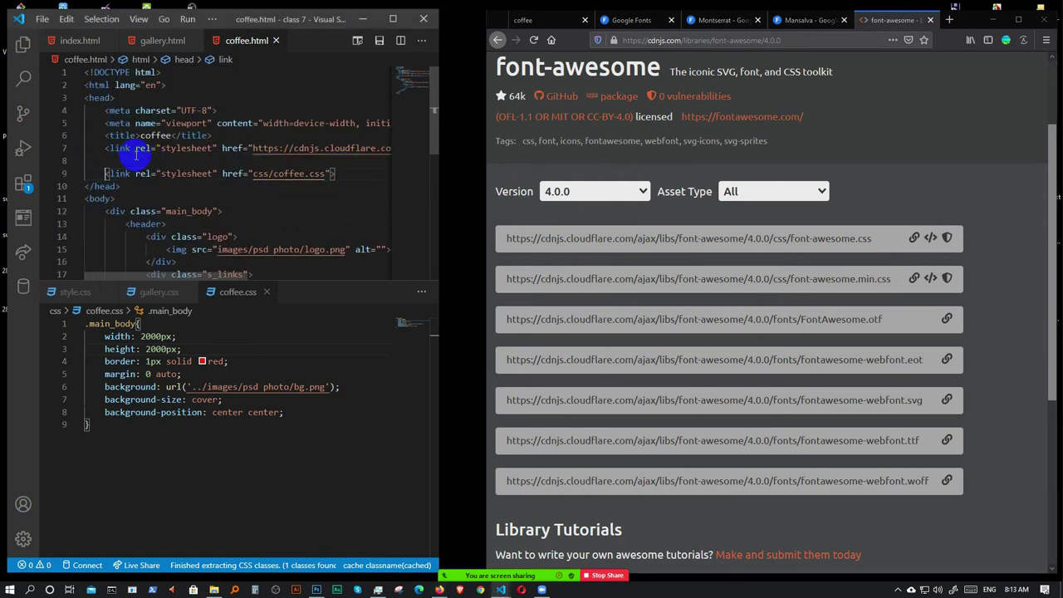
{"action": "key", "text": "shift+Up"}
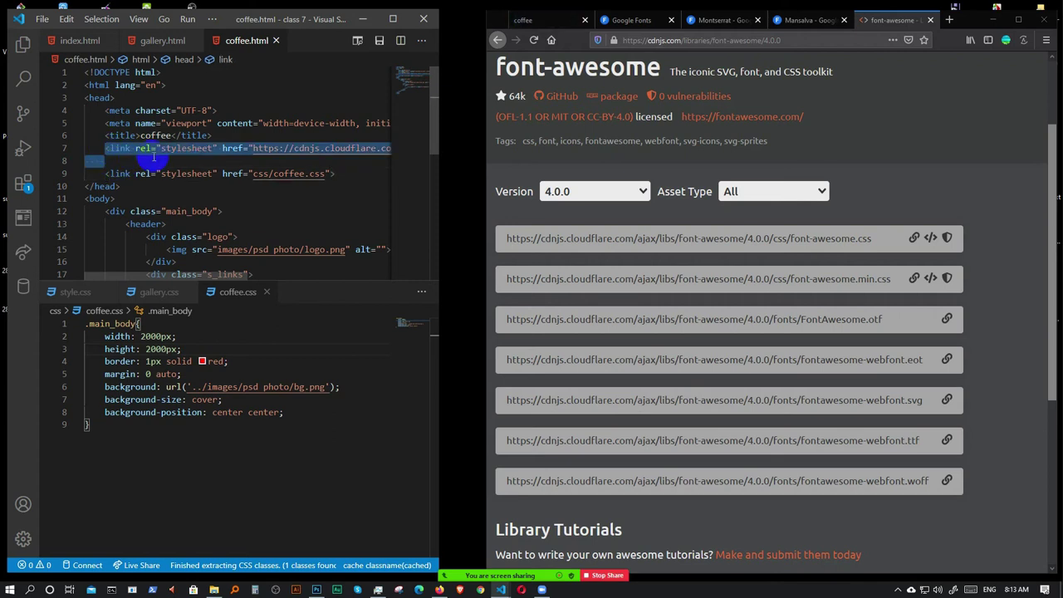
{"action": "key", "text": "End"}
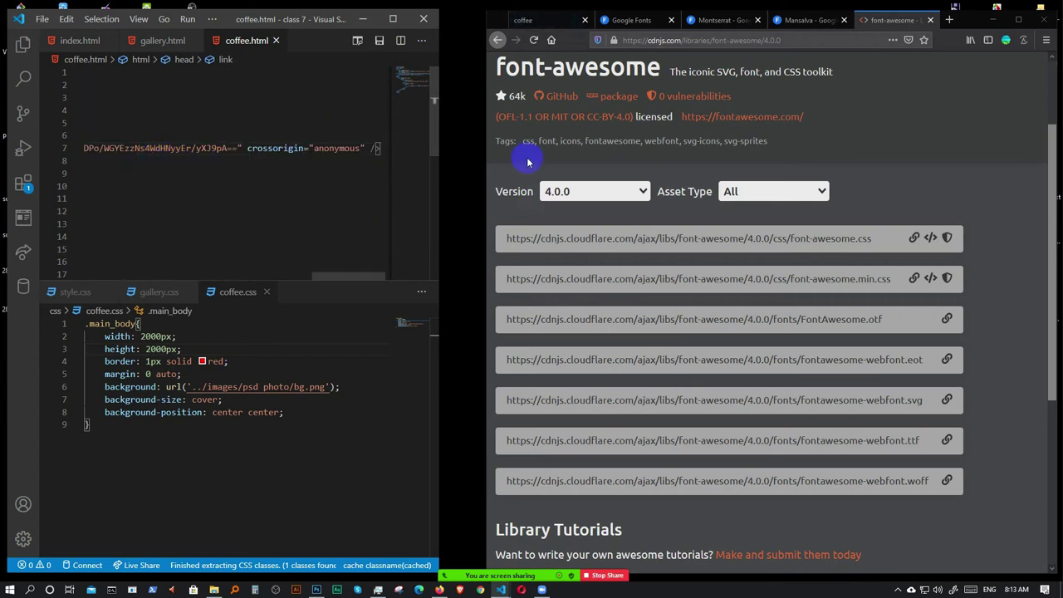
- Try an inline color of white on the Facebook icon's i element in the coffee page inspector
{"action": "left_click", "coordinate": [532, 20]}
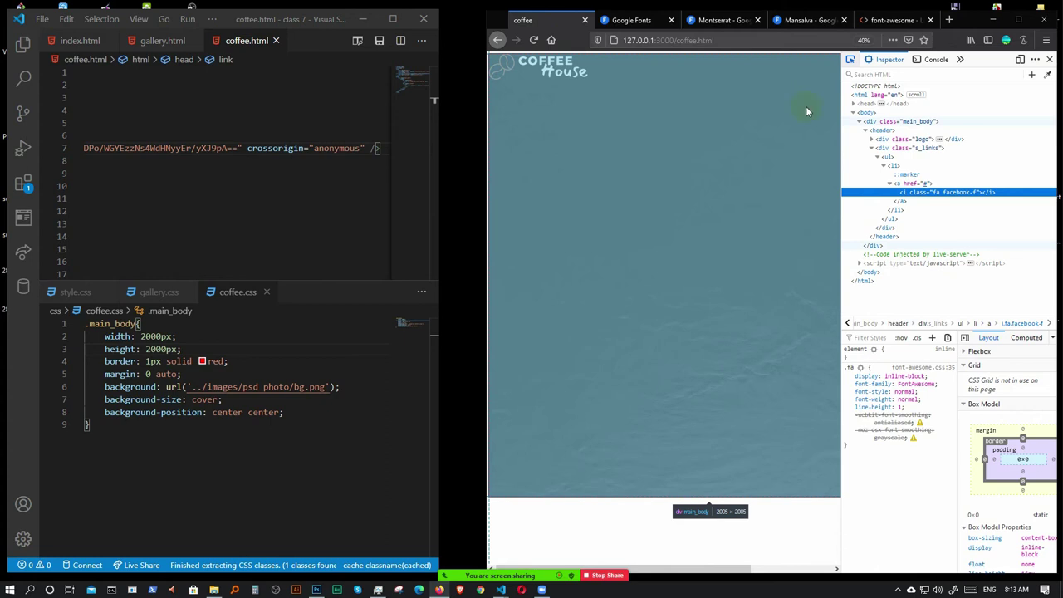
{"action": "left_click", "coordinate": [913, 353]}
{"action": "type", "text": "color:white"}
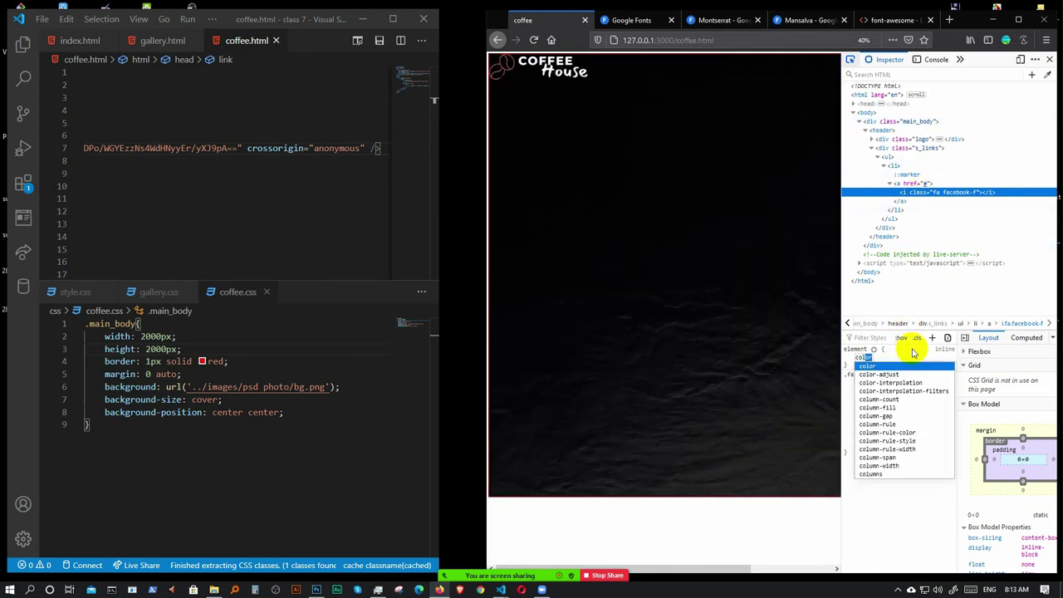
{"action": "key", "text": "Return"}
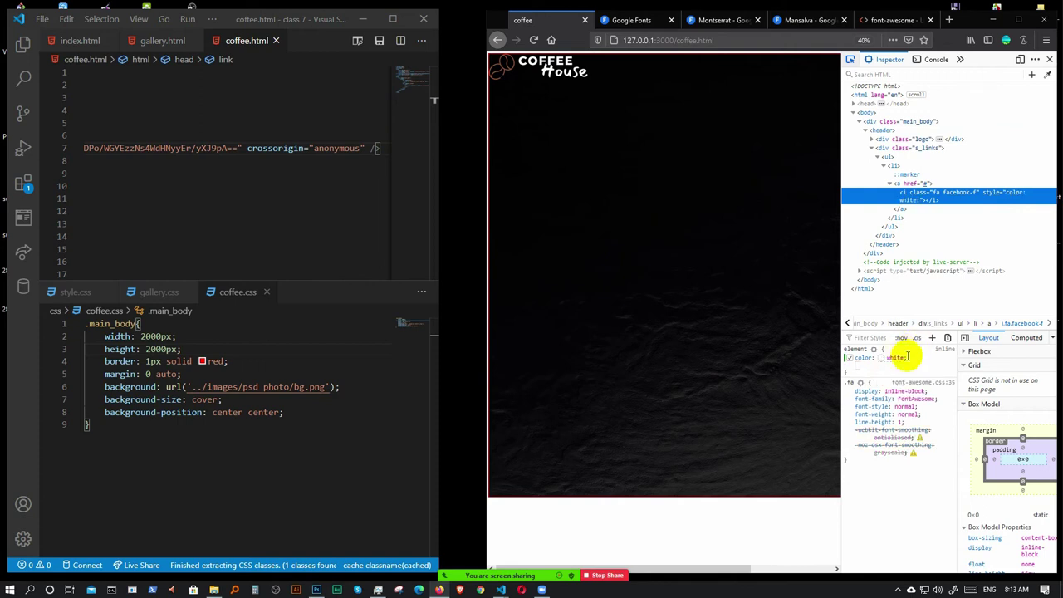
{"action": "left_click", "coordinate": [911, 352]}
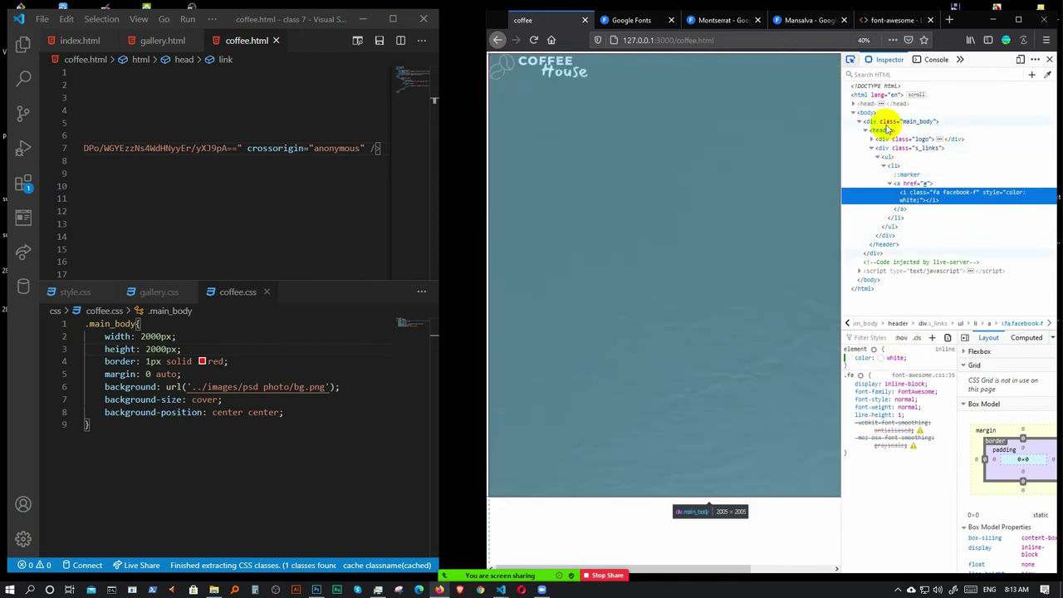
- Turn off the main_body background in the inspector to check for the icon against a plain page
{"action": "left_click", "coordinate": [887, 125]}
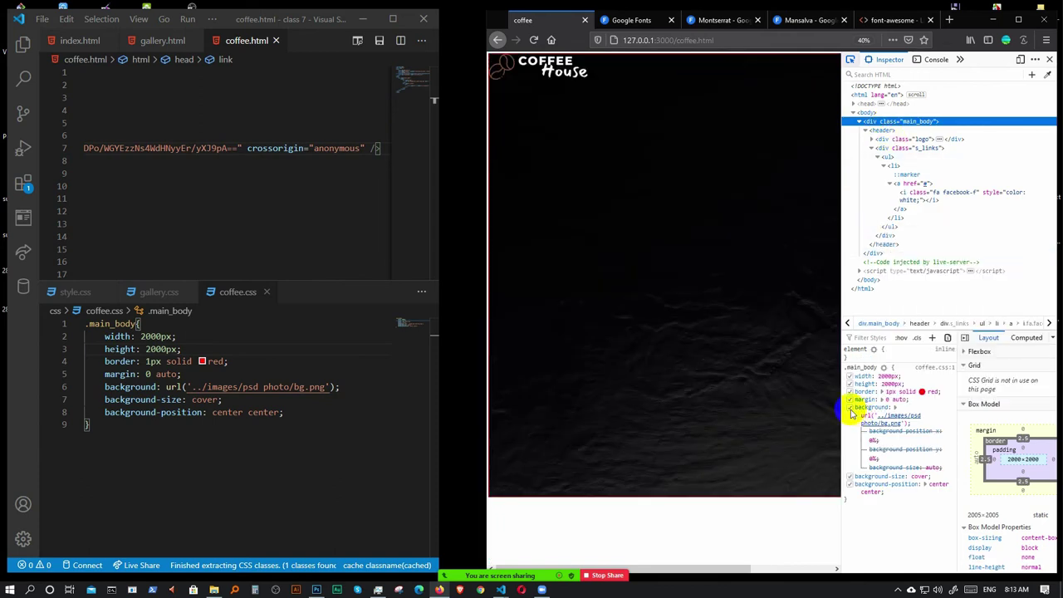
{"action": "left_click", "coordinate": [851, 408]}
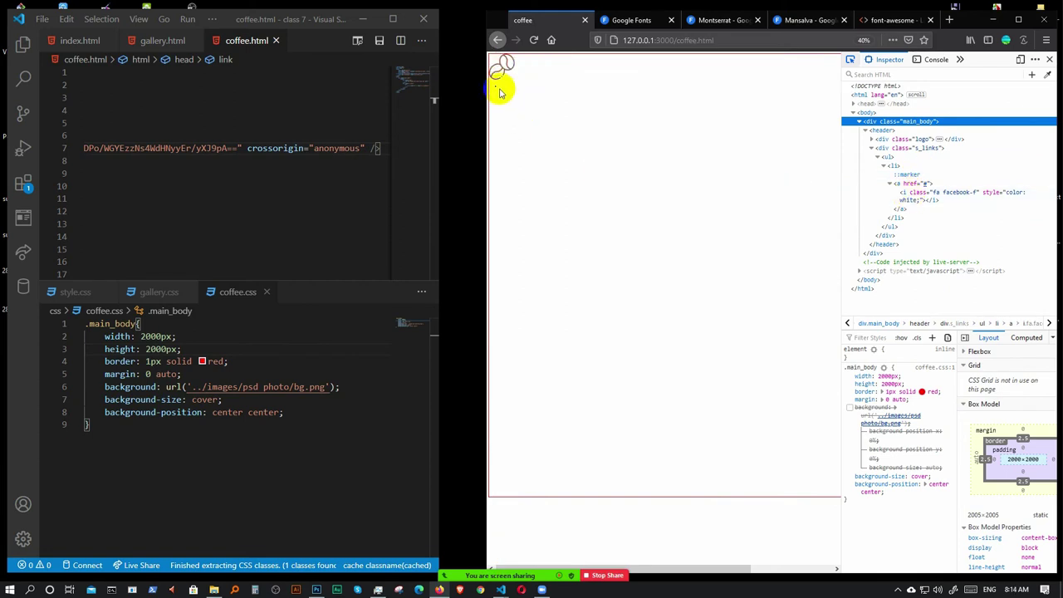
{"action": "left_click", "coordinate": [620, 109]}
- Change the Facebook icon's class in coffee.html to "fa fa-facebook-f" and save the file
{"action": "scroll", "coordinate": [233, 186], "scroll_direction": "left", "scroll_amount": 10}
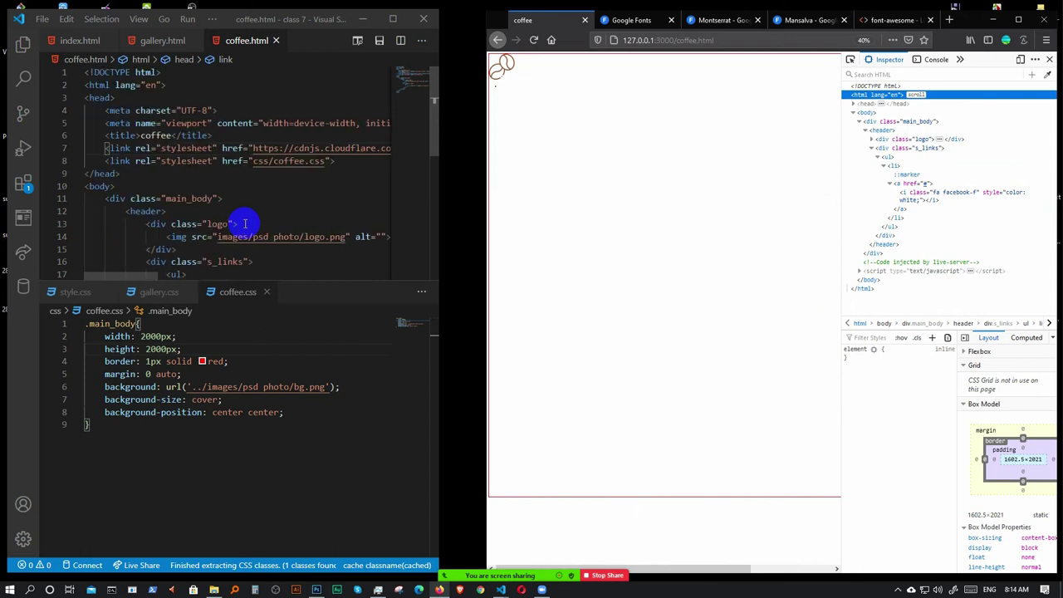
{"action": "scroll", "coordinate": [237, 208], "scroll_direction": "down", "scroll_amount": 3}
{"action": "scroll", "coordinate": [249, 204], "scroll_direction": "right", "scroll_amount": 4}
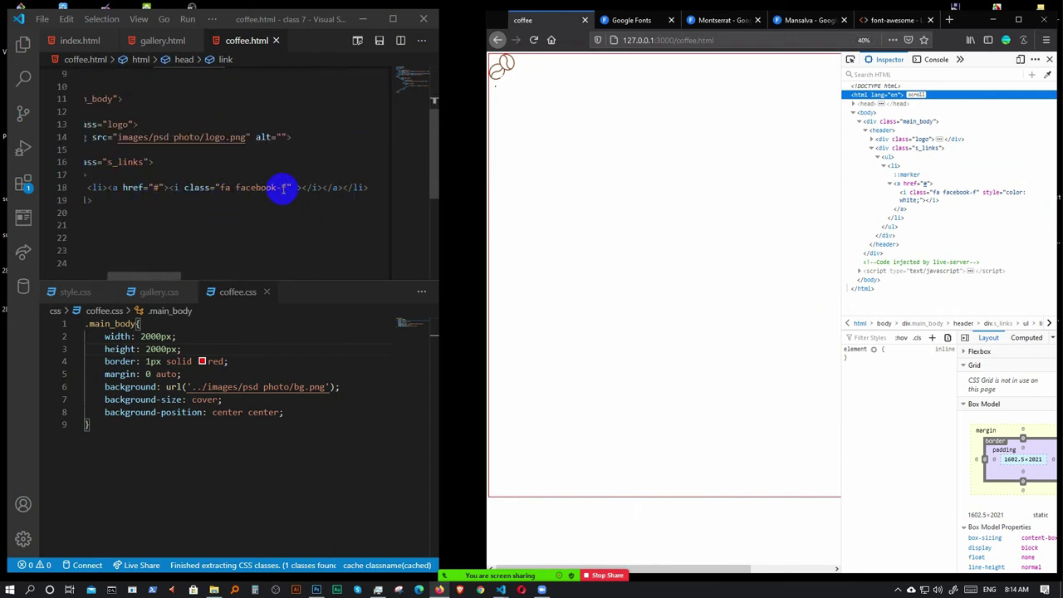
{"action": "left_click", "coordinate": [283, 188]}
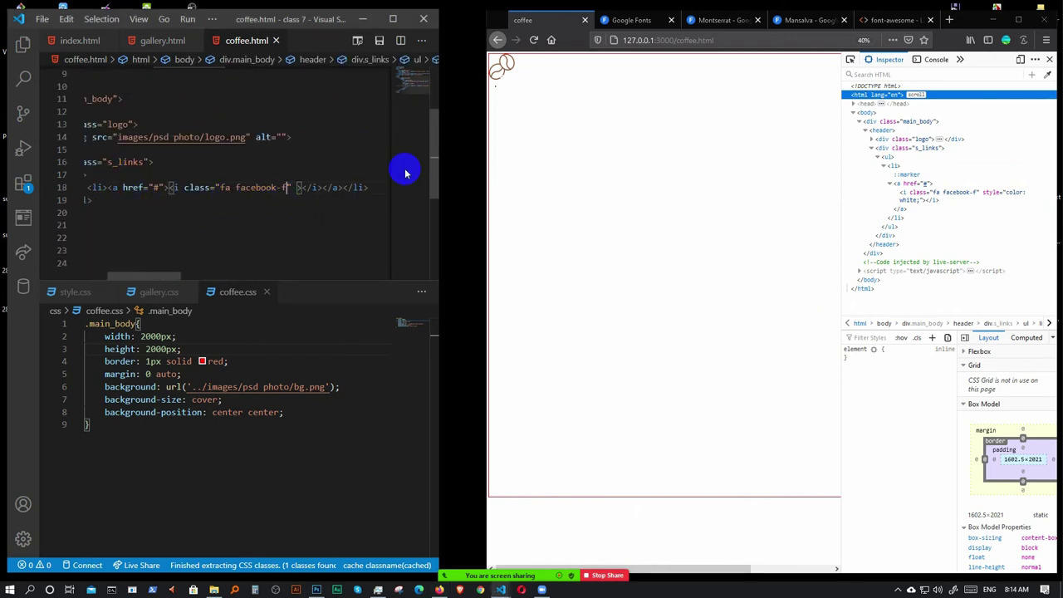
{"action": "left_click", "coordinate": [236, 188]}
{"action": "type", "text": "fa"}
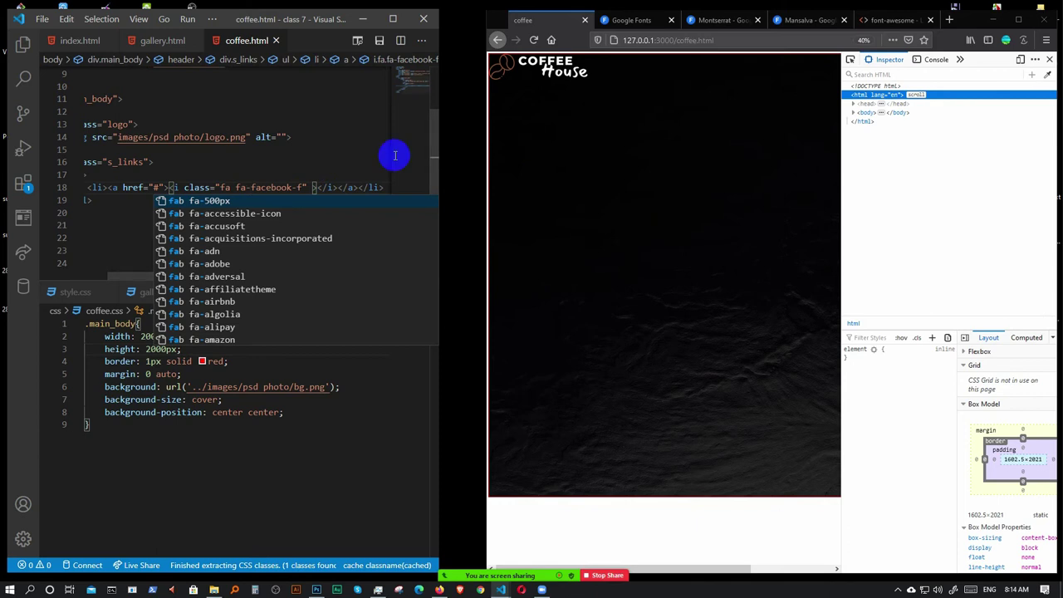
{"action": "left_click", "coordinate": [273, 187]}
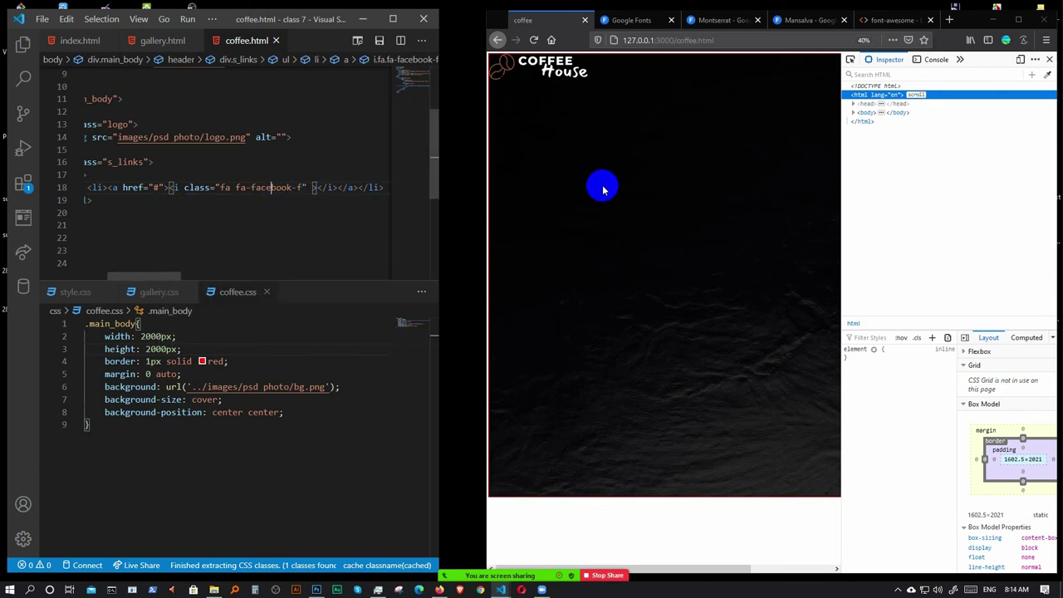
- Inspect the s_links list item on the coffee page and expand it down to the i element
{"action": "left_click", "coordinate": [850, 59]}
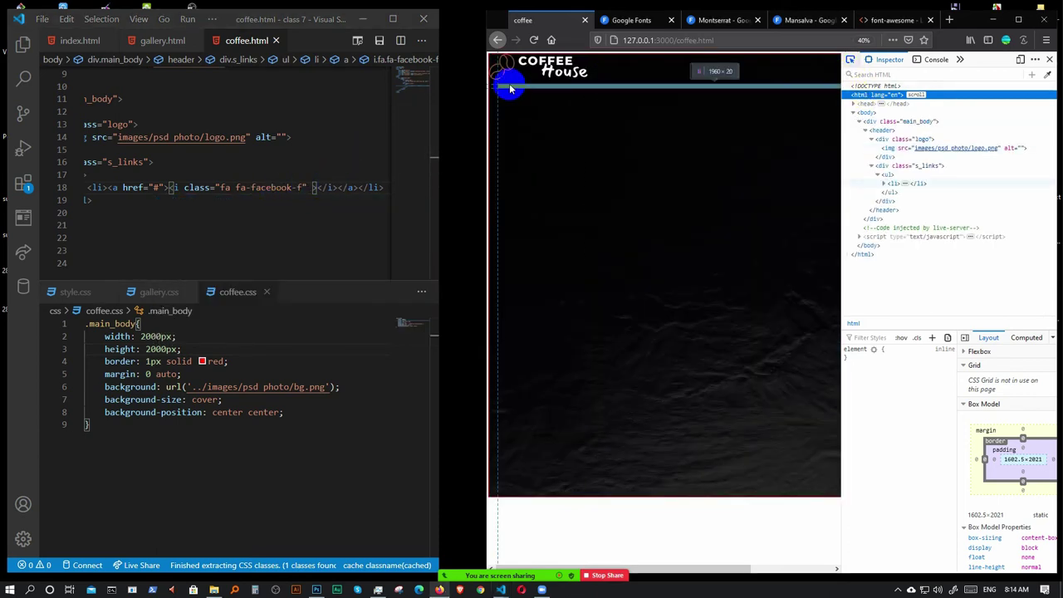
{"action": "left_click", "coordinate": [507, 90]}
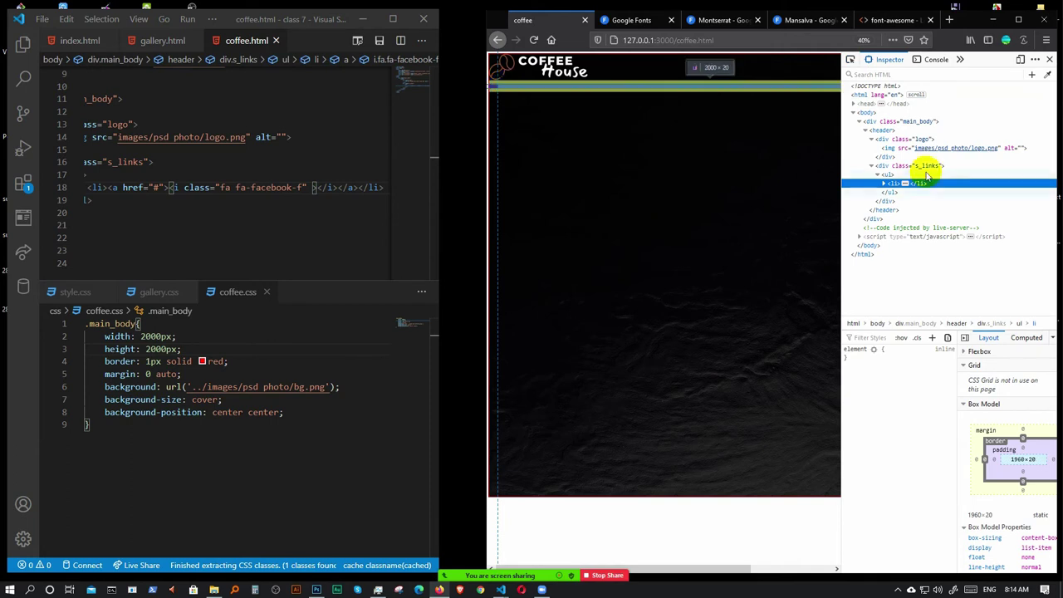
{"action": "left_click", "coordinate": [884, 182]}
{"action": "left_click", "coordinate": [901, 202]}
{"action": "left_click", "coordinate": [889, 201]}
{"action": "left_click", "coordinate": [909, 209]}
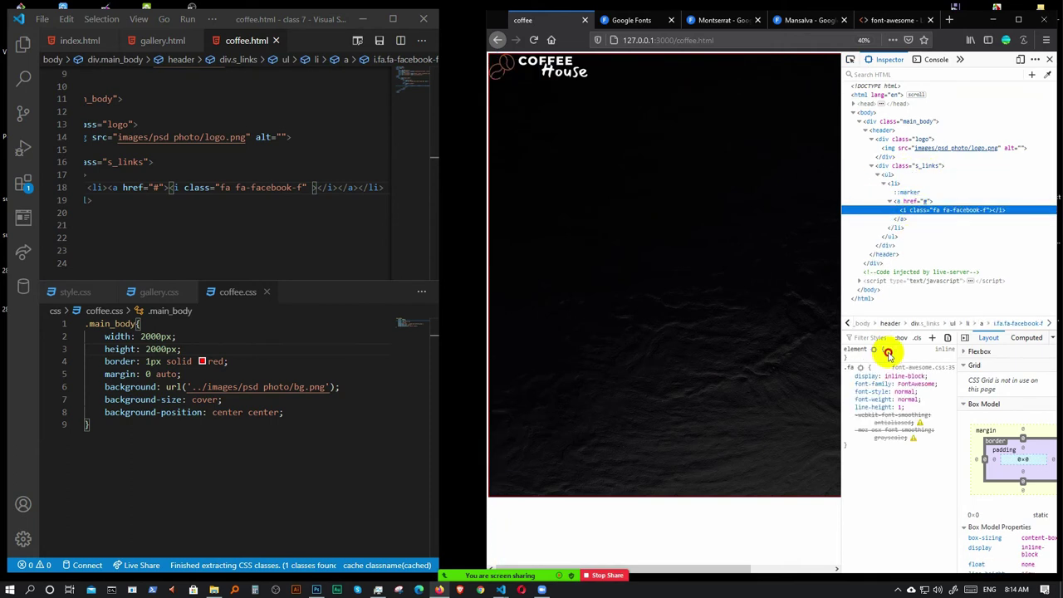
- Try an inline color of white on the fa-facebook-f i element in the inspector
{"action": "left_click", "coordinate": [894, 353]}
{"action": "type", "text": "colo"}
{"action": "key", "text": "Tab"}
{"action": "type", "text": "whi"}
{"action": "key", "text": "Return"}
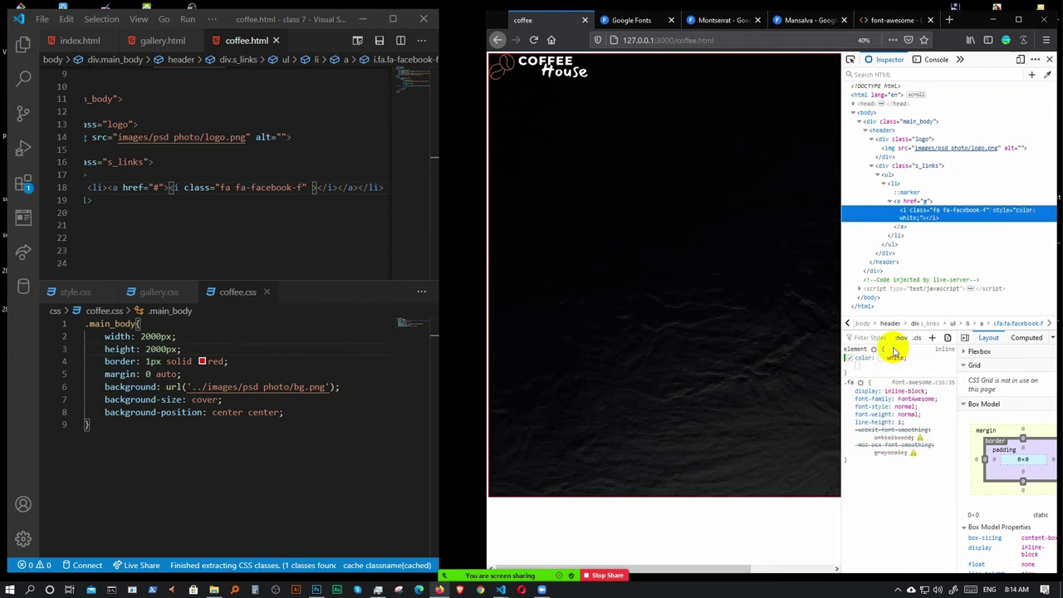
- Try an inline color of white on the link that wraps the Facebook icon
{"action": "left_click", "coordinate": [911, 201]}
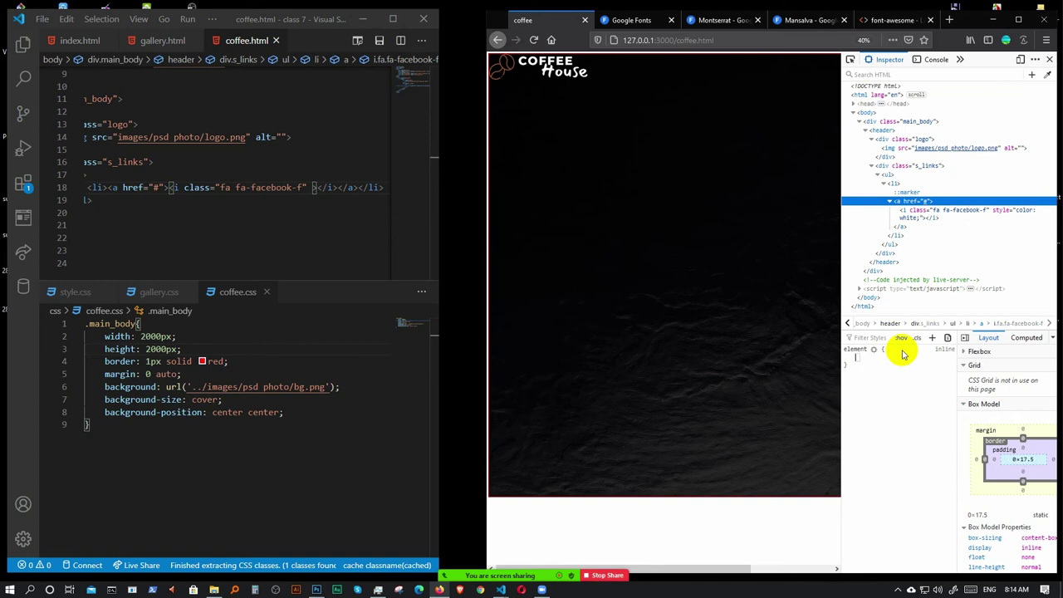
{"action": "type", "text": "color"}
{"action": "key", "text": "Tab"}
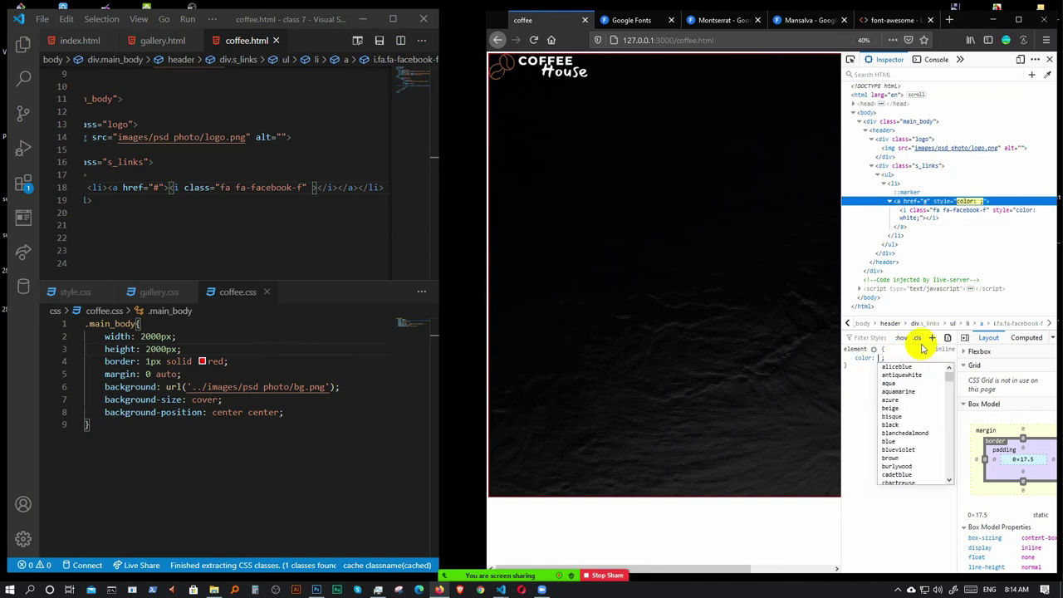
{"action": "type", "text": "w"}
{"action": "key", "text": "Down"}
{"action": "key", "text": "Return"}
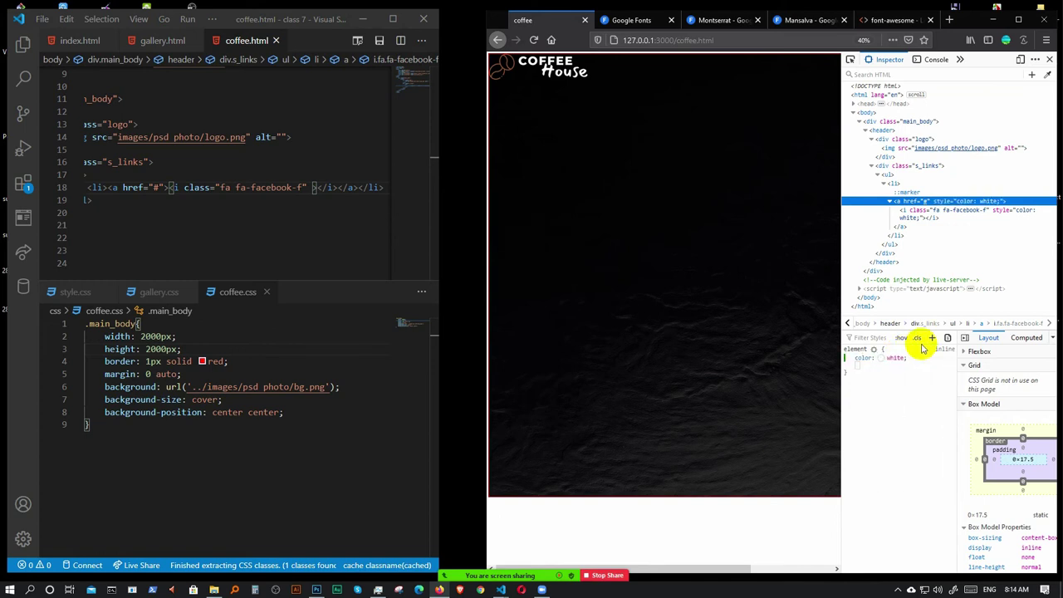
- Reload the coffee page bypassing the cache and disable the main_body background in the inspector
{"action": "left_click", "coordinate": [337, 167]}
{"action": "scroll", "coordinate": [300, 205], "scroll_direction": "up", "scroll_amount": 3}
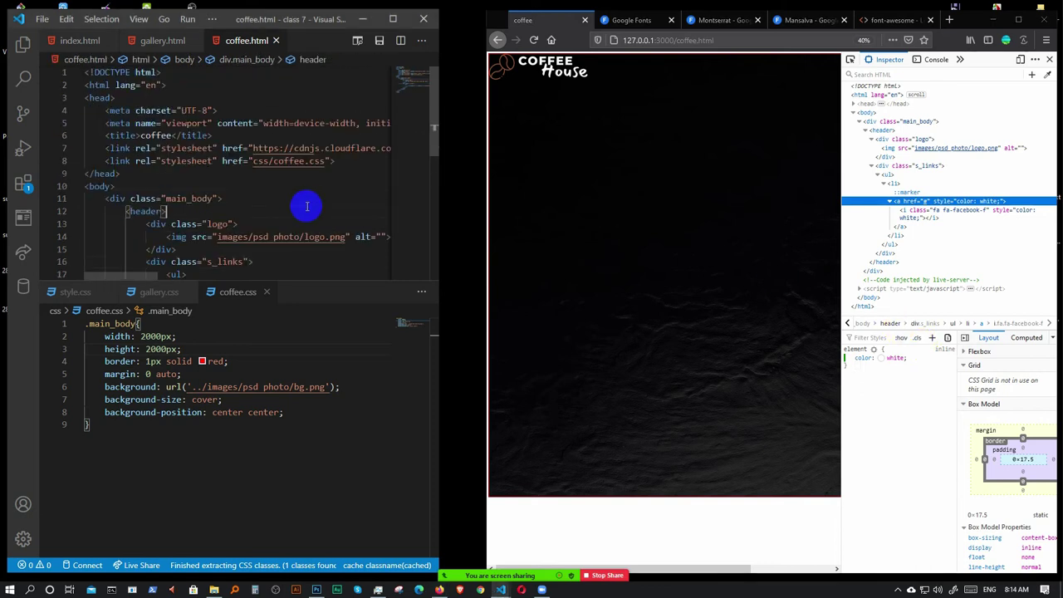
{"action": "left_click", "coordinate": [663, 219]}
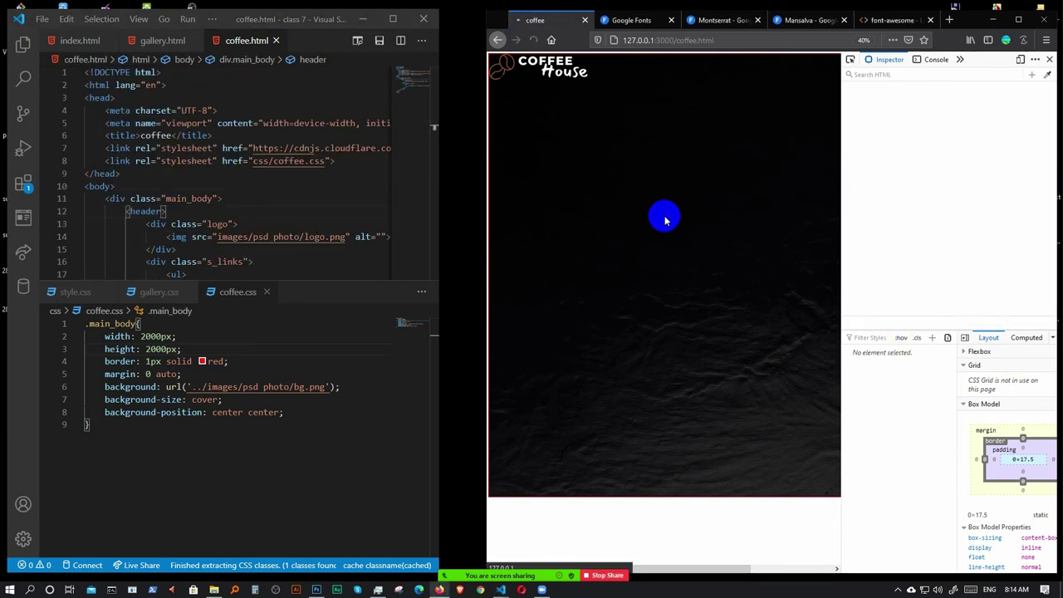
{"action": "key", "text": "ctrl+F5"}
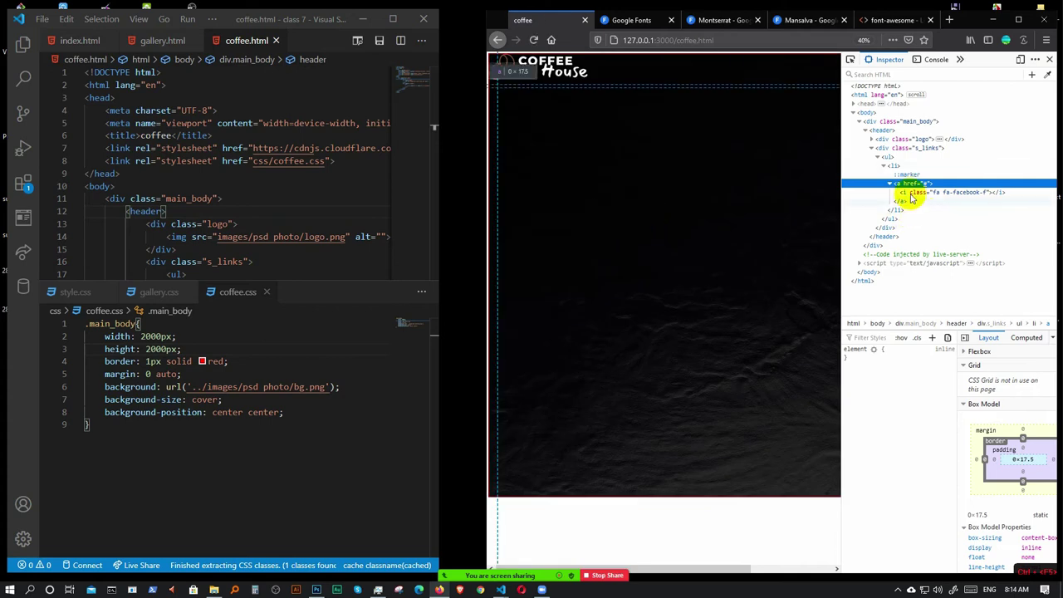
{"action": "left_click", "coordinate": [878, 121]}
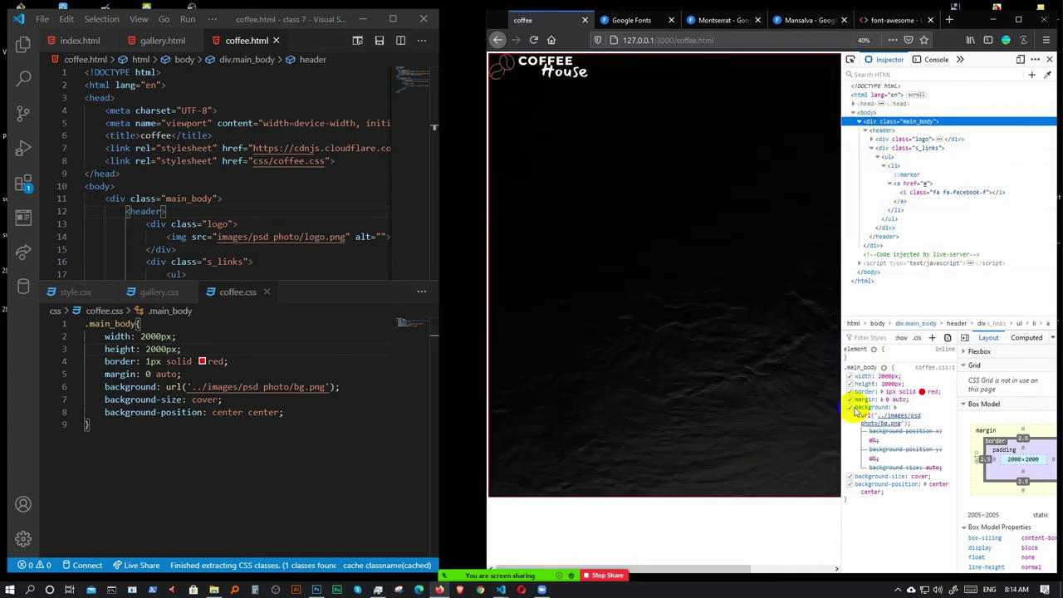
{"action": "left_click", "coordinate": [850, 408]}
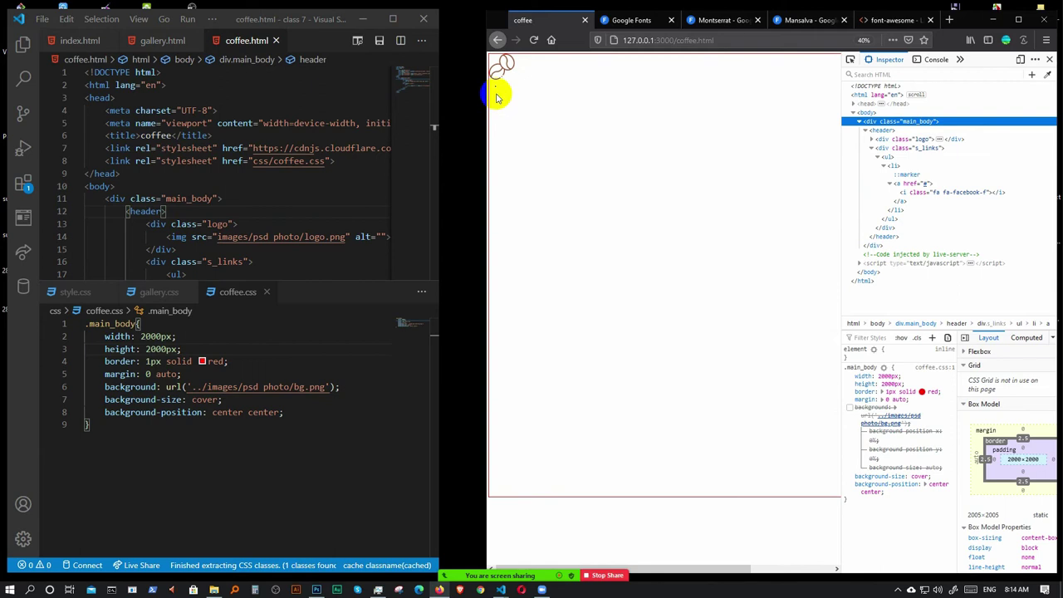
- Duplicate the Facebook list item on the line below in the s_links list and save coffee.html
{"action": "scroll", "coordinate": [208, 218], "scroll_direction": "down", "scroll_amount": 2}
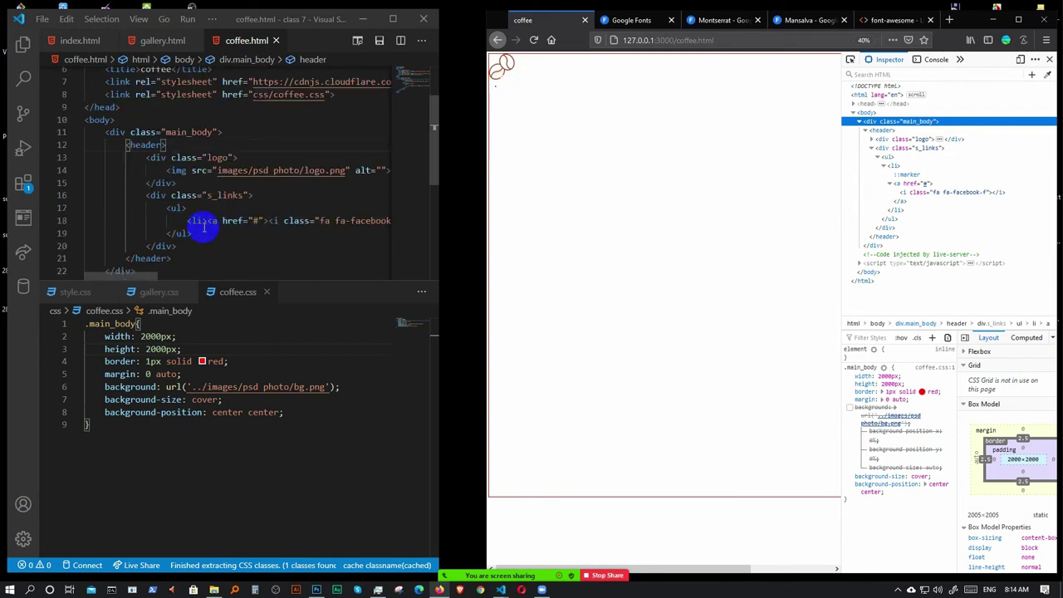
{"action": "scroll", "coordinate": [187, 231], "scroll_direction": "right", "scroll_amount": 1}
{"action": "scroll", "coordinate": [187, 231], "scroll_direction": "right", "scroll_amount": 2}
{"action": "left_click", "coordinate": [238, 220]}
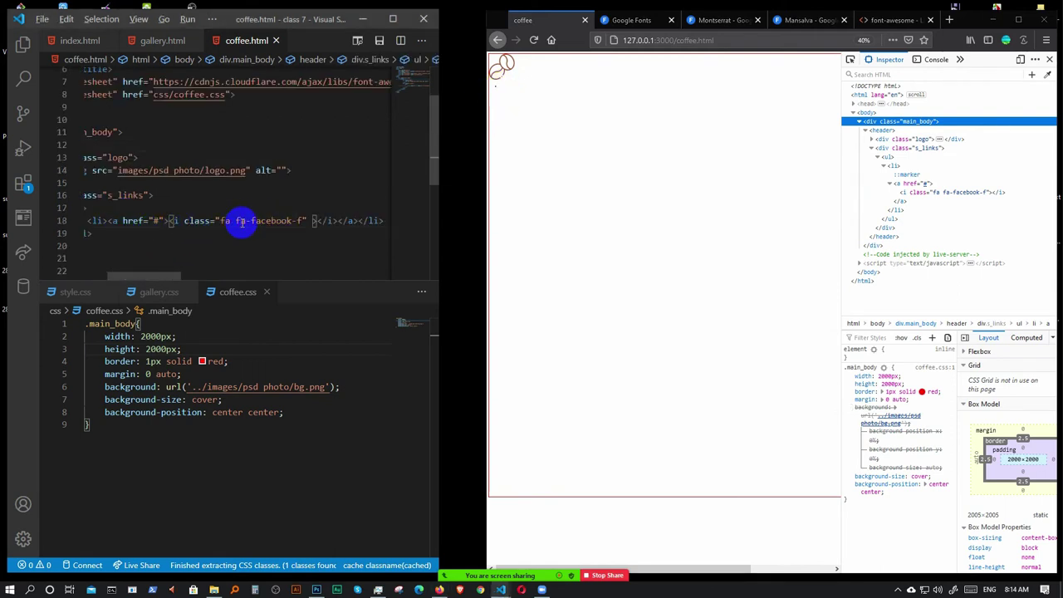
{"action": "key", "text": "shift+alt+Down"}
{"action": "key", "text": "ctrl+s"}
- Change the icon class in the second s_links list item to fab fa-twitter
{"action": "double_click", "coordinate": [301, 233]}
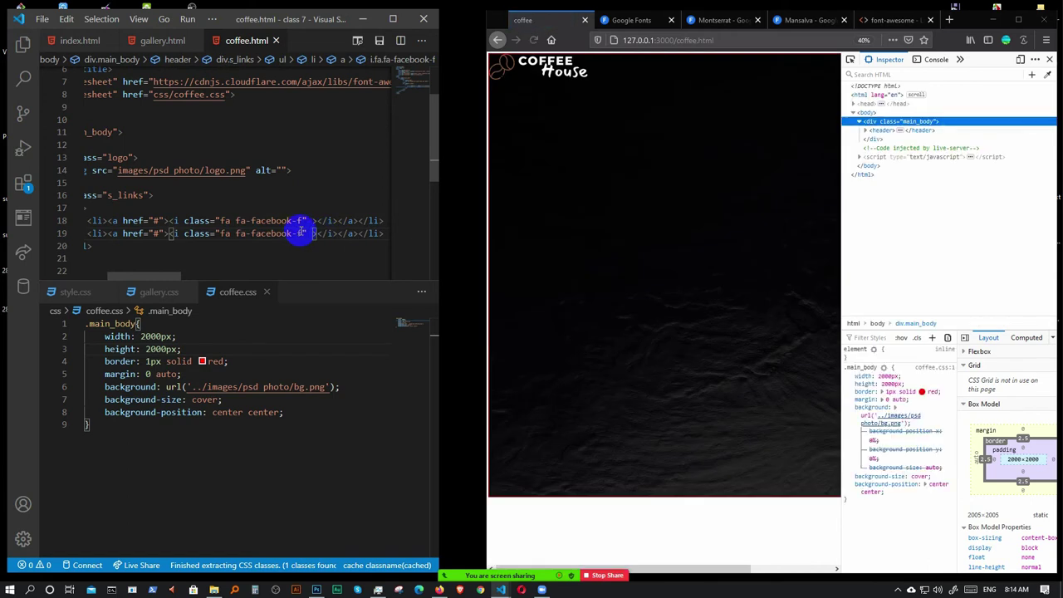
{"action": "left_click_drag", "start_coordinate": [302, 233], "coordinate": [264, 234]}
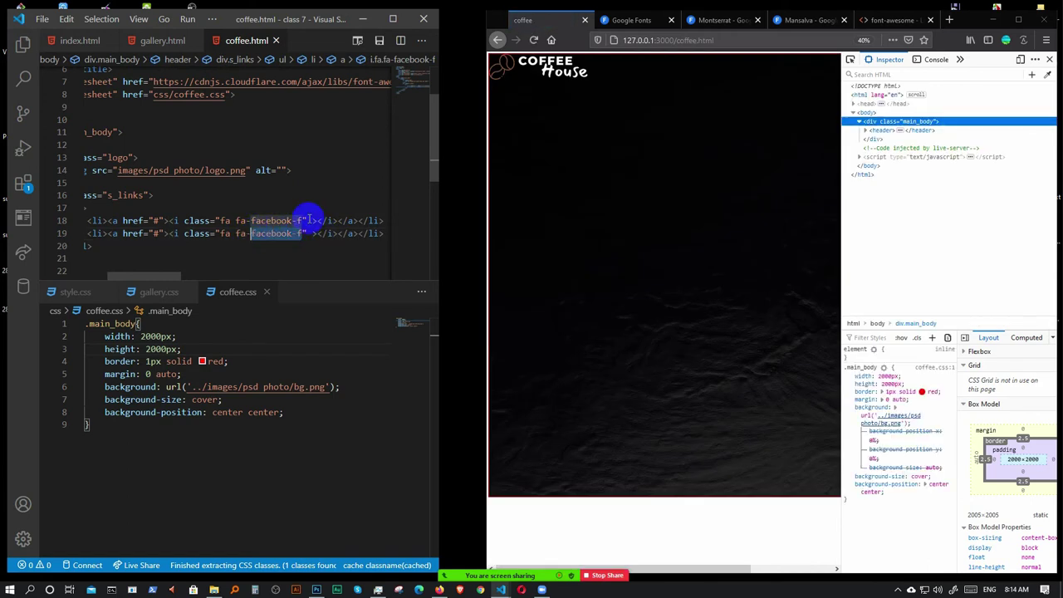
{"action": "type", "text": "twitter"}
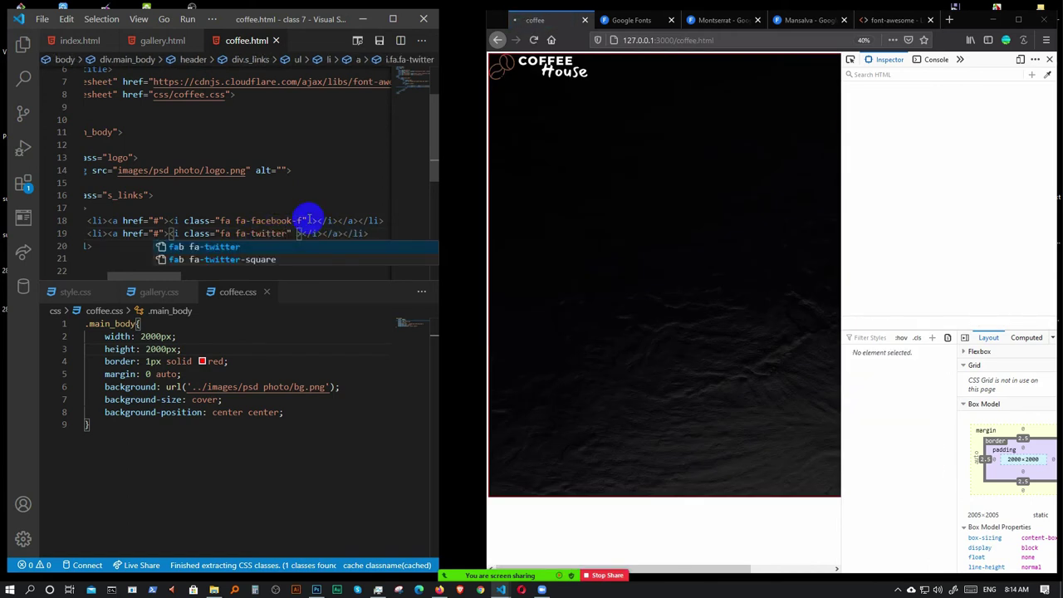
{"action": "key", "text": "Return"}
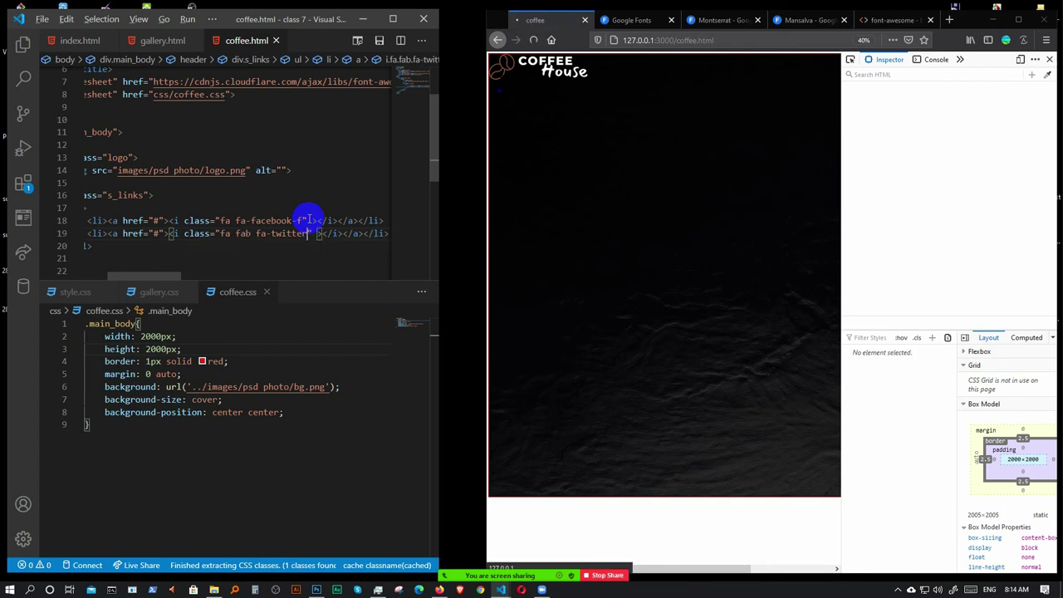
- Duplicate the Twitter list item below it, change its icon class to fa-linkedin and remove the extra fab
{"action": "left_click", "coordinate": [307, 221]}
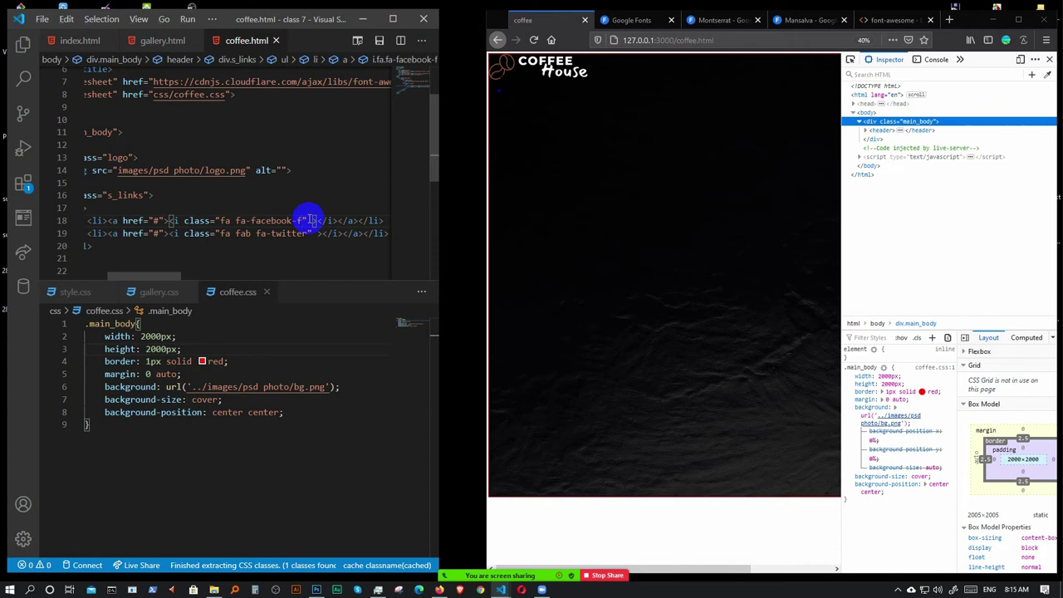
{"action": "key", "text": "shift+alt+Down"}
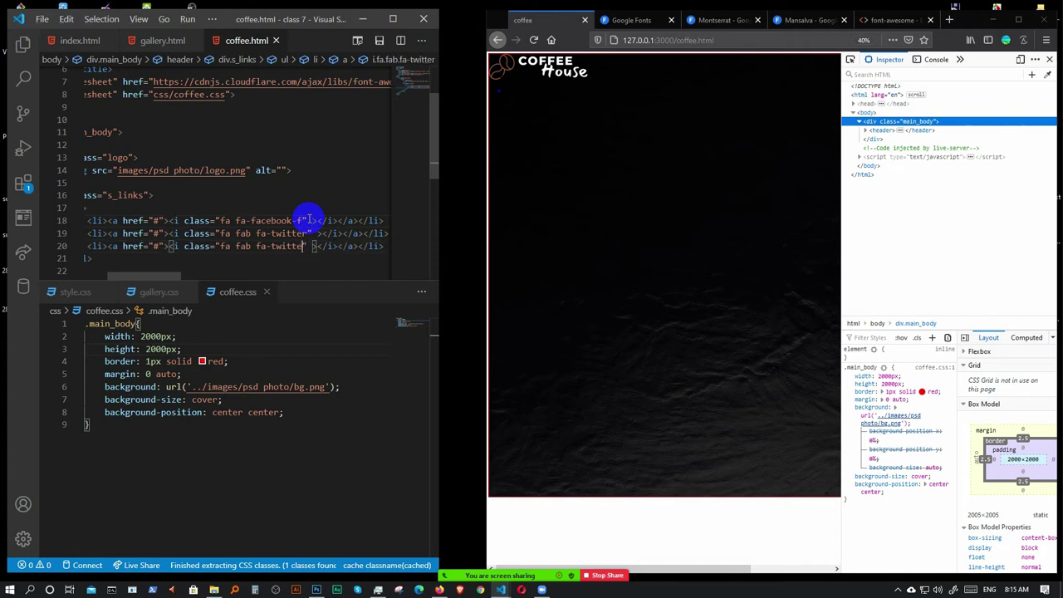
{"action": "key", "text": "BackSpace"}
{"action": "key", "text": "BackSpace"}
{"action": "key", "text": "BackSpace"}
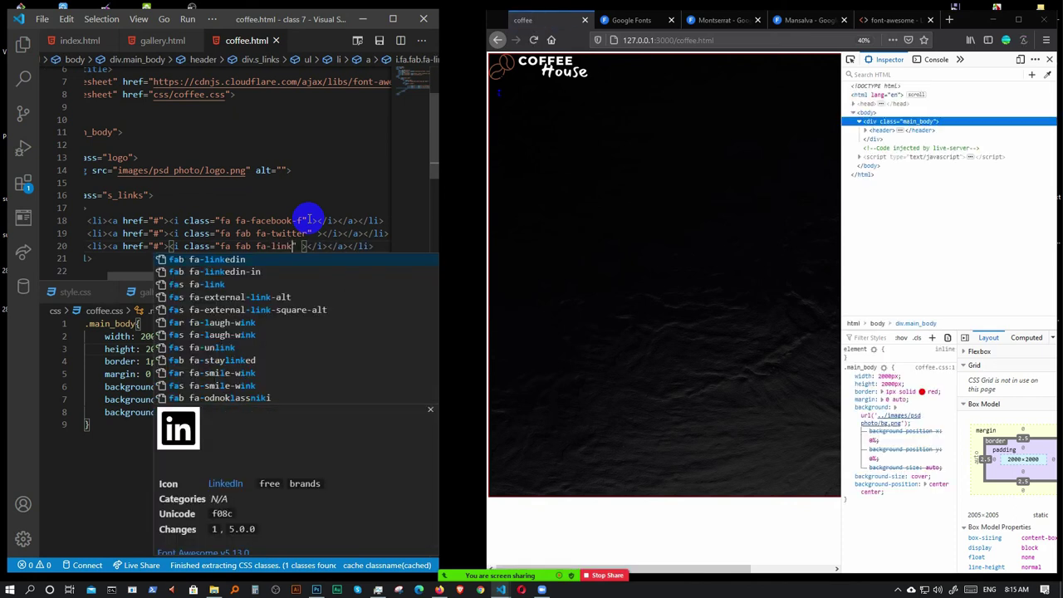
{"action": "key", "text": "Return"}
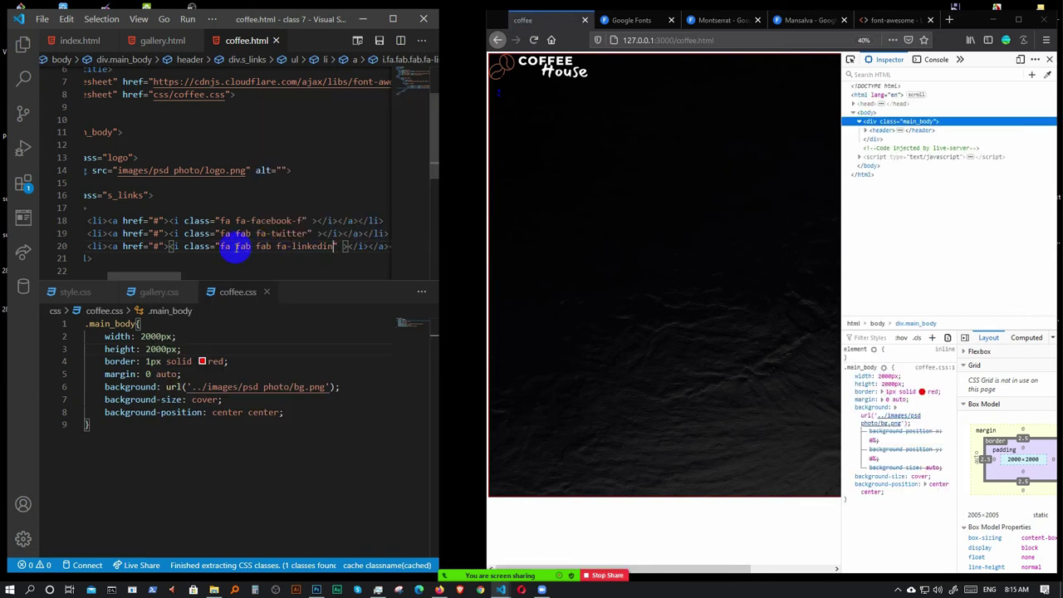
{"action": "key", "text": "BackSpace"}
{"action": "key", "text": "BackSpace"}
{"action": "key", "text": "BackSpace"}
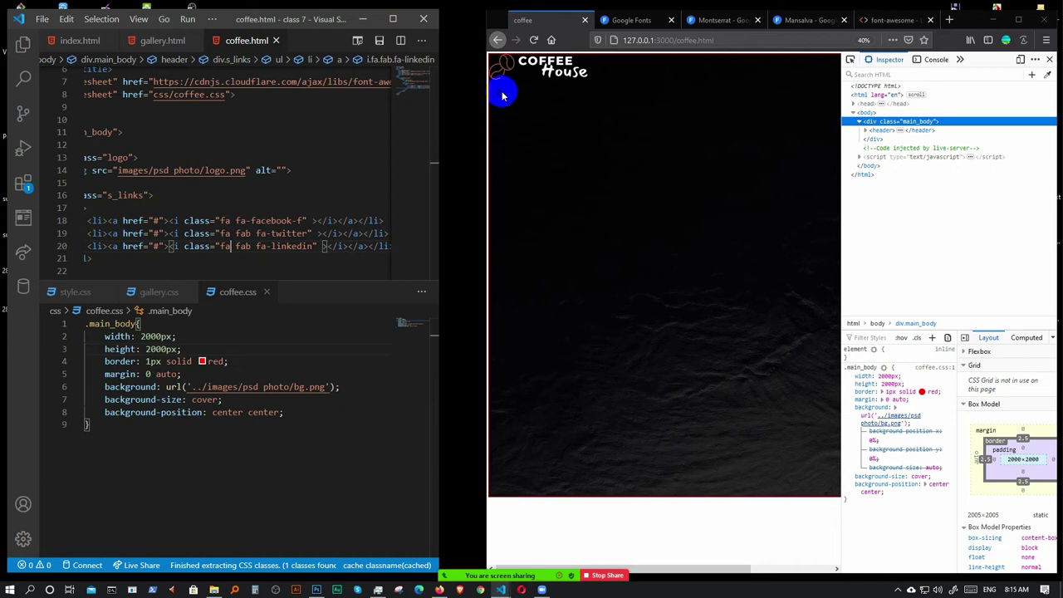
- Change the Facebook icon's class to "fa fab fa-facebook" in the first s_links list item
{"action": "scroll", "coordinate": [509, 99], "scroll_direction": "up", "scroll_amount": 3}
{"action": "scroll", "coordinate": [525, 103], "scroll_direction": "up", "scroll_amount": 5}
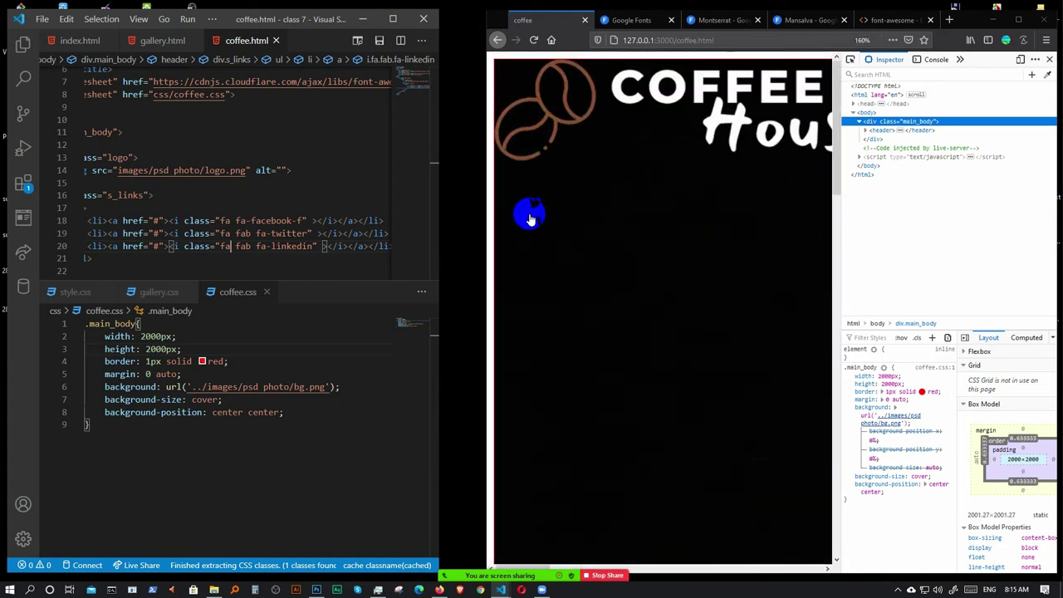
{"action": "left_click", "coordinate": [247, 221]}
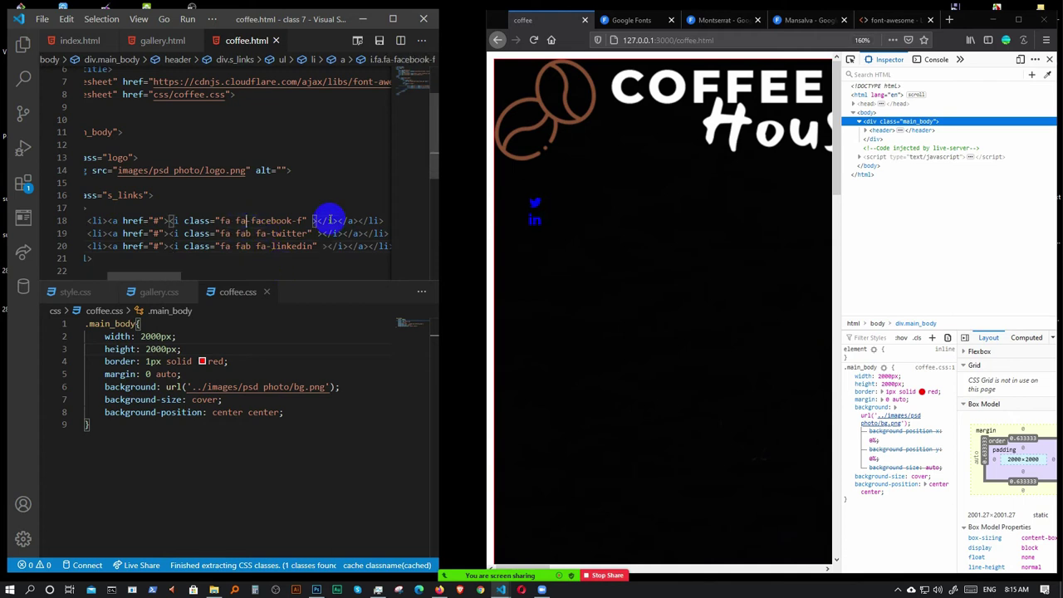
{"action": "type", "text": "fab fa"}
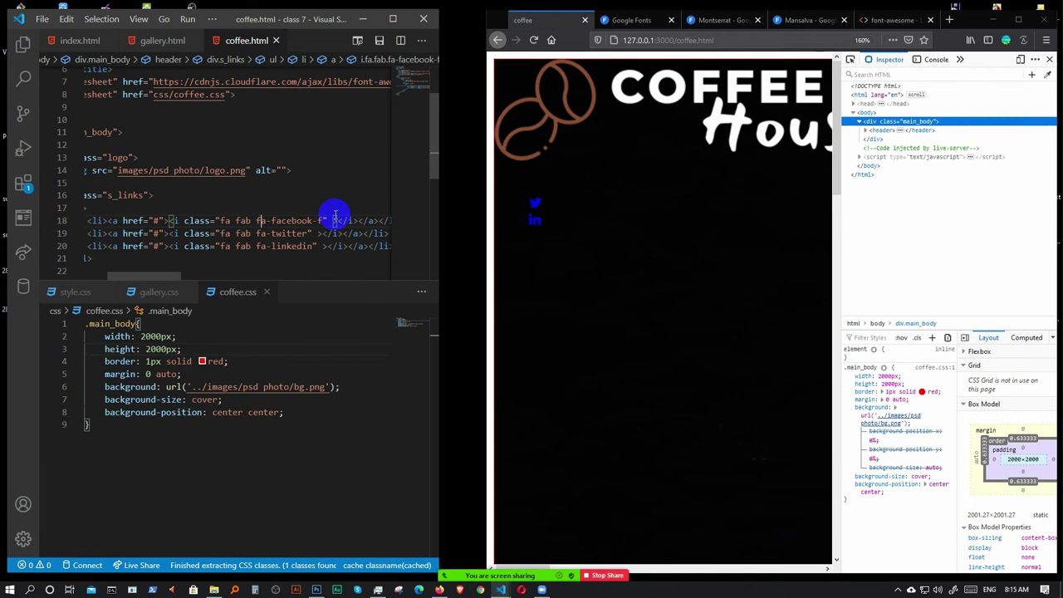
{"action": "key", "text": "BackSpace"}
{"action": "key", "text": "BackSpace"}
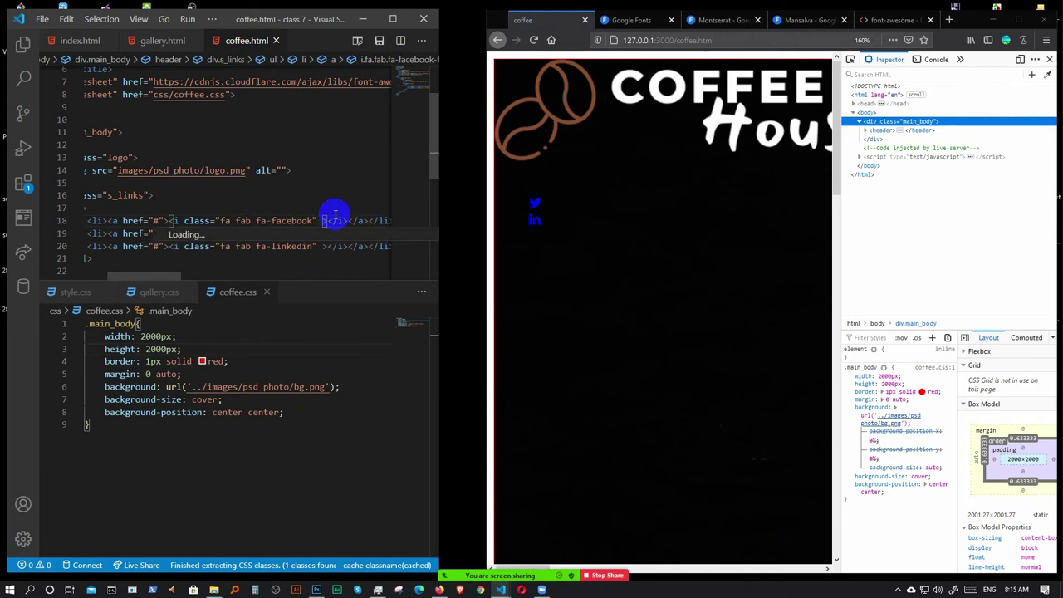
{"action": "key", "text": "Return"}
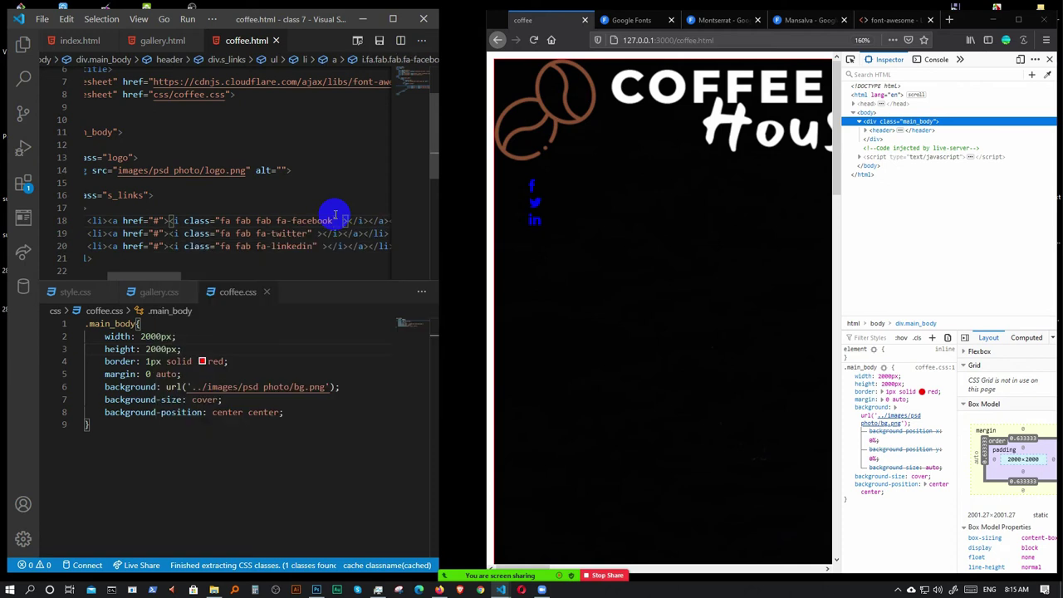
{"action": "double_click", "coordinate": [266, 221]}
{"action": "key", "text": "BackSpace"}
{"action": "key", "text": "BackSpace"}
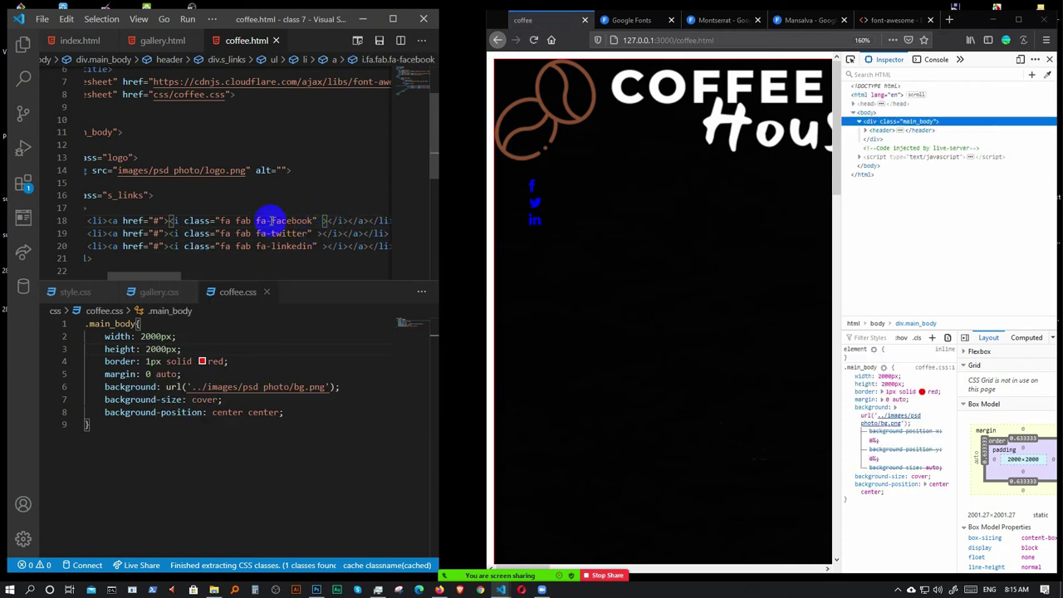
- Check which social media icons the coffee poster design uses in Photoshop, and return to the code editor
{"action": "scroll", "coordinate": [290, 126], "scroll_direction": "right", "scroll_amount": 3}
{"action": "scroll", "coordinate": [289, 126], "scroll_direction": "left", "scroll_amount": 3}
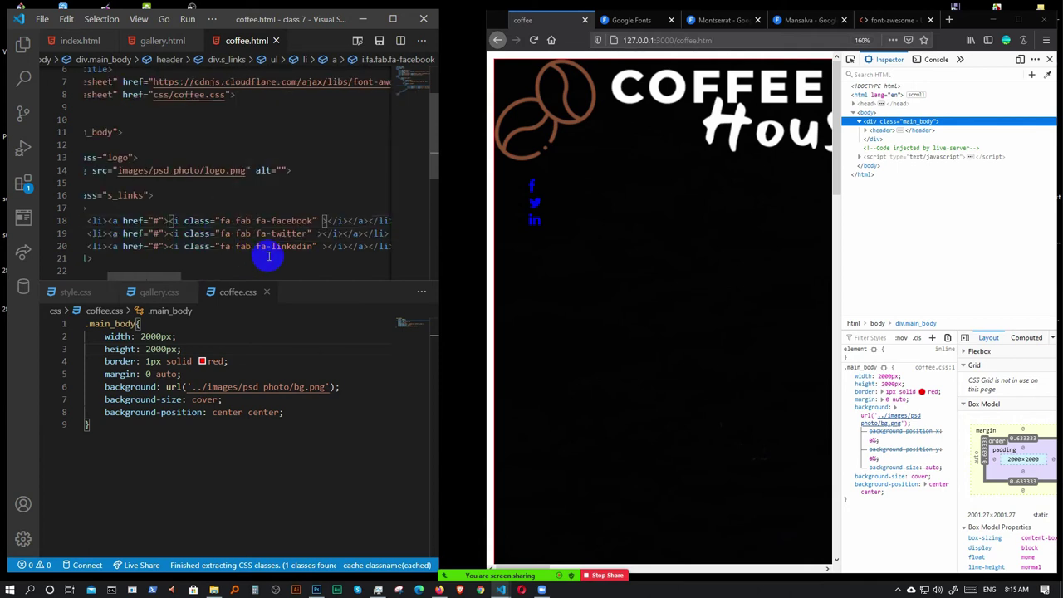
{"action": "scroll", "coordinate": [304, 199], "scroll_direction": "down", "scroll_amount": 3}
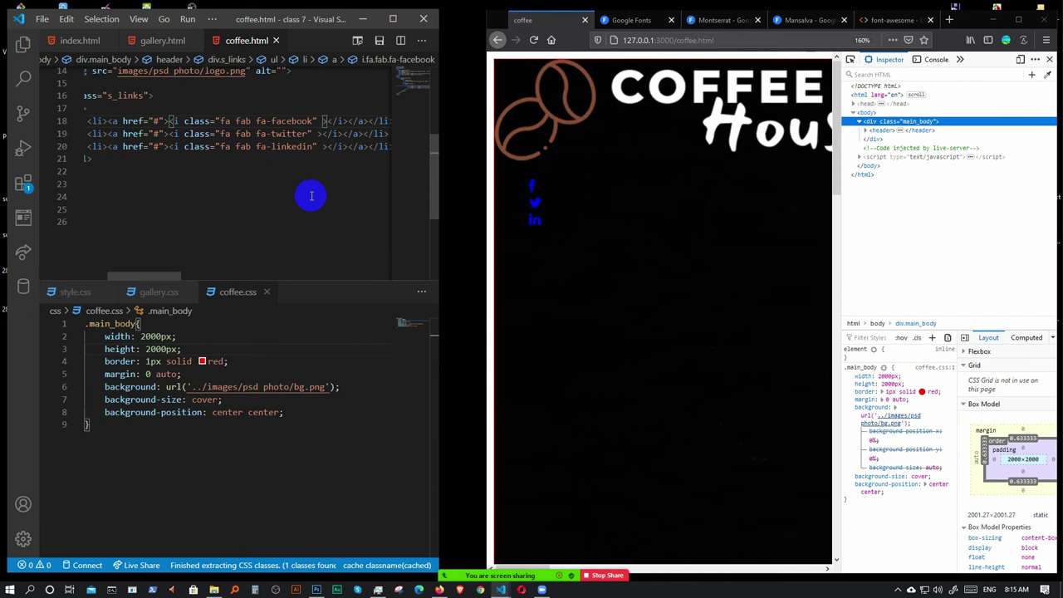
{"action": "scroll", "coordinate": [627, 215], "scroll_direction": "down", "scroll_amount": 9}
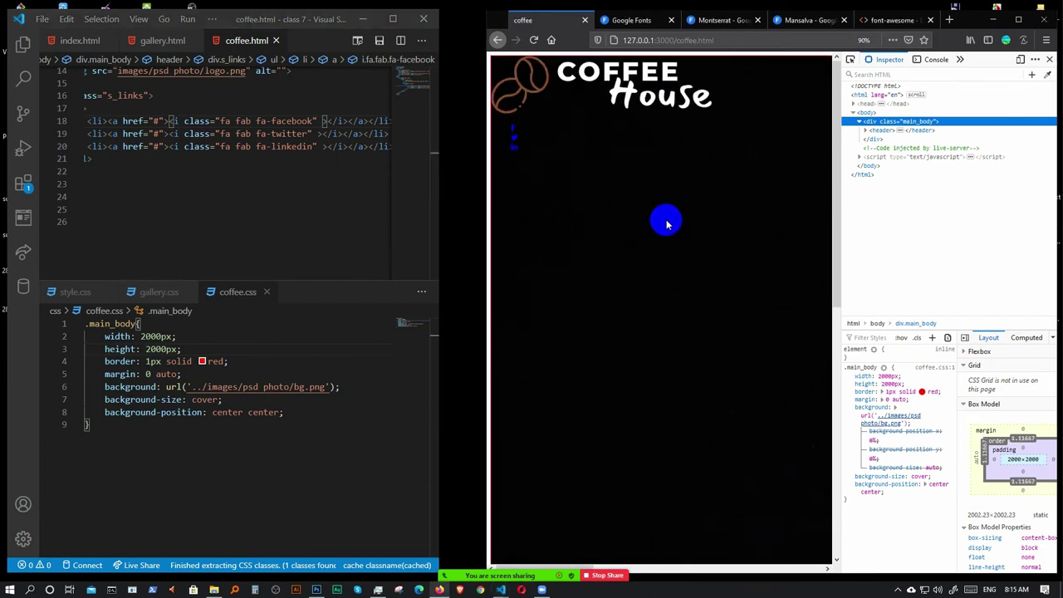
{"action": "scroll", "coordinate": [667, 223], "scroll_direction": "up", "scroll_amount": 3}
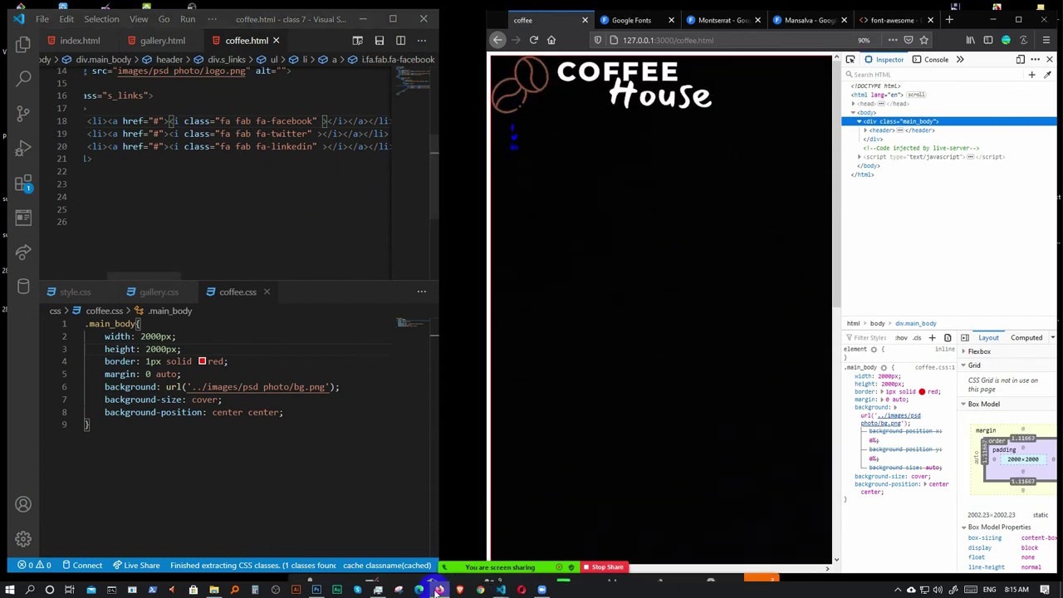
{"action": "left_click", "coordinate": [317, 590]}
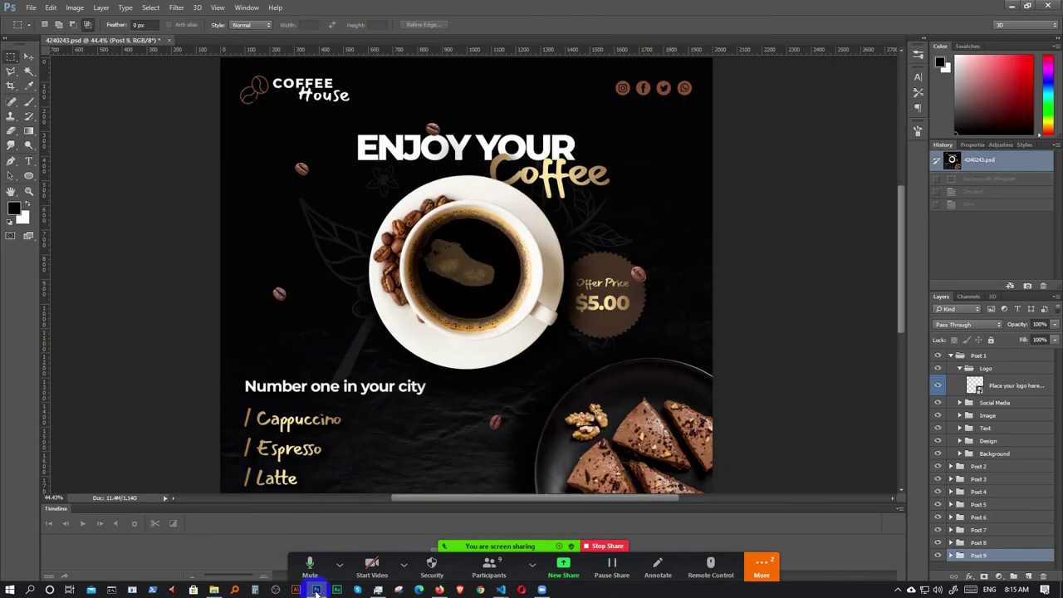
{"action": "left_click", "coordinate": [316, 590]}
- Add a list item below the LinkedIn one with the icon class fab fa-instagram
{"action": "left_click", "coordinate": [236, 158]}
{"action": "double_click", "coordinate": [291, 159]}
{"action": "type", "text": "ins"}
{"action": "key", "text": "Return"}
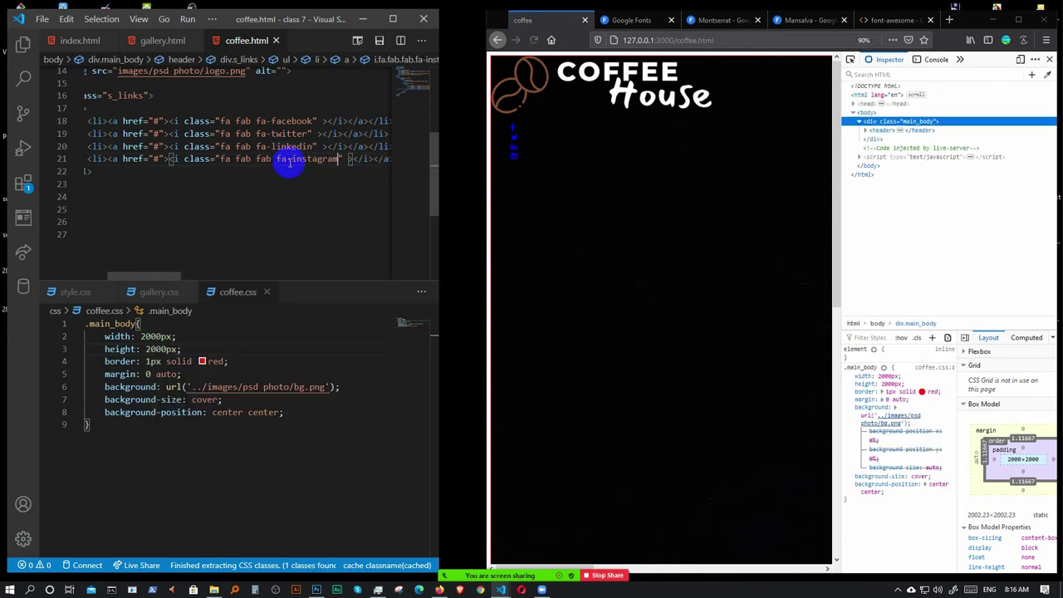
- Duplicate the Instagram list item below it, change its icon class to fa-whatsapp and remove the extra fab
{"action": "key", "text": "shift+alt+Down"}
{"action": "double_click", "coordinate": [321, 171]}
{"action": "type", "text": "wha"}
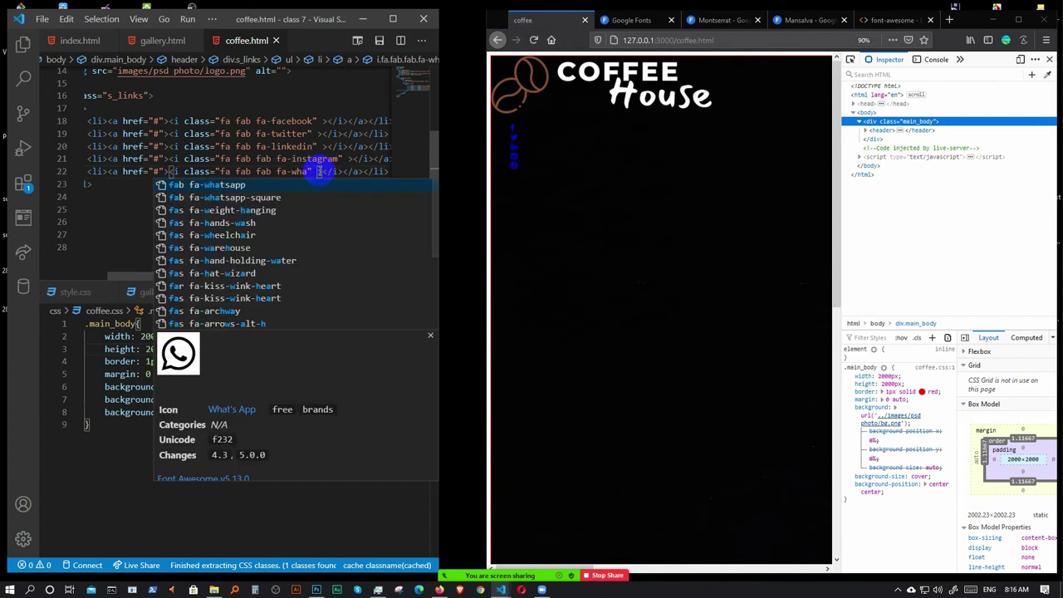
{"action": "key", "text": "Return"}
{"action": "left_click", "coordinate": [263, 171]}
{"action": "double_click", "coordinate": [268, 172]}
{"action": "key", "text": "BackSpace"}
{"action": "key", "text": "Delete"}
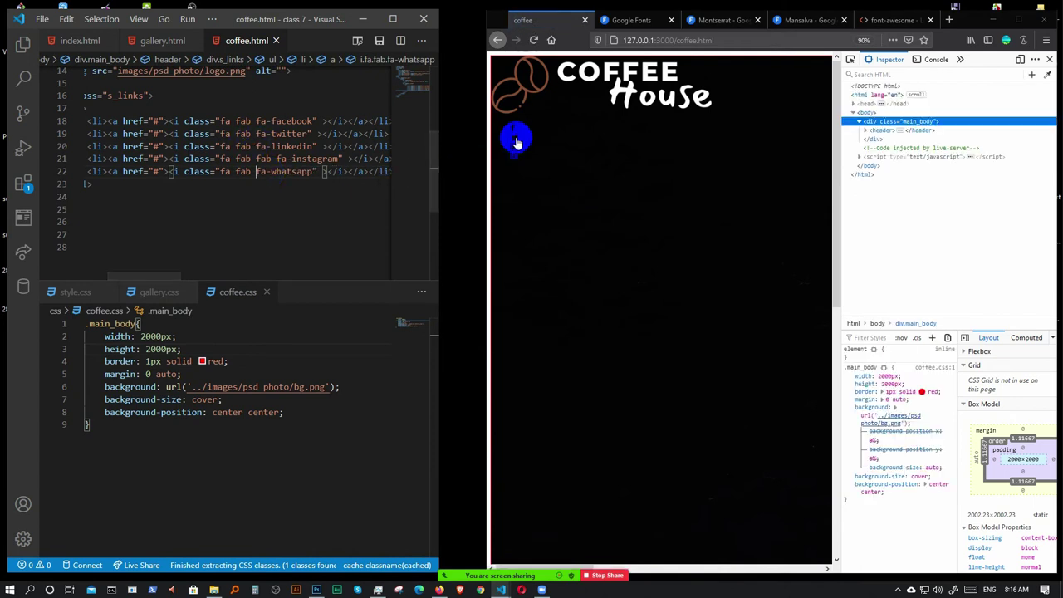
- Close the browser's developer tools and zoom the coffee page out to 50%
{"action": "left_click", "coordinate": [297, 225]}
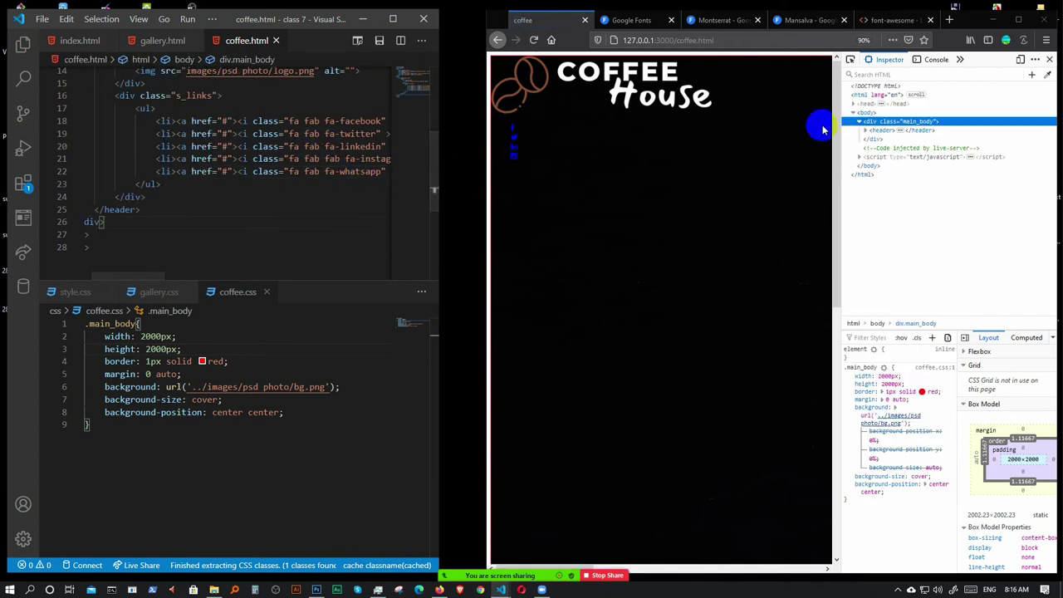
{"action": "left_click", "coordinate": [1049, 59]}
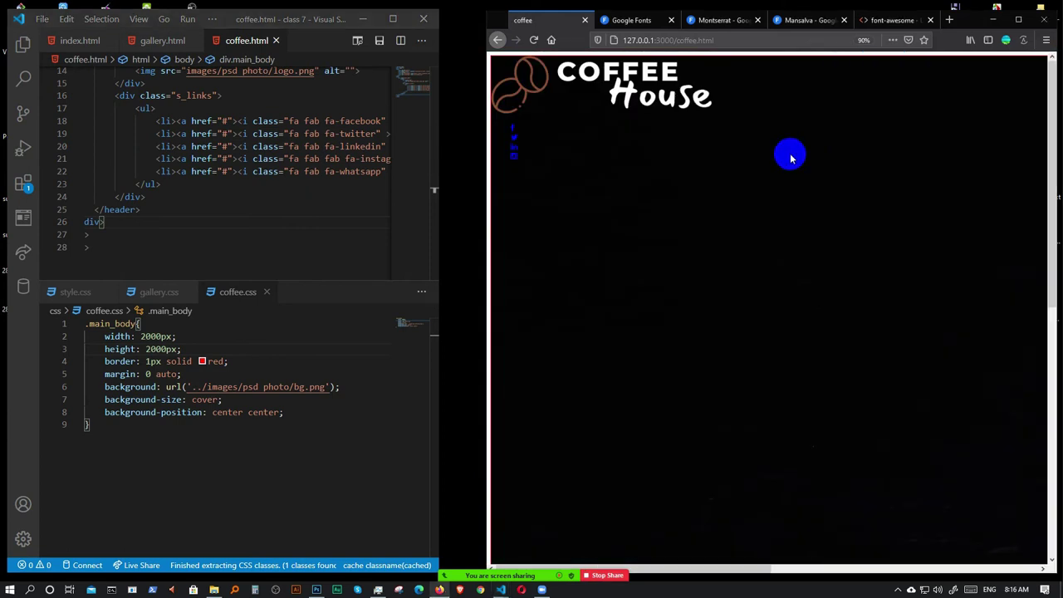
{"action": "scroll", "coordinate": [777, 186], "scroll_direction": "down", "scroll_amount": 4}
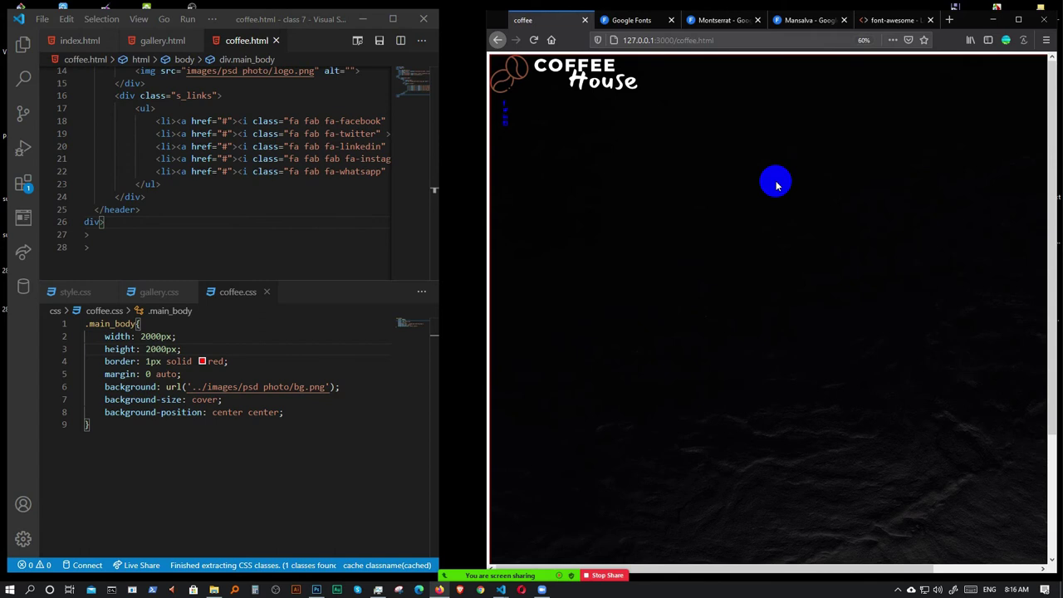
{"action": "scroll", "coordinate": [777, 186], "scroll_direction": "down", "scroll_amount": 1}
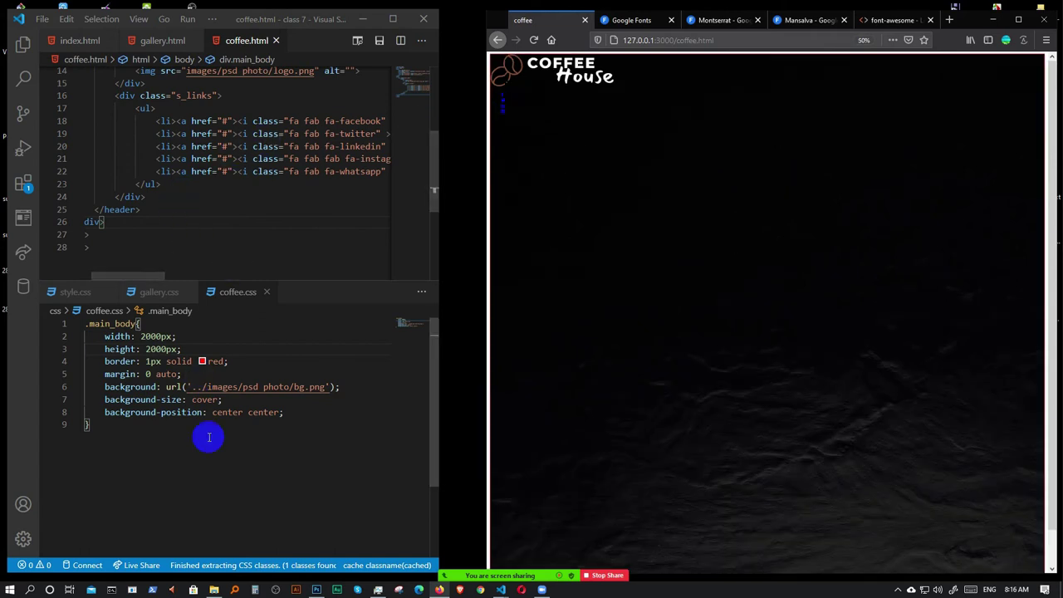
{"action": "scroll", "coordinate": [220, 214], "scroll_direction": "left", "scroll_amount": 2}
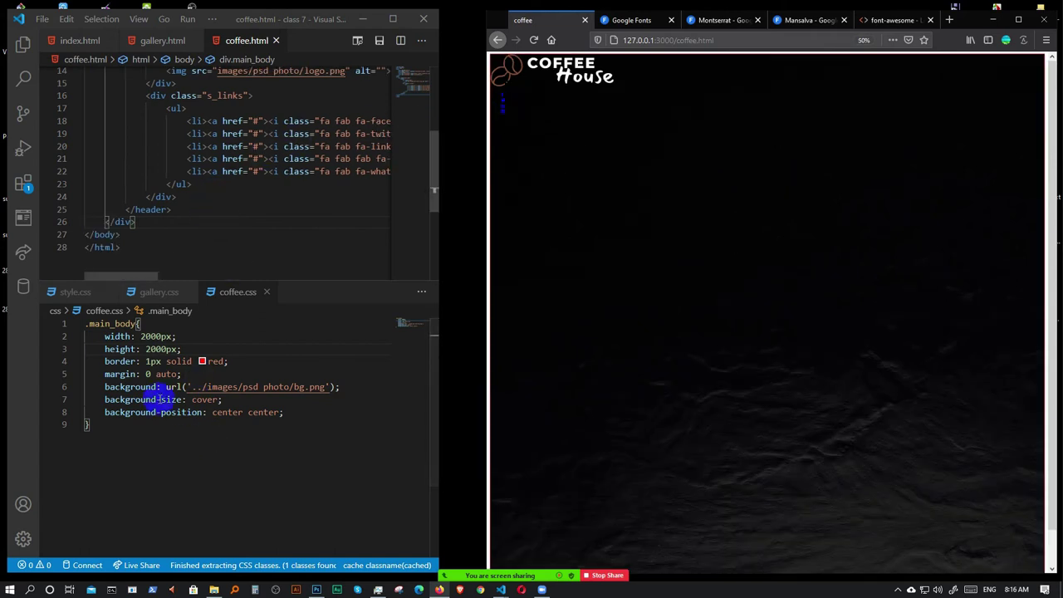
- Start an empty .main_body header rule below the .main_body rule in coffee.css
{"action": "double_click", "coordinate": [92, 324]}
{"action": "scroll", "coordinate": [133, 451], "scroll_direction": "down", "scroll_amount": 1}
{"action": "left_click", "coordinate": [133, 410]}
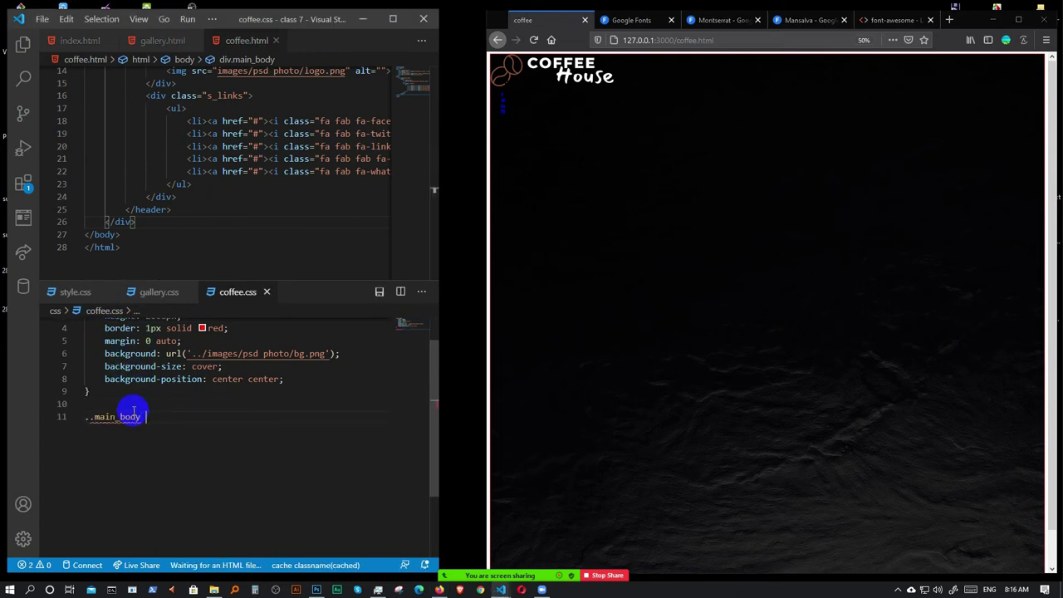
{"action": "type", "text": "he"}
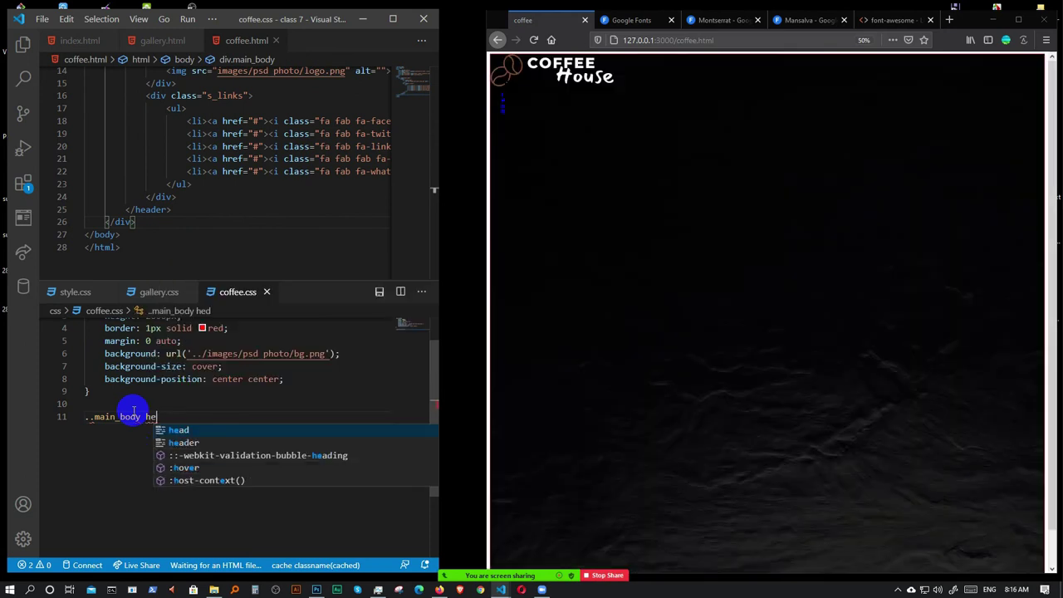
{"action": "type", "text": "ader"}
{"action": "key", "text": "Tab"}
{"action": "type", "text": "{"}
{"action": "key", "text": "Return"}
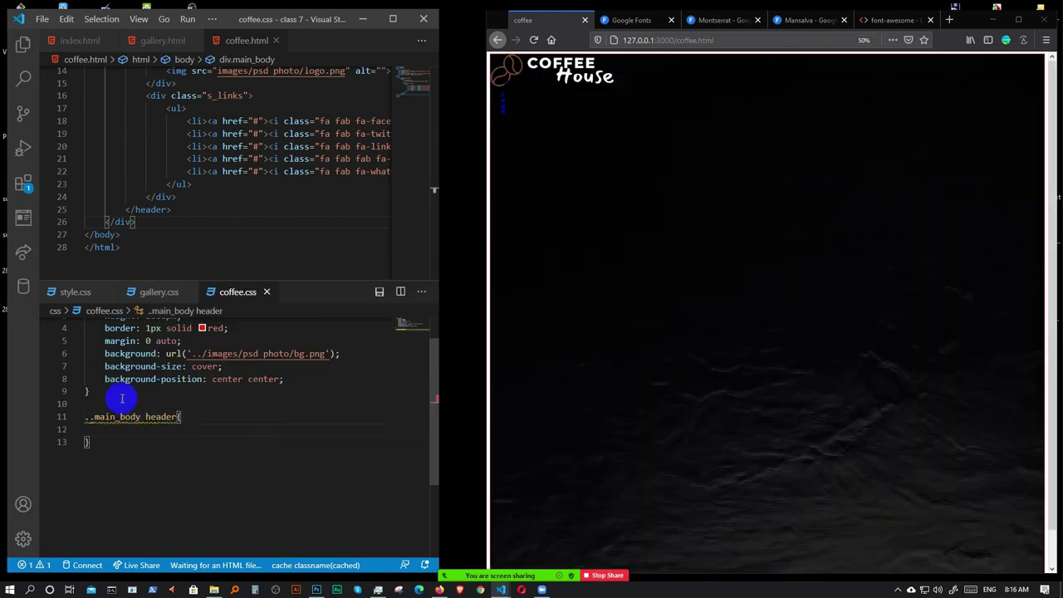
{"action": "left_click", "coordinate": [89, 417]}
{"action": "key", "text": "BackSpace"}
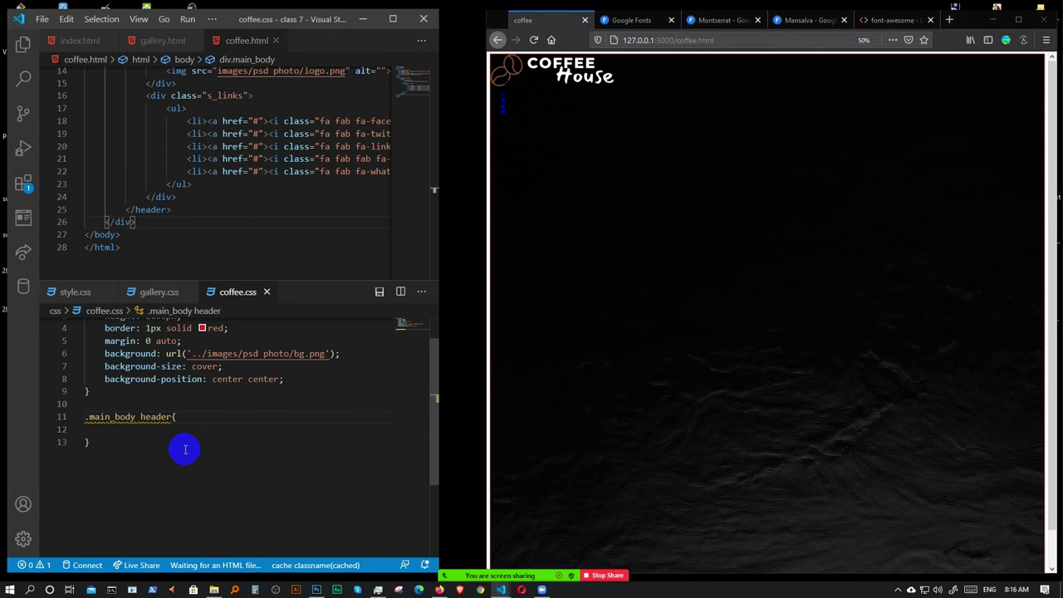
- Set display: flex in the .main_body header rule
{"action": "left_click", "coordinate": [125, 432]}
{"action": "key", "text": "Tab"}
{"action": "type", "text": "div"}
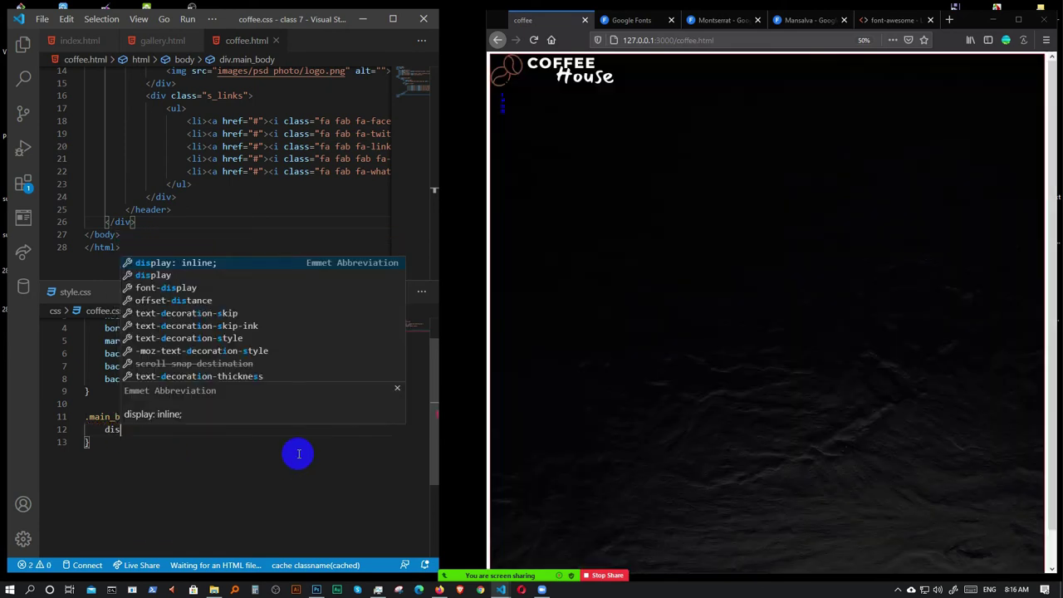
{"action": "key", "text": "Down"}
{"action": "key", "text": "Return"}
{"action": "type", "text": "f;"}
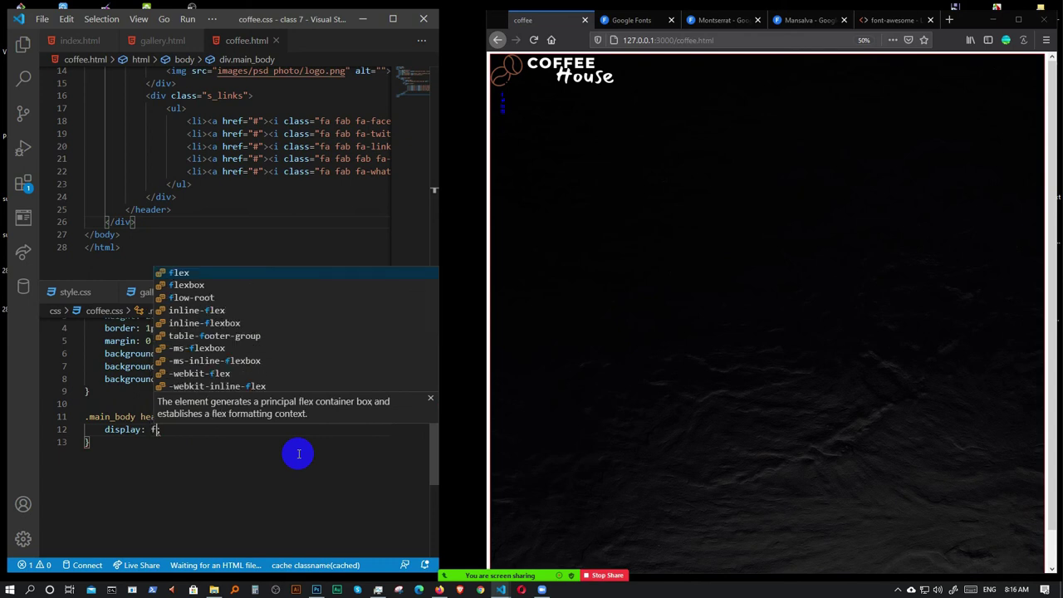
{"action": "key", "text": "Return"}
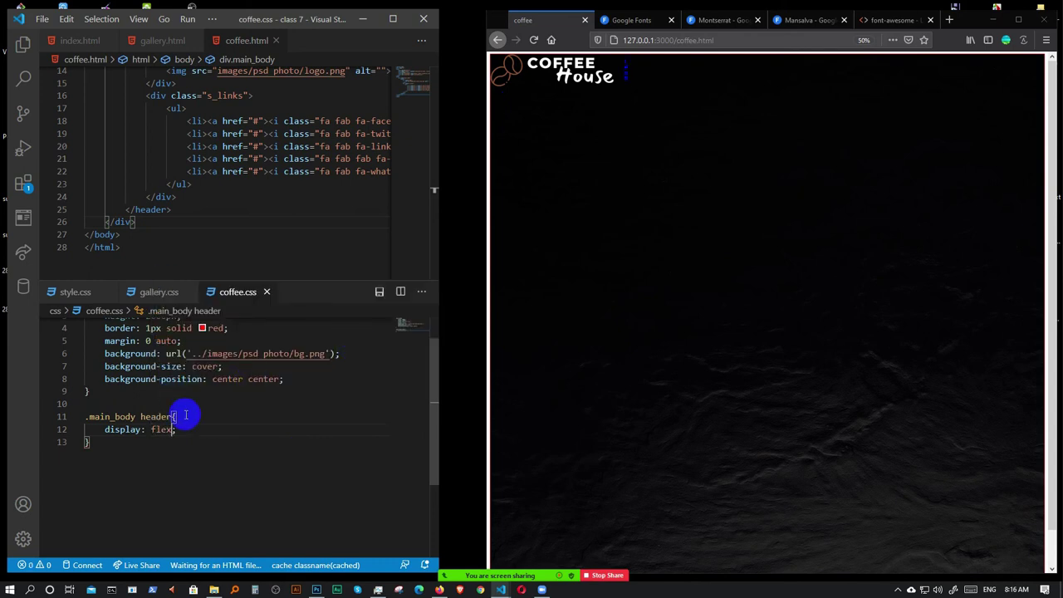
- Copy the .main_body header selector onto a new line below its rule, leaving one blank line between
{"action": "scroll", "coordinate": [174, 399], "scroll_direction": "down", "scroll_amount": 2}
{"action": "left_click_drag", "start_coordinate": [174, 351], "coordinate": [76, 349]}
{"action": "key", "text": "ctrl+c"}
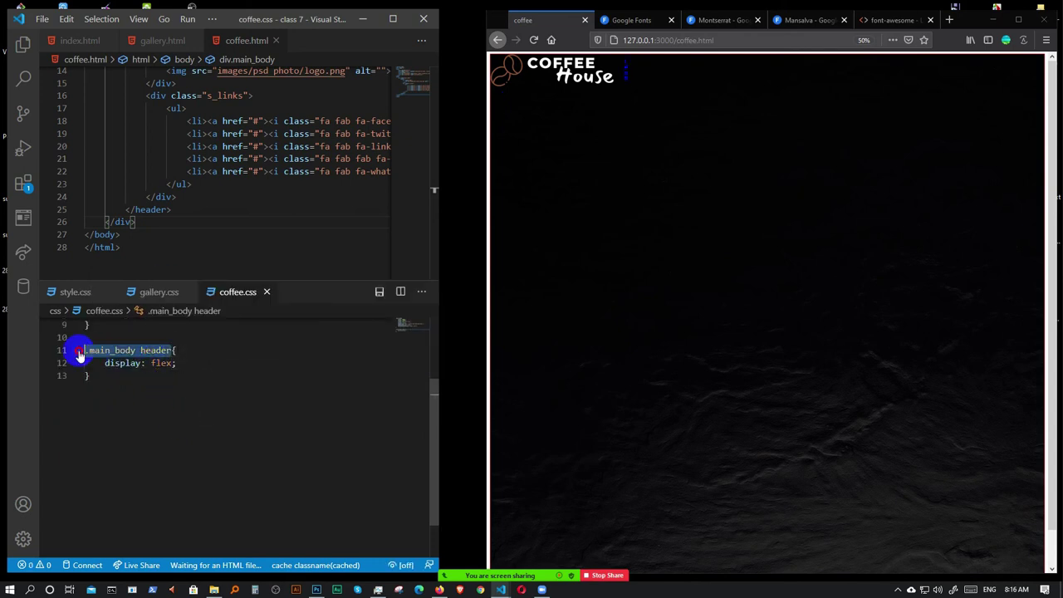
{"action": "left_click", "coordinate": [108, 377]}
{"action": "key", "text": "Return"}
{"action": "key", "text": "Return"}
{"action": "key", "text": "ctrl+v"}
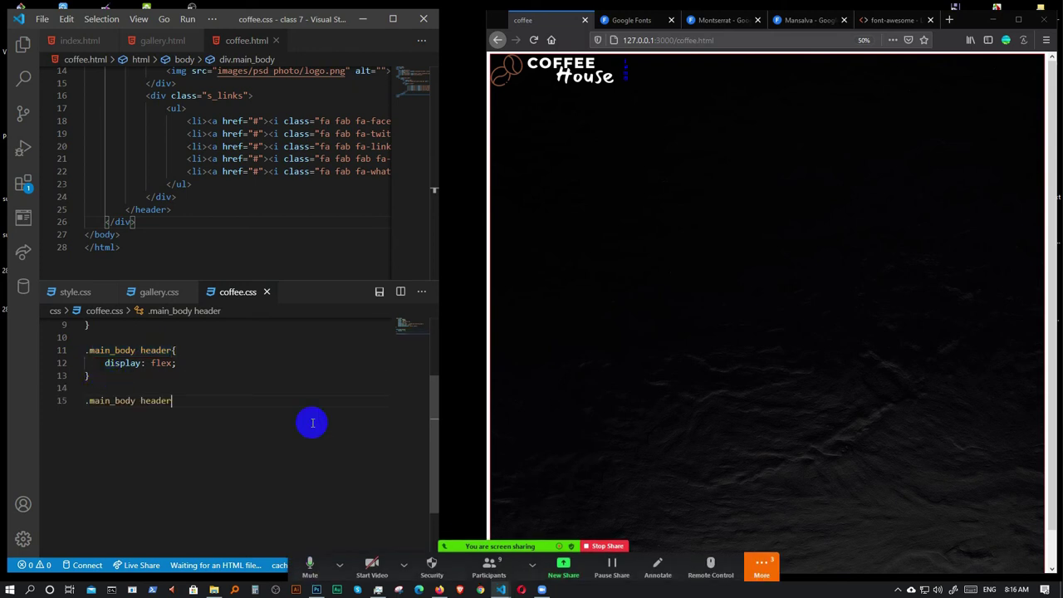
- Turn the pasted selector into two empty rules, .main_body header .logo and .main_body header .s_links
{"action": "type", "text": "ul"}
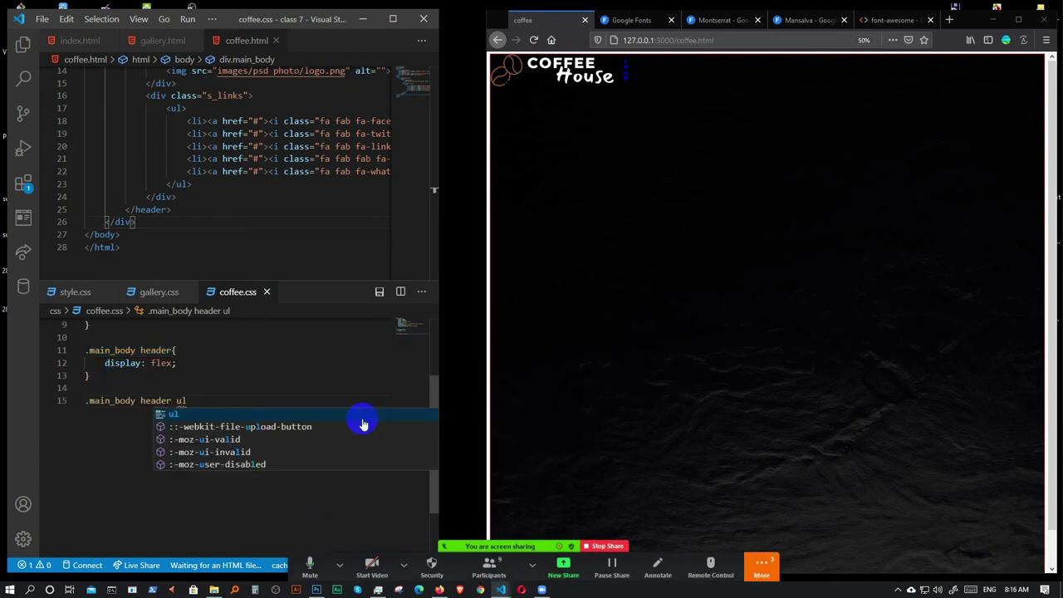
{"action": "type", "text": "{"}
{"action": "key", "text": "shift+alt+Down"}
{"action": "type", "text": "li"}
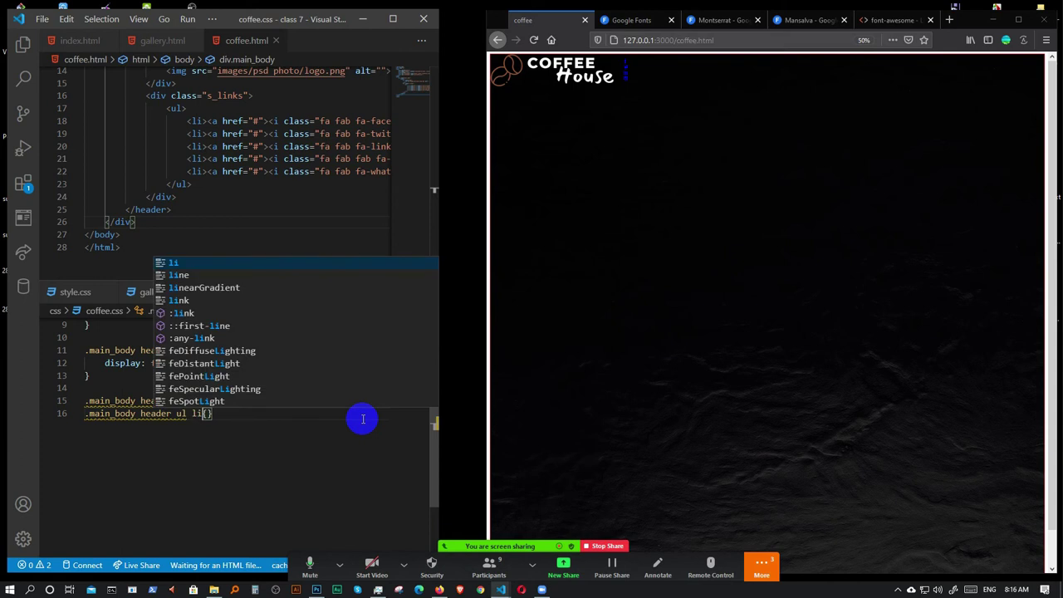
{"action": "key", "text": "Escape"}
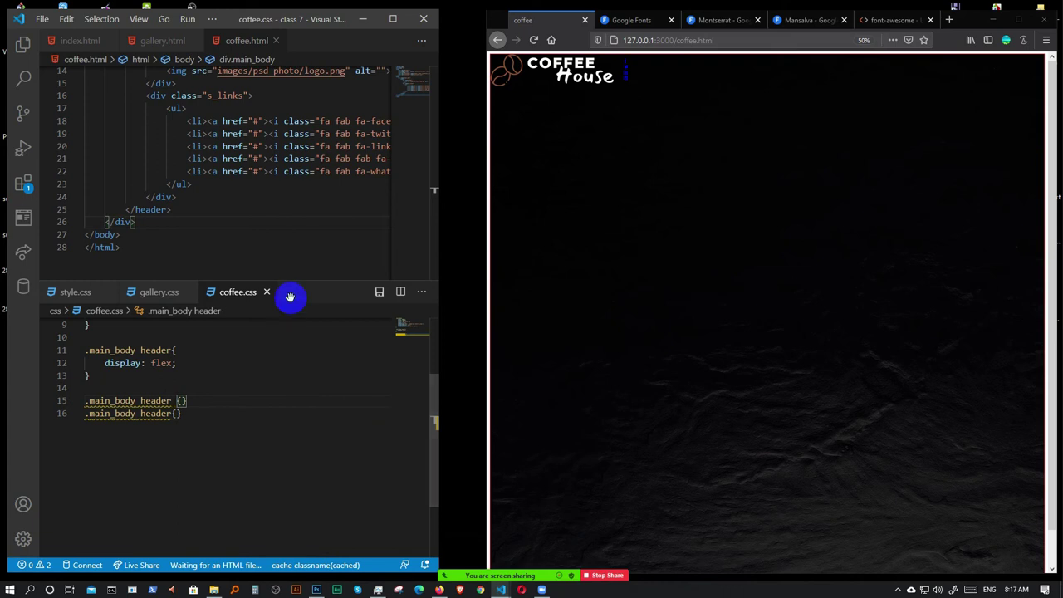
{"action": "scroll", "coordinate": [254, 219], "scroll_direction": "up", "scroll_amount": 1}
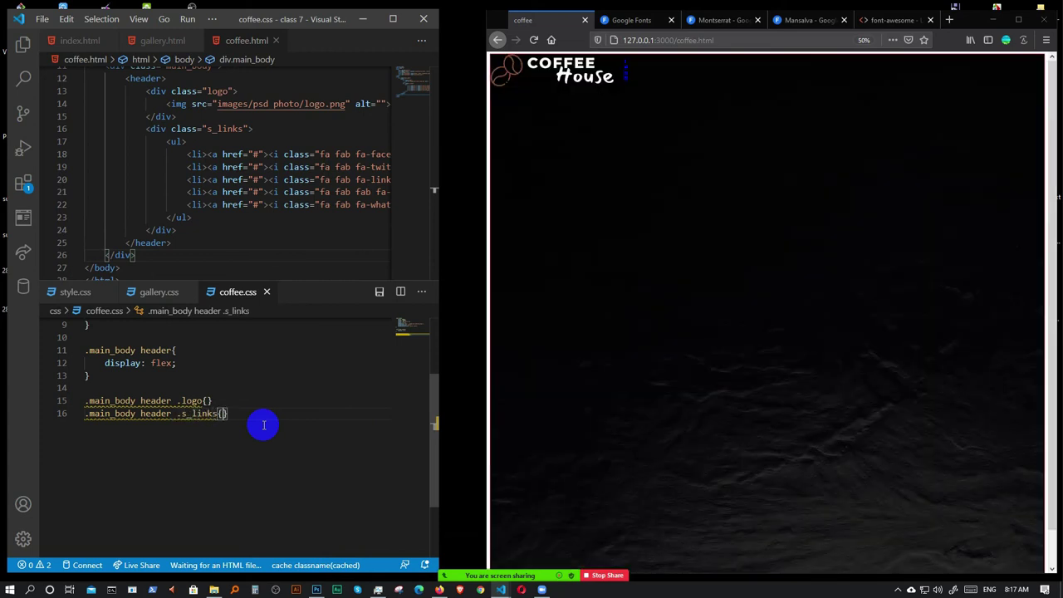
- Try display: grid in the .main_body header rule and return the value to flex
{"action": "double_click", "coordinate": [160, 363]}
{"action": "type", "text": "grid"}
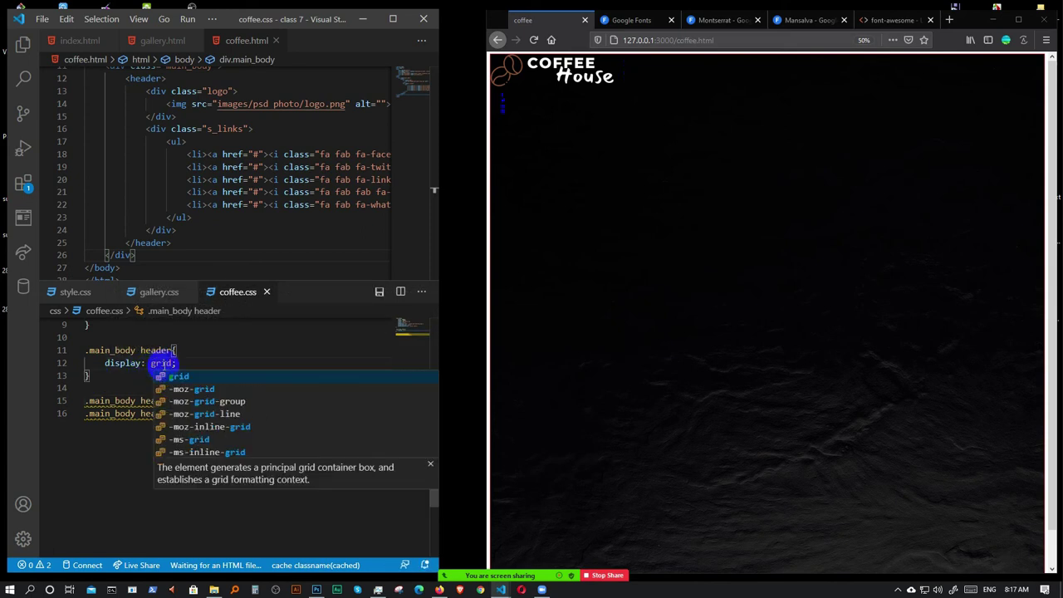
{"action": "left_click", "coordinate": [207, 363]}
{"action": "left_click", "coordinate": [165, 363]}
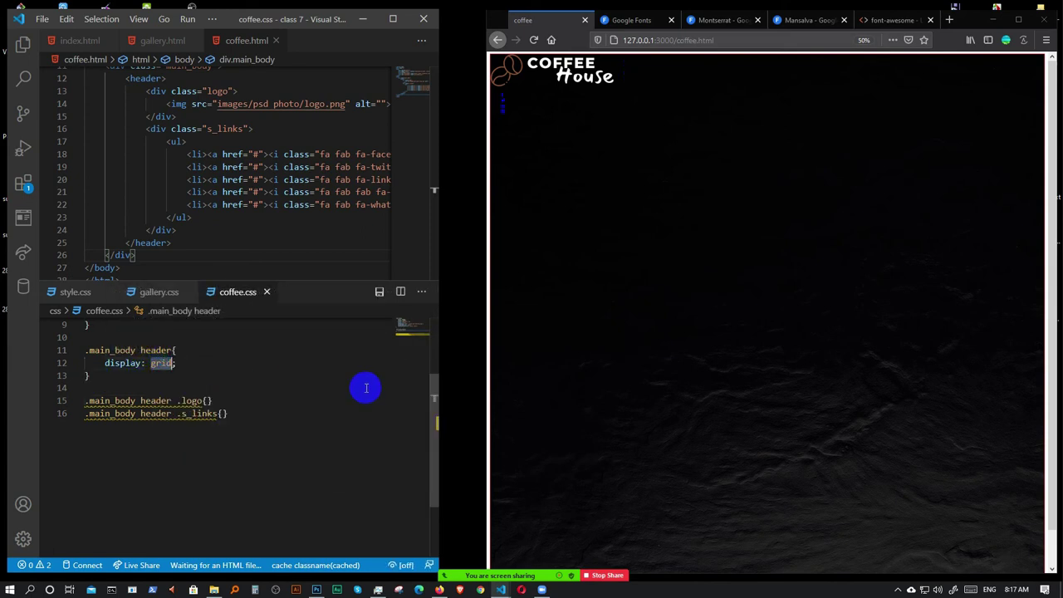
{"action": "type", "text": "f"}
{"action": "key", "text": "Return"}
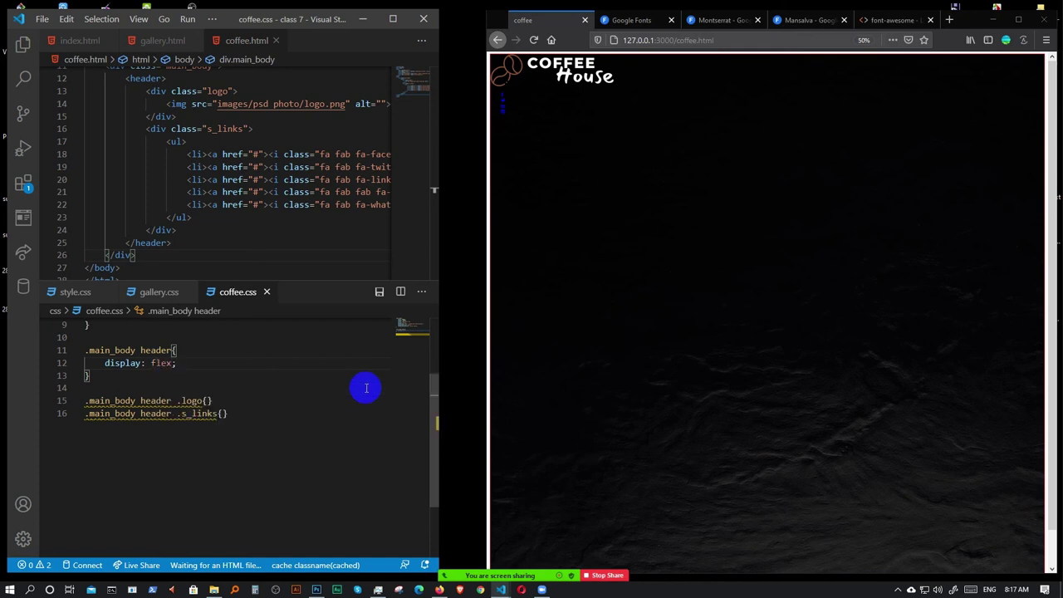
- Duplicate the empty .s_links rule below itself to create empty rules for .s_links ul and .s_links ul li
{"action": "left_click", "coordinate": [238, 399]}
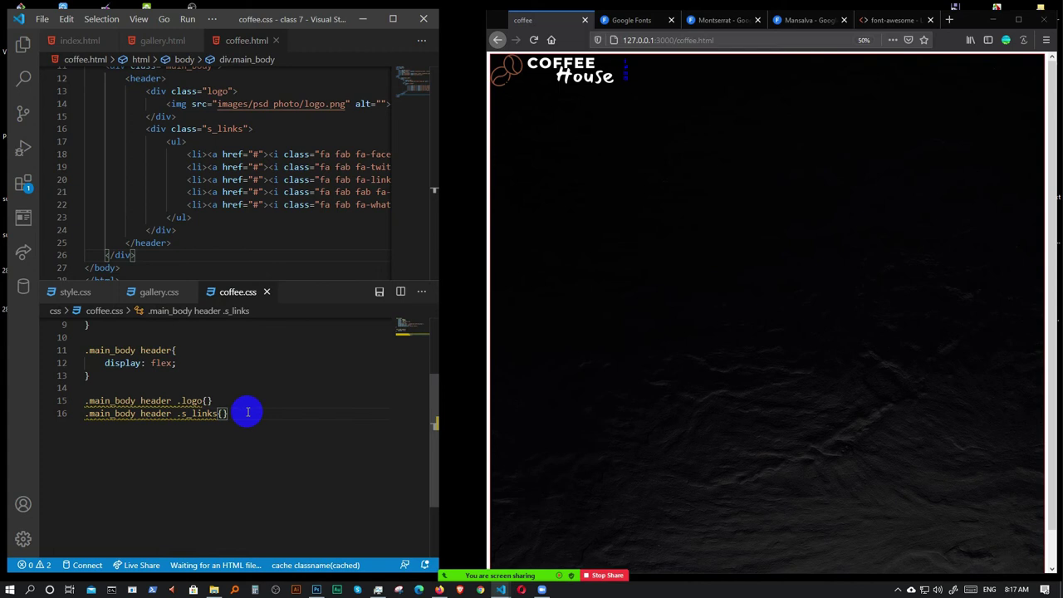
{"action": "key", "text": "shift+alt+Down"}
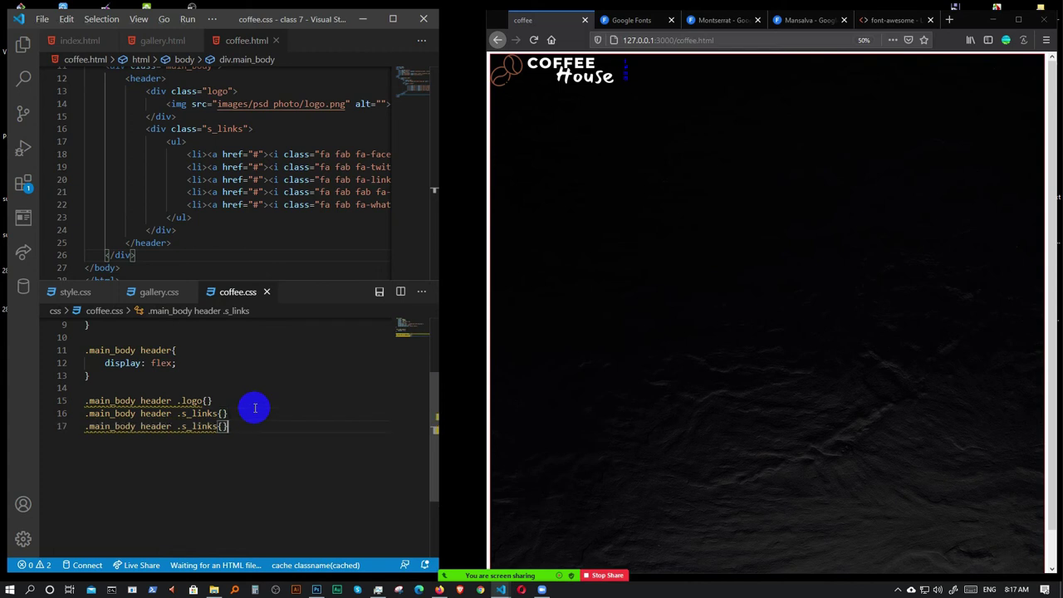
{"action": "type", "text": "ul"}
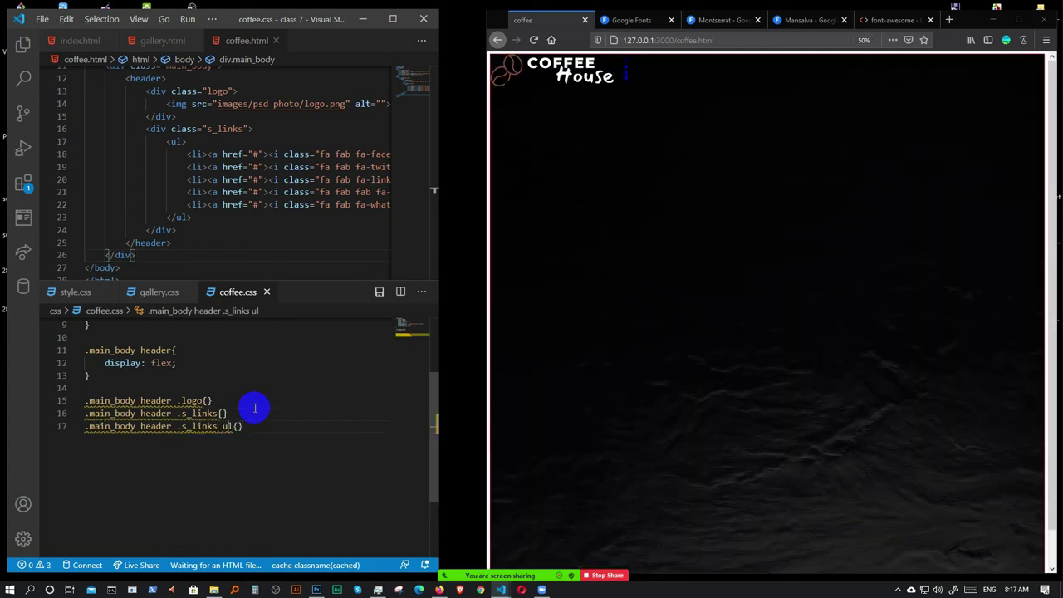
{"action": "key", "text": "shift+alt+Down"}
{"action": "type", "text": "links ul li{"}
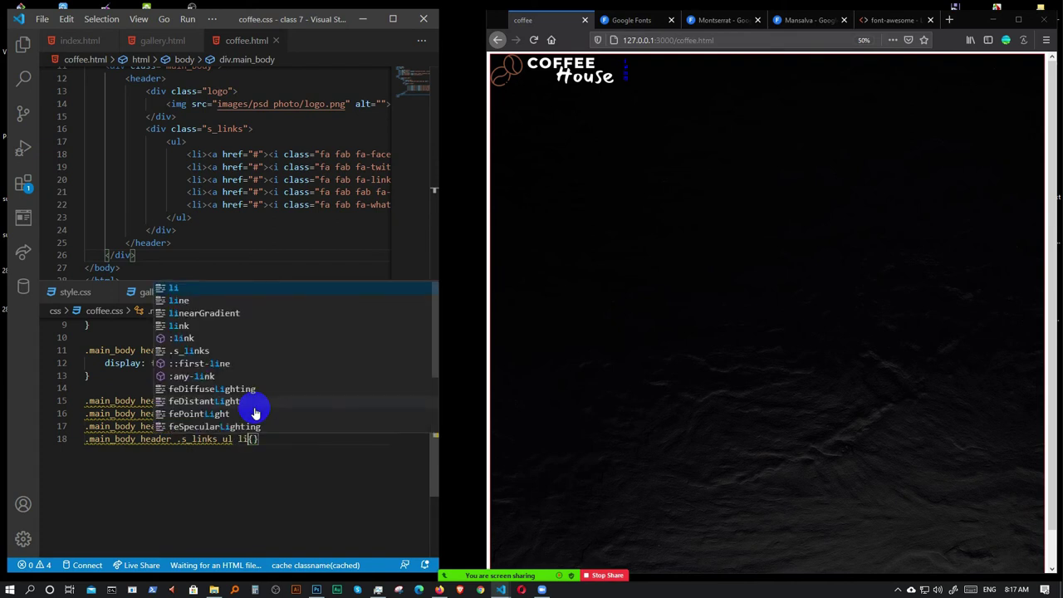
{"action": "key", "text": "Escape"}
- Extend the duplicated list selectors with empty rules for .s_links ul li a and .s_links ul li a i
{"action": "key", "text": "shift+alt+Down"}
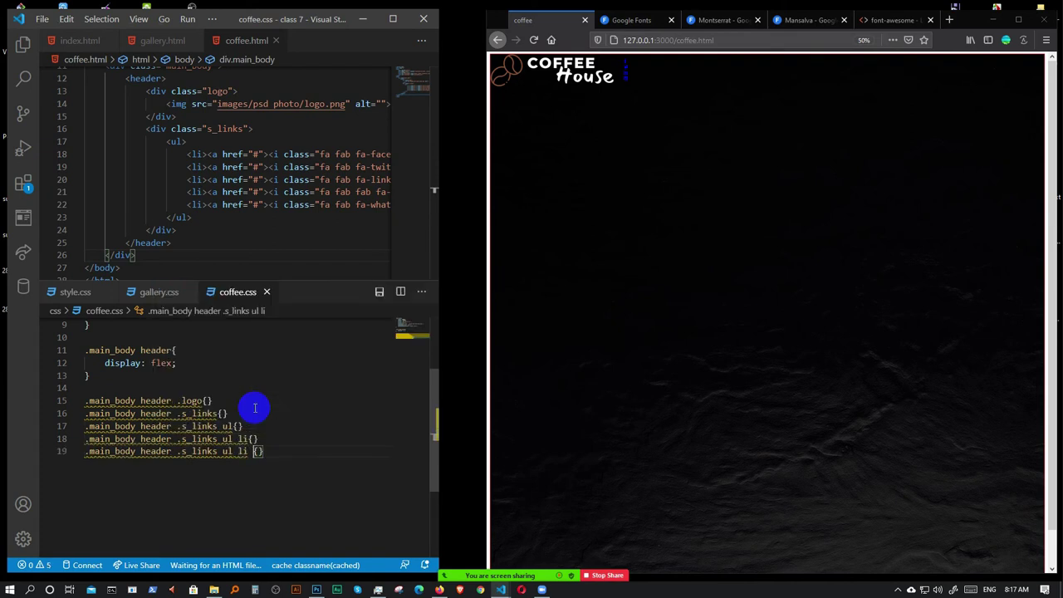
{"action": "type", "text": "a"}
{"action": "key", "text": "Escape"}
{"action": "key", "text": "shift+alt+Down"}
{"action": "type", "text": "i"}
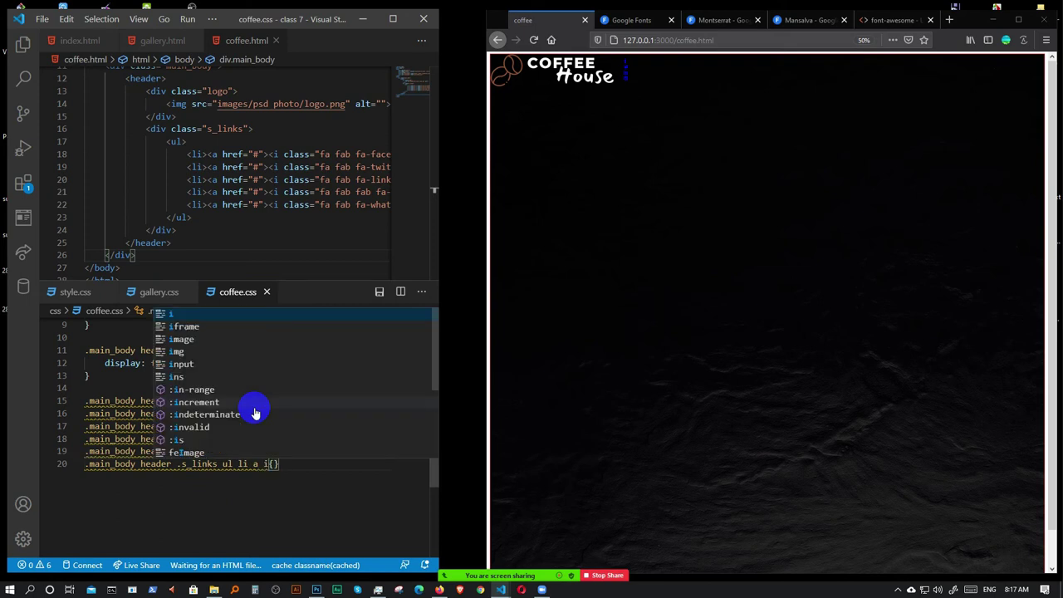
{"action": "key", "text": "Escape"}
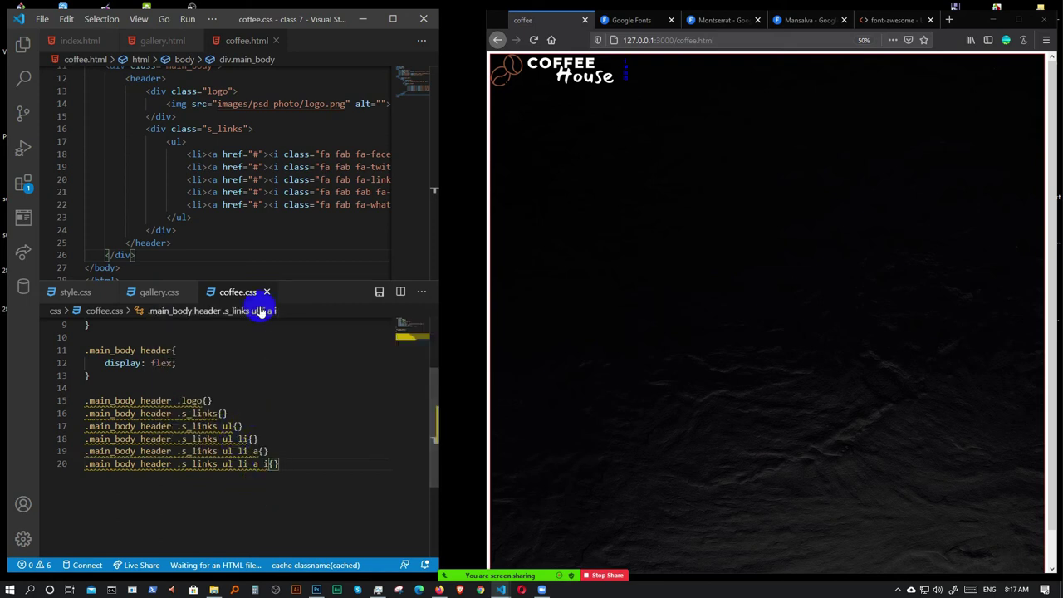
- Set display: flex in the .main_body header .s_links ul rule to lay the social icons out in a row
{"action": "left_click", "coordinate": [204, 400]}
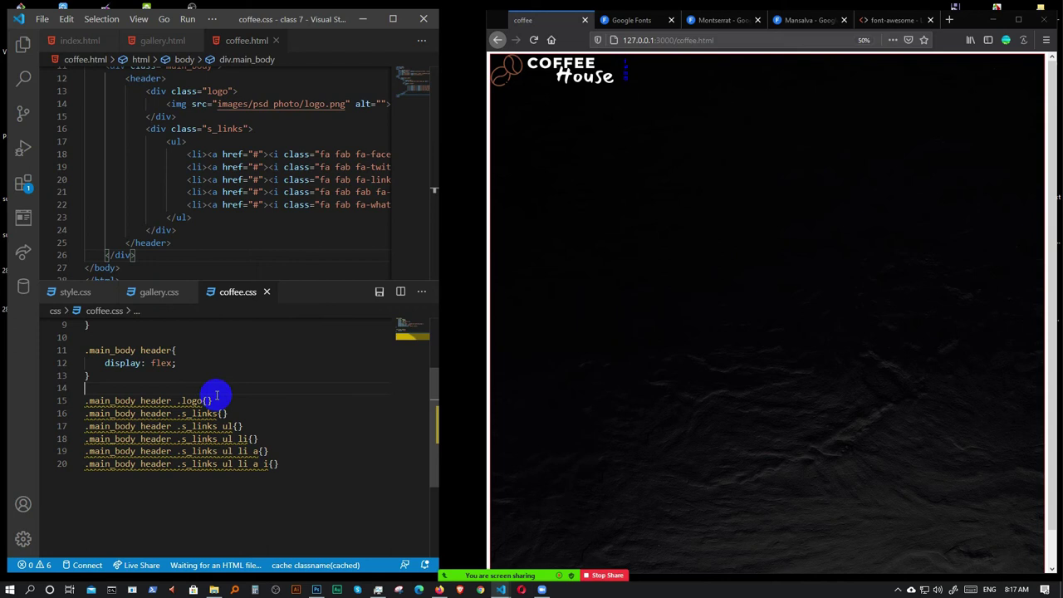
{"action": "left_click", "coordinate": [199, 388]}
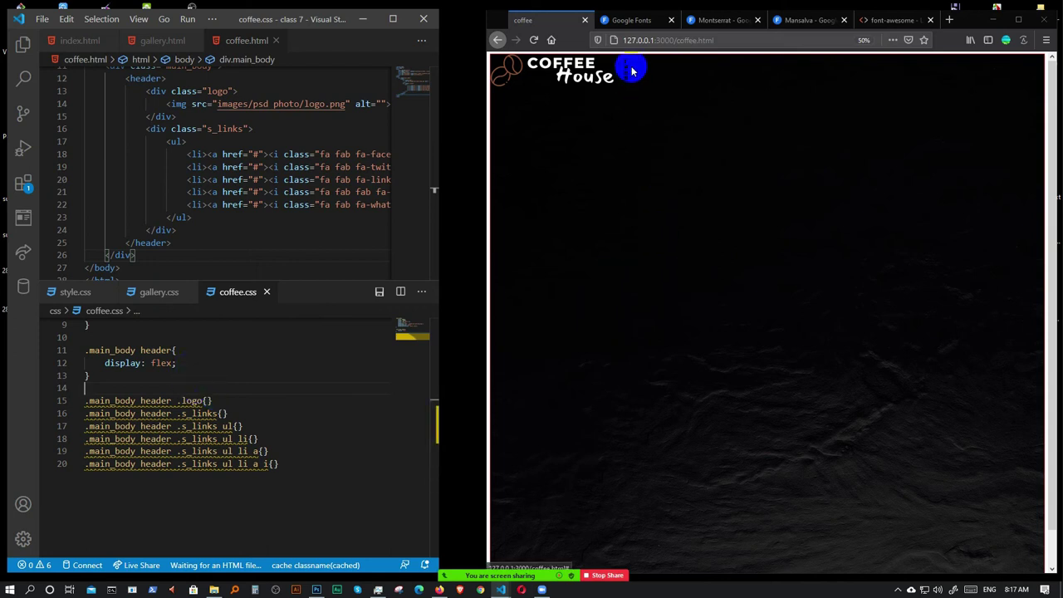
{"action": "scroll", "coordinate": [648, 75], "scroll_direction": "up", "scroll_amount": 4}
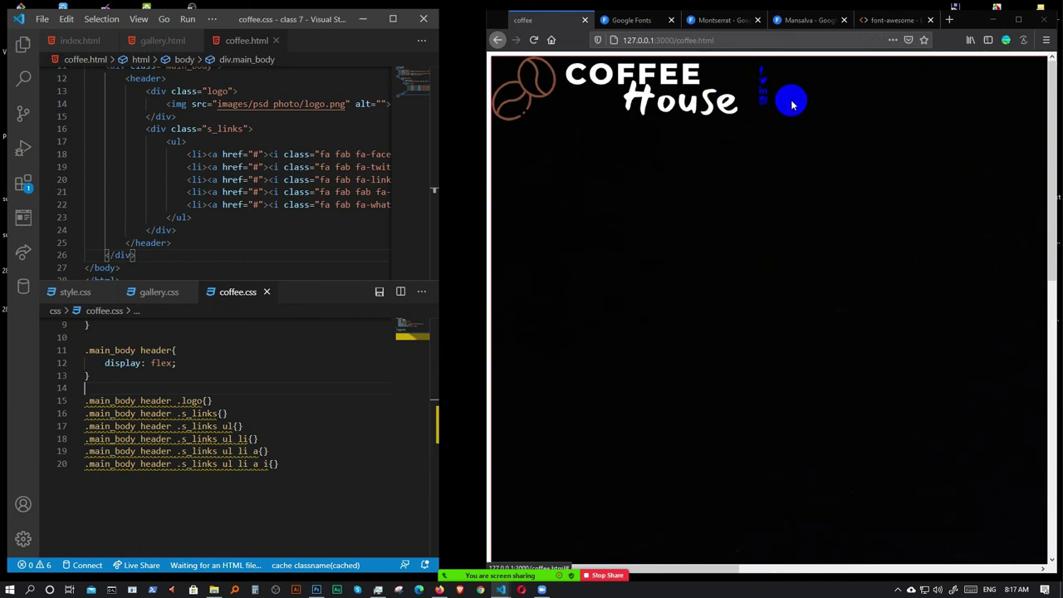
{"action": "scroll", "coordinate": [279, 419], "scroll_direction": "down", "scroll_amount": 1}
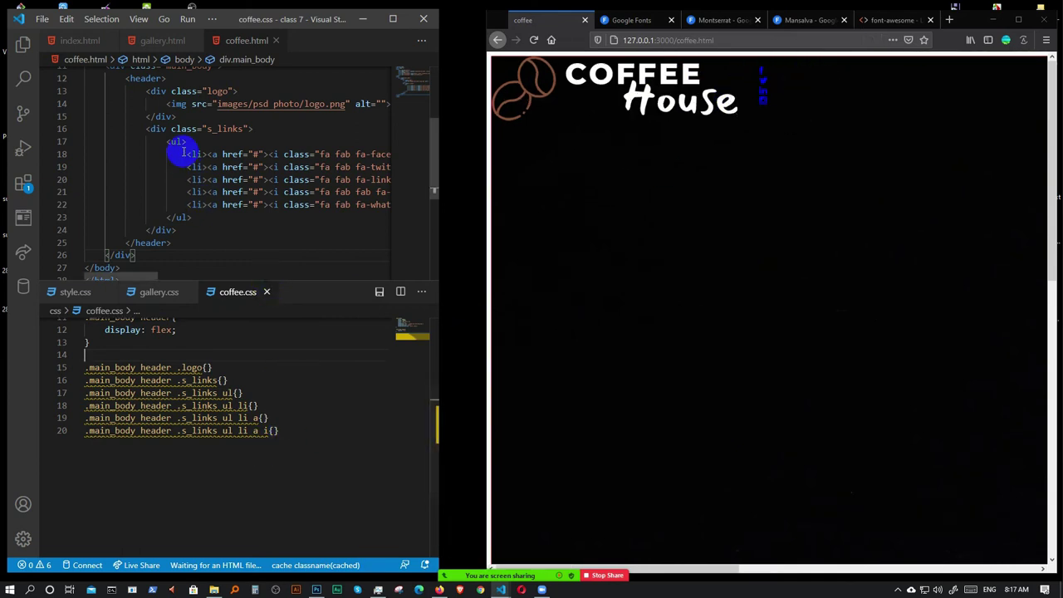
{"action": "left_click_drag", "start_coordinate": [188, 142], "coordinate": [162, 142]}
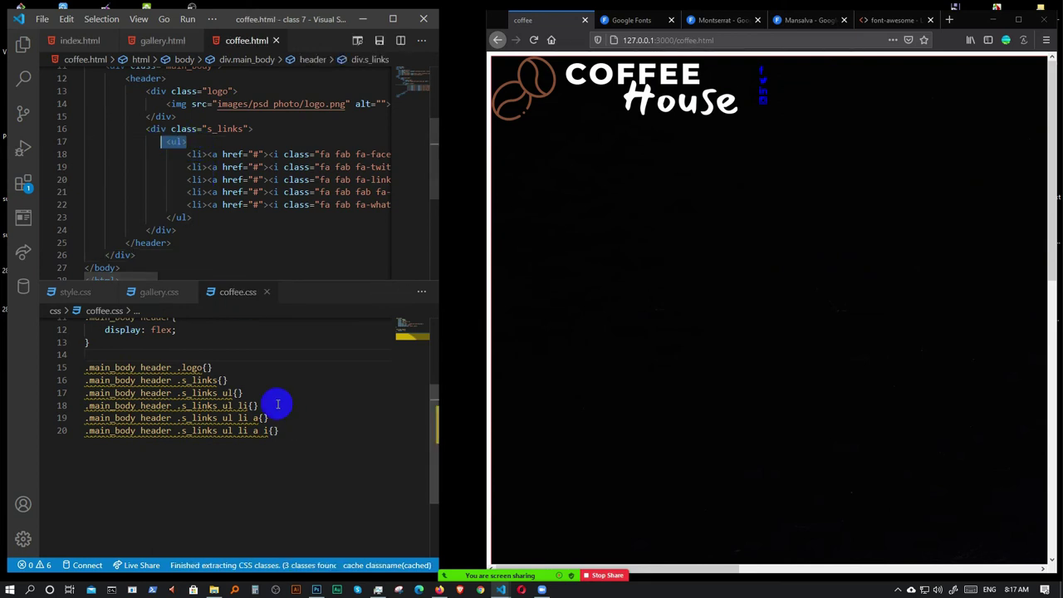
{"action": "left_click", "coordinate": [238, 393]}
{"action": "key", "text": "Return"}
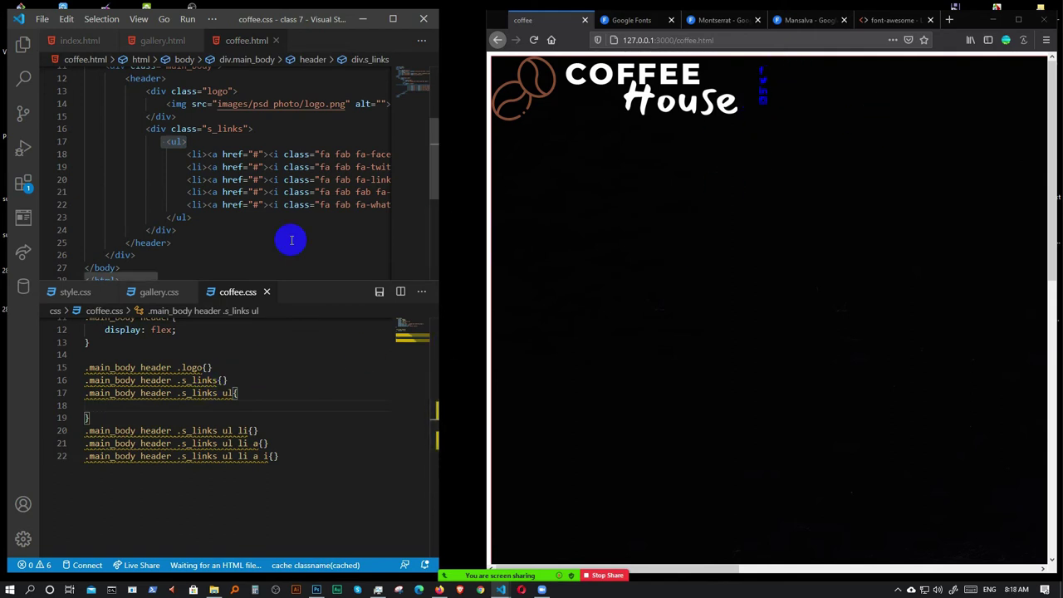
{"action": "type", "text": "di"}
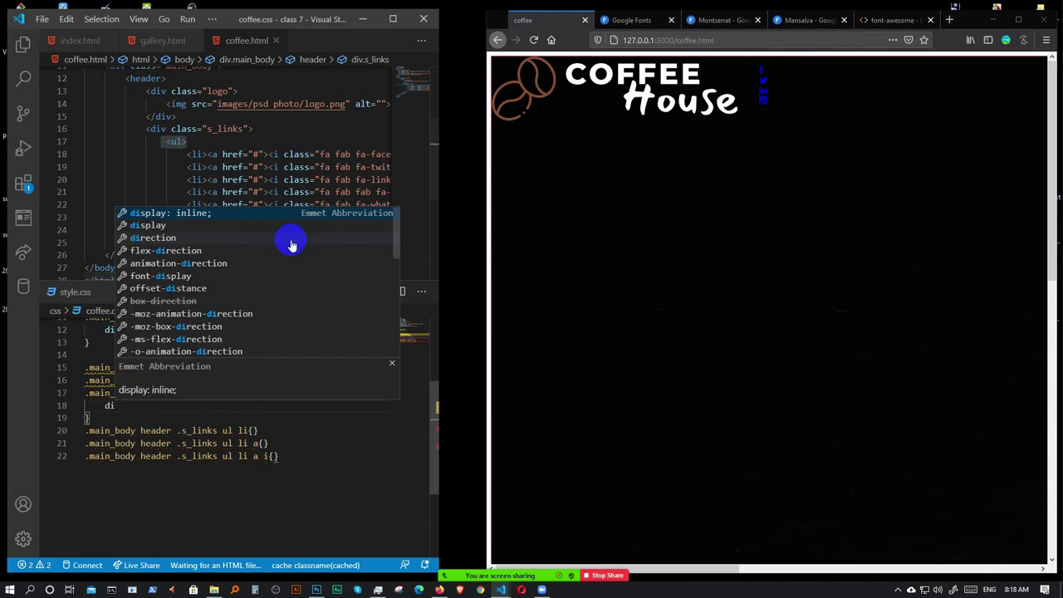
{"action": "key", "text": "Return"}
{"action": "key", "text": "Return"}
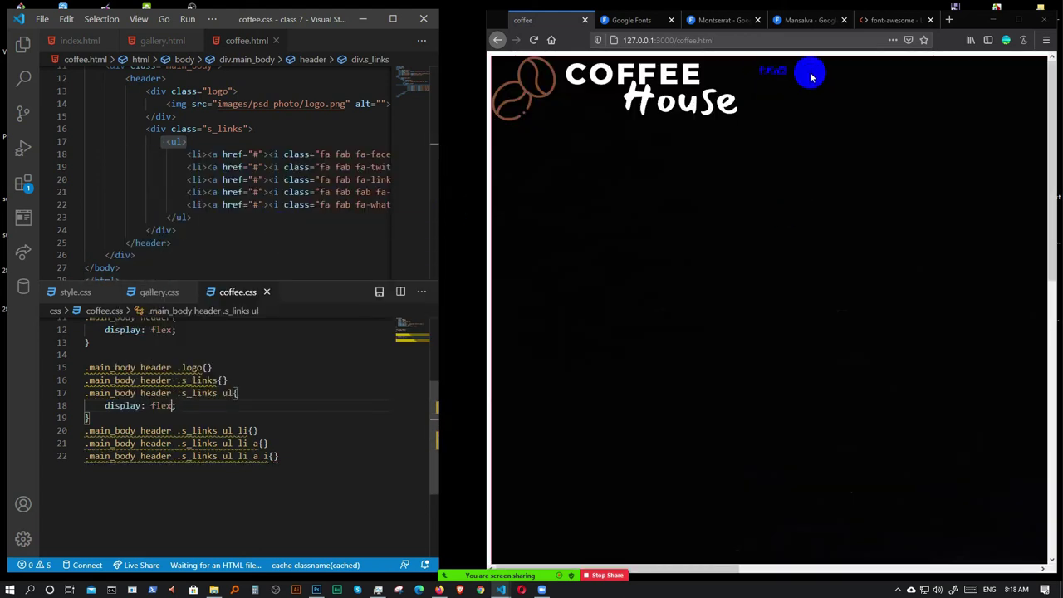
- Set the text color to white in the `.main_body header .s_links ul li a` rule of coffee.css
{"action": "left_click", "coordinate": [253, 432]}
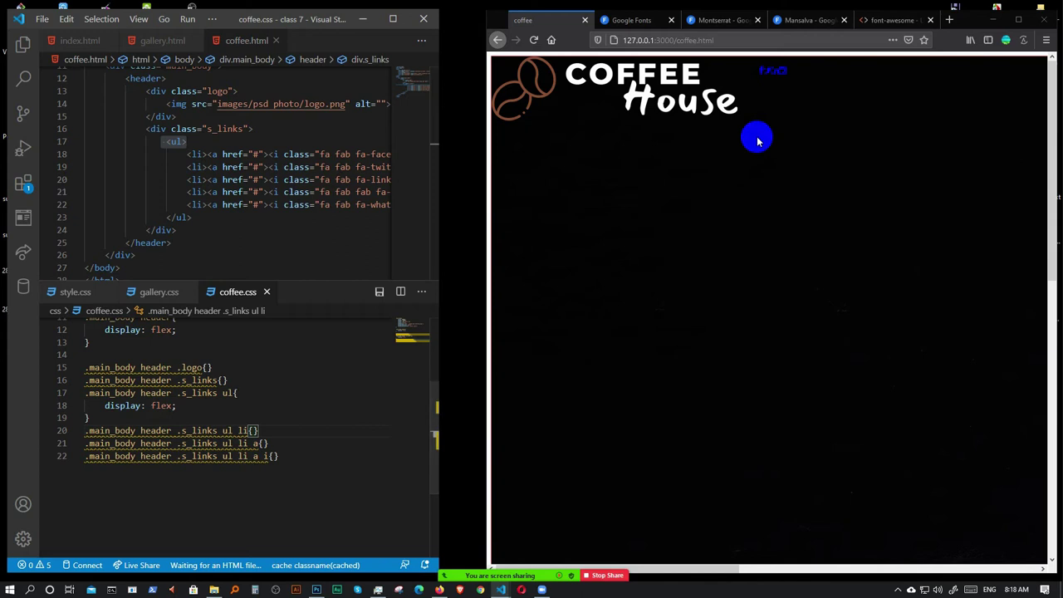
{"action": "scroll", "coordinate": [266, 428], "scroll_direction": "down", "scroll_amount": 2}
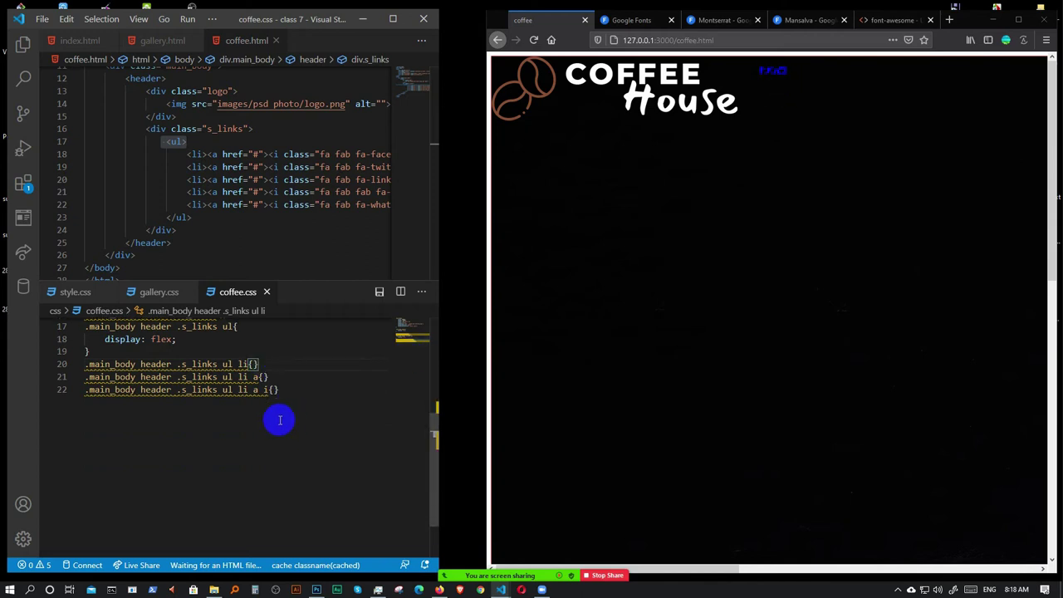
{"action": "left_click", "coordinate": [261, 378]}
{"action": "key", "text": "Return"}
{"action": "type", "text": "c"}
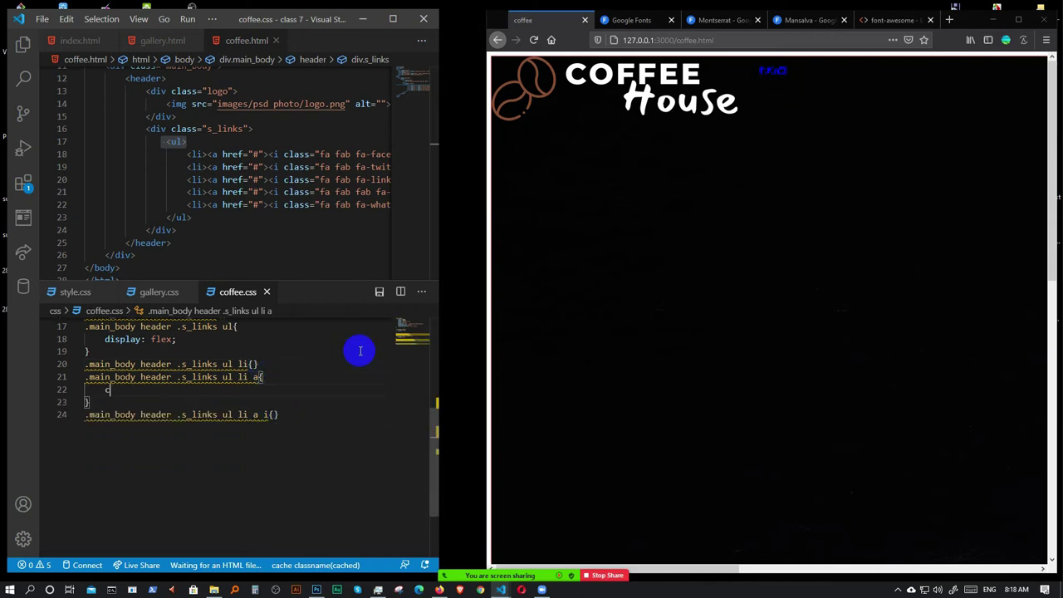
{"action": "type", "text": "olo"}
{"action": "key", "text": "Return"}
{"action": "type", "text": "white;"}
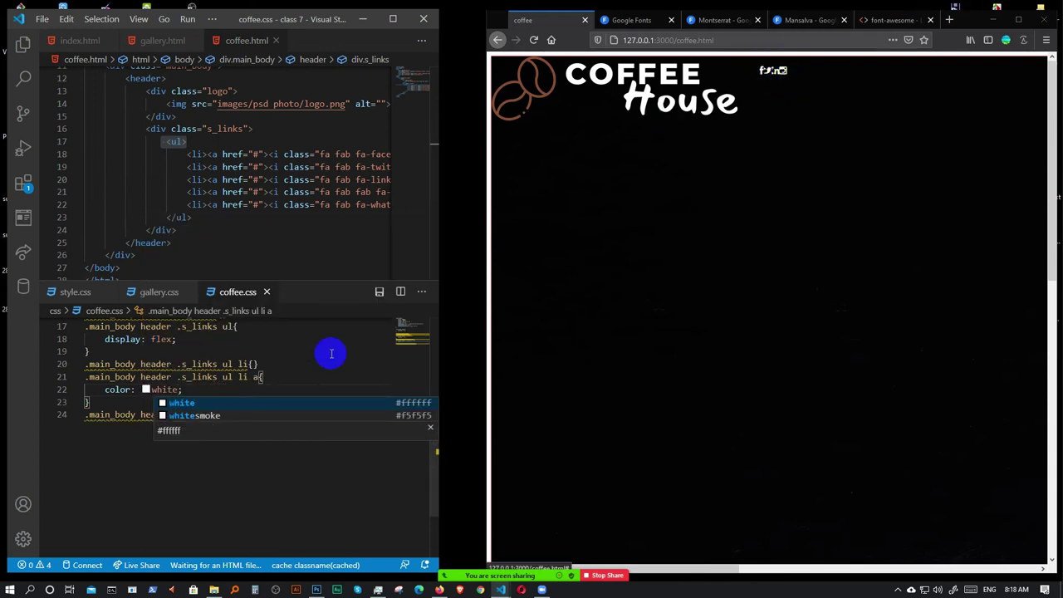
{"action": "left_click", "coordinate": [212, 389]}
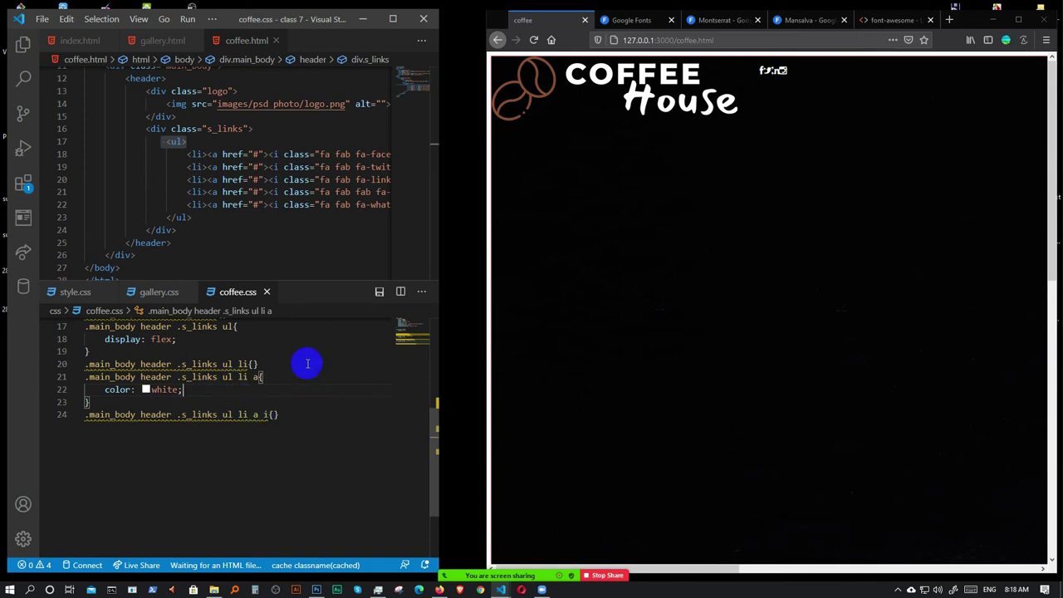
- Add a margin of 0px 5px below the color declaration in the `.s_links ul li a` rule
{"action": "key", "text": "Return"}
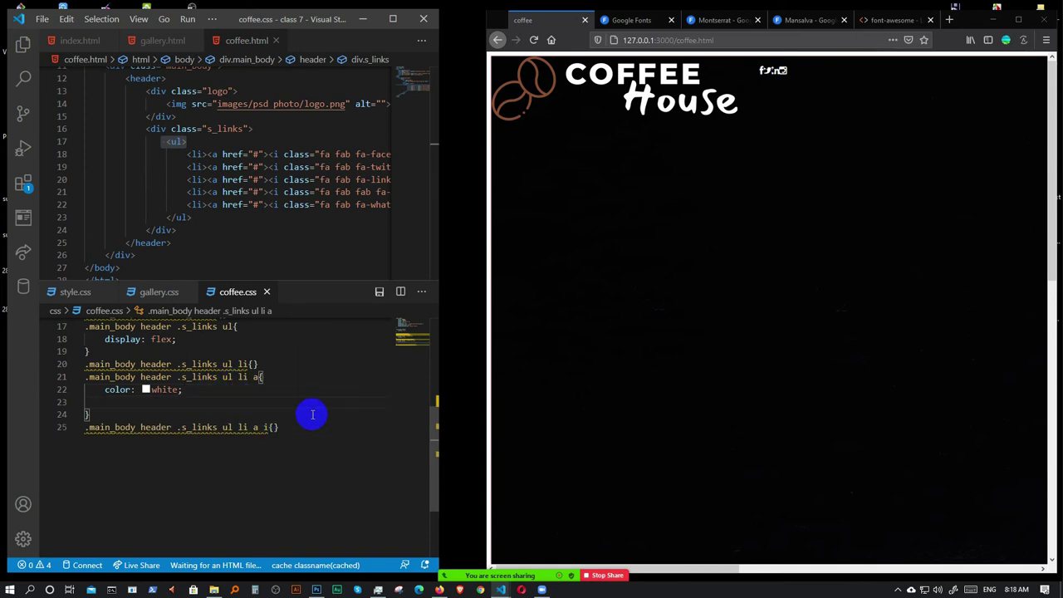
{"action": "left_click", "coordinate": [316, 590]}
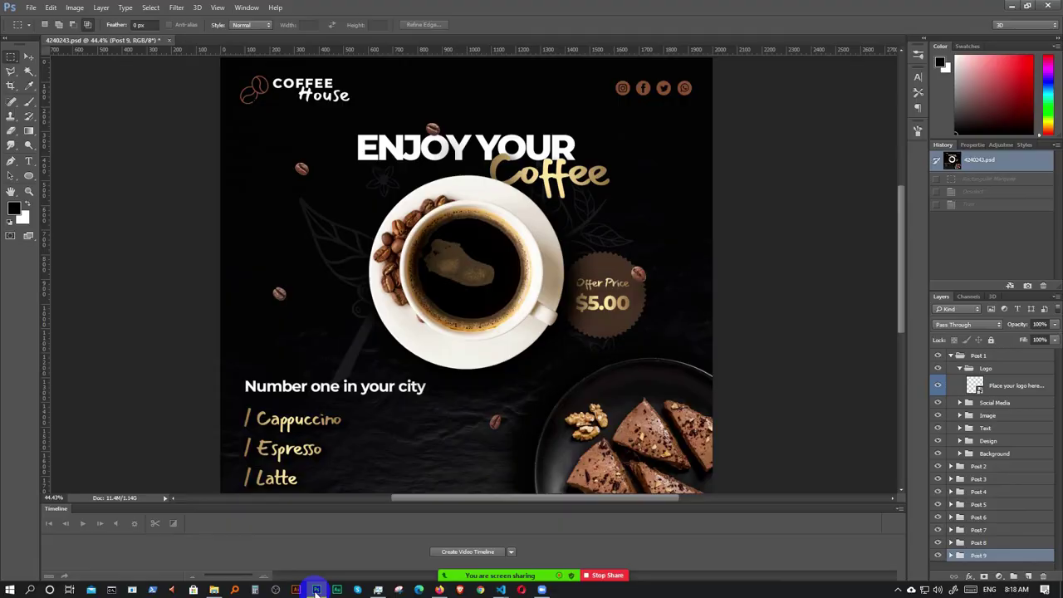
{"action": "left_click", "coordinate": [317, 590]}
{"action": "left_click", "coordinate": [205, 389]}
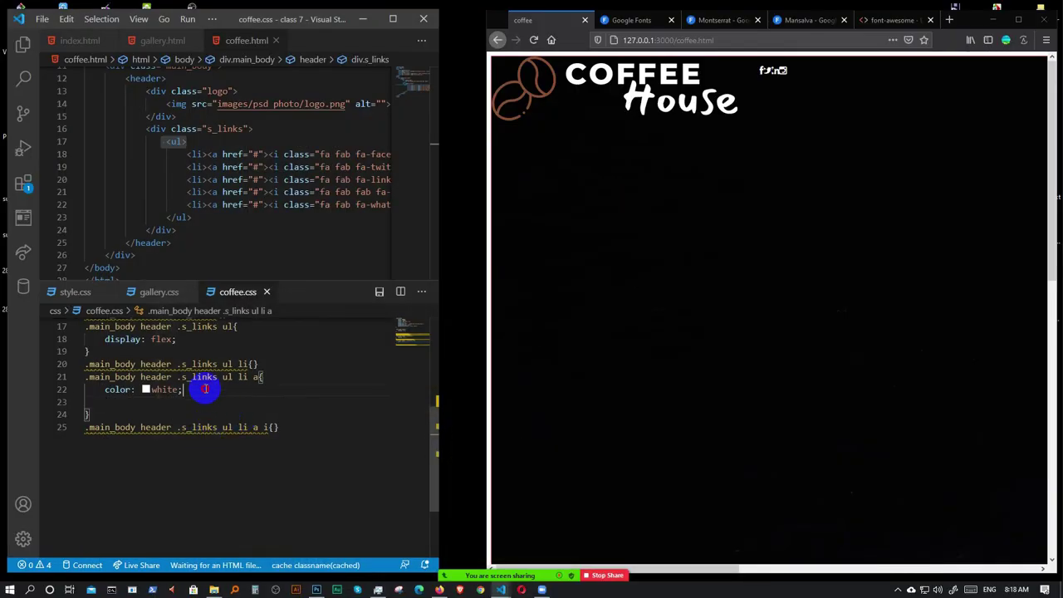
{"action": "key", "text": "Return"}
{"action": "type", "text": "ma"}
{"action": "key", "text": "Down"}
{"action": "key", "text": "Return"}
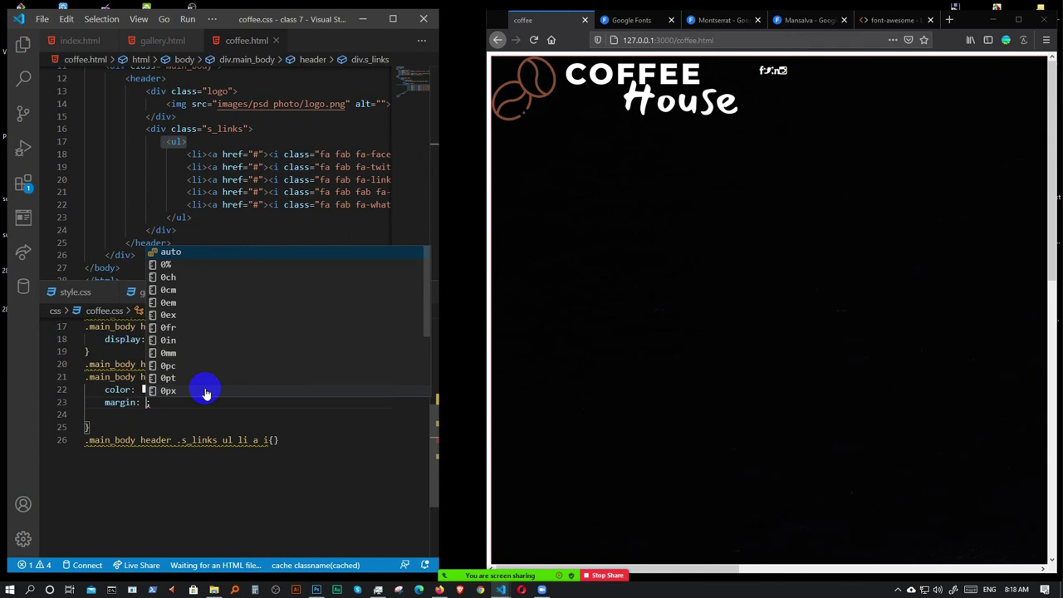
{"action": "type", "text": "0px 5px"}
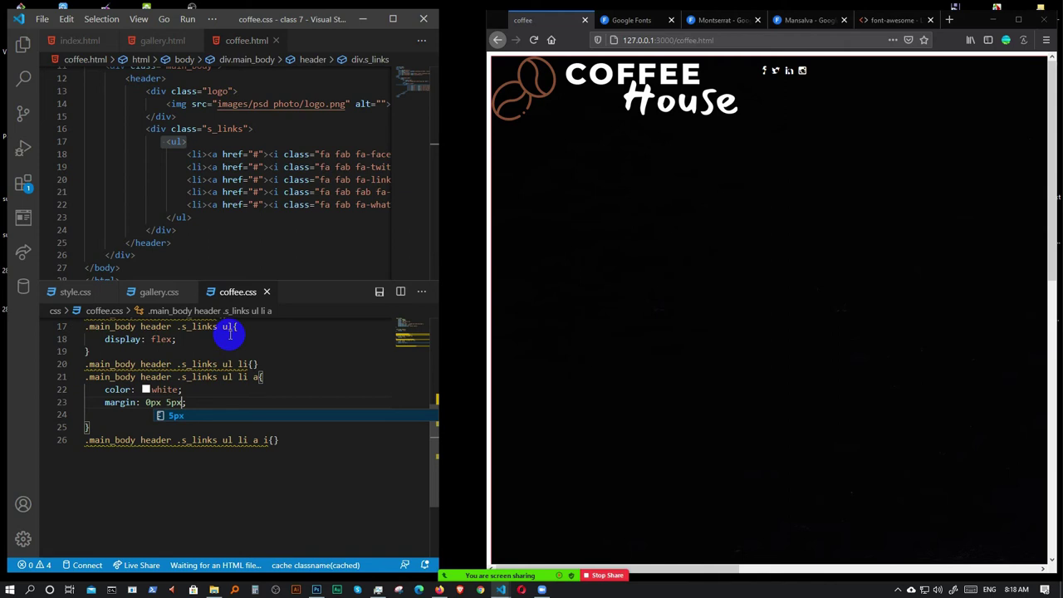
- Set list-style-type to none in the `.main_body header .s_links ul li` rule and separate it from the link rule with a blank line
{"action": "mouse_move", "coordinate": [231, 333]}
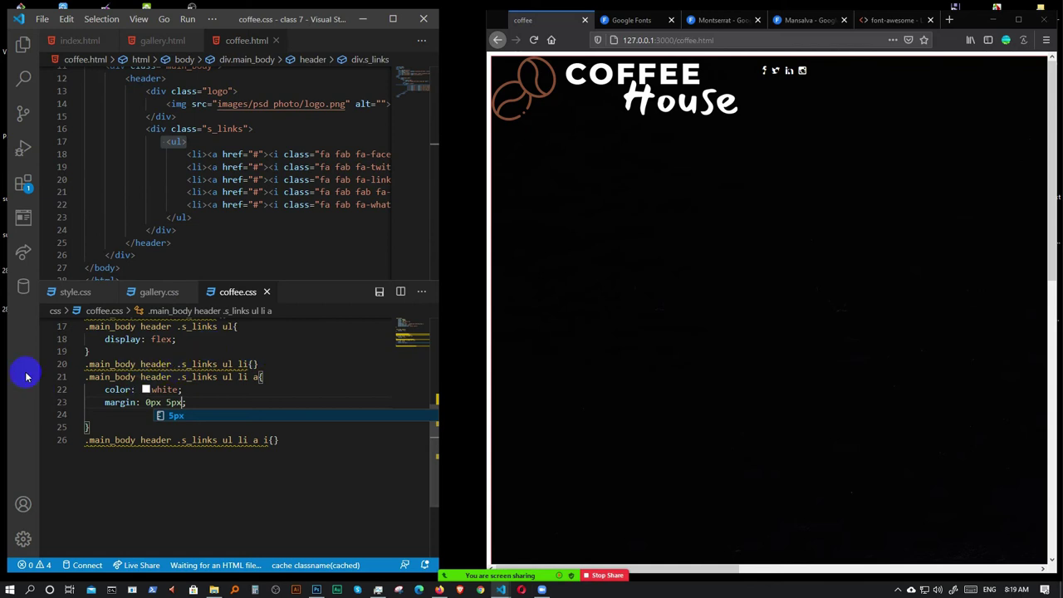
{"action": "left_click", "coordinate": [275, 374]}
{"action": "left_click", "coordinate": [270, 368]}
{"action": "key", "text": "Return"}
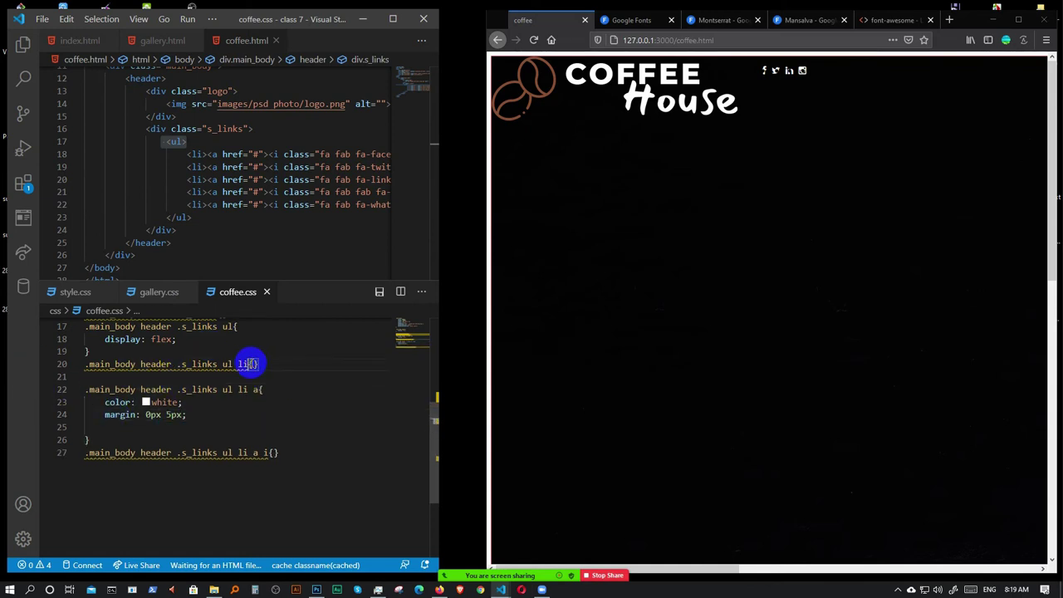
{"action": "left_click", "coordinate": [252, 363]}
{"action": "key", "text": "Return"}
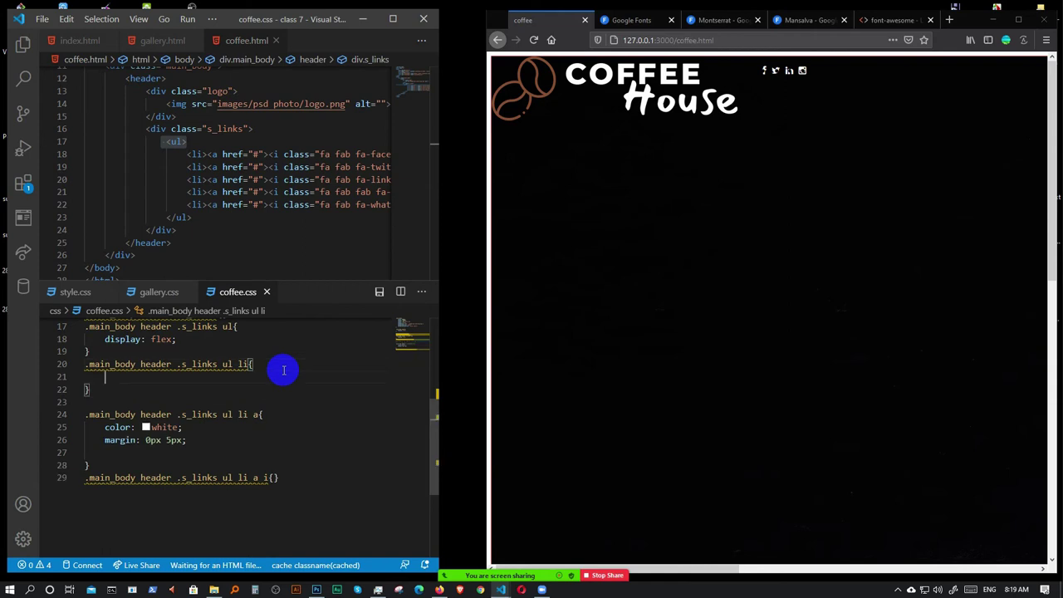
{"action": "type", "text": "lis"}
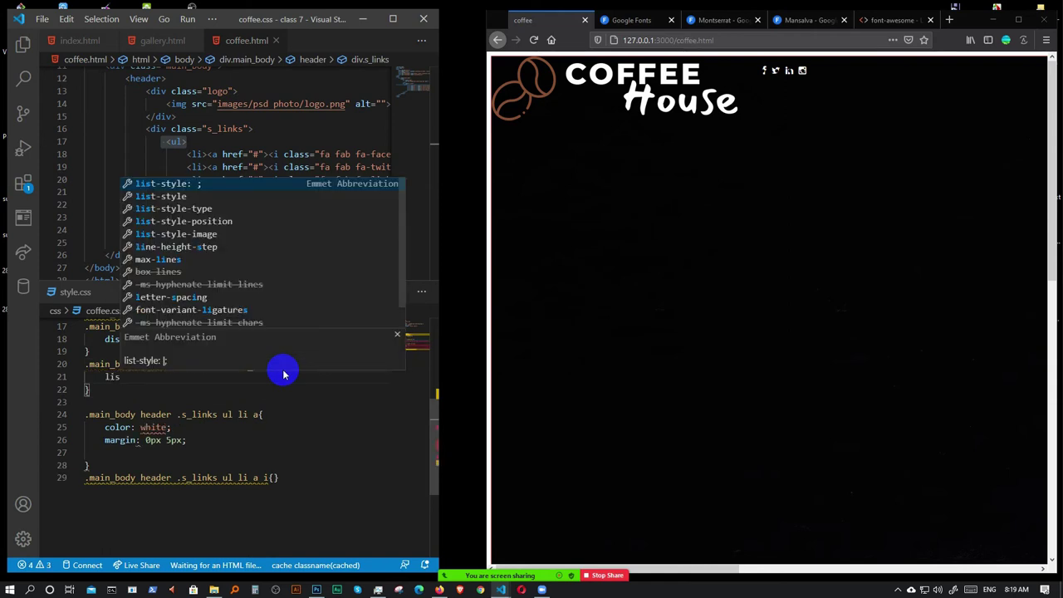
{"action": "key", "text": "Down"}
{"action": "key", "text": "Return"}
{"action": "type", "text": "n"}
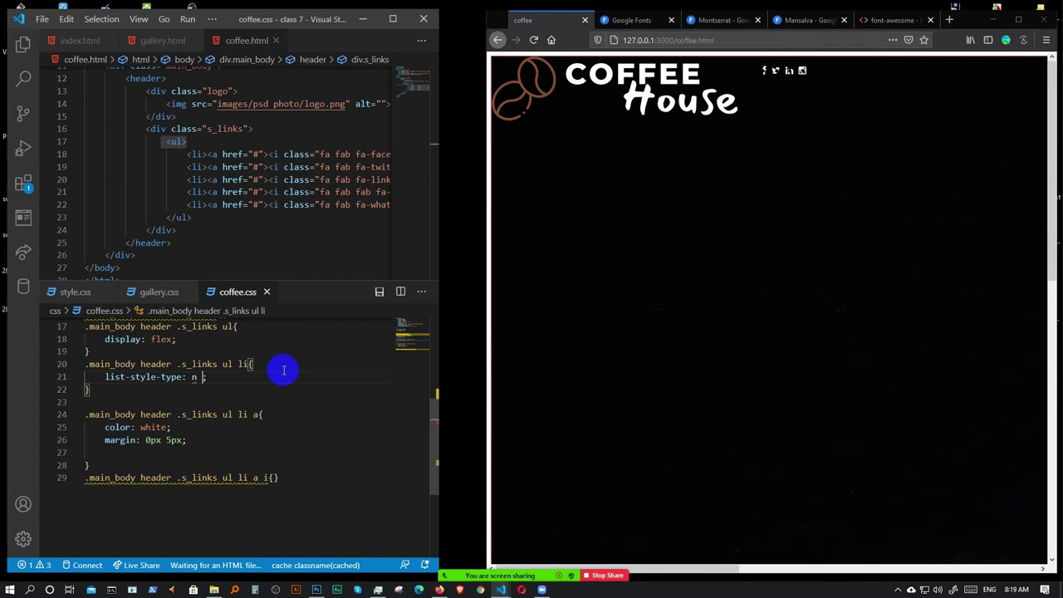
{"action": "type", "text": "one;"}
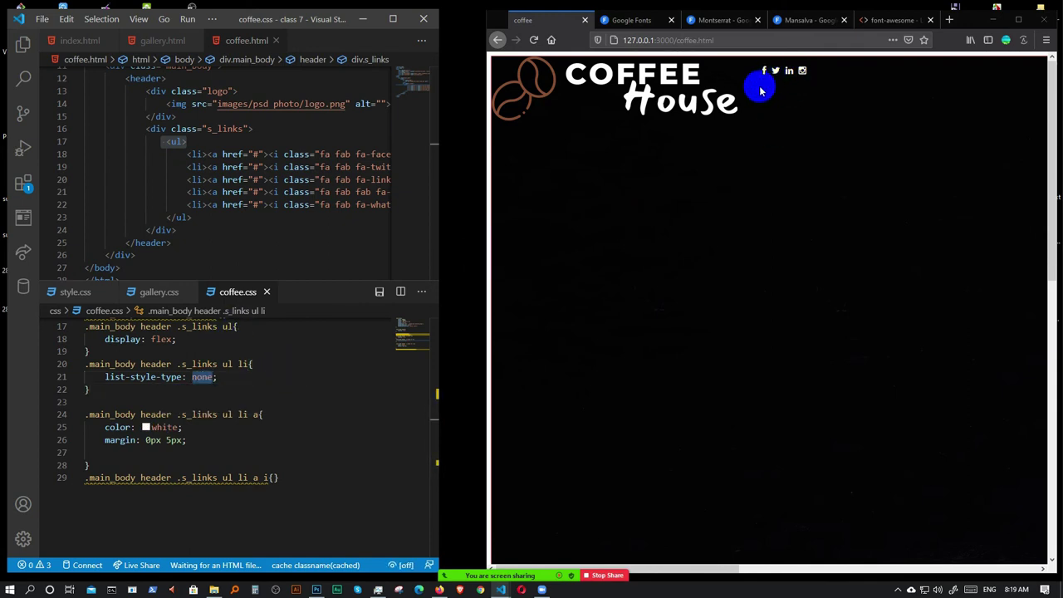
- Switch to Photoshop, sample the Twitter icon's brown circle as the foreground color, and copy its hex code 7a5138
{"action": "left_click", "coordinate": [316, 590]}
{"action": "left_click", "coordinate": [339, 565]}
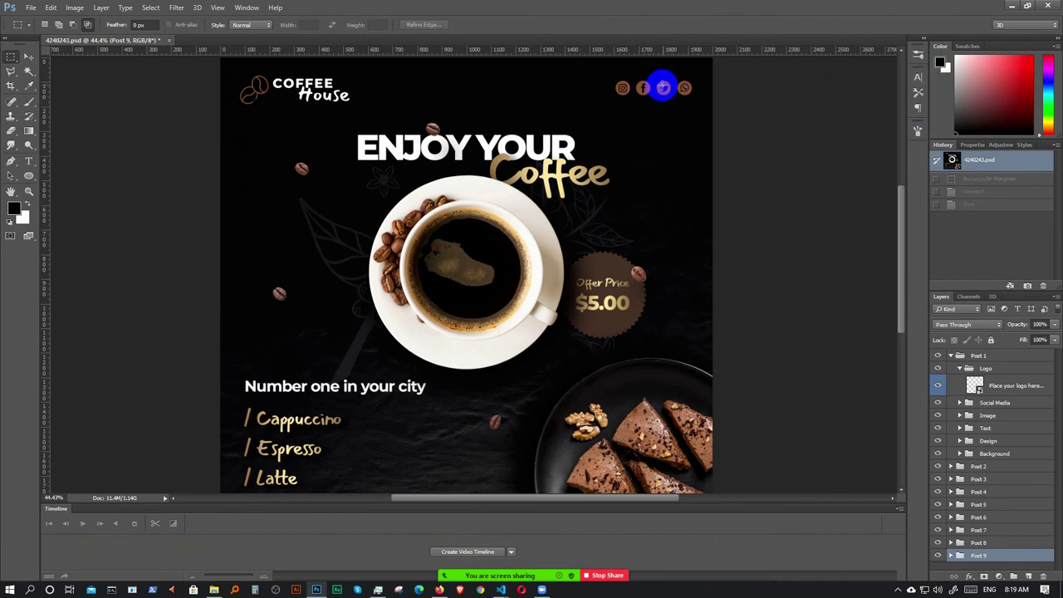
{"action": "left_click", "coordinate": [942, 65]}
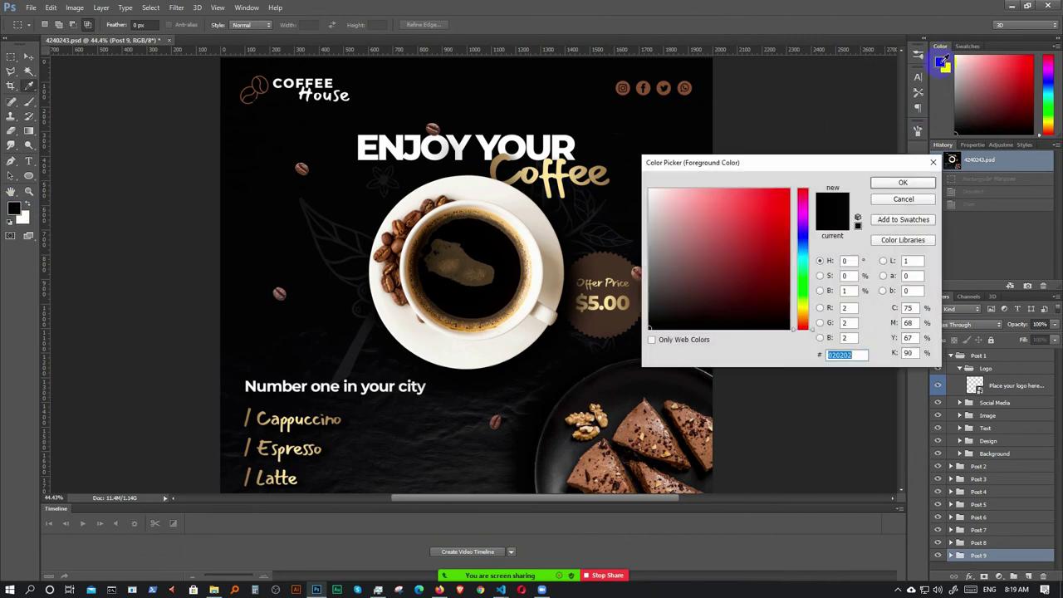
{"action": "left_click", "coordinate": [665, 83]}
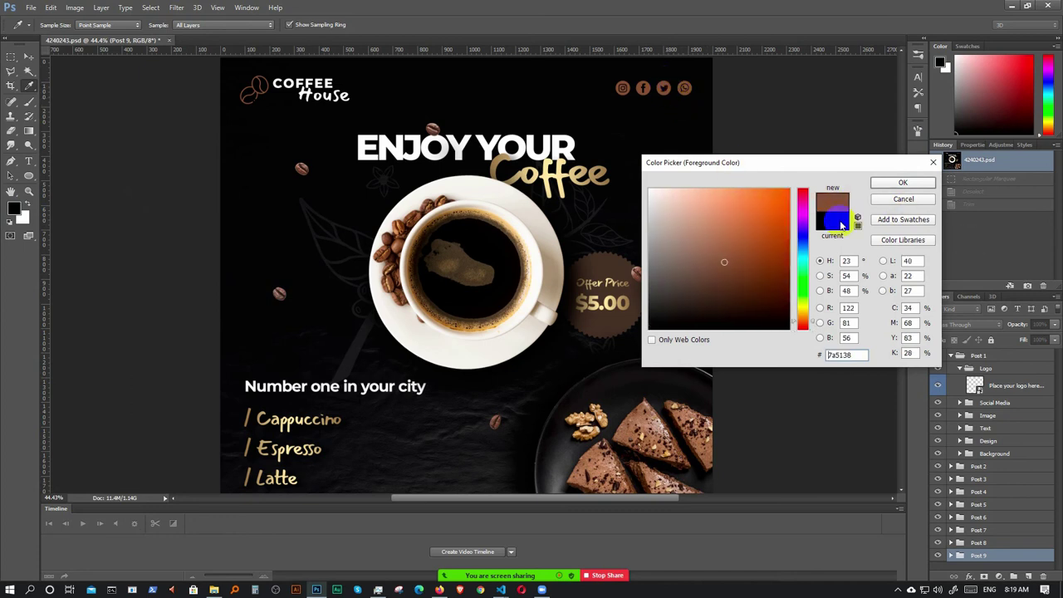
{"action": "left_click_drag", "start_coordinate": [824, 355], "coordinate": [874, 369]}
{"action": "left_click", "coordinate": [904, 182]}
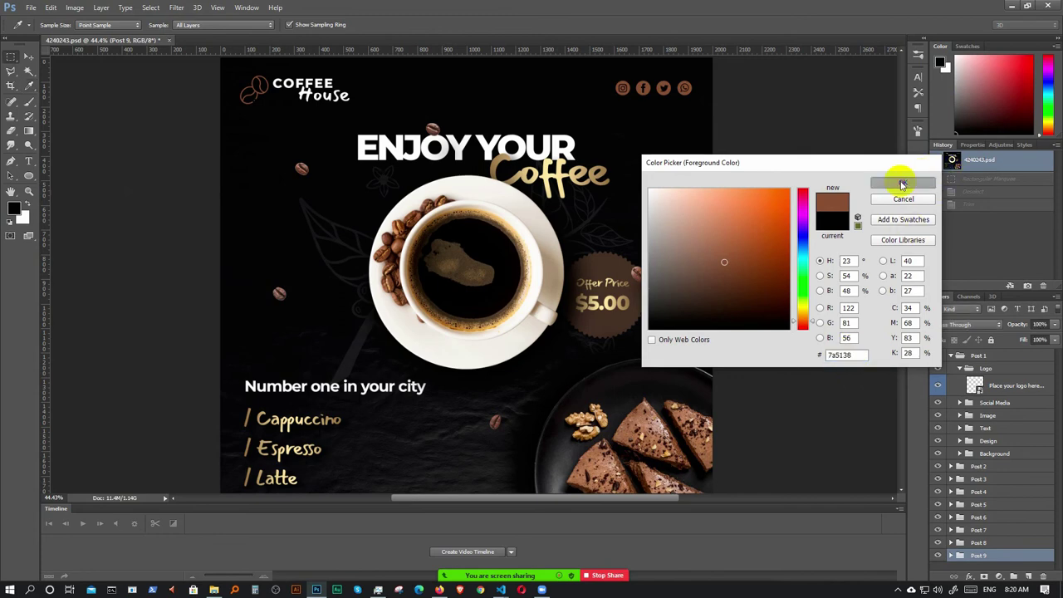
- Switch back to VS Code and add background-color #7a5138 to the `.s_links ul li a` rule below the margin
{"action": "key", "text": "alt+Tab"}
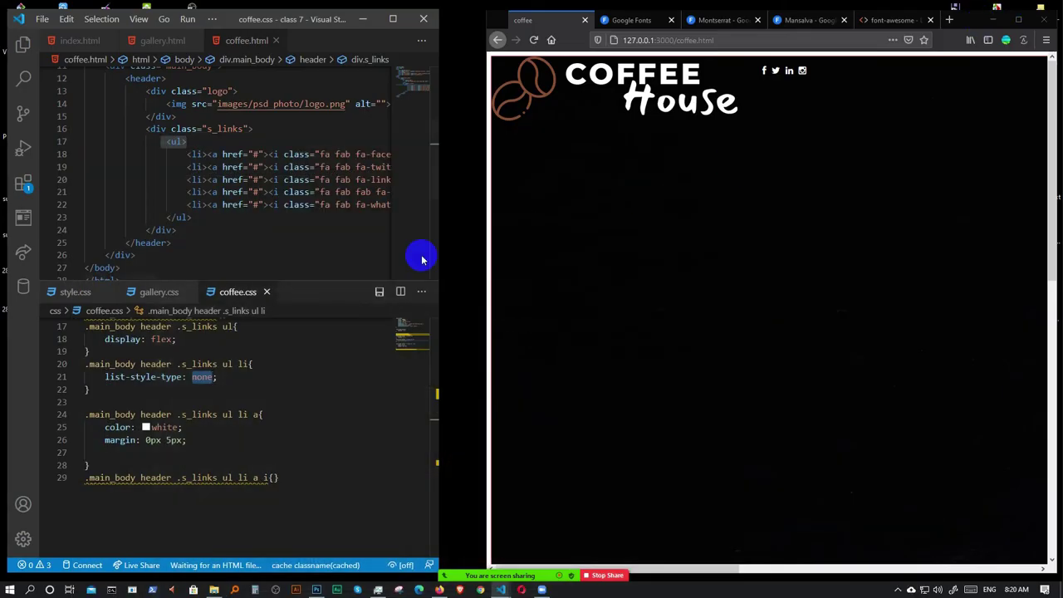
{"action": "left_click", "coordinate": [218, 441]}
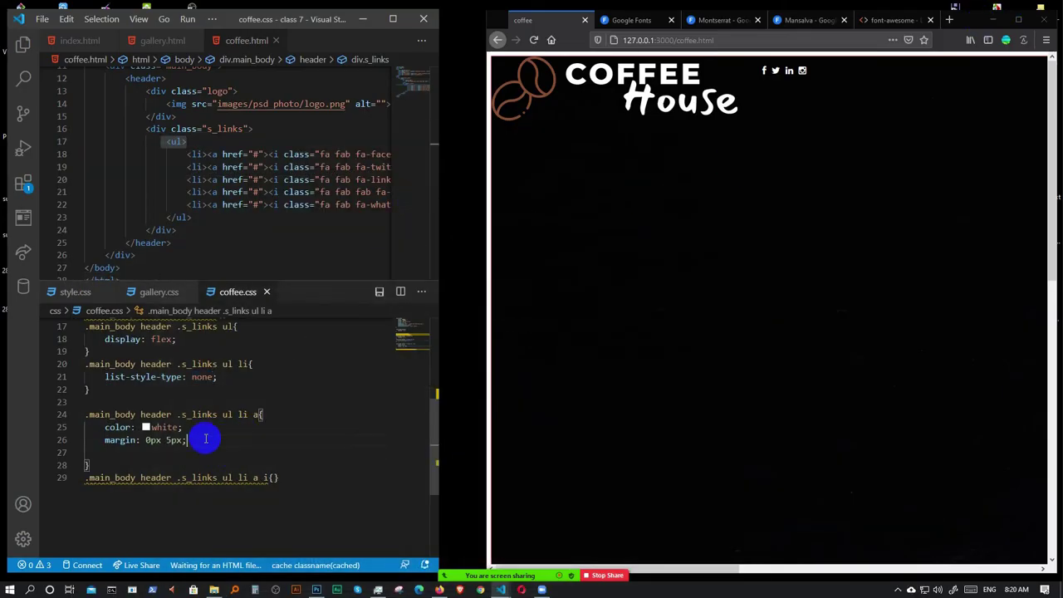
{"action": "key", "text": "Return"}
{"action": "type", "text": "ba"}
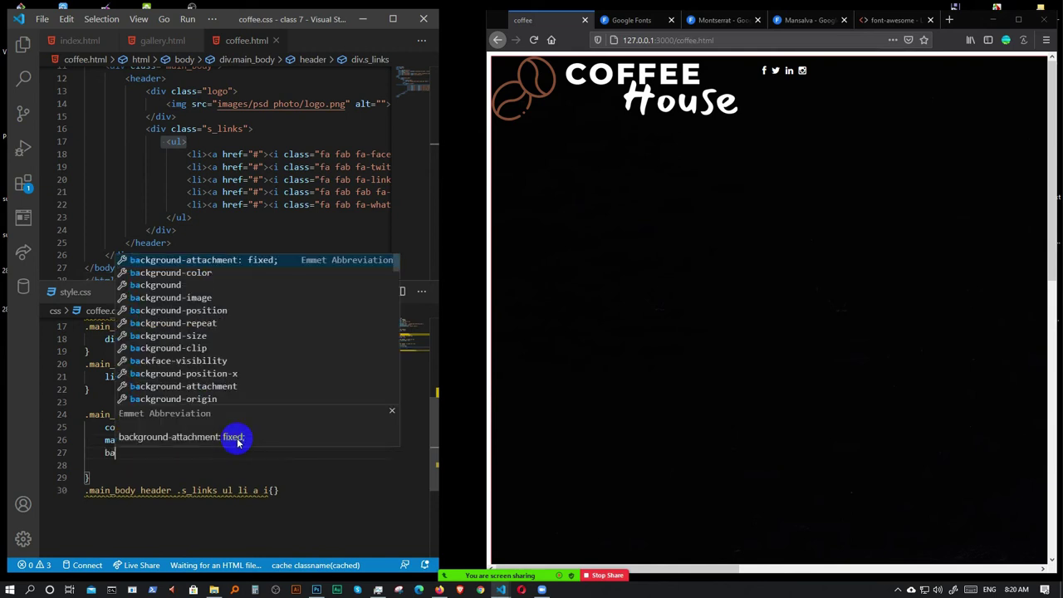
{"action": "key", "text": "Return"}
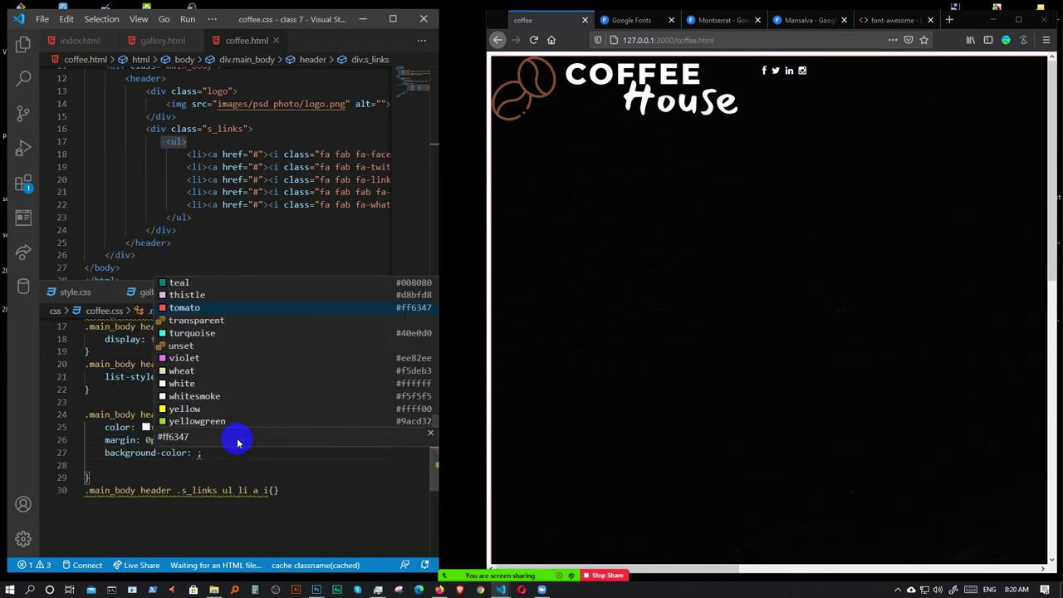
{"action": "key", "text": "Escape"}
{"action": "type", "text": "#7a5138"}
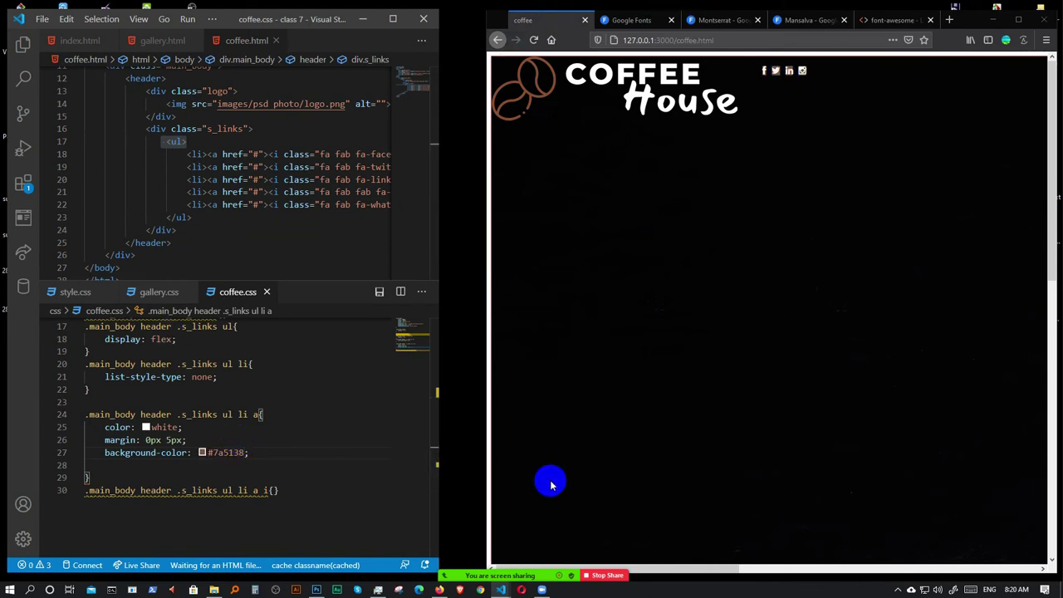
- Switch to Photoshop and measure the width and height of the Instagram icon's circle with rectangular marquee selections, then deselect
{"action": "left_click", "coordinate": [316, 590]}
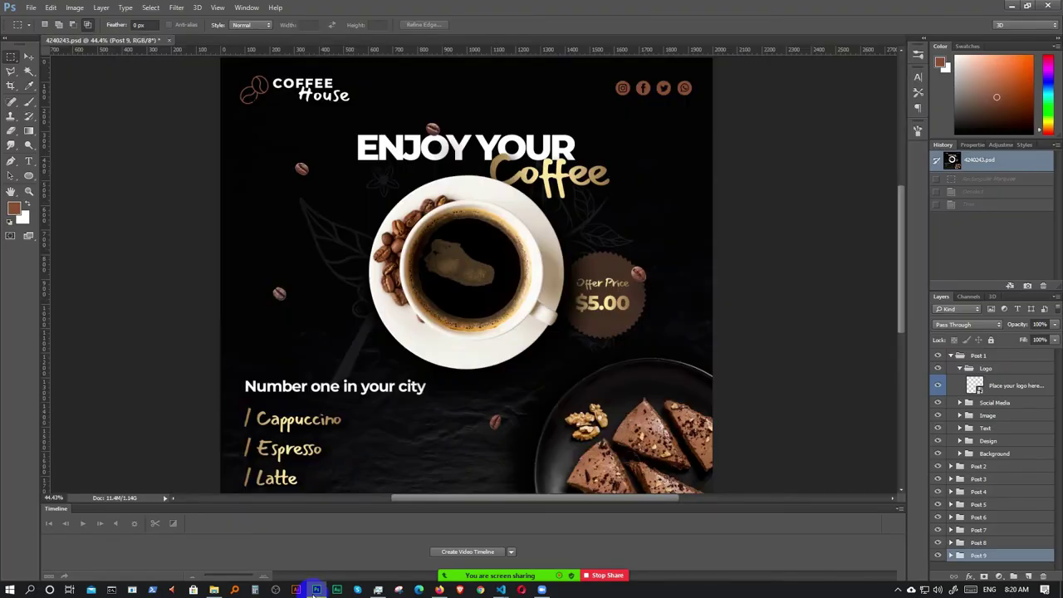
{"action": "left_click", "coordinate": [315, 590]}
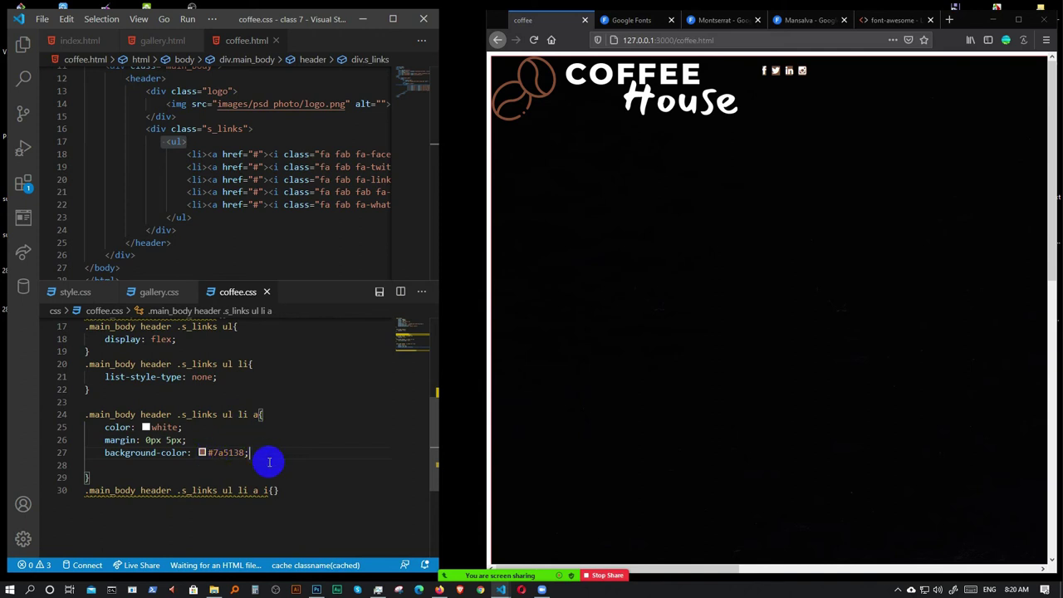
{"action": "left_click", "coordinate": [316, 590]}
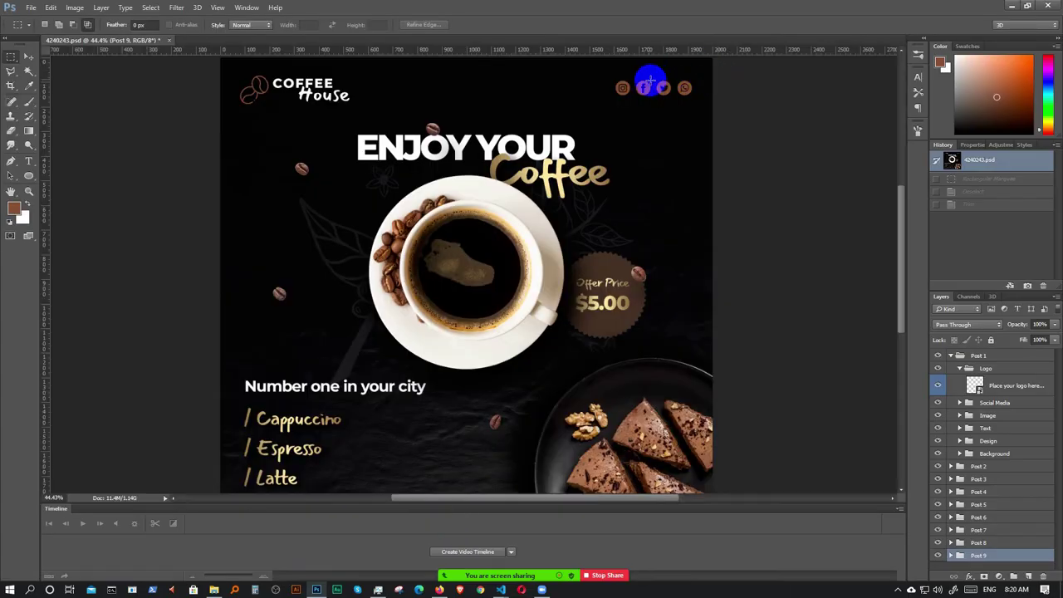
{"action": "scroll", "coordinate": [628, 80], "scroll_direction": "up", "scroll_amount": 5}
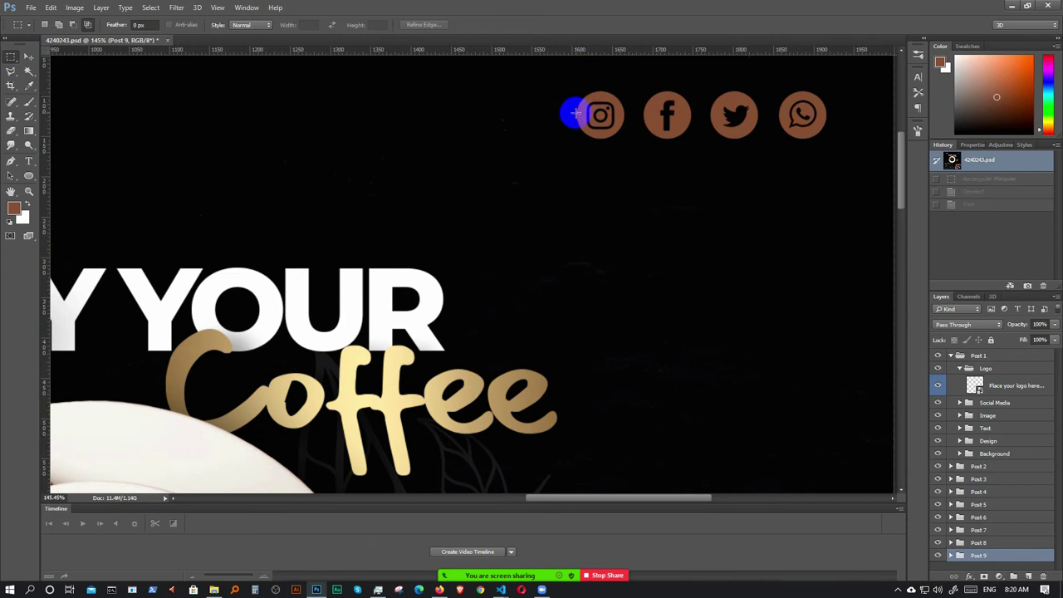
{"action": "left_click_drag", "start_coordinate": [575, 113], "coordinate": [624, 123]}
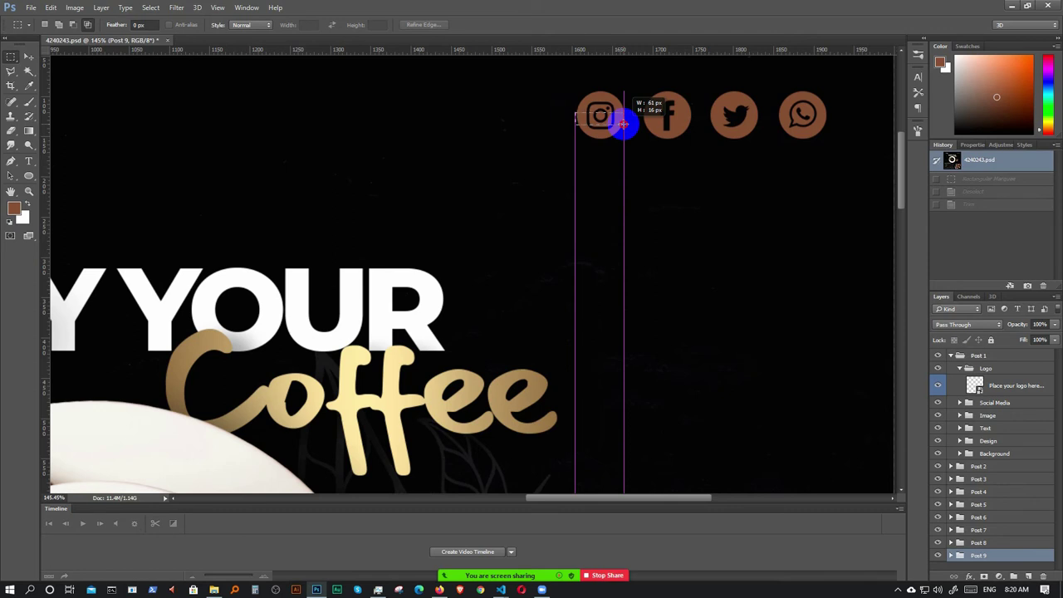
{"action": "left_click_drag", "start_coordinate": [624, 124], "coordinate": [624, 124]}
{"action": "left_click_drag", "start_coordinate": [601, 89], "coordinate": [609, 140]}
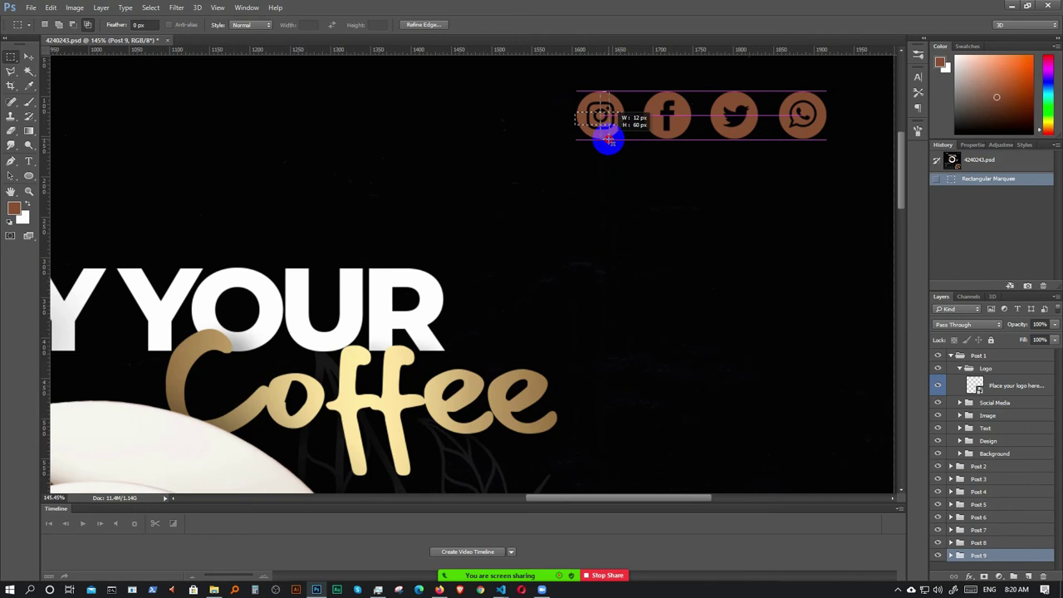
{"action": "left_click_drag", "start_coordinate": [609, 140], "coordinate": [609, 138]}
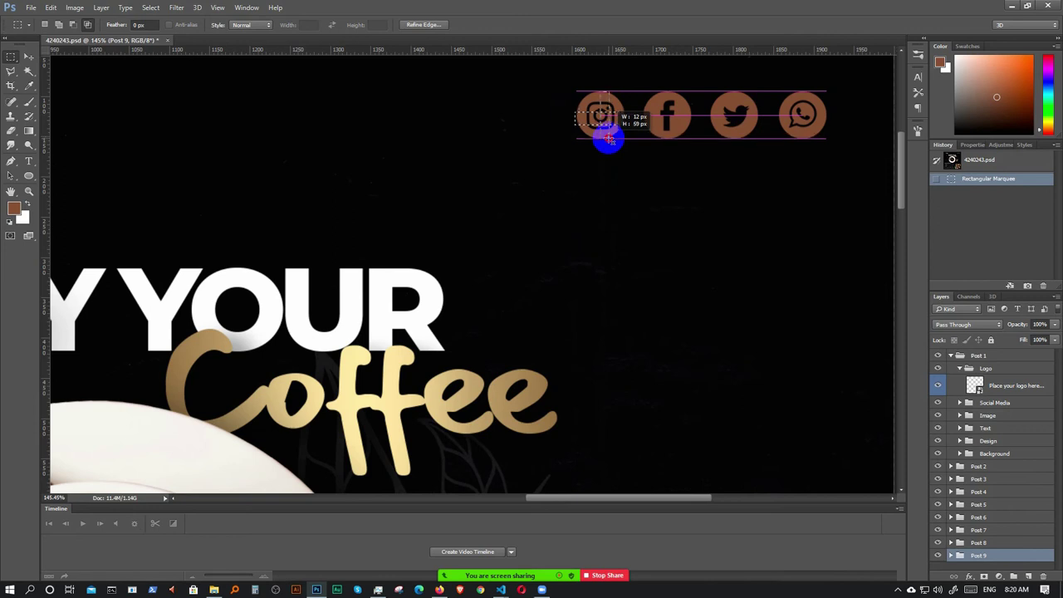
{"action": "left_click_drag", "start_coordinate": [609, 138], "coordinate": [629, 136]}
{"action": "left_click", "coordinate": [629, 137]}
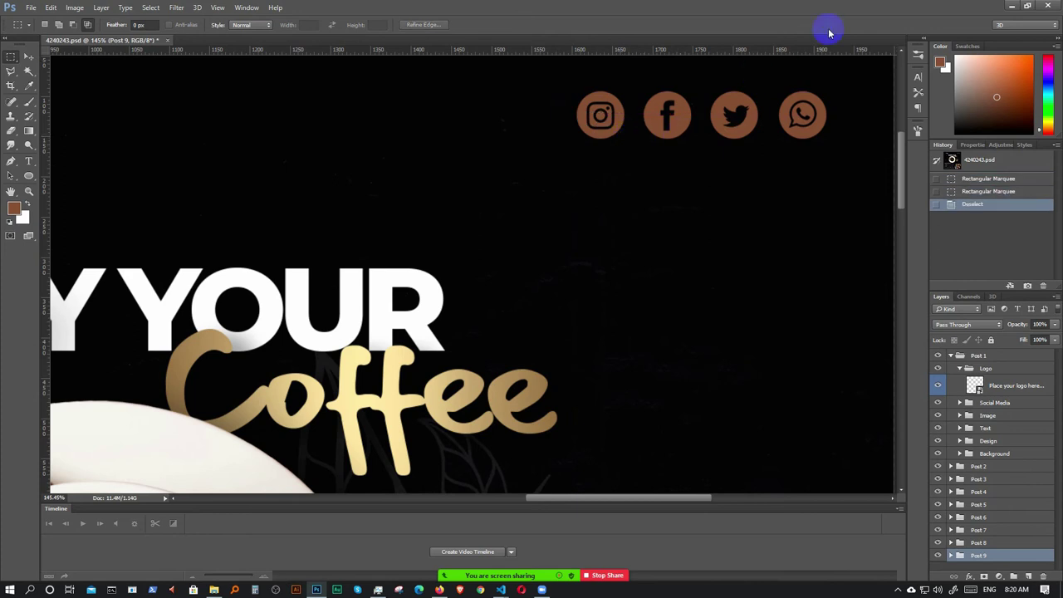
- Switch back to VS Code and add display: inline-block to the `.s_links ul li a` rule below the background color
{"action": "left_click", "coordinate": [1012, 5]}
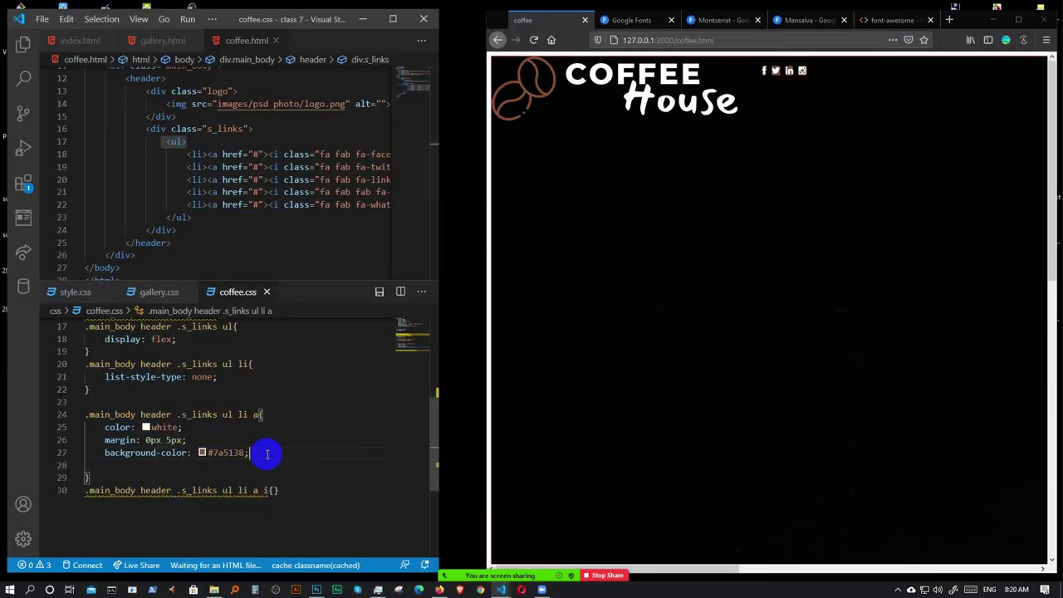
{"action": "key", "text": "Return"}
{"action": "type", "text": "di"}
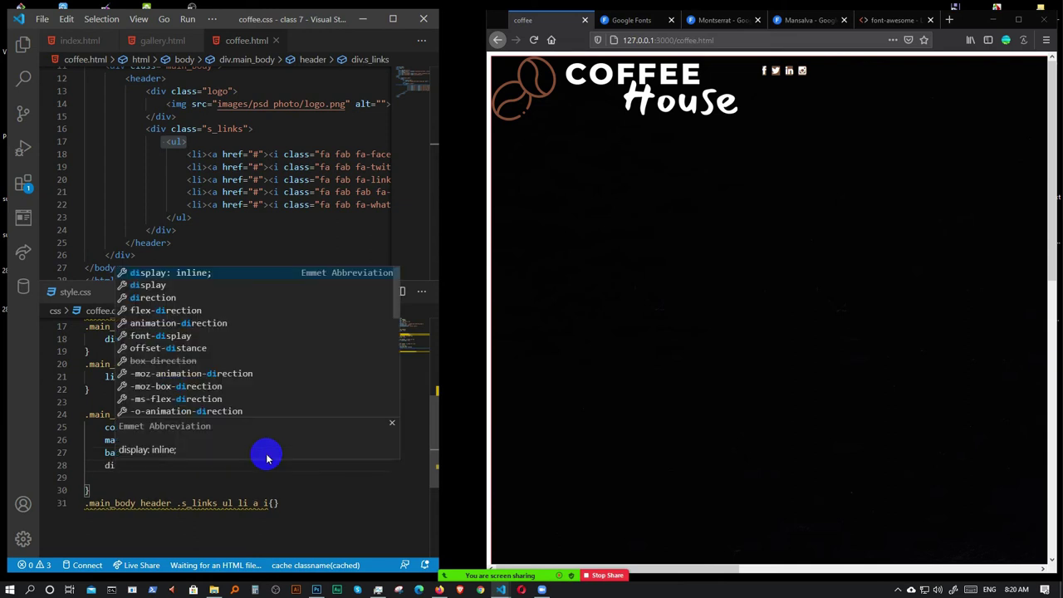
{"action": "key", "text": "Down"}
{"action": "key", "text": "Return"}
{"action": "type", "text": "i;"}
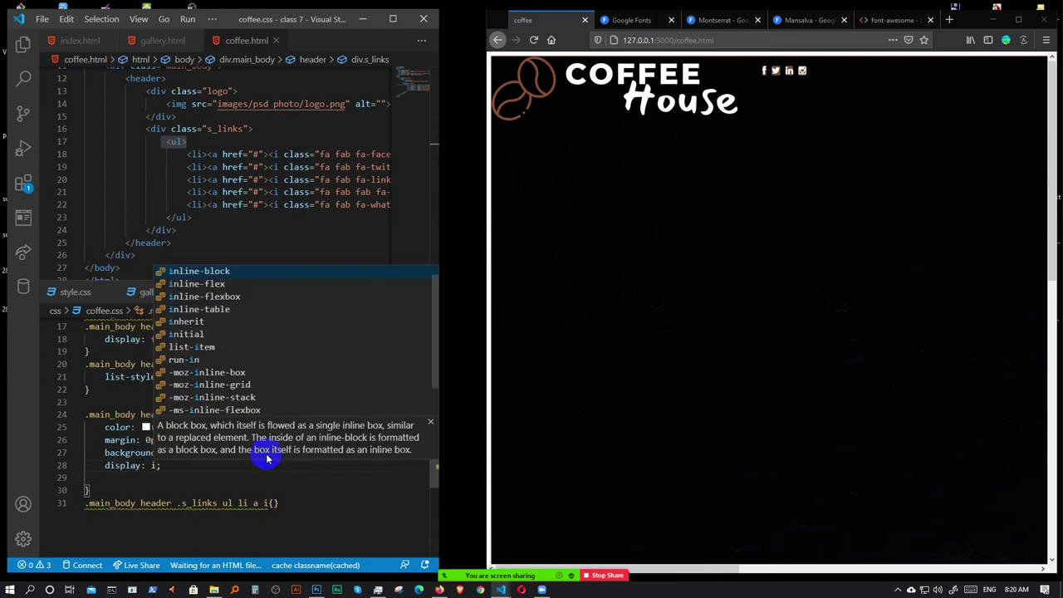
{"action": "key", "text": "Return"}
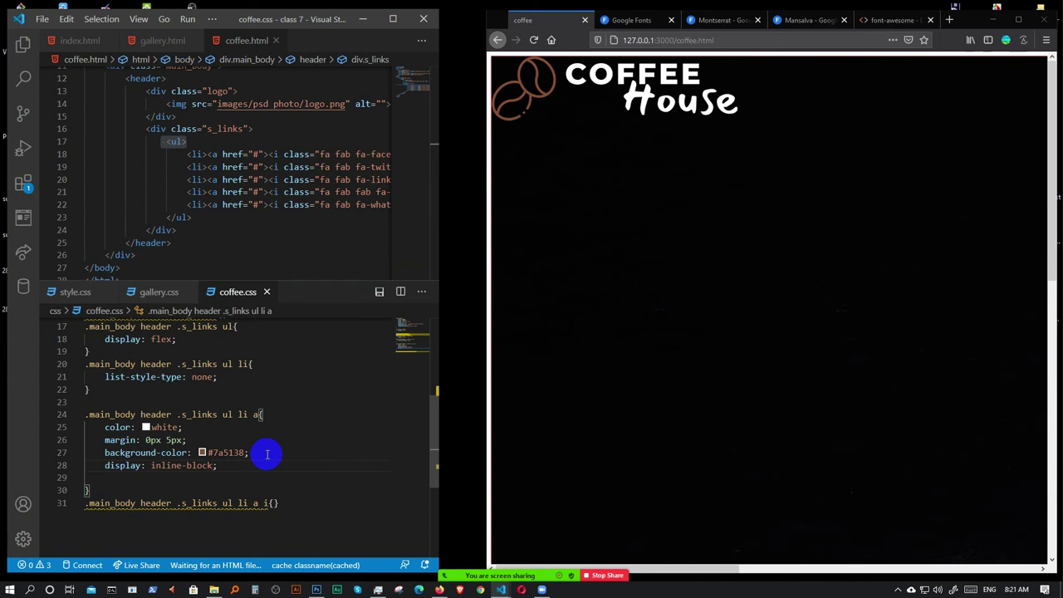
- Add a height of 60px to the `.s_links ul li a` rule below the display property
{"action": "key", "text": "Return"}
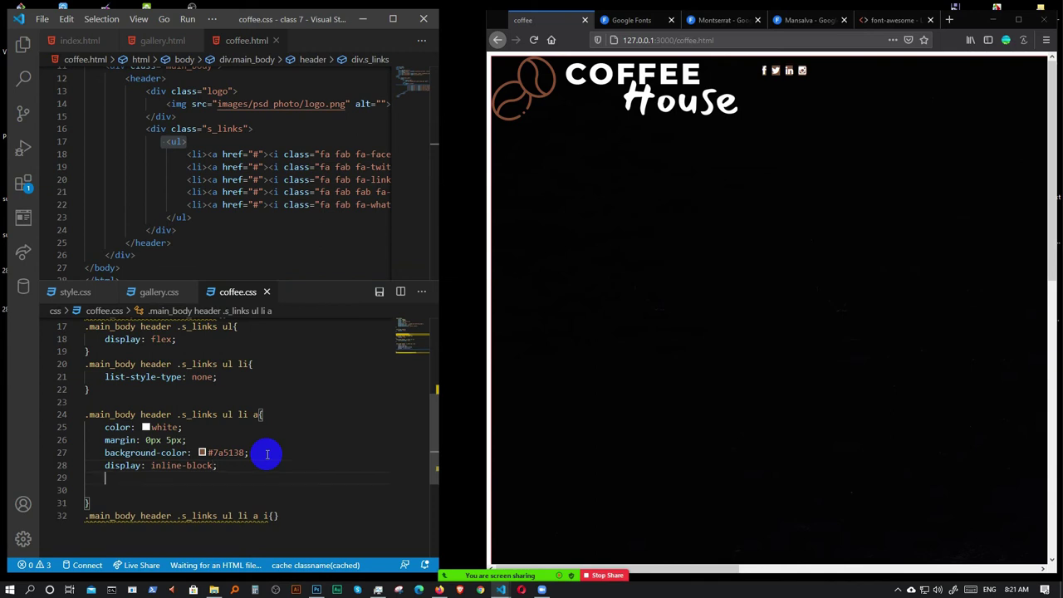
{"action": "type", "text": "j"}
{"action": "key", "text": "Escape"}
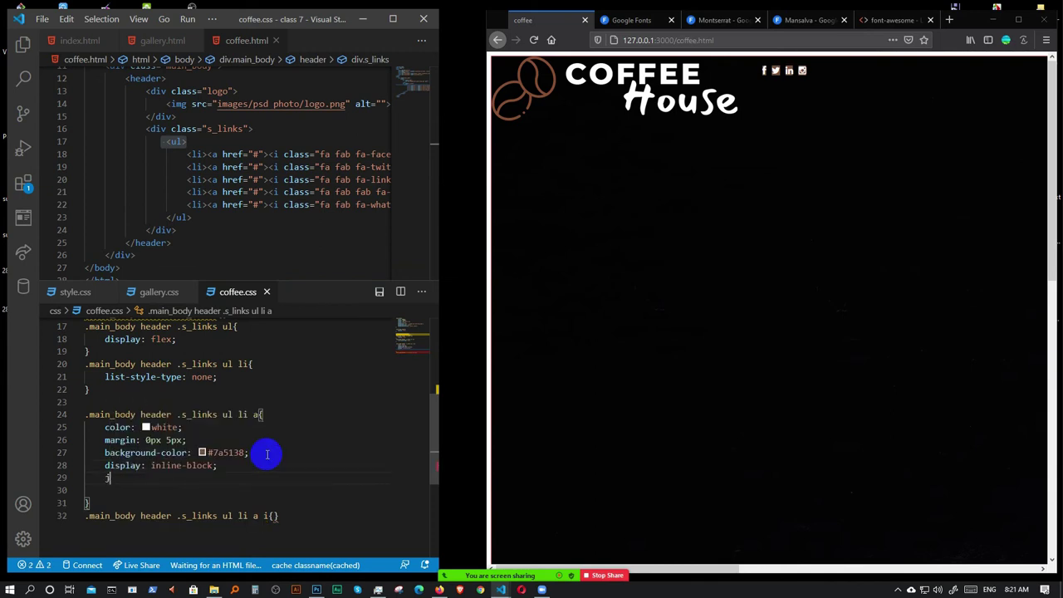
{"action": "key", "text": "ctrl+space"}
{"action": "key", "text": "BackSpace"}
{"action": "type", "text": "hei"}
{"action": "key", "text": "Return"}
{"action": "type", "text": "60px"}
{"action": "key", "text": "End"}
- Add a width of 60px below the height in the `.s_links ul li a` rule
{"action": "key", "text": "Return"}
{"action": "type", "text": "w"}
{"action": "key", "text": "Return"}
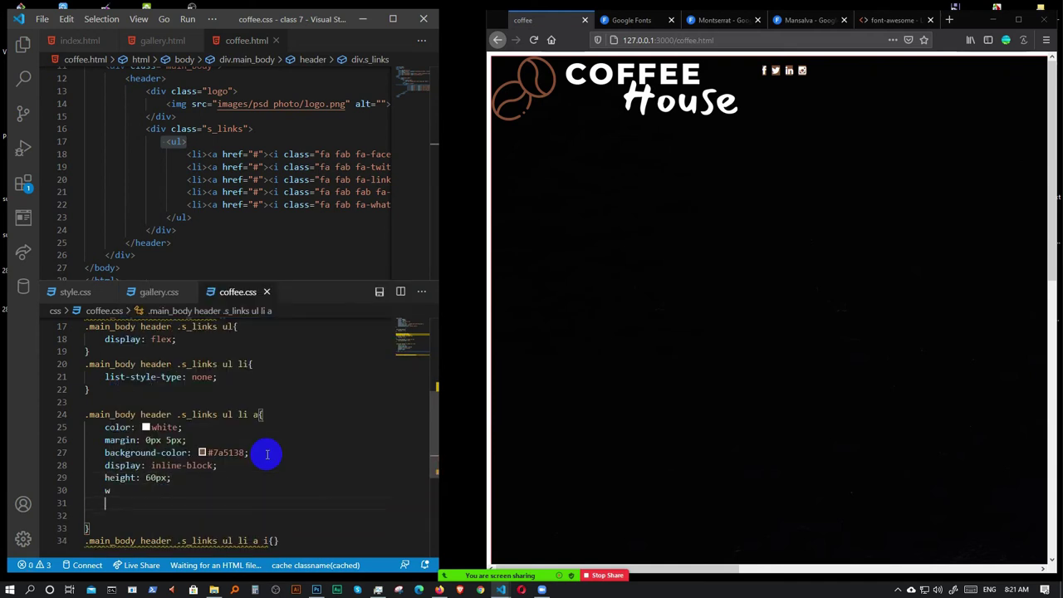
{"action": "key", "text": "BackSpace"}
{"action": "key", "text": "BackSpace"}
{"action": "key", "text": "BackSpace"}
{"action": "key", "text": "Down"}
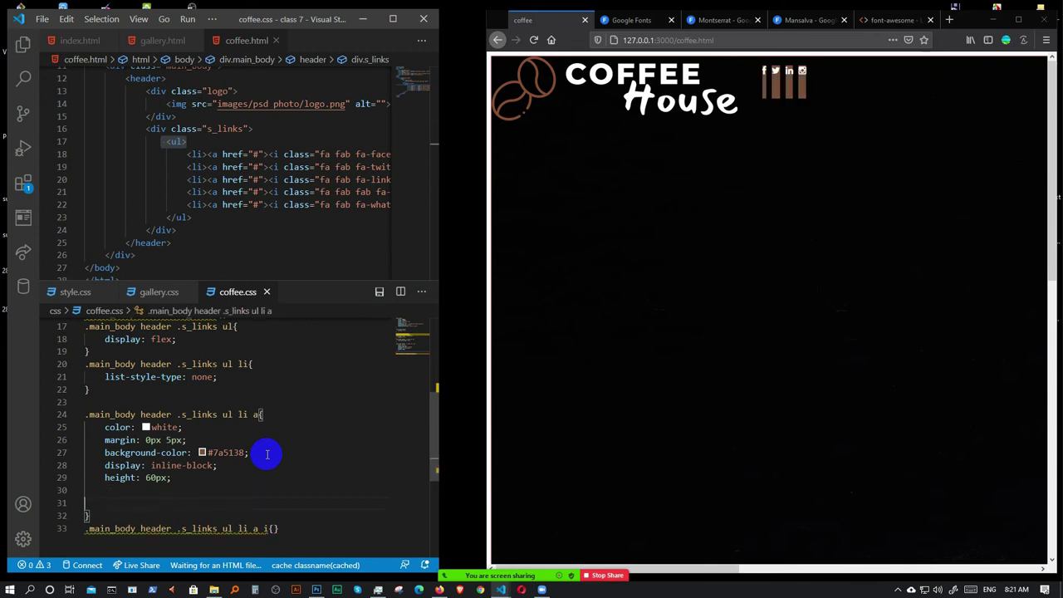
{"action": "key", "text": "BackSpace"}
{"action": "type", "text": "w"}
{"action": "key", "text": "Return"}
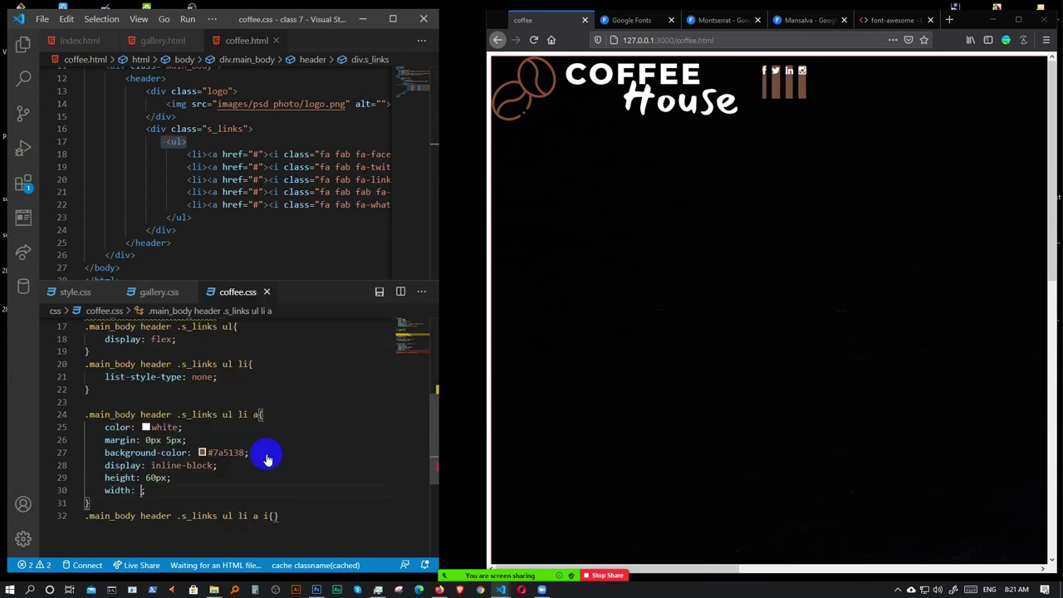
{"action": "type", "text": "60px"}
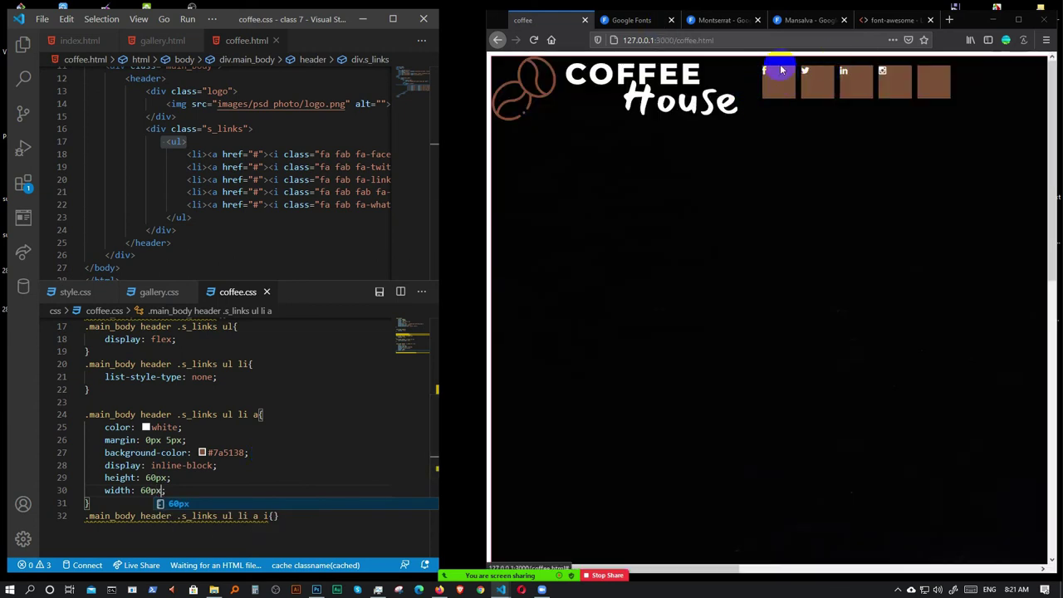
- Add border-radius 50% with its webkit, moz, ms and o prefixed versions below the width in the `.s_links ul li a` rule
{"action": "left_click", "coordinate": [171, 490]}
{"action": "key", "text": "Return"}
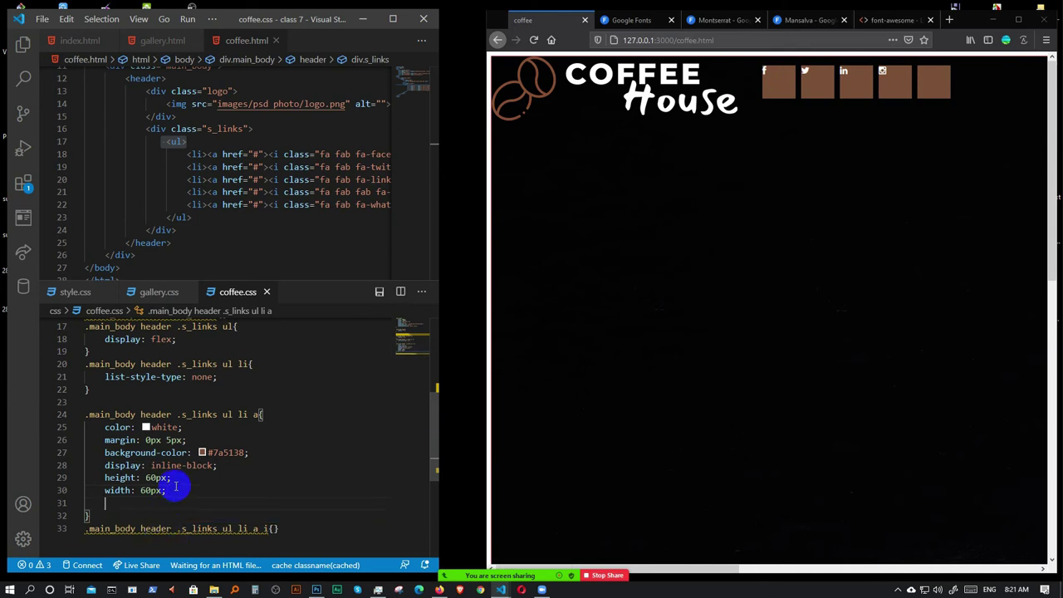
{"action": "type", "text": "borr"}
{"action": "key", "text": "Return"}
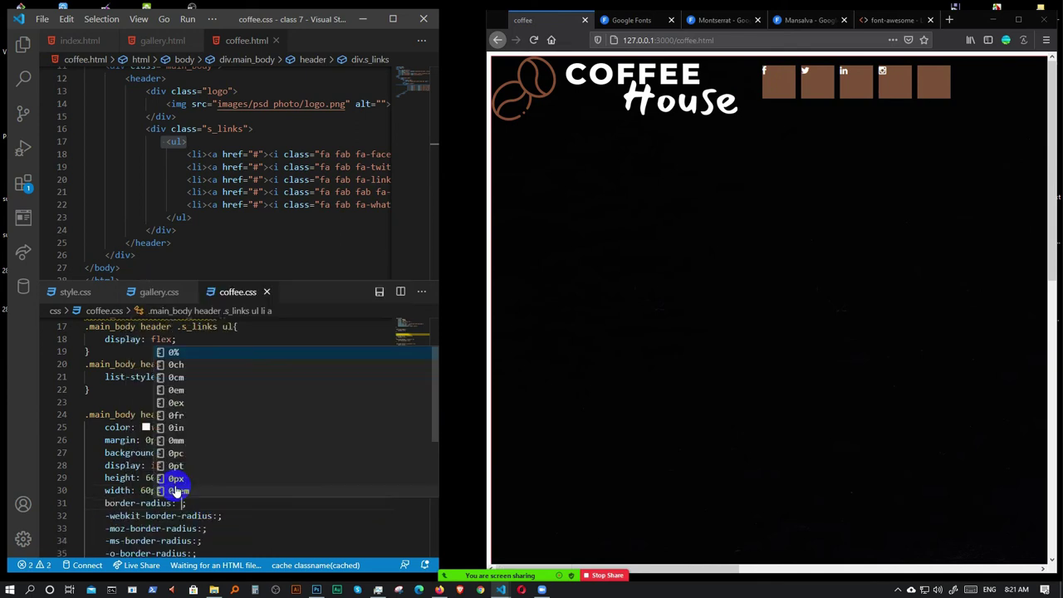
{"action": "type", "text": "50%"}
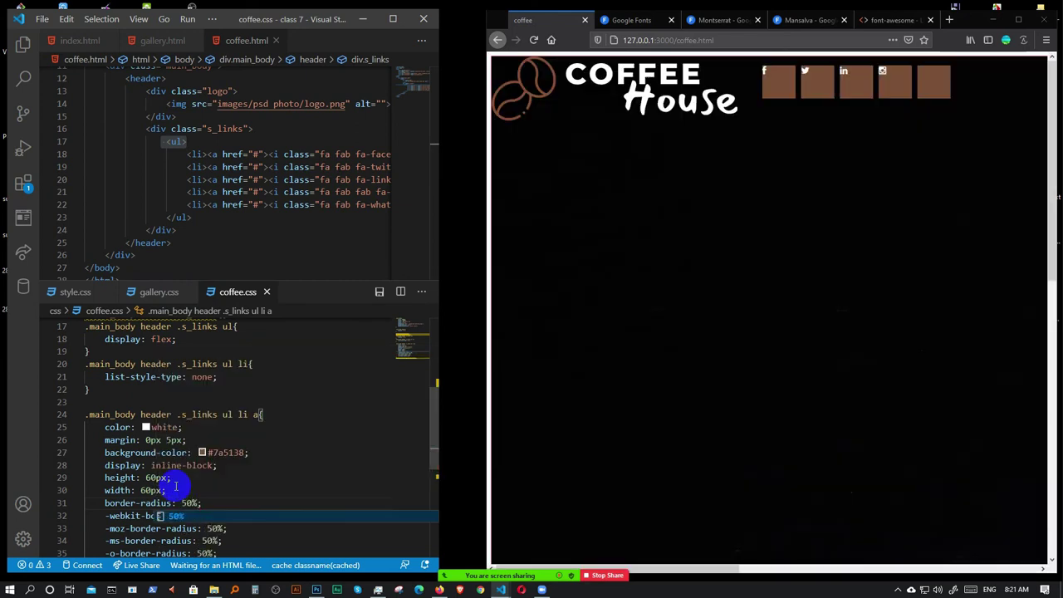
- Insert text-align: center between the width and border-radius lines of the `.s_links ul li a` rule
{"action": "scroll", "coordinate": [226, 444], "scroll_direction": "down", "scroll_amount": 3}
{"action": "left_click", "coordinate": [185, 391]}
{"action": "key", "text": "Return"}
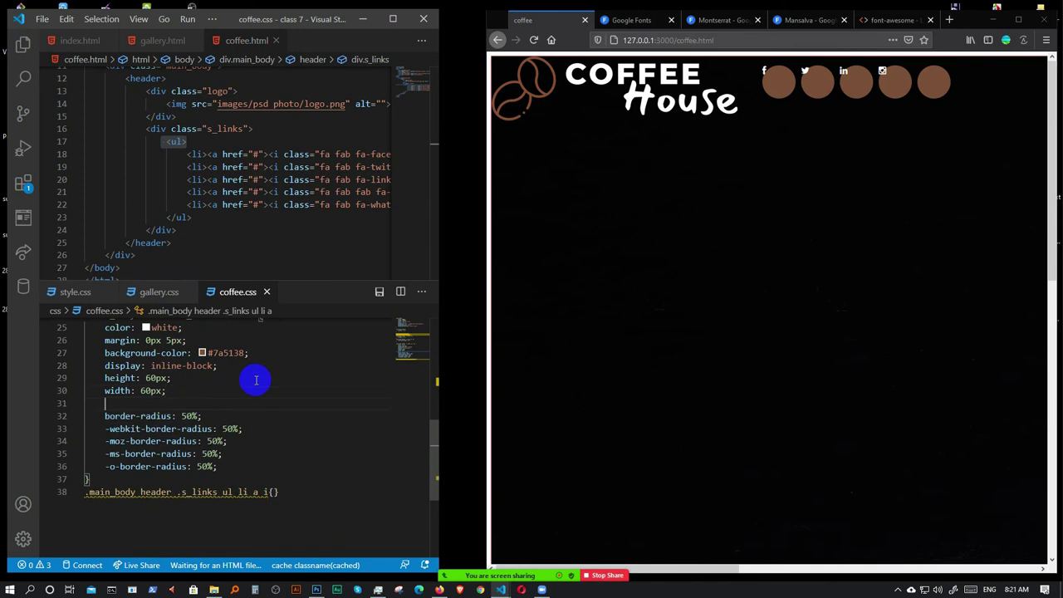
{"action": "type", "text": "text-align: c;"}
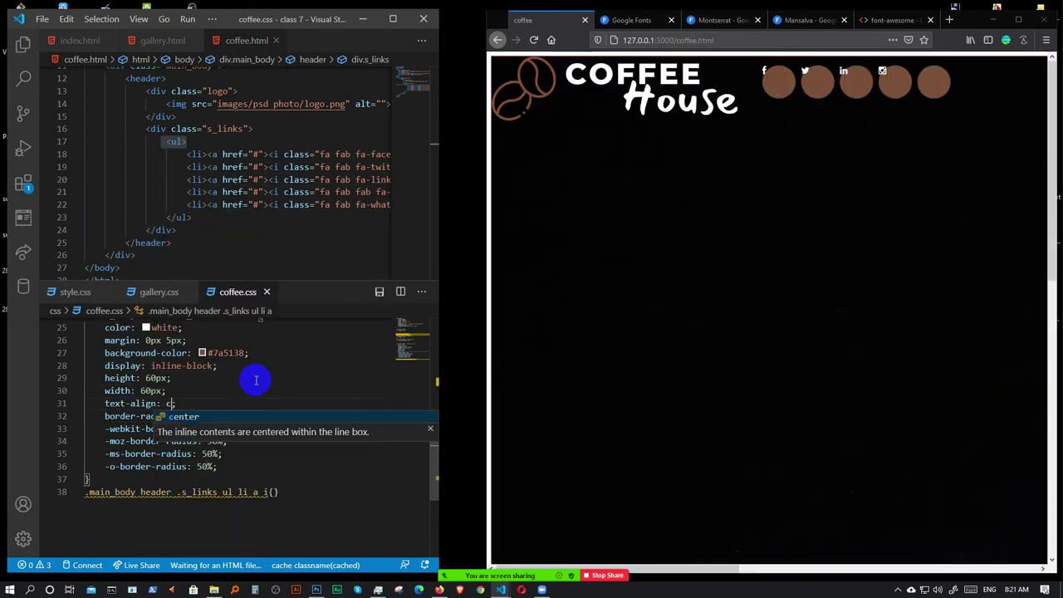
{"action": "key", "text": "Return"}
{"action": "type", "text": ";"}
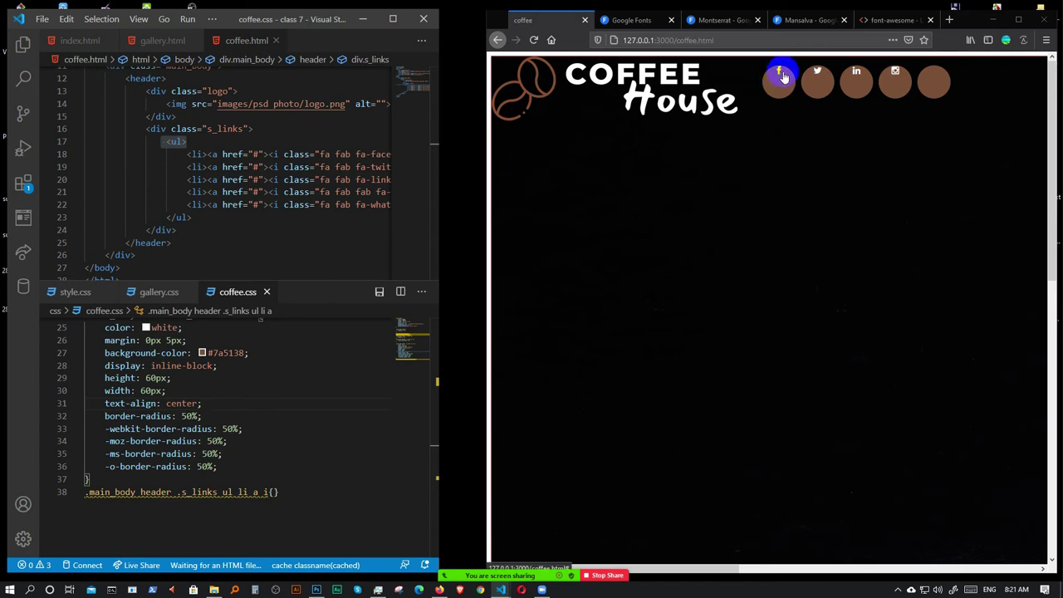
- Add a line-height of 60px below text-align in the `.s_links ul li a` rule
{"action": "key", "text": "Return"}
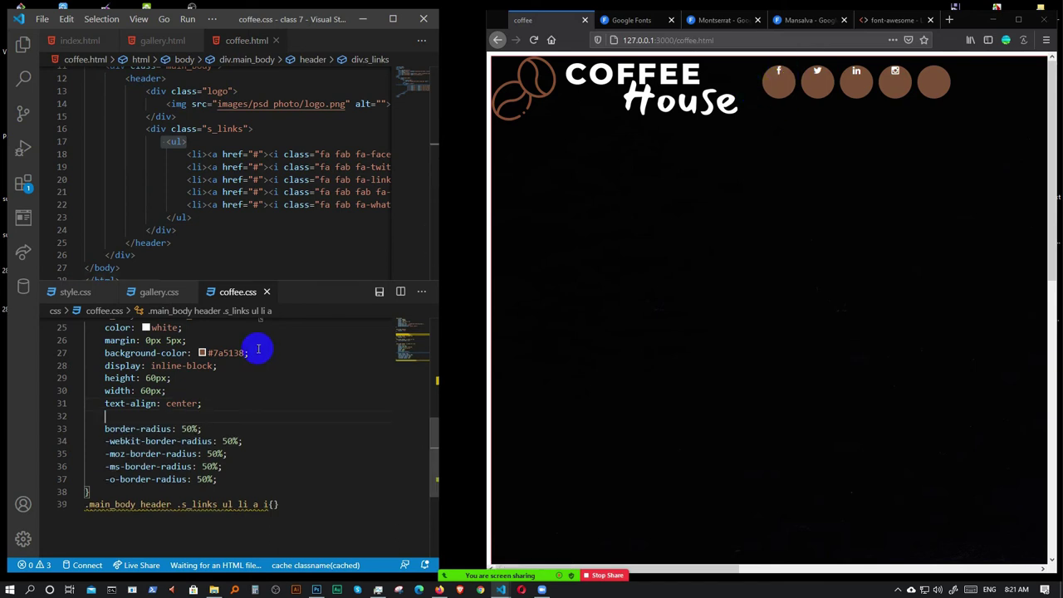
{"action": "type", "text": "li"}
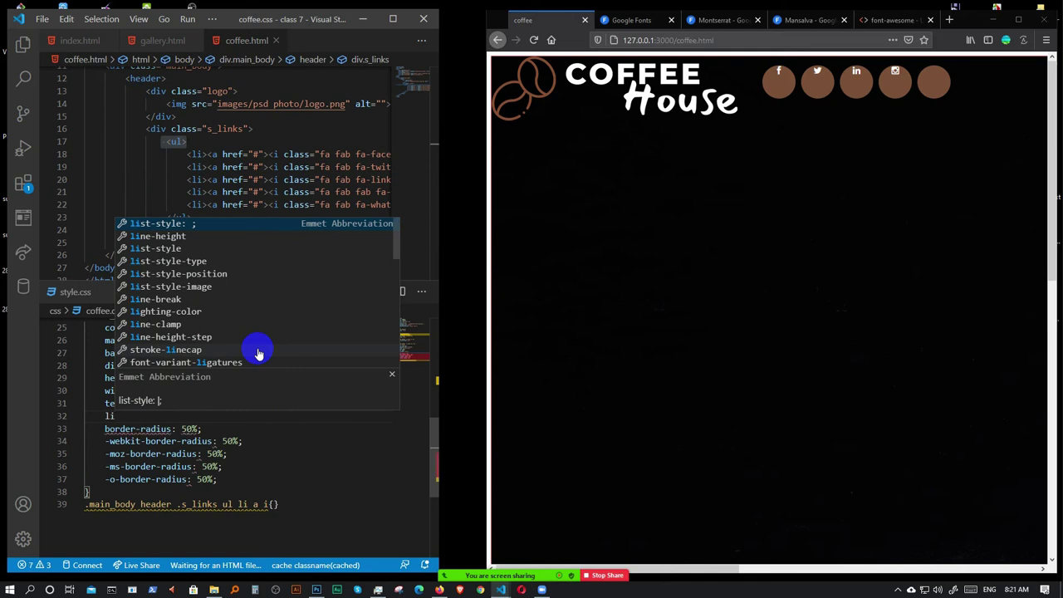
{"action": "key", "text": "Down"}
{"action": "key", "text": "Return"}
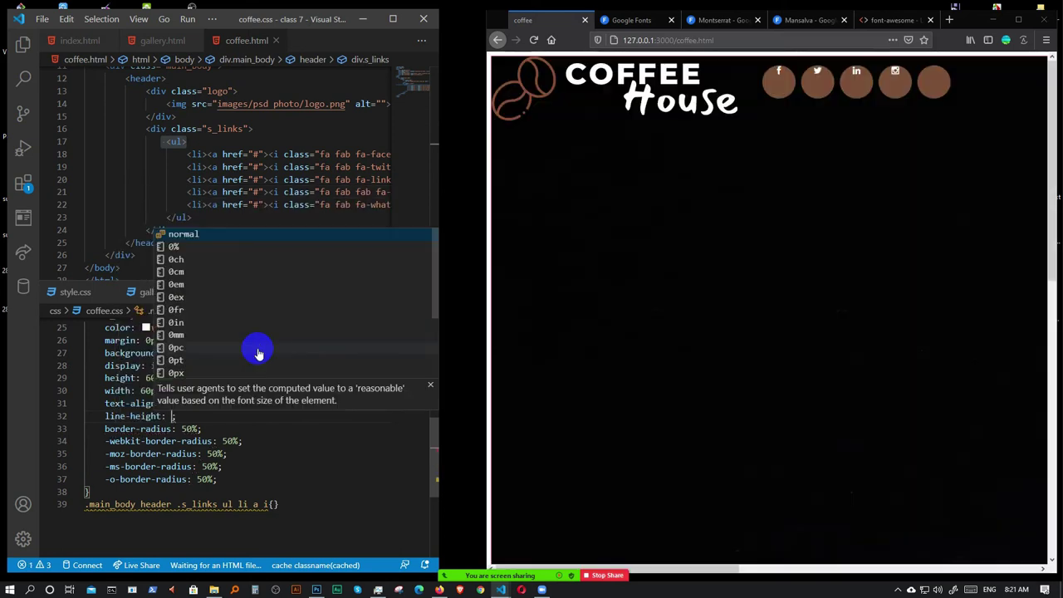
{"action": "type", "text": "60px;"}
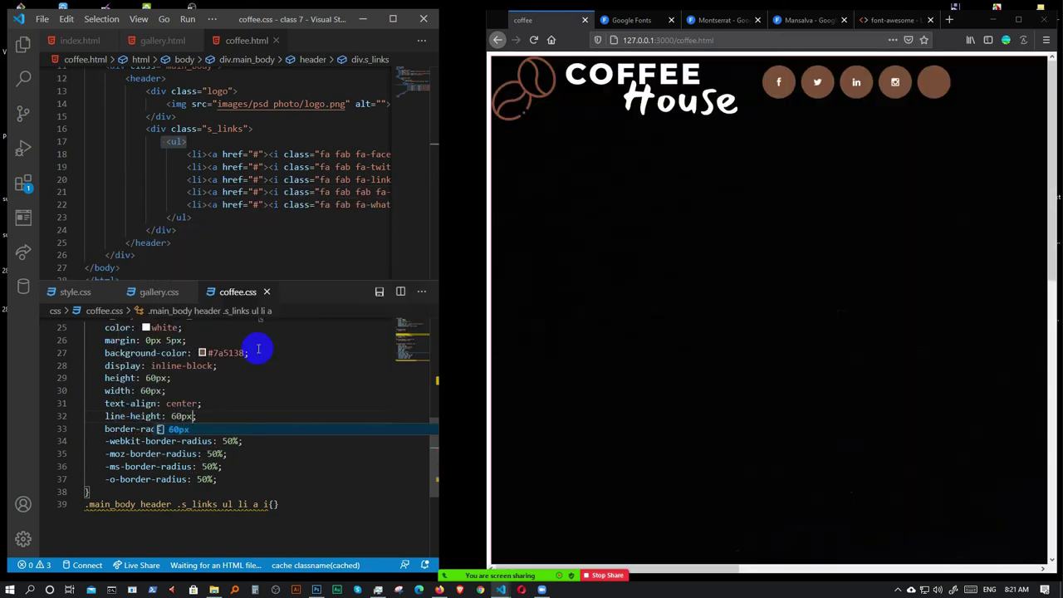
- In coffee.html, try the fas class instead of fab on the WhatsApp icon, and restore fab
{"action": "scroll", "coordinate": [280, 175], "scroll_direction": "right", "scroll_amount": 3}
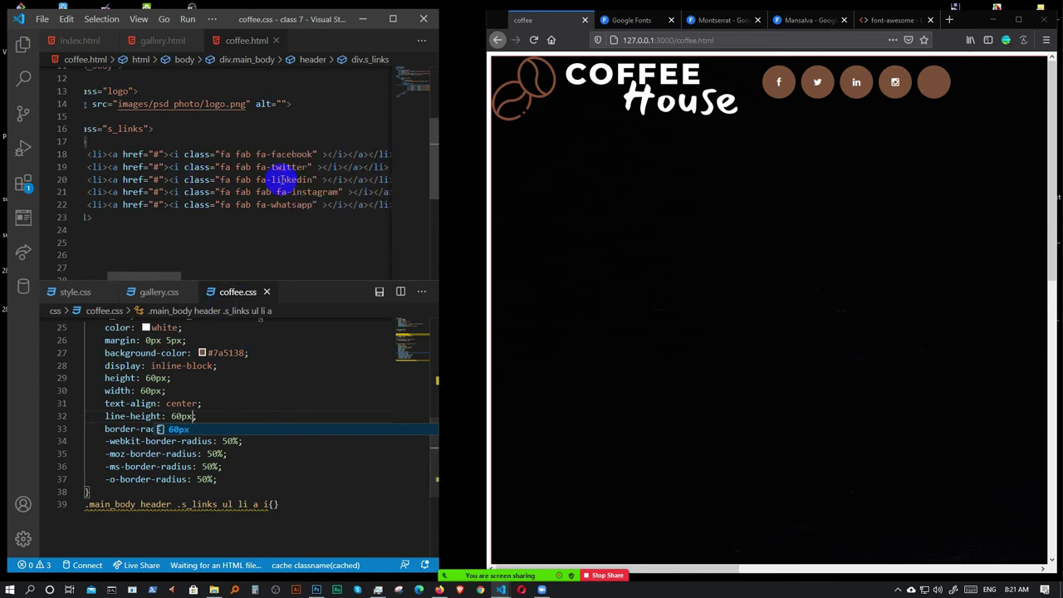
{"action": "left_click", "coordinate": [307, 204]}
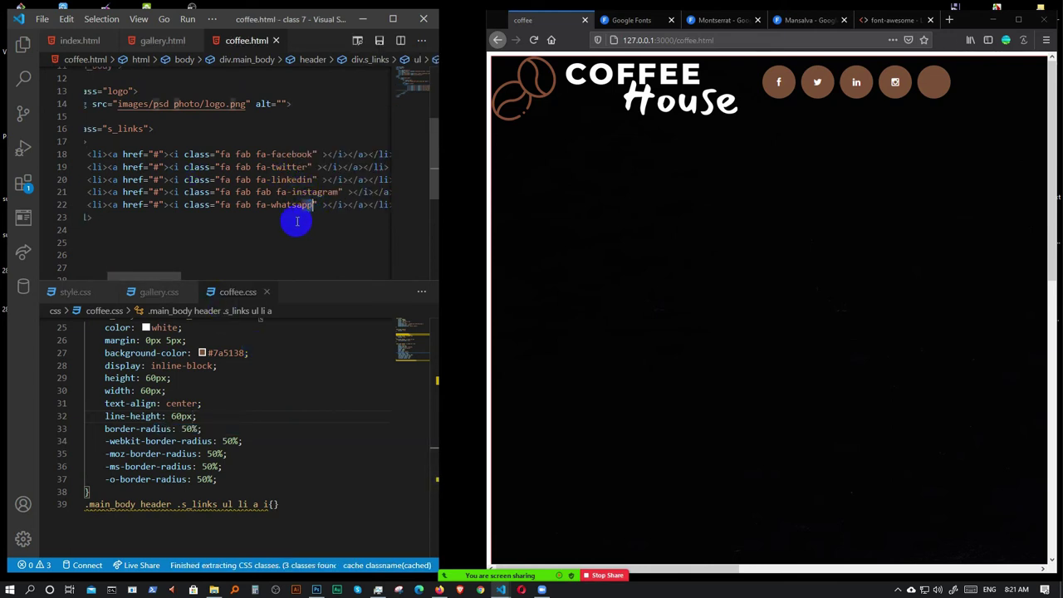
{"action": "mouse_move", "coordinate": [309, 209]}
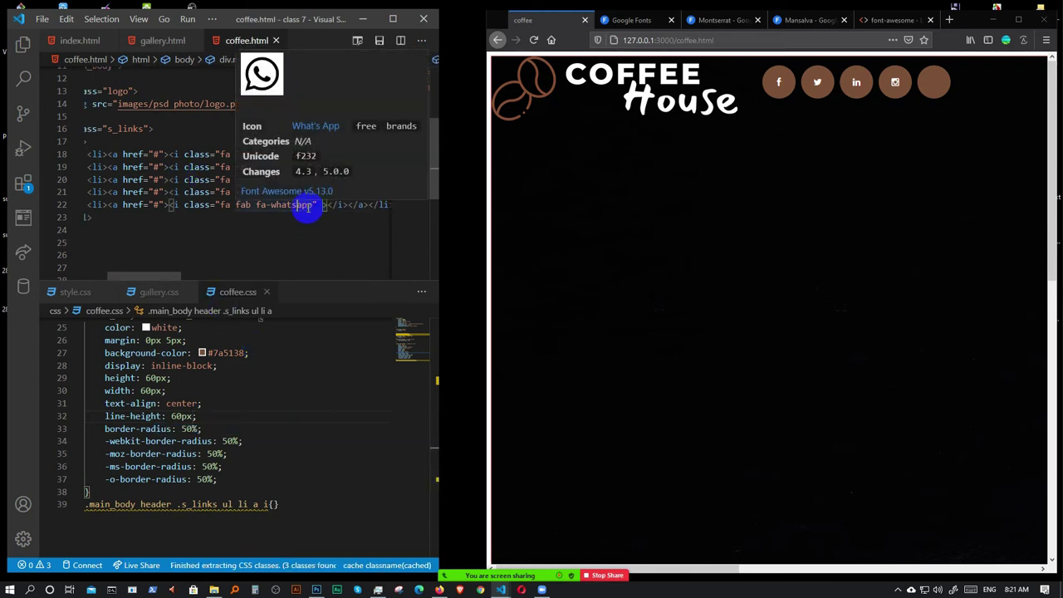
{"action": "double_click", "coordinate": [242, 205]}
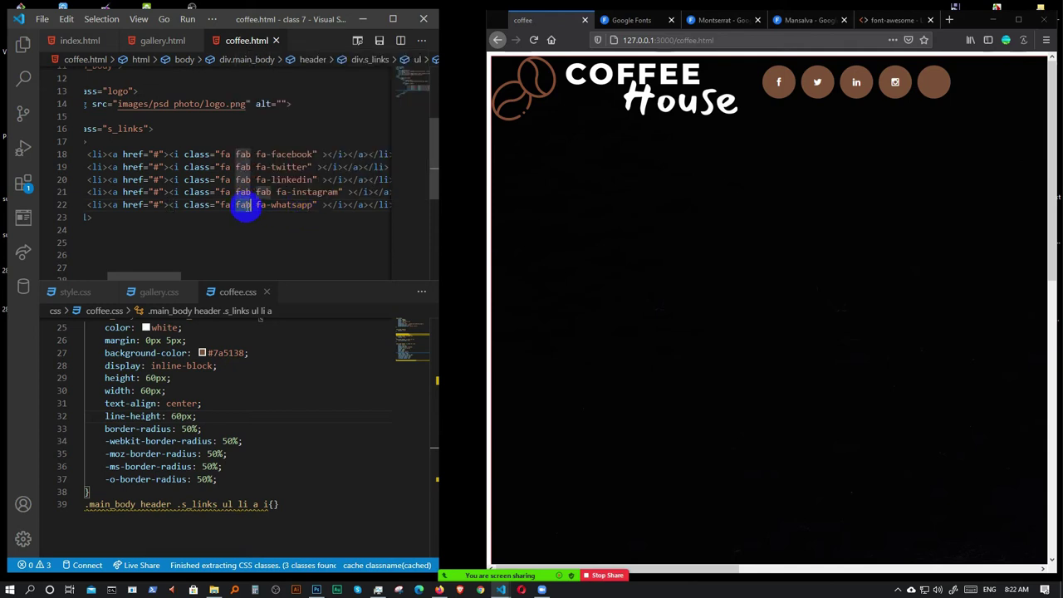
{"action": "key", "text": "BackSpace"}
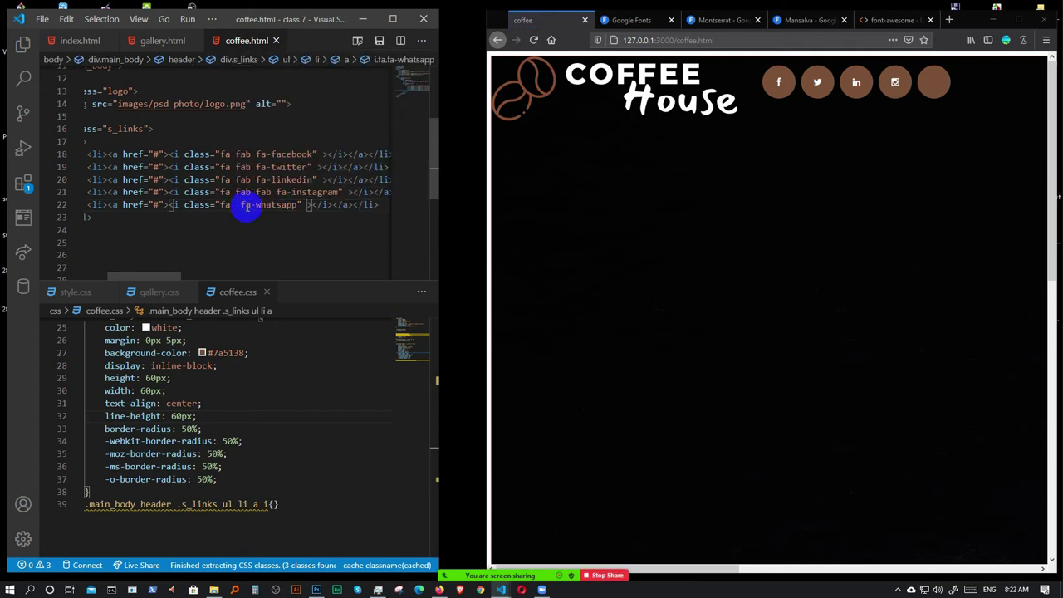
{"action": "type", "text": "fas"}
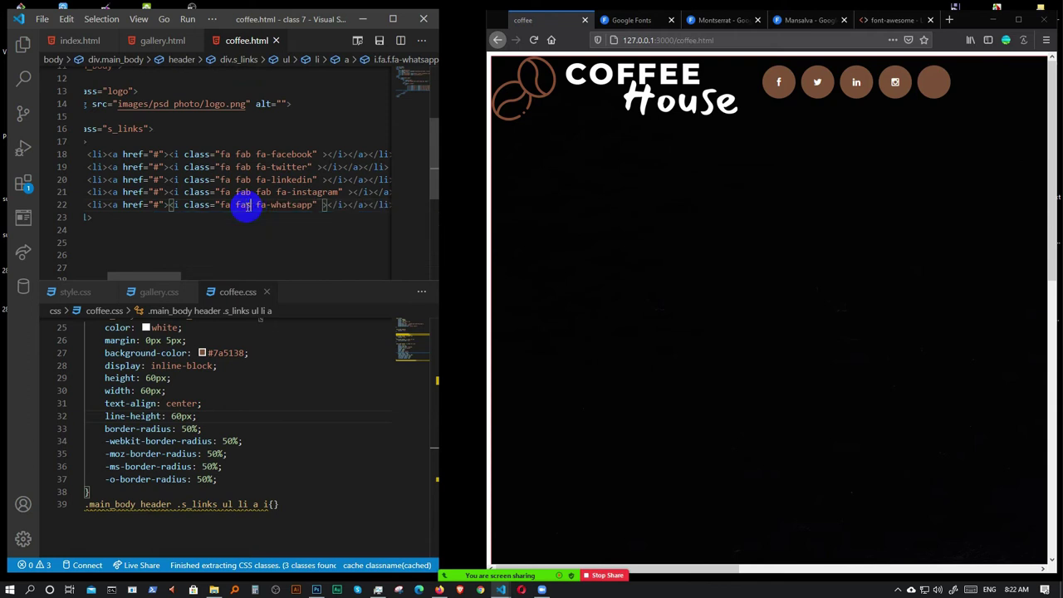
{"action": "key", "text": "BackSpace"}
{"action": "type", "text": "b"}
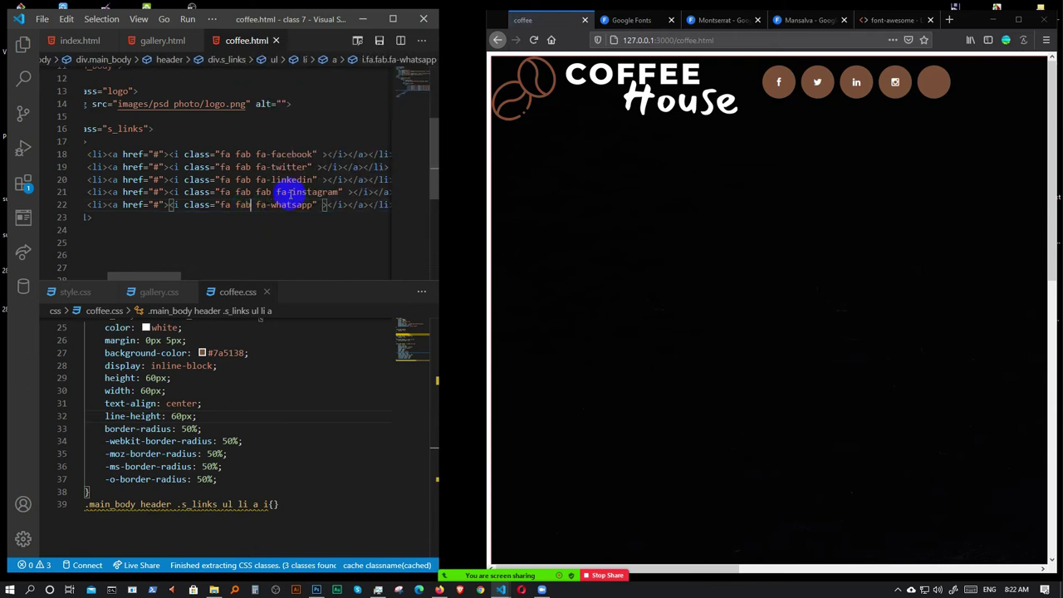
- Re-enter the last icon's class from the suggestions as fab fa-whatsapp, and briefly try fas as its first class
{"action": "double_click", "coordinate": [296, 204]}
{"action": "key", "text": "BackSpace"}
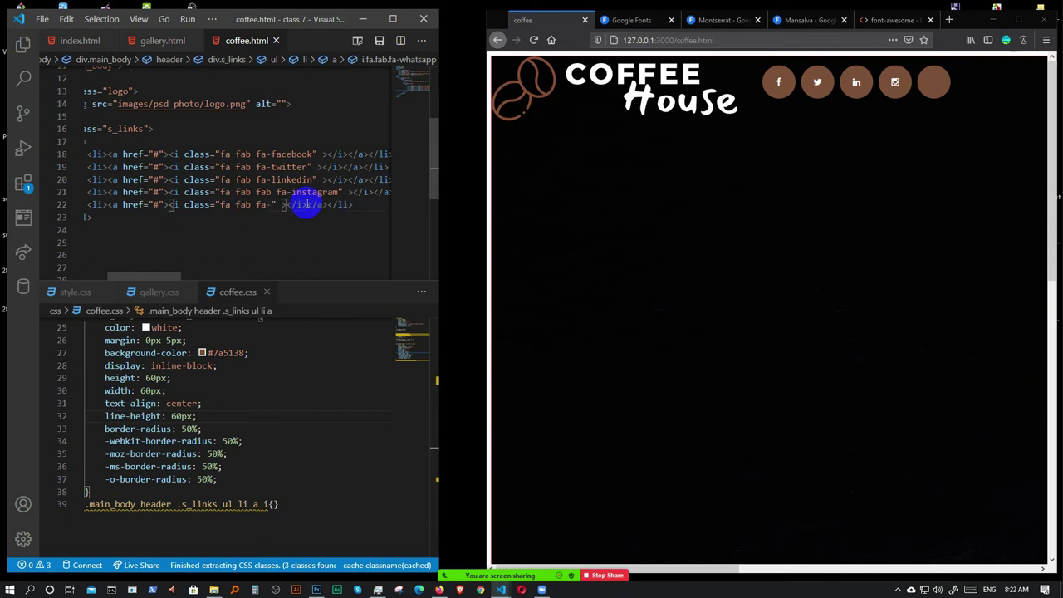
{"action": "key", "text": "ctrl+space"}
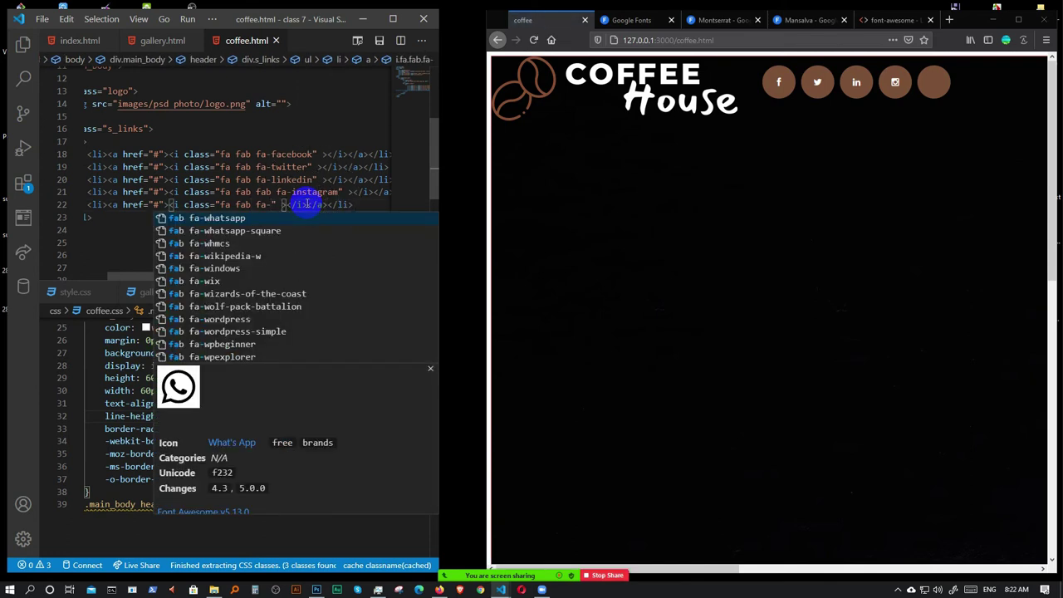
{"action": "key", "text": "Return"}
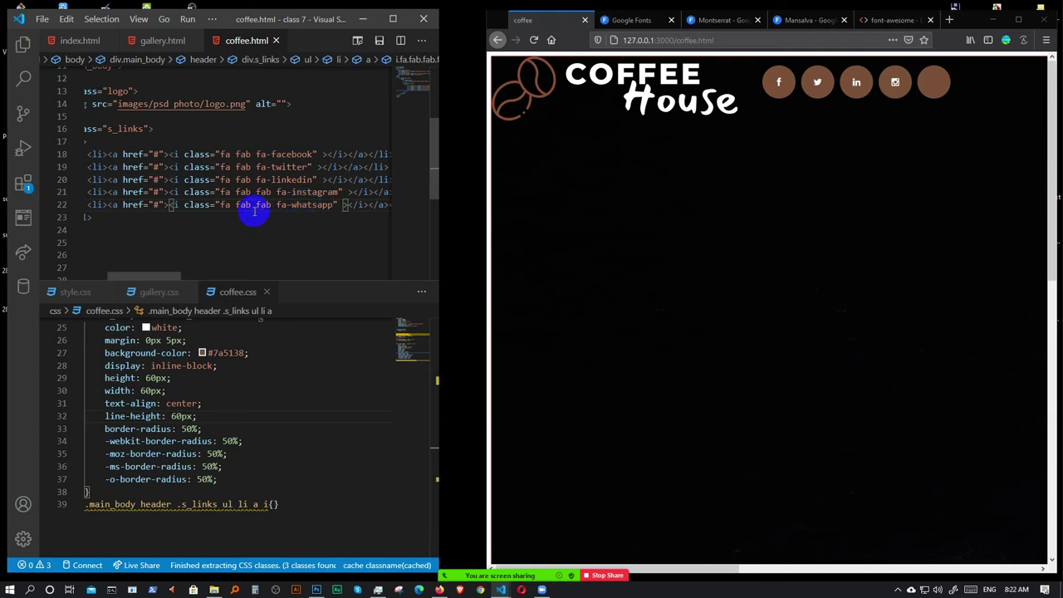
{"action": "type", "text": "s"}
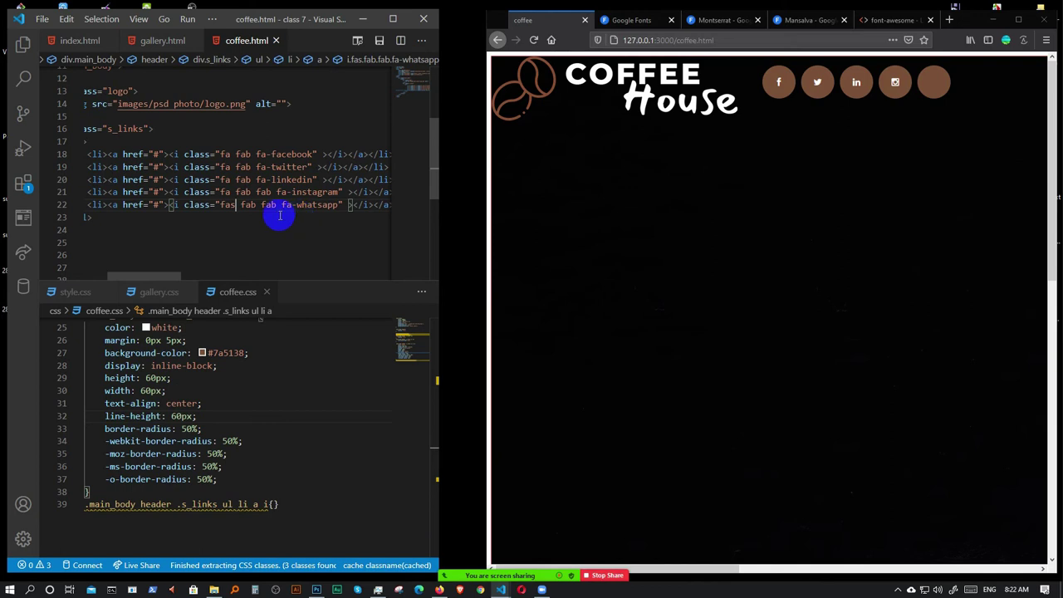
{"action": "key", "text": "BackSpace"}
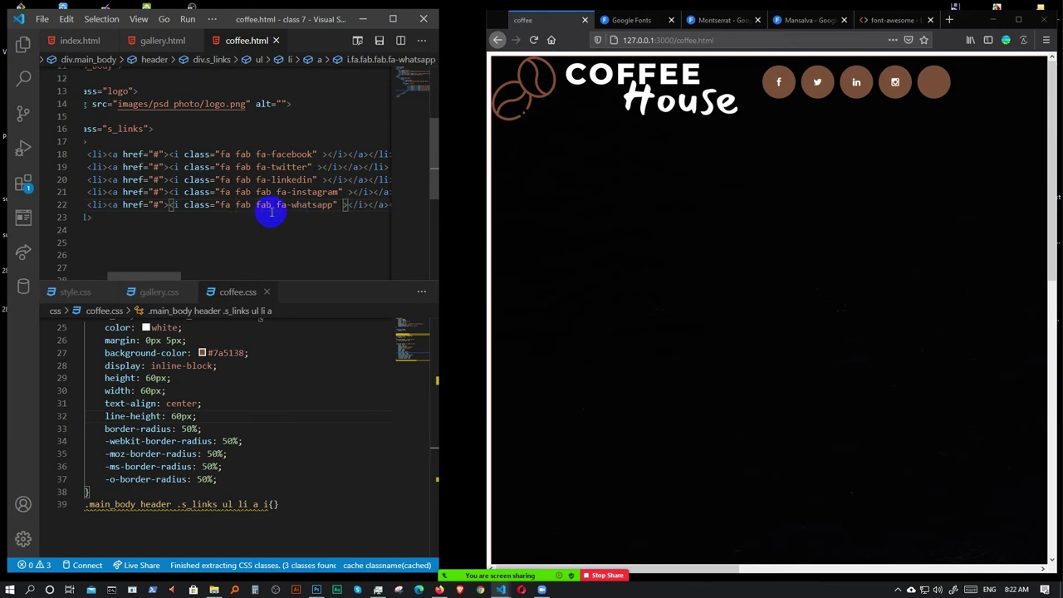
- Replace the WhatsApp class on the last social link's icon with fab fa-pinterest-p
{"action": "double_click", "coordinate": [317, 206]}
{"action": "type", "text": "-pi"}
{"action": "key", "text": "BackSpace"}
{"action": "key", "text": "BackSpace"}
{"action": "key", "text": "BackSpace"}
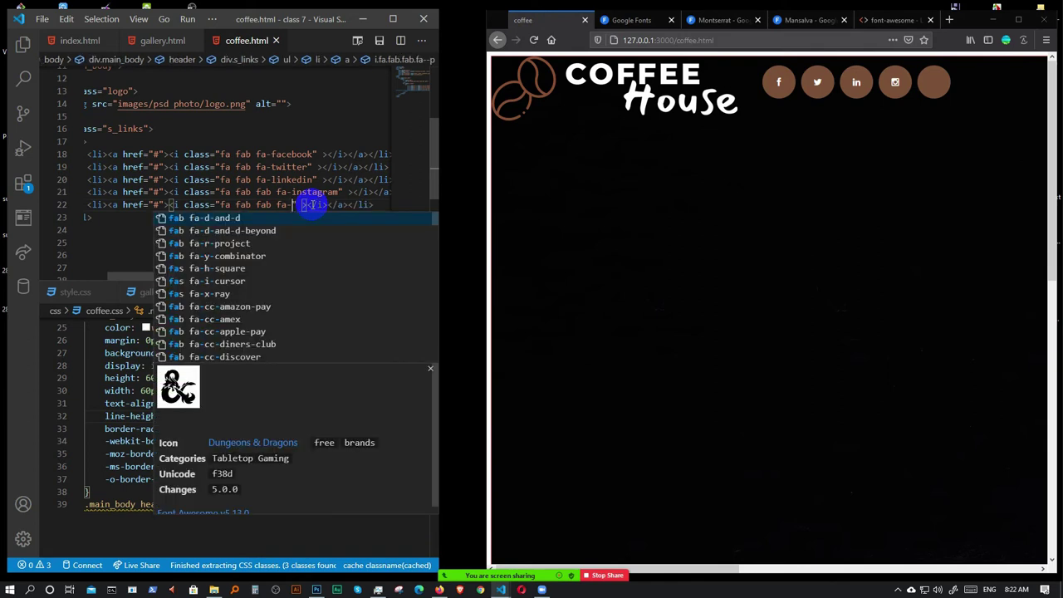
{"action": "type", "text": "pint"}
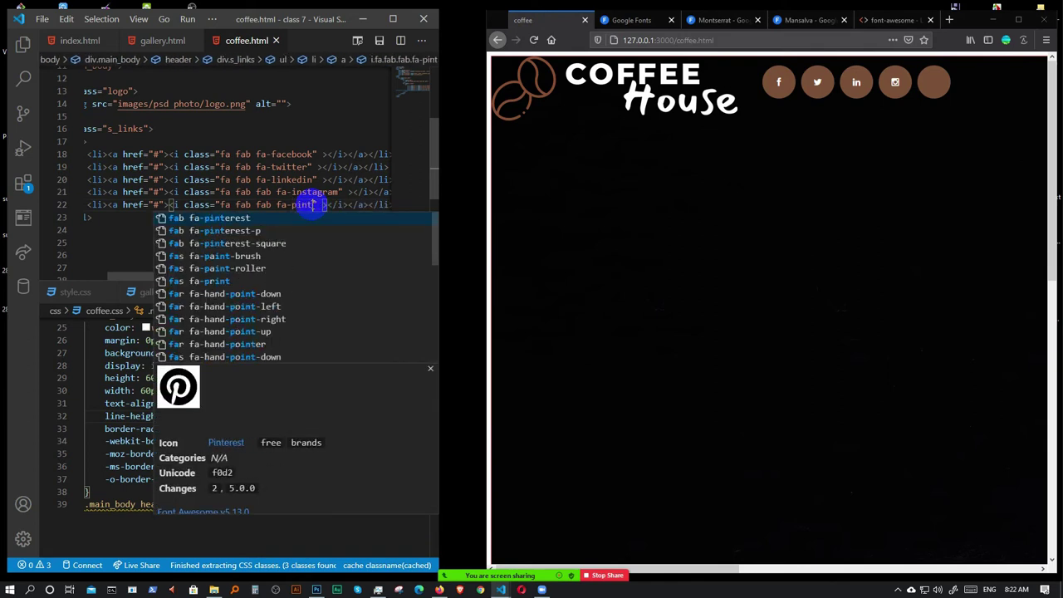
{"action": "key", "text": "Return"}
{"action": "type", "text": "-p"}
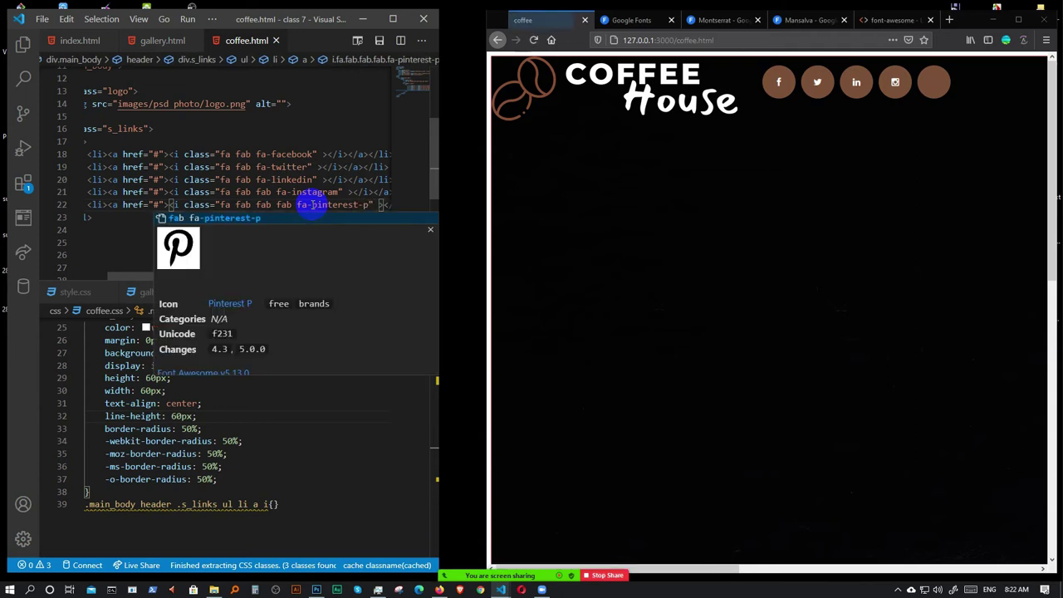
- Change the last social link's icon class to fa-pinterest and remove the duplicate fab classes, leaving fa fab fa-pinterest
{"action": "key", "text": "Escape"}
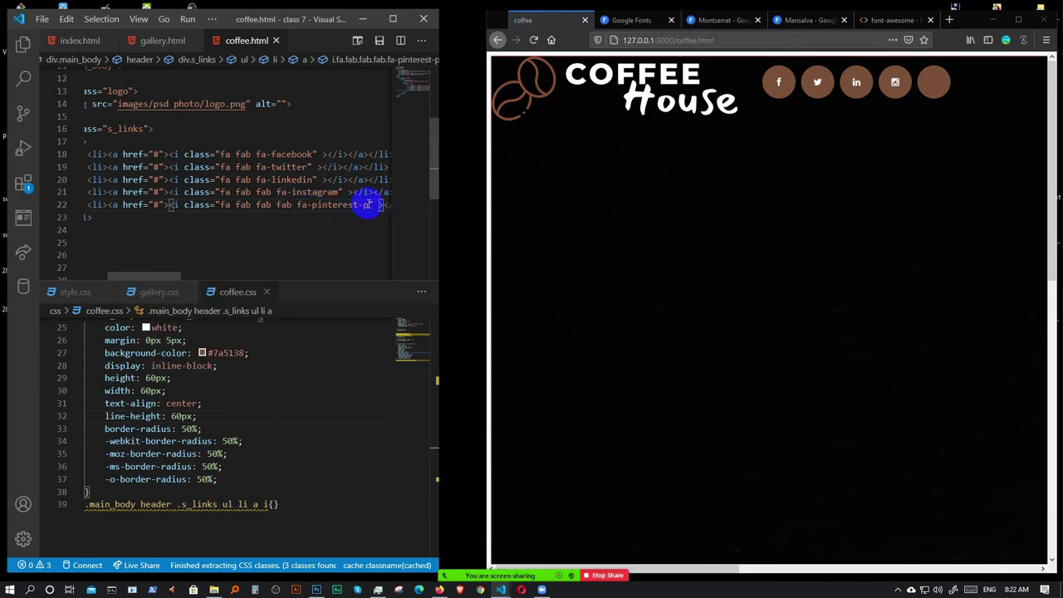
{"action": "key", "text": "BackSpace"}
{"action": "key", "text": "BackSpace"}
{"action": "double_click", "coordinate": [283, 205]}
{"action": "key", "text": "BackSpace"}
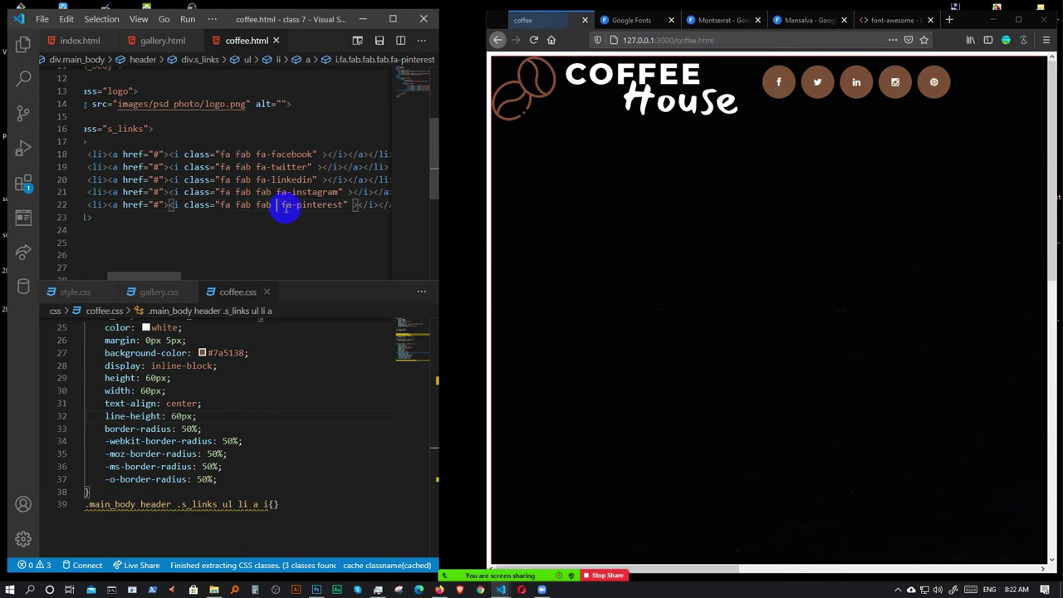
{"action": "double_click", "coordinate": [262, 206]}
{"action": "key", "text": "BackSpace"}
{"action": "key", "text": "Delete"}
{"action": "key", "text": "Delete"}
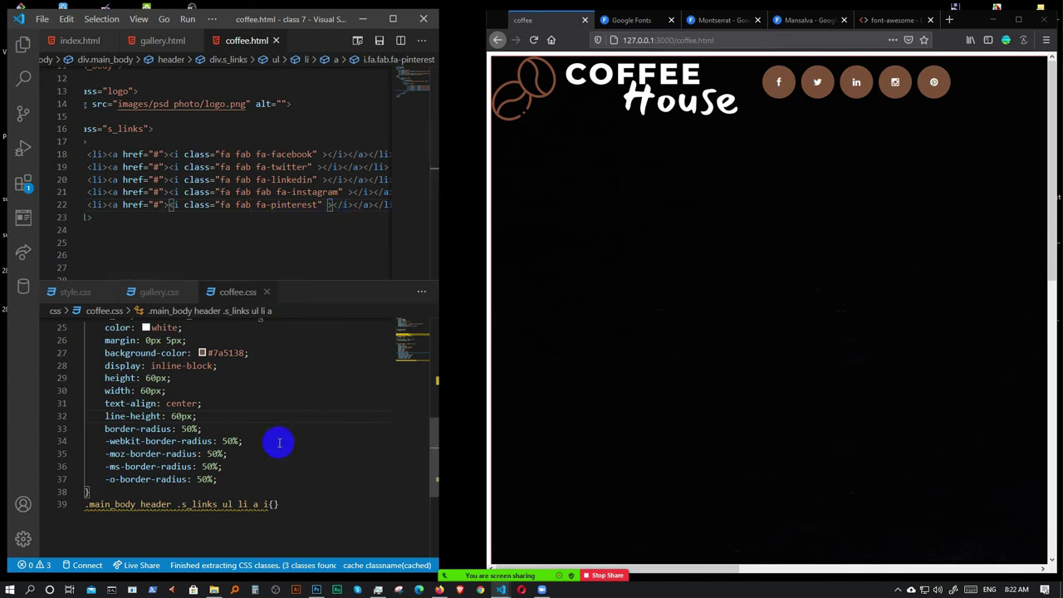
- Check the coffee page in a maximized browser window, restore the window, and zoom the page out to 50%
{"action": "scroll", "coordinate": [280, 441], "scroll_direction": "up", "scroll_amount": 1}
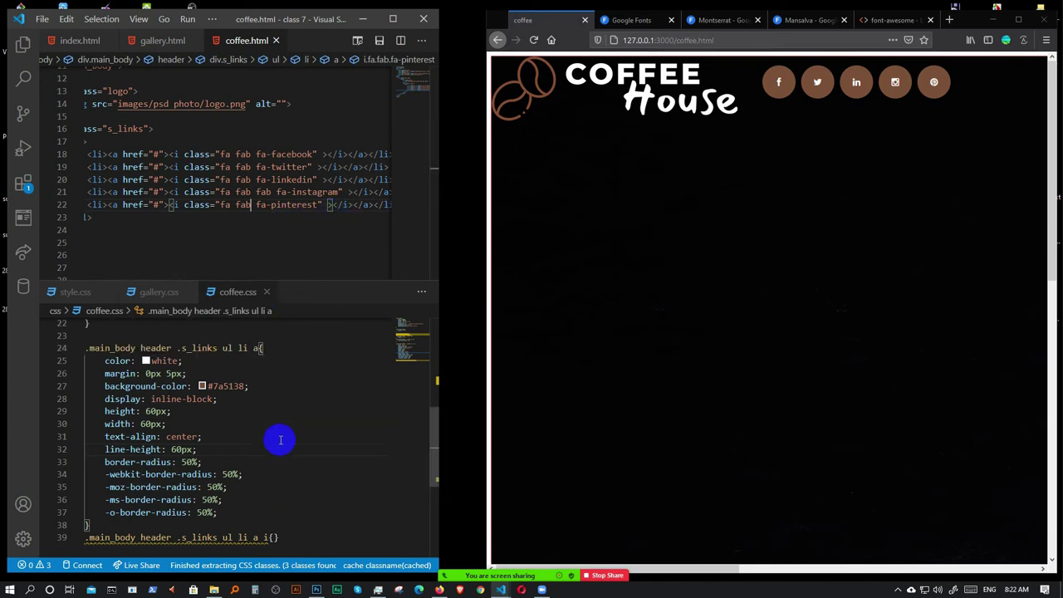
{"action": "left_click", "coordinate": [1018, 20]}
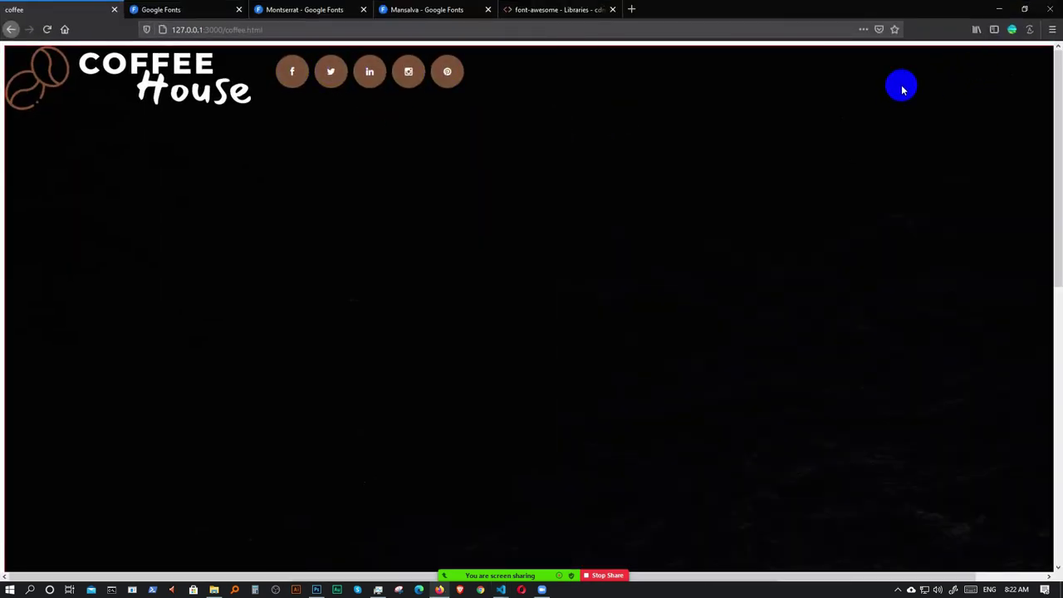
{"action": "left_click", "coordinate": [1025, 9]}
{"action": "key", "text": "ctrl+minus"}
{"action": "key", "text": "ctrl+minus"}
{"action": "key", "text": "ctrl+minus"}
{"action": "key", "text": "ctrl+minus"}
{"action": "key", "text": "ctrl+minus"}
{"action": "key", "text": "ctrl+plus"}
{"action": "key", "text": "ctrl+minus"}
{"action": "key", "text": "ctrl+plus"}
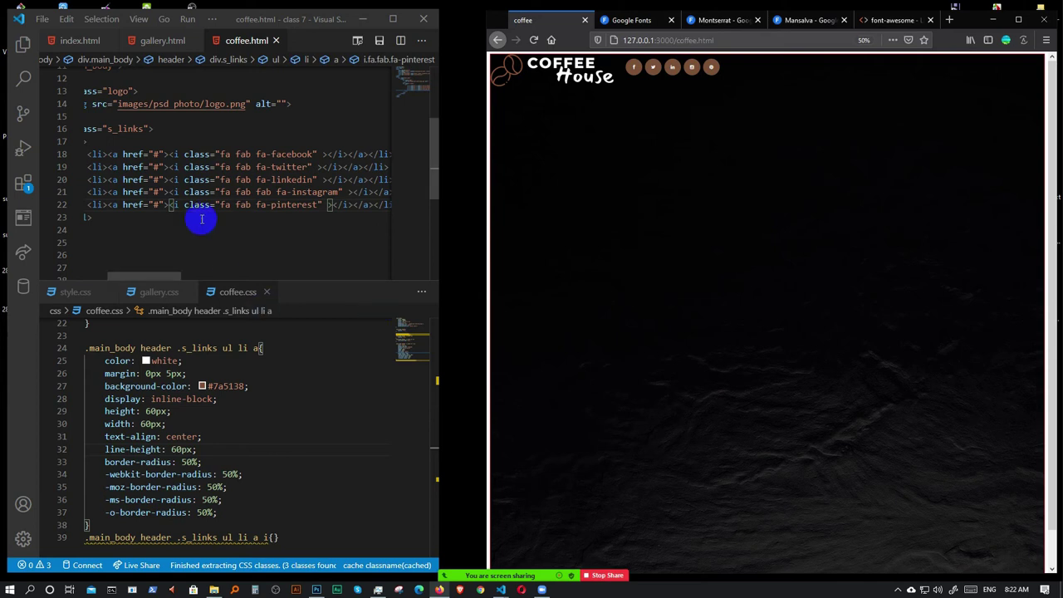
- In coffee.css, add justify-content: center below display: flex in the `.main_body header` rule
{"action": "left_click", "coordinate": [239, 412]}
{"action": "scroll", "coordinate": [241, 411], "scroll_direction": "up", "scroll_amount": 5}
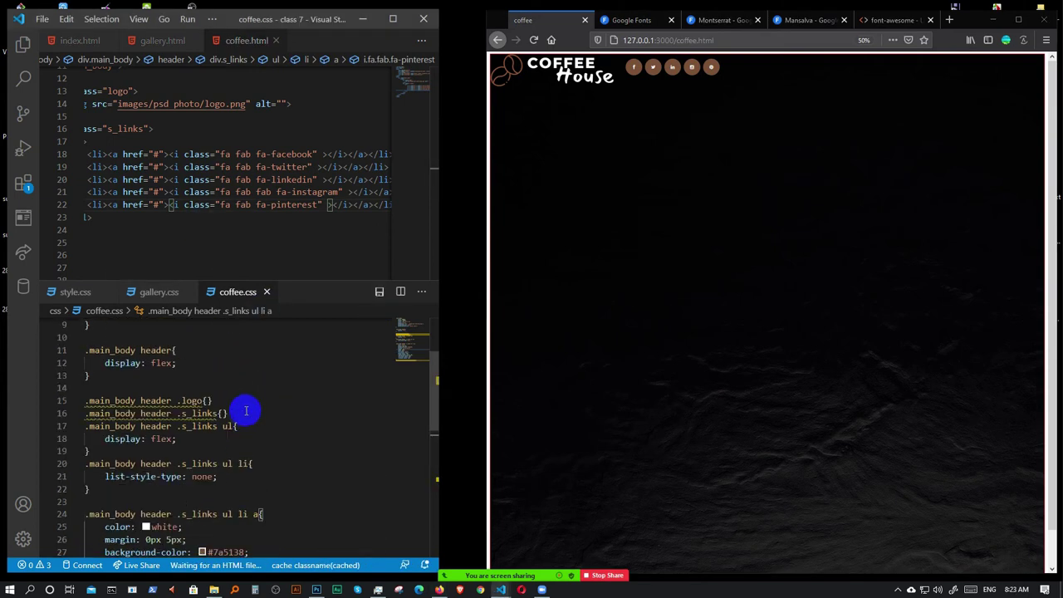
{"action": "scroll", "coordinate": [254, 405], "scroll_direction": "up", "scroll_amount": 2}
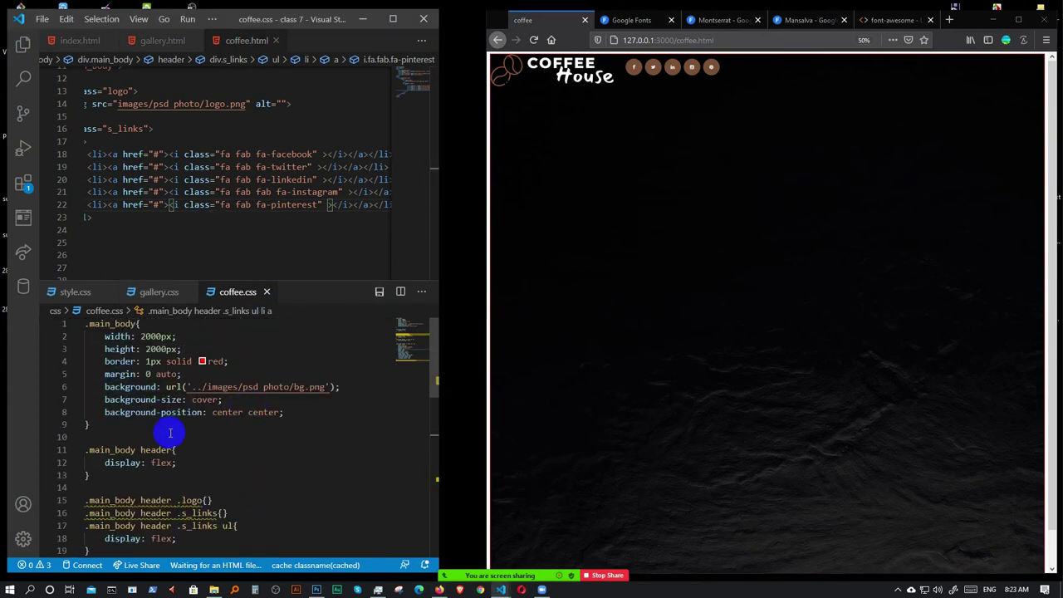
{"action": "left_click", "coordinate": [189, 464]}
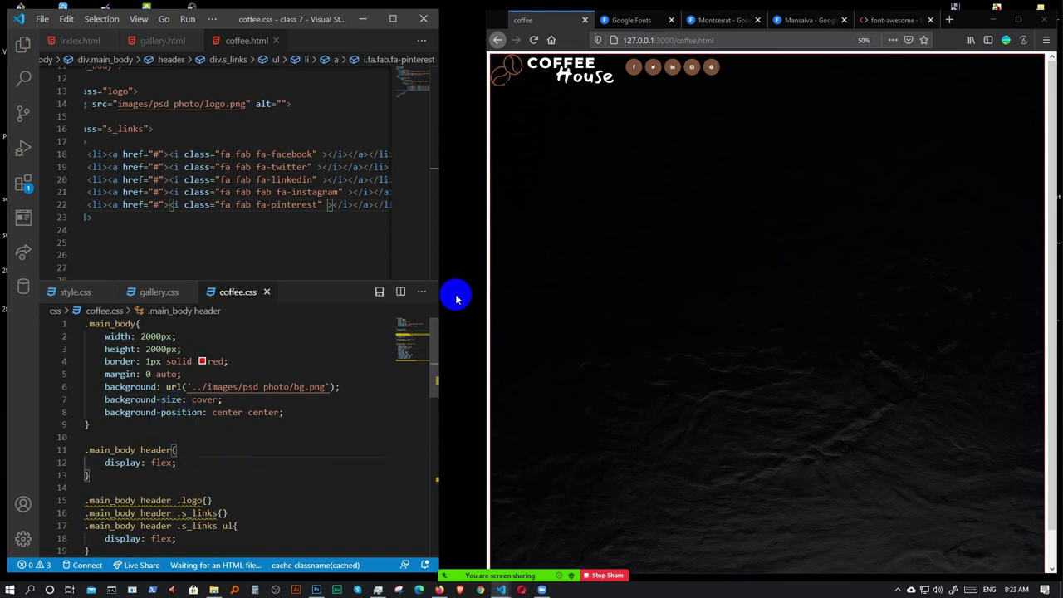
{"action": "key", "text": "Return"}
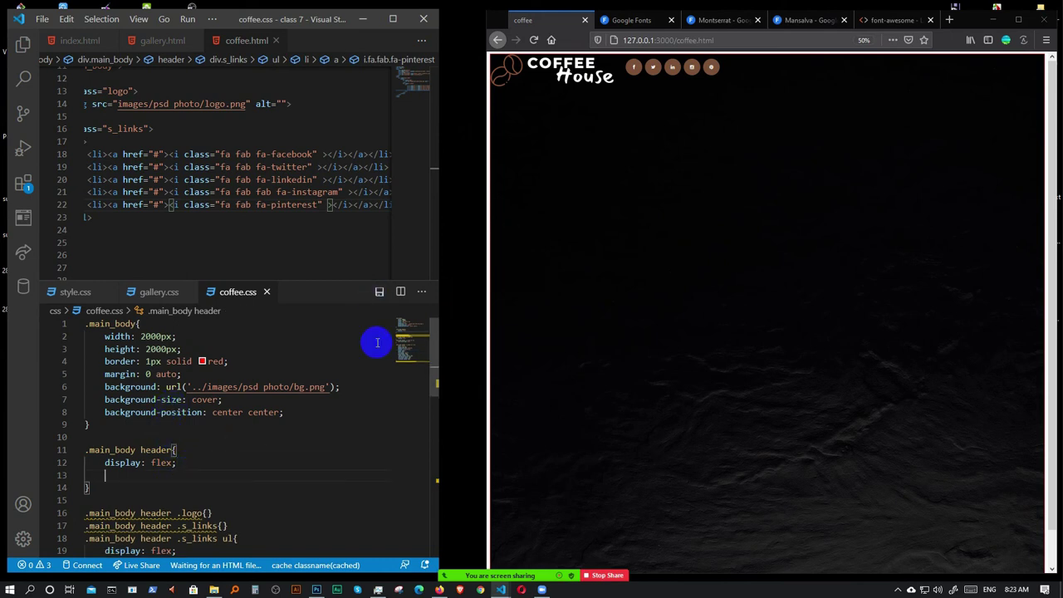
{"action": "type", "text": "ju"}
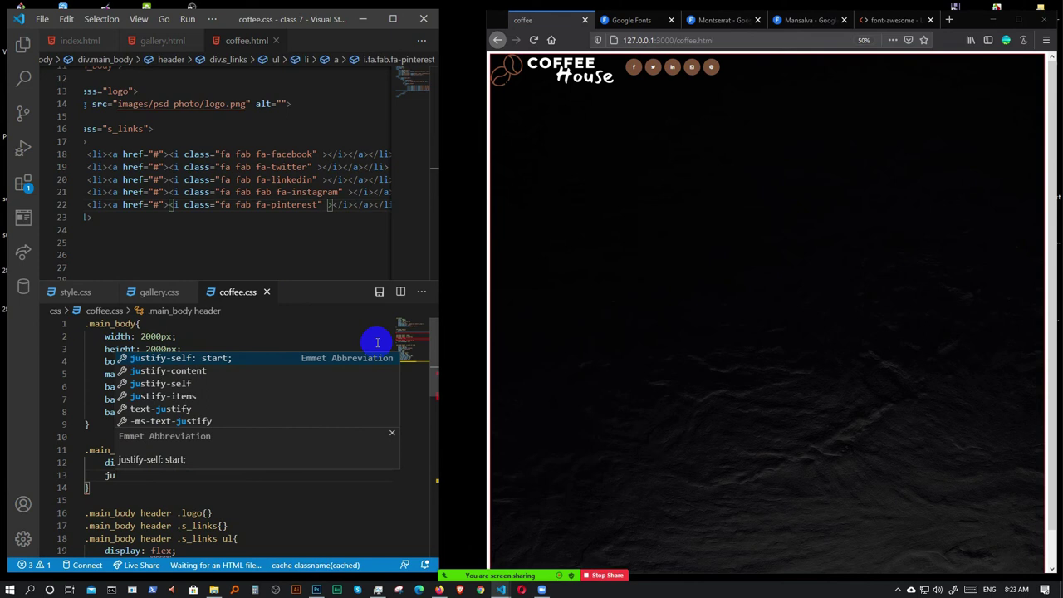
{"action": "key", "text": "Down"}
{"action": "key", "text": "Return"}
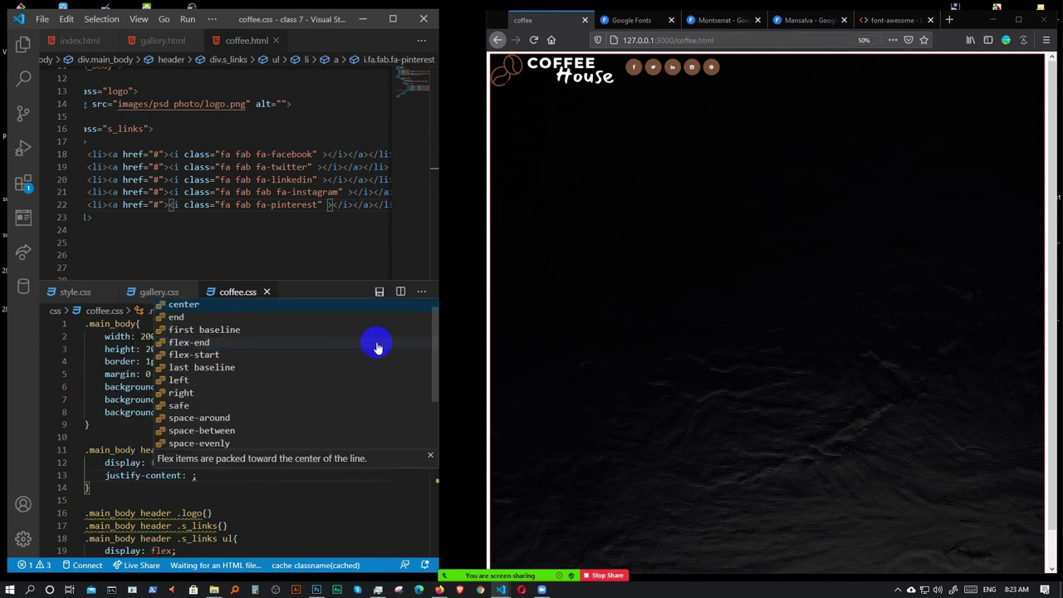
{"action": "key", "text": "Return"}
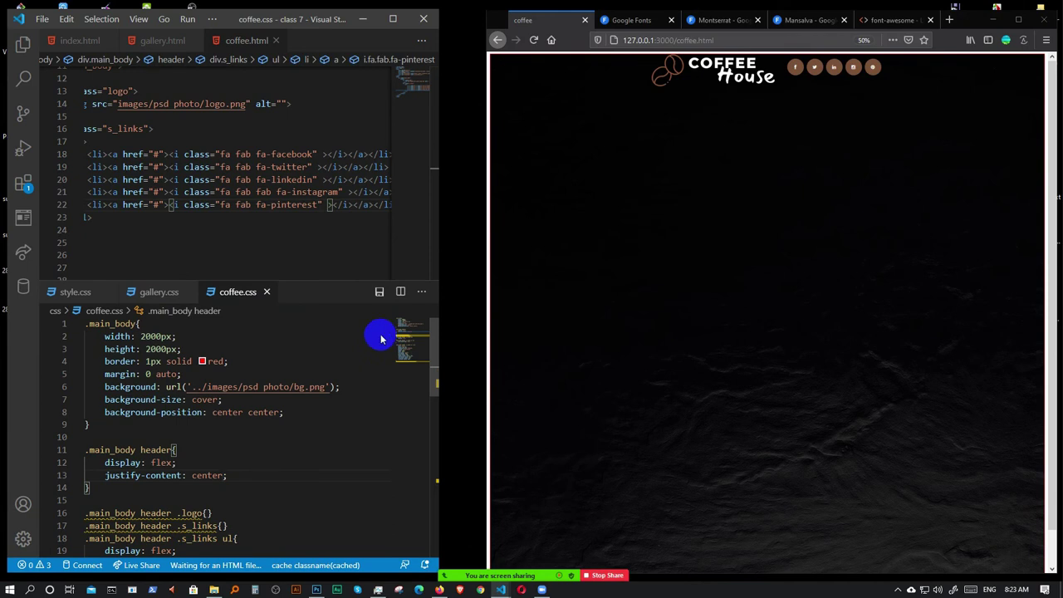
- Change the justify-content value in the `.main_body header` rule to space-between
{"action": "left_click", "coordinate": [200, 472]}
{"action": "double_click", "coordinate": [200, 472]}
{"action": "type", "text": "b"}
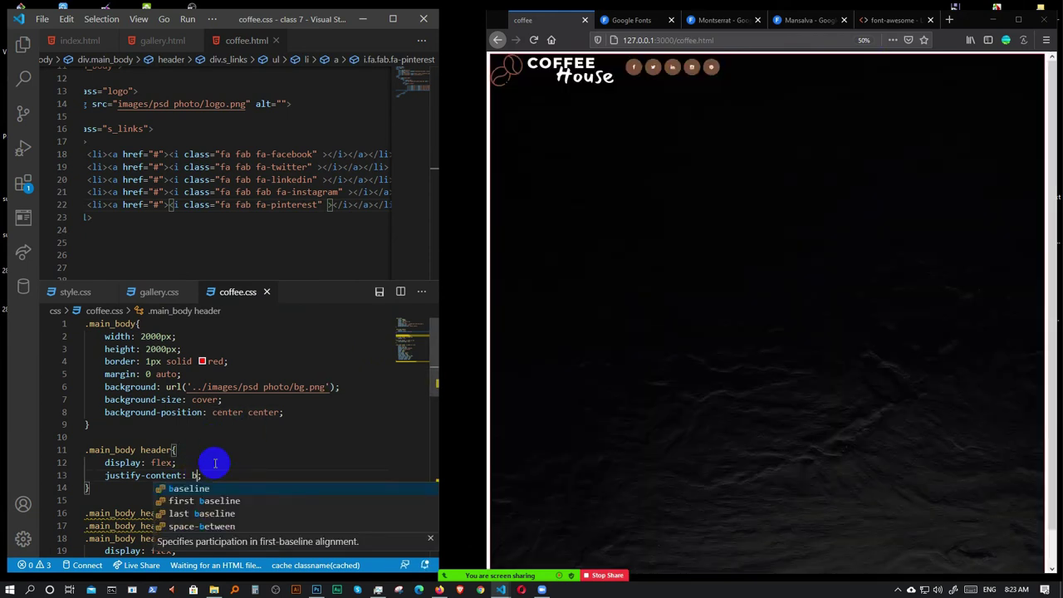
{"action": "type", "text": "e"}
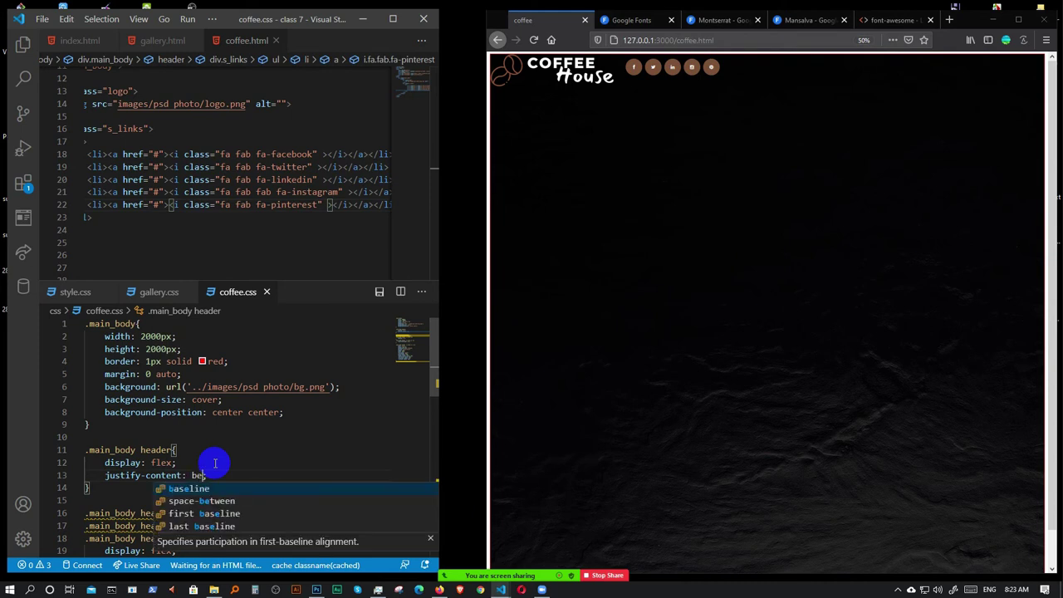
{"action": "key", "text": "Down"}
{"action": "key", "text": "Return"}
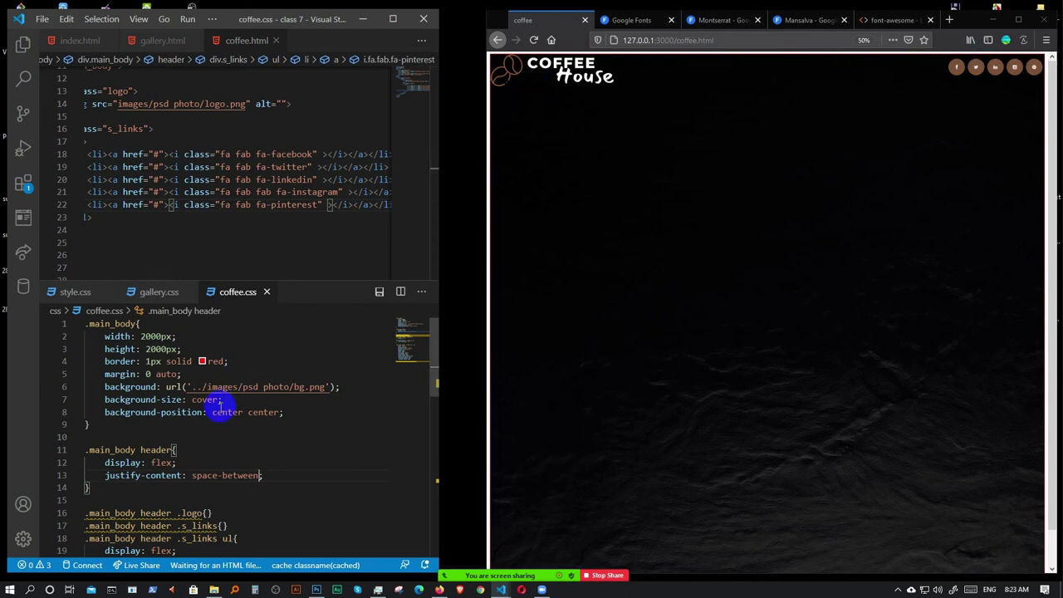
{"action": "mouse_move", "coordinate": [217, 412]}
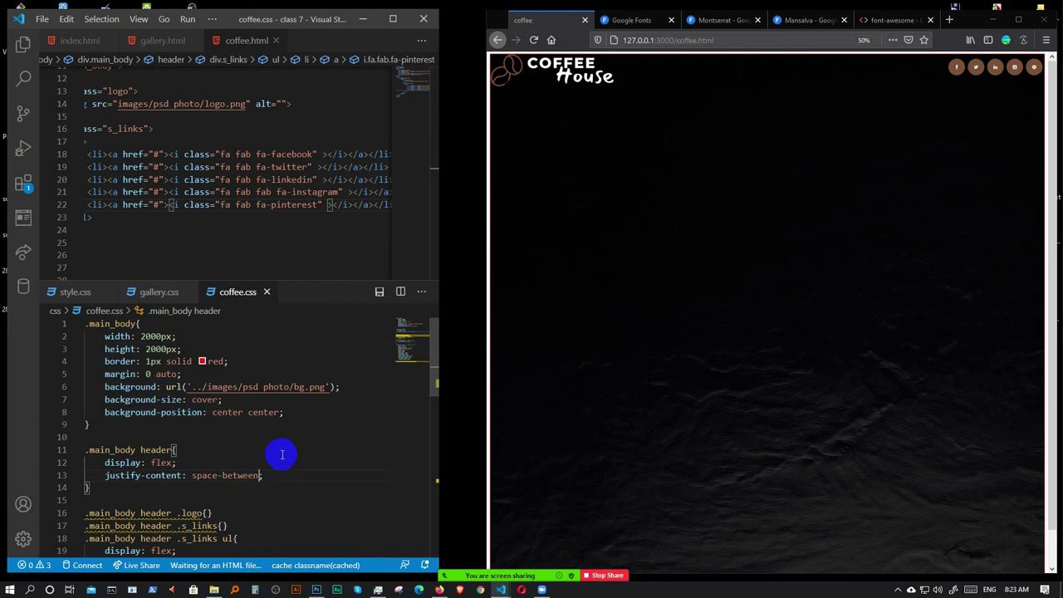
- Set display to grid in the `.main_body header` rule and comment out its justify-content line
{"action": "scroll", "coordinate": [282, 425], "scroll_direction": "down", "scroll_amount": 2}
{"action": "left_click_drag", "start_coordinate": [283, 424], "coordinate": [275, 396]}
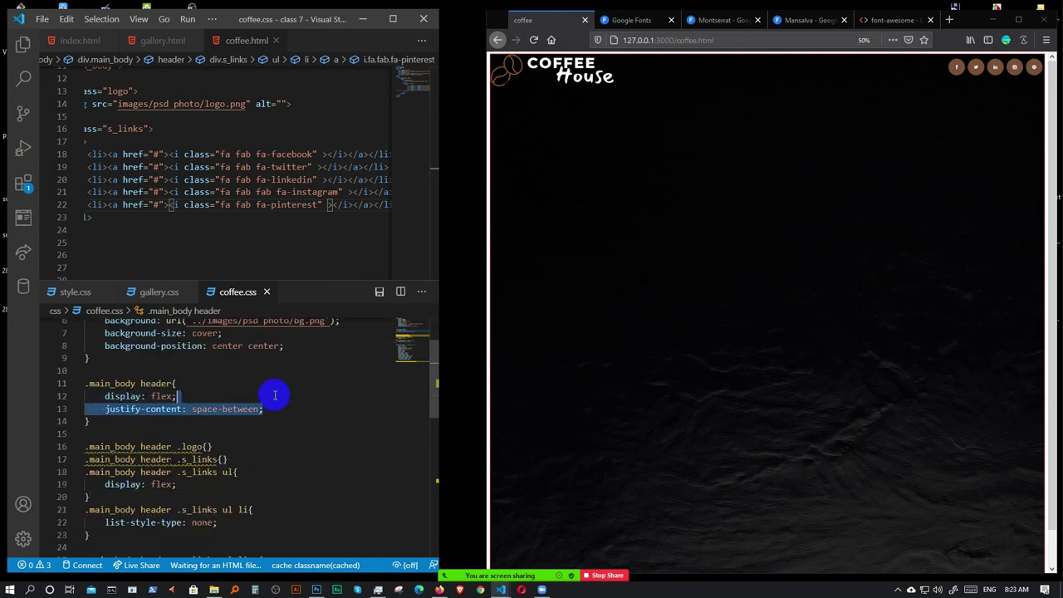
{"action": "left_click", "coordinate": [274, 393]}
{"action": "left_click", "coordinate": [158, 396]}
{"action": "type", "text": "grid"}
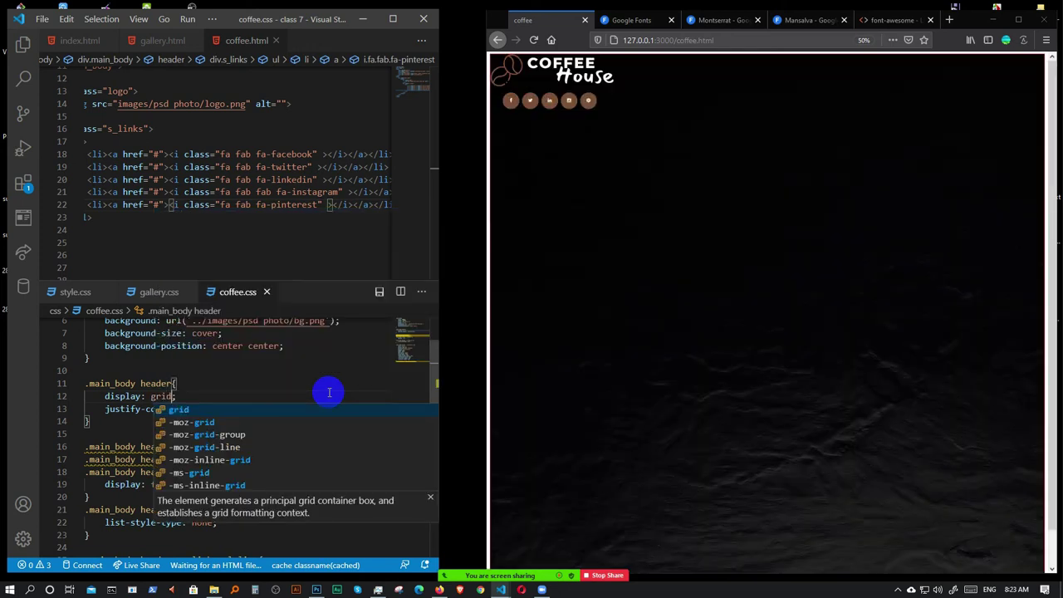
{"action": "key", "text": "Escape"}
{"action": "left_click", "coordinate": [283, 407]}
{"action": "key", "text": "ctrl+slash"}
- Add grid-template-areas: 'logo . slink' below the commented line in the `.main_body header` rule
{"action": "key", "text": "Return"}
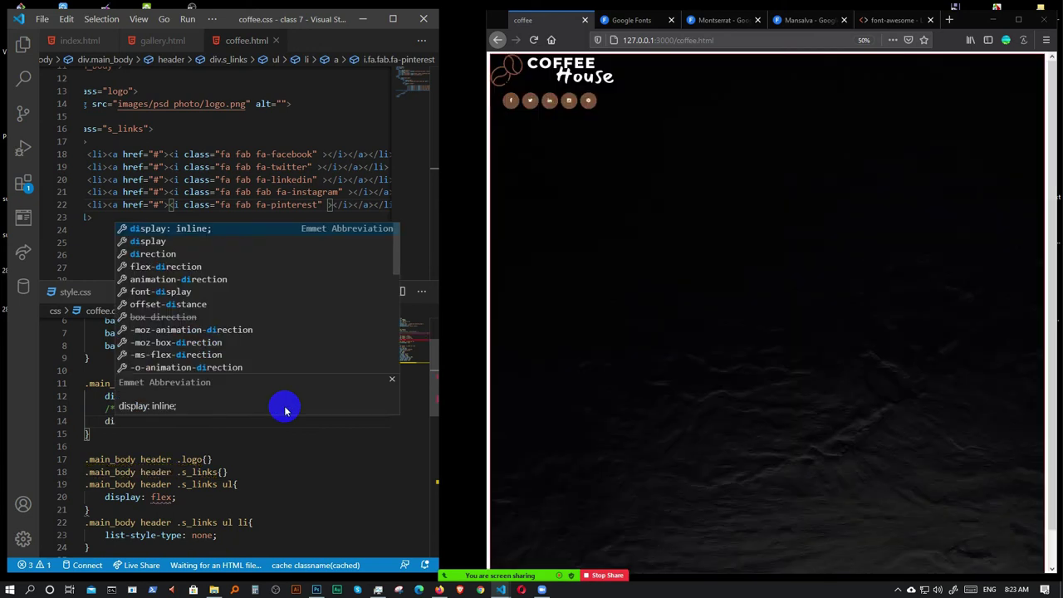
{"action": "type", "text": "di"}
{"action": "key", "text": "BackSpace"}
{"action": "key", "text": "BackSpace"}
{"action": "type", "text": "gira"}
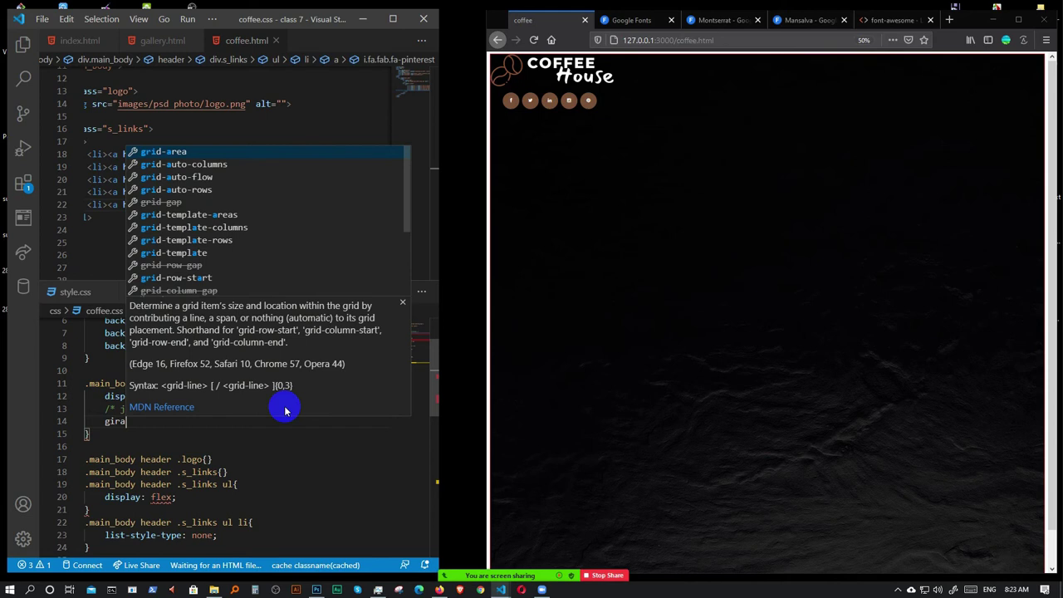
{"action": "key", "text": "Down"}
{"action": "key", "text": "Down"}
{"action": "key", "text": "Down"}
{"action": "key", "text": "Down"}
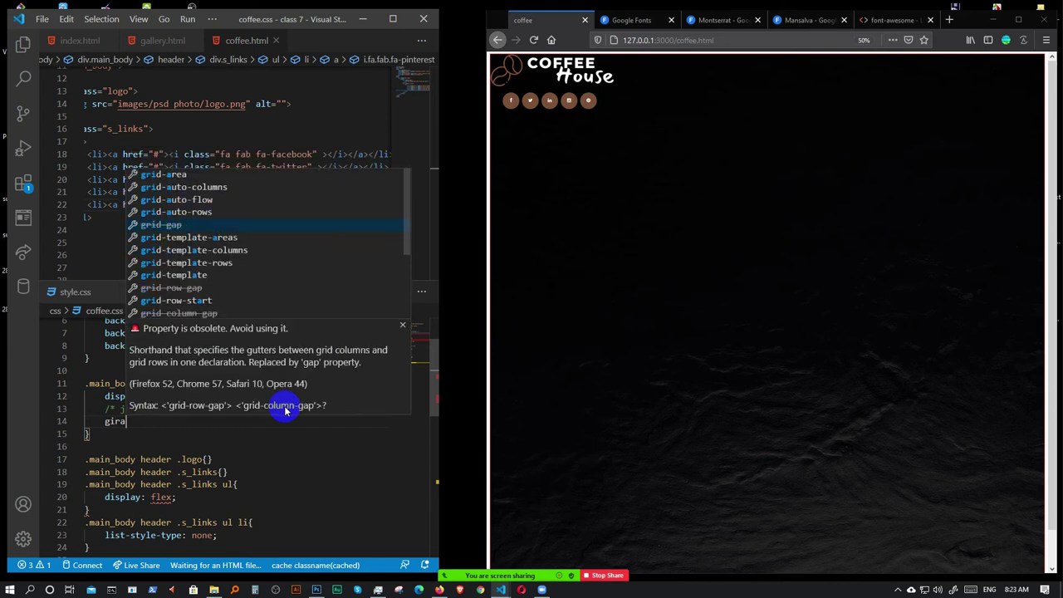
{"action": "left_click", "coordinate": [197, 236]}
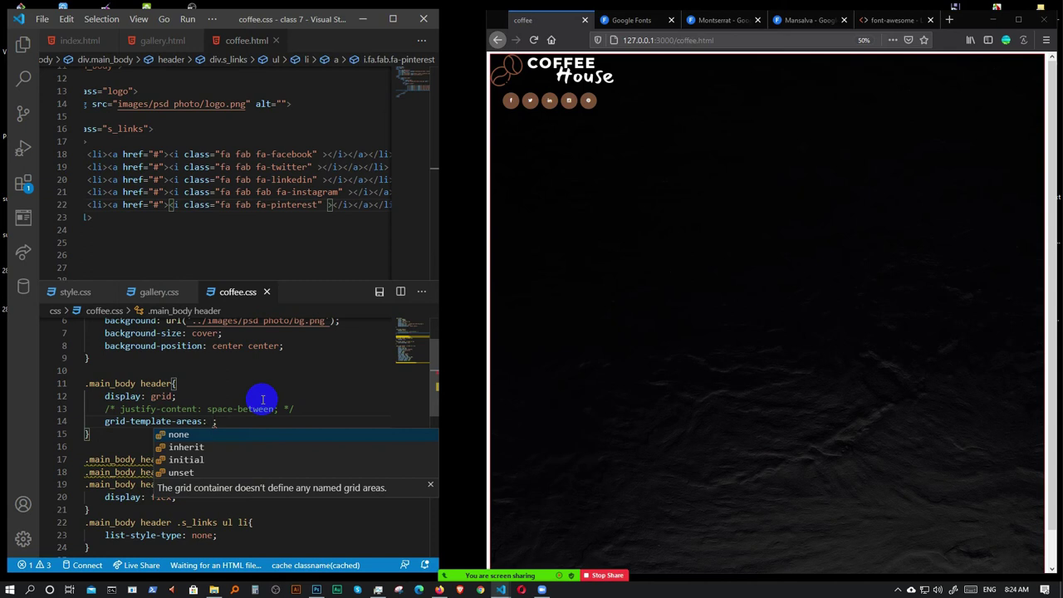
{"action": "type", "text": "\"logo . s"}
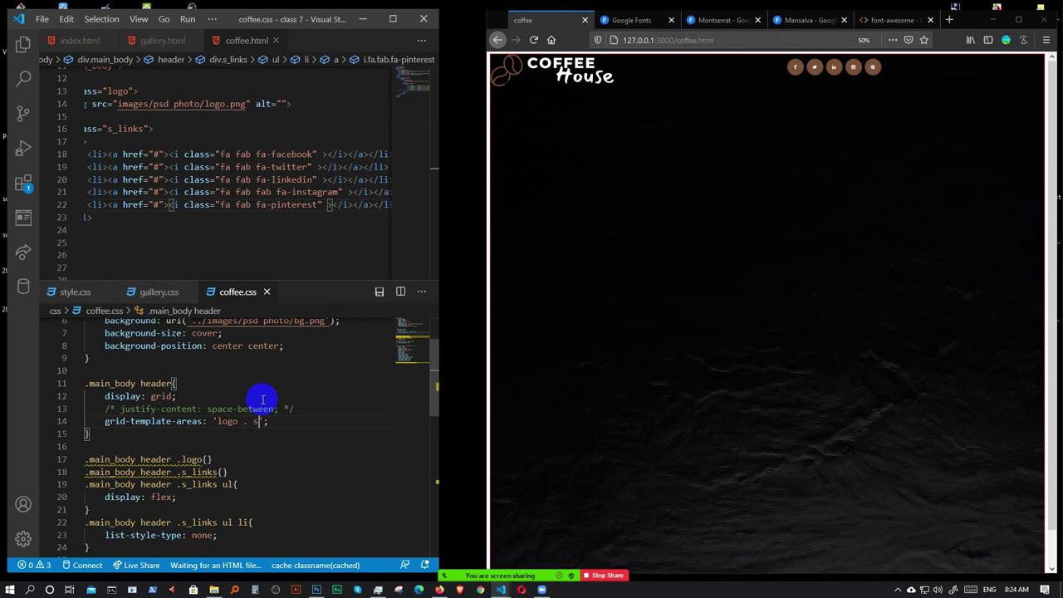
{"action": "type", "text": "link"}
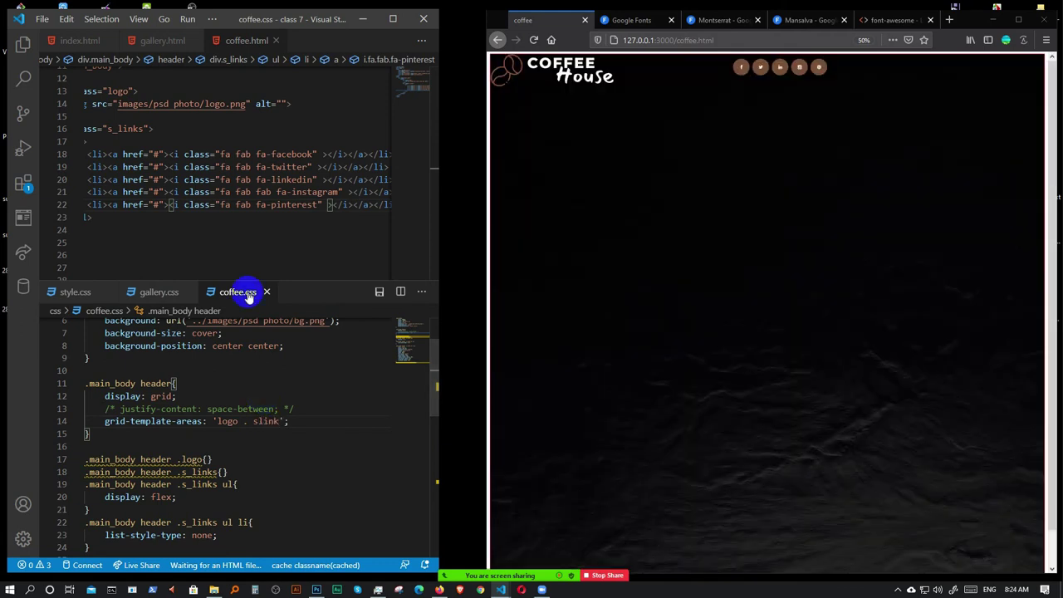
- Add grid-area: logo inside the empty `.main_body header .logo` rule
{"action": "scroll", "coordinate": [249, 426], "scroll_direction": "down", "scroll_amount": 4}
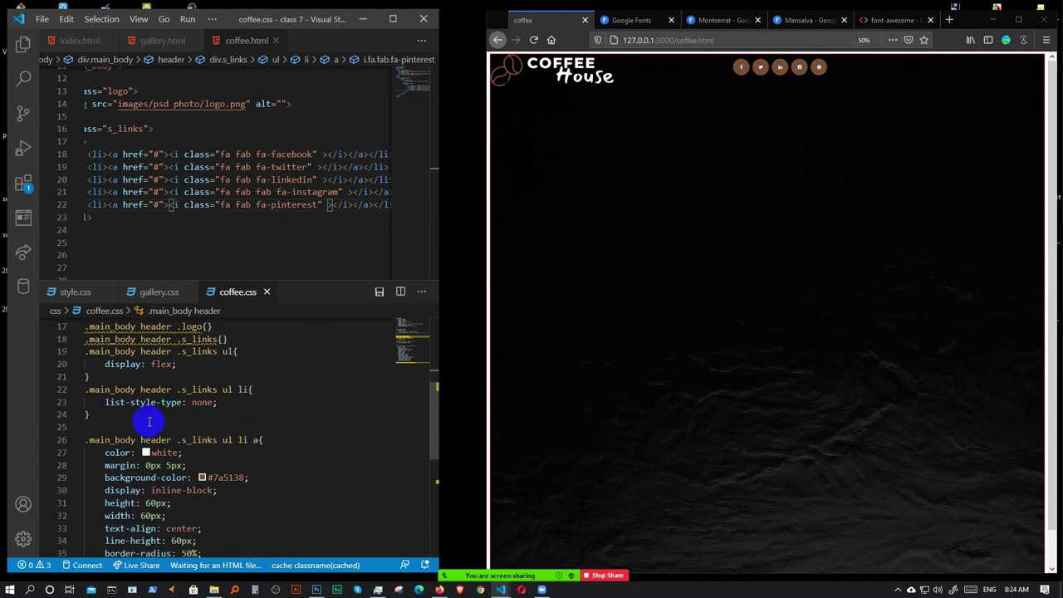
{"action": "scroll", "coordinate": [187, 420], "scroll_direction": "up", "scroll_amount": 2}
{"action": "scroll", "coordinate": [224, 416], "scroll_direction": "up", "scroll_amount": 1}
{"action": "left_click", "coordinate": [206, 427]}
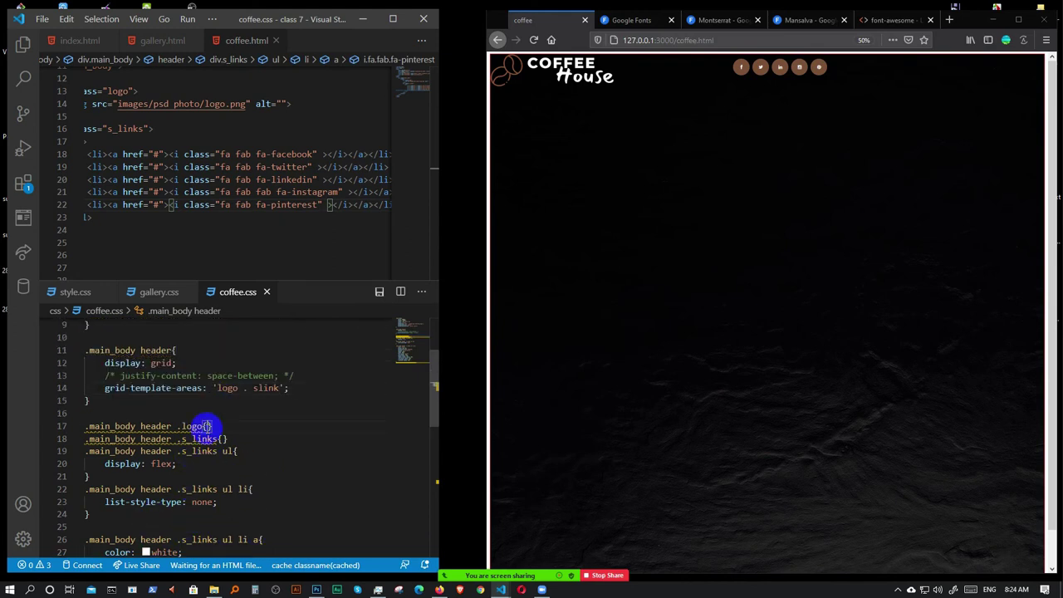
{"action": "key", "text": "Return"}
{"action": "type", "text": "r"}
{"action": "key", "text": "BackSpace"}
{"action": "type", "text": "gir"}
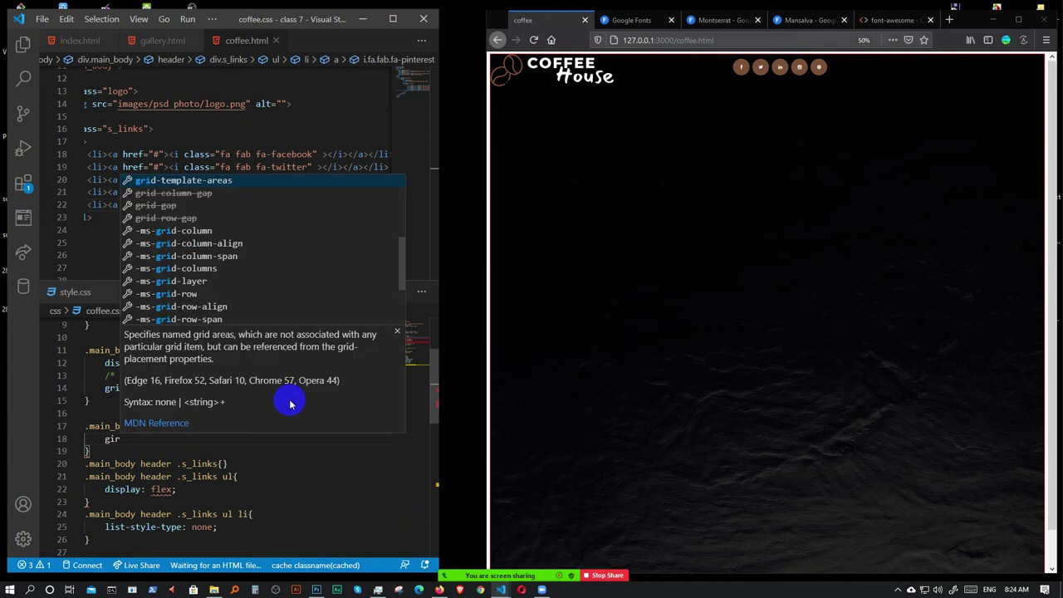
{"action": "type", "text": "d"}
{"action": "key", "text": "Return"}
{"action": "type", "text": "logo;"}
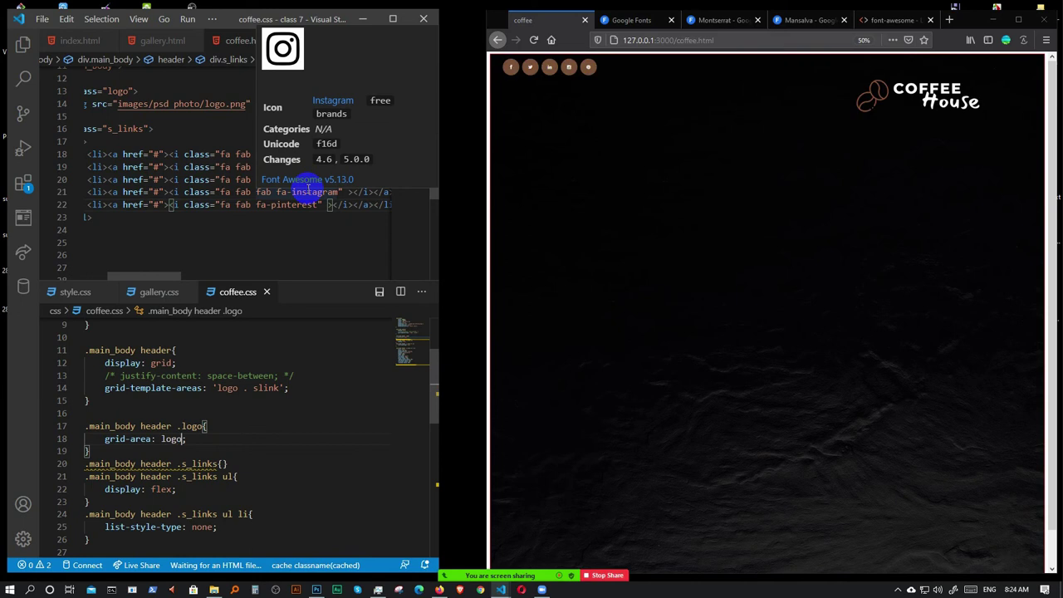
- Add grid-area: slink inside the empty `.main_body header .s_links` rule
{"action": "scroll", "coordinate": [202, 435], "scroll_direction": "down", "scroll_amount": 3}
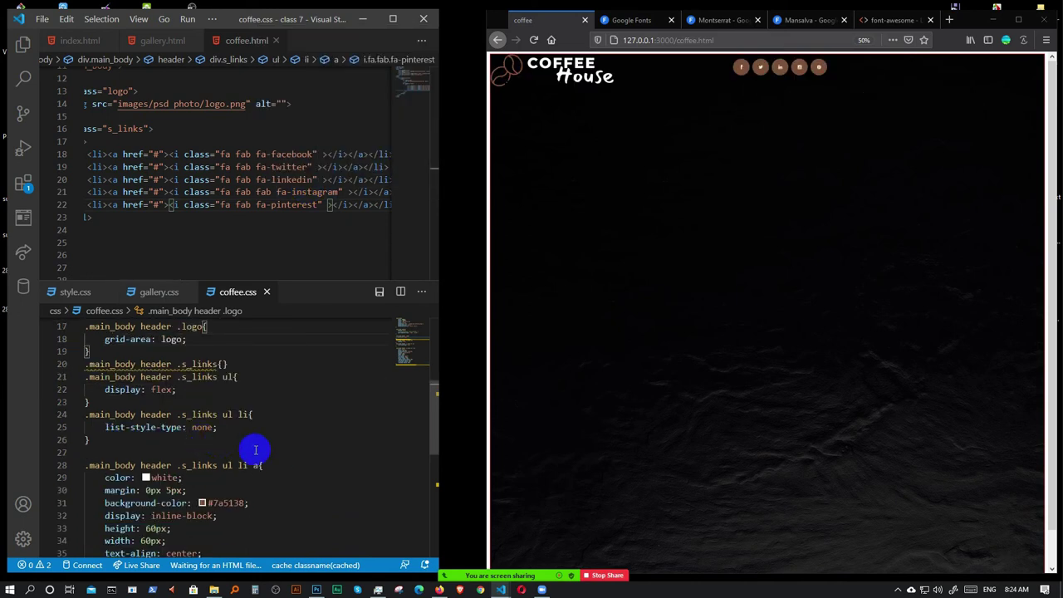
{"action": "left_click", "coordinate": [221, 364]}
{"action": "key", "text": "Return"}
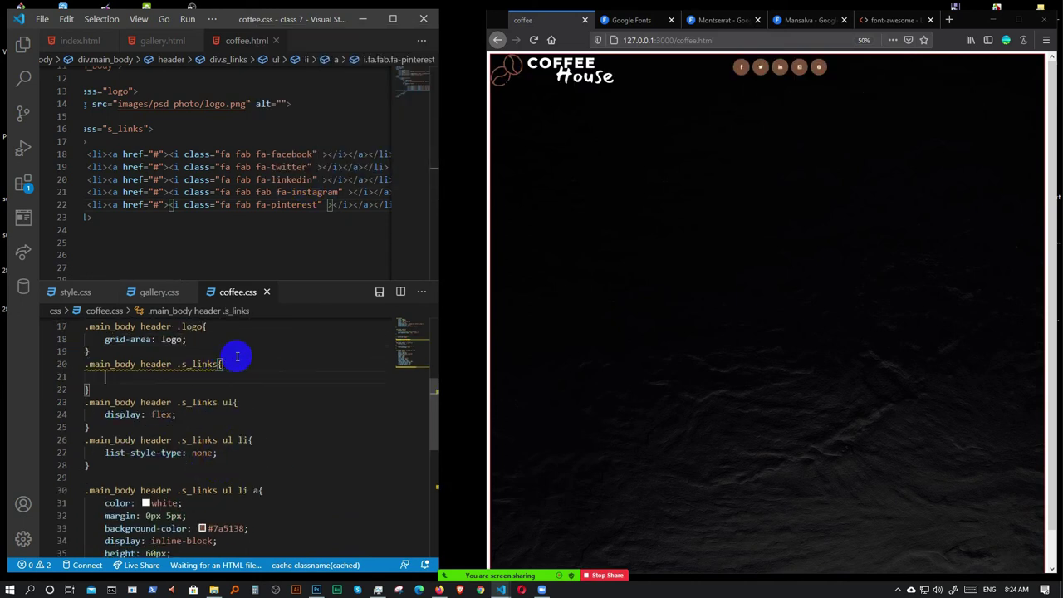
{"action": "type", "text": "grid"}
{"action": "key", "text": "Down"}
{"action": "key", "text": "Down"}
{"action": "key", "text": "Down"}
{"action": "key", "text": "Down"}
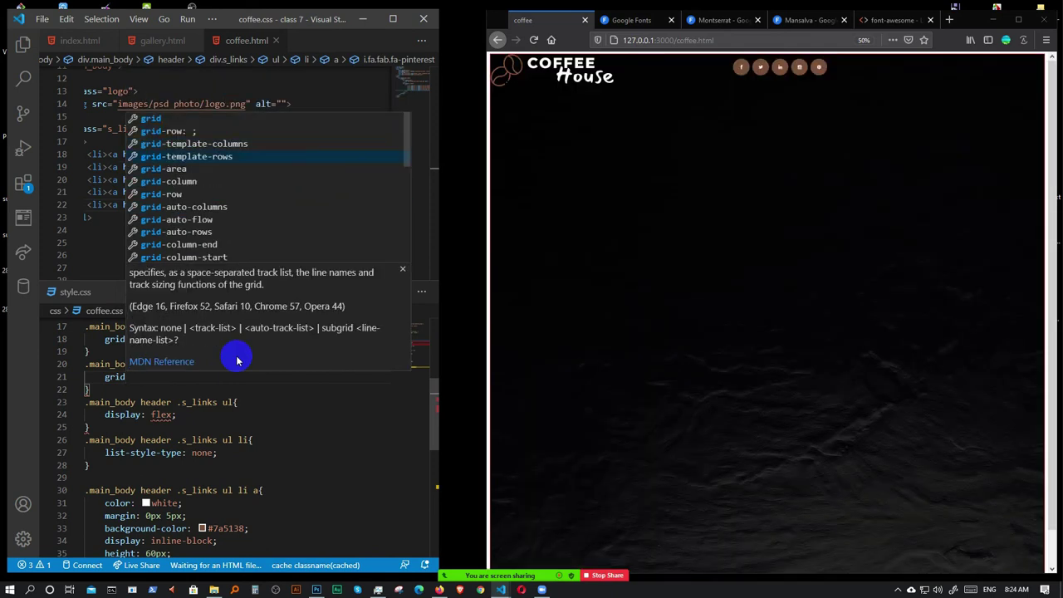
{"action": "key", "text": "Return"}
{"action": "type", "text": "slink;"}
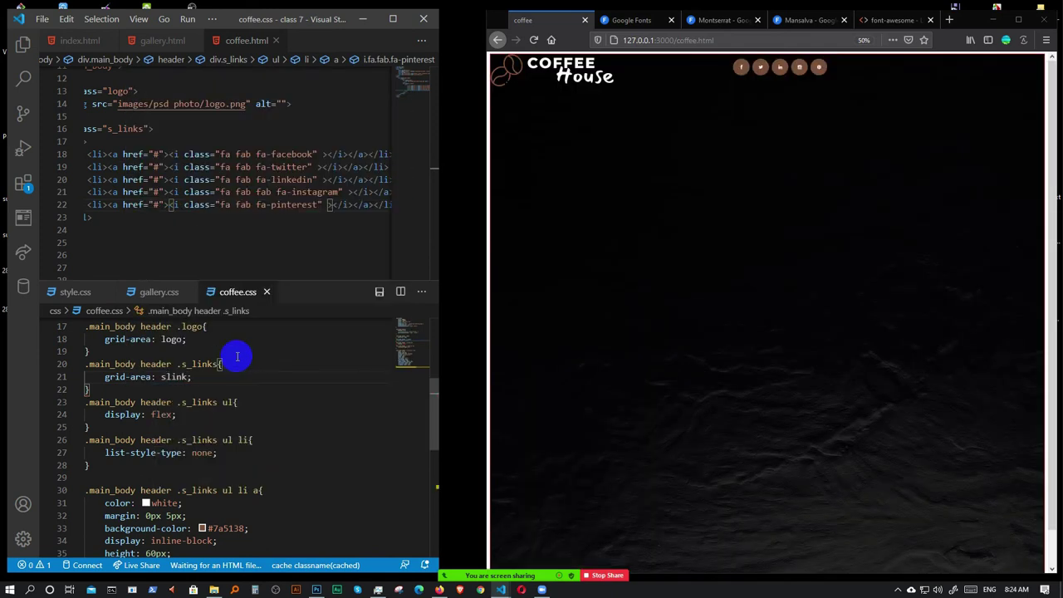
- Try aligning the social links with align-self: flex-end in the `.main_body header .s_links` rule
{"action": "scroll", "coordinate": [237, 357], "scroll_direction": "up", "scroll_amount": 3}
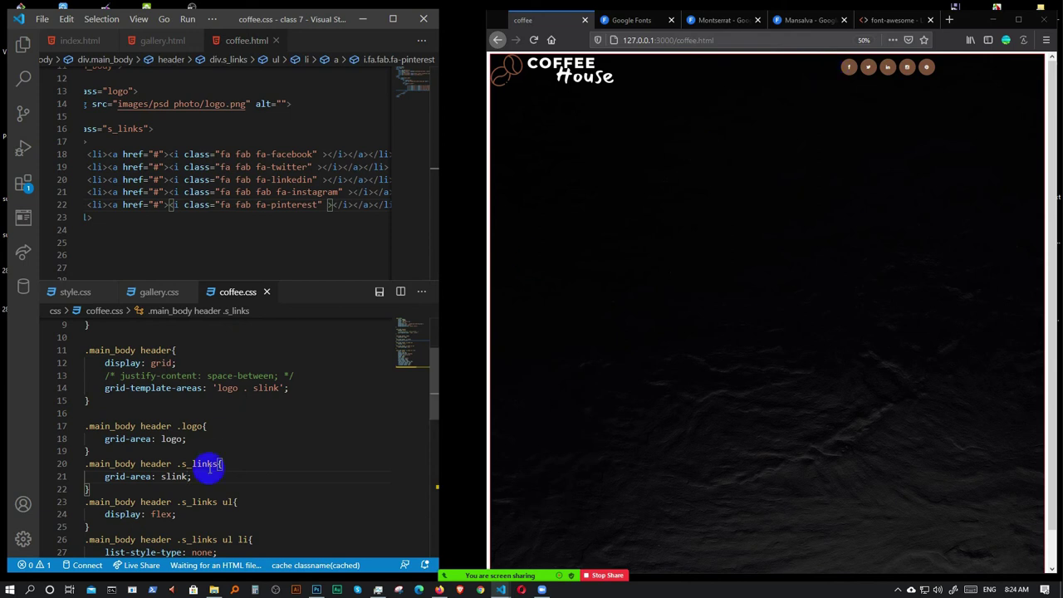
{"action": "scroll", "coordinate": [214, 462], "scroll_direction": "down", "scroll_amount": 1}
{"action": "left_click", "coordinate": [208, 443]}
{"action": "key", "text": "Return"}
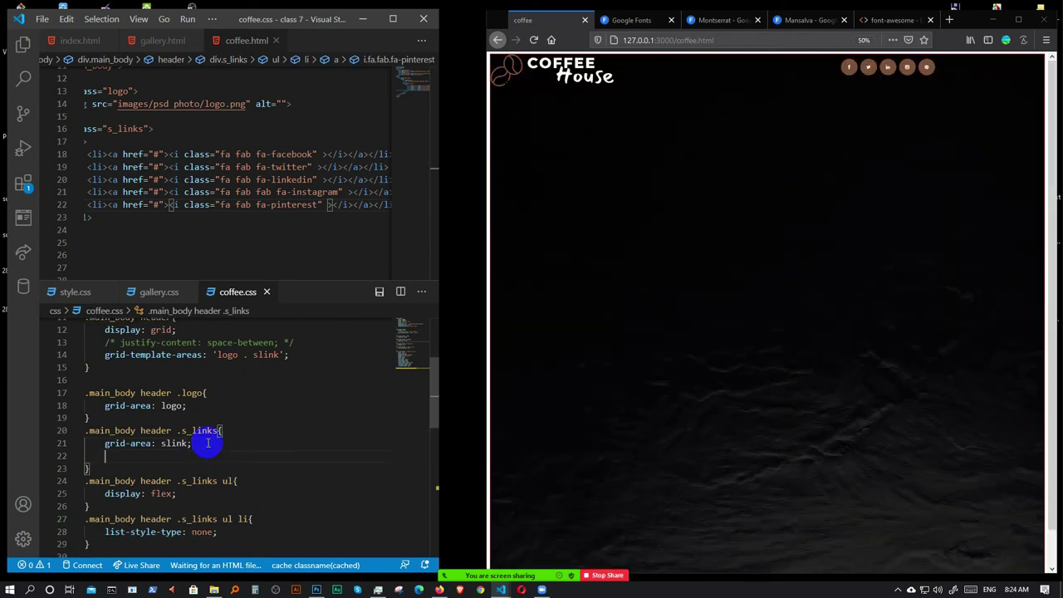
{"action": "type", "text": "ali"}
{"action": "key", "text": "Down"}
{"action": "key", "text": "Return"}
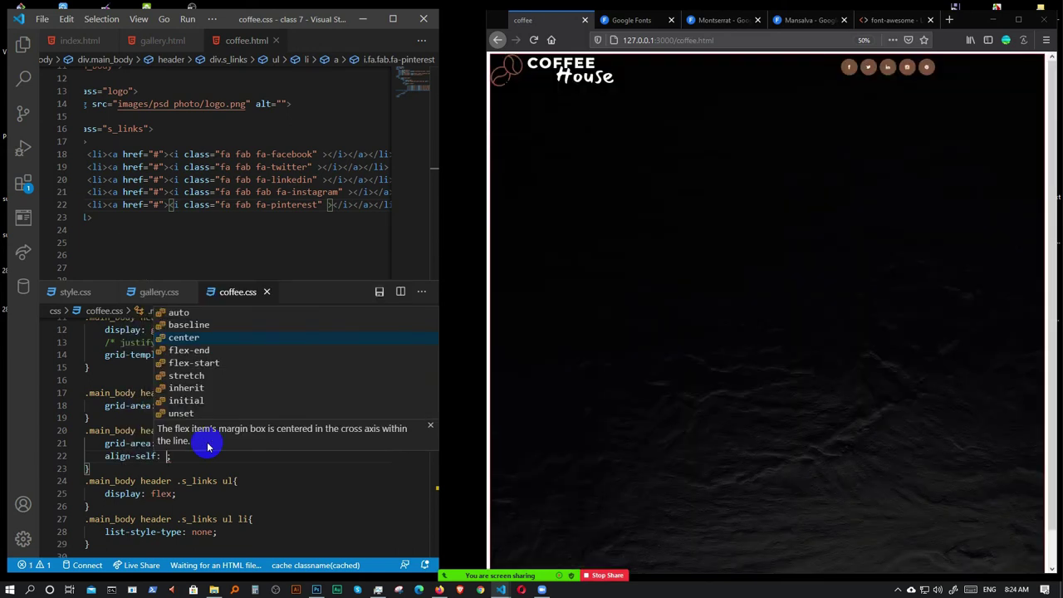
{"action": "key", "text": "Down"}
{"action": "key", "text": "Return"}
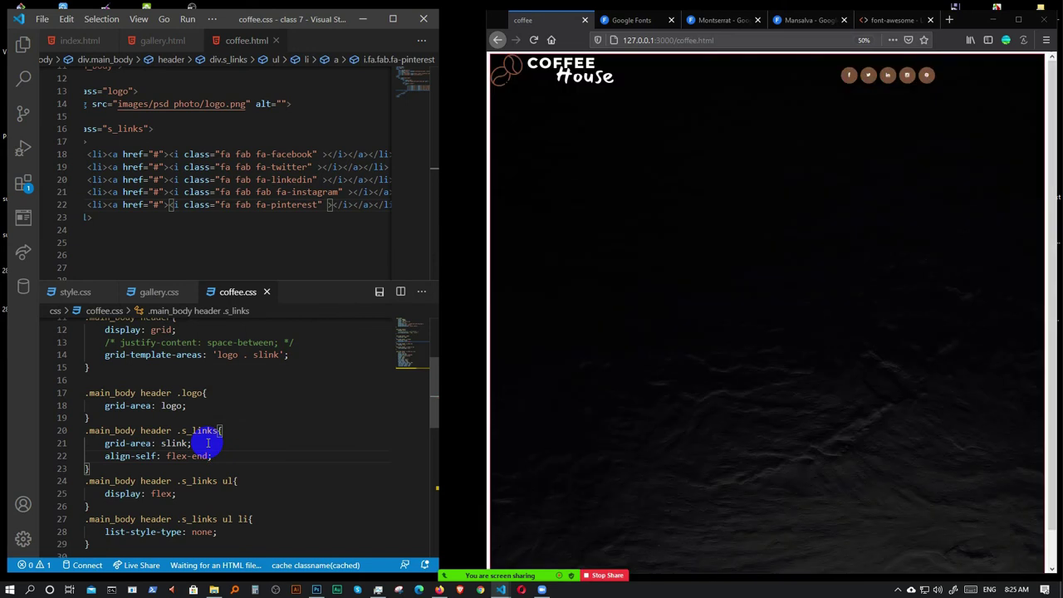
- Try changing the align-self value in the `.main_body header .s_links` rule to flex-start
{"action": "key", "text": "BackSpace"}
{"action": "key", "text": "BackSpace"}
{"action": "key", "text": "BackSpace"}
{"action": "key", "text": "BackSpace"}
{"action": "key", "text": "BackSpace"}
{"action": "key", "text": "BackSpace"}
{"action": "key", "text": "BackSpace"}
{"action": "key", "text": "BackSpace"}
{"action": "key", "text": "ctrl+space"}
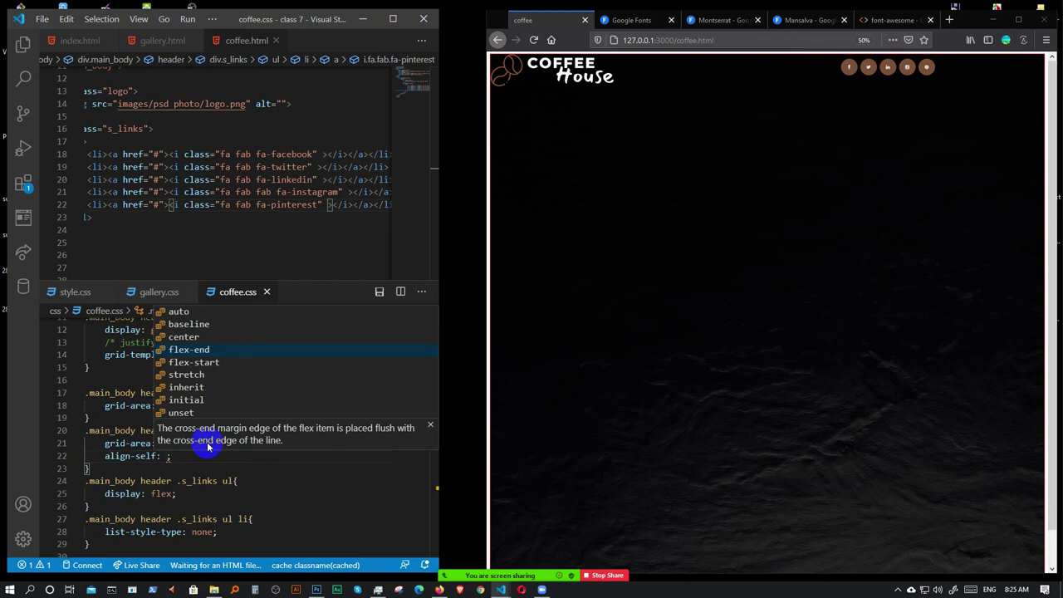
{"action": "key", "text": "Up"}
{"action": "key", "text": "Up"}
{"action": "key", "text": "Up"}
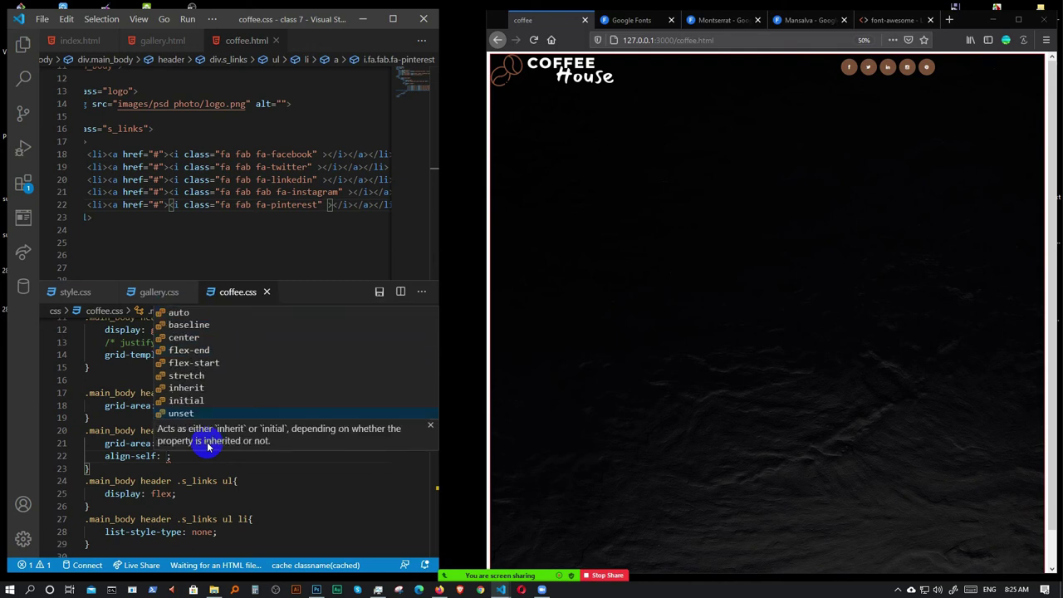
{"action": "key", "text": "Down"}
{"action": "key", "text": "Up"}
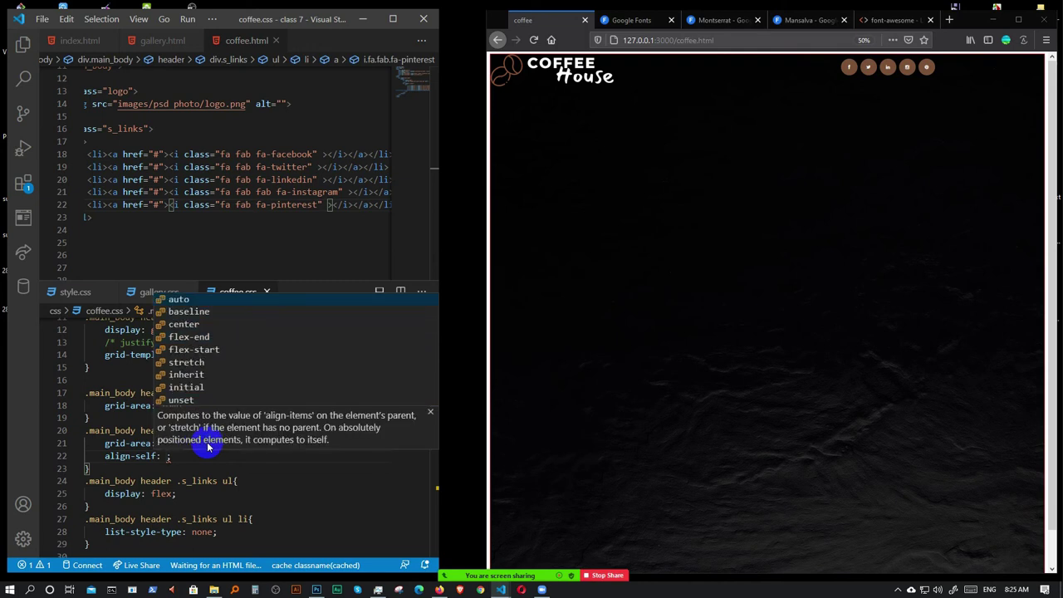
{"action": "key", "text": "Down"}
{"action": "key", "text": "Down"}
{"action": "key", "text": "Down"}
{"action": "key", "text": "Down"}
{"action": "key", "text": "Return"}
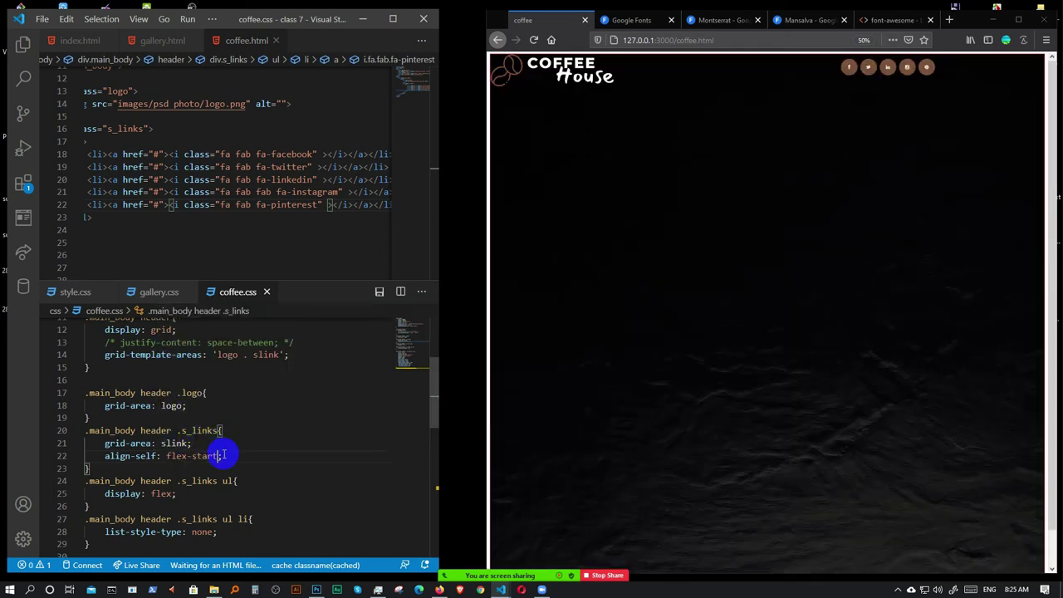
- Replace the align-self line in the `.main_body header .s_links` rule with justify-self: flex-end
{"action": "left_click_drag", "start_coordinate": [227, 455], "coordinate": [106, 456]}
{"action": "key", "text": "BackSpace"}
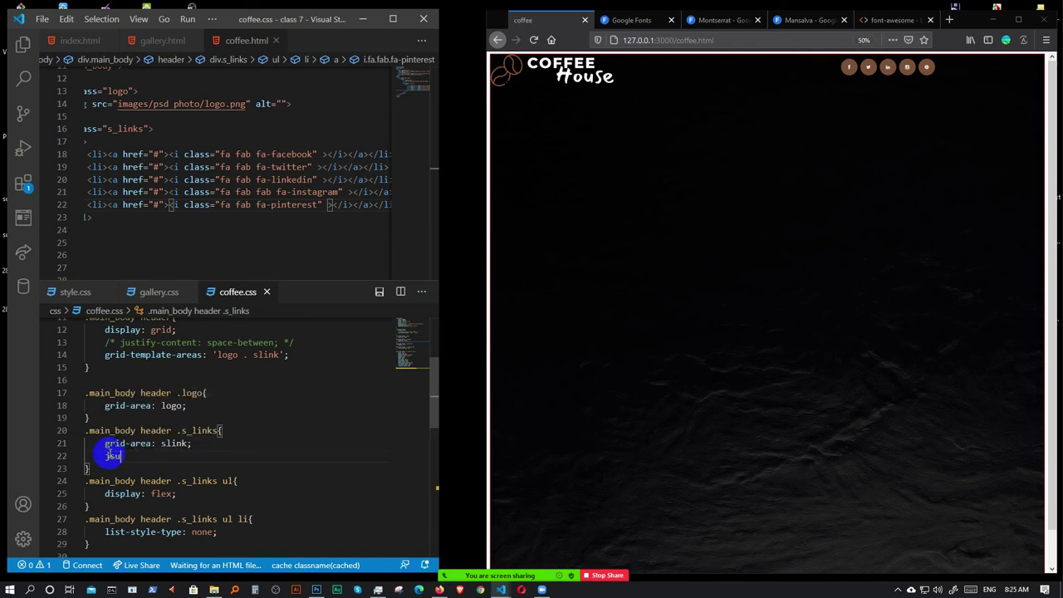
{"action": "type", "text": "jsu"}
{"action": "key", "text": "Down"}
{"action": "key", "text": "Return"}
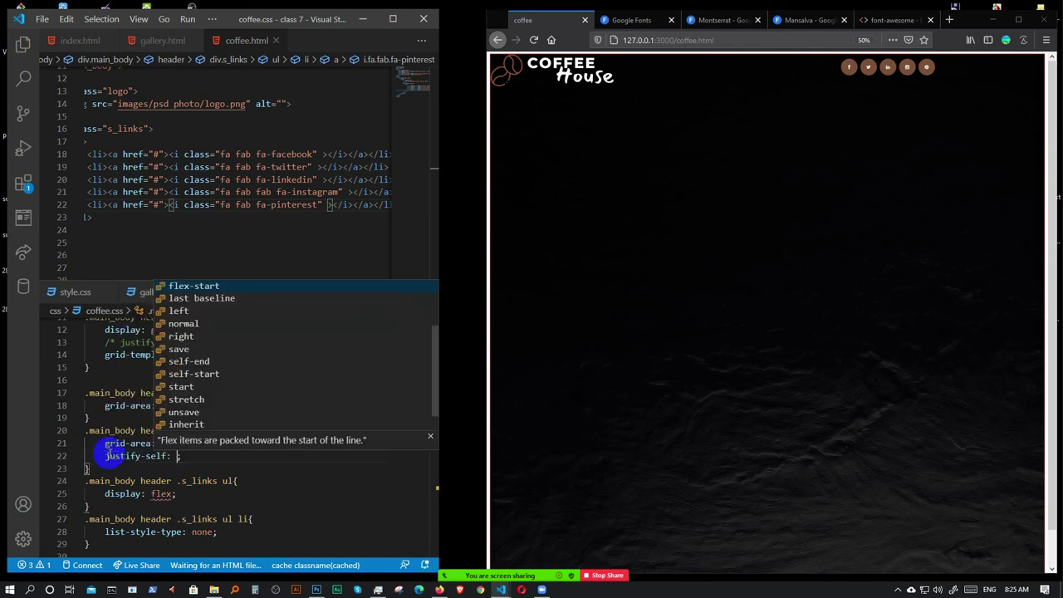
{"action": "type", "text": "fl"}
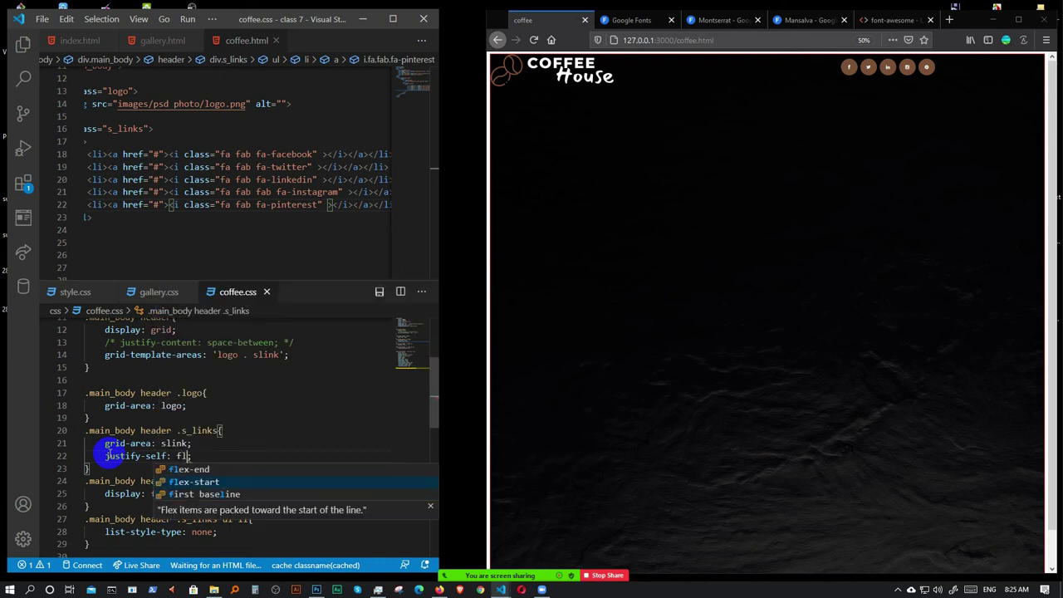
{"action": "type", "text": "e"}
{"action": "key", "text": "Up"}
{"action": "key", "text": "Return"}
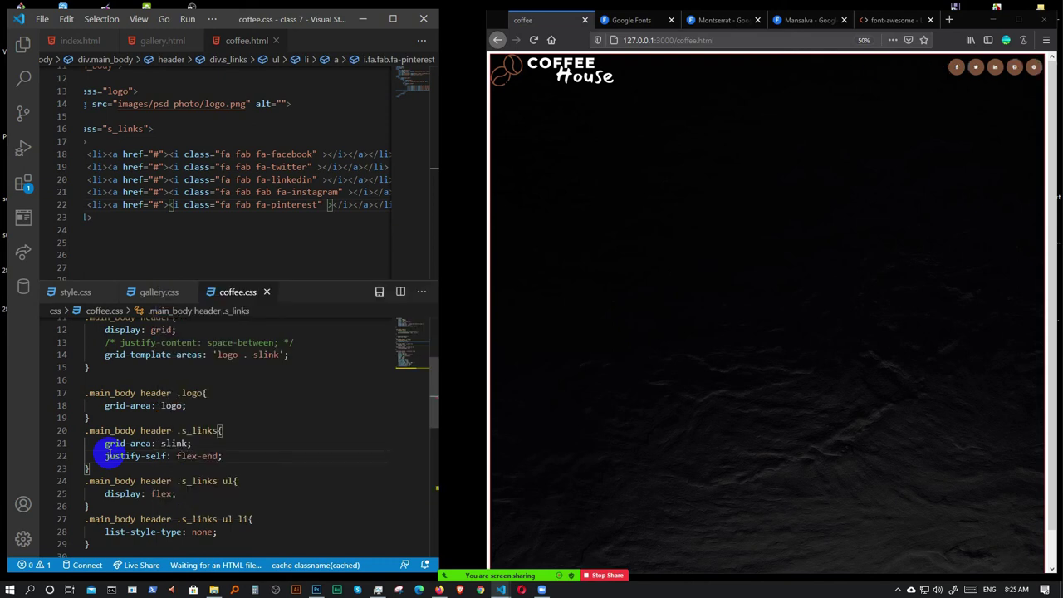
{"action": "left_click", "coordinate": [251, 440]}
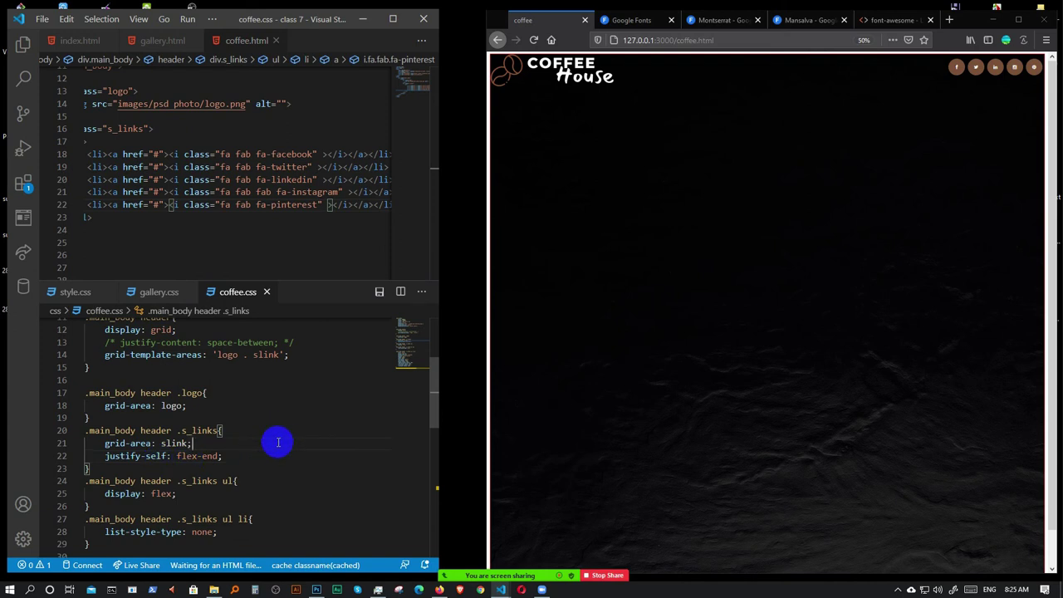
- Comment out the whole `.main_body header .logo` and `.main_body header .s_links` rules in coffee.css
{"action": "scroll", "coordinate": [280, 442], "scroll_direction": "up", "scroll_amount": 1}
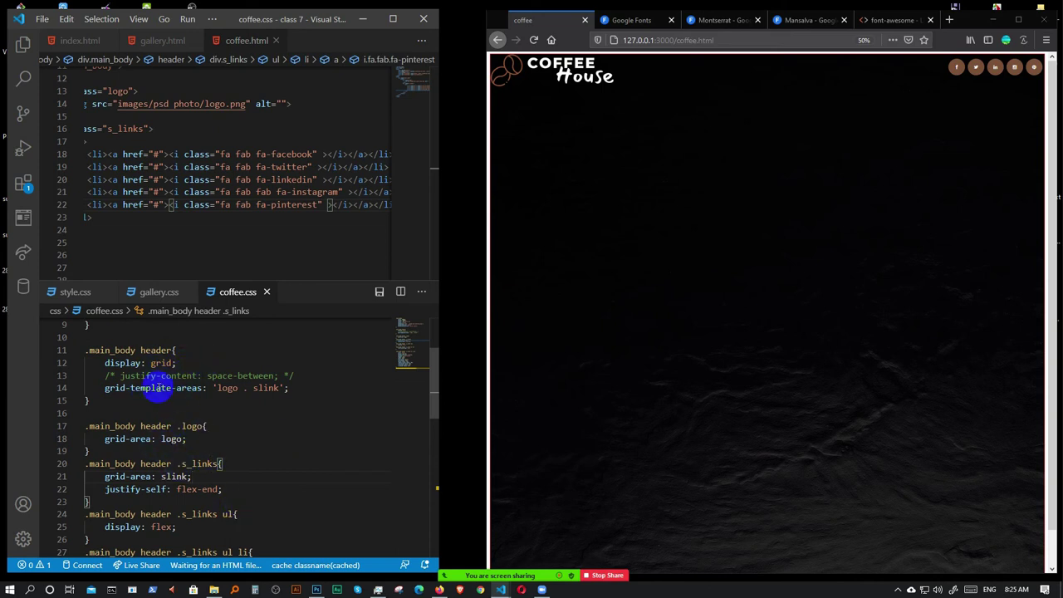
{"action": "mouse_move", "coordinate": [157, 388]}
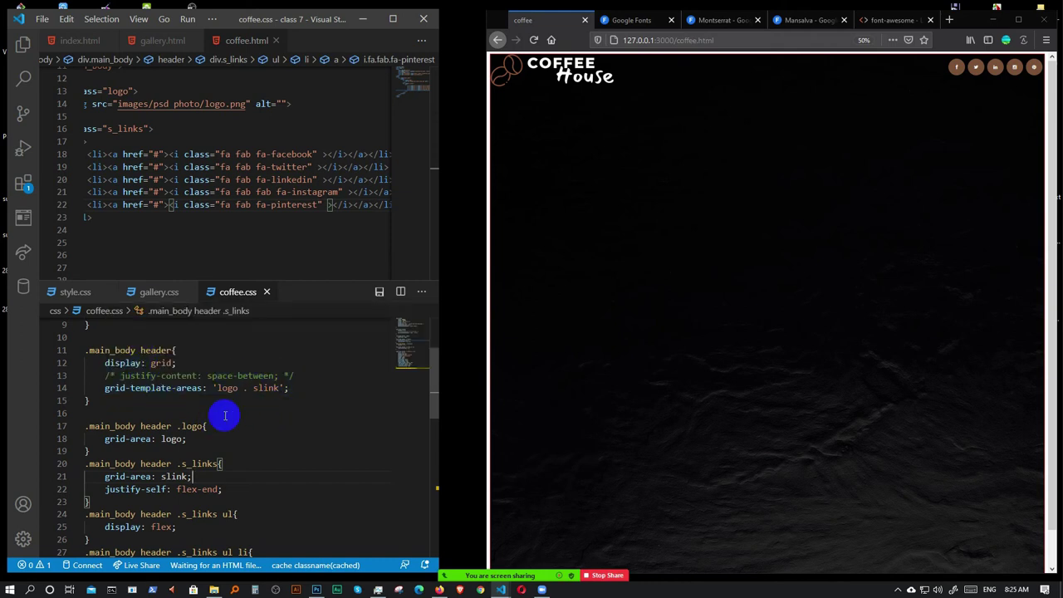
{"action": "left_click_drag", "start_coordinate": [238, 487], "coordinate": [240, 472]}
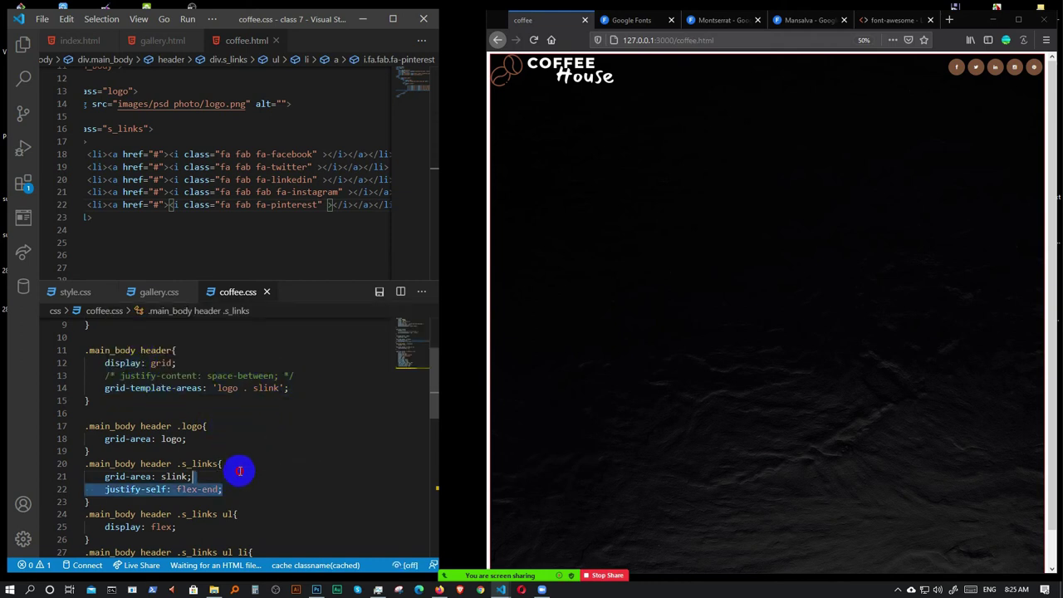
{"action": "left_click", "coordinate": [107, 503]}
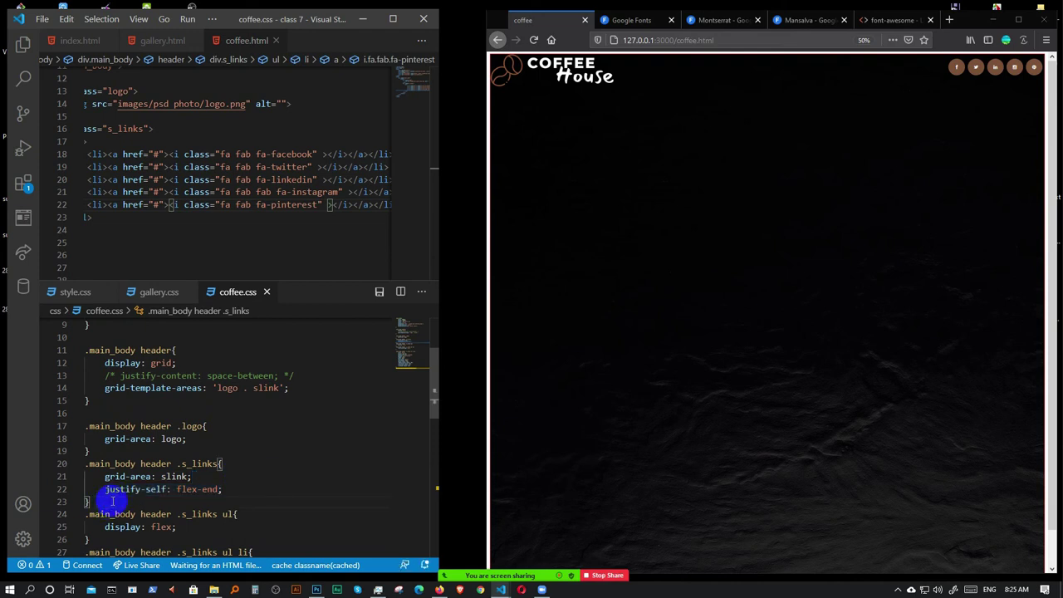
{"action": "left_click_drag", "start_coordinate": [114, 501], "coordinate": [77, 434]}
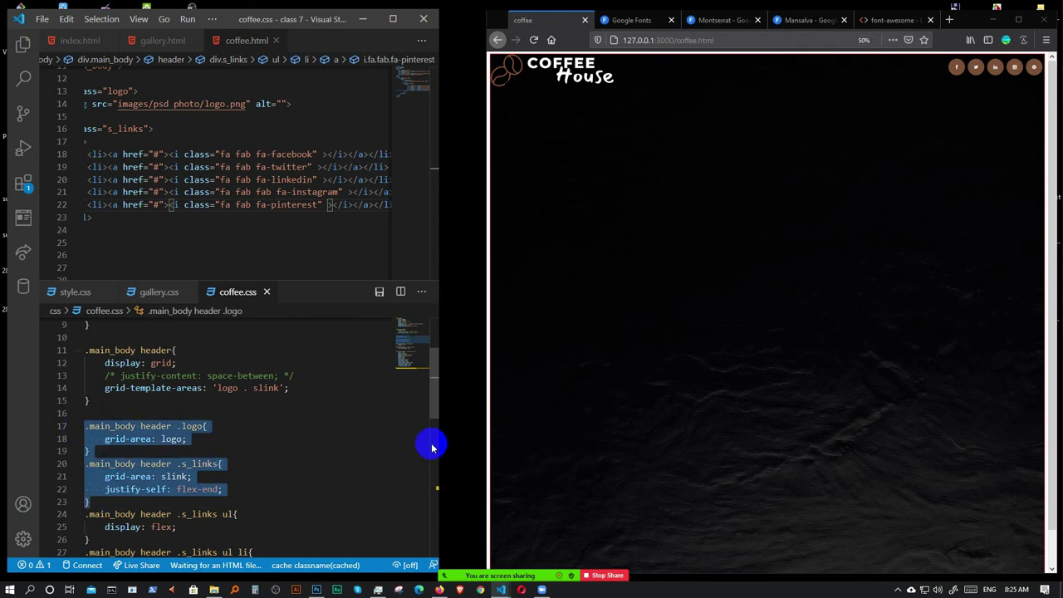
{"action": "key", "text": "ctrl+slash"}
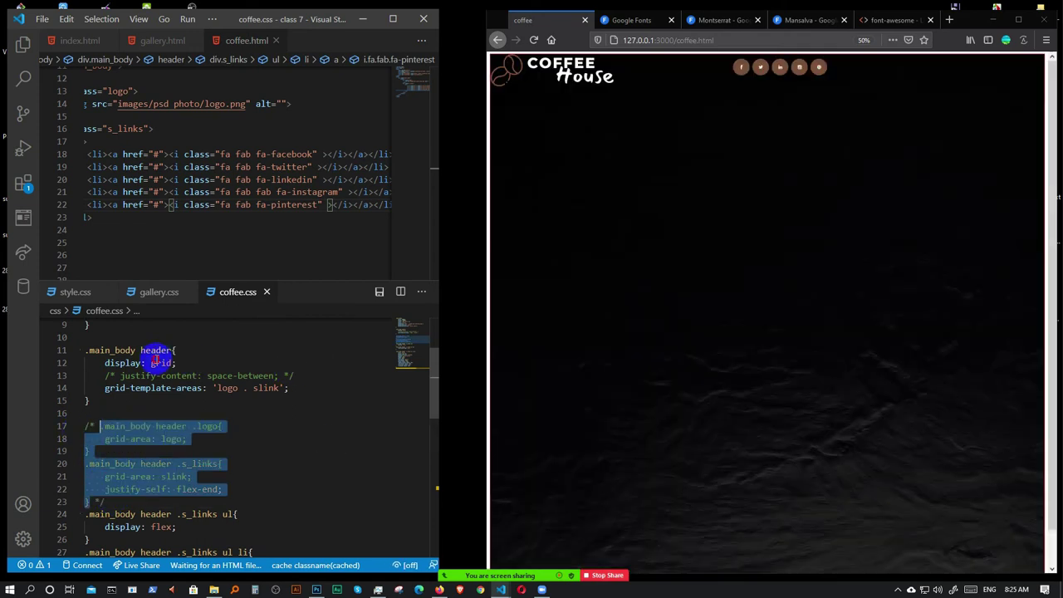
- Return the `.main_body header` rule to display: flex with justify-content: space-between active and the grid-template-areas line commented out
{"action": "left_click", "coordinate": [158, 363]}
{"action": "type", "text": "flex"}
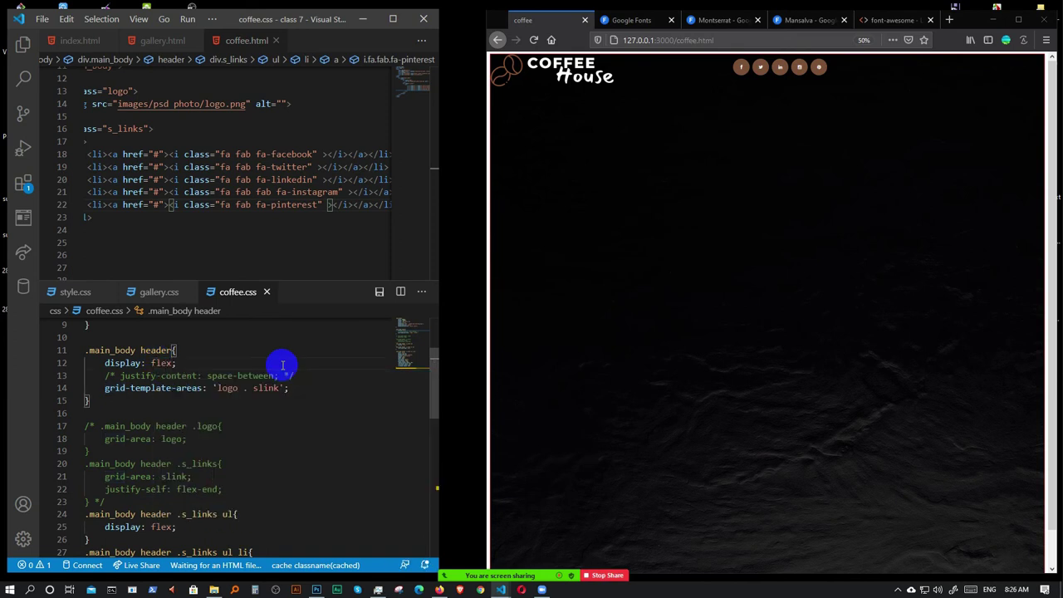
{"action": "left_click", "coordinate": [318, 373]}
{"action": "key", "text": "ctrl+slash"}
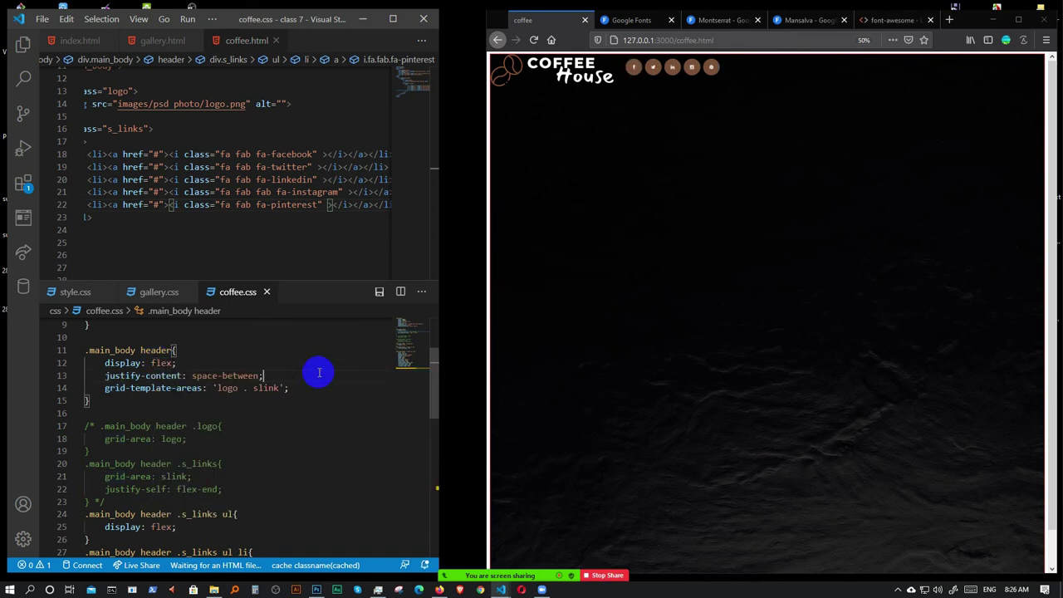
{"action": "key", "text": "Down"}
{"action": "key", "text": "ctrl+slash"}
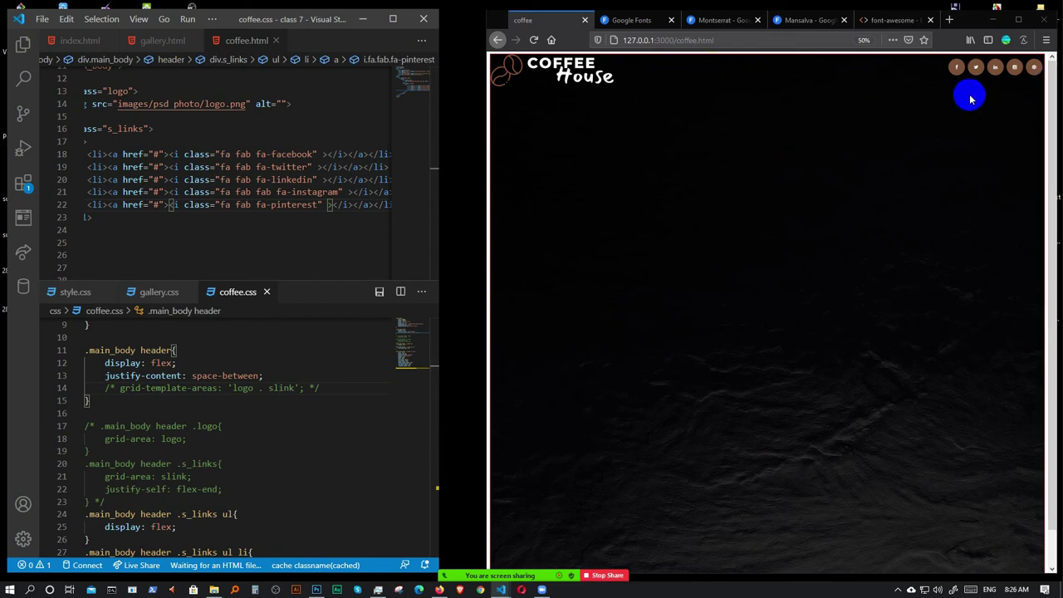
- Switch to Photoshop and measure the design's header margins above and beside the logo and beside the WhatsApp icon, then clear the selection
{"action": "left_click", "coordinate": [316, 590]}
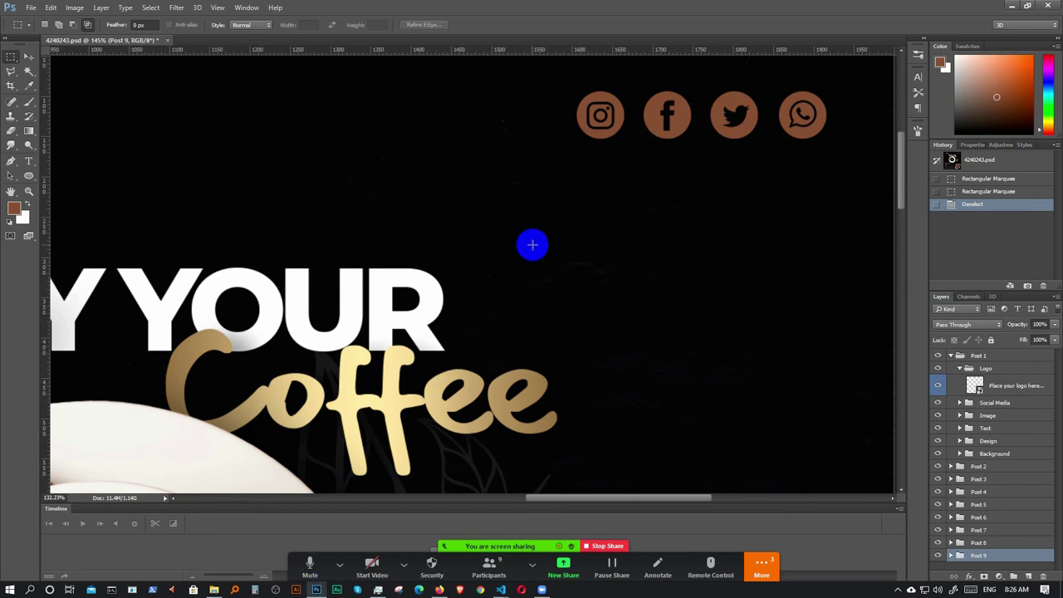
{"action": "scroll", "coordinate": [532, 244], "scroll_direction": "down", "scroll_amount": 6}
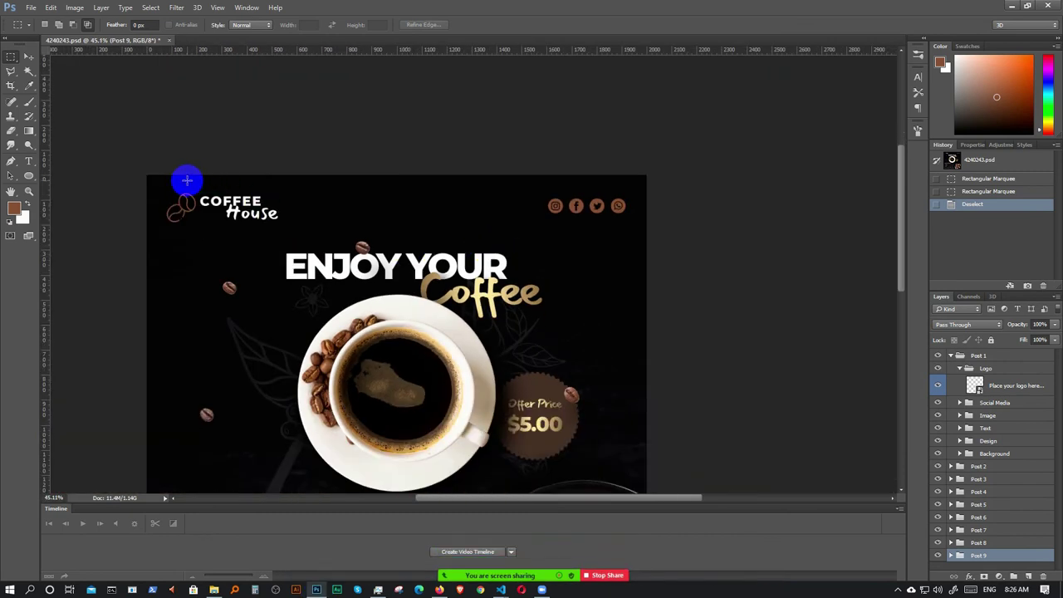
{"action": "scroll", "coordinate": [178, 189], "scroll_direction": "up", "scroll_amount": 2}
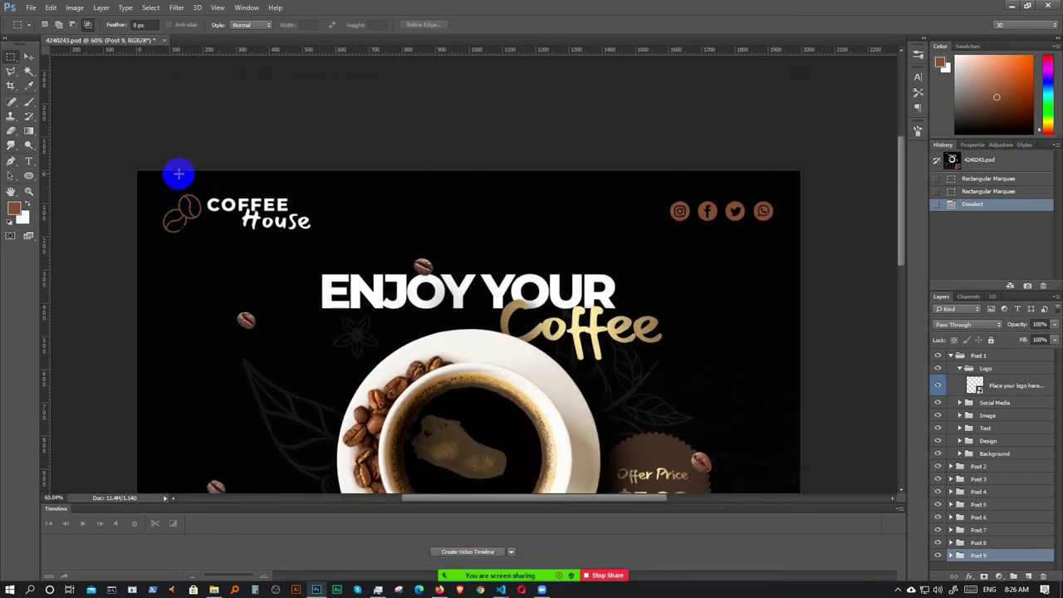
{"action": "left_click_drag", "start_coordinate": [178, 172], "coordinate": [206, 191]}
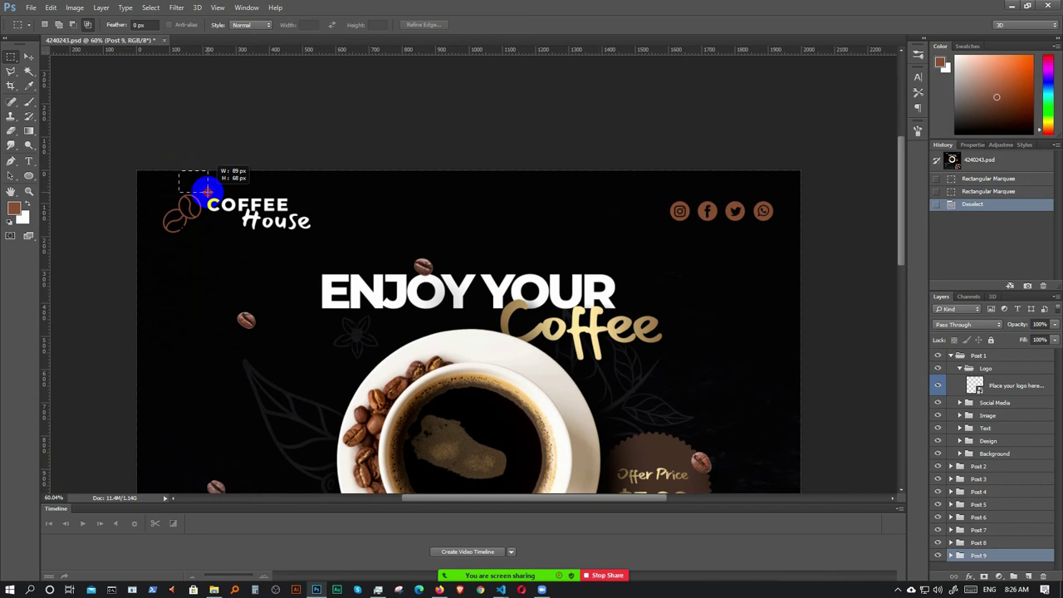
{"action": "left_click_drag", "start_coordinate": [207, 191], "coordinate": [208, 192]}
{"action": "left_click_drag", "start_coordinate": [136, 212], "coordinate": [216, 241]}
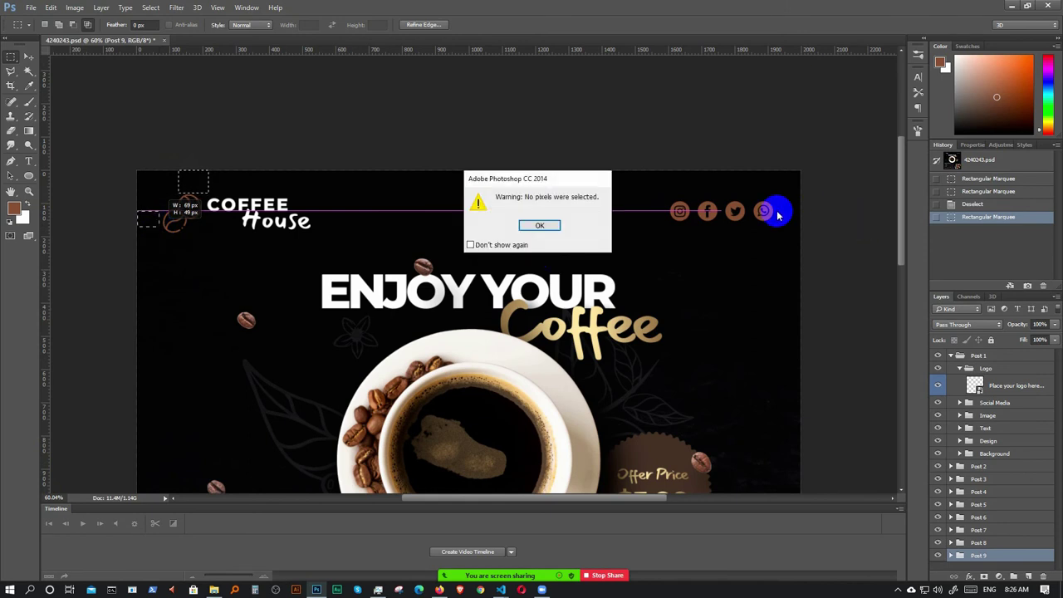
{"action": "left_click", "coordinate": [539, 225]}
{"action": "left_click_drag", "start_coordinate": [761, 202], "coordinate": [814, 230]}
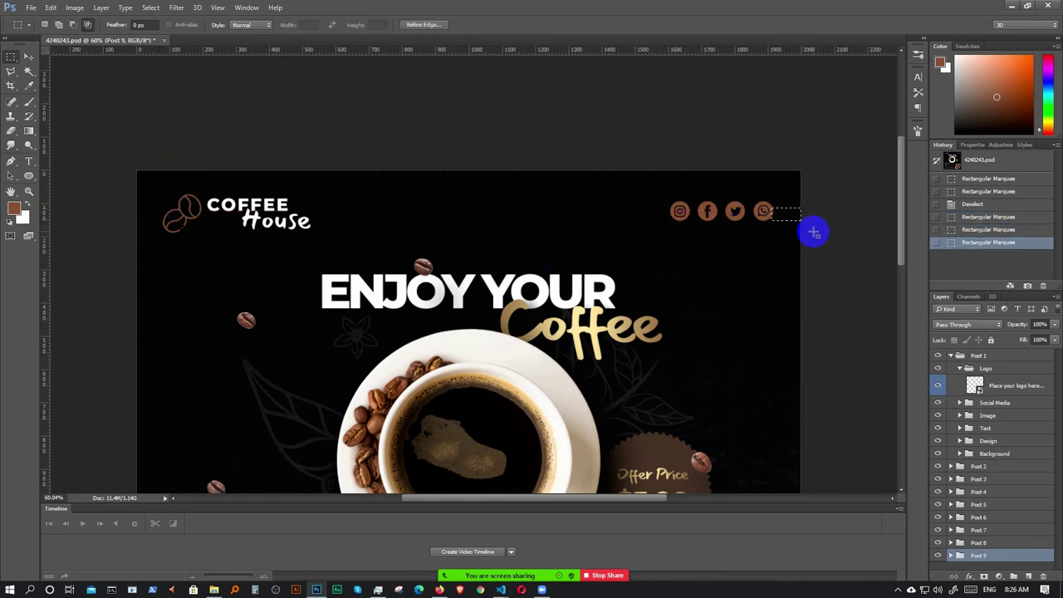
{"action": "left_click", "coordinate": [826, 216]}
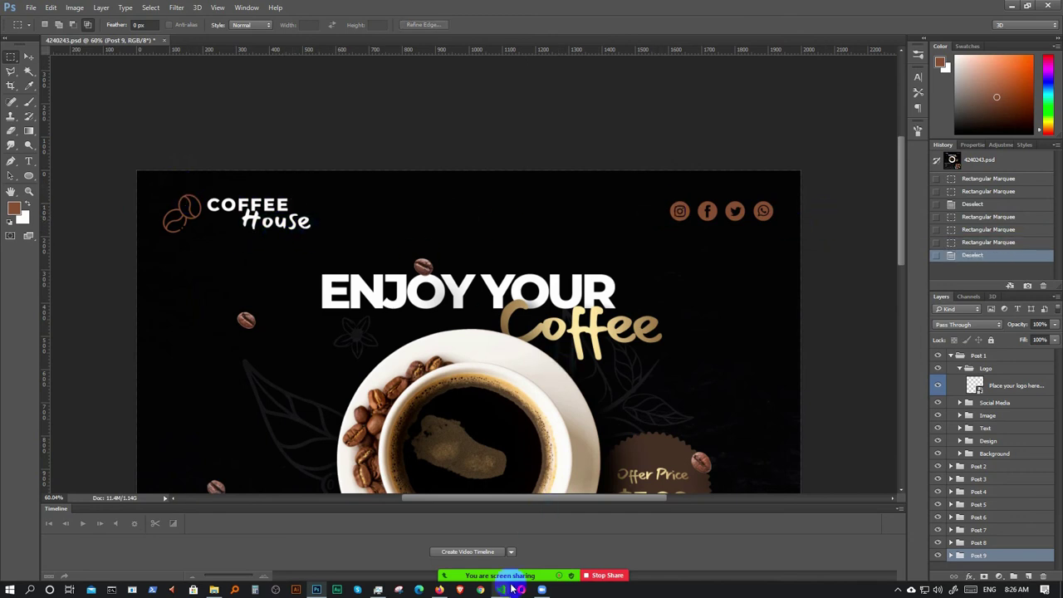
- Switch back to the class 7 project in Visual Studio Code and review the header markup in coffee.html and header rules in coffee.css
{"action": "mouse_move", "coordinate": [501, 590]}
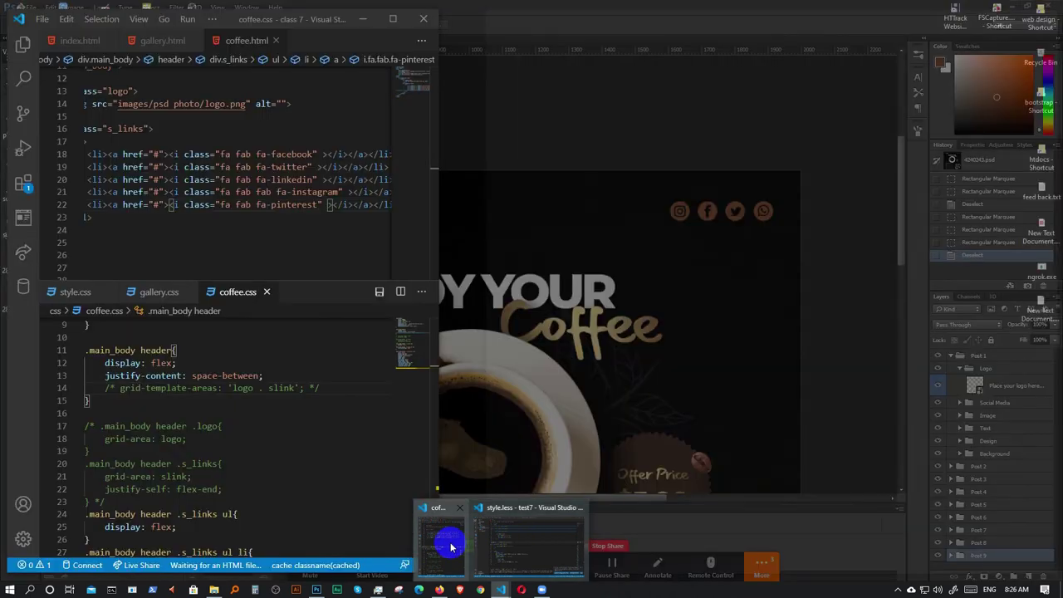
{"action": "left_click", "coordinate": [447, 545]}
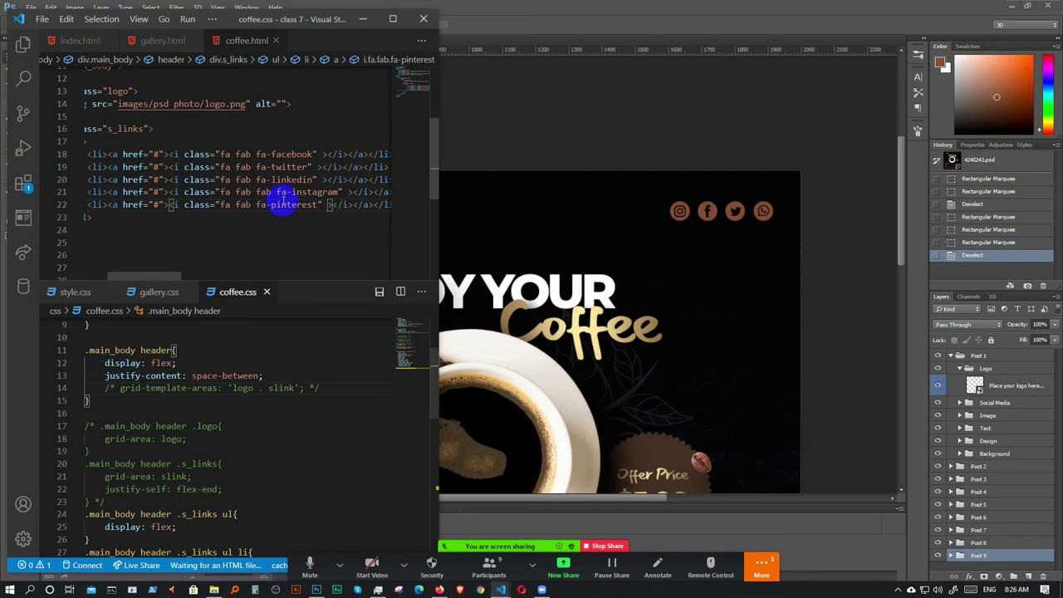
{"action": "scroll", "coordinate": [199, 188], "scroll_direction": "left", "scroll_amount": 2}
{"action": "scroll", "coordinate": [200, 188], "scroll_direction": "up", "scroll_amount": 1}
{"action": "left_click", "coordinate": [200, 188]}
{"action": "scroll", "coordinate": [200, 188], "scroll_direction": "up", "scroll_amount": 1}
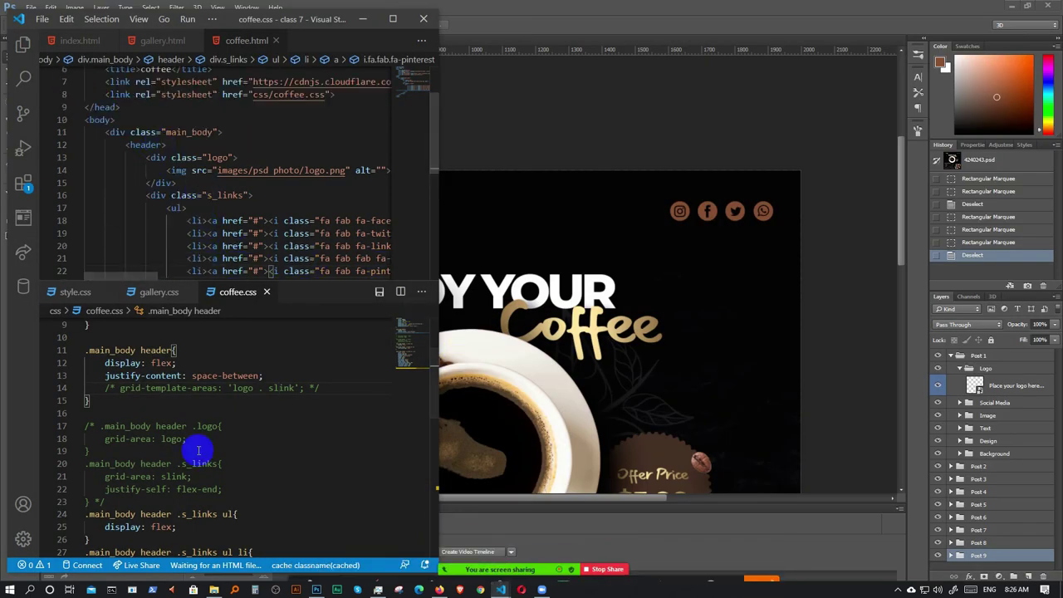
{"action": "scroll", "coordinate": [183, 440], "scroll_direction": "up", "scroll_amount": 3}
{"action": "scroll", "coordinate": [177, 422], "scroll_direction": "down", "scroll_amount": 11}
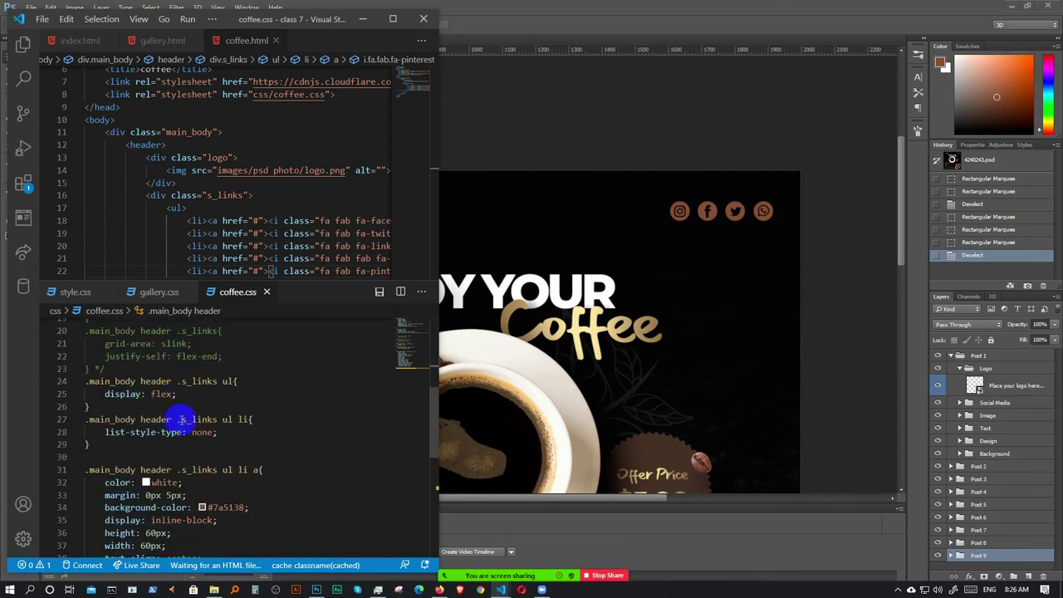
{"action": "scroll", "coordinate": [177, 422], "scroll_direction": "up", "scroll_amount": 8}
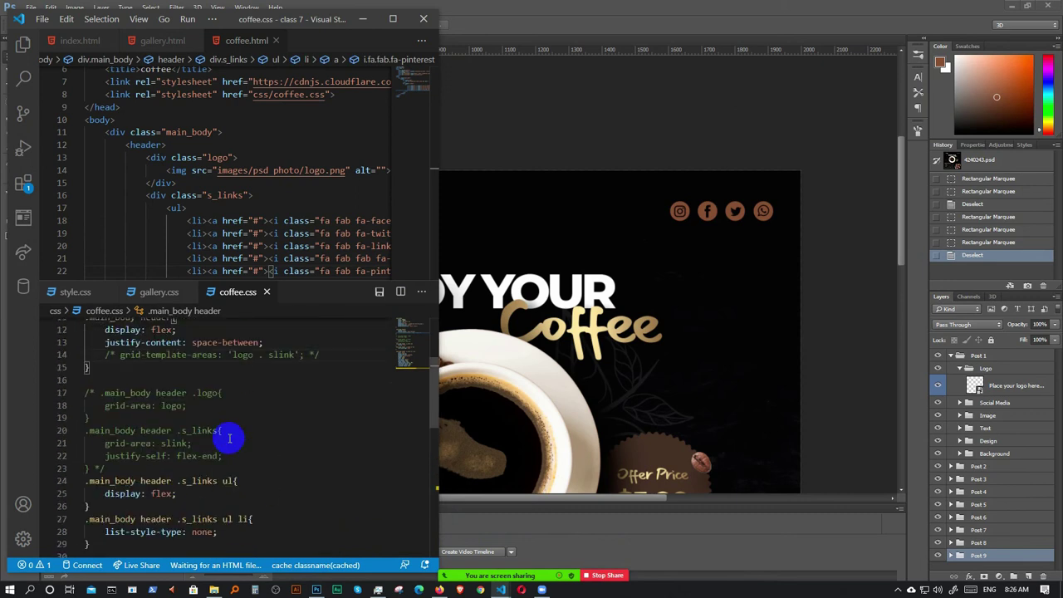
{"action": "scroll", "coordinate": [232, 438], "scroll_direction": "up", "scroll_amount": 1}
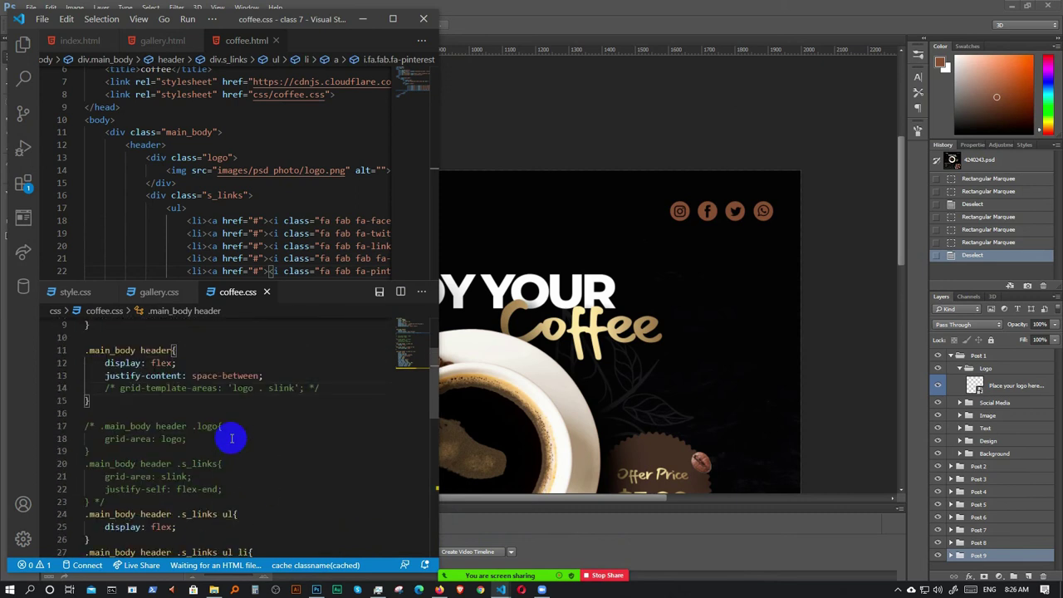
- Add `padding: 70px;` to the `.main_body header` rule in coffee.css and view the coffee page in Firefox
{"action": "left_click", "coordinate": [282, 375]}
{"action": "key", "text": "Return"}
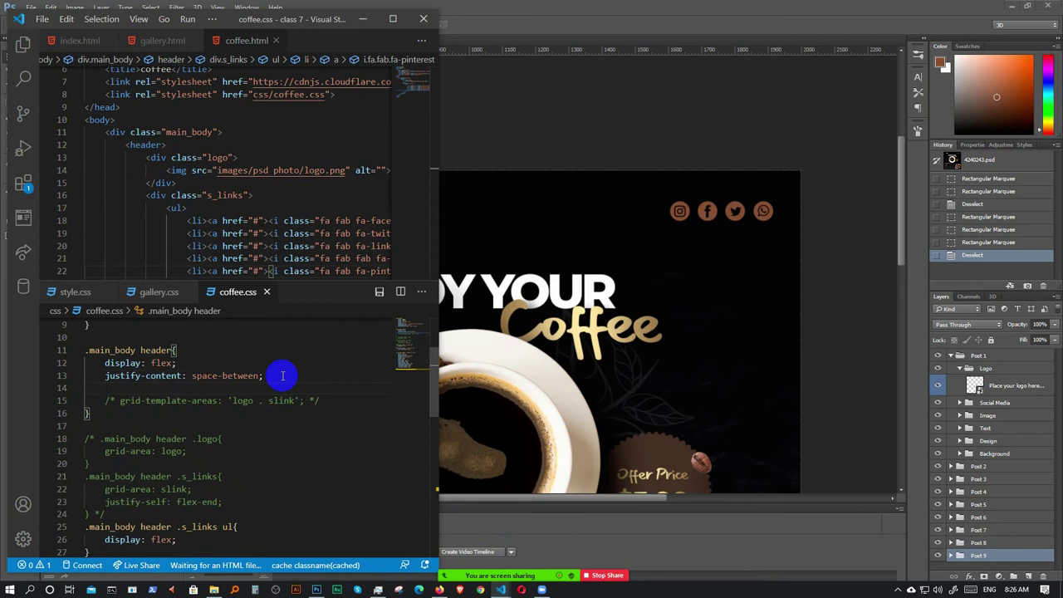
{"action": "type", "text": "pa"}
{"action": "key", "text": "Return"}
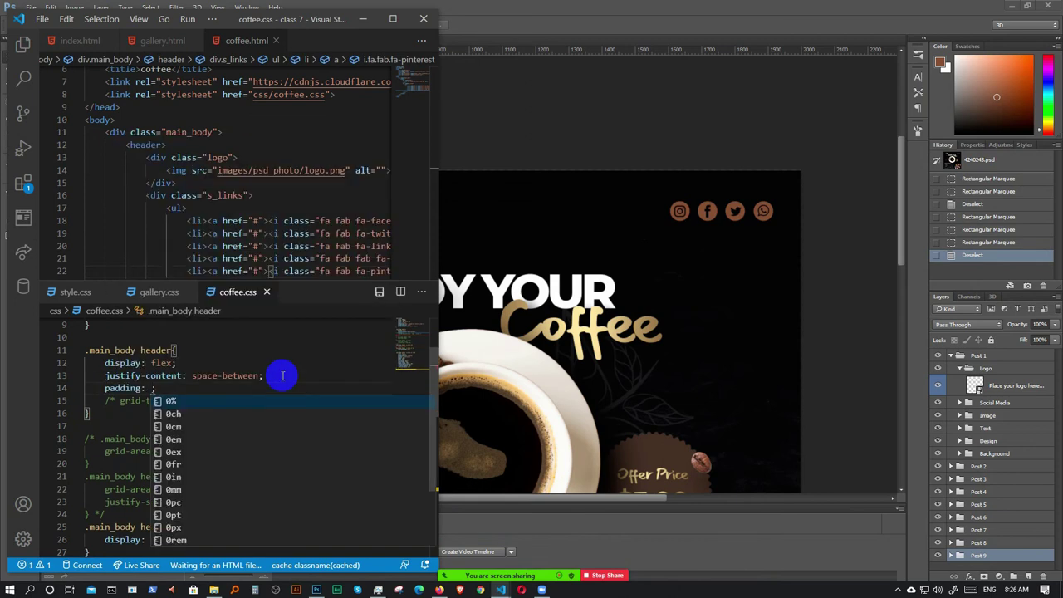
{"action": "type", "text": "70px"}
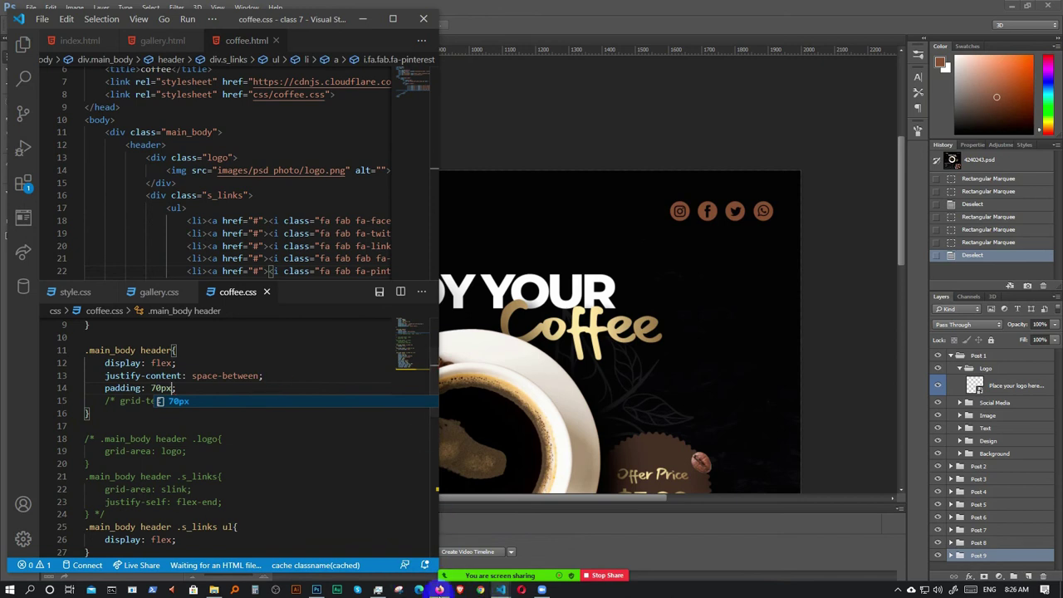
{"action": "left_click", "coordinate": [439, 590]}
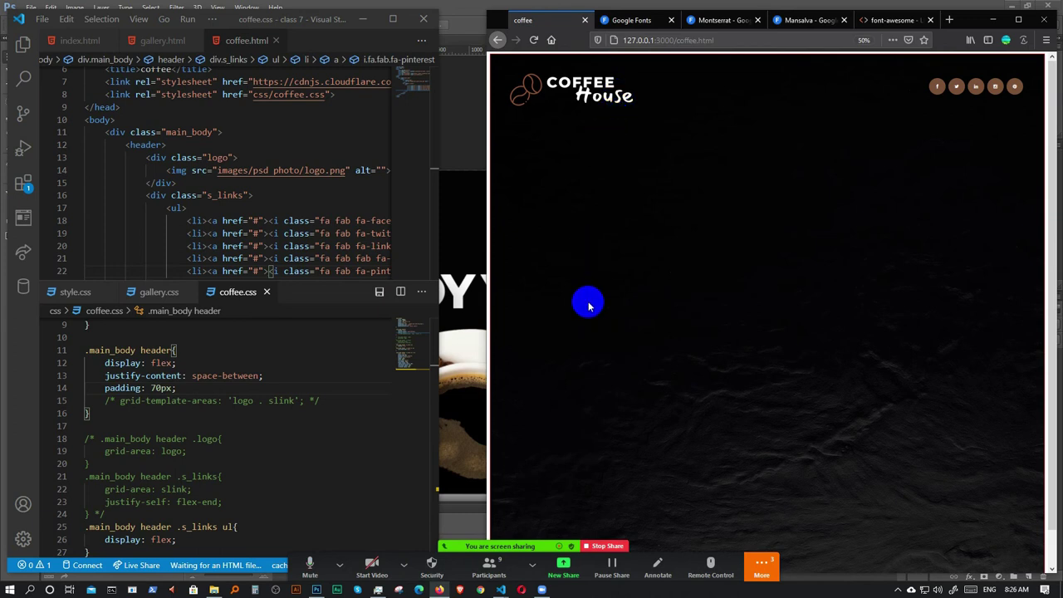
{"action": "left_click", "coordinate": [403, 564]}
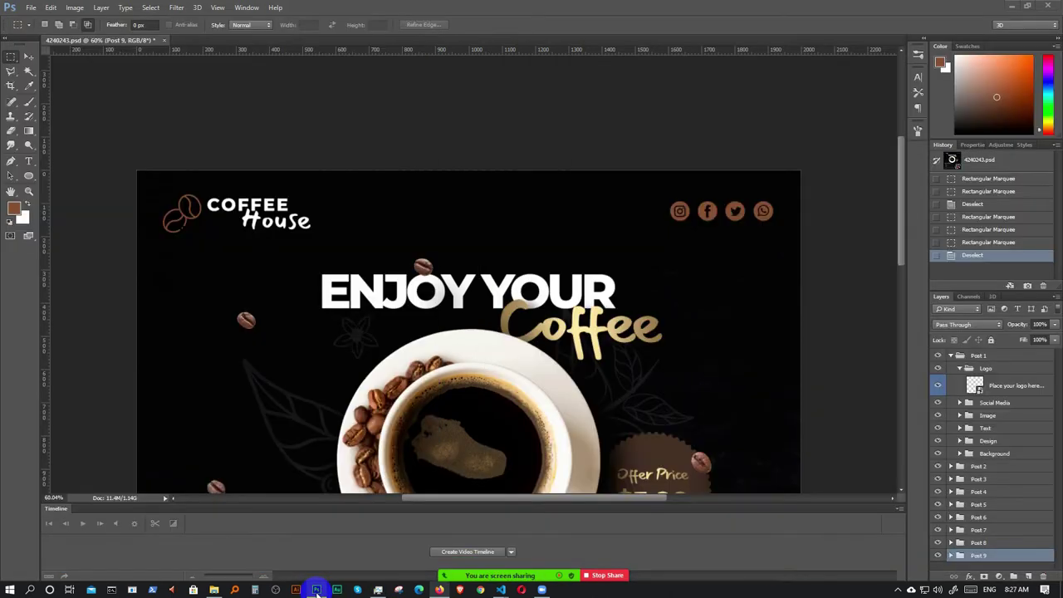
- Switch to Photoshop and mark out the hero area around the ENJOY YOUR Coffee heading and cup, then clear the selection
{"action": "left_click", "coordinate": [316, 590]}
{"action": "scroll", "coordinate": [451, 274], "scroll_direction": "down", "scroll_amount": 2}
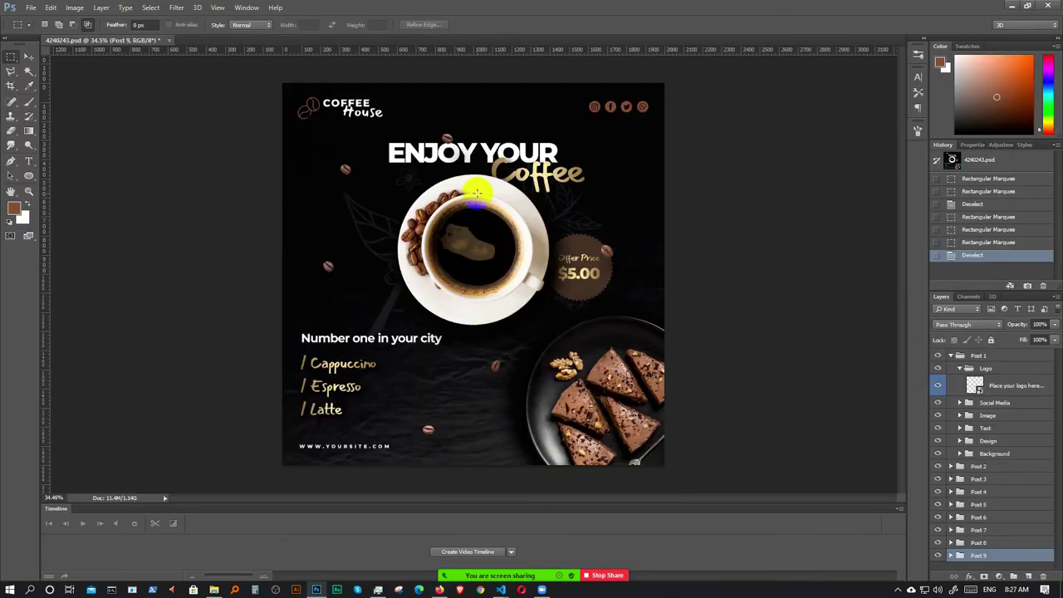
{"action": "scroll", "coordinate": [371, 104], "scroll_direction": "up", "scroll_amount": 2}
{"action": "left_click_drag", "start_coordinate": [234, 106], "coordinate": [730, 359]}
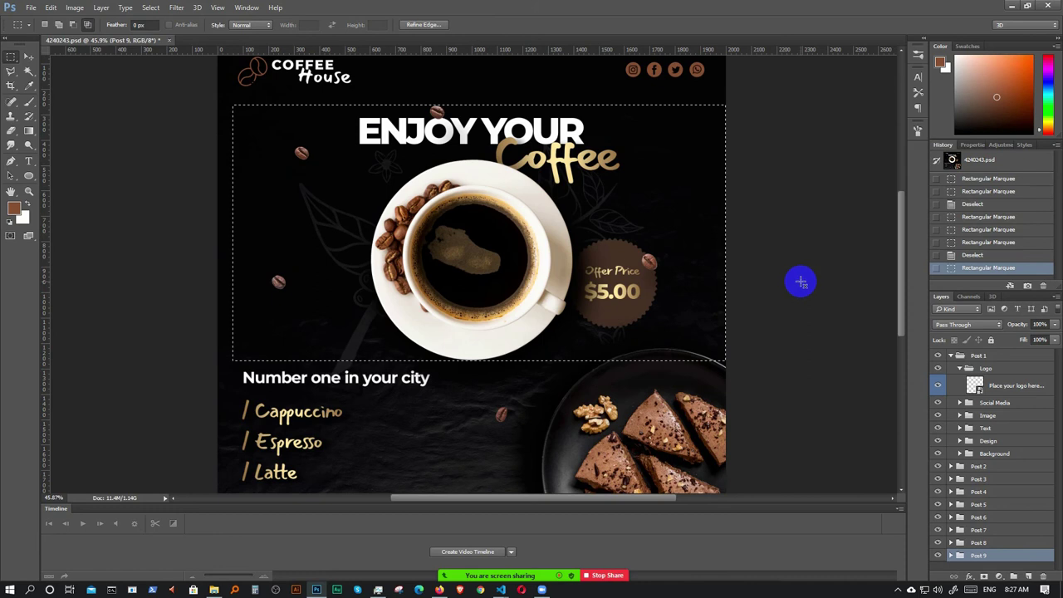
{"action": "left_click", "coordinate": [803, 283]}
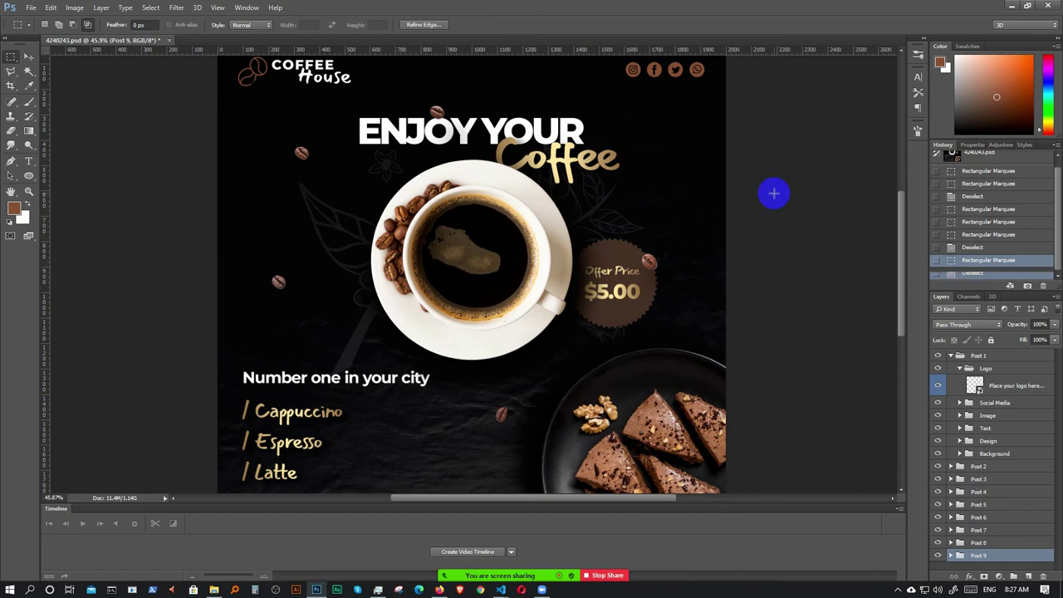
- Identify the coffee cup's layer with the Move tool by toggling its visibility, then collapse the Logo and Image groups
{"action": "left_click", "coordinate": [29, 57]}
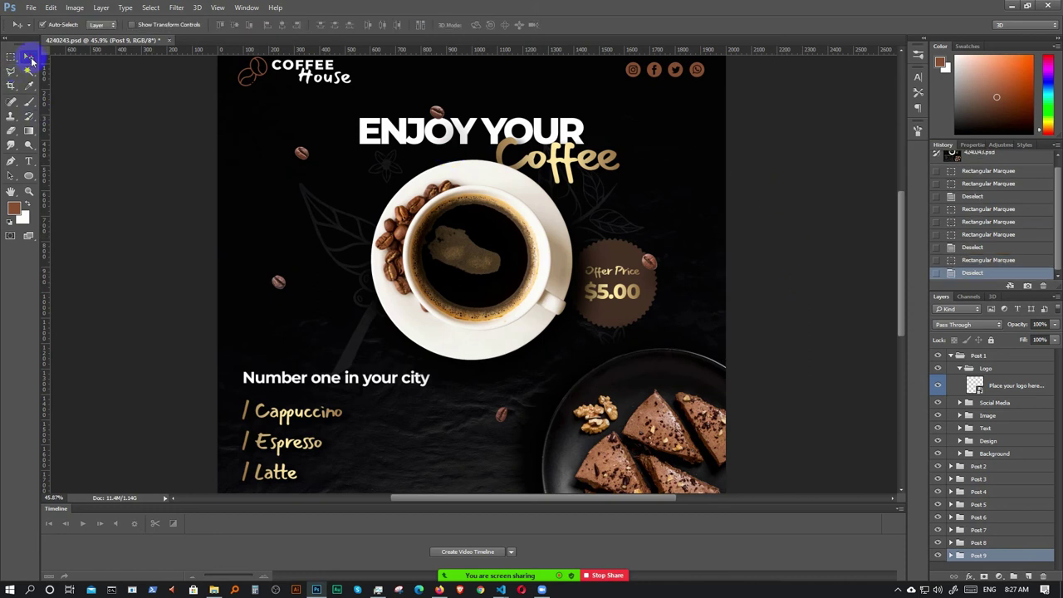
{"action": "left_click", "coordinate": [492, 172]}
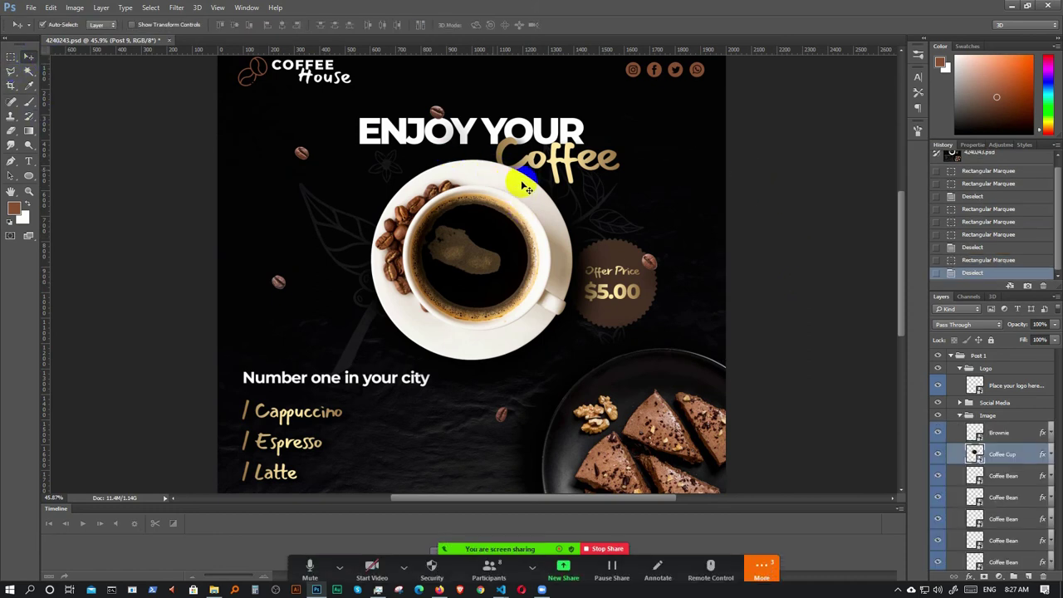
{"action": "left_click", "coordinate": [938, 456]}
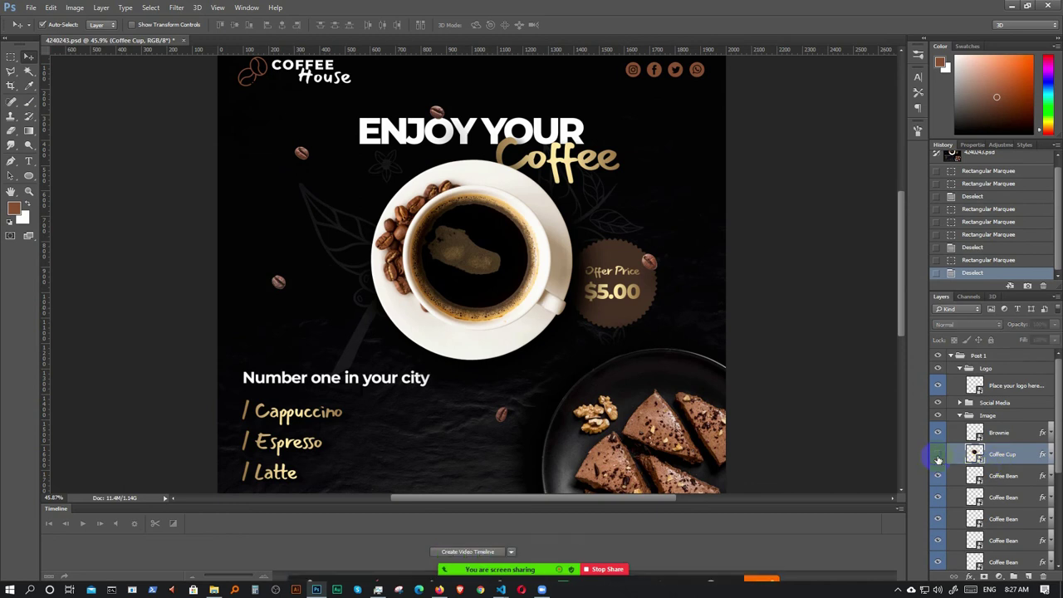
{"action": "left_click", "coordinate": [938, 456]}
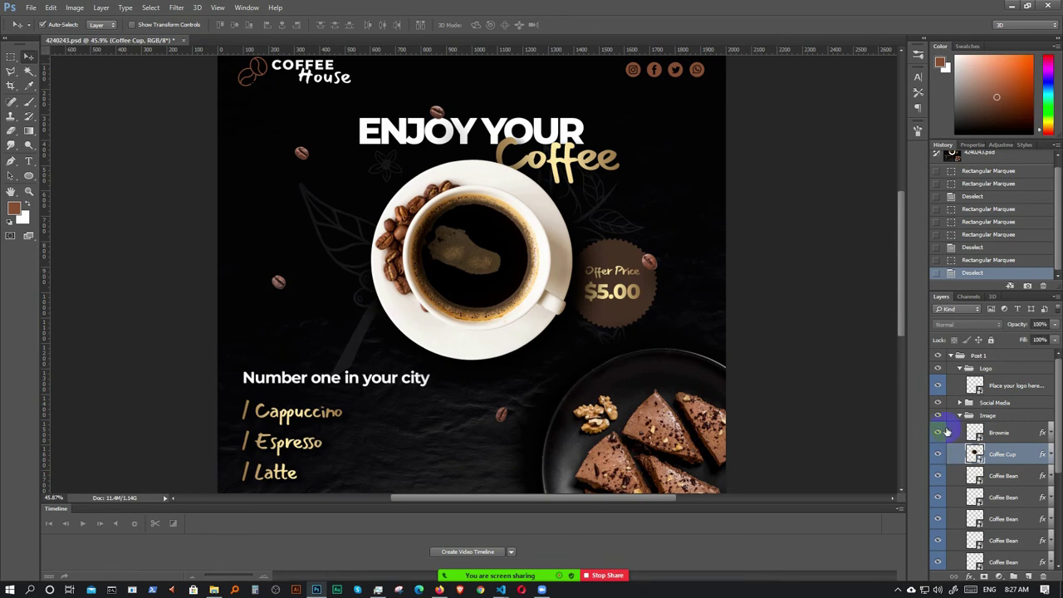
{"action": "left_click", "coordinate": [960, 369]}
{"action": "left_click", "coordinate": [961, 394]}
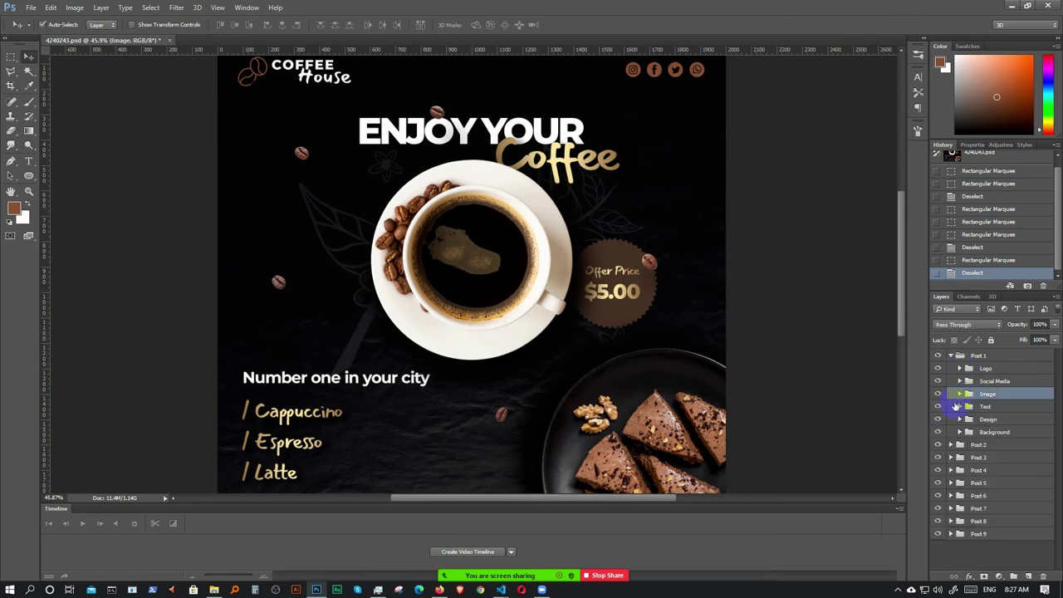
- Hide the Image group of Post 1 and the Post 2 through Post 9 groups
{"action": "left_click", "coordinate": [939, 395]}
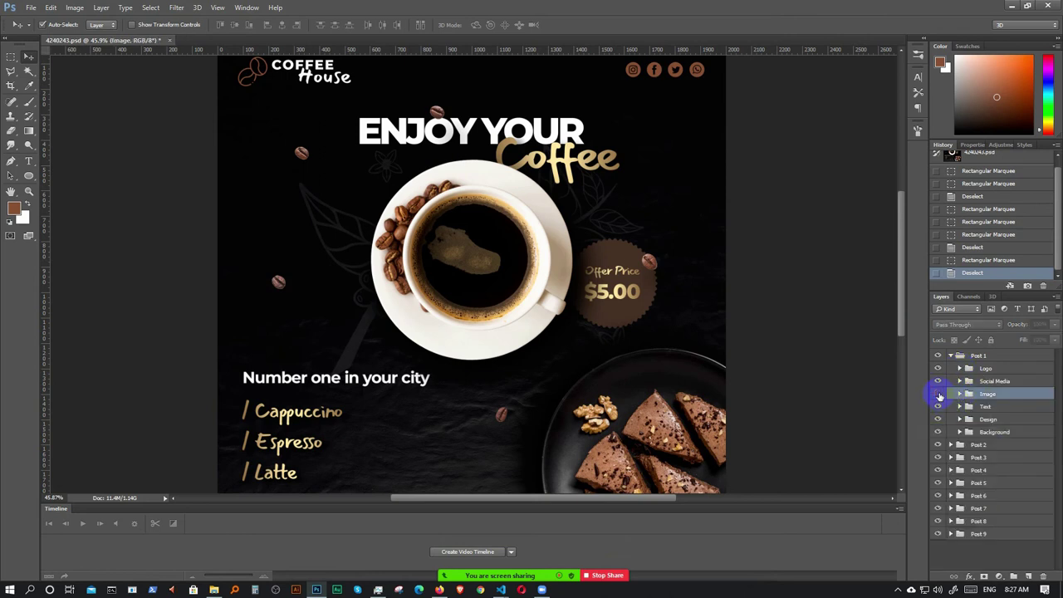
{"action": "left_click_drag", "start_coordinate": [938, 444], "coordinate": [939, 513]}
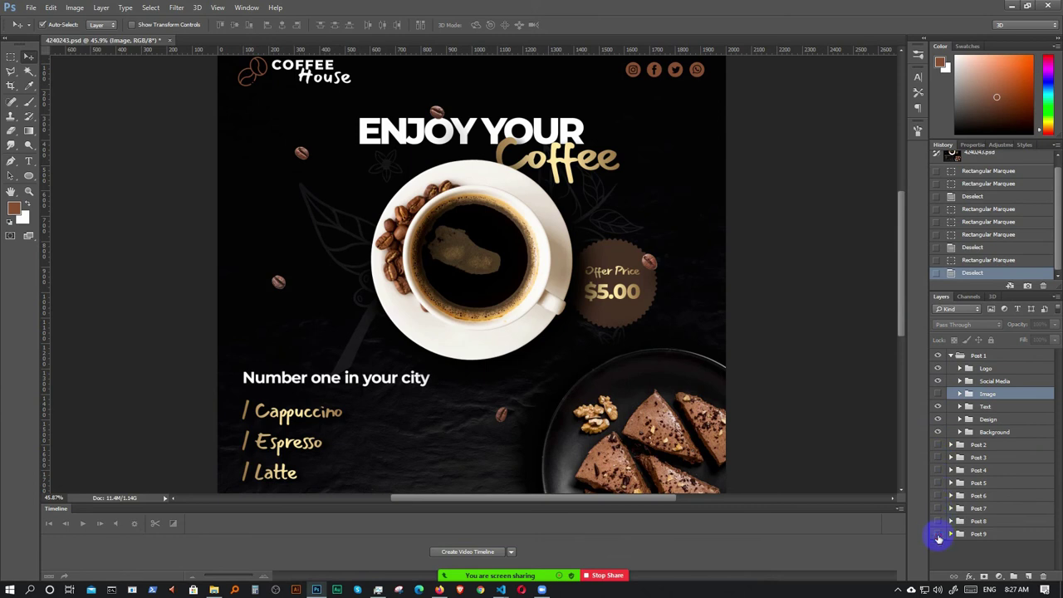
{"action": "left_click", "coordinate": [939, 395]}
{"action": "left_click", "coordinate": [939, 395]}
{"action": "left_click", "coordinate": [939, 395]}
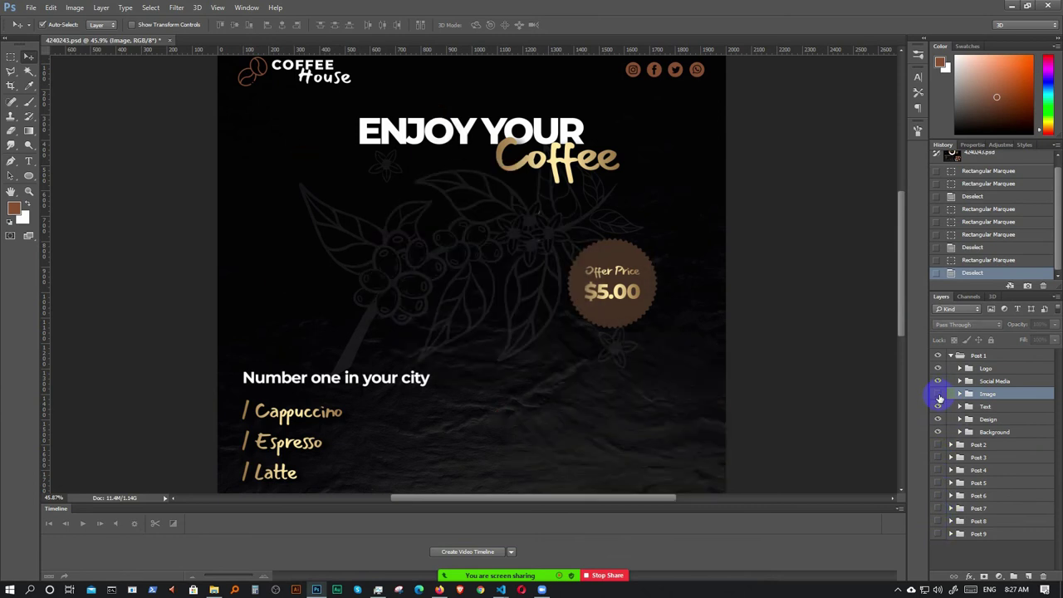
- Compare the design with and without the Image group by toggling its visibility, leaving the group shown
{"action": "left_click", "coordinate": [939, 396]}
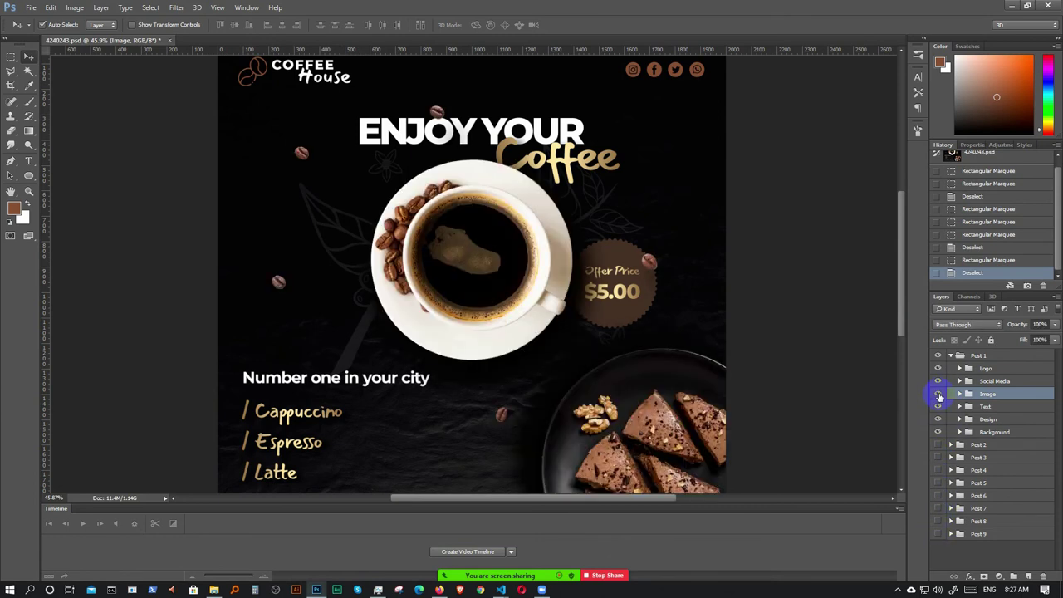
{"action": "left_click", "coordinate": [939, 396]}
{"action": "left_click", "coordinate": [939, 395]}
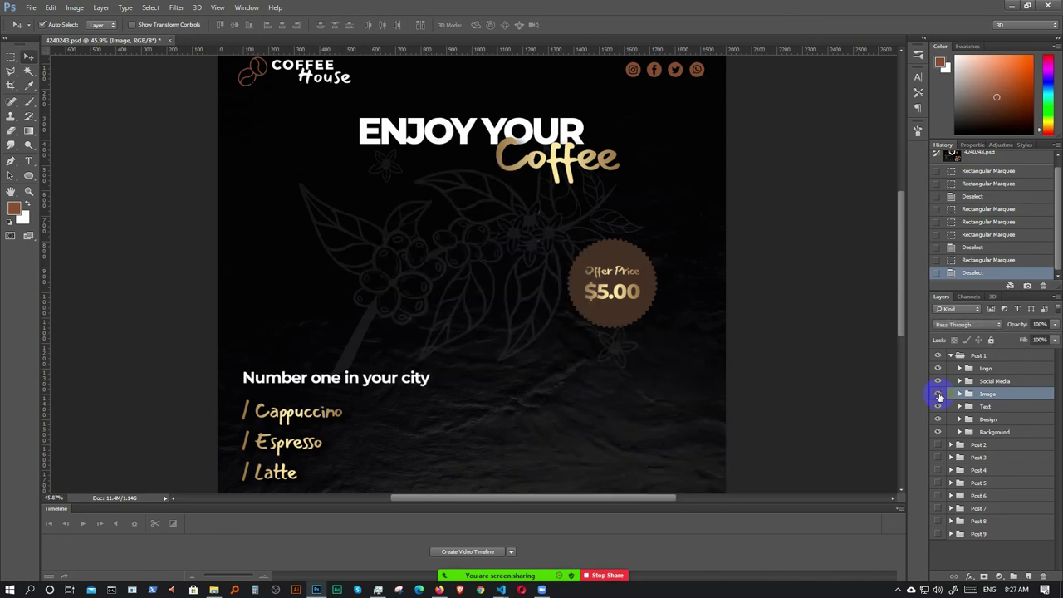
{"action": "left_click", "coordinate": [938, 395]}
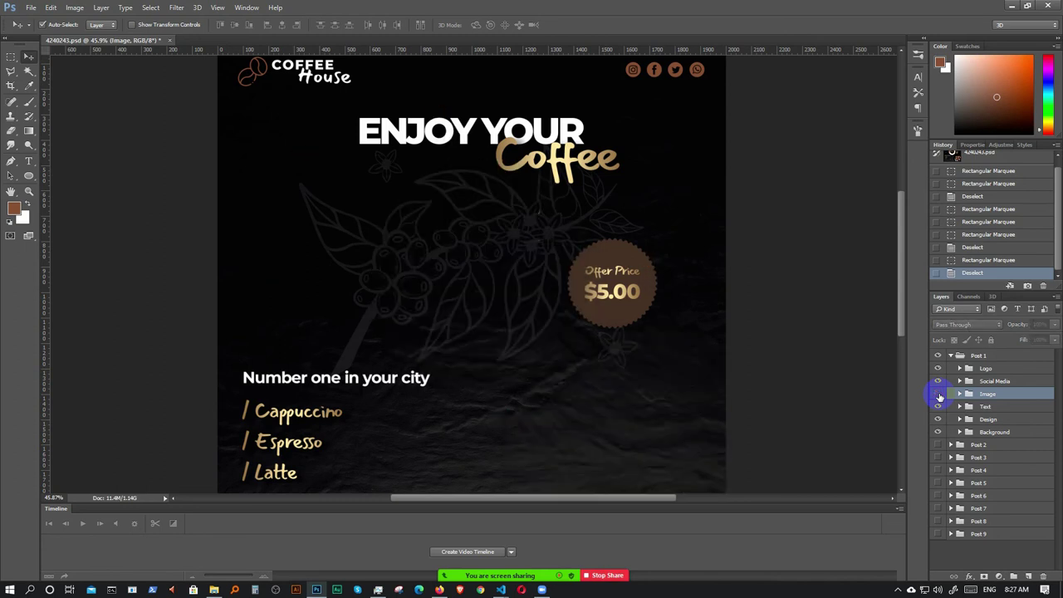
{"action": "left_click", "coordinate": [939, 395]}
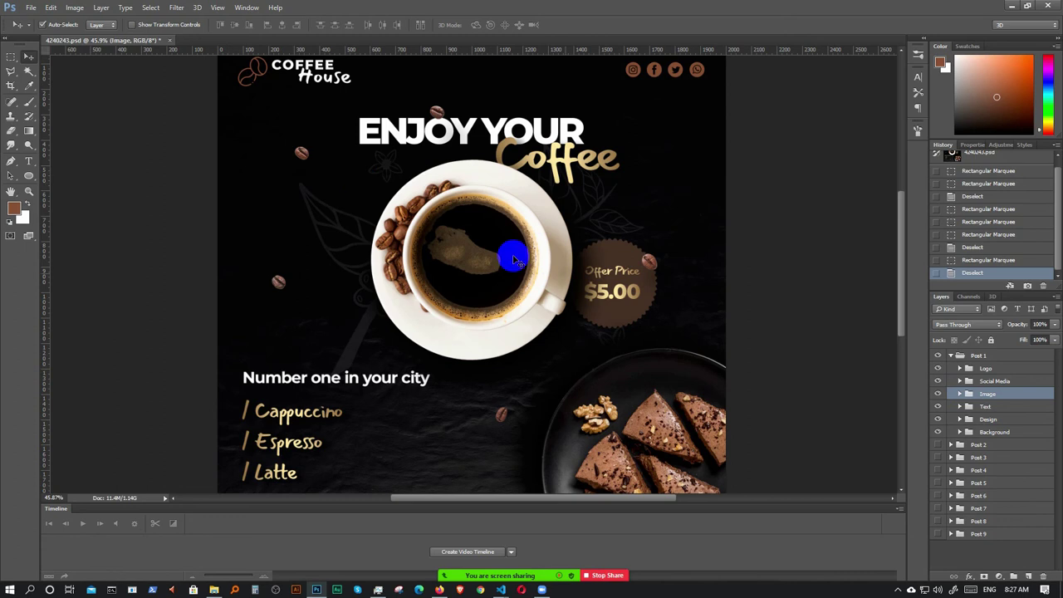
{"action": "left_click", "coordinate": [939, 395]}
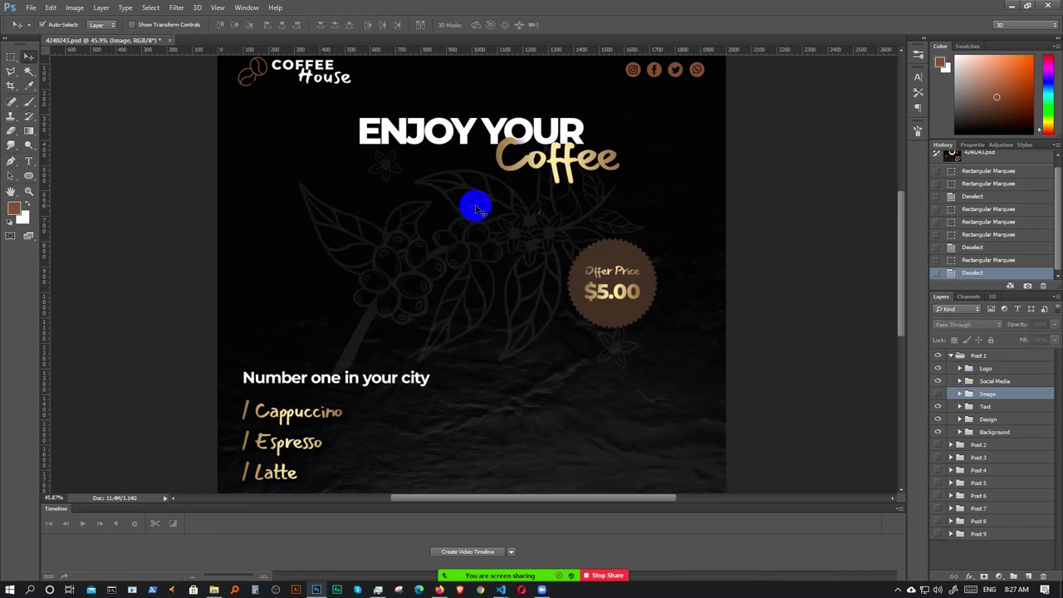
{"action": "left_click", "coordinate": [939, 396]}
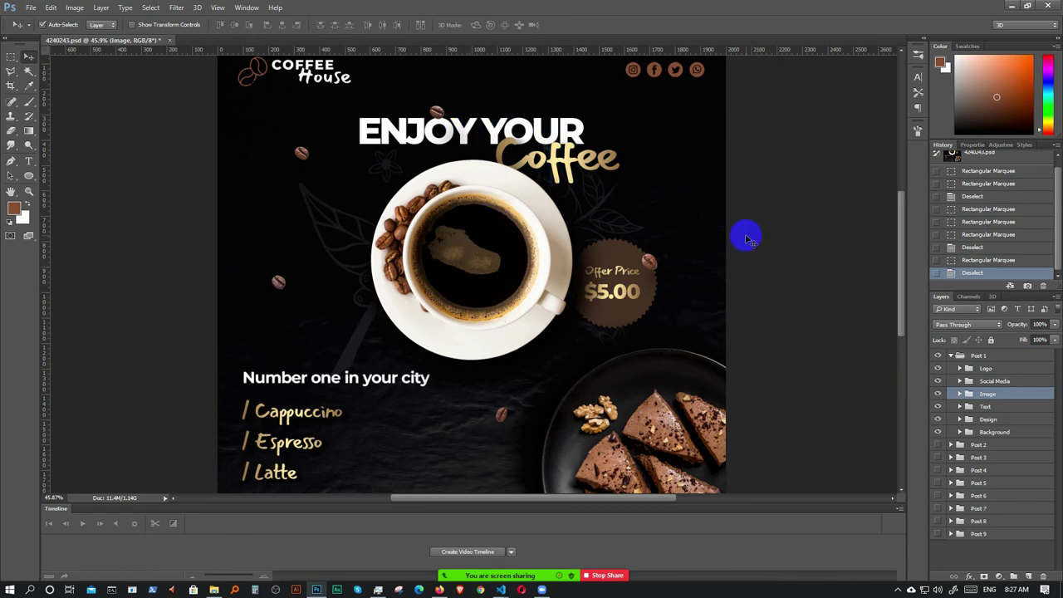
{"action": "left_click", "coordinate": [939, 395]}
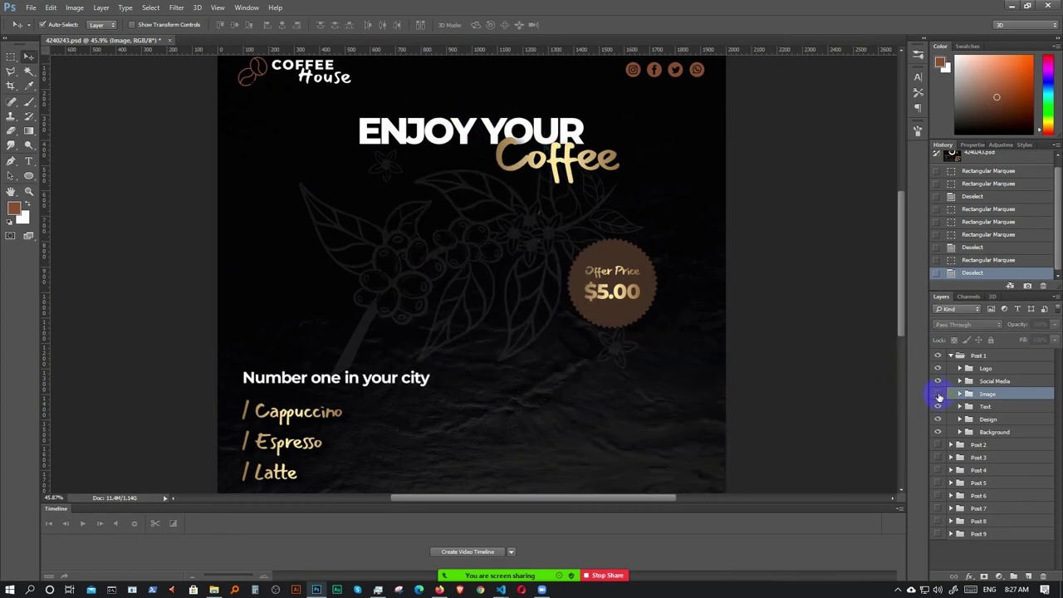
{"action": "left_click", "coordinate": [939, 395]}
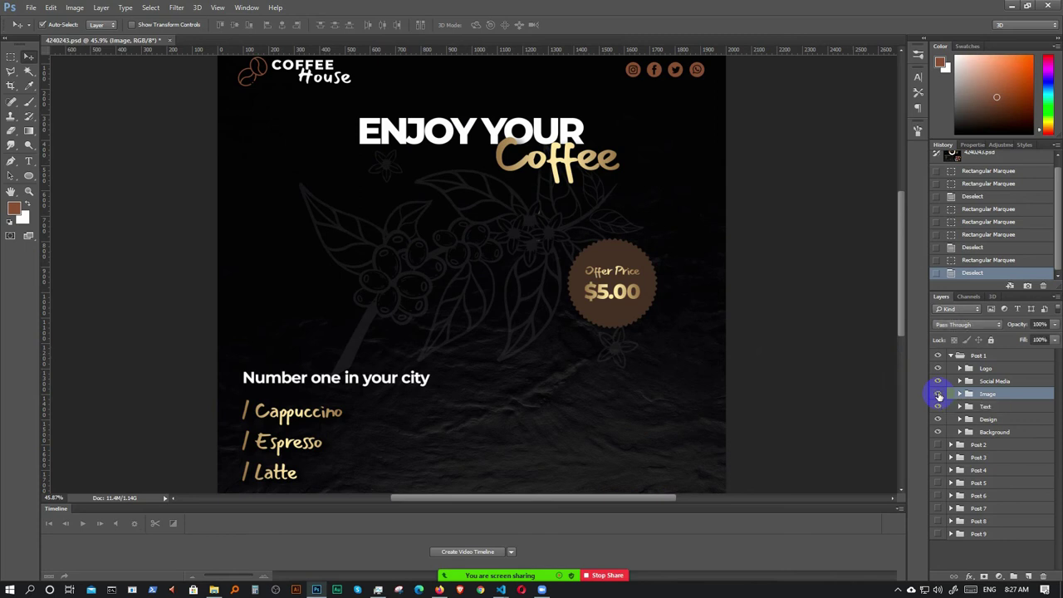
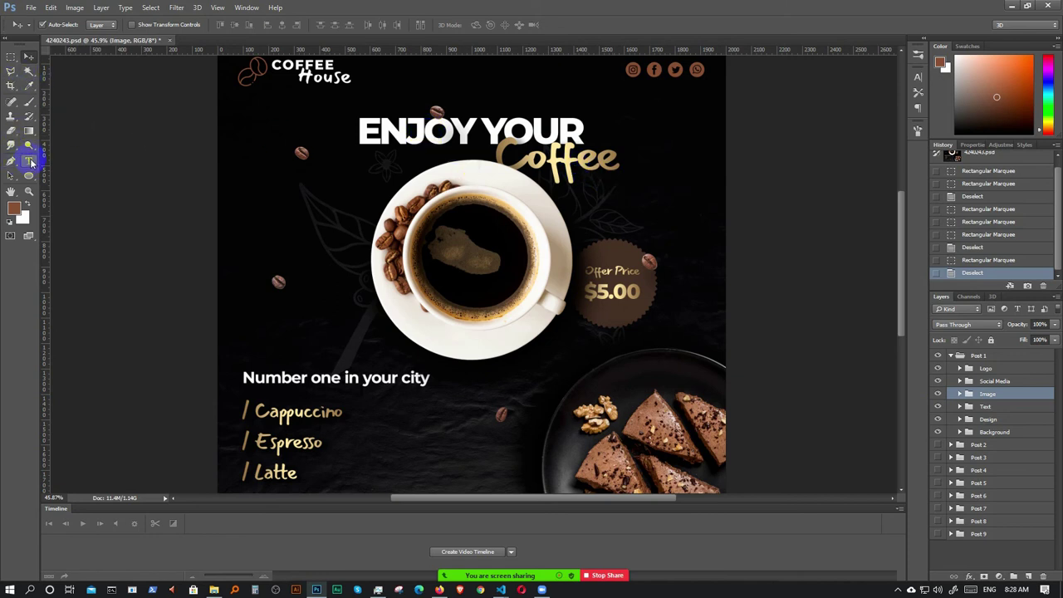
- Select the ENJOY YOUR heading with the Move tool and toggle the Title layer's visibility to identify it
{"action": "left_click", "coordinate": [387, 138]}
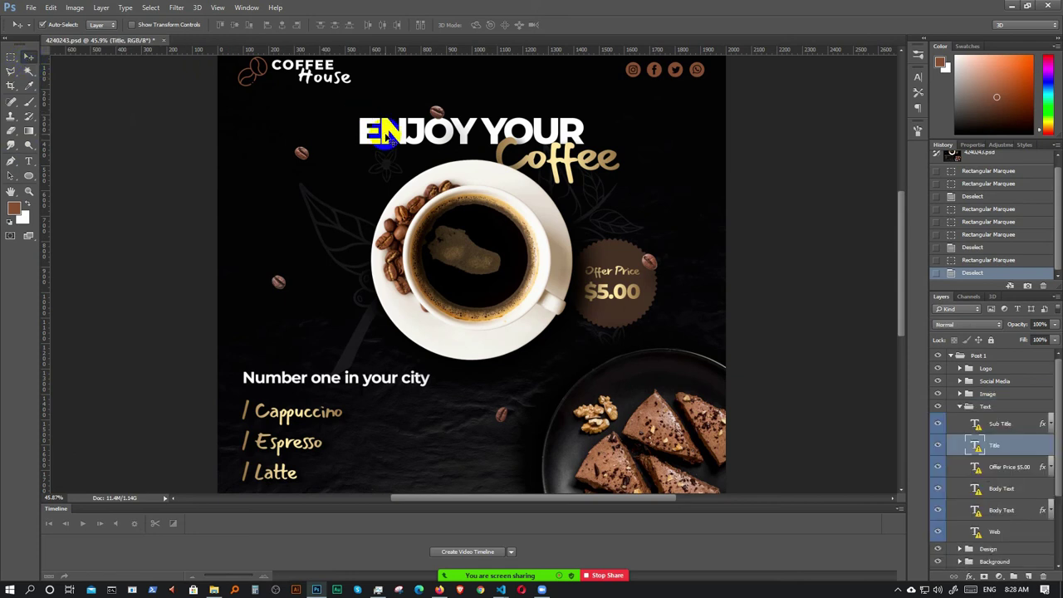
{"action": "left_click", "coordinate": [939, 447]}
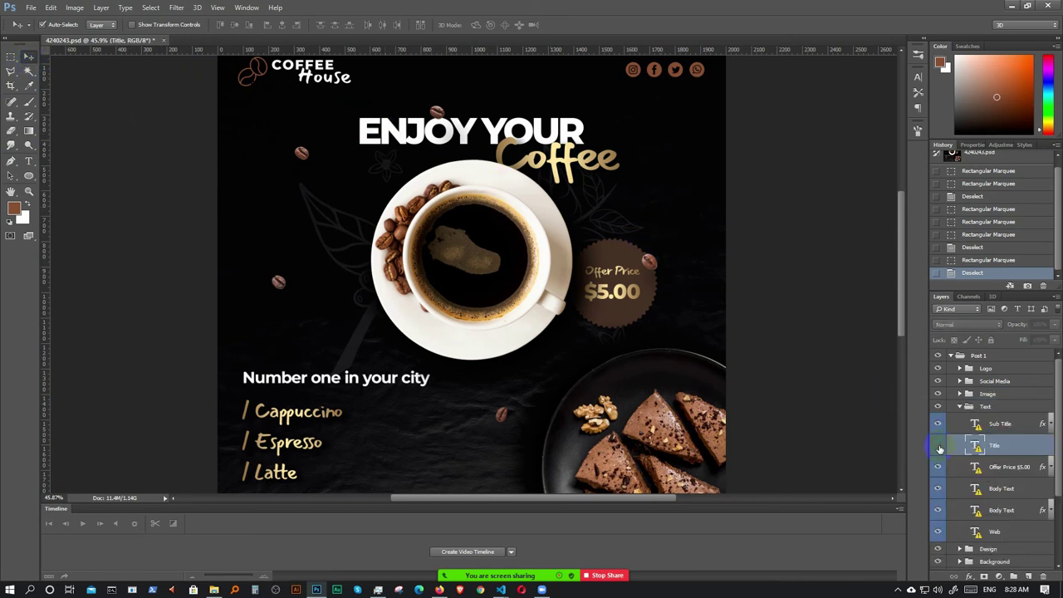
{"action": "left_click", "coordinate": [939, 447]}
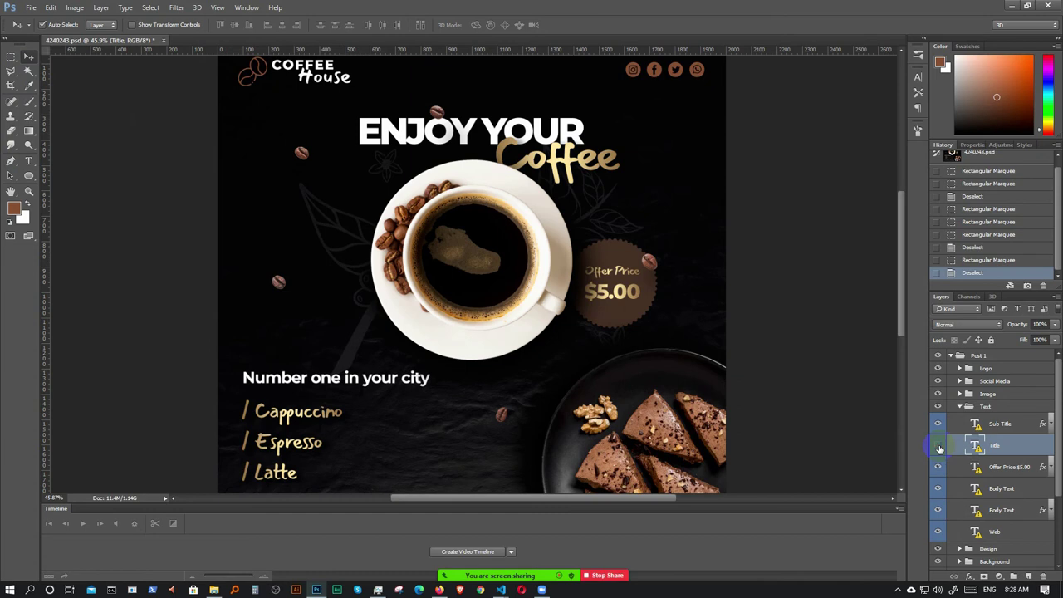
{"action": "left_click", "coordinate": [939, 447]}
{"action": "left_click", "coordinate": [939, 447]}
- Inspect the Title layer's font family, style and size with the Type tool
{"action": "left_click", "coordinate": [29, 162]}
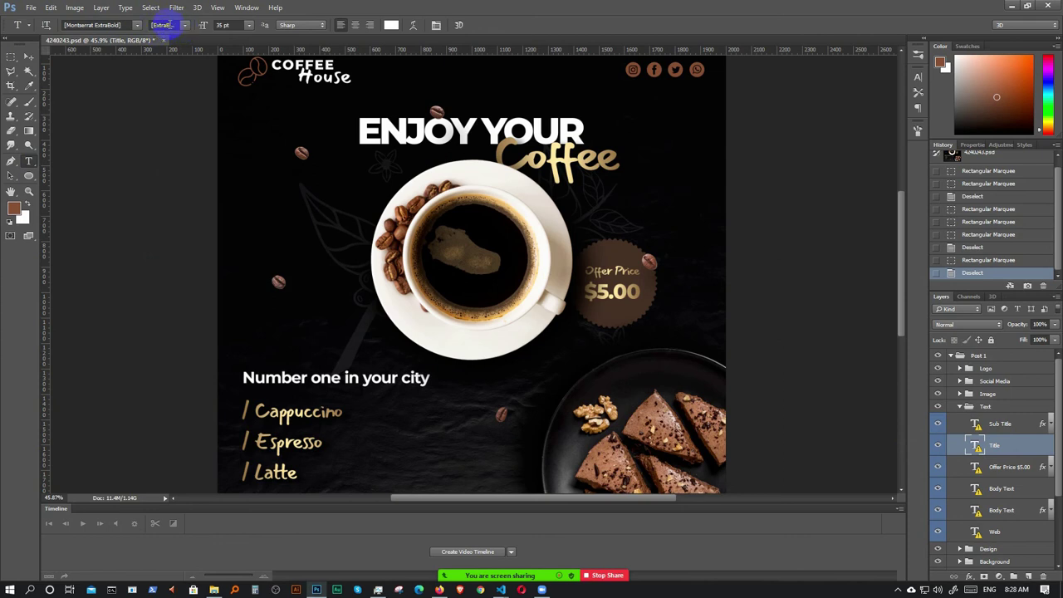
{"action": "left_click", "coordinate": [250, 26]}
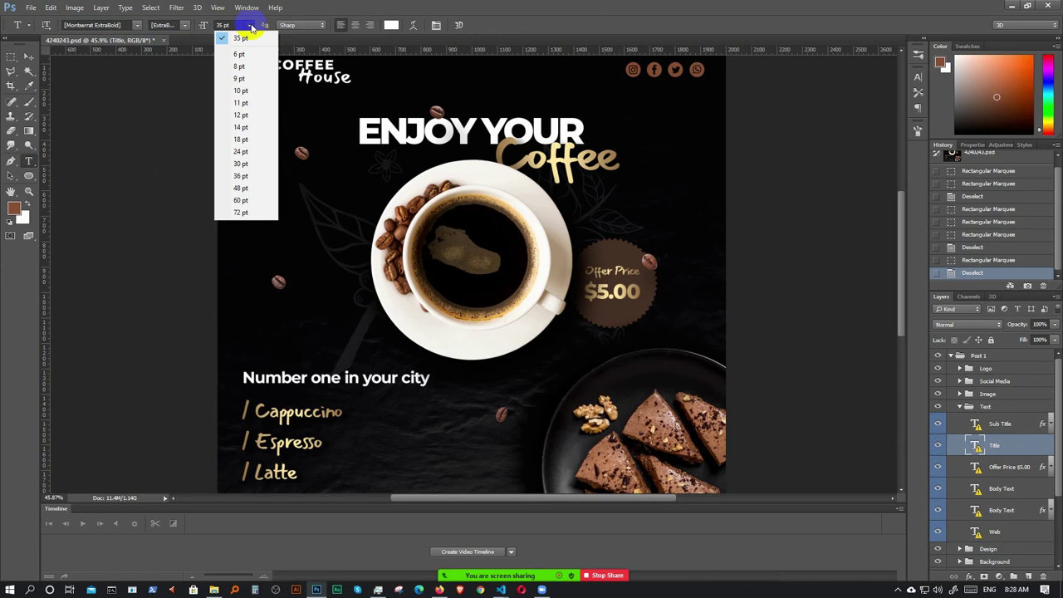
{"action": "left_click", "coordinate": [251, 26]}
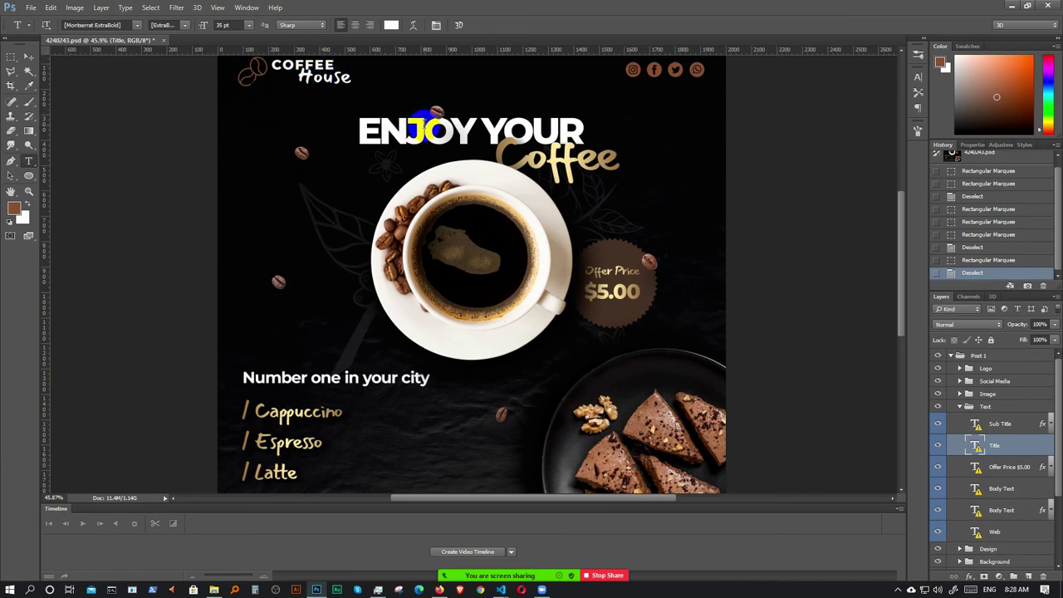
{"action": "left_click", "coordinate": [229, 26]}
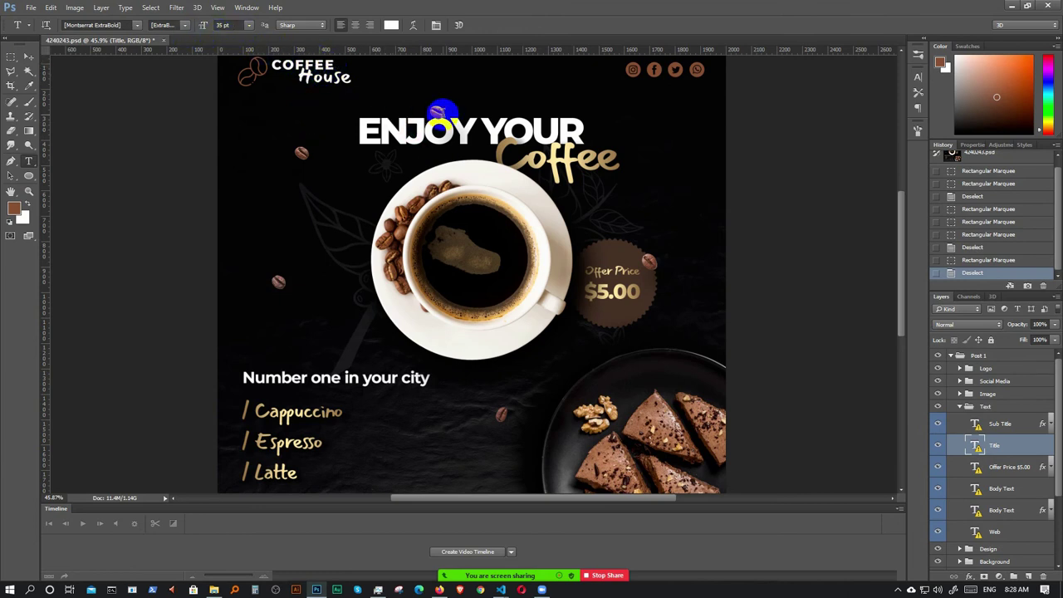
{"action": "left_click", "coordinate": [393, 148]}
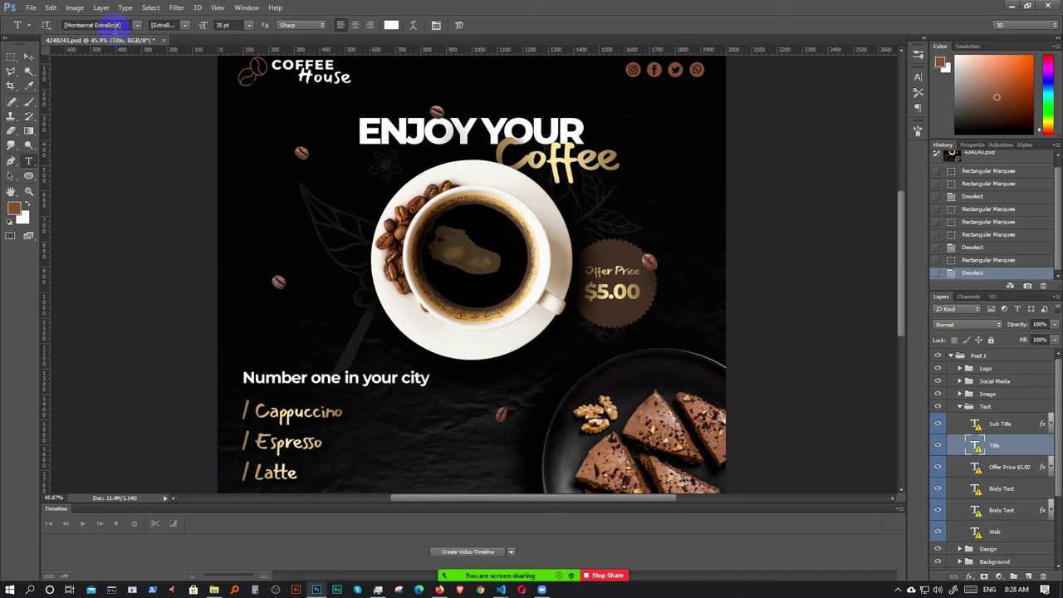
- Minimize Photoshop and bring up the Google Fonts page in Firefox with the selected Montserrat styles
{"action": "left_click", "coordinate": [1008, 8]}
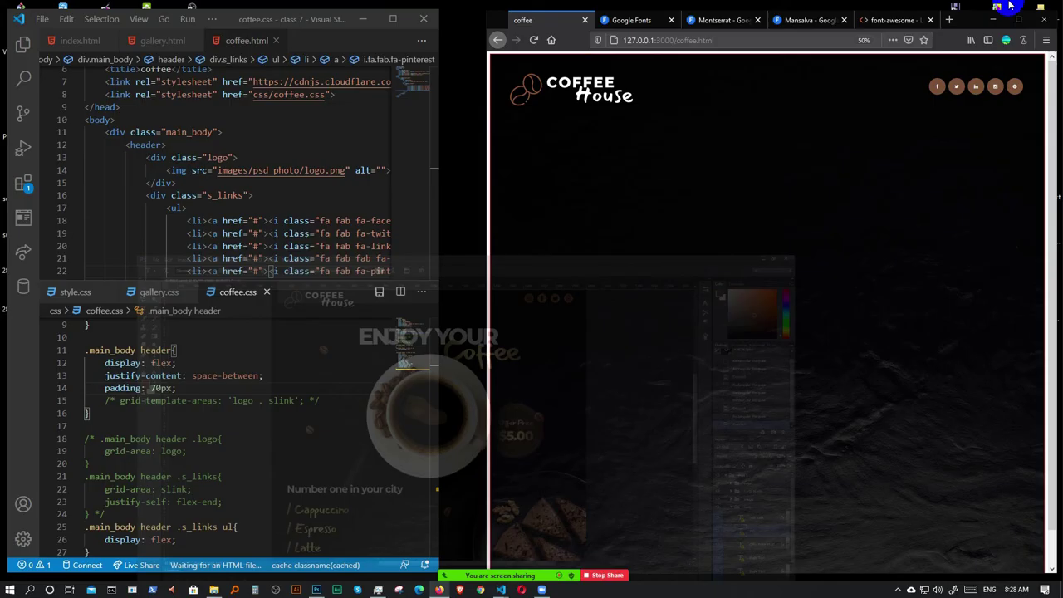
{"action": "left_click", "coordinate": [631, 22]}
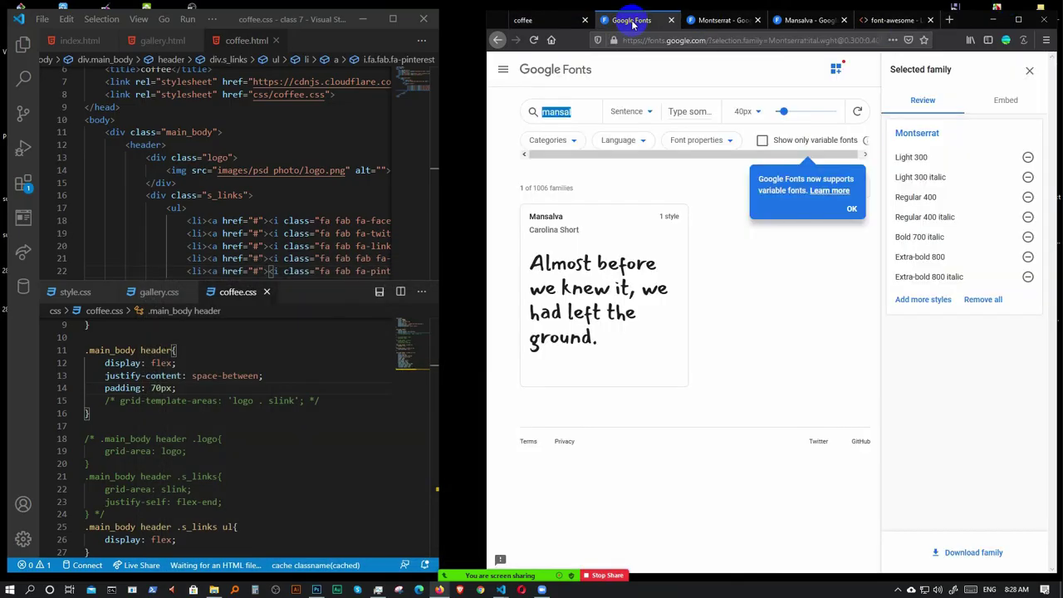
- Copy the Google Fonts embed link code for the Montserrat family with all of its styles selected
{"action": "left_click", "coordinate": [710, 23]}
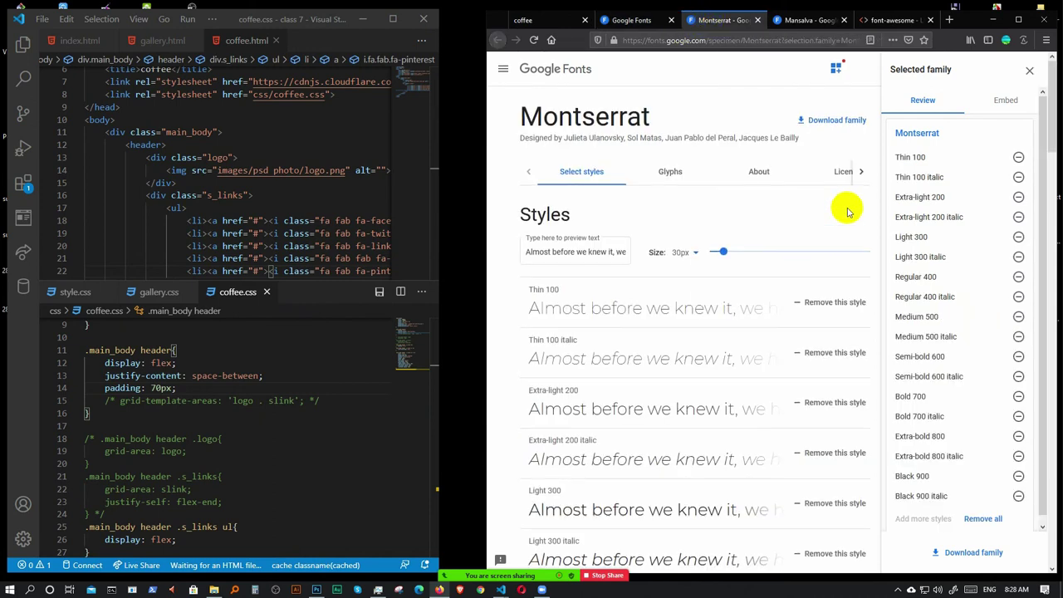
{"action": "scroll", "coordinate": [779, 326], "scroll_direction": "down", "scroll_amount": 2}
{"action": "scroll", "coordinate": [780, 326], "scroll_direction": "up", "scroll_amount": 2}
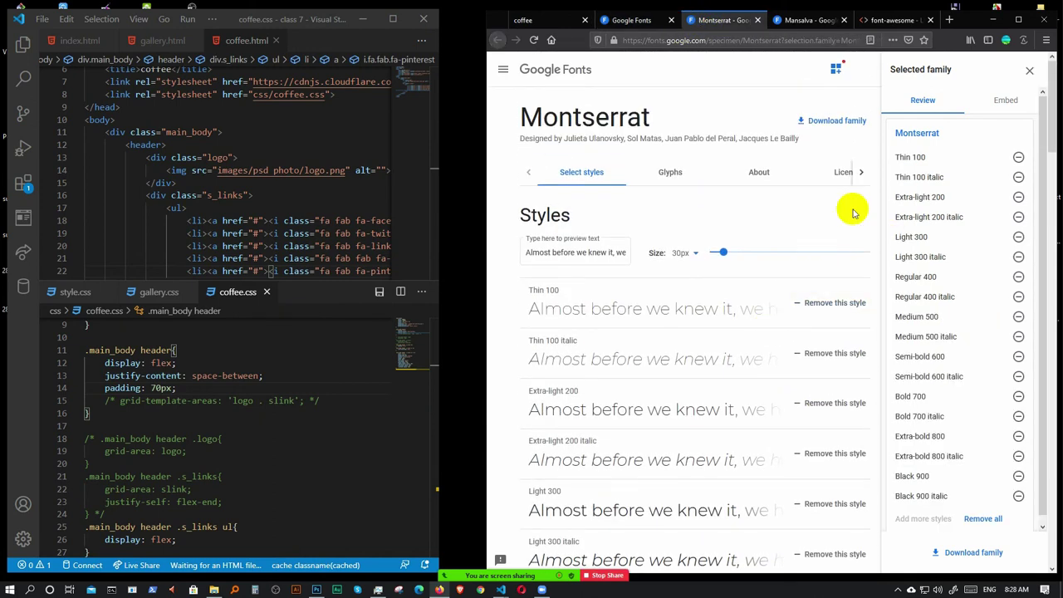
{"action": "left_click", "coordinate": [1002, 101]}
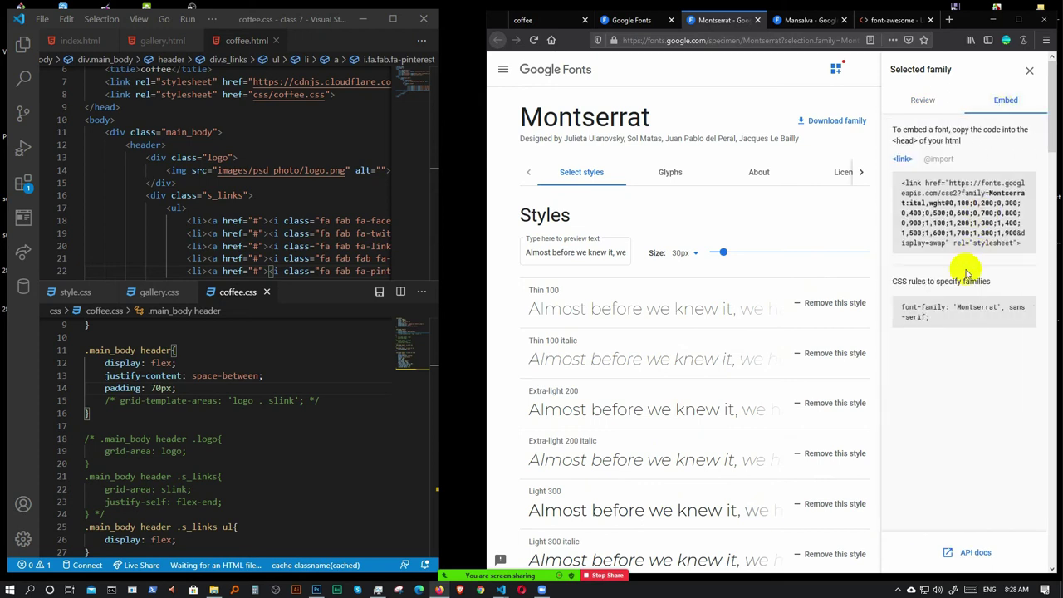
{"action": "left_click", "coordinate": [1023, 242]}
{"action": "key", "text": "ctrl+c"}
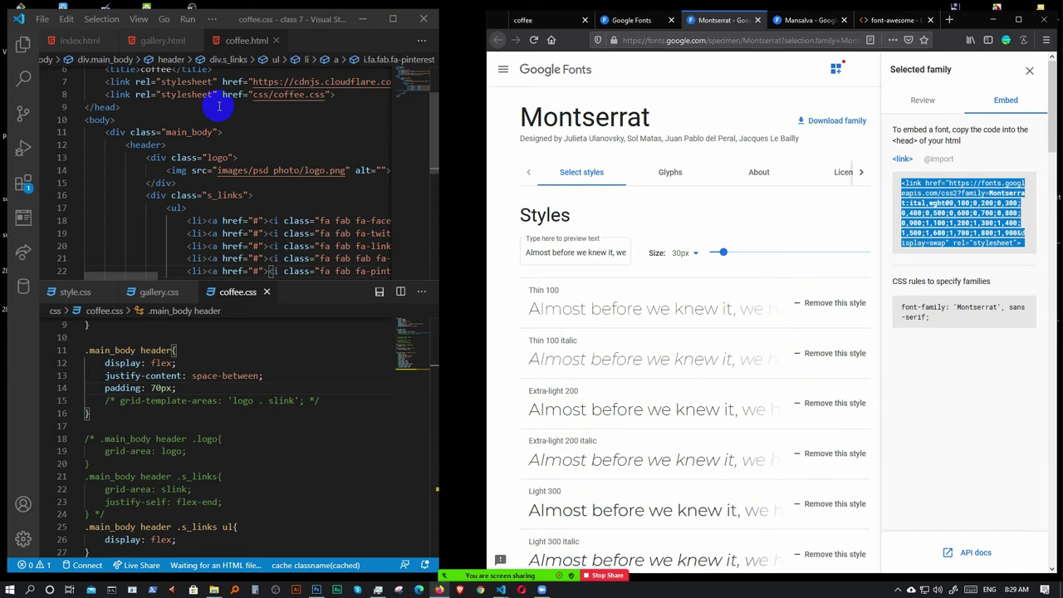
- Paste the Montserrat stylesheet link into the head of coffee.html on a new line below the title
{"action": "scroll", "coordinate": [229, 112], "scroll_direction": "up", "scroll_amount": 2}
{"action": "left_click", "coordinate": [236, 138]}
{"action": "key", "text": "Return"}
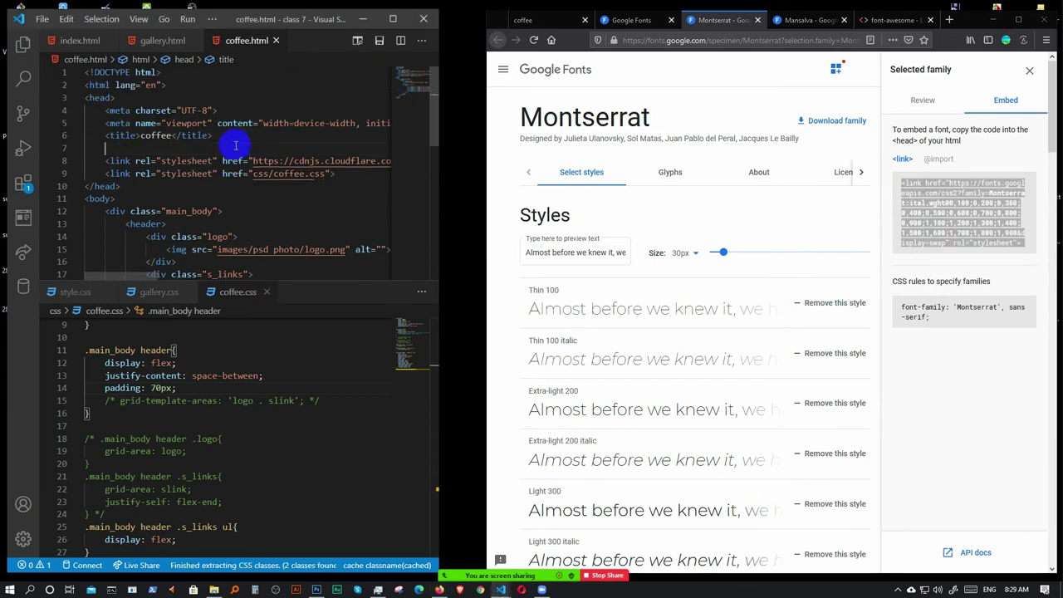
{"action": "key", "text": "ctrl+v"}
{"action": "scroll", "coordinate": [224, 166], "scroll_direction": "left", "scroll_amount": 10}
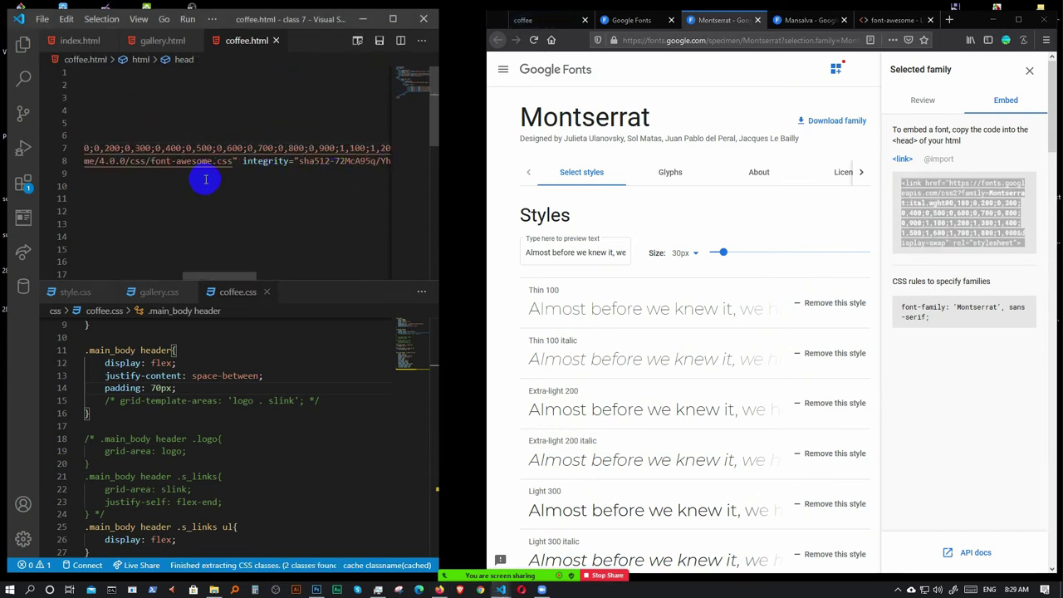
- Compare the coffee page preview with the Photoshop design, marking the full-width ENJOY YOUR Coffee heading area with a rectangular marquee
{"action": "left_click", "coordinate": [532, 18]}
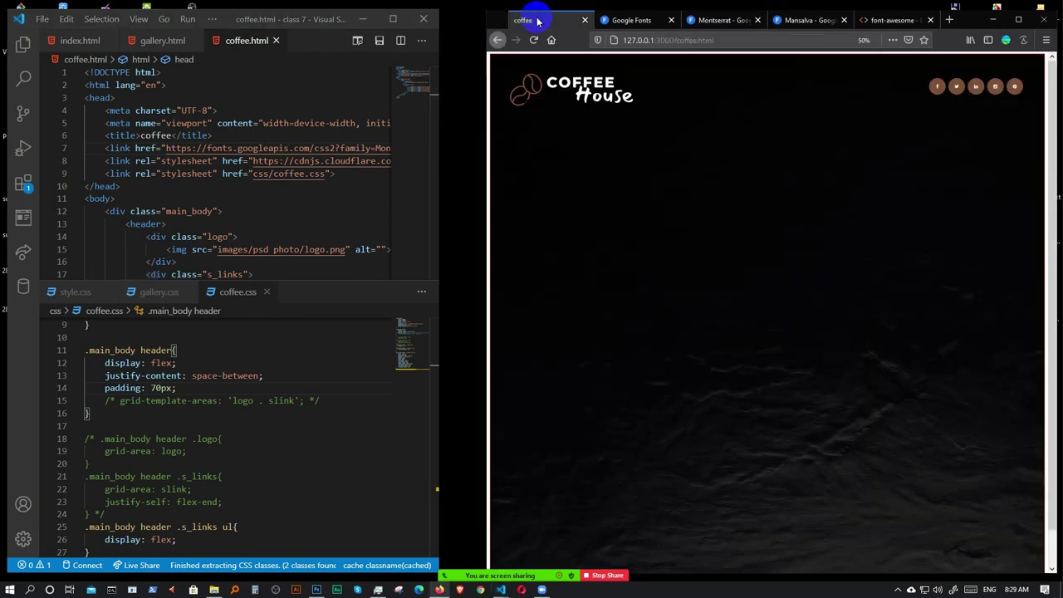
{"action": "left_click", "coordinate": [316, 589]}
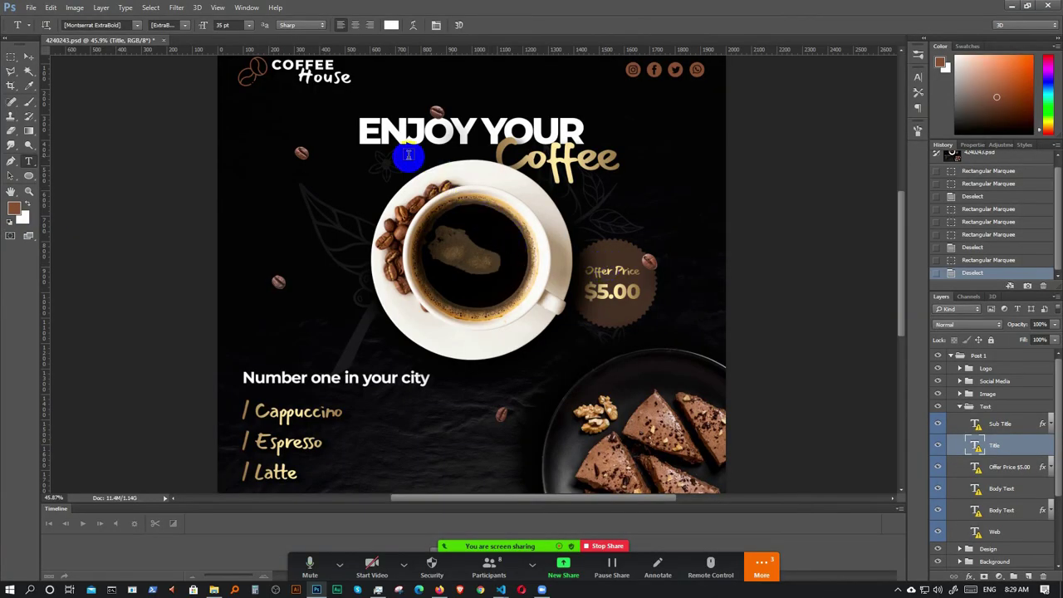
{"action": "left_click", "coordinate": [11, 60]}
{"action": "left_click_drag", "start_coordinate": [222, 97], "coordinate": [724, 190]}
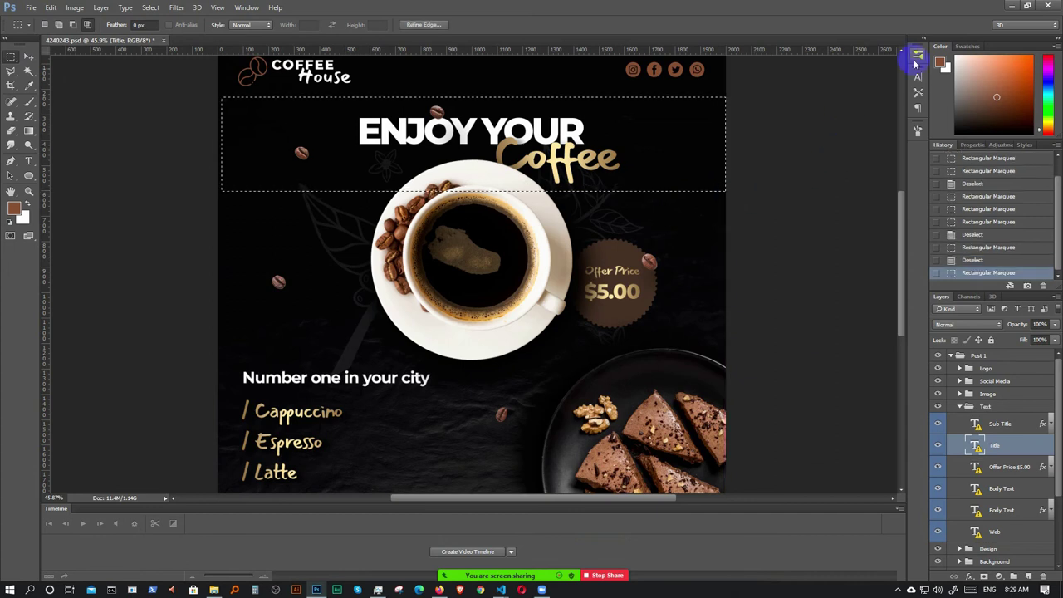
{"action": "left_click", "coordinate": [1010, 6]}
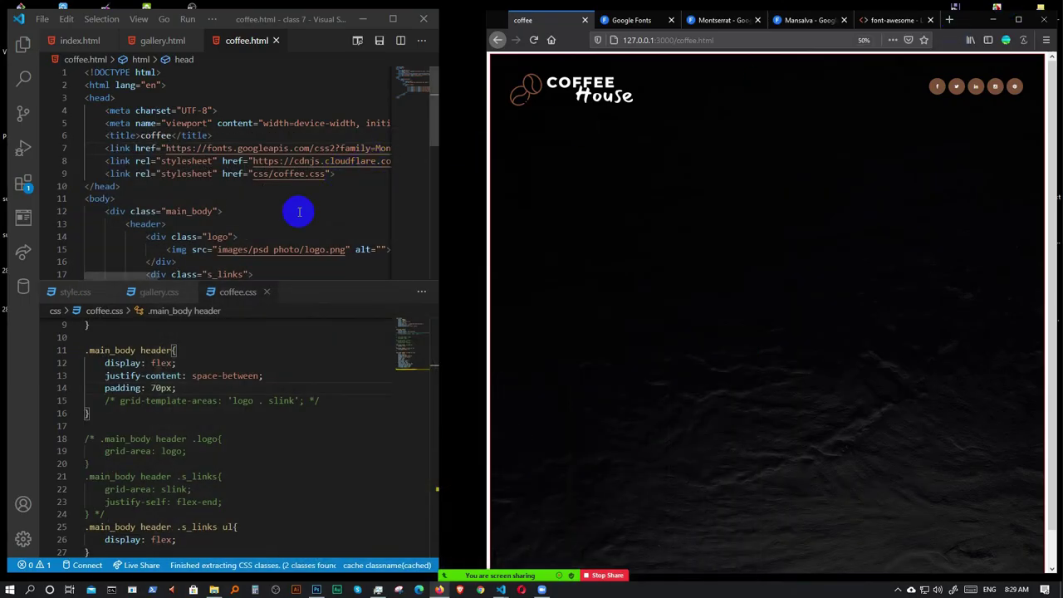
- Add a div with class banner below the closing header tag in coffee.html and open it for content
{"action": "scroll", "coordinate": [231, 185], "scroll_direction": "down", "scroll_amount": 4}
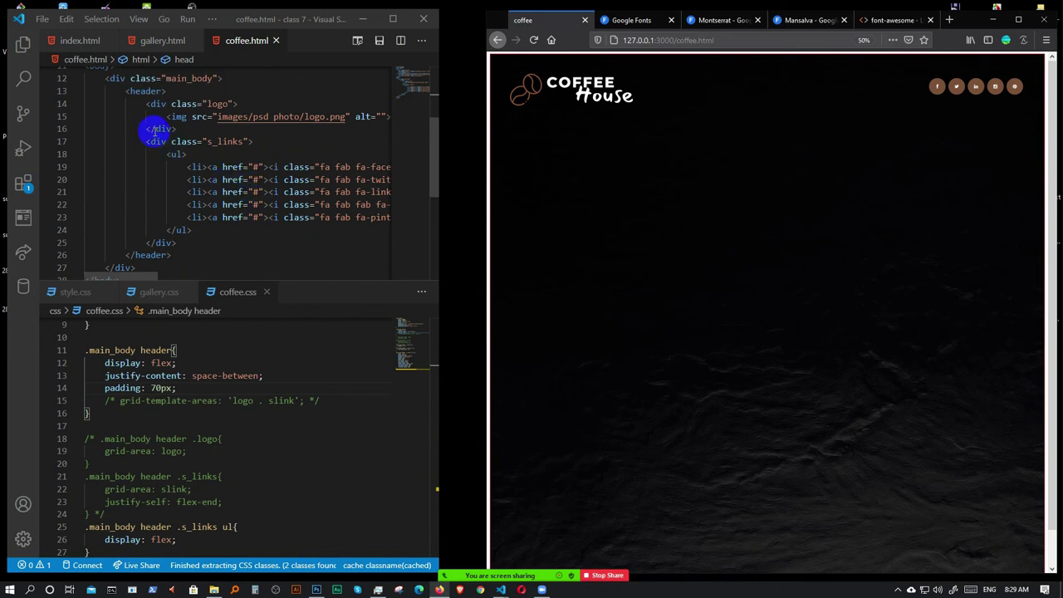
{"action": "scroll", "coordinate": [135, 78], "scroll_direction": "down", "scroll_amount": 1}
{"action": "left_click", "coordinate": [178, 224]}
{"action": "key", "text": "Return"}
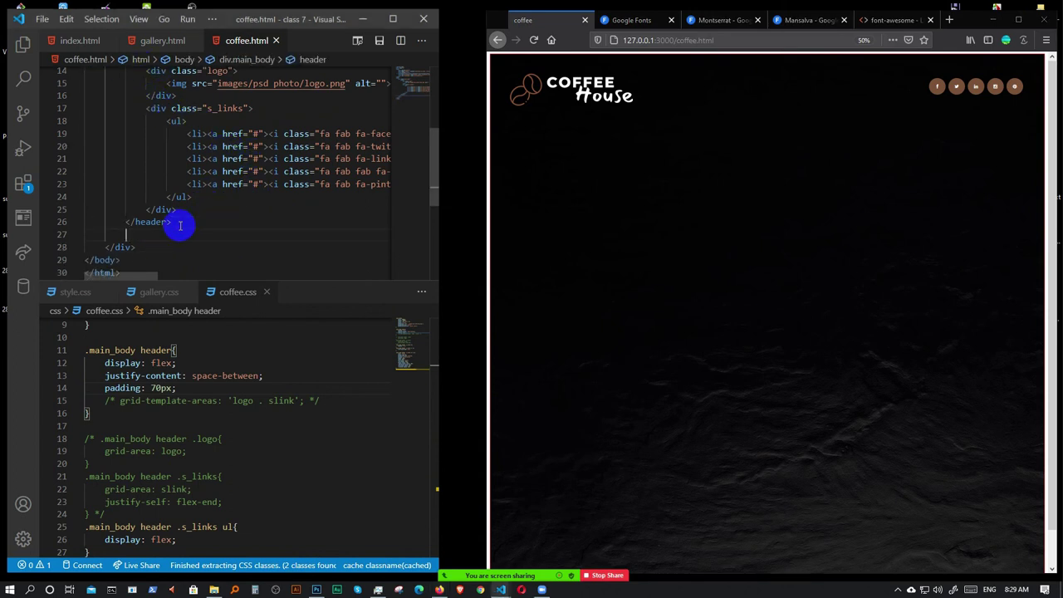
{"action": "type", "text": ".banner"}
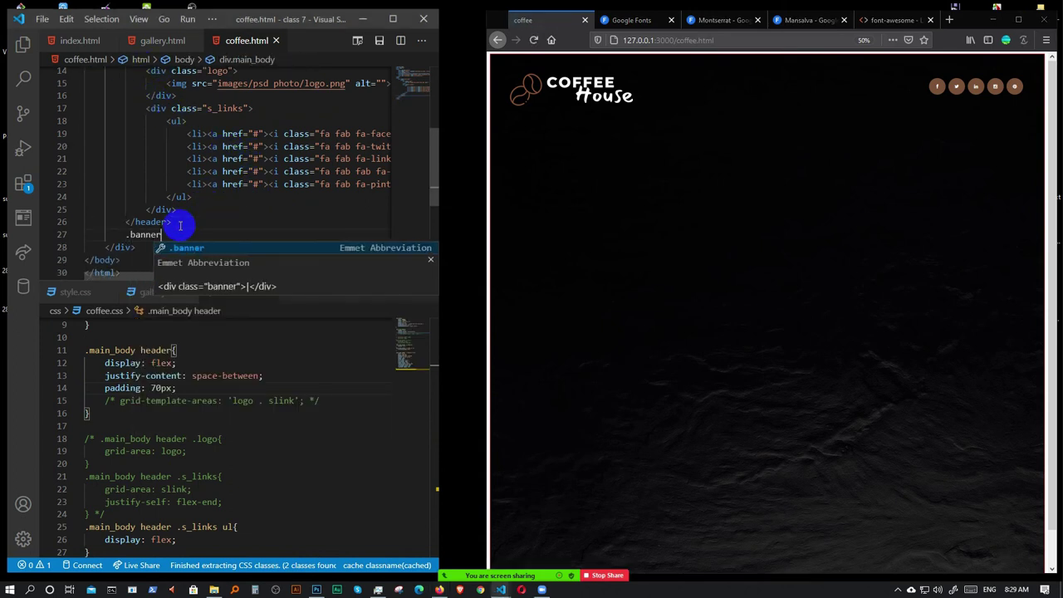
{"action": "key", "text": "Tab"}
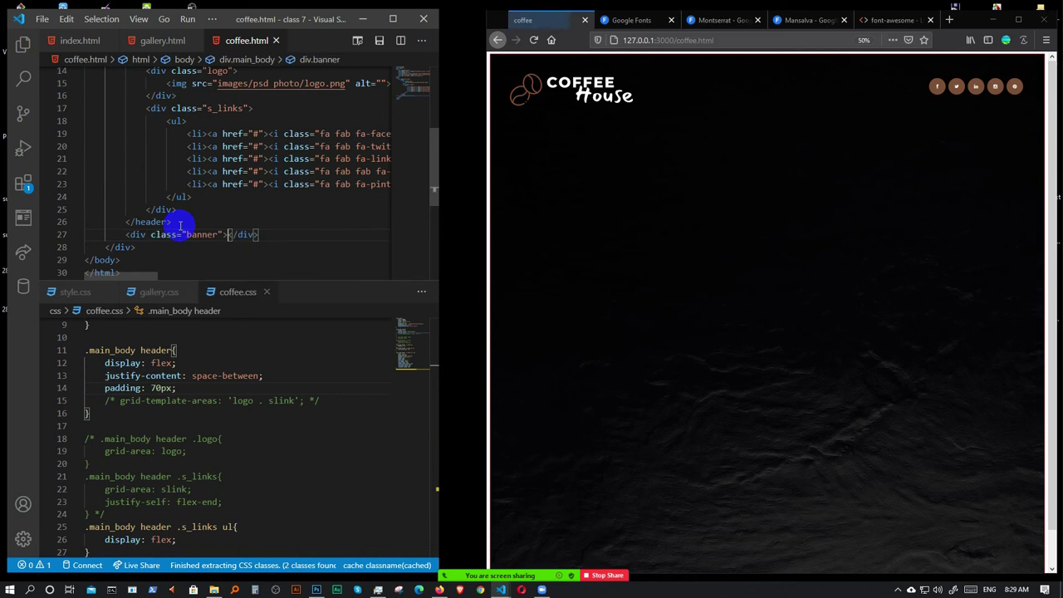
{"action": "key", "text": "Return"}
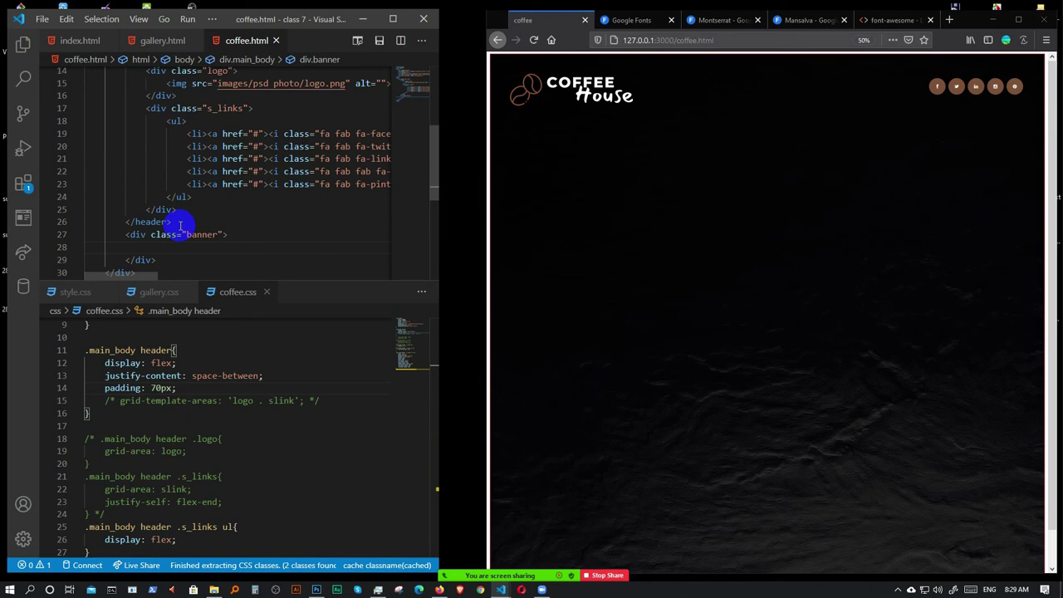
- Add an h1 reading "Enjoy Your" inside the banner div, checking the wording against the Photoshop design
{"action": "type", "text": "h"}
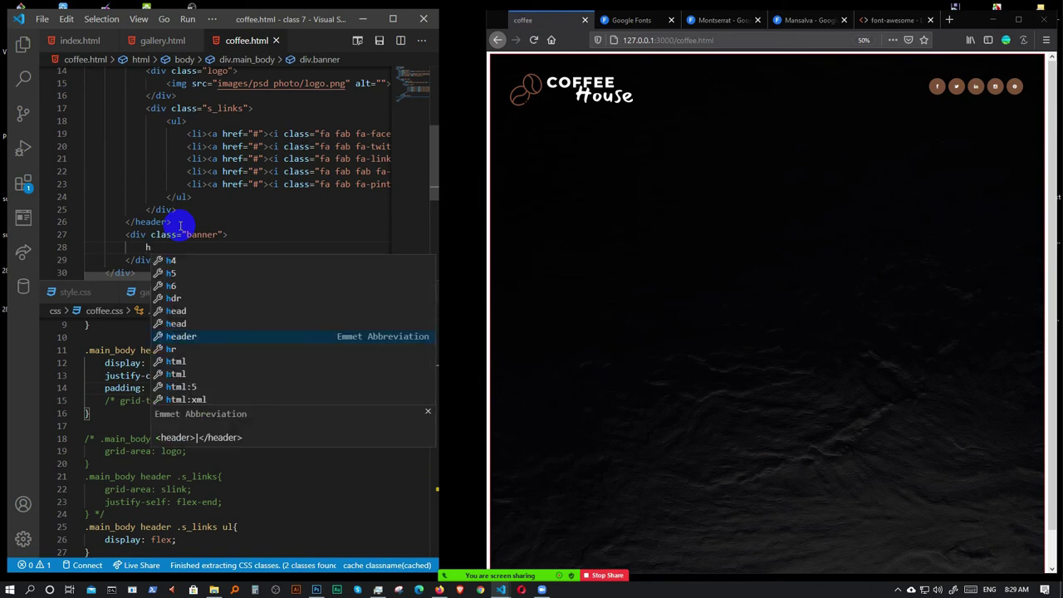
{"action": "type", "text": "1"}
{"action": "key", "text": "Tab"}
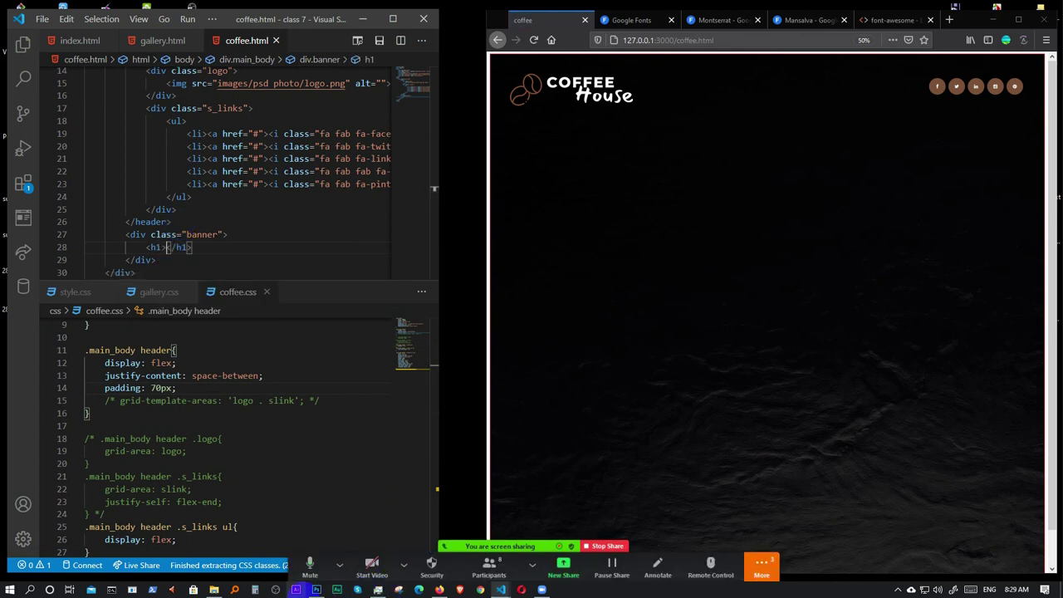
{"action": "left_click", "coordinate": [317, 590]}
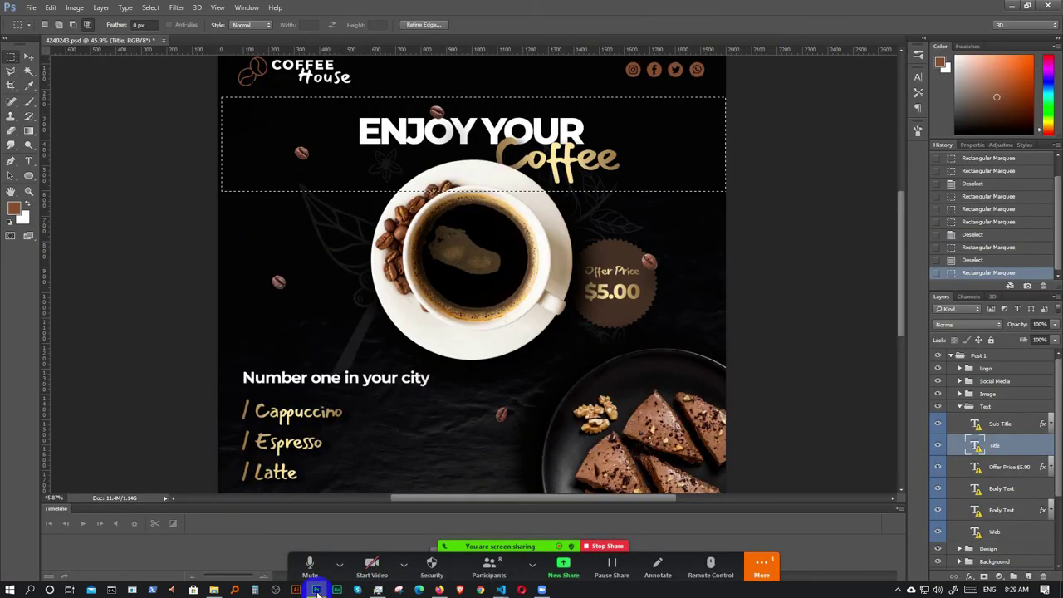
{"action": "left_click", "coordinate": [317, 590]}
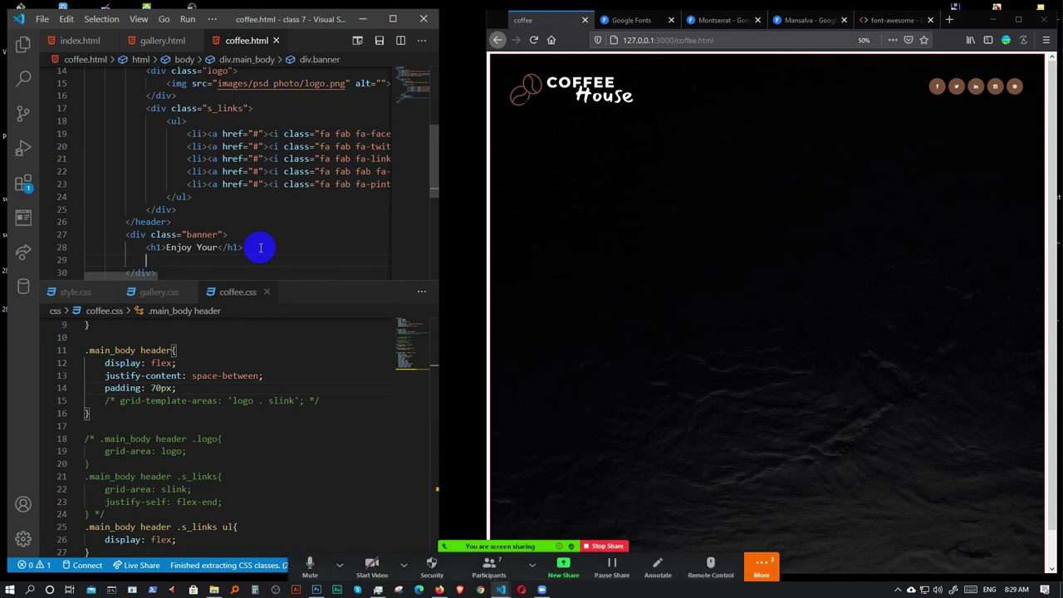
- Add an h2 reading "coffee" below the h1 in the banner div
{"action": "type", "text": "h2"}
{"action": "key", "text": "Tab"}
{"action": "type", "text": "coffe"}
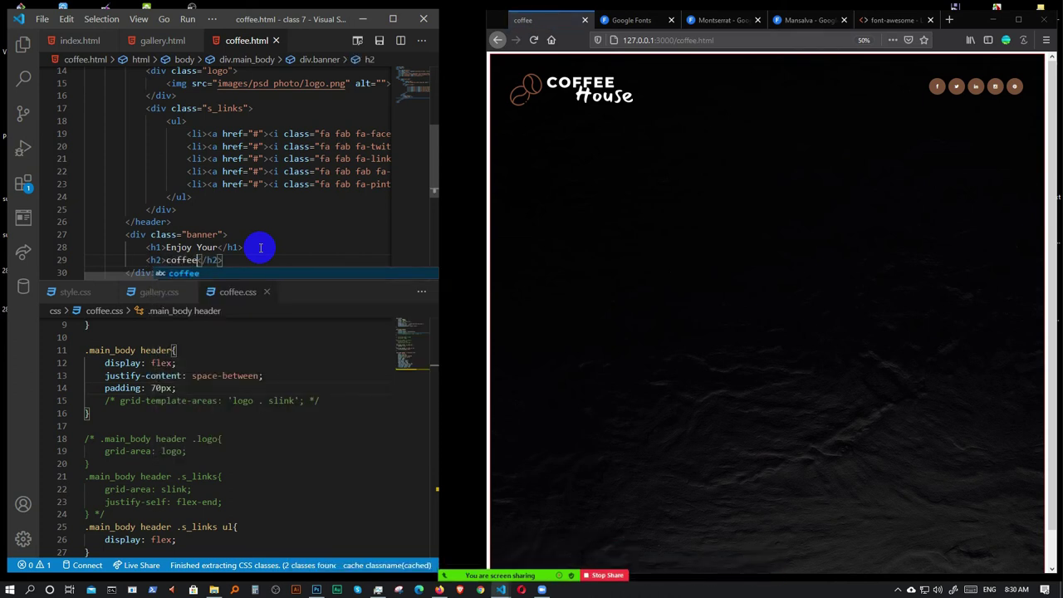
{"action": "key", "text": "Escape"}
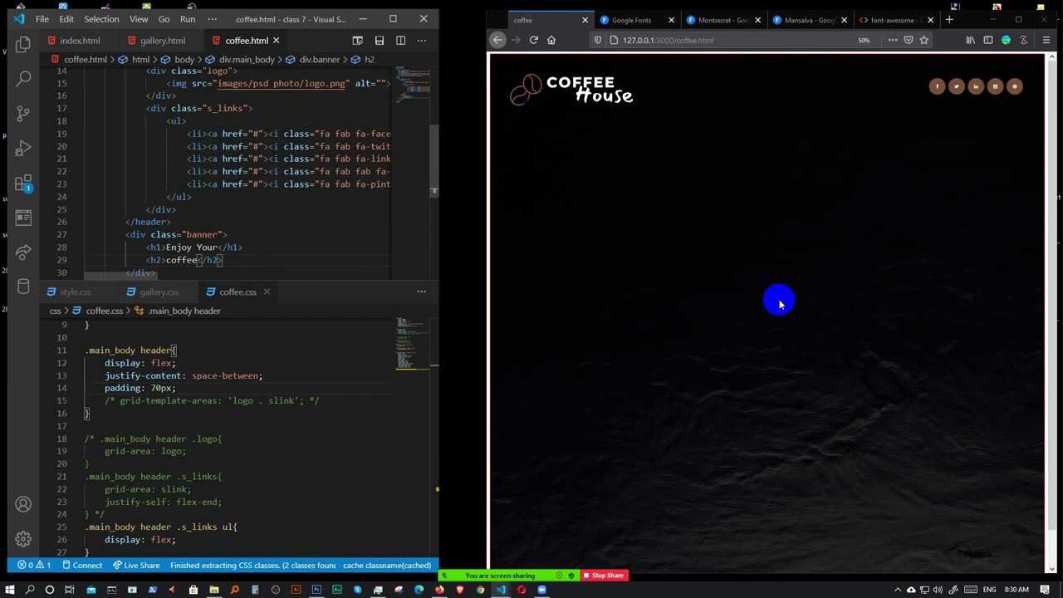
- Give the banner div an inline style that sets its text color to white
{"action": "scroll", "coordinate": [261, 207], "scroll_direction": "down", "scroll_amount": 2}
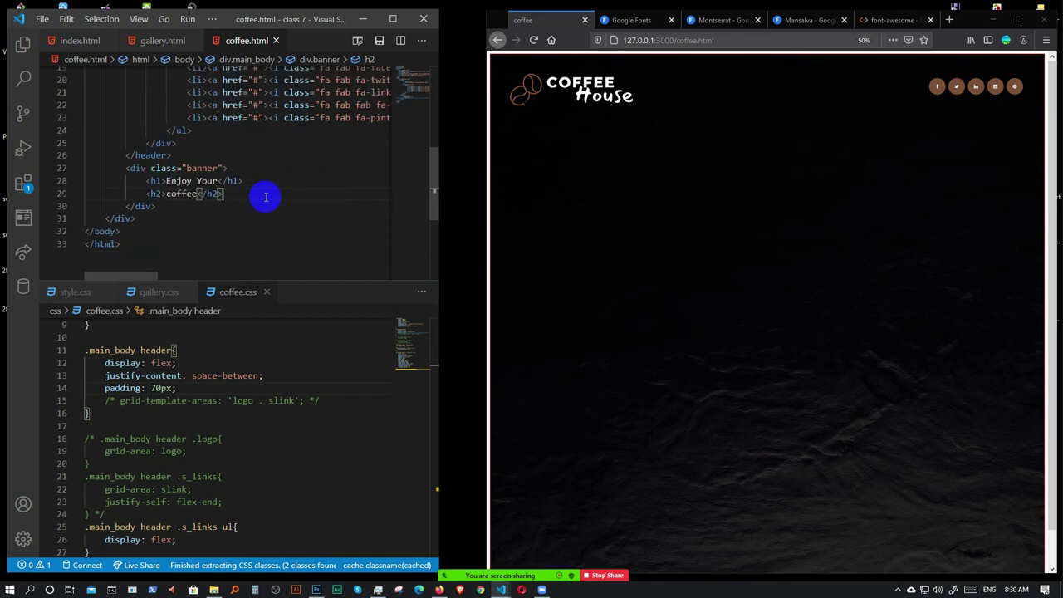
{"action": "left_click", "coordinate": [222, 168]}
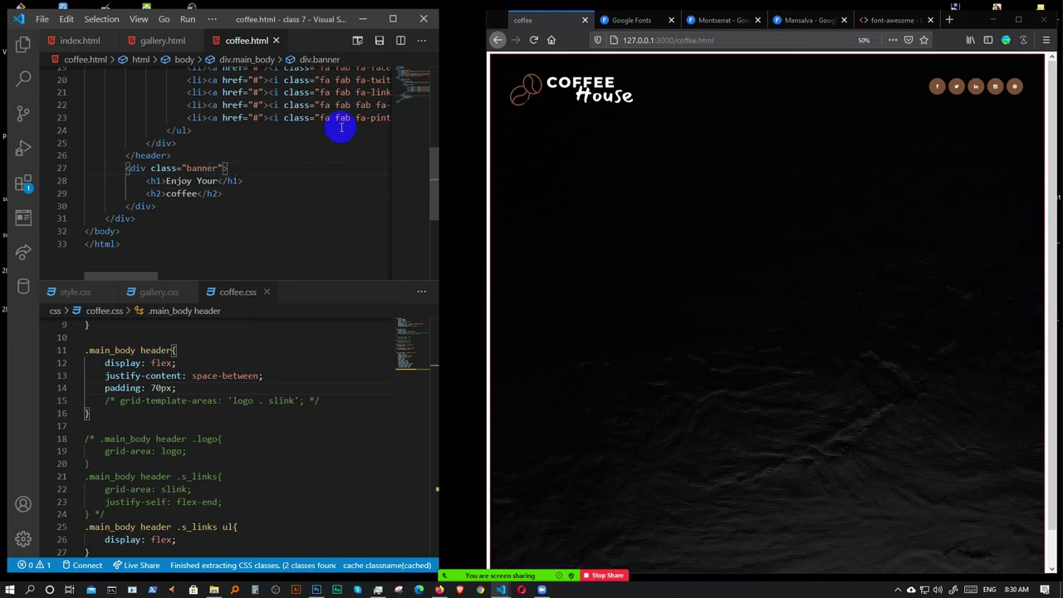
{"action": "type", "text": "st"}
{"action": "key", "text": "Return"}
{"action": "type", "text": "co"}
{"action": "key", "text": "Return"}
{"action": "type", "text": "white;\""}
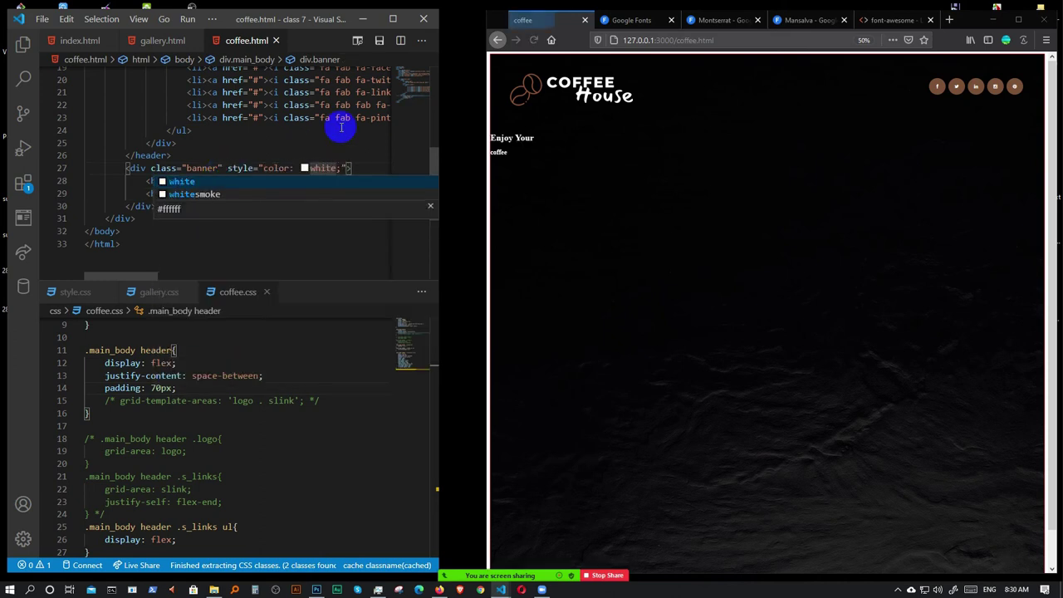
{"action": "key", "text": "Escape"}
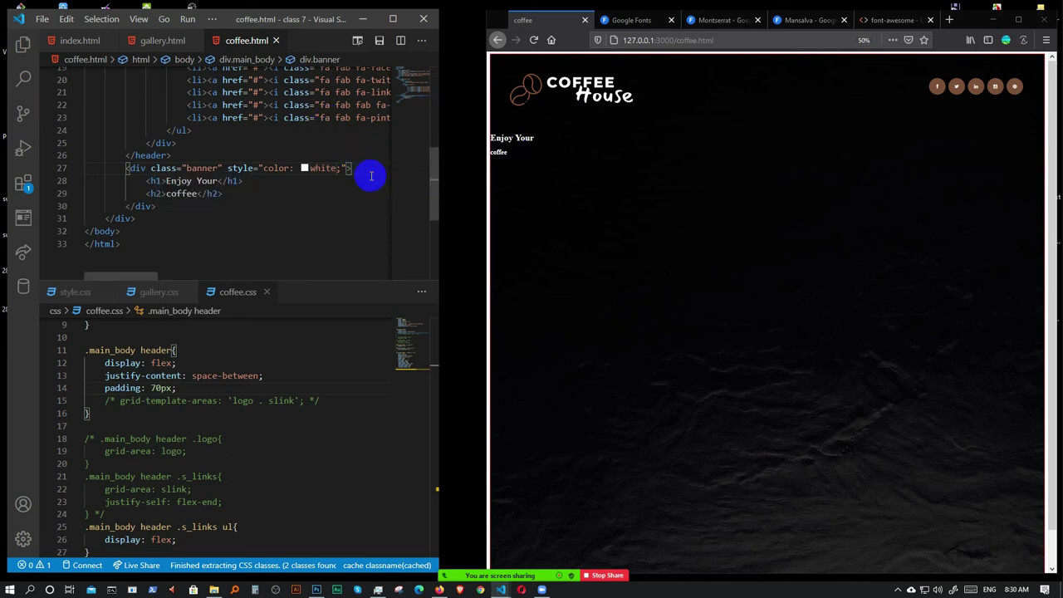
{"action": "left_click", "coordinate": [284, 188]}
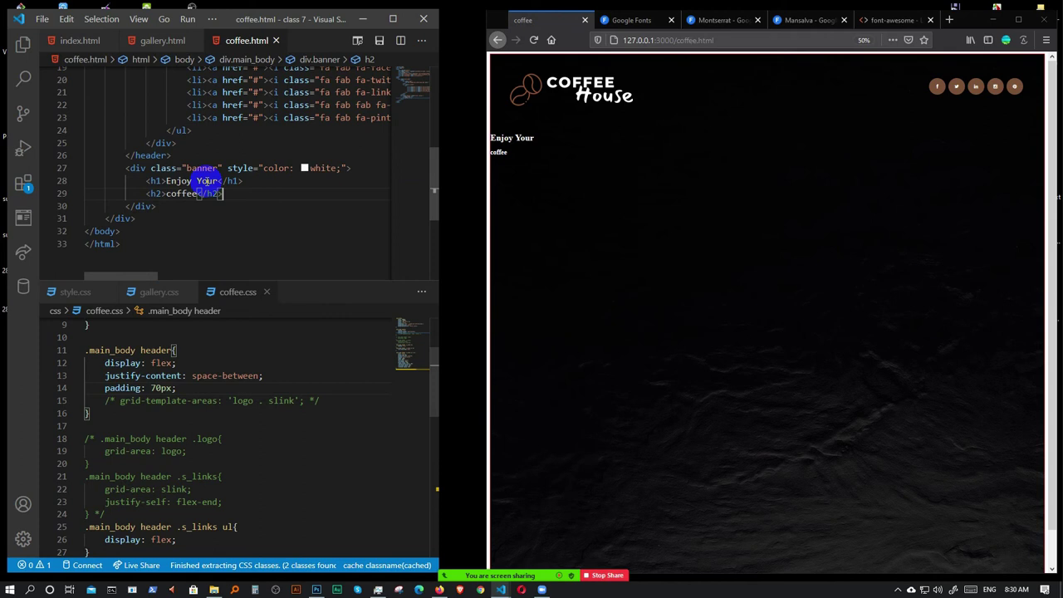
- Comment out the empty ".main_body header .s_links ul li a i" rule at the end of coffee.css
{"action": "scroll", "coordinate": [227, 463], "scroll_direction": "down", "scroll_amount": 10}
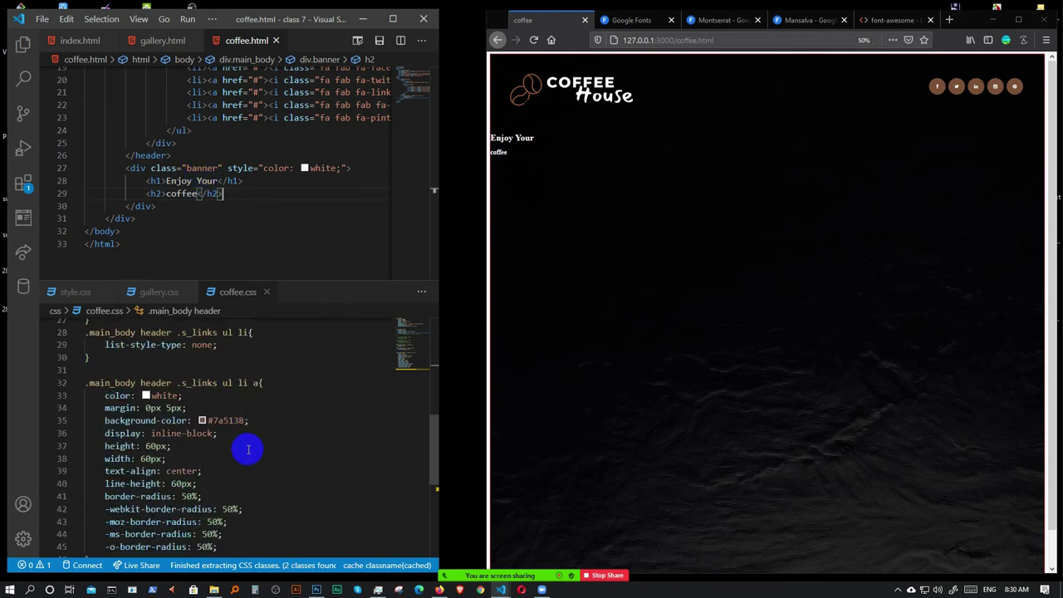
{"action": "left_click", "coordinate": [296, 441]}
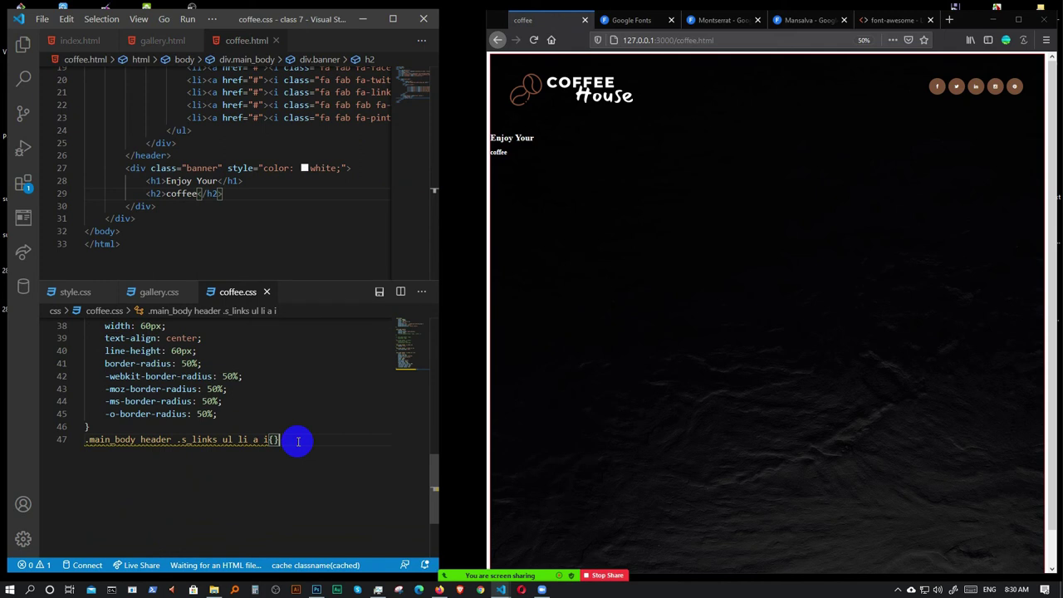
{"action": "scroll", "coordinate": [282, 437], "scroll_direction": "up", "scroll_amount": 8}
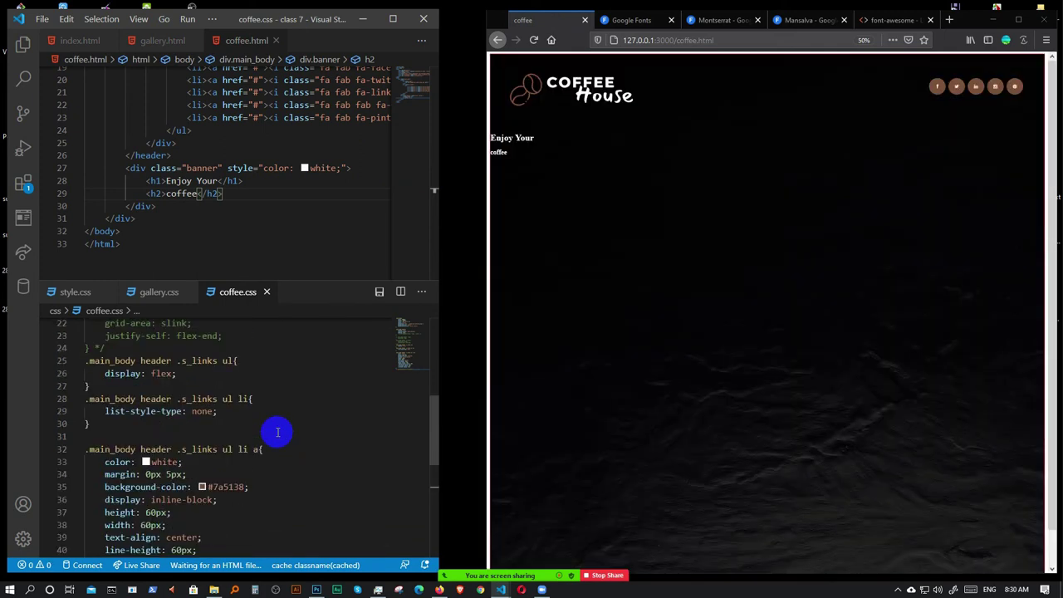
{"action": "scroll", "coordinate": [277, 430], "scroll_direction": "up", "scroll_amount": 2}
{"action": "scroll", "coordinate": [277, 432], "scroll_direction": "down", "scroll_amount": 10}
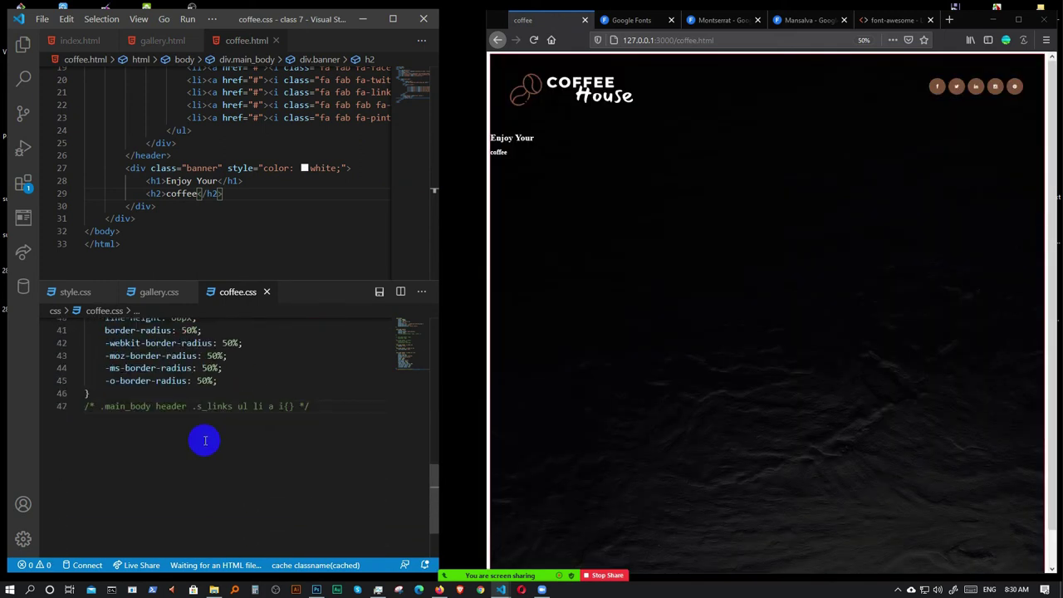
- Add the comments "banner part css start" and "banner part css end" at the end of coffee.css with an empty line between them
{"action": "type", "text": "banner part "}
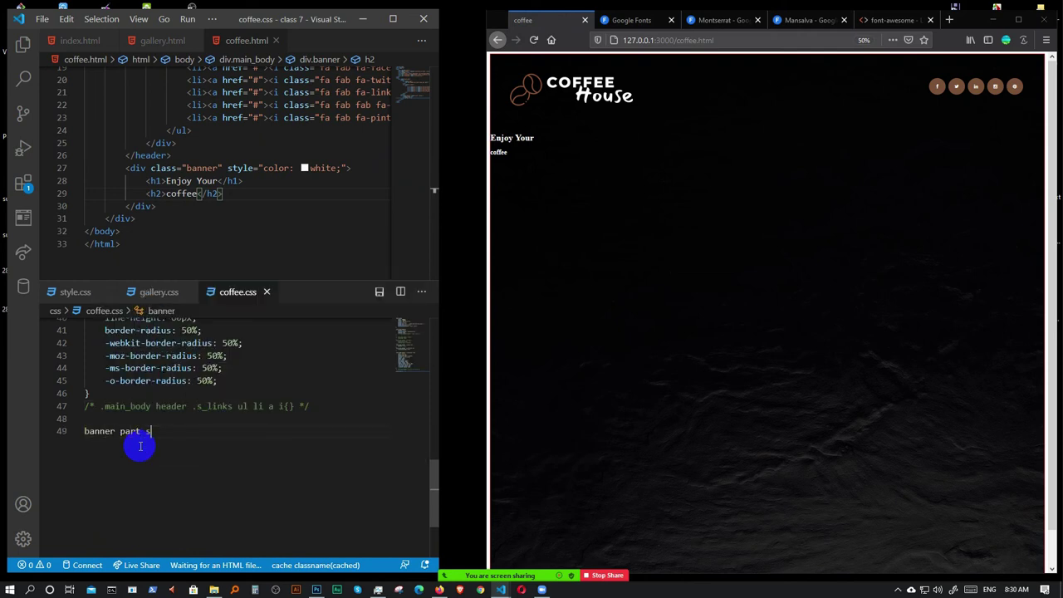
{"action": "type", "text": "css"}
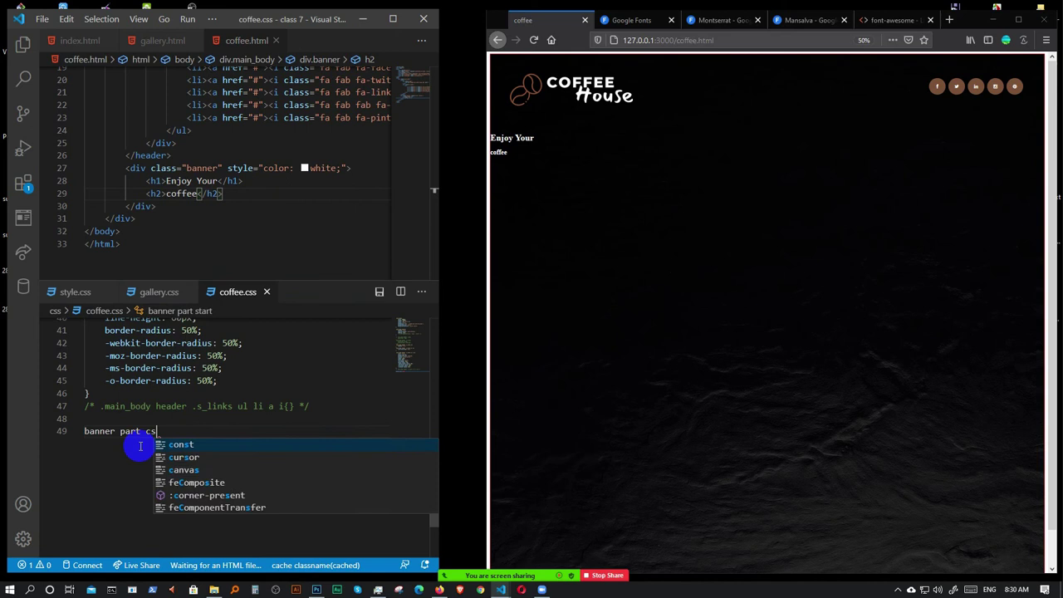
{"action": "key", "text": "ctrl+slash"}
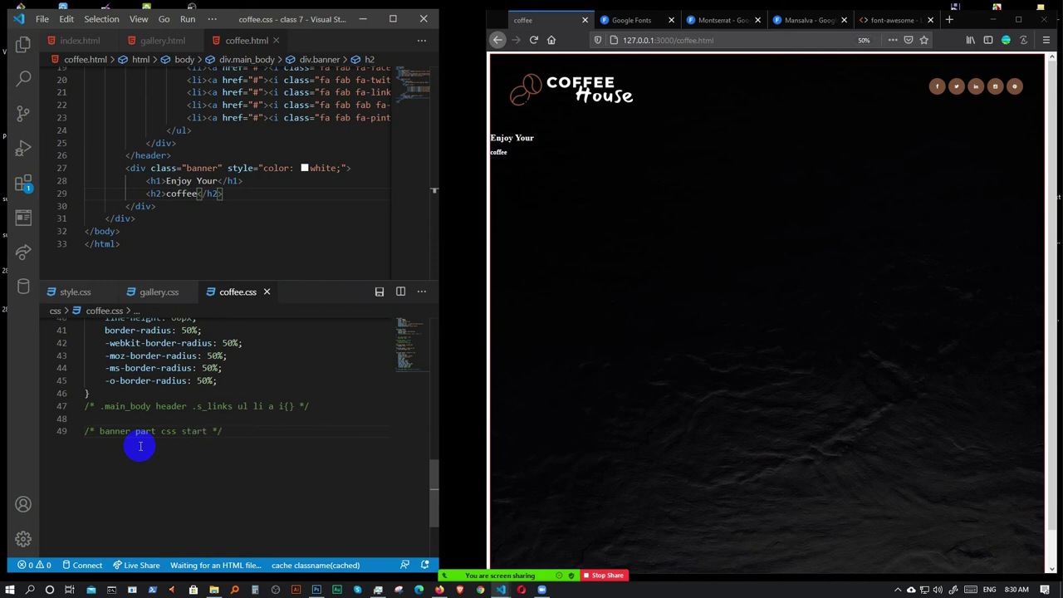
{"action": "key", "text": "shift+alt+Down"}
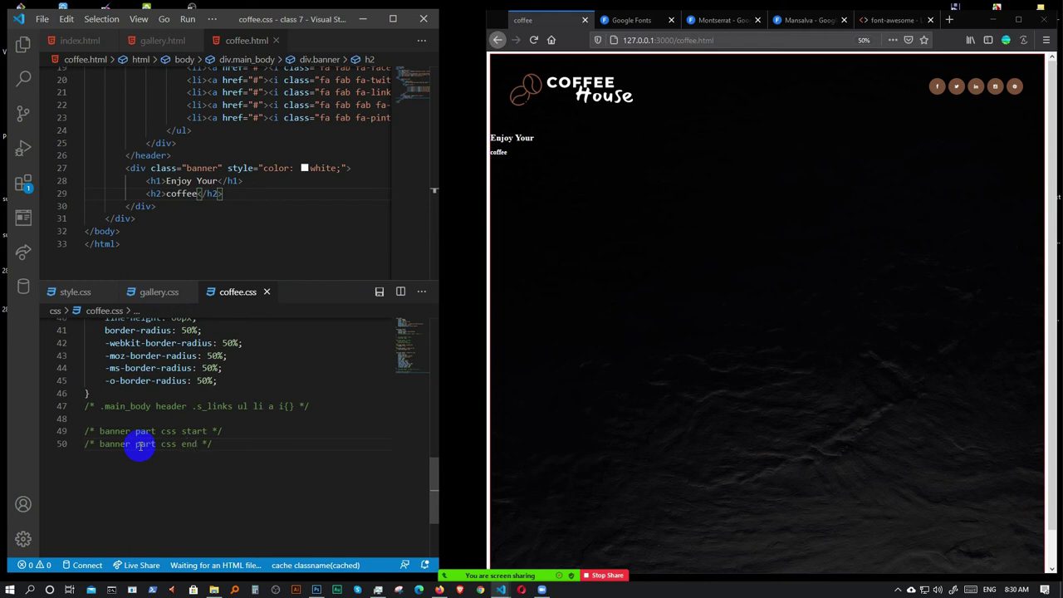
{"action": "left_click", "coordinate": [235, 431]}
{"action": "key", "text": "Return"}
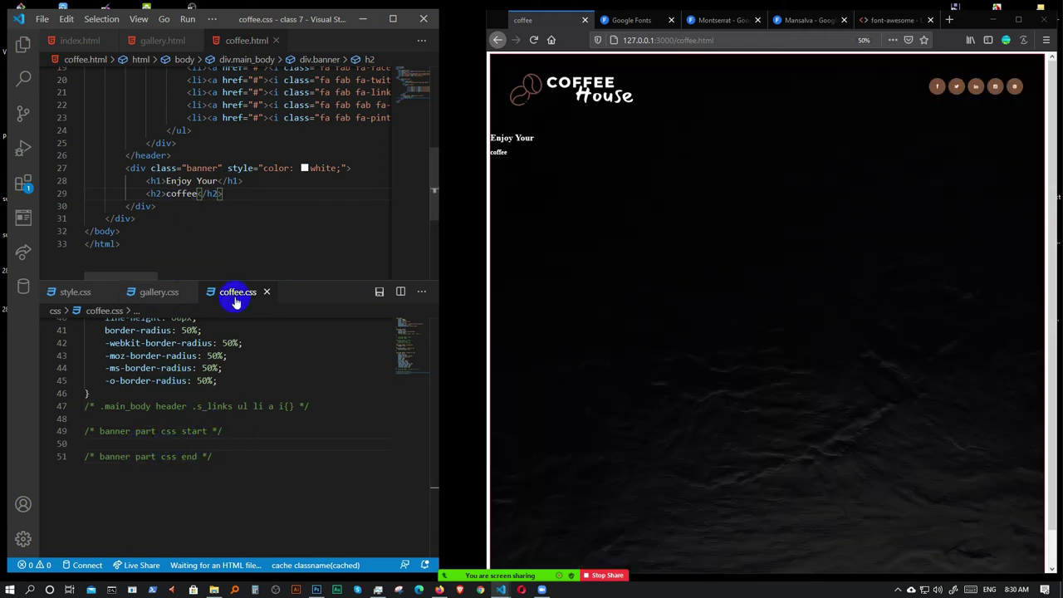
- Add empty rules for .banner, .banner h1 and .banner h2 between the two banner comments in coffee.css
{"action": "type", "text": ".banner{"}
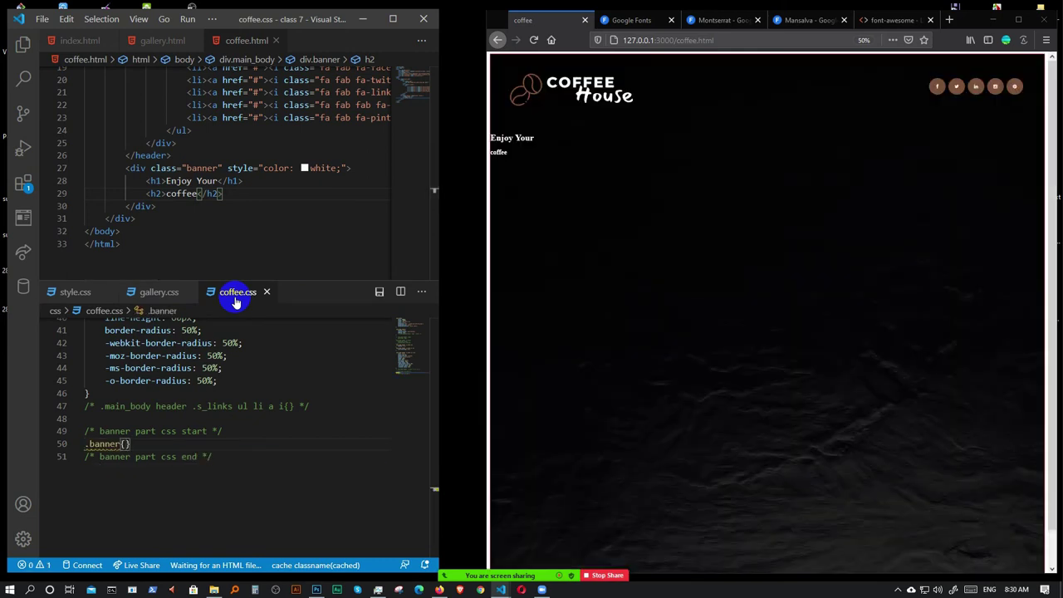
{"action": "key", "text": "shift+alt+Down"}
{"action": "key", "text": "Left"}
{"action": "type", "text": "h1"}
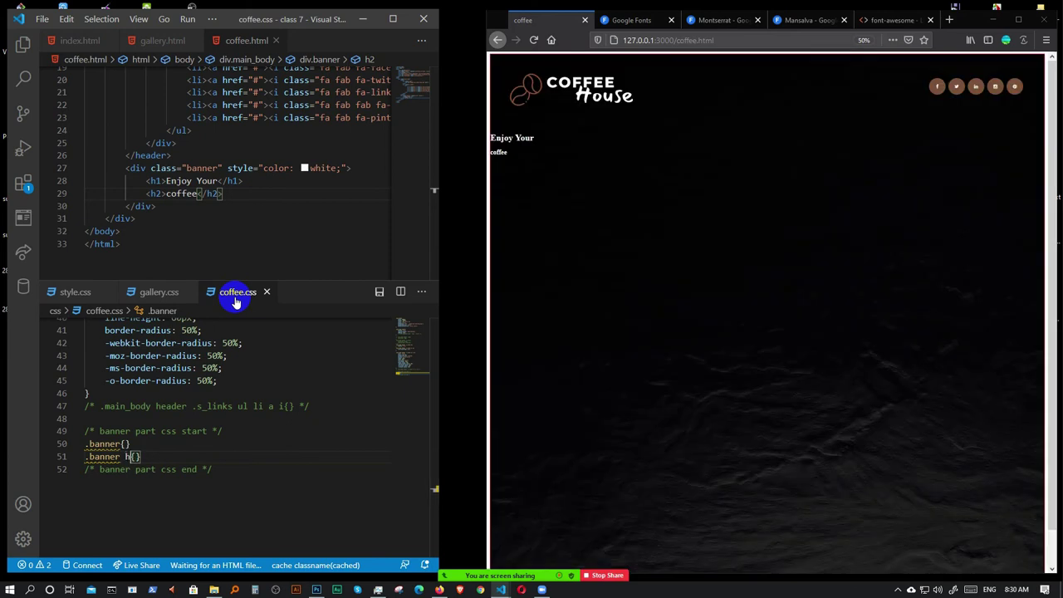
{"action": "key", "text": "shift+alt+Down"}
{"action": "key", "text": "BackSpace"}
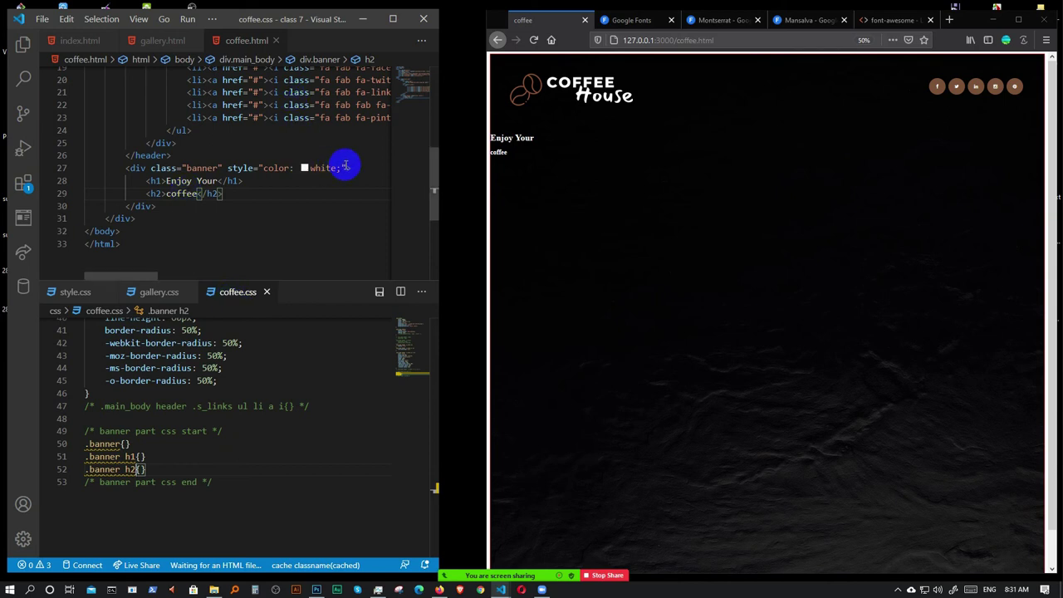
- Remove the inline style from the banner div in coffee.html and put the .banner rule's closing brace on its own line in coffee.css
{"action": "left_click_drag", "start_coordinate": [346, 167], "coordinate": [230, 168]}
{"action": "key", "text": "ctrl+x"}
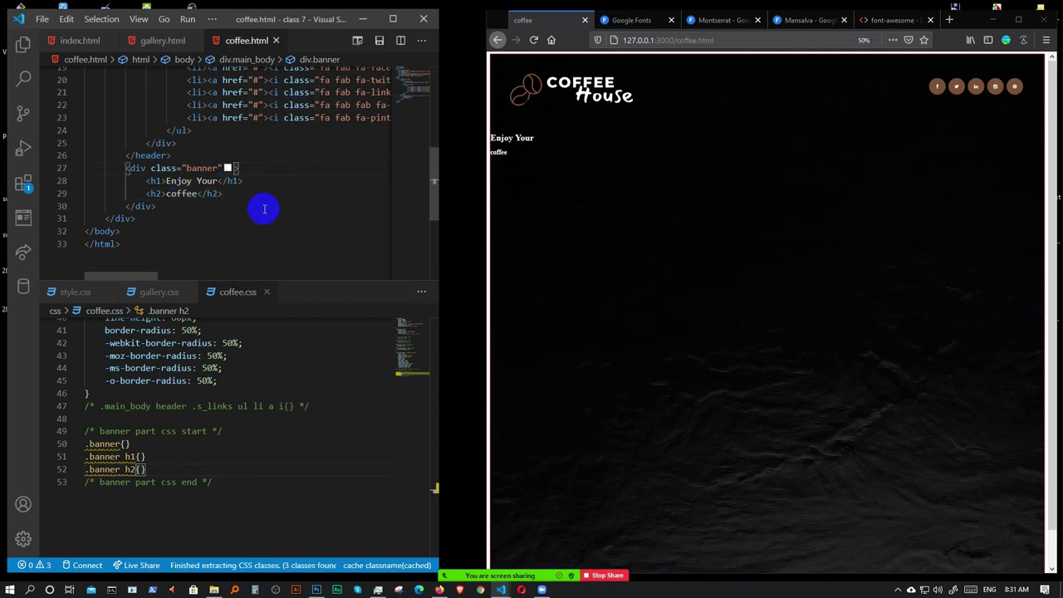
{"action": "left_click", "coordinate": [124, 445]}
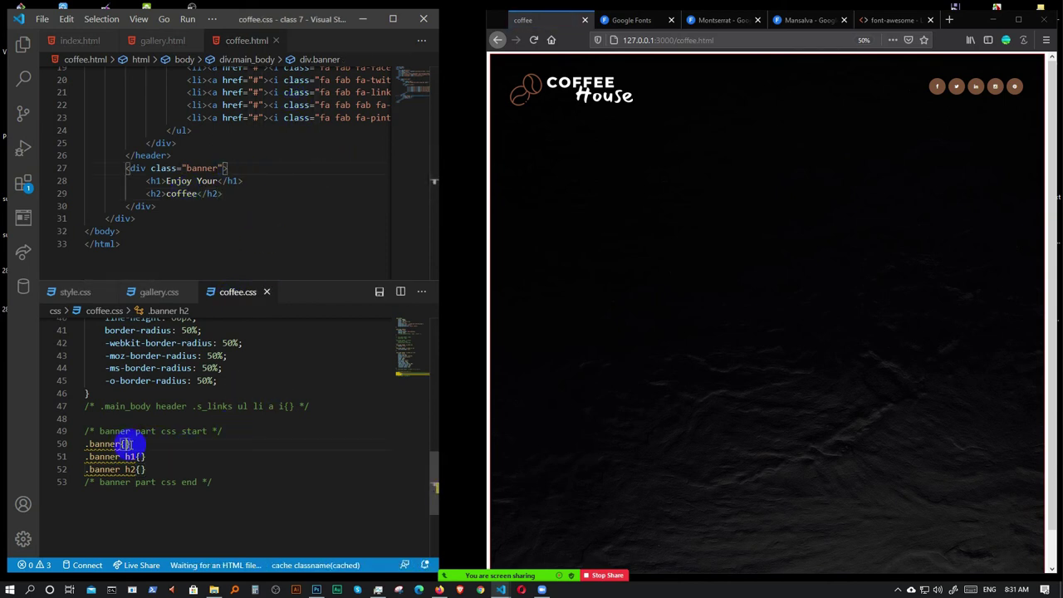
{"action": "key", "text": "Return"}
{"action": "type", "text": "te"}
{"action": "key", "text": "BackSpace"}
{"action": "key", "text": "BackSpace"}
{"action": "key", "text": "BackSpace"}
{"action": "key", "text": "BackSpace"}
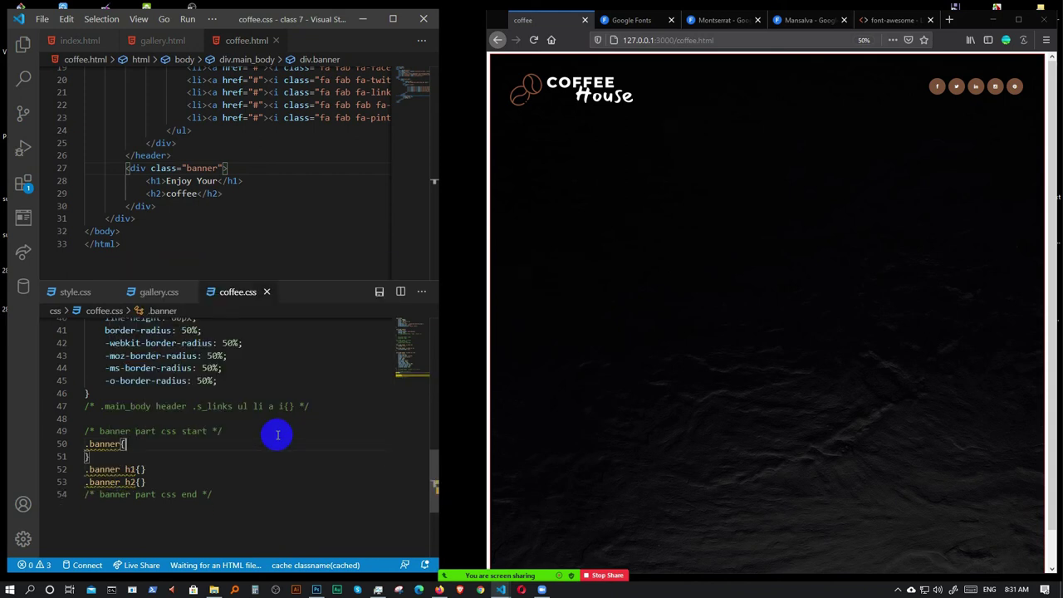
- Set the text color to white in the .banner h1 rule
{"action": "scroll", "coordinate": [212, 406], "scroll_direction": "down", "scroll_amount": 2}
{"action": "left_click", "coordinate": [142, 404]}
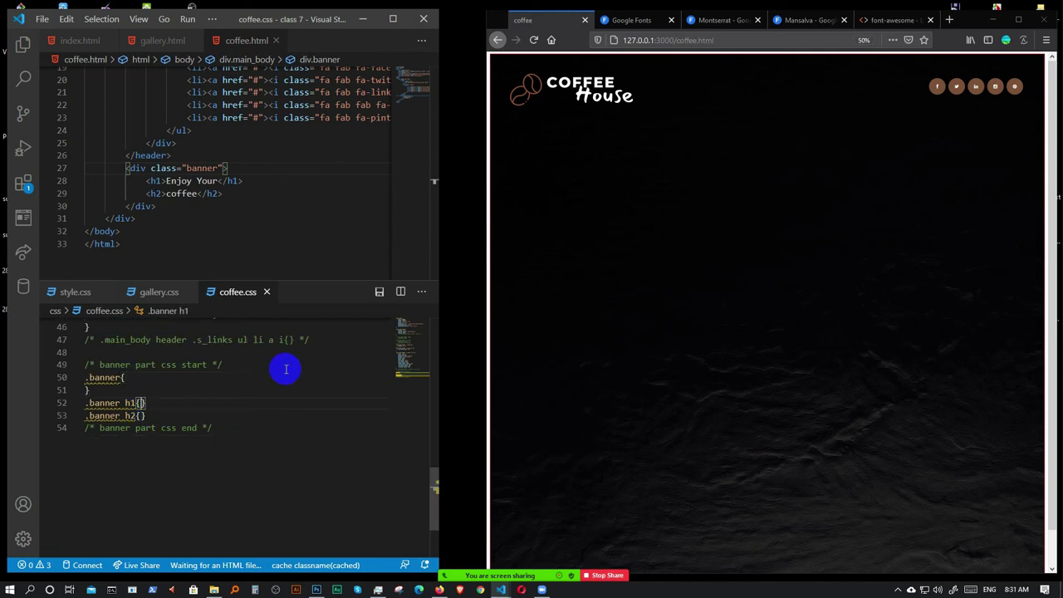
{"action": "key", "text": "Return"}
{"action": "type", "text": "co"}
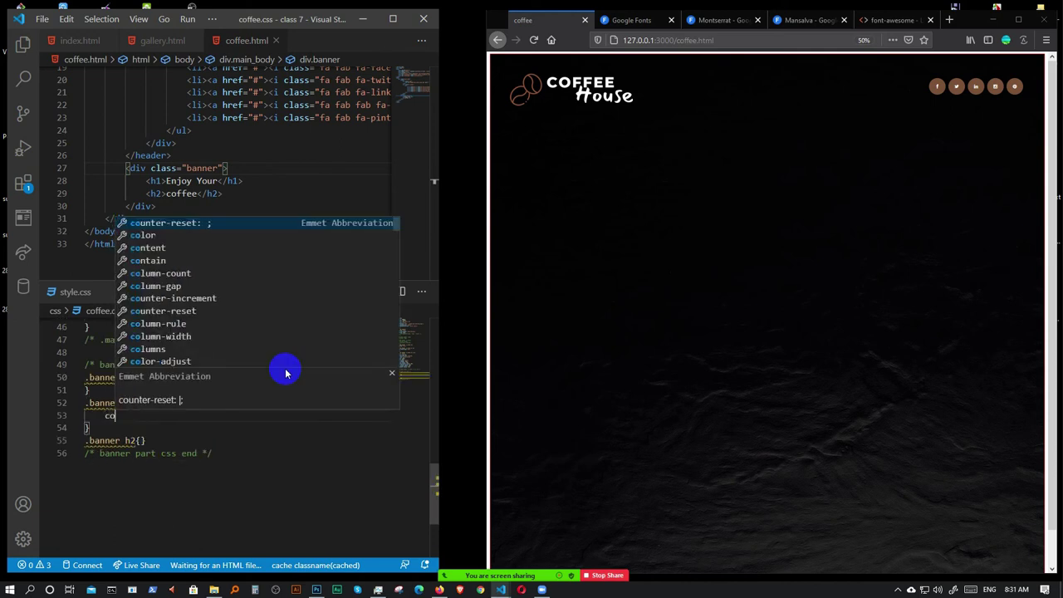
{"action": "key", "text": "Down"}
{"action": "key", "text": "Return"}
{"action": "type", "text": "w;"}
{"action": "key", "text": "Return"}
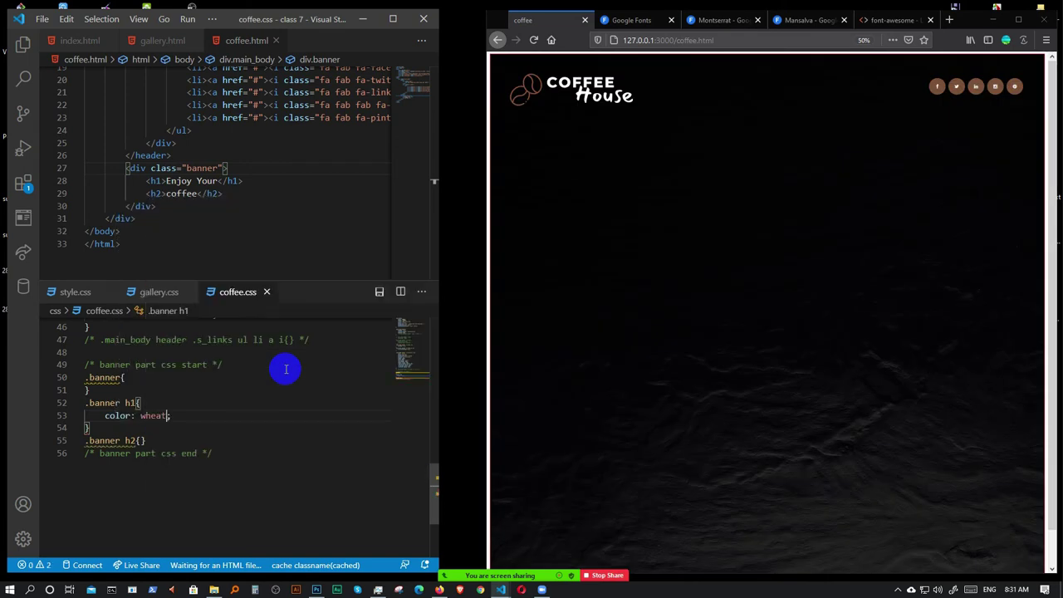
{"action": "type", "text": "te"}
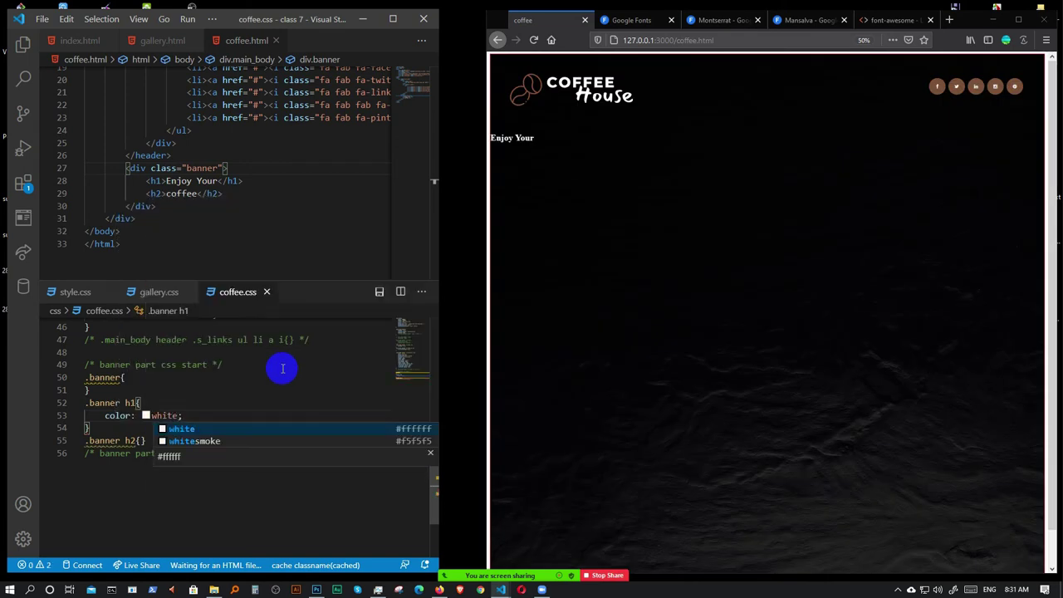
{"action": "left_click", "coordinate": [230, 377]}
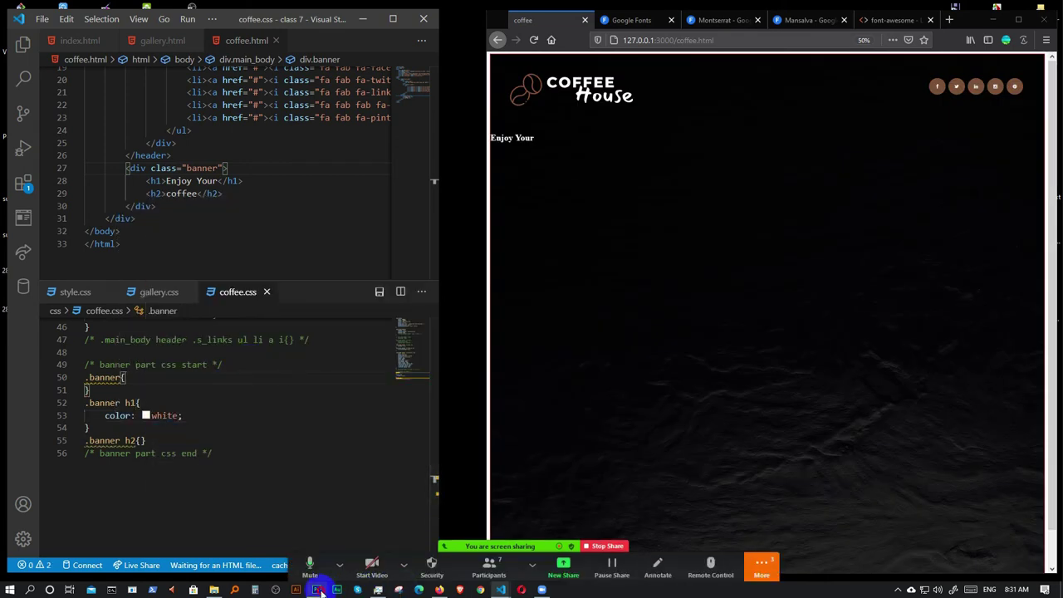
- Check the ENJOY YOUR title's text color code in the Photoshop design, undo the font substitution and clear the marquee selection
{"action": "left_click", "coordinate": [316, 590]}
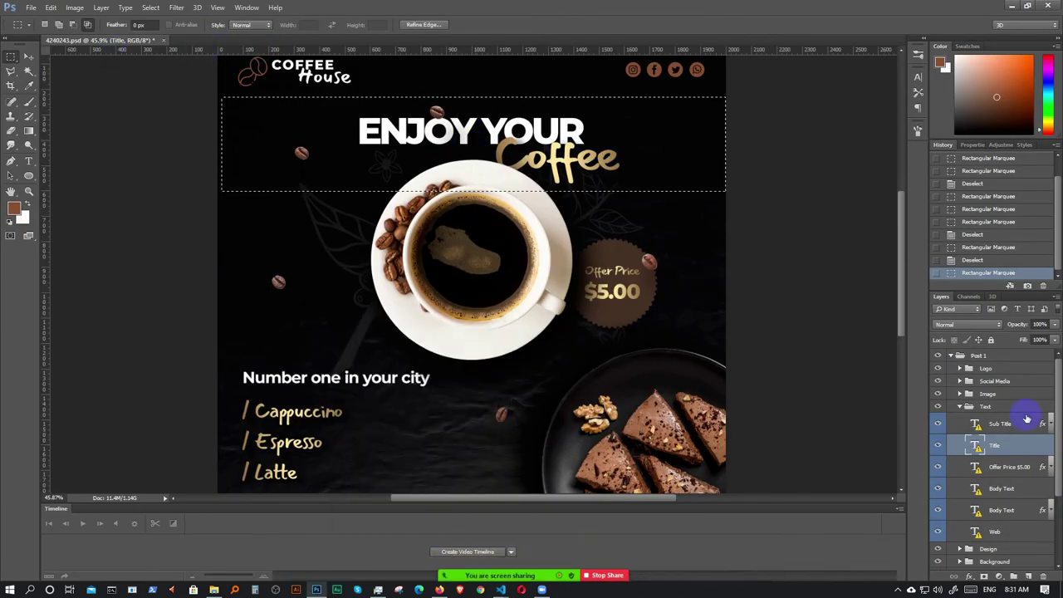
{"action": "left_click", "coordinate": [28, 162]}
{"action": "left_click", "coordinate": [391, 26]}
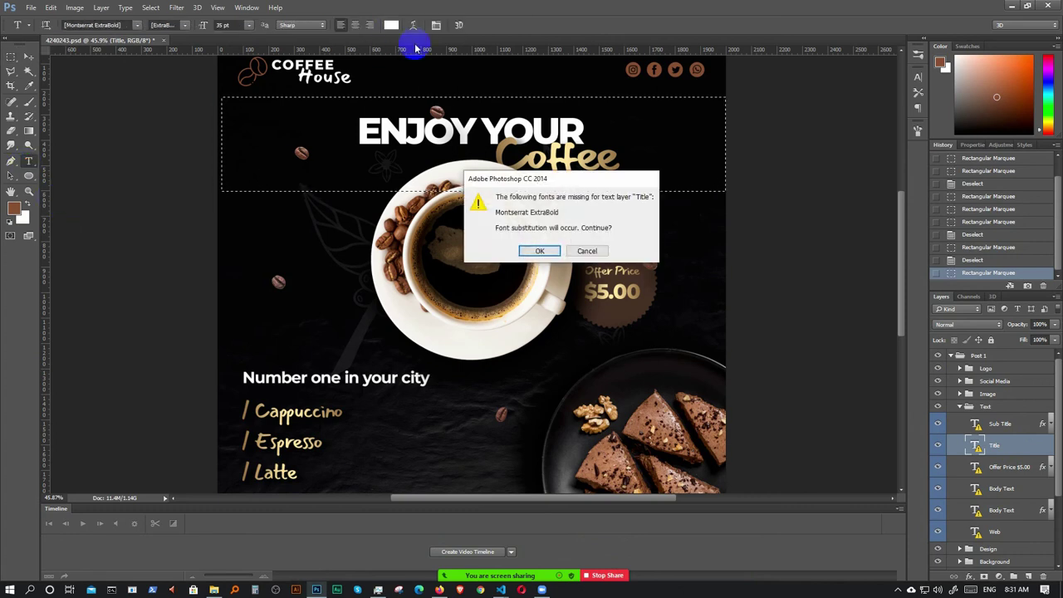
{"action": "left_click", "coordinate": [540, 251]}
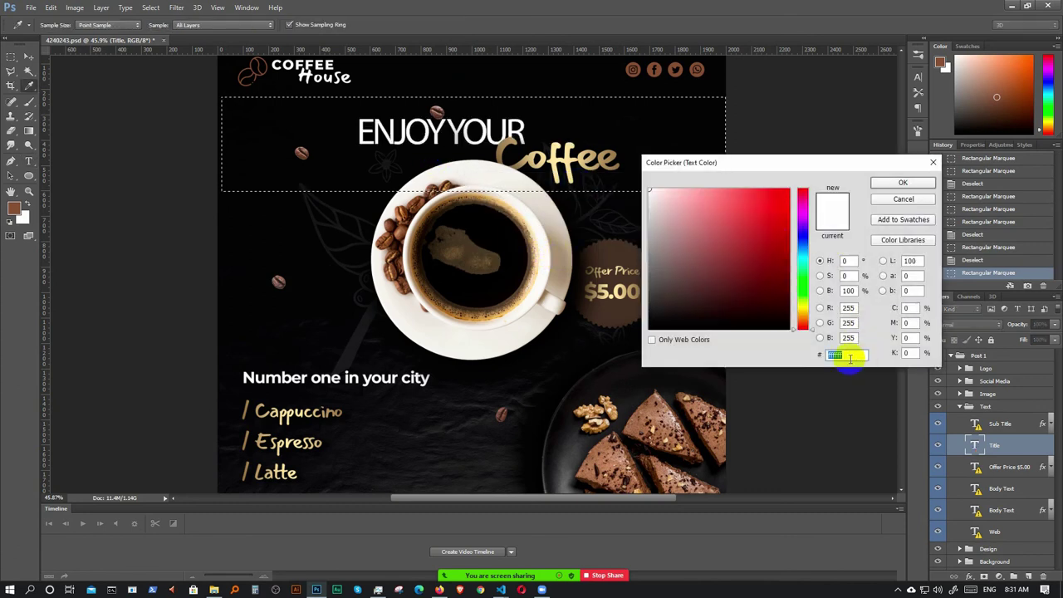
{"action": "left_click", "coordinate": [912, 184]}
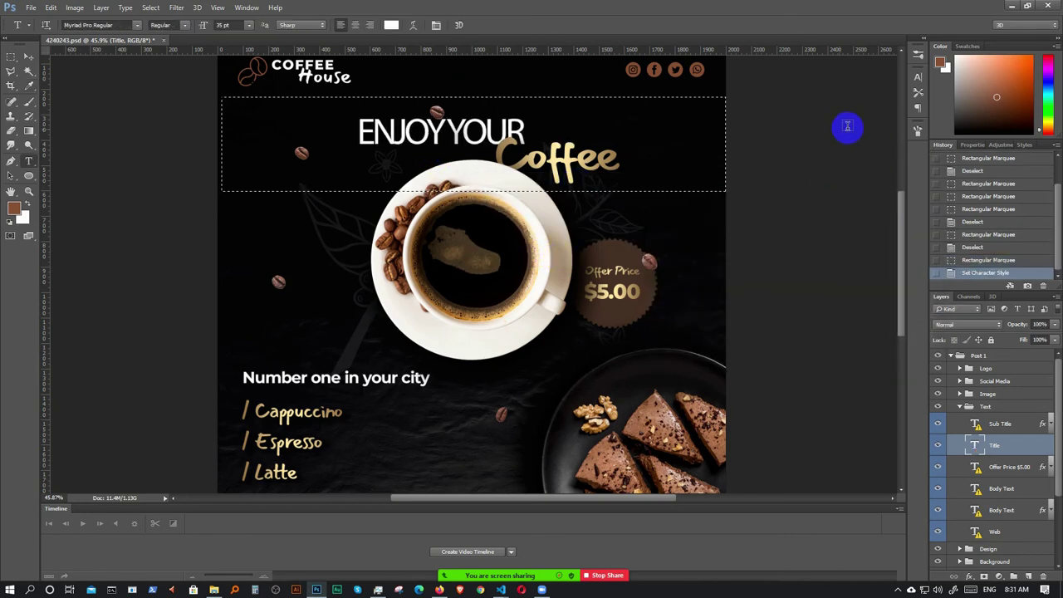
{"action": "key", "text": "ctrl+z"}
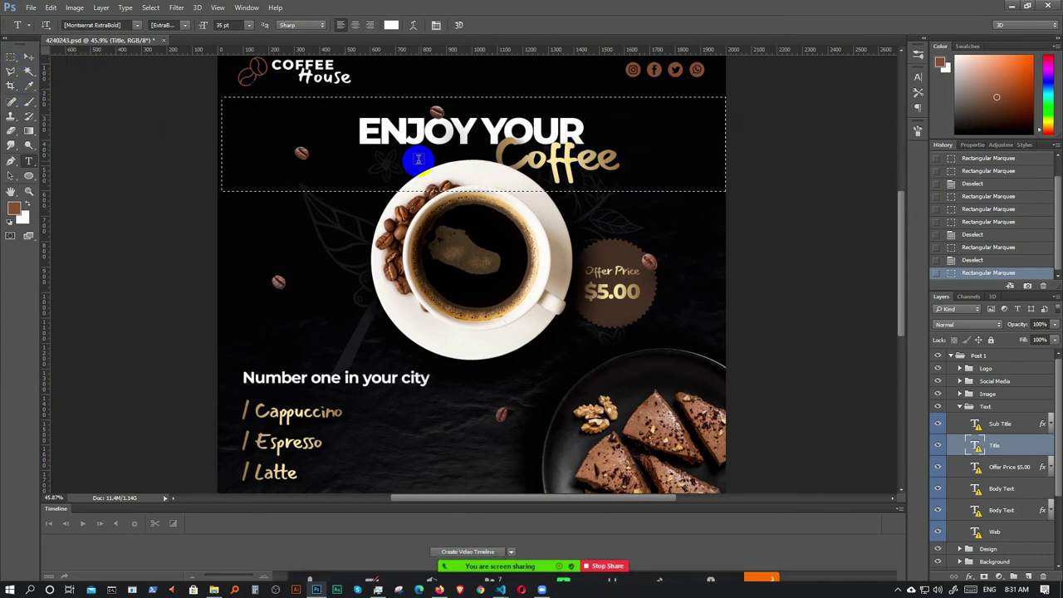
{"action": "key", "text": "ctrl+d"}
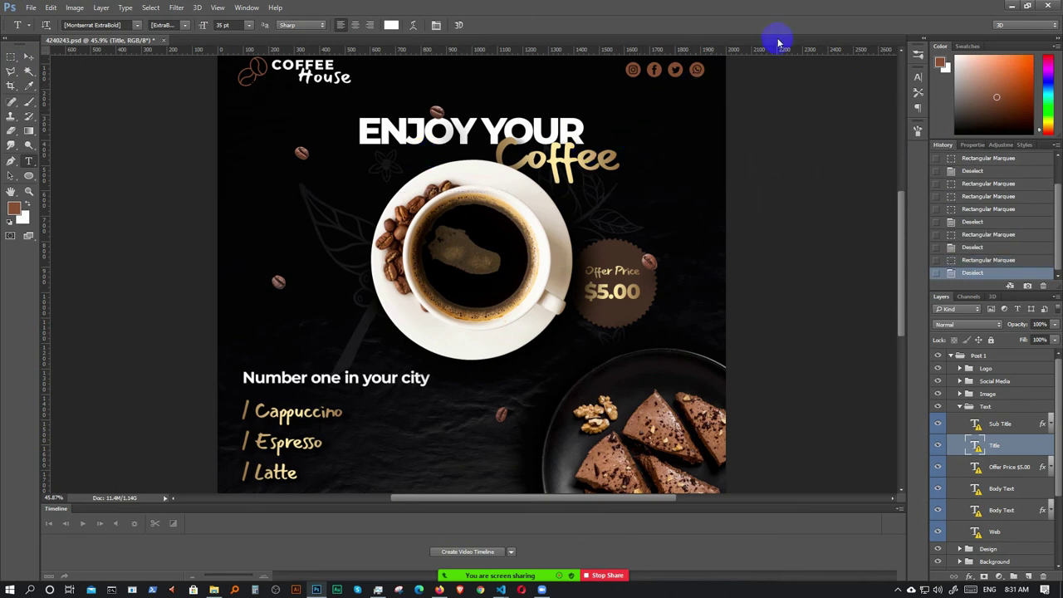
{"action": "left_click", "coordinate": [1011, 6]}
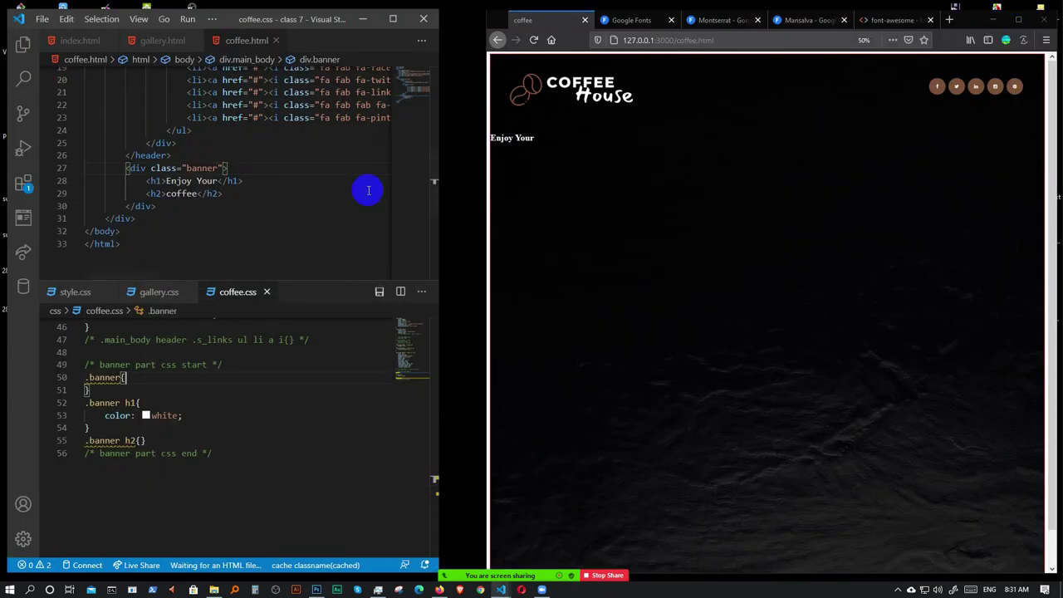
- Change the .banner h1 color value to #ffffff
{"action": "left_click", "coordinate": [178, 416]}
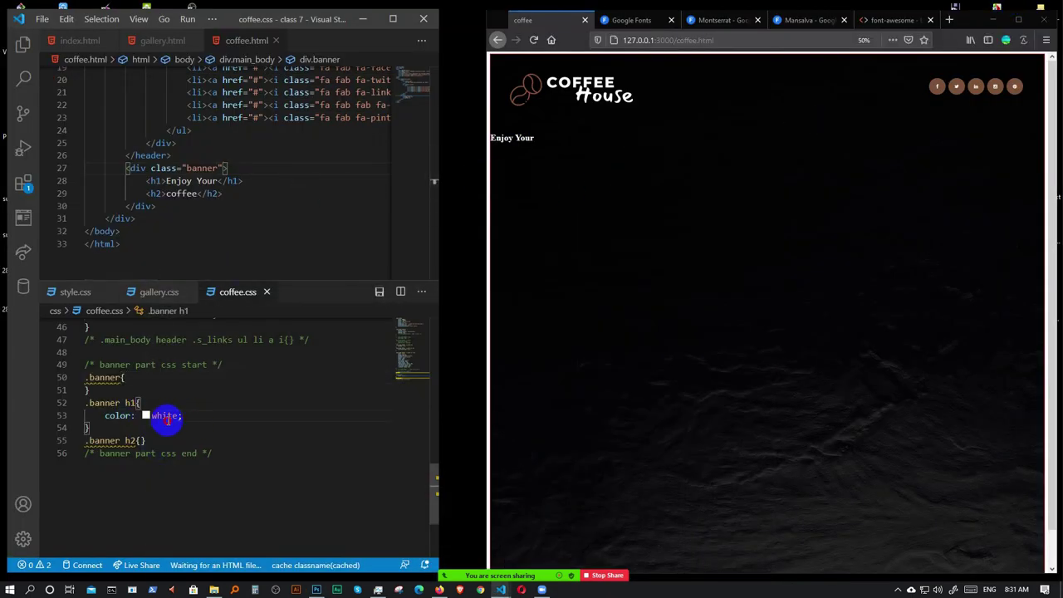
{"action": "key", "text": "BackSpace"}
{"action": "type", "text": "#ffffff"}
- Add the font-family declaration 'Montserrat', sans-serif to the .banner h1 rule, copying it from the Google Fonts page
{"action": "key", "text": "Return"}
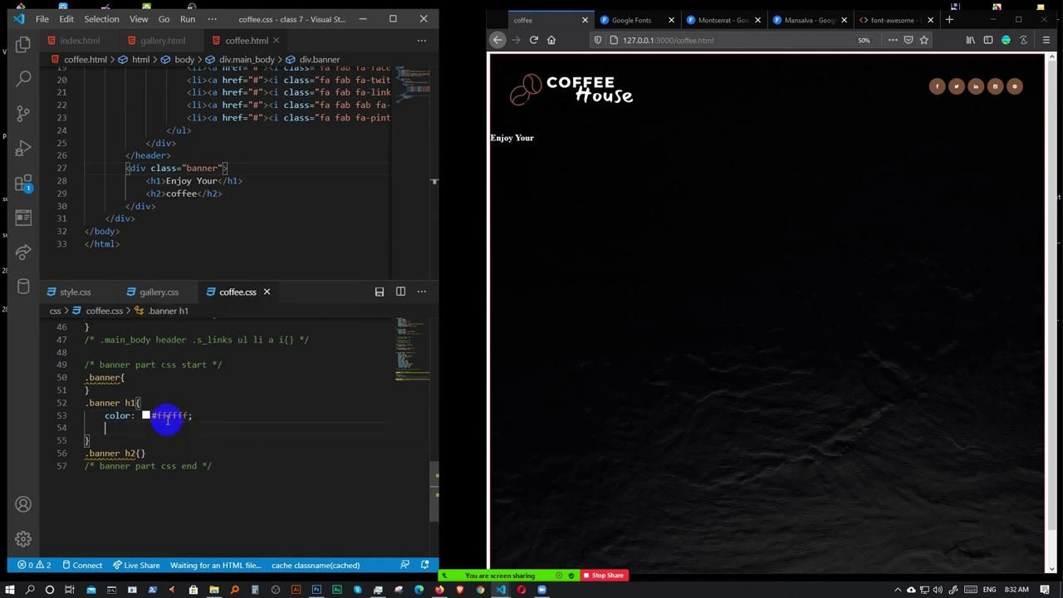
{"action": "type", "text": "ff"}
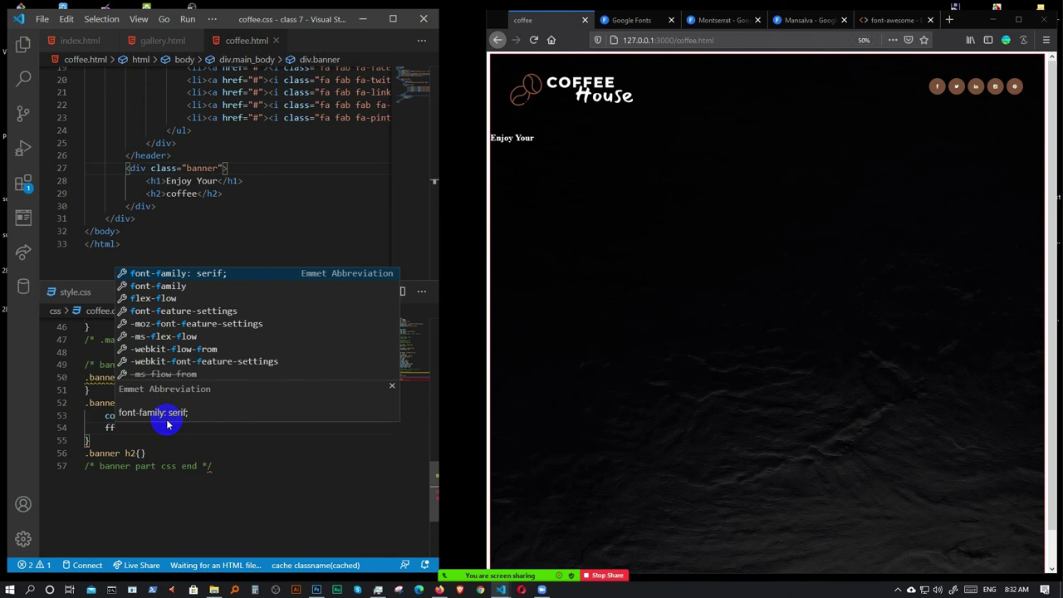
{"action": "key", "text": "Return"}
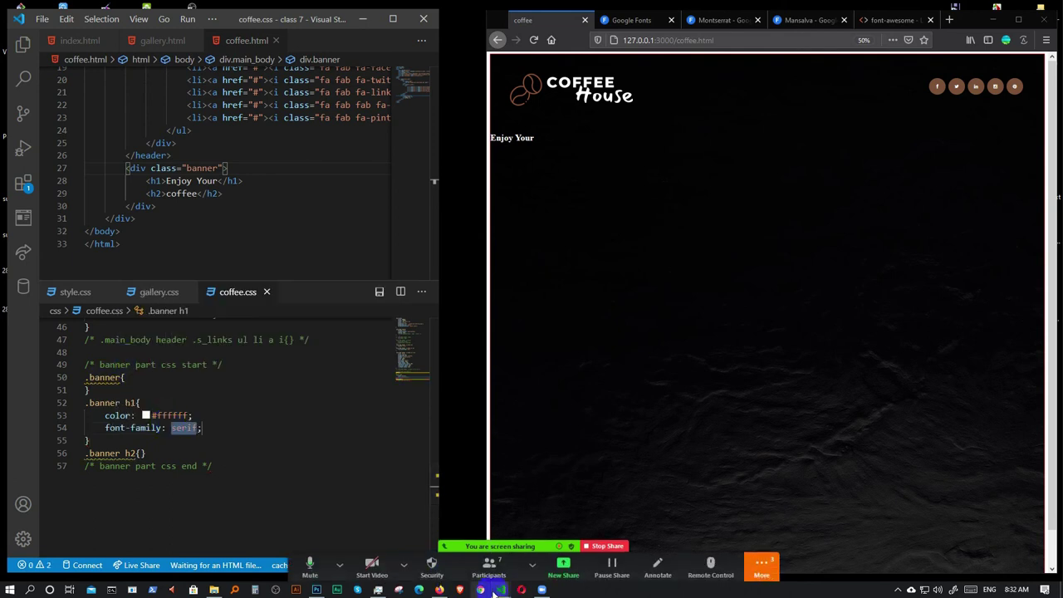
{"action": "left_click", "coordinate": [723, 20]}
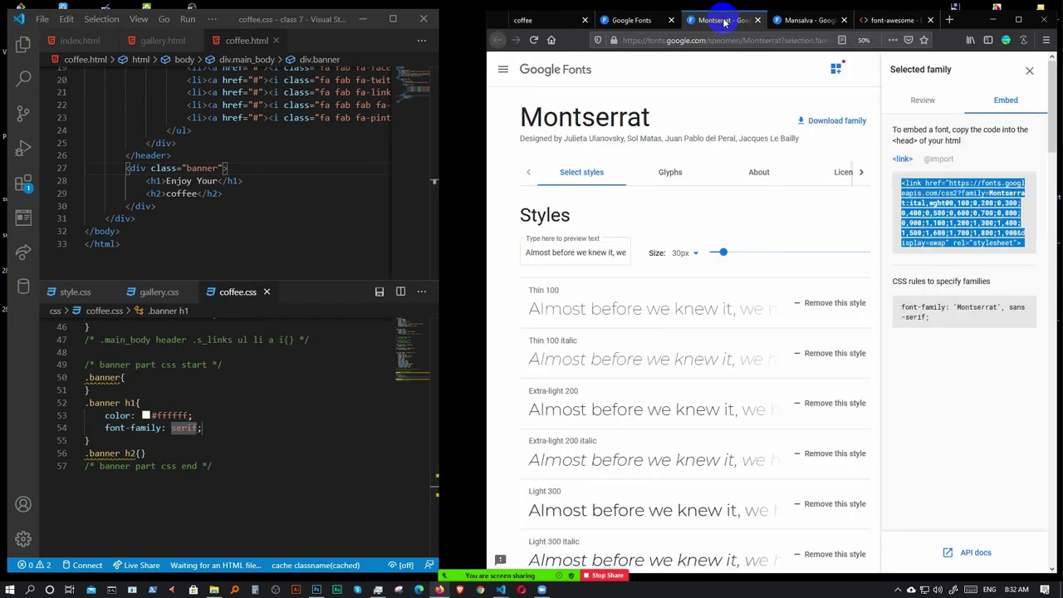
{"action": "left_click", "coordinate": [941, 320]}
{"action": "left_click_drag", "start_coordinate": [941, 320], "coordinate": [905, 307]}
{"action": "key", "text": "ctrl+c"}
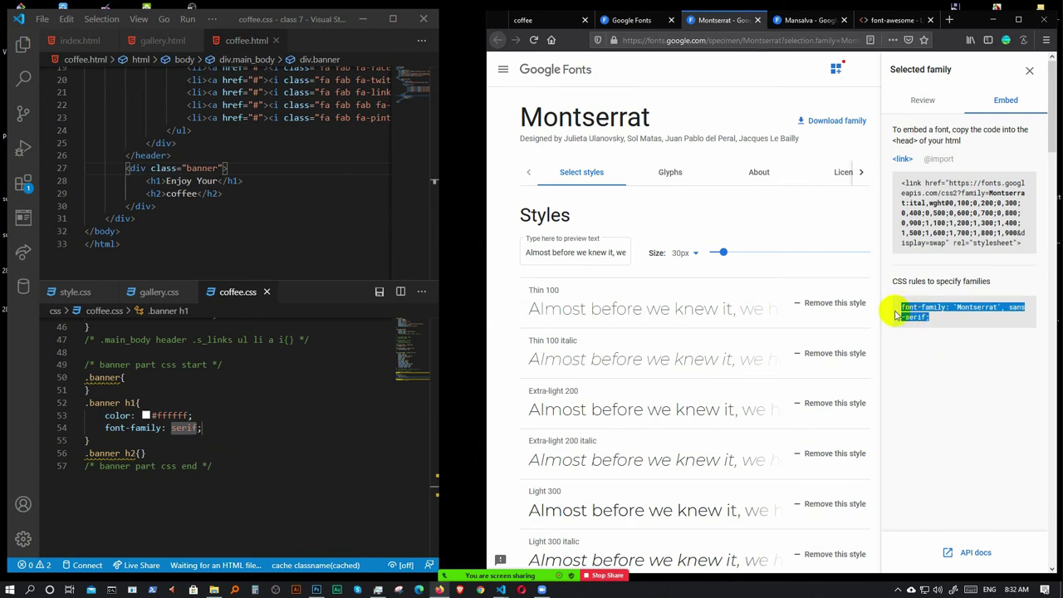
{"action": "left_click", "coordinate": [212, 429]}
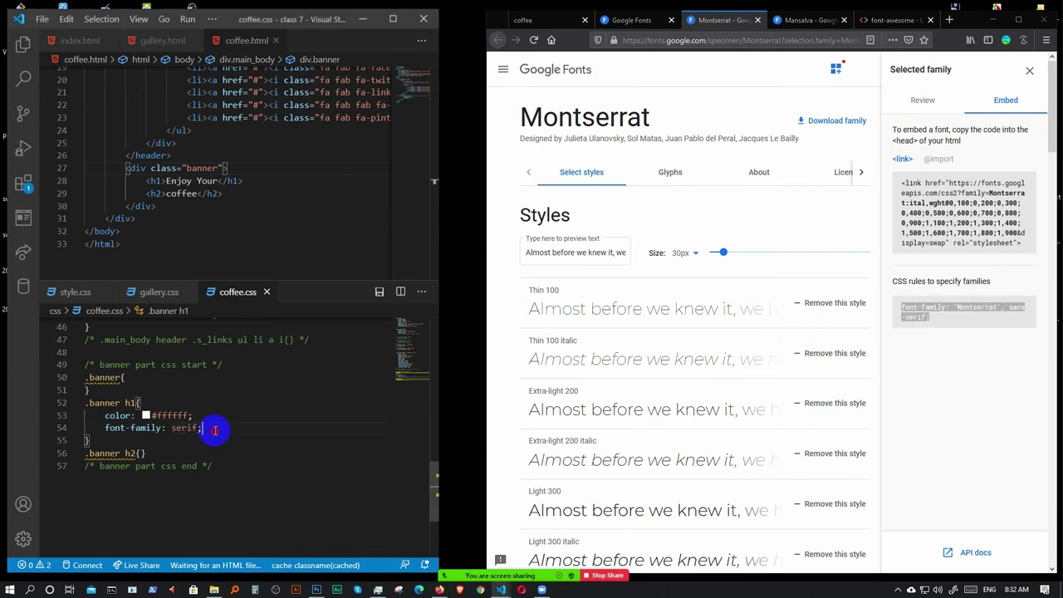
{"action": "left_click_drag", "start_coordinate": [215, 430], "coordinate": [98, 428]}
{"action": "key", "text": "ctrl+v"}
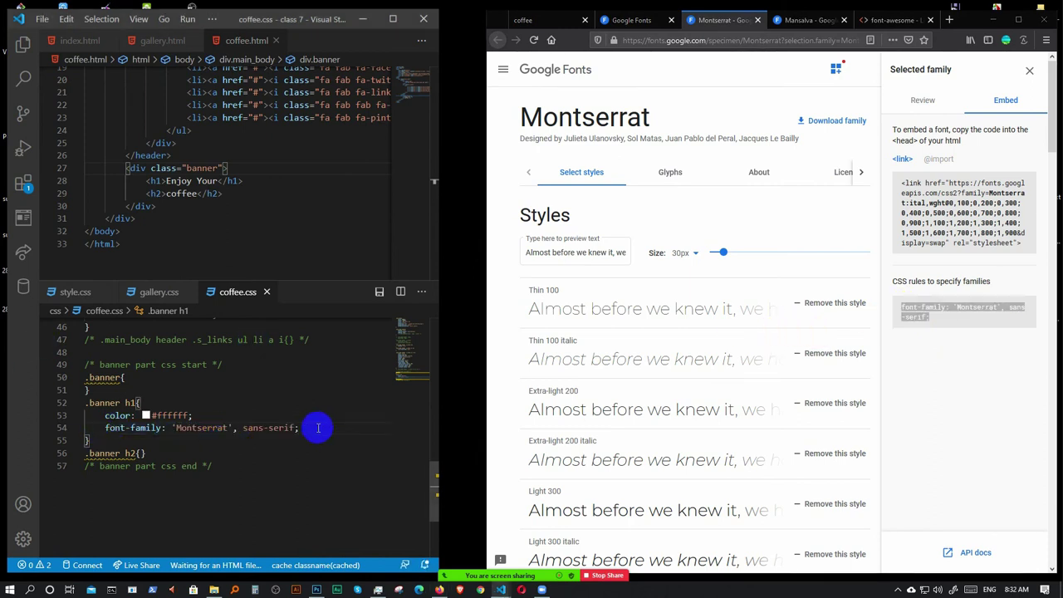
- Set the font-weight to 800 in the .banner h1 rule and view the coffee page in the browser
{"action": "key", "text": "Return"}
{"action": "type", "text": "fow"}
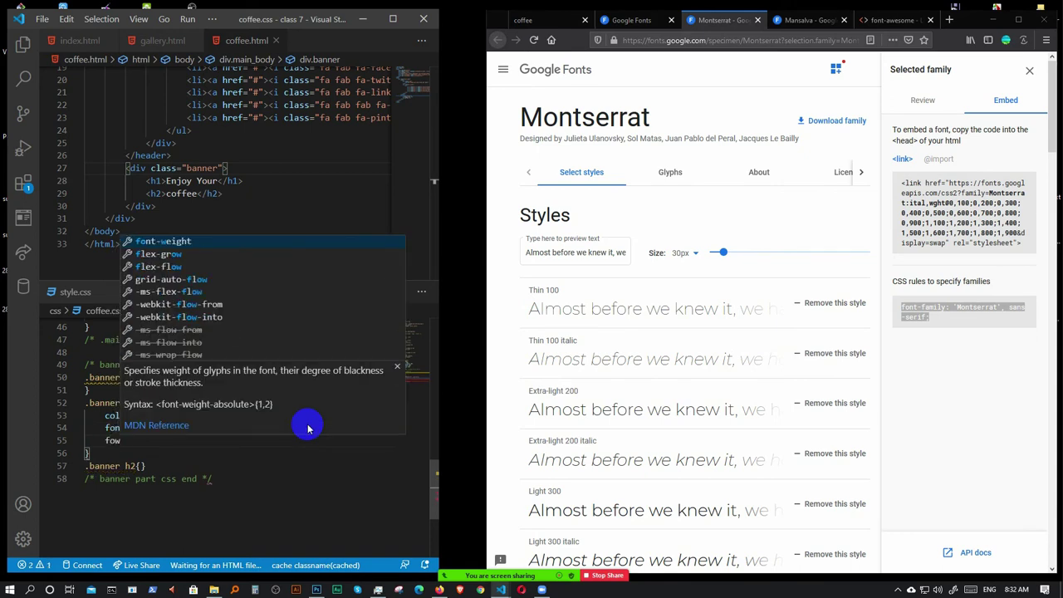
{"action": "key", "text": "Return"}
{"action": "type", "text": "800;"}
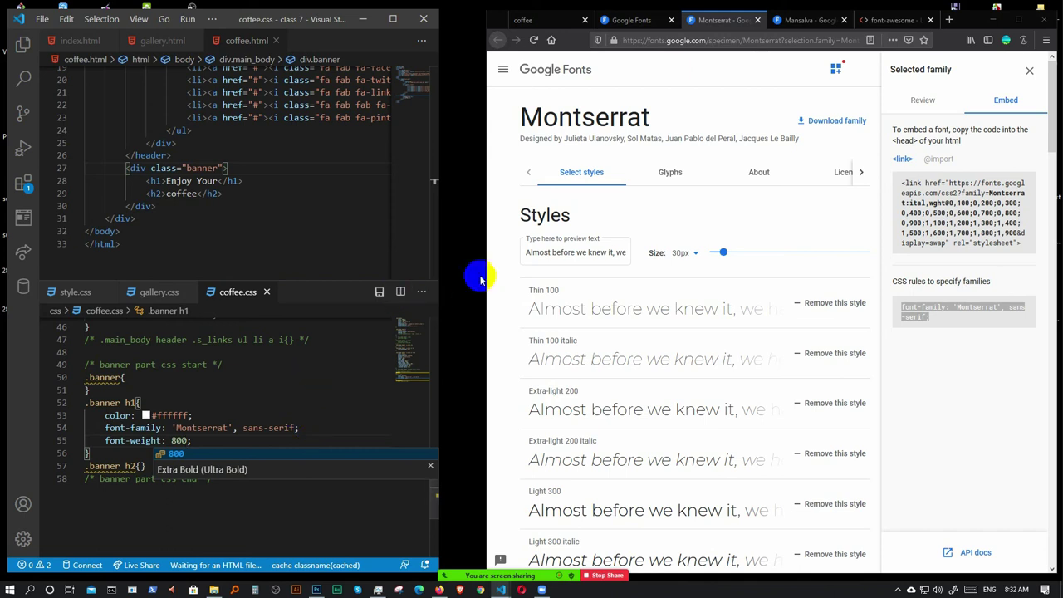
{"action": "left_click", "coordinate": [540, 20]}
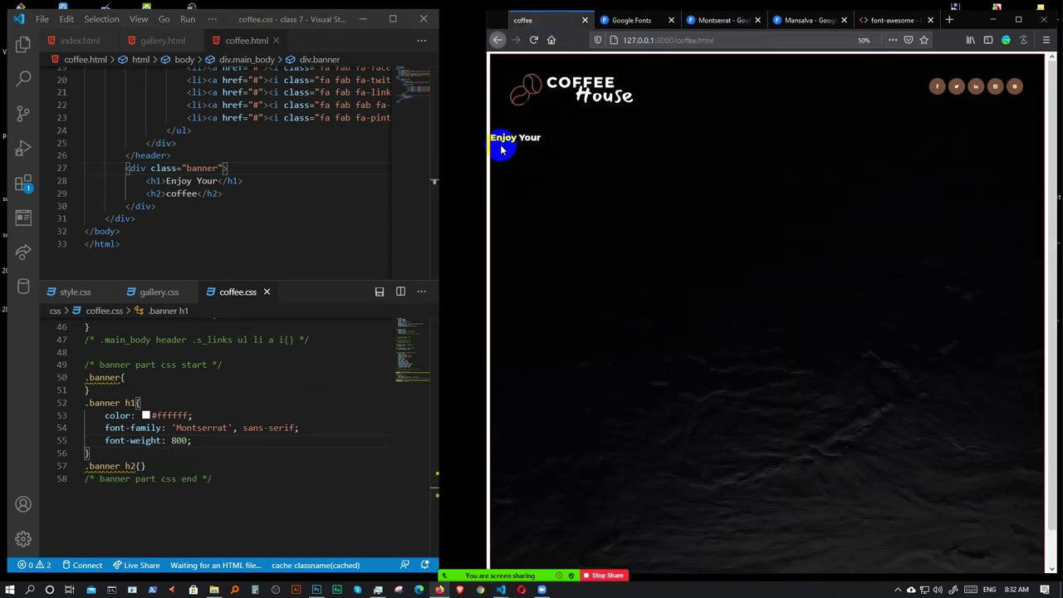
- Add a text-transform of uppercase to the .banner h1 rule
{"action": "left_click", "coordinate": [224, 441]}
{"action": "key", "text": "Return"}
{"action": "type", "text": "tt"}
{"action": "key", "text": "Down"}
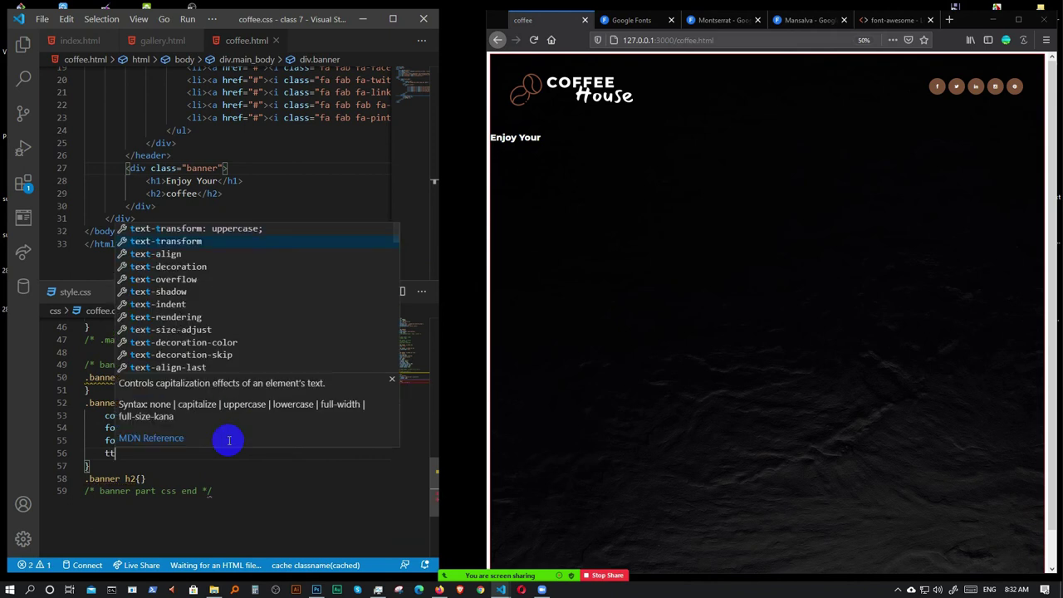
{"action": "key", "text": "Return"}
{"action": "type", "text": "u"}
{"action": "key", "text": "Return"}
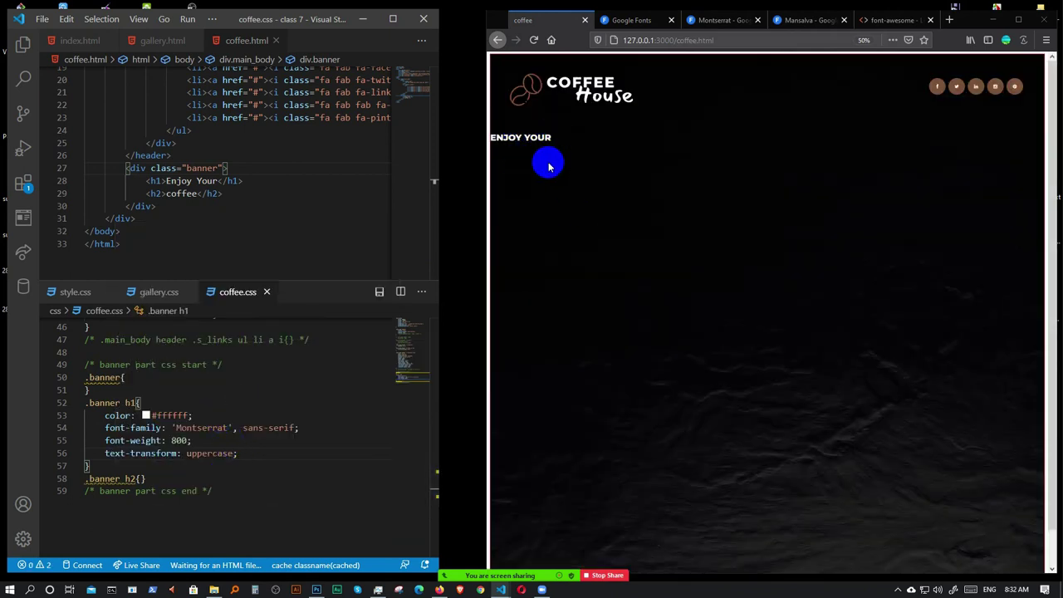
- Check the title's font size in the Photoshop design and add a font-size of 35pt to the .banner h1 rule
{"action": "left_click", "coordinate": [317, 590]}
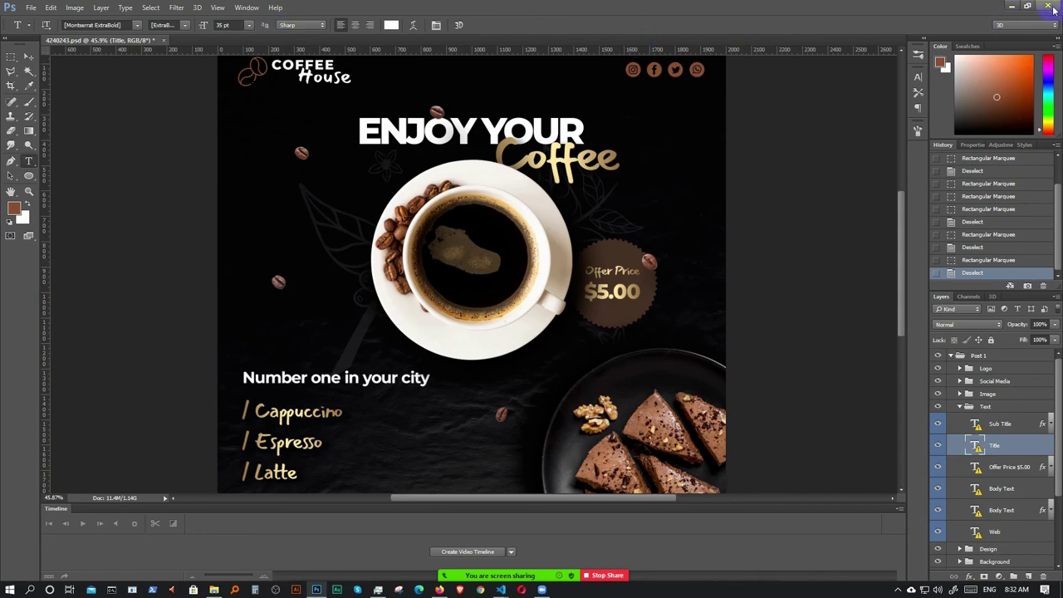
{"action": "left_click", "coordinate": [1010, 7]}
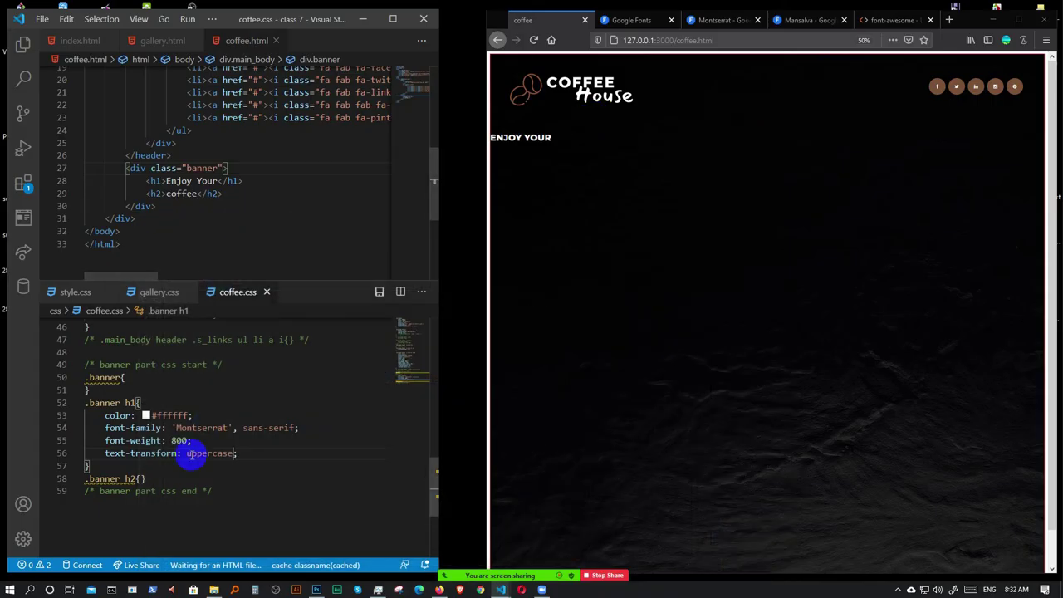
{"action": "key", "text": "Return"}
{"action": "type", "text": "fs"}
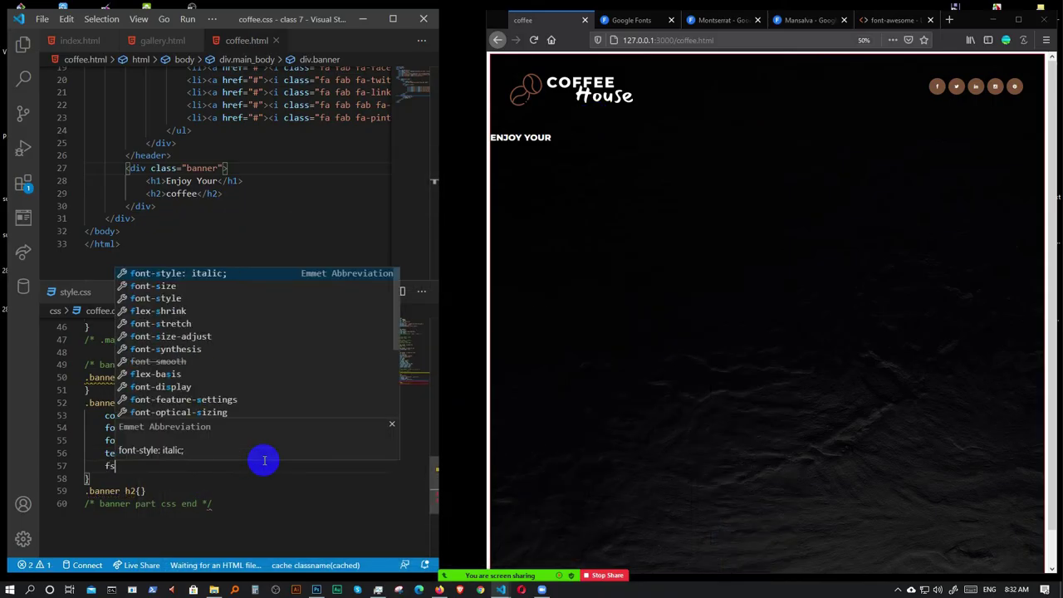
{"action": "key", "text": "Down"}
{"action": "key", "text": "Return"}
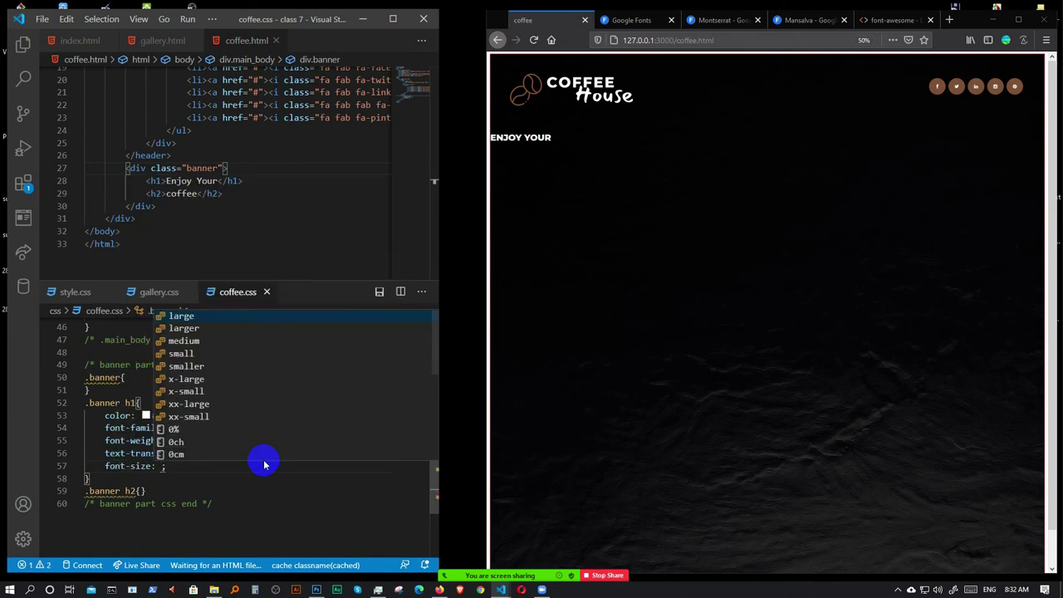
{"action": "type", "text": "35pt"}
{"action": "key", "text": "ctrl+f"}
{"action": "key", "text": "BackSpace"}
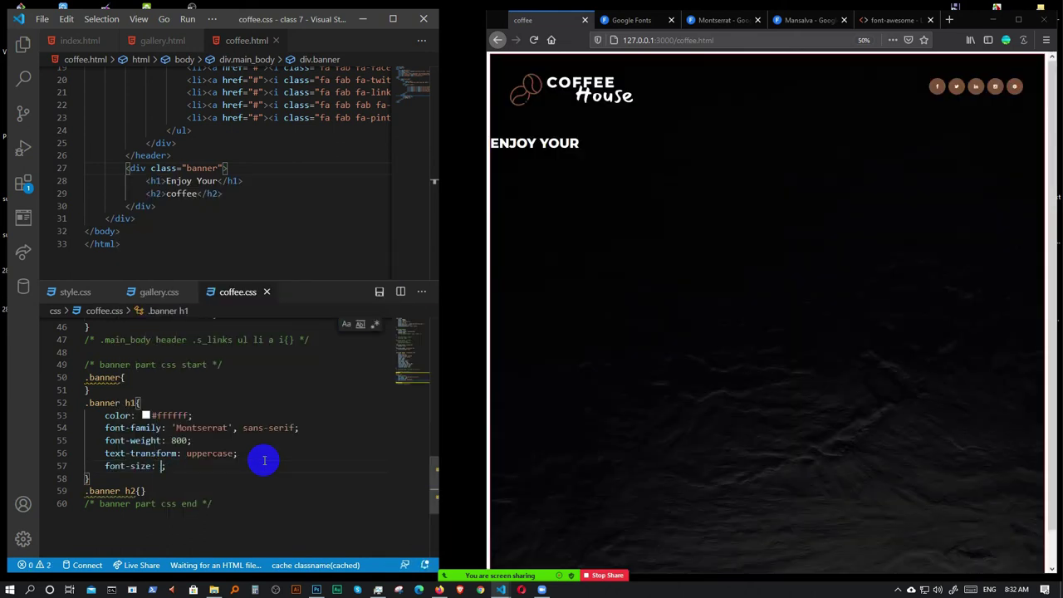
{"action": "type", "text": "35px"}
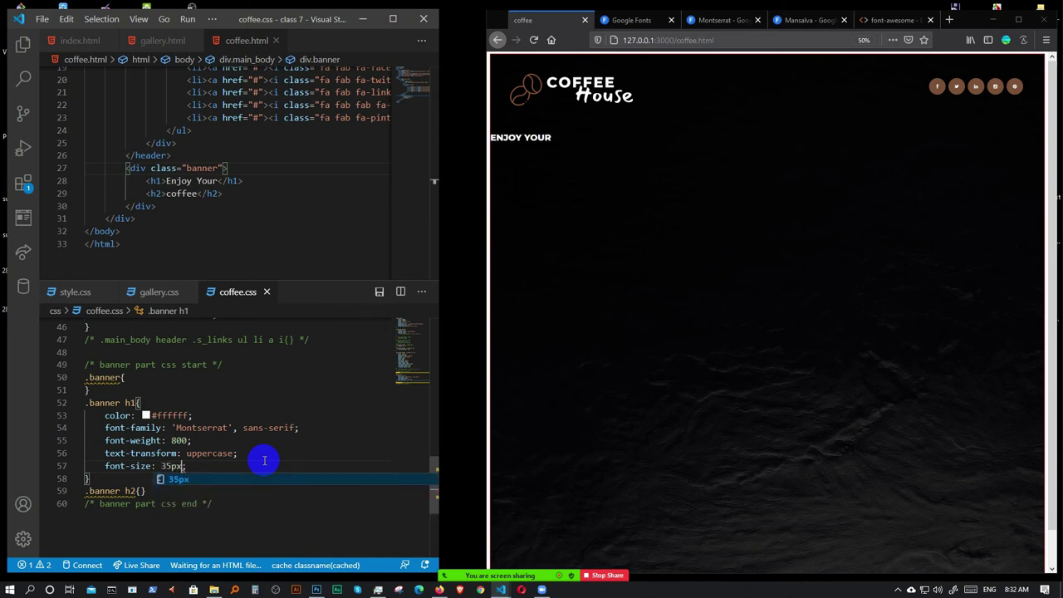
{"action": "key", "text": "BackSpace"}
{"action": "key", "text": "BackSpace"}
{"action": "type", "text": "pt"}
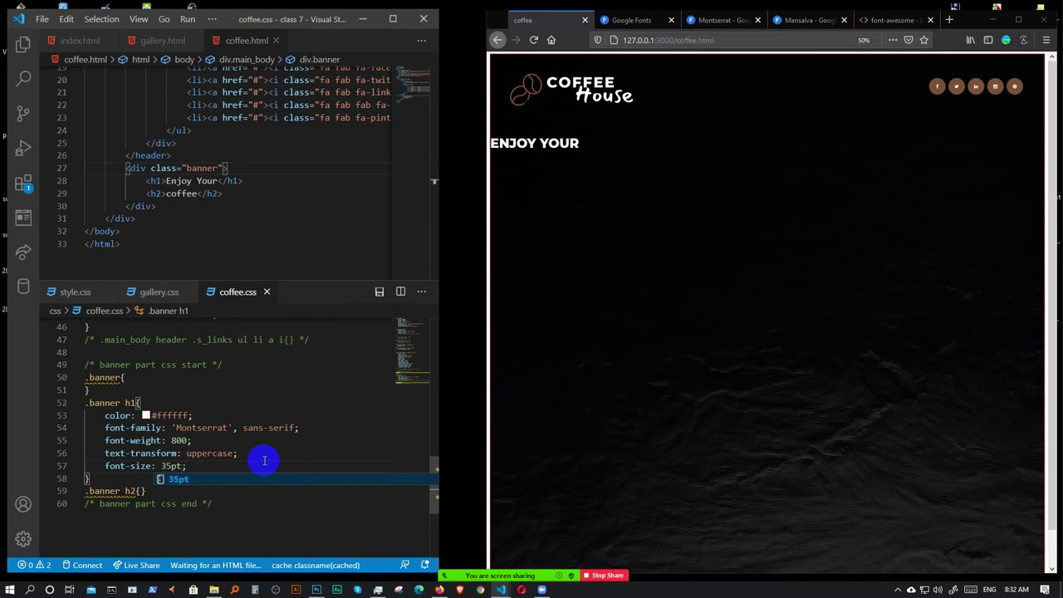
{"action": "key", "text": "Escape"}
- Add a text-align of center to the .banner h1 rule
{"action": "key", "text": "Return"}
{"action": "type", "text": "t"}
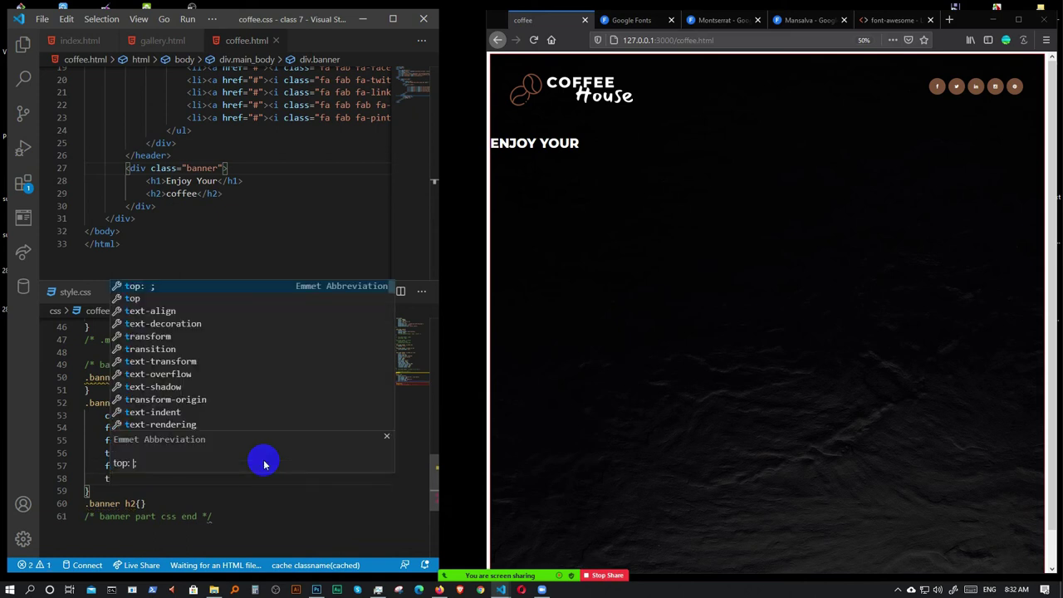
{"action": "key", "text": "Down"}
{"action": "key", "text": "Return"}
{"action": "type", "text": "c;"}
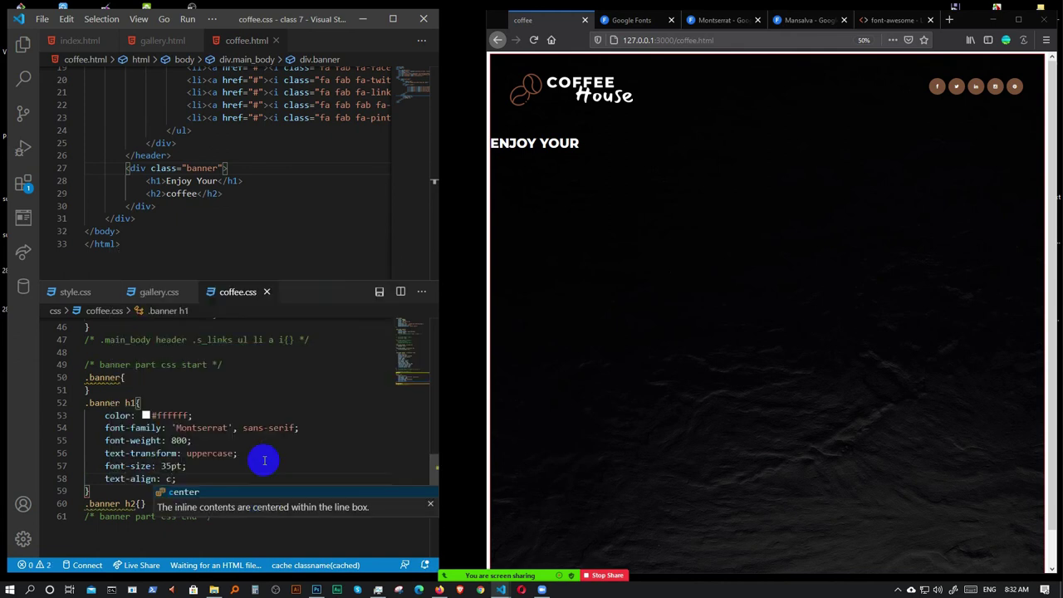
{"action": "key", "text": "Return"}
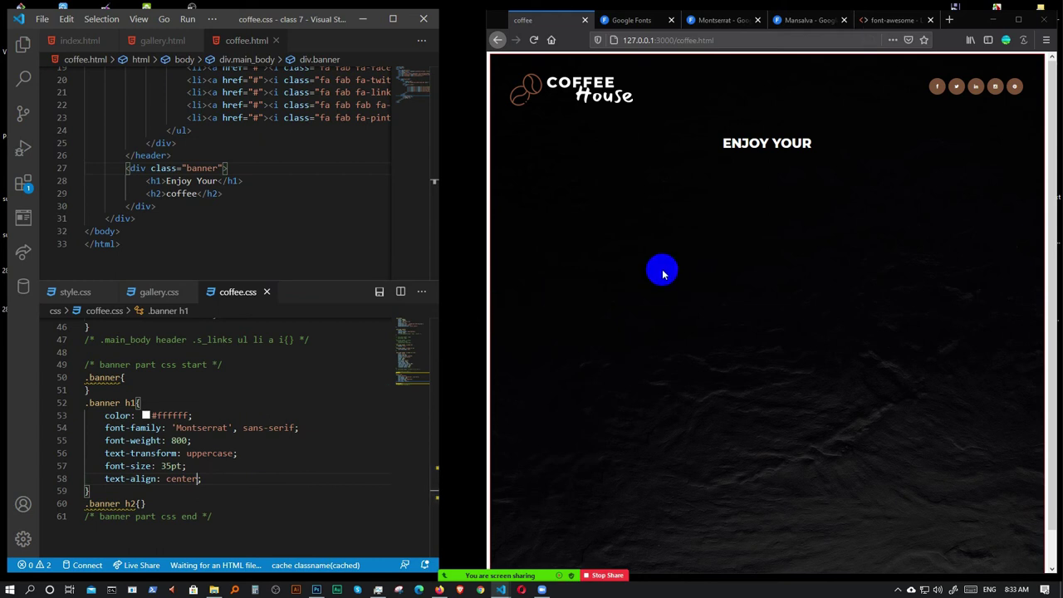
- Examine the ENJOY YOUR heading on the coffee page in a maximized browser at 90% zoom, and return the page to 50%
{"action": "scroll", "coordinate": [662, 271], "scroll_direction": "up", "scroll_amount": 2, "text": "ctrl"}
{"action": "scroll", "coordinate": [664, 274], "scroll_direction": "up", "scroll_amount": 3, "text": "ctrl"}
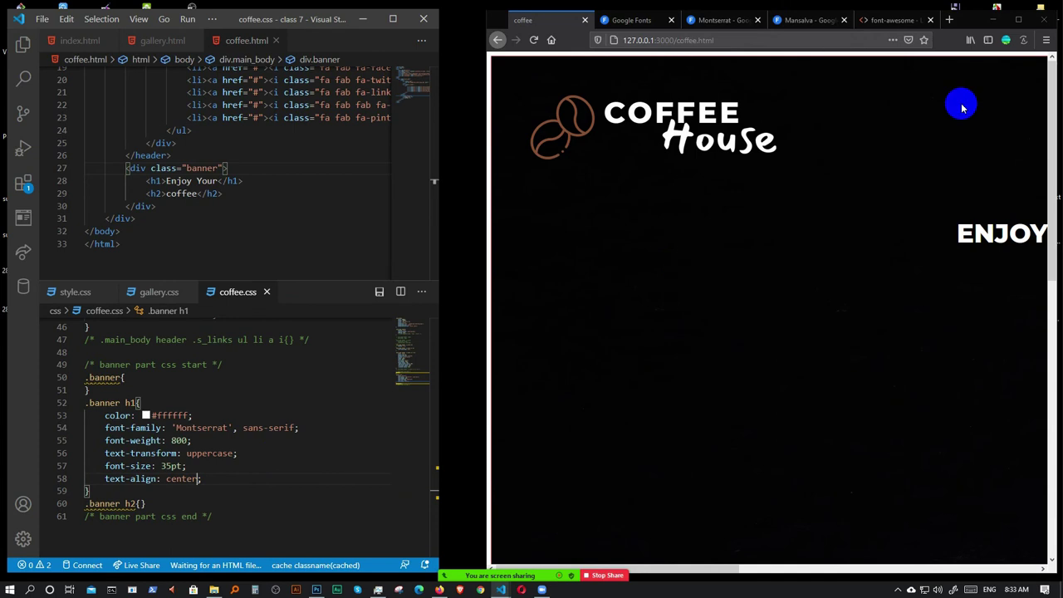
{"action": "left_click", "coordinate": [1019, 19]}
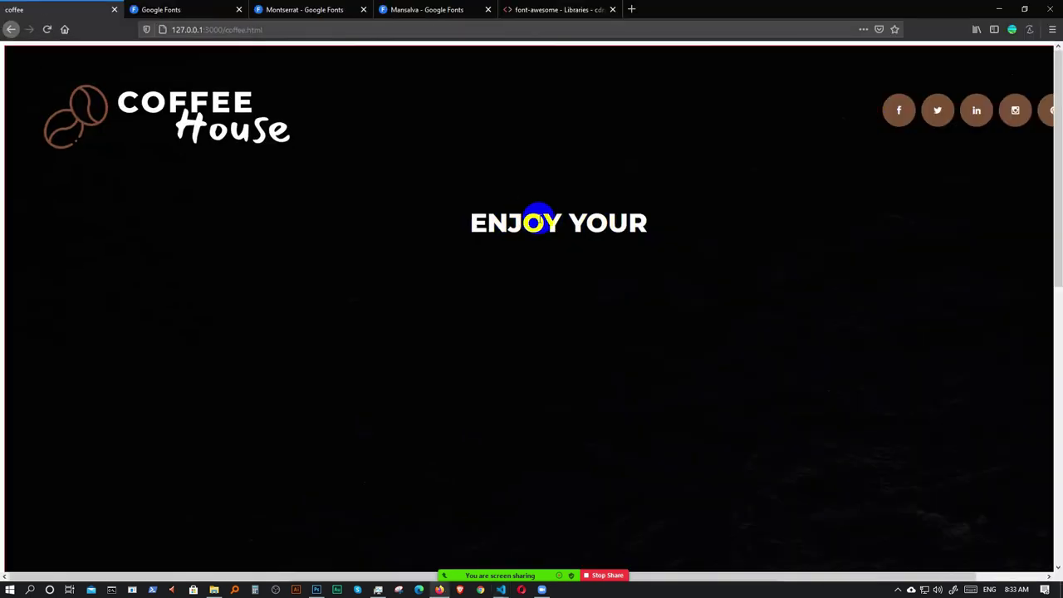
{"action": "scroll", "coordinate": [537, 218], "scroll_direction": "down", "scroll_amount": 1, "text": "ctrl"}
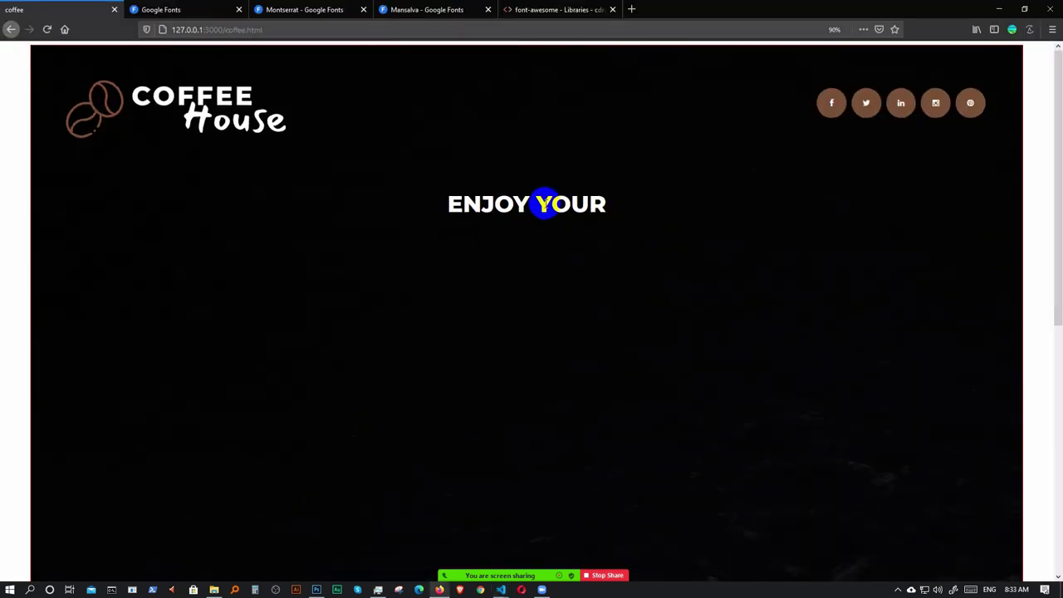
{"action": "left_click", "coordinate": [1025, 9]}
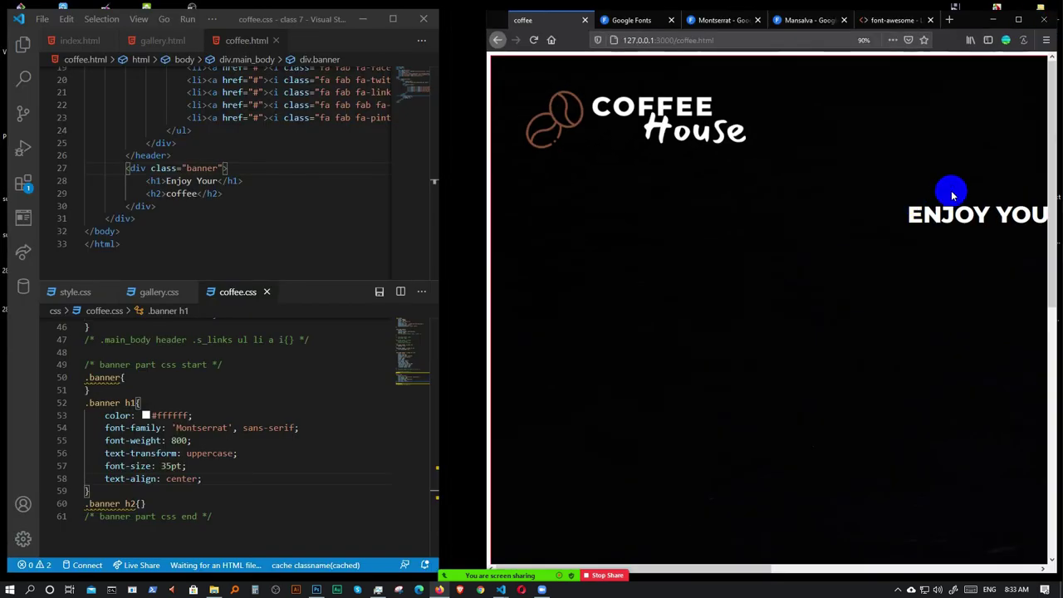
{"action": "scroll", "coordinate": [781, 195], "scroll_direction": "down", "scroll_amount": 3, "text": "ctrl"}
{"action": "scroll", "coordinate": [781, 195], "scroll_direction": "down", "scroll_amount": 1, "text": "ctrl"}
{"action": "scroll", "coordinate": [781, 195], "scroll_direction": "up", "scroll_amount": 1, "text": "ctrl"}
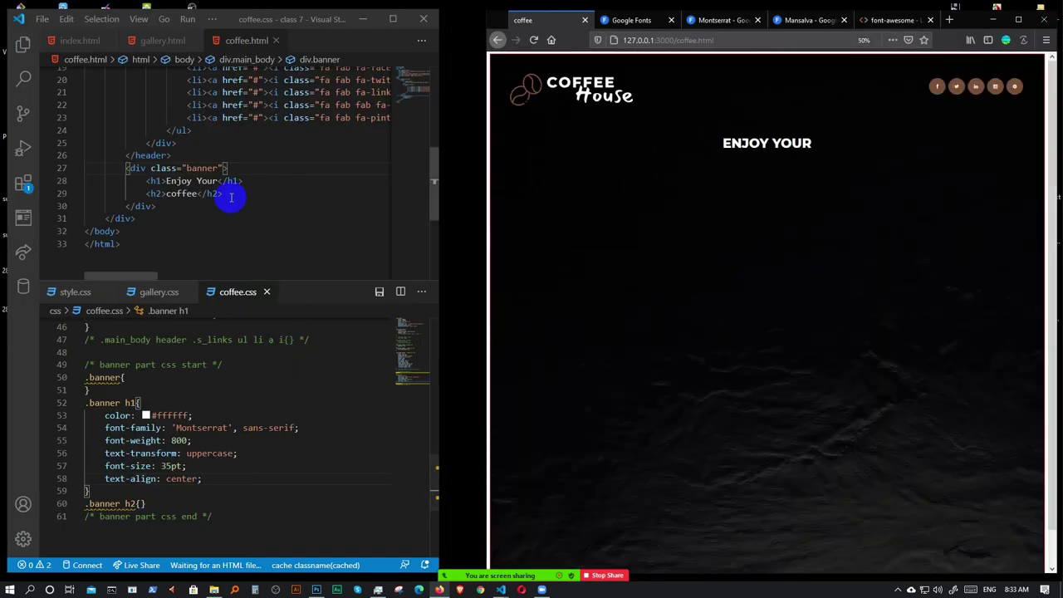
- Inspect the font, size and text color of the Coffee subtitle layer in the Photoshop design
{"action": "scroll", "coordinate": [241, 449], "scroll_direction": "down", "scroll_amount": 2}
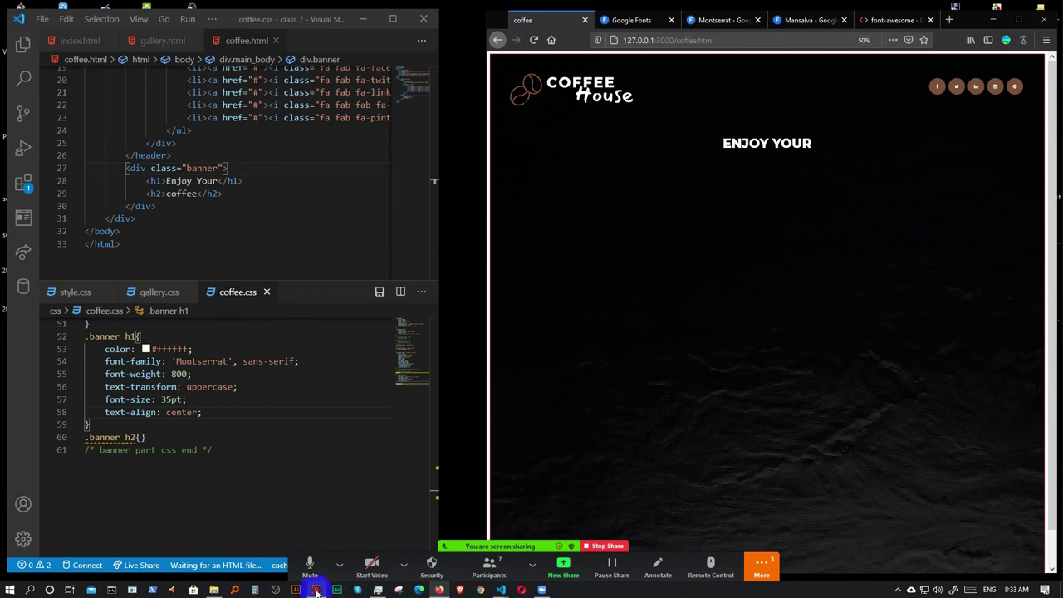
{"action": "left_click", "coordinate": [342, 565]}
{"action": "key", "text": "alt+Tab"}
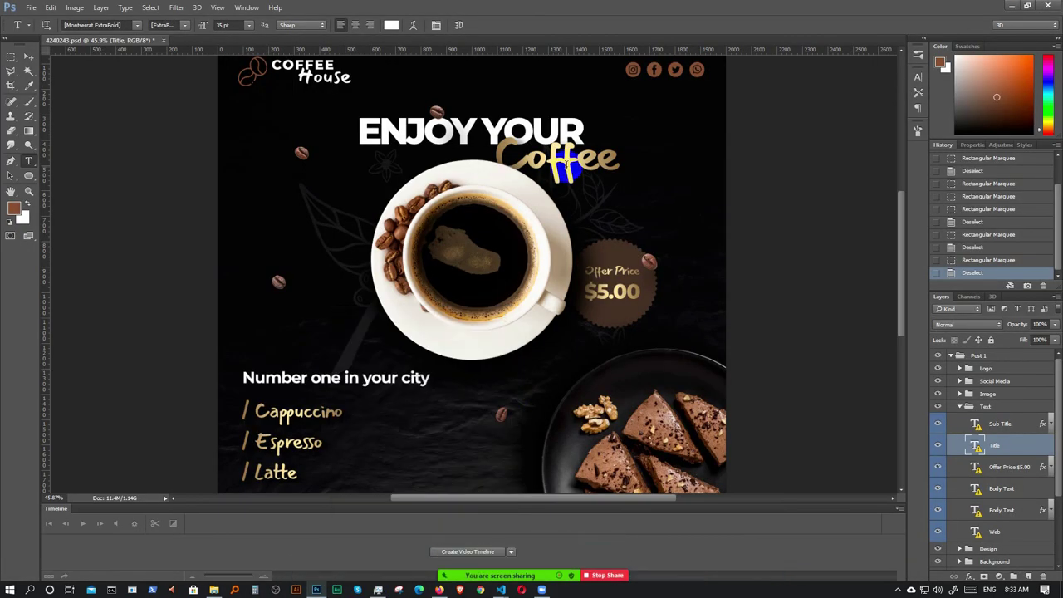
{"action": "left_click", "coordinate": [29, 57]}
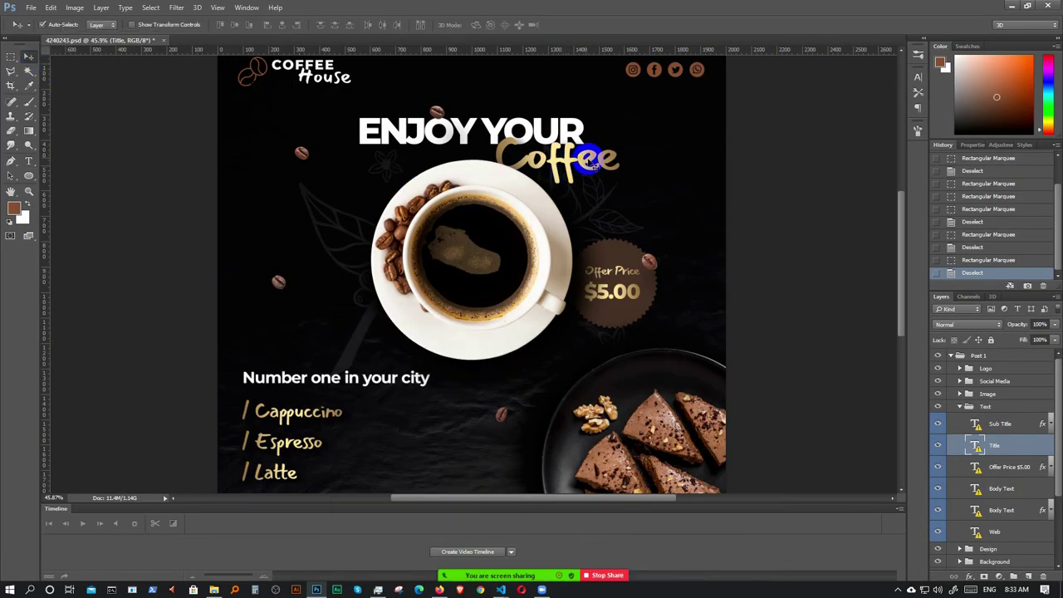
{"action": "left_click", "coordinate": [557, 166]}
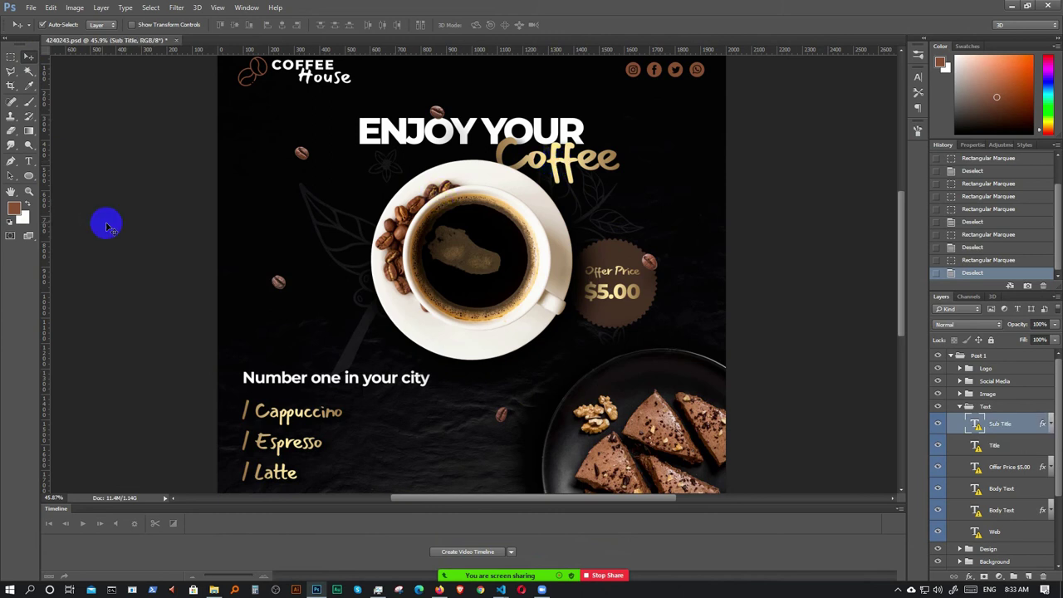
{"action": "left_click", "coordinate": [30, 162]}
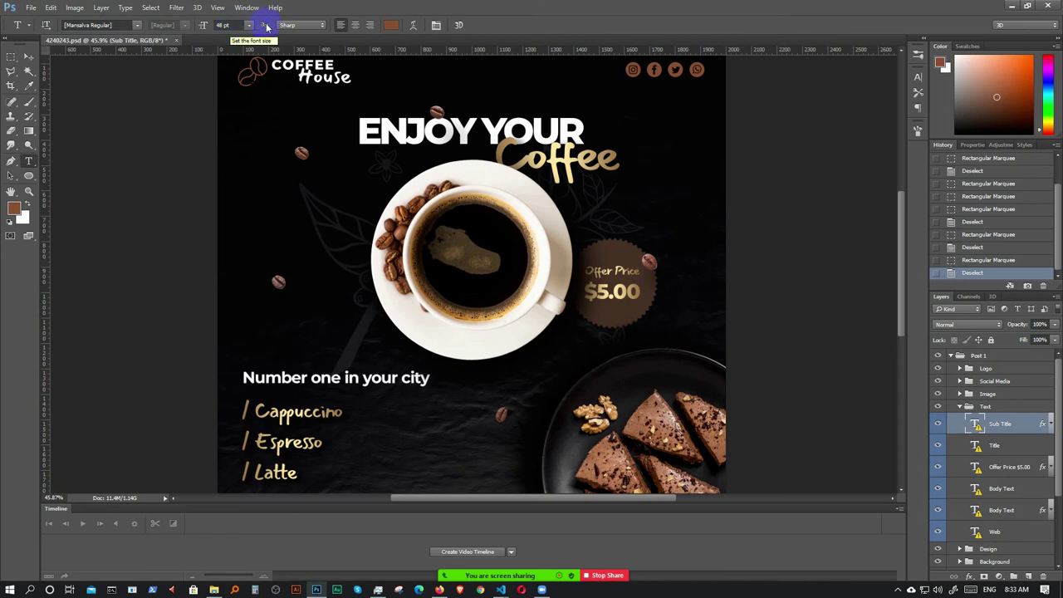
{"action": "left_click", "coordinate": [391, 28]}
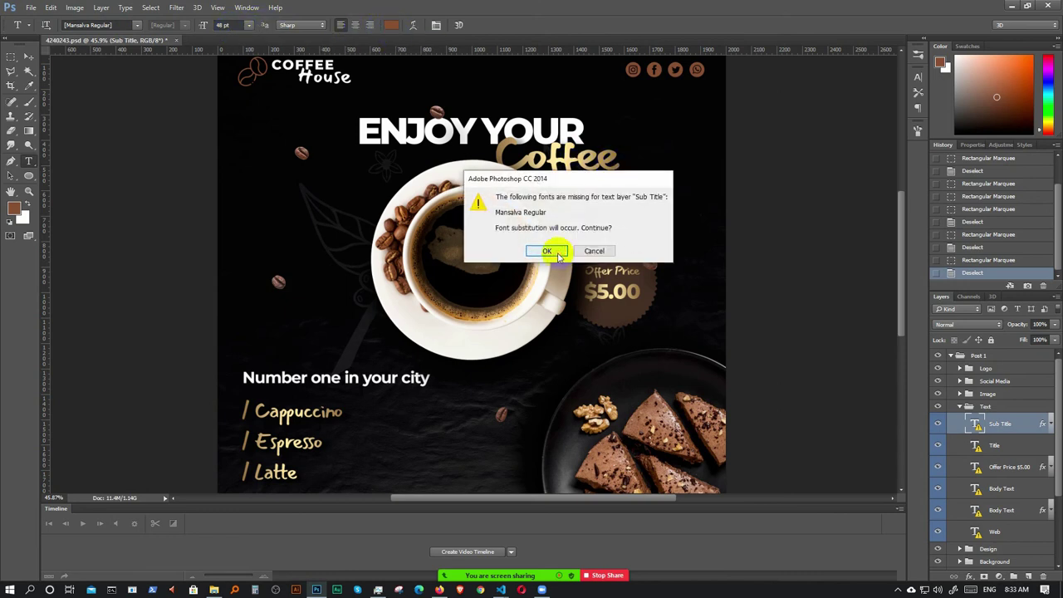
{"action": "left_click", "coordinate": [558, 257]}
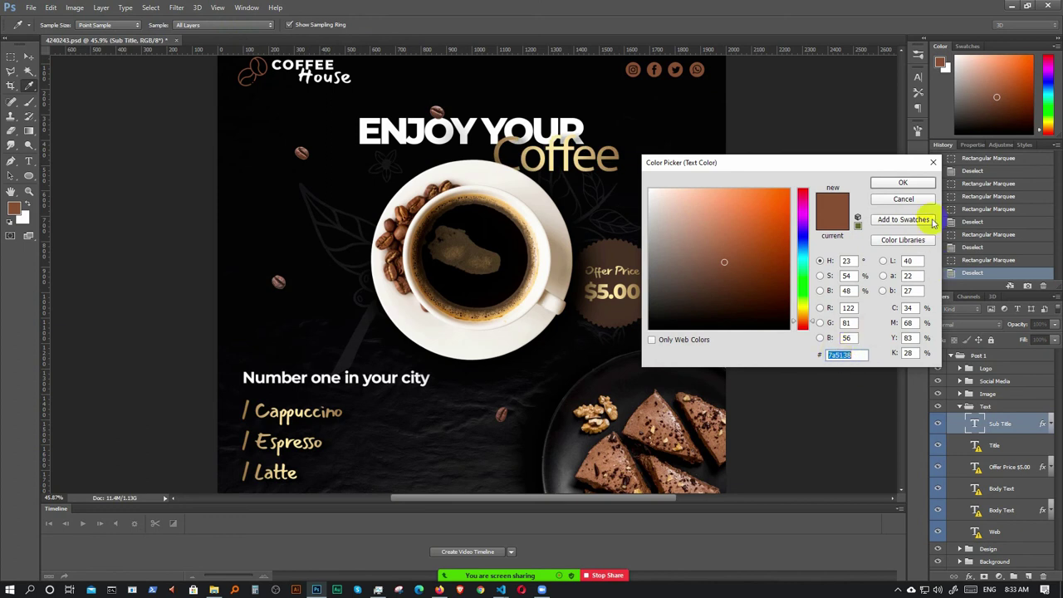
{"action": "left_click", "coordinate": [904, 199]}
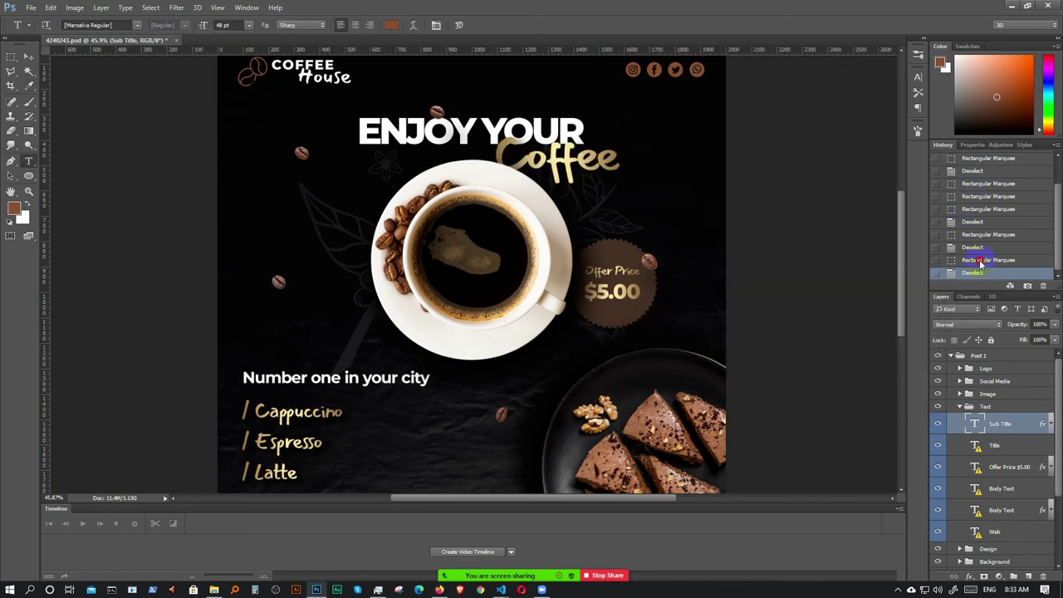
- Step the Photoshop history back to the last Rectangular Marquee state, clear the selection and return to the code editor
{"action": "left_click", "coordinate": [986, 260]}
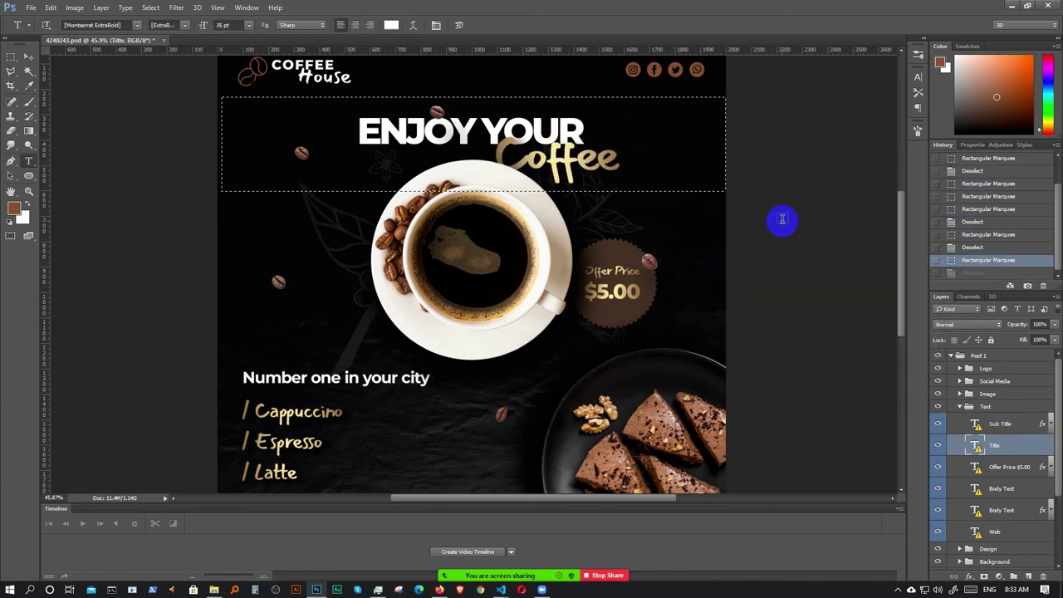
{"action": "key", "text": "ctrl+d"}
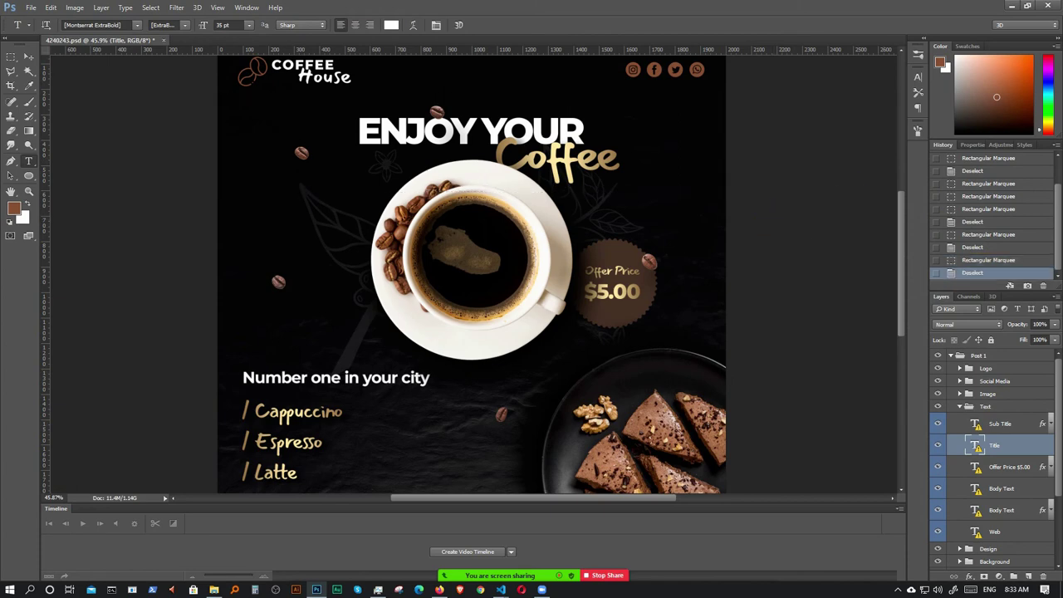
{"action": "left_click", "coordinate": [1017, 10]}
- Add a color of #7a5138 to the .banner h2 rule
{"action": "left_click", "coordinate": [136, 437]}
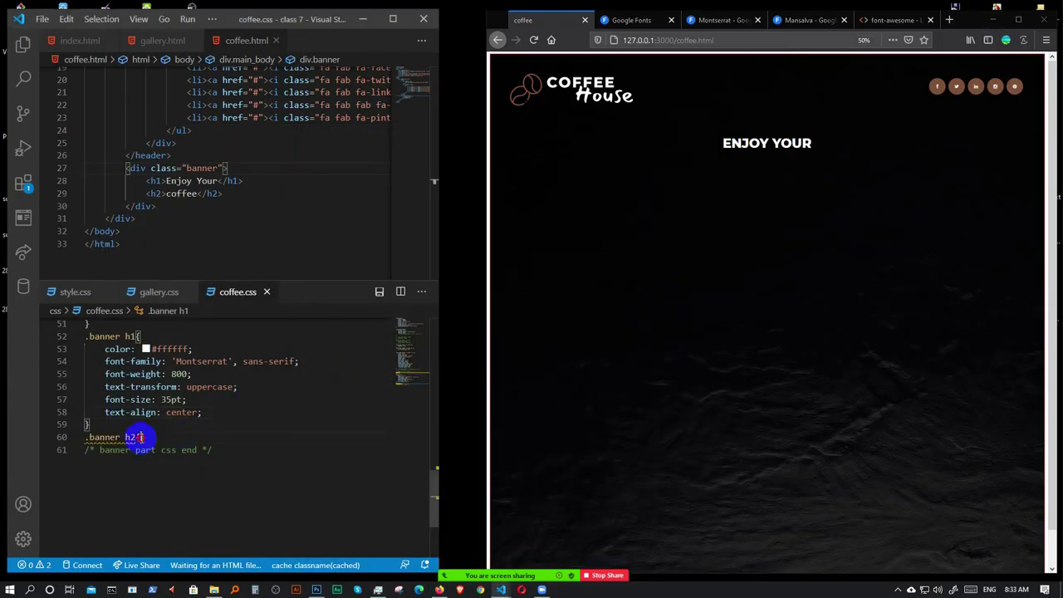
{"action": "key", "text": "Return"}
{"action": "type", "text": "color"}
{"action": "key", "text": "Return"}
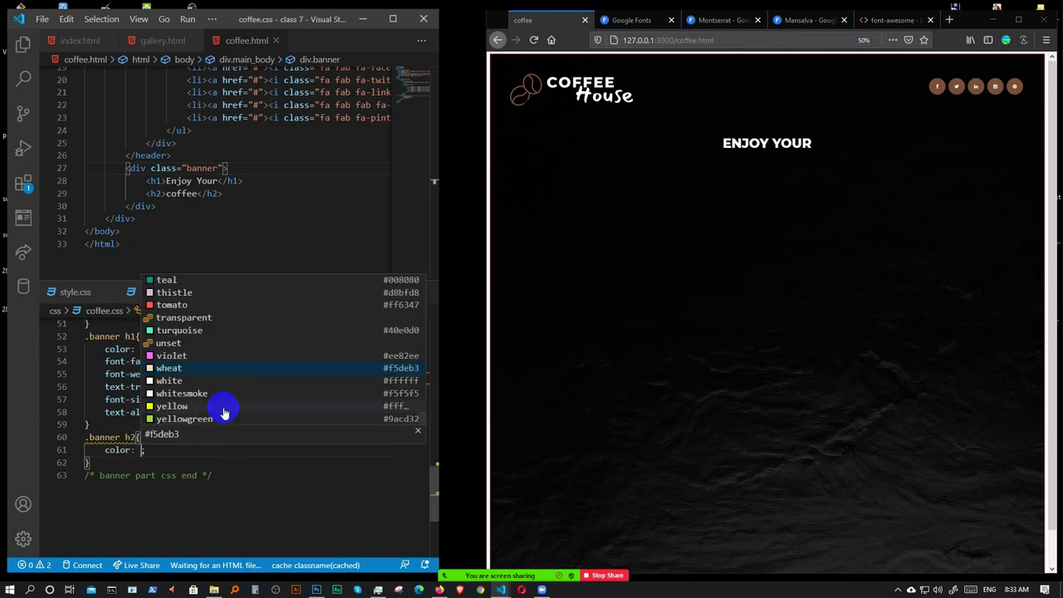
{"action": "type", "text": "#"}
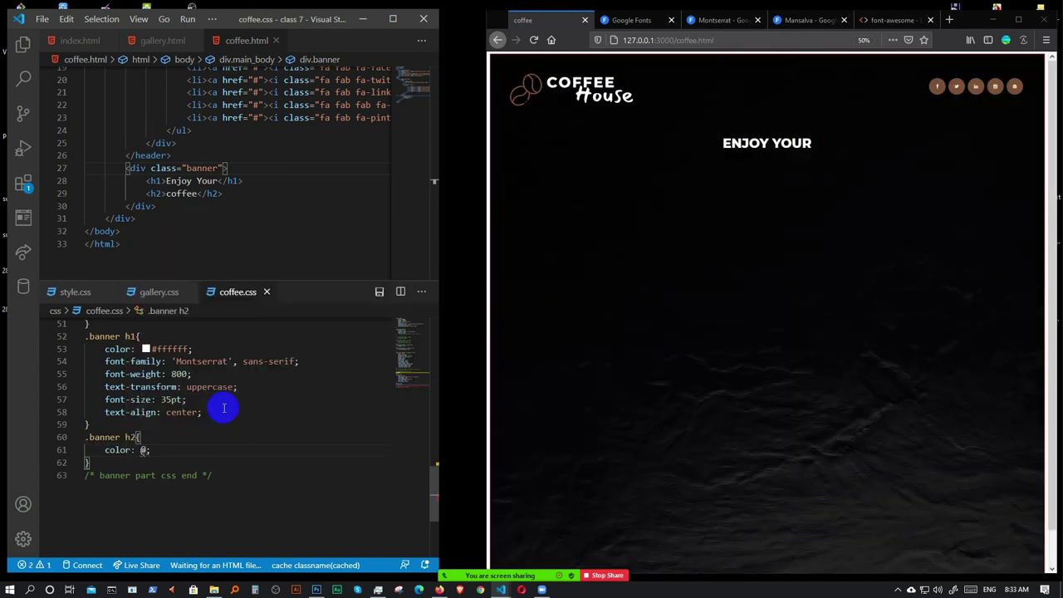
{"action": "type", "text": "#"}
{"action": "key", "text": "Return"}
- Add a text-align of center to the .banner h2 rule
{"action": "key", "text": "Return"}
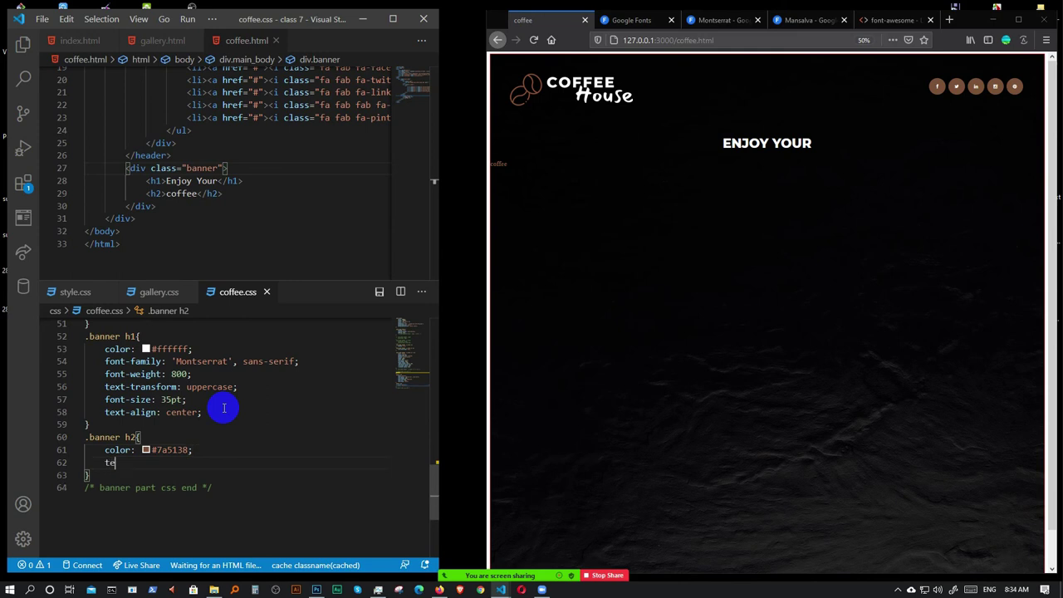
{"action": "type", "text": "text-align: c;"}
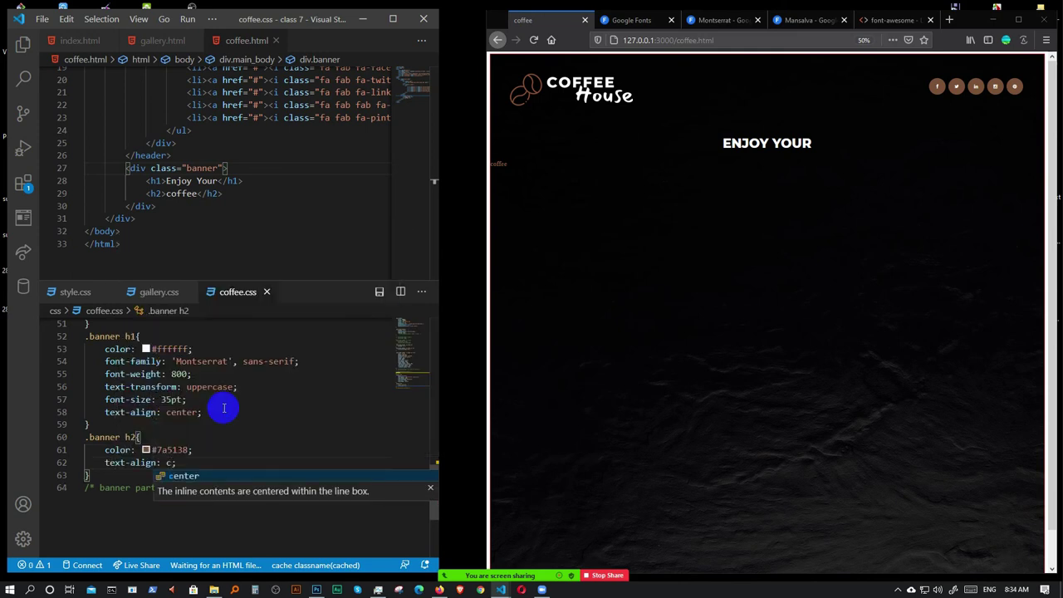
{"action": "key", "text": "Return"}
- Add a font-size of 48pt to the .banner h2 rule
{"action": "key", "text": "Return"}
{"action": "type", "text": "fof"}
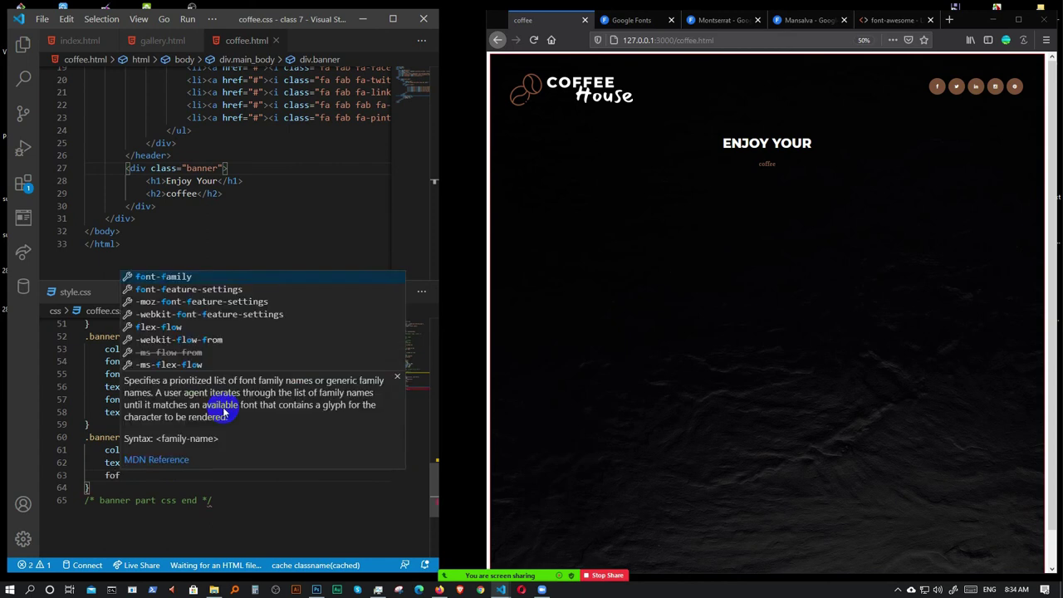
{"action": "key", "text": "BackSpace"}
{"action": "type", "text": "s"}
{"action": "key", "text": "Return"}
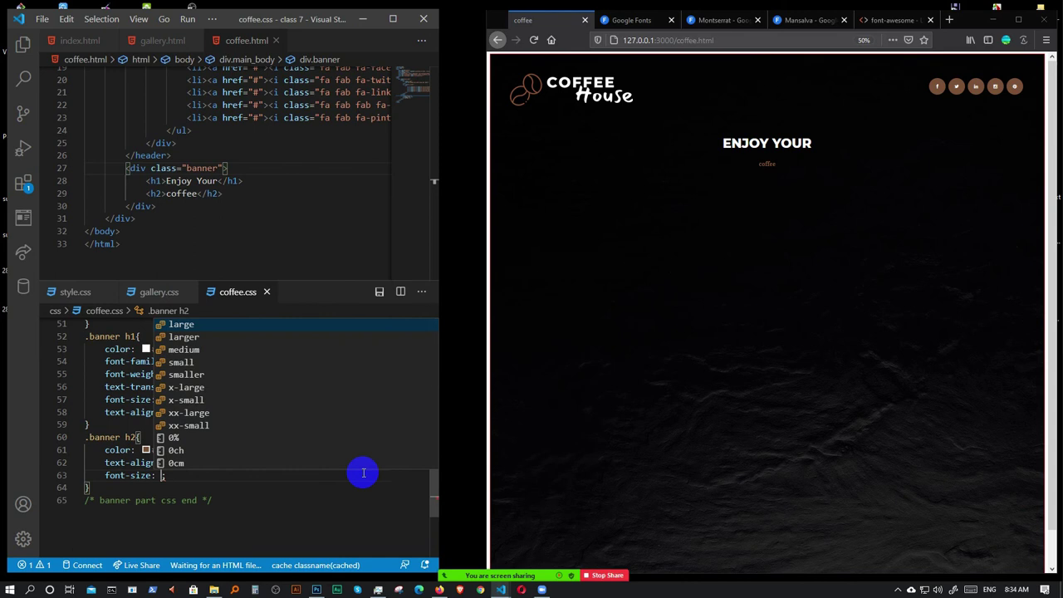
{"action": "type", "text": "48pt"}
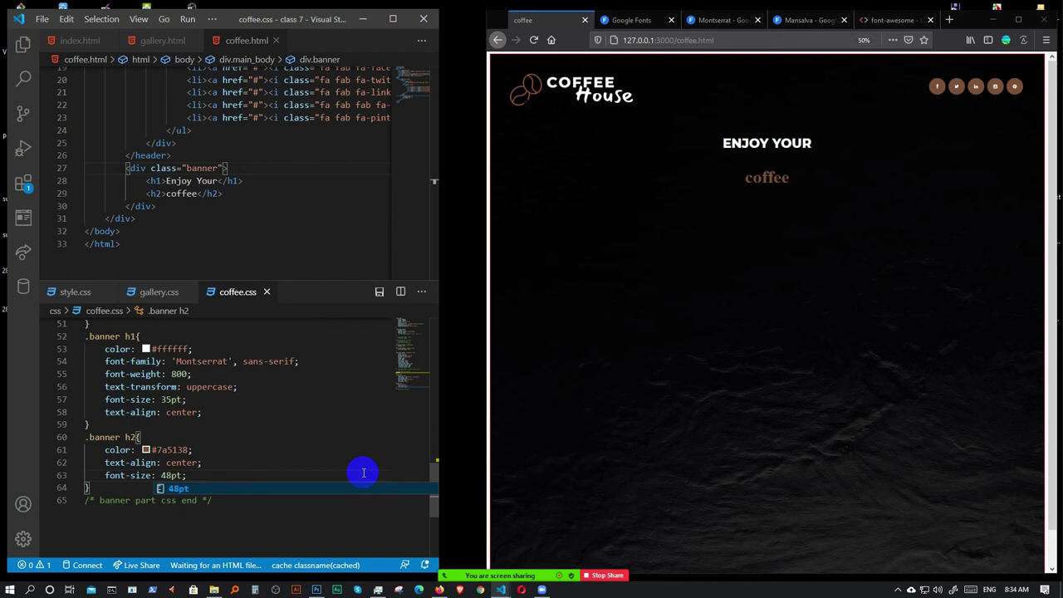
{"action": "key", "text": "Escape"}
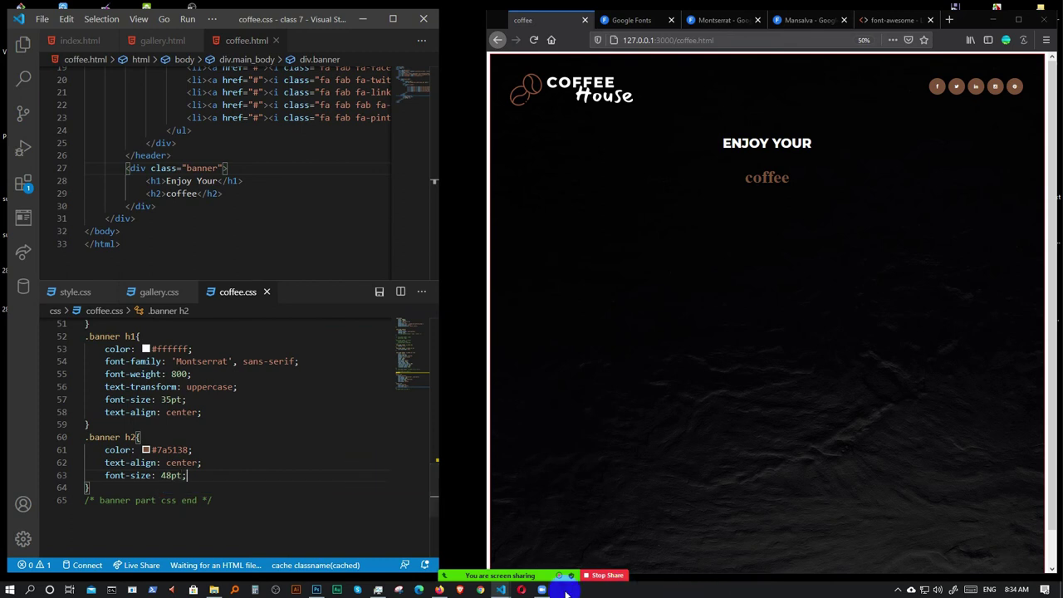
- Inspect the font settings of the Coffee subtitle text in the Photoshop design and return to the code editor
{"action": "left_click", "coordinate": [316, 590]}
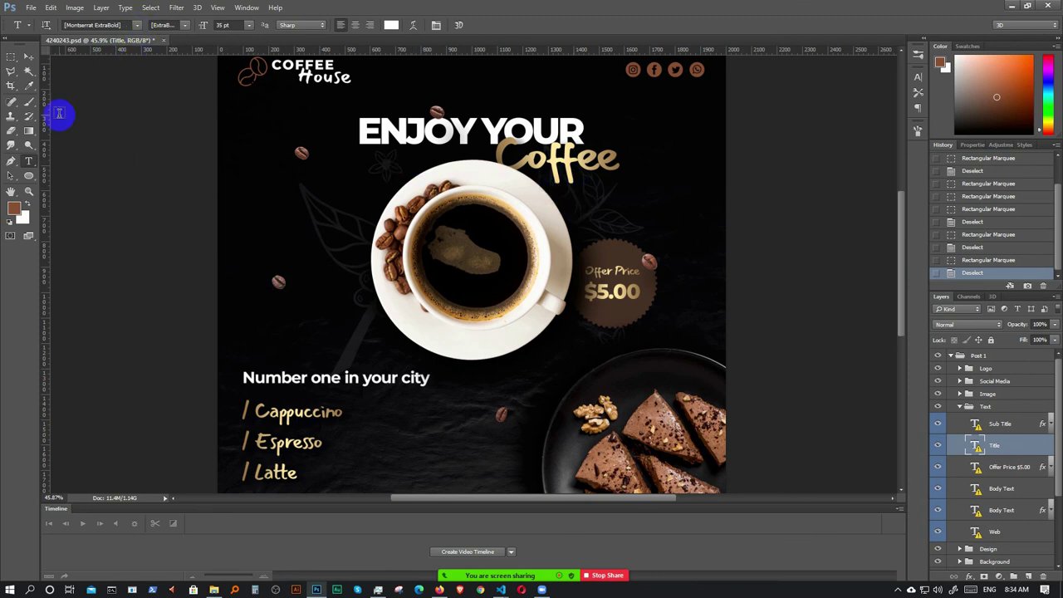
{"action": "left_click", "coordinate": [29, 56]}
{"action": "left_click", "coordinate": [500, 148]}
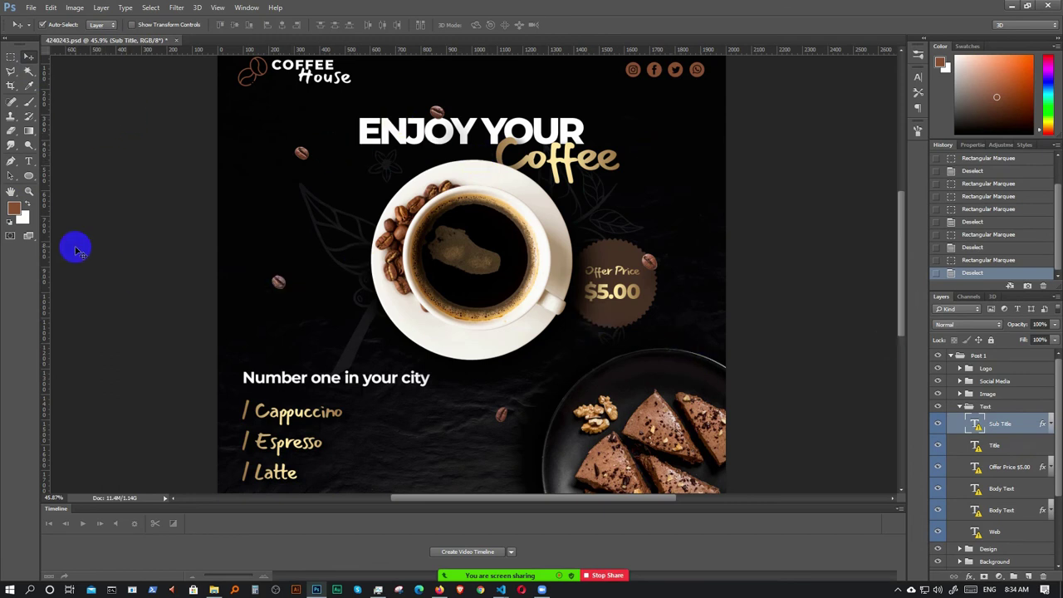
{"action": "left_click", "coordinate": [29, 161]}
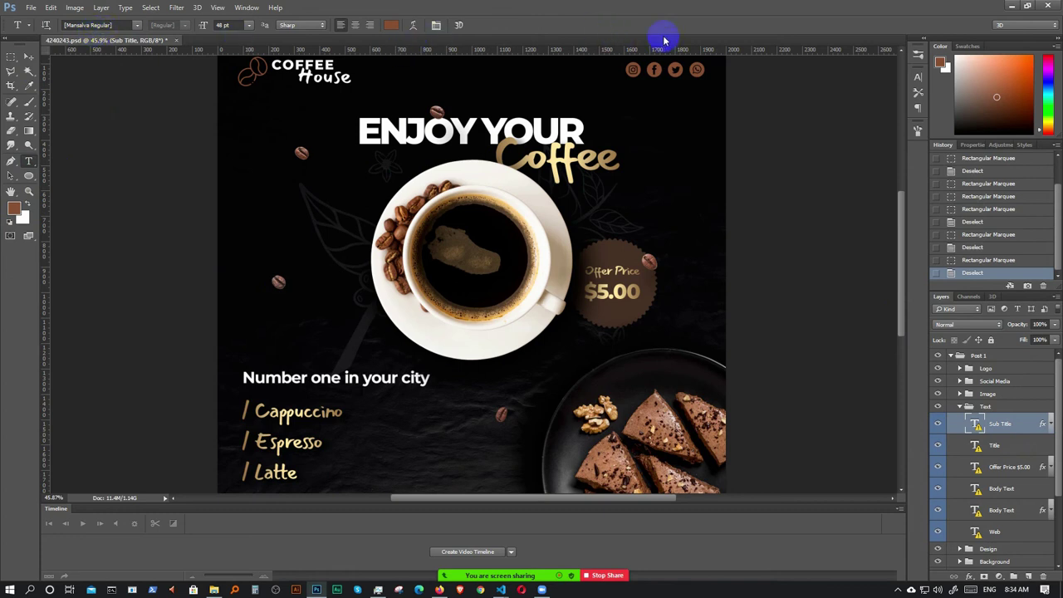
{"action": "left_click", "coordinate": [1014, 7]}
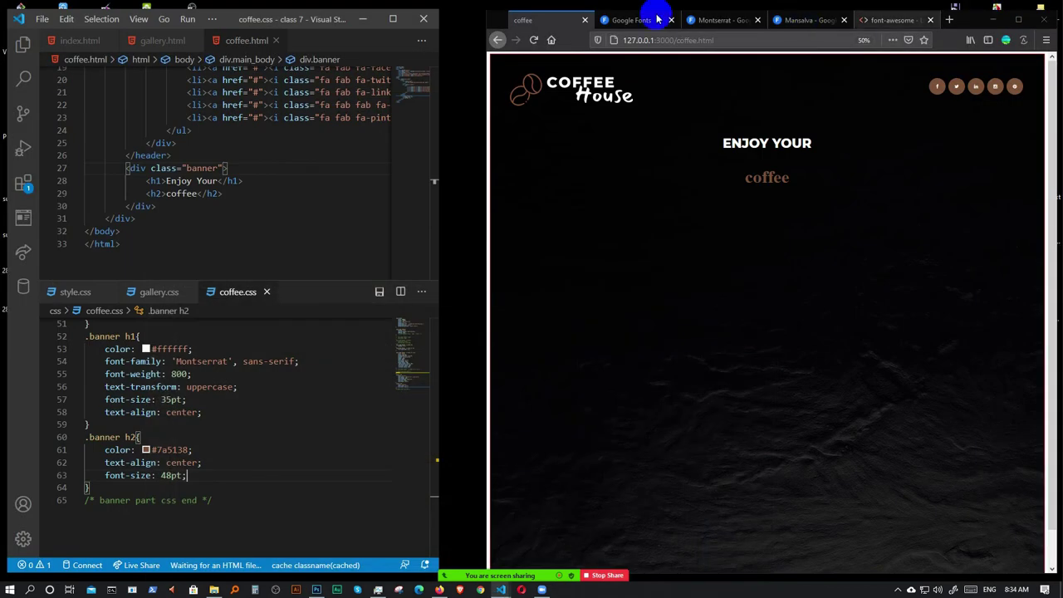
- Copy the Google Fonts embed link for Mansalva and Montserrat into the head of coffee.html, below the title
{"action": "left_click", "coordinate": [800, 20]}
{"action": "left_click_drag", "start_coordinate": [943, 234], "coordinate": [916, 201]}
{"action": "scroll", "coordinate": [221, 211], "scroll_direction": "up", "scroll_amount": 6}
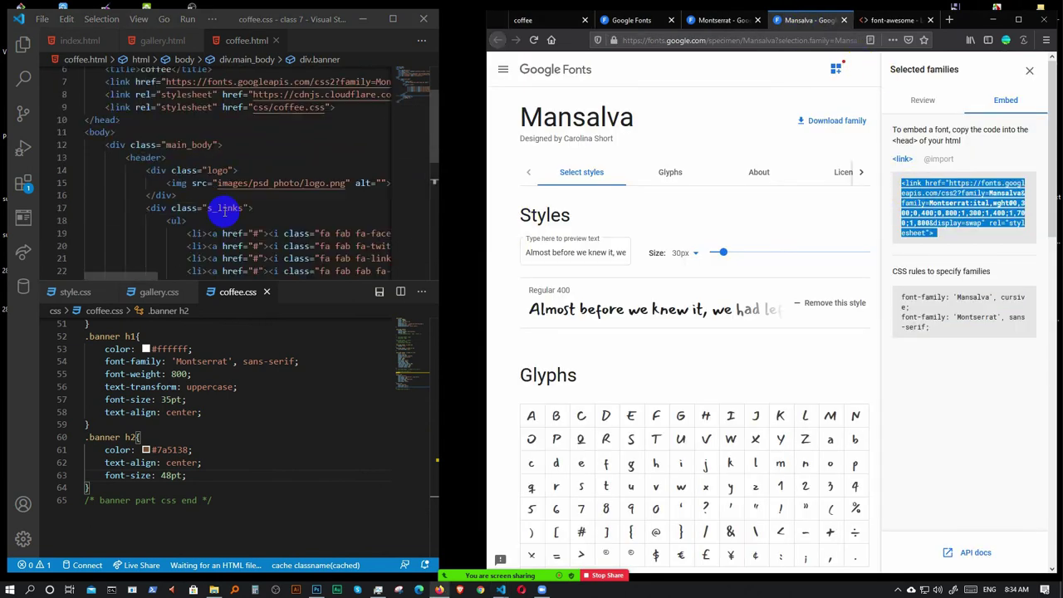
{"action": "left_click", "coordinate": [224, 139]}
{"action": "key", "text": "Return"}
{"action": "type", "text": "<link href=\"https://fonts.googleapis.com/css2?family=Mansalva&family=Montserrat:ital,wght@0,100;0,400;0,800;1,300;1,400;1,700;1,800&display=swap\" rel=\"stylesheet\">"}
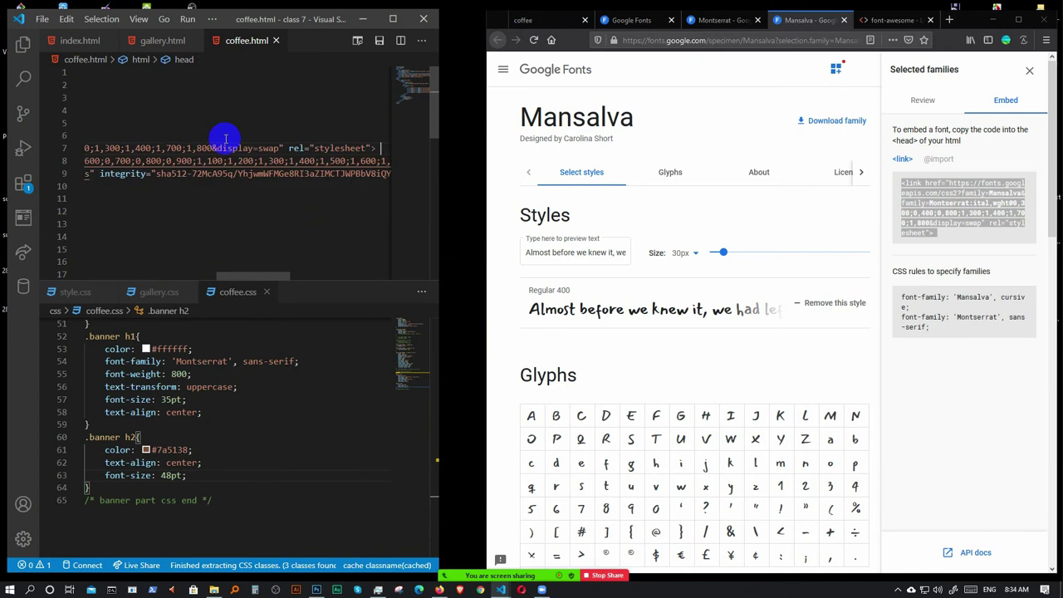
{"action": "scroll", "coordinate": [251, 222], "scroll_direction": "left", "scroll_amount": 5}
{"action": "scroll", "coordinate": [251, 222], "scroll_direction": "left", "scroll_amount": 3}
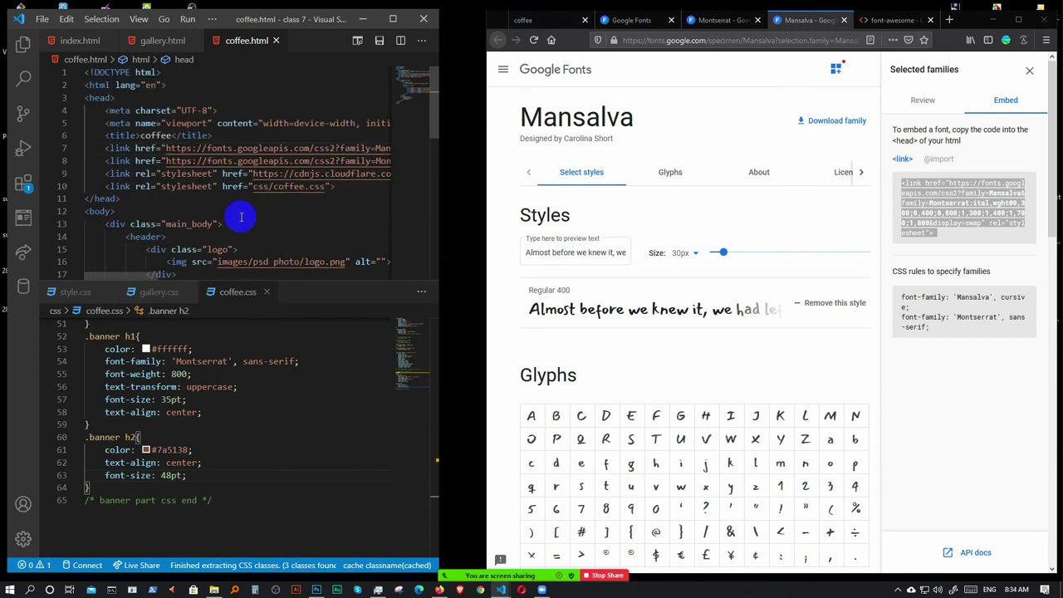
{"action": "scroll", "coordinate": [233, 207], "scroll_direction": "down", "scroll_amount": 2}
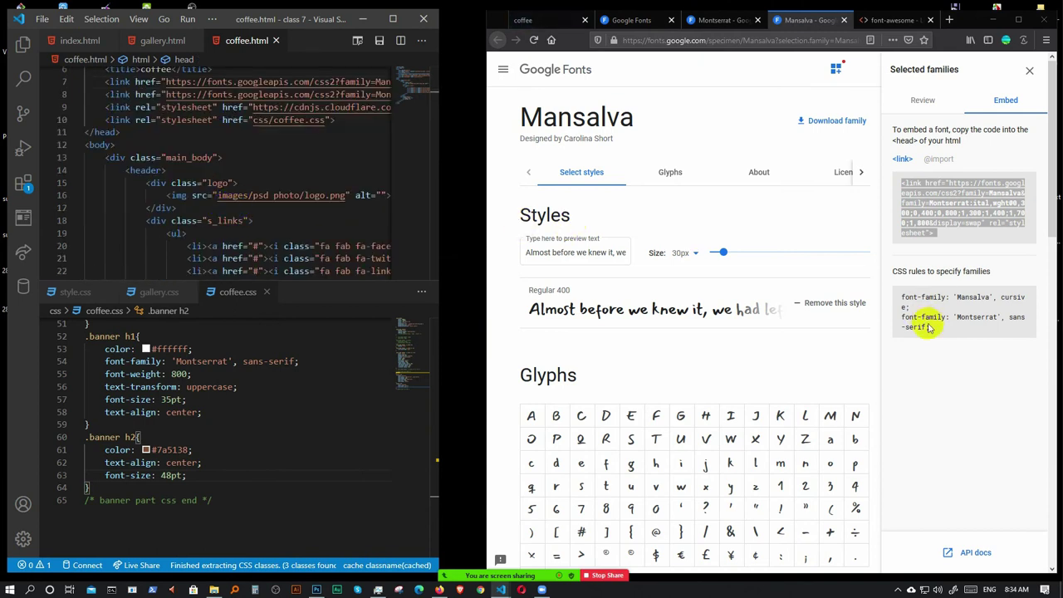
- Copy the font-family: 'Mansalva', cursive rule from Google Fonts into the .banner h2 rule in coffee.css
{"action": "left_click_drag", "start_coordinate": [911, 308], "coordinate": [902, 297]}
{"action": "key", "text": "ctrl+c"}
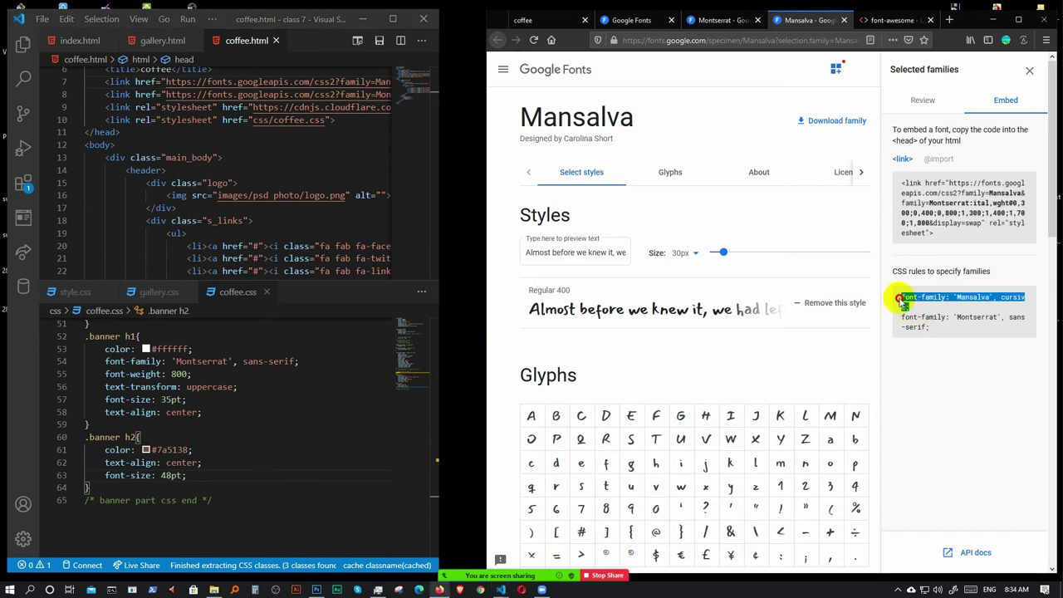
{"action": "scroll", "coordinate": [171, 463], "scroll_direction": "down", "scroll_amount": 2}
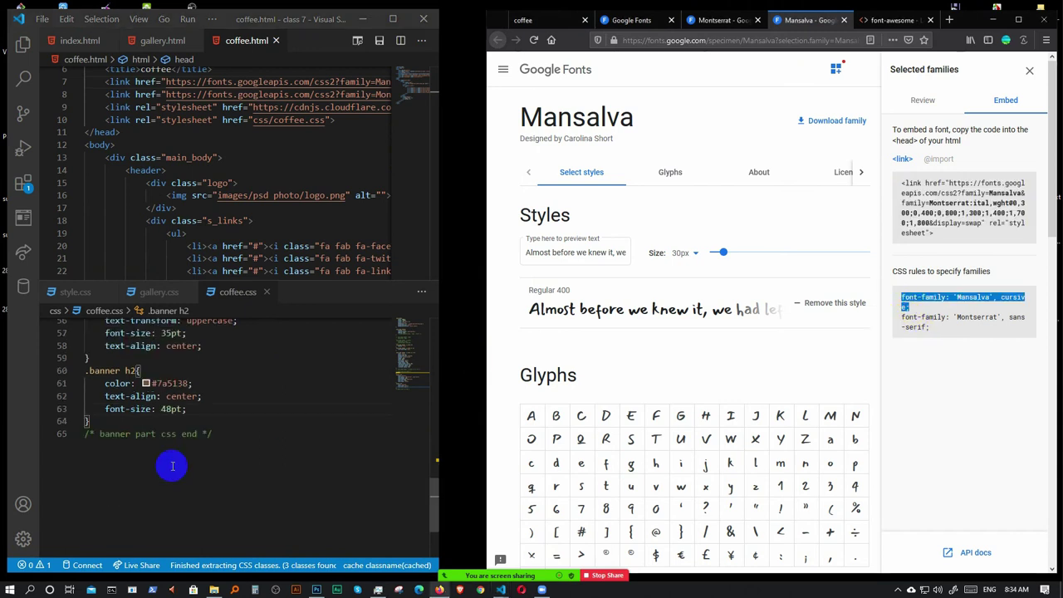
{"action": "left_click", "coordinate": [200, 407]}
{"action": "key", "text": "Return"}
{"action": "key", "text": "ctrl+v"}
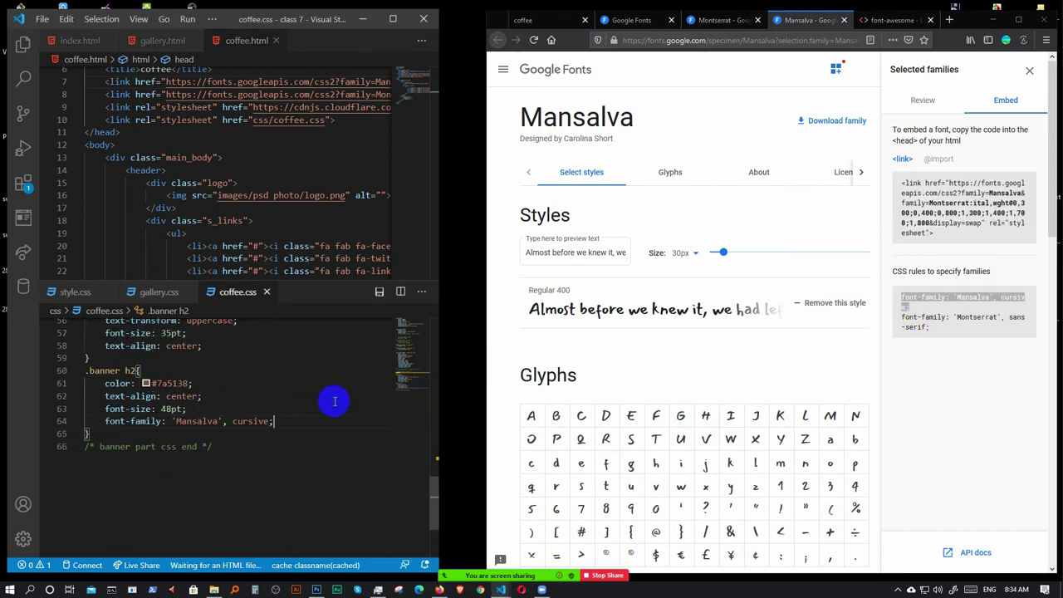
- Add a font-weight of 400 to the .banner h2 rule
{"action": "key", "text": "Return"}
{"action": "type", "text": "fo"}
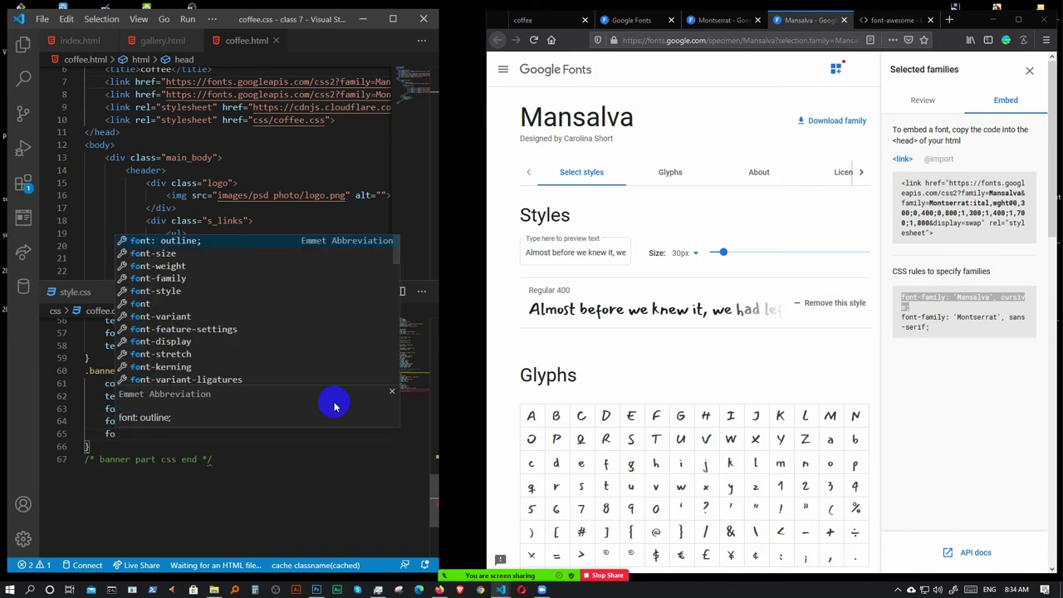
{"action": "key", "text": "Down"}
{"action": "key", "text": "Down"}
{"action": "key", "text": "Return"}
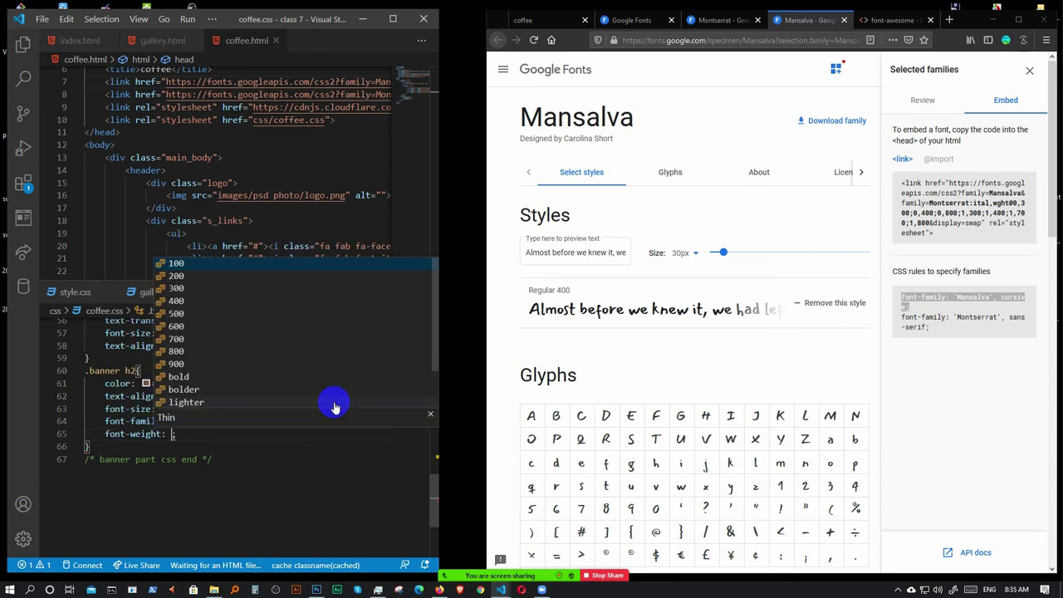
{"action": "type", "text": "40"}
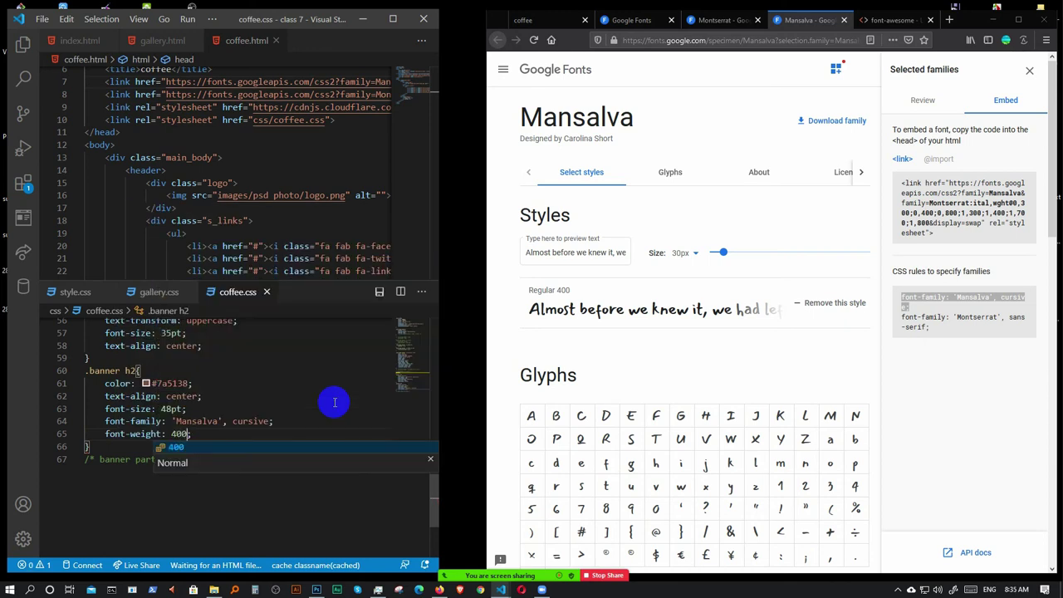
{"action": "type", "text": "0"}
{"action": "key", "text": "Right"}
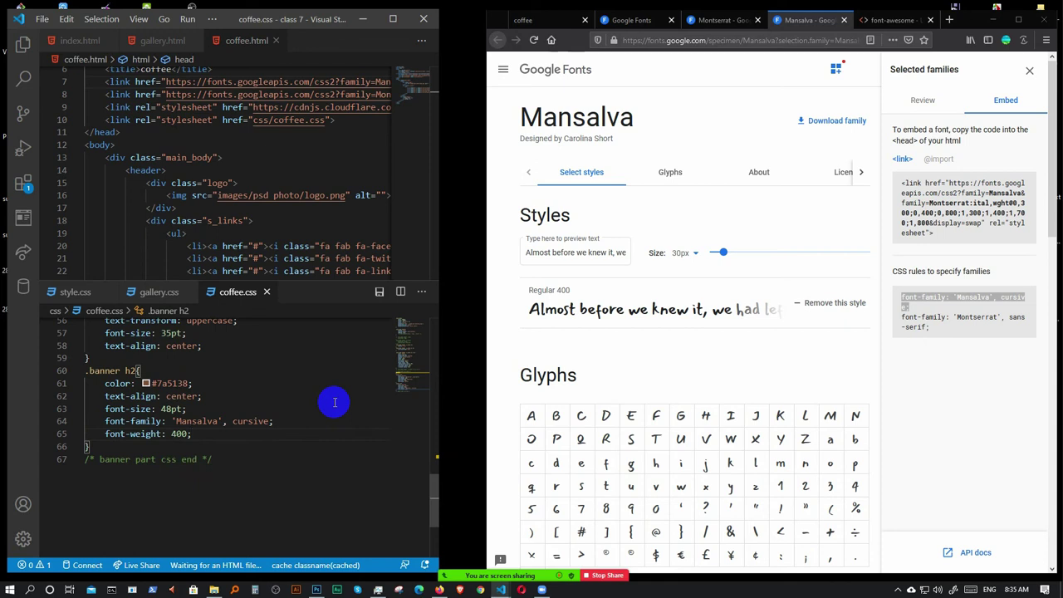
- Review the banner heading rules and check the headings in the coffee page preview
{"action": "scroll", "coordinate": [321, 373], "scroll_direction": "up", "scroll_amount": 2}
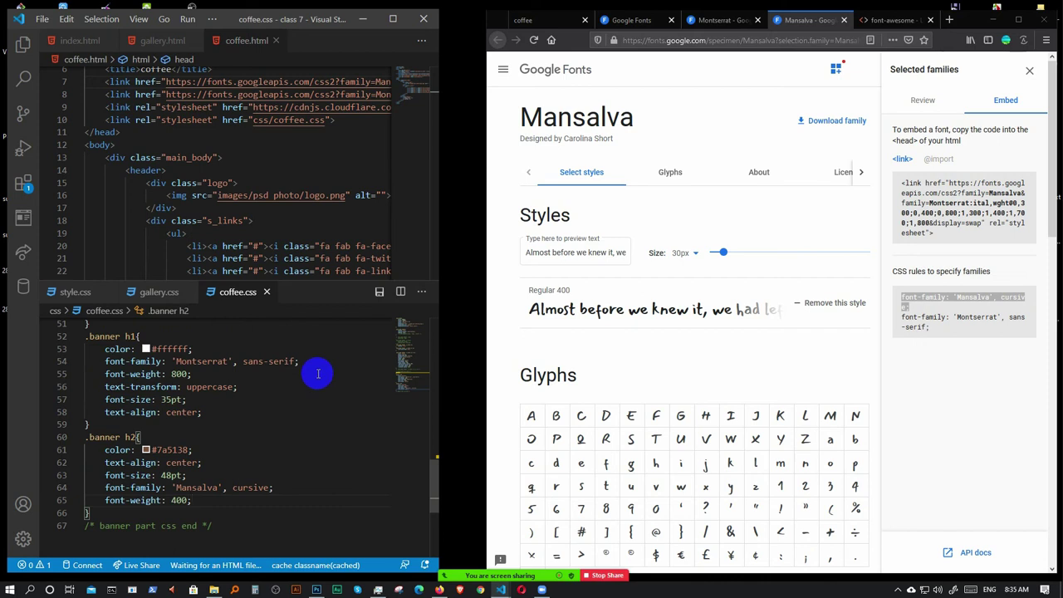
{"action": "double_click", "coordinate": [202, 363]}
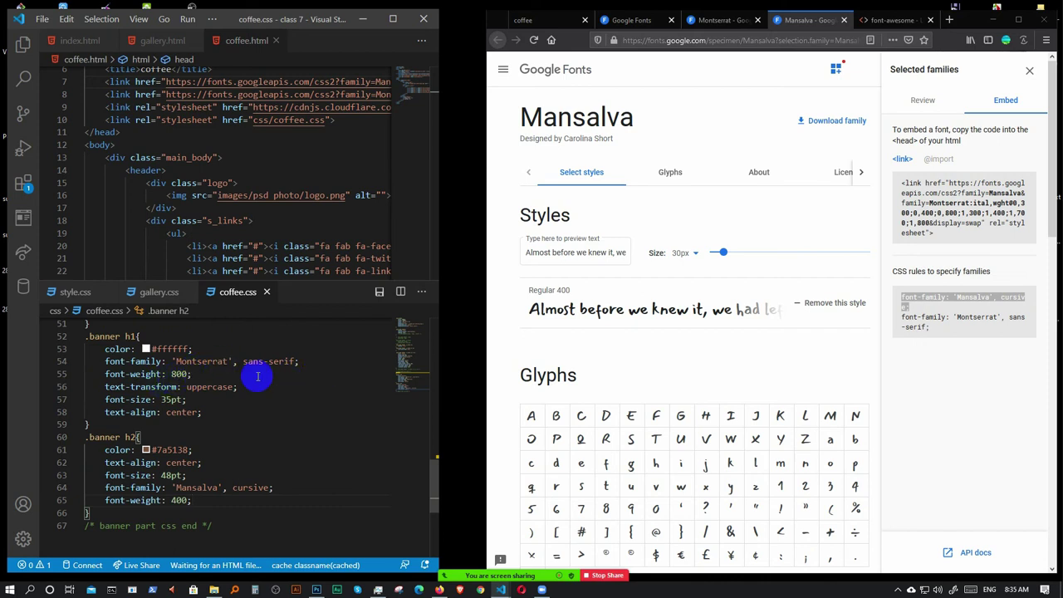
{"action": "left_click", "coordinate": [271, 436]}
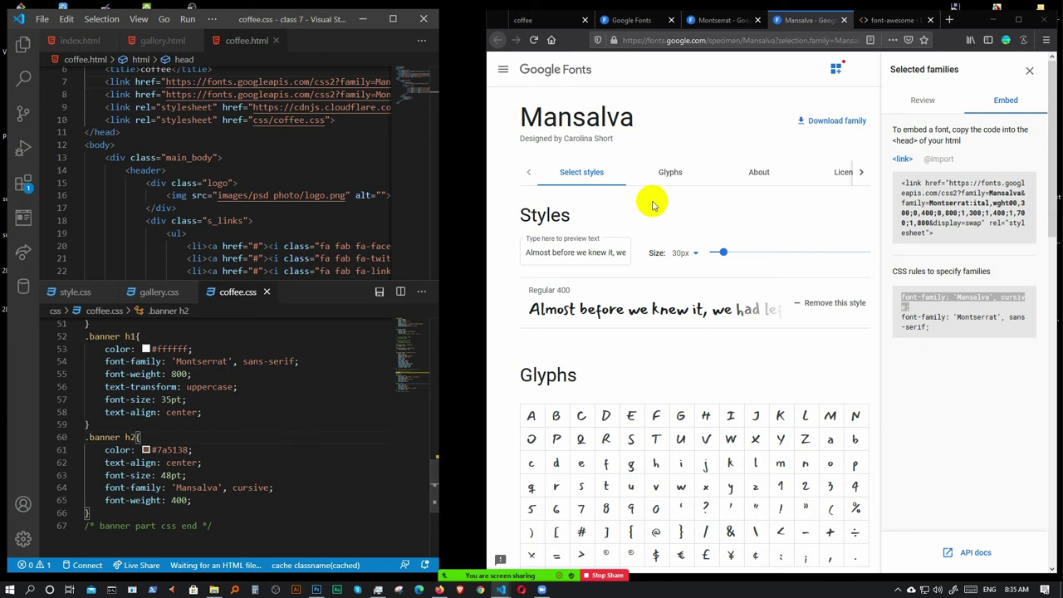
{"action": "left_click", "coordinate": [531, 18]}
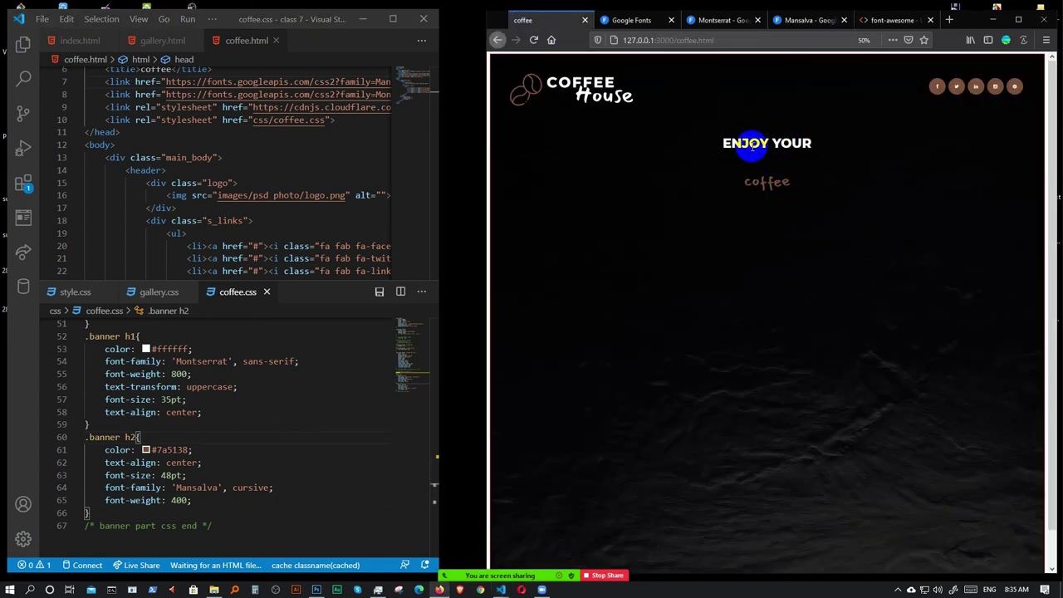
- Add a margin of 0 to the .banner h1 rule
{"action": "left_click", "coordinate": [223, 414]}
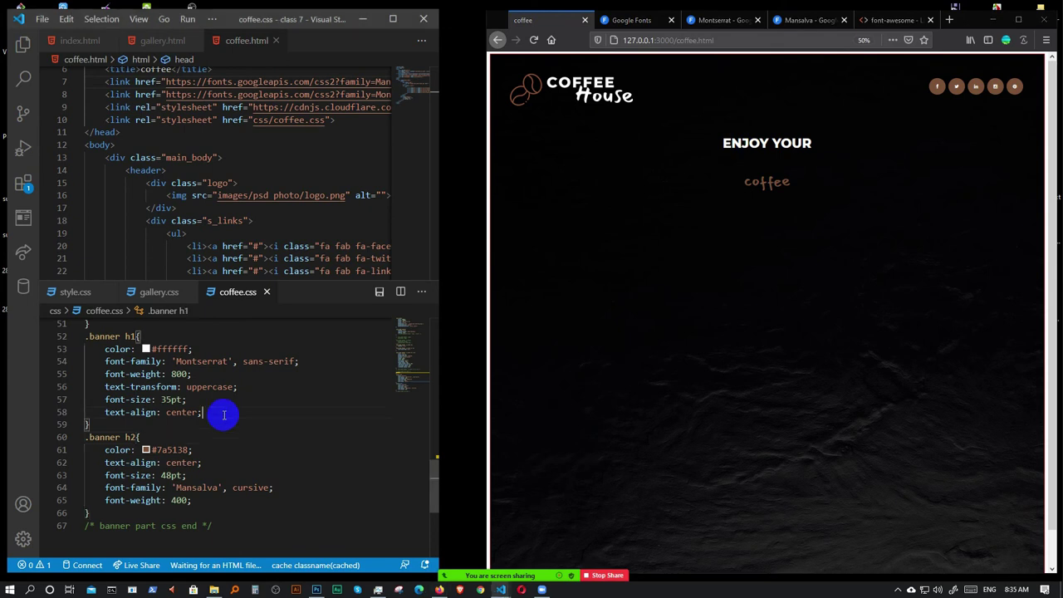
{"action": "key", "text": "Return"}
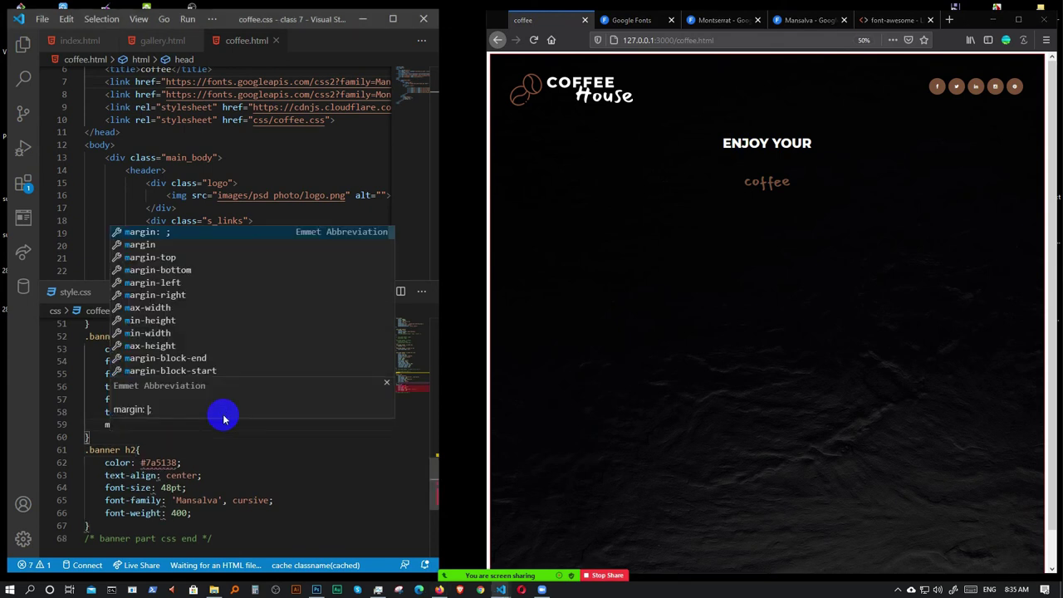
{"action": "key", "text": "Tab"}
{"action": "type", "text": "9"}
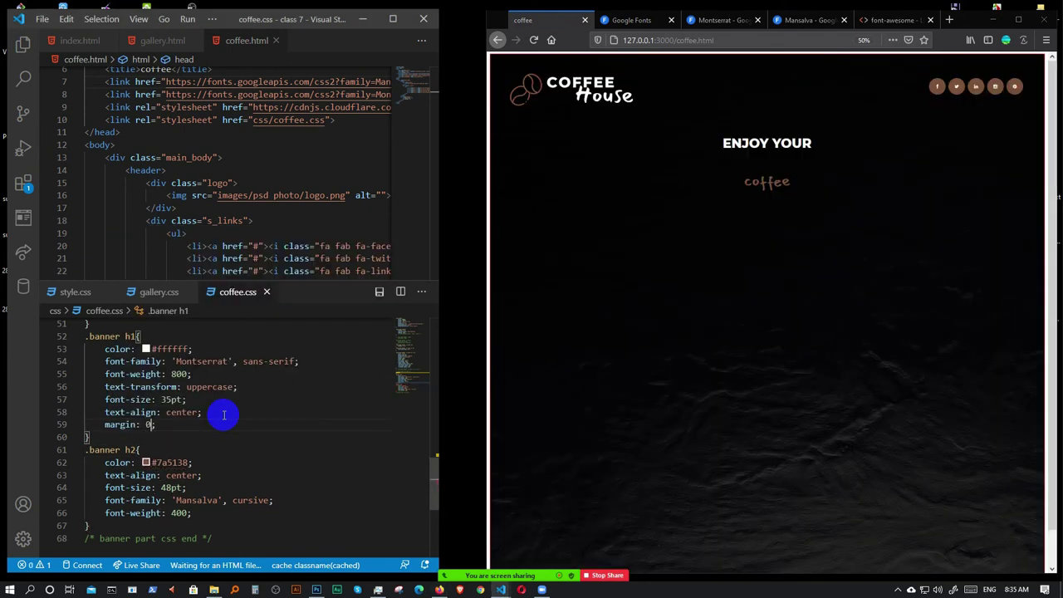
- Add a margin of 0 to the .banner h2 rule
{"action": "scroll", "coordinate": [224, 415], "scroll_direction": "down", "scroll_amount": 2}
{"action": "left_click", "coordinate": [220, 445]}
{"action": "key", "text": "Return"}
{"action": "type", "text": "m"}
{"action": "key", "text": "Tab"}
{"action": "type", "text": "0"}
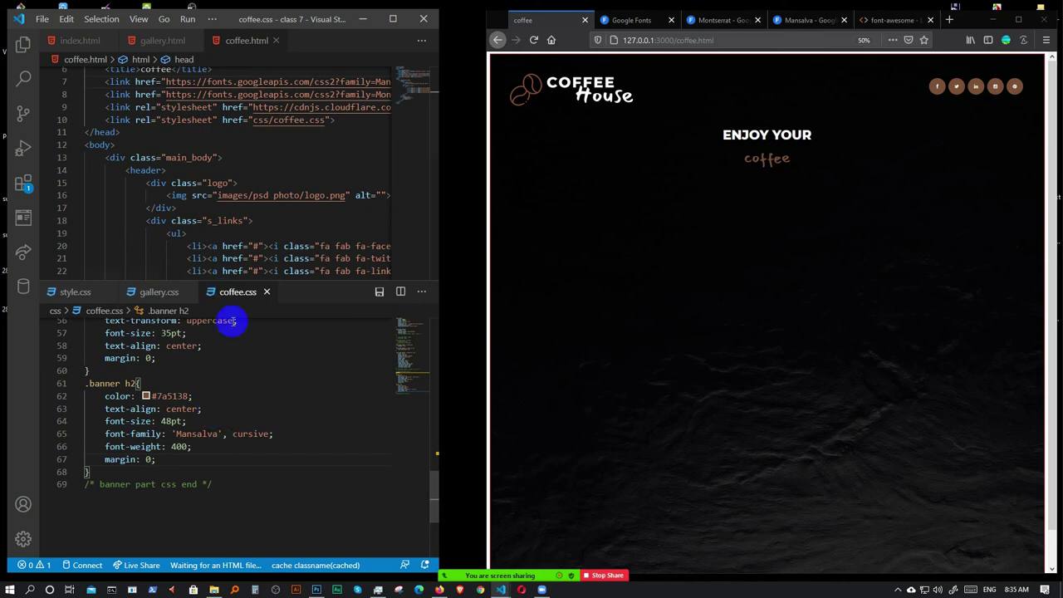
- Compare the heading placement in the Photoshop design with the browser preview and return to the code editor
{"action": "left_click", "coordinate": [315, 590]}
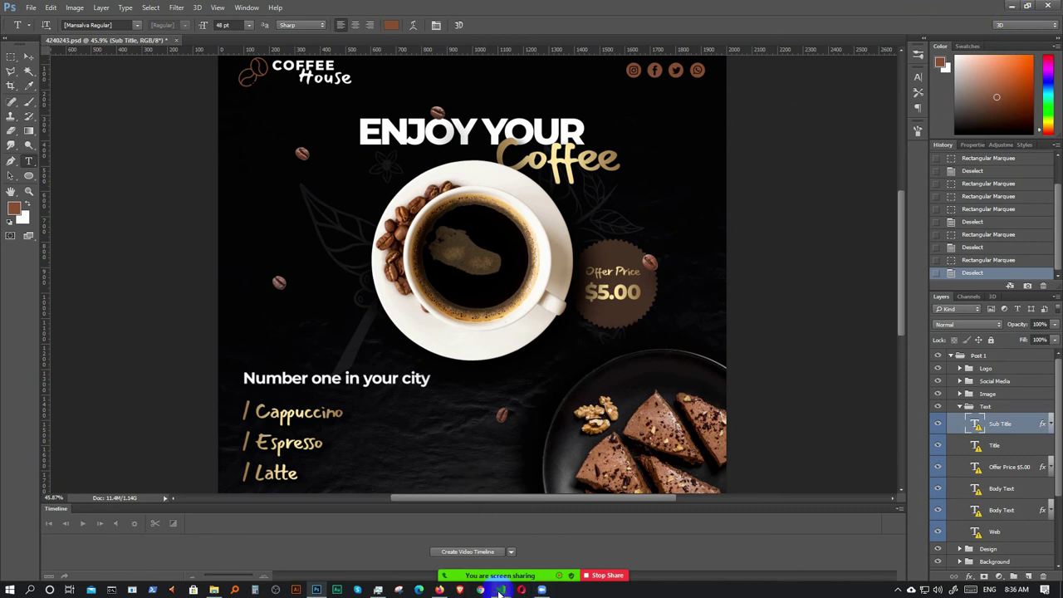
{"action": "left_click", "coordinate": [439, 590]}
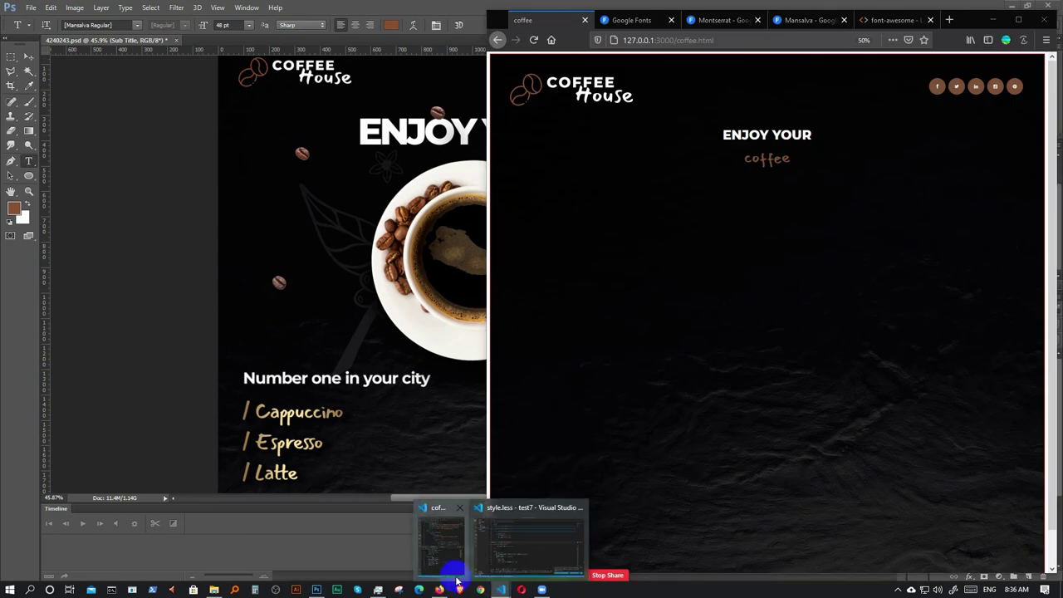
{"action": "left_click", "coordinate": [423, 557]}
- Set display: grid in the empty .banner rule of coffee.css
{"action": "scroll", "coordinate": [204, 411], "scroll_direction": "up", "scroll_amount": 2}
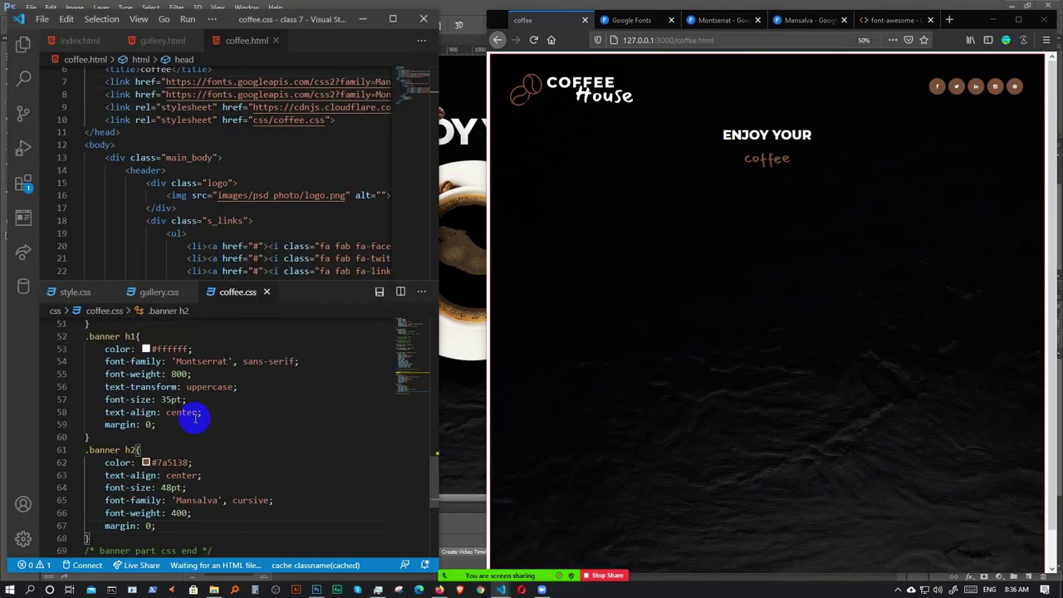
{"action": "scroll", "coordinate": [179, 424], "scroll_direction": "up", "scroll_amount": 3}
{"action": "left_click", "coordinate": [129, 410]}
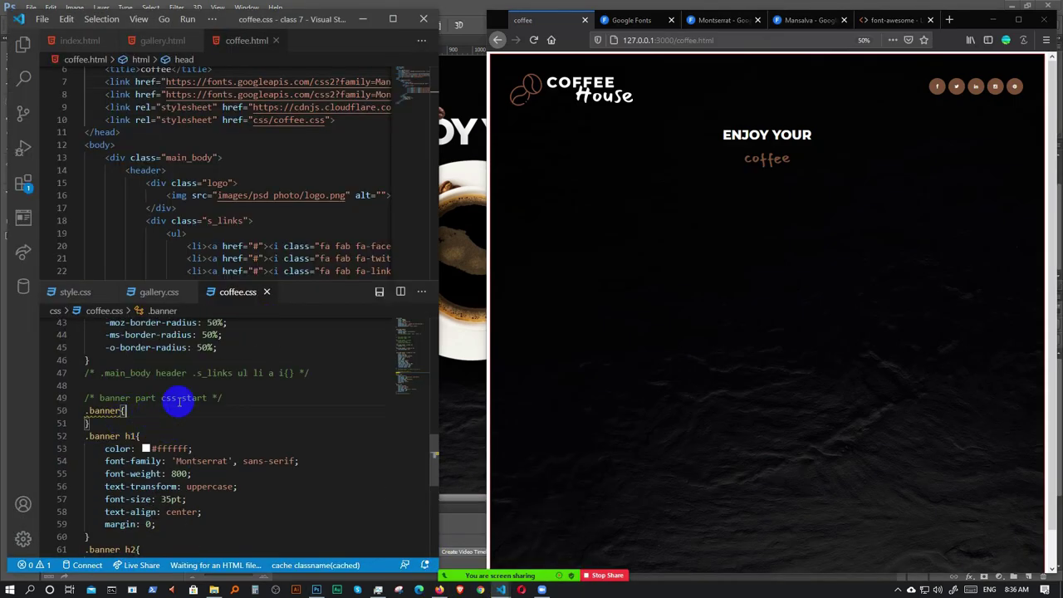
{"action": "key", "text": "Return"}
{"action": "type", "text": "did"}
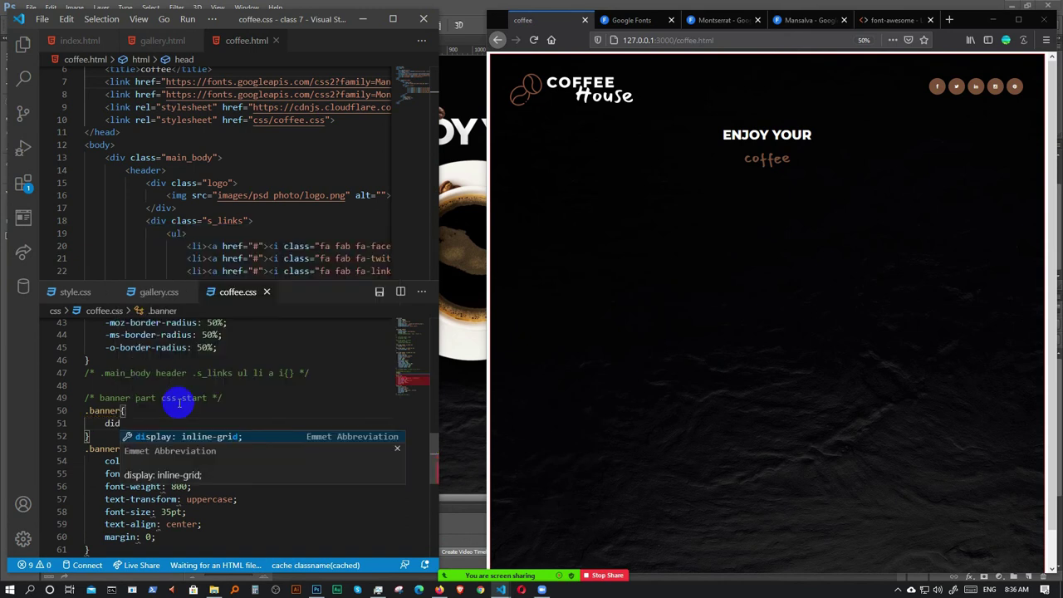
{"action": "key", "text": "Down"}
{"action": "key", "text": "Return"}
{"action": "type", "text": "gri"}
{"action": "key", "text": "Return"}
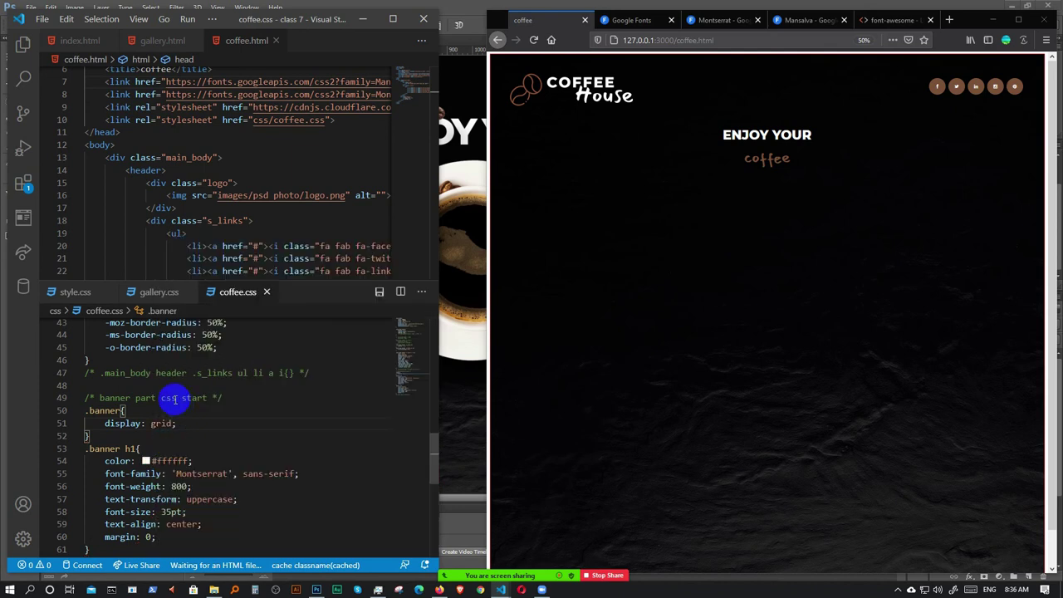
- Add a grid-area of h1 at the start of the .banner h1 rule
{"action": "scroll", "coordinate": [178, 403], "scroll_direction": "down", "scroll_amount": 2}
{"action": "left_click", "coordinate": [161, 381]}
{"action": "key", "text": "Return"}
{"action": "type", "text": "grid-a"}
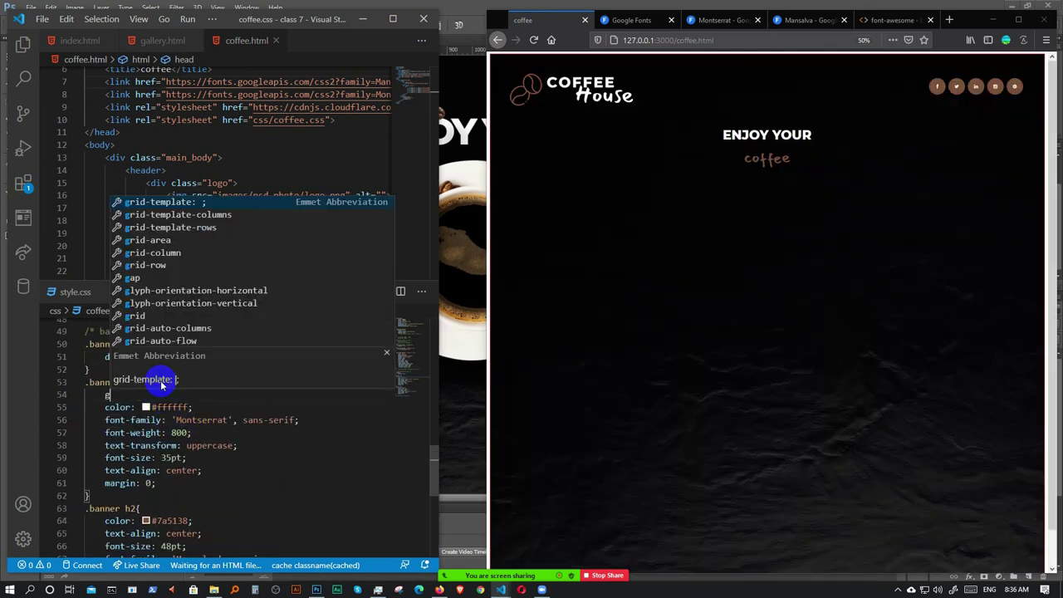
{"action": "key", "text": "Return"}
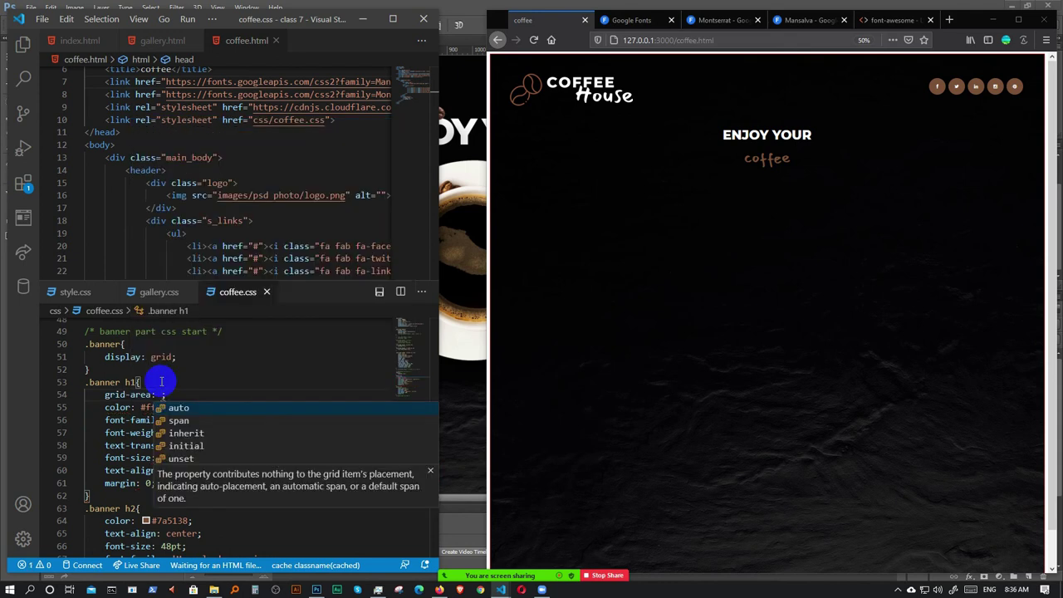
{"action": "type", "text": "h1;"}
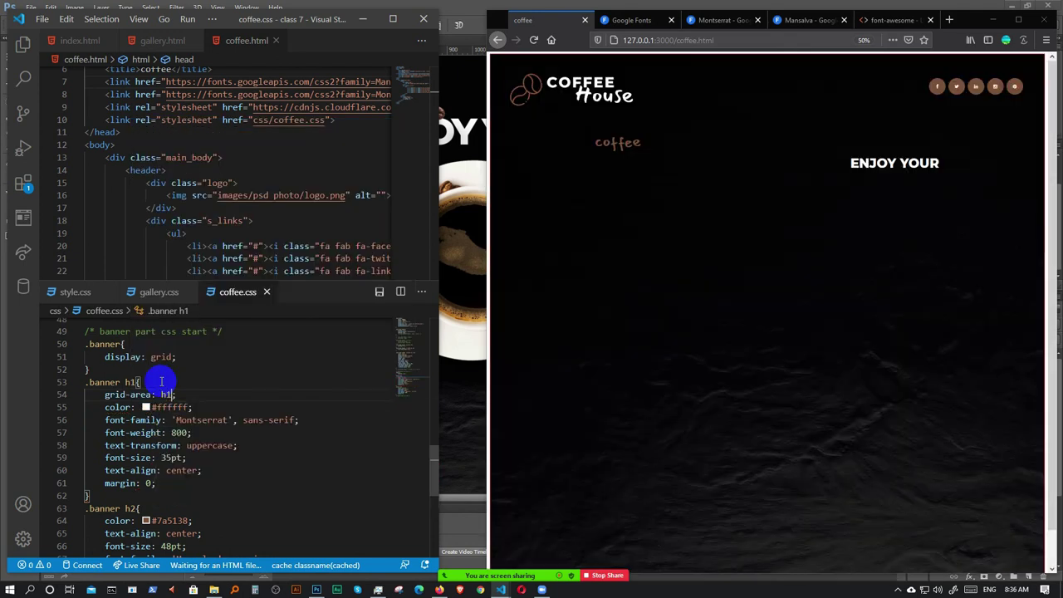
- Add a grid-area of h2 at the start of the .banner h2 rule
{"action": "scroll", "coordinate": [154, 415], "scroll_direction": "down", "scroll_amount": 1}
{"action": "left_click", "coordinate": [150, 476]}
{"action": "key", "text": "Return"}
{"action": "type", "text": "g"}
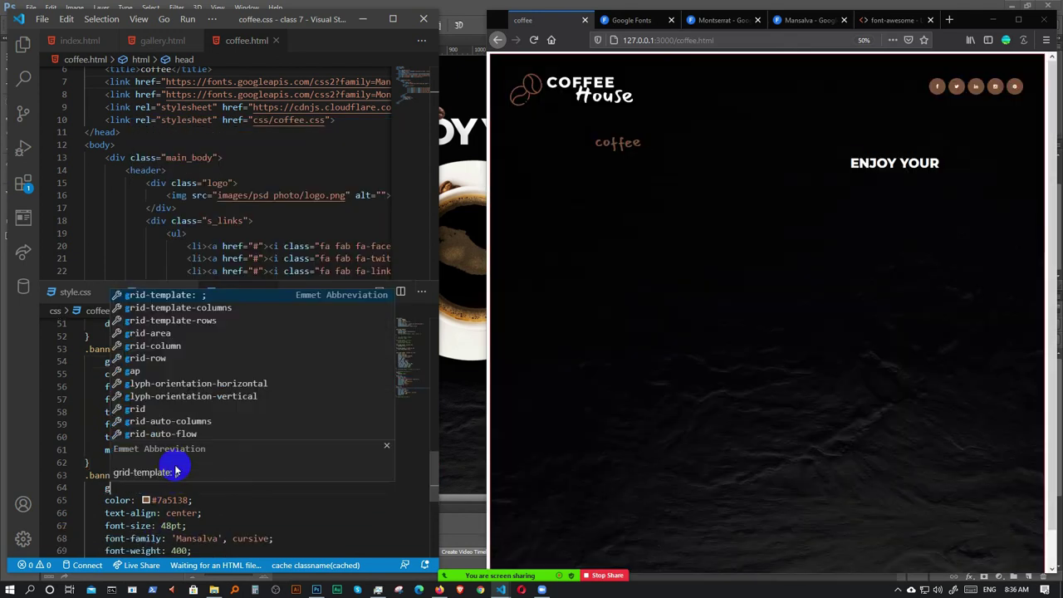
{"action": "type", "text": "rid-a"}
{"action": "key", "text": "Return"}
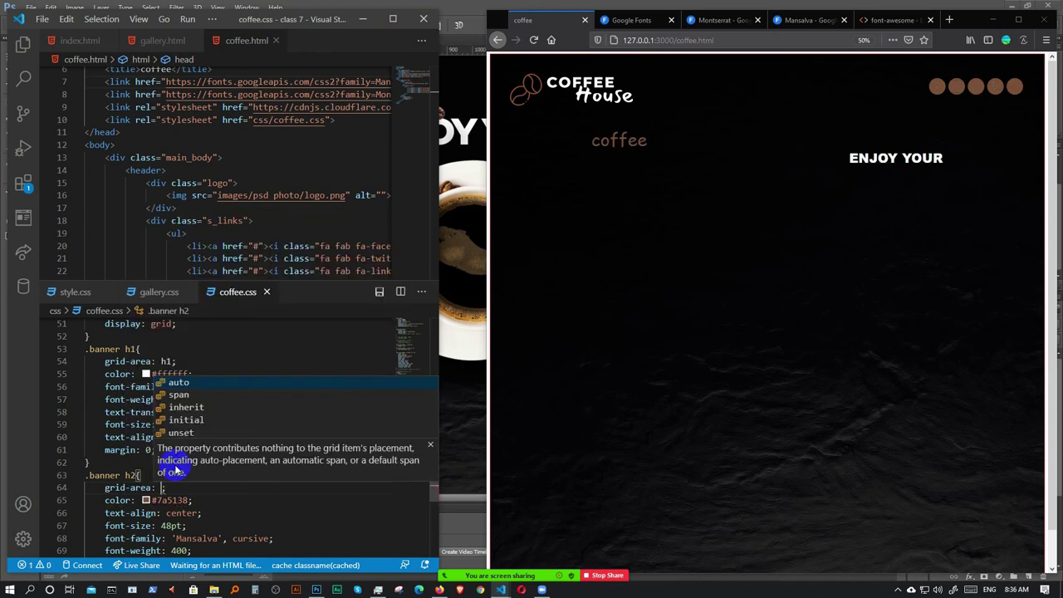
{"action": "type", "text": "h2"}
{"action": "scroll", "coordinate": [177, 465], "scroll_direction": "up", "scroll_amount": 2}
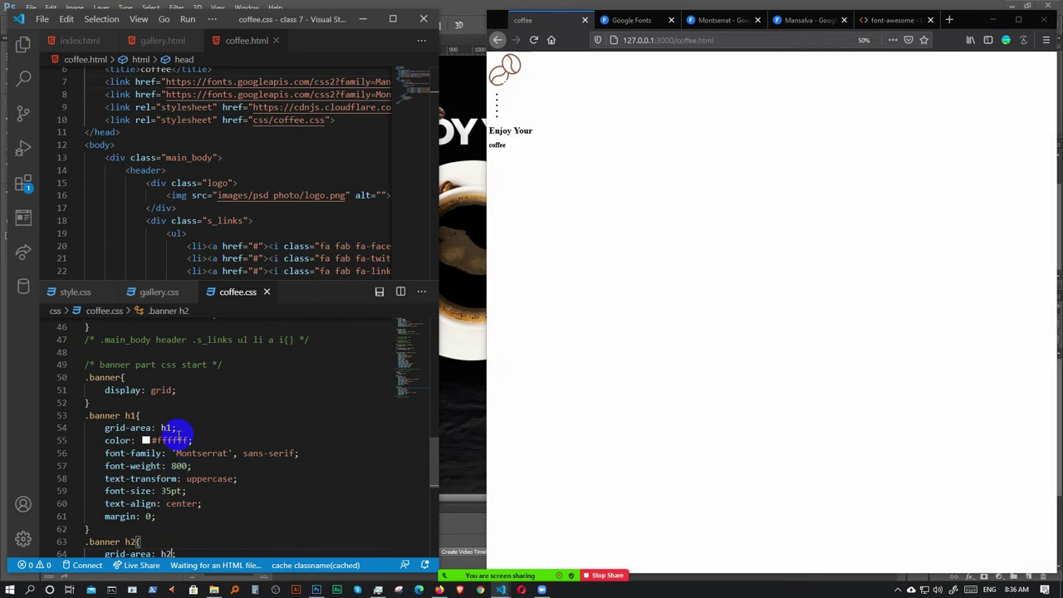
- Add a grid-template-areas declaration below display: grid in the .banner rule, with its closing semicolon on a separate line
{"action": "left_click", "coordinate": [185, 392]}
{"action": "key", "text": "Return"}
{"action": "type", "text": "g"}
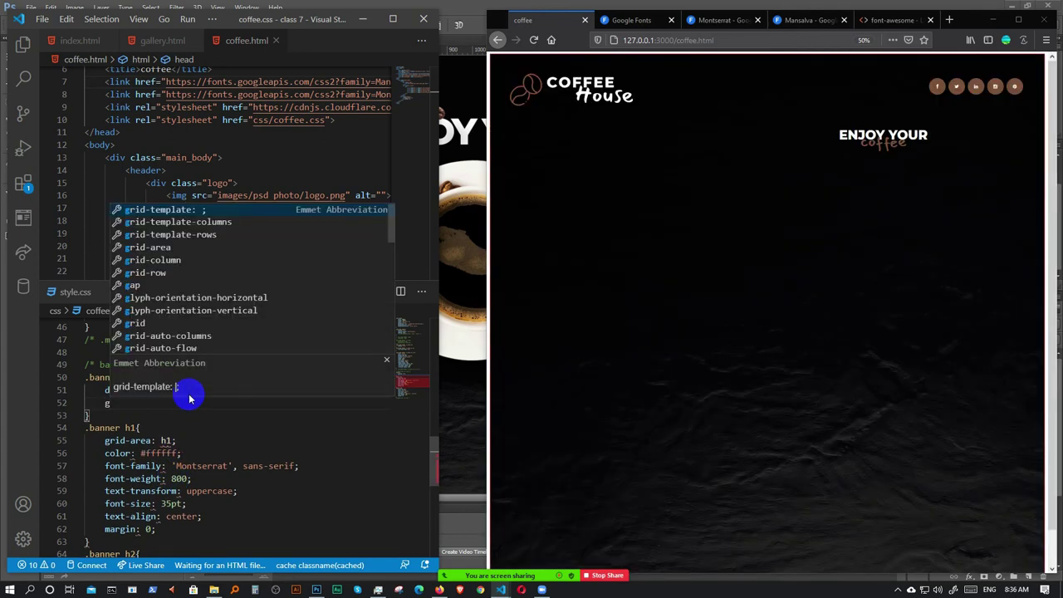
{"action": "type", "text": "r"}
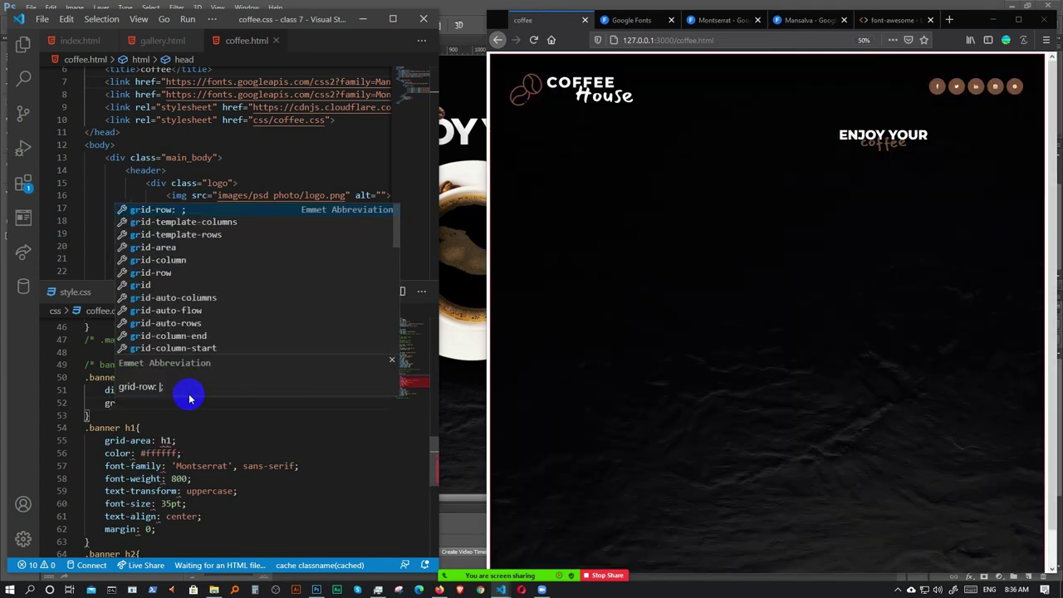
{"action": "type", "text": "id-te"}
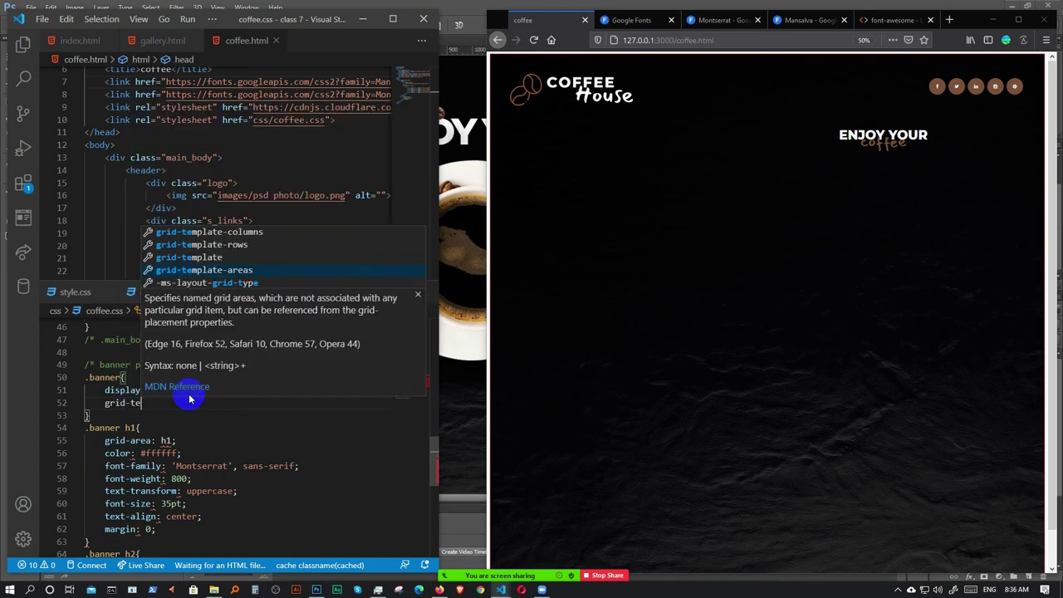
{"action": "key", "text": "Return"}
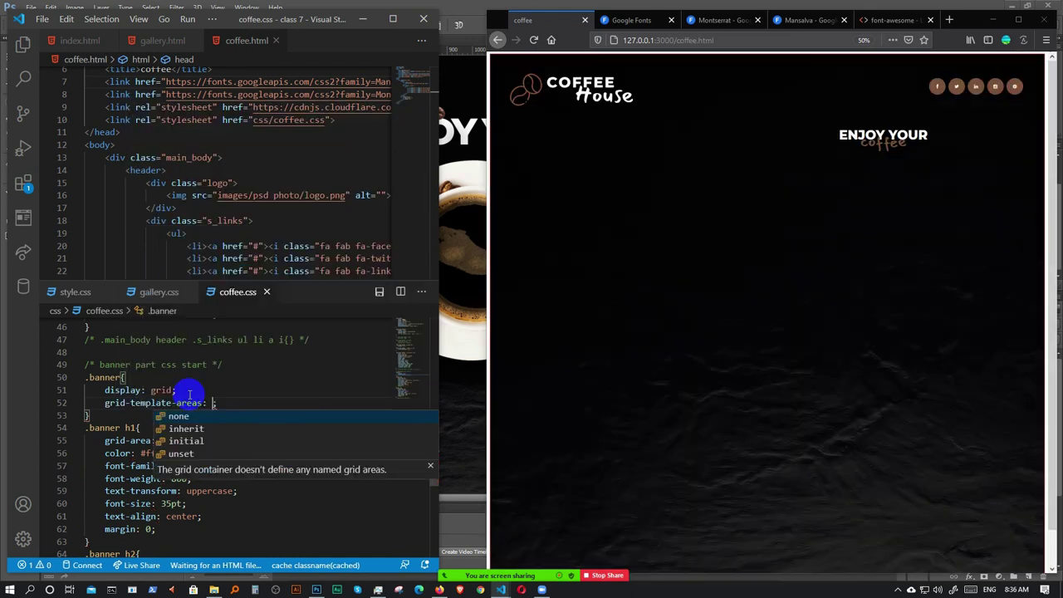
{"action": "key", "text": "Return"}
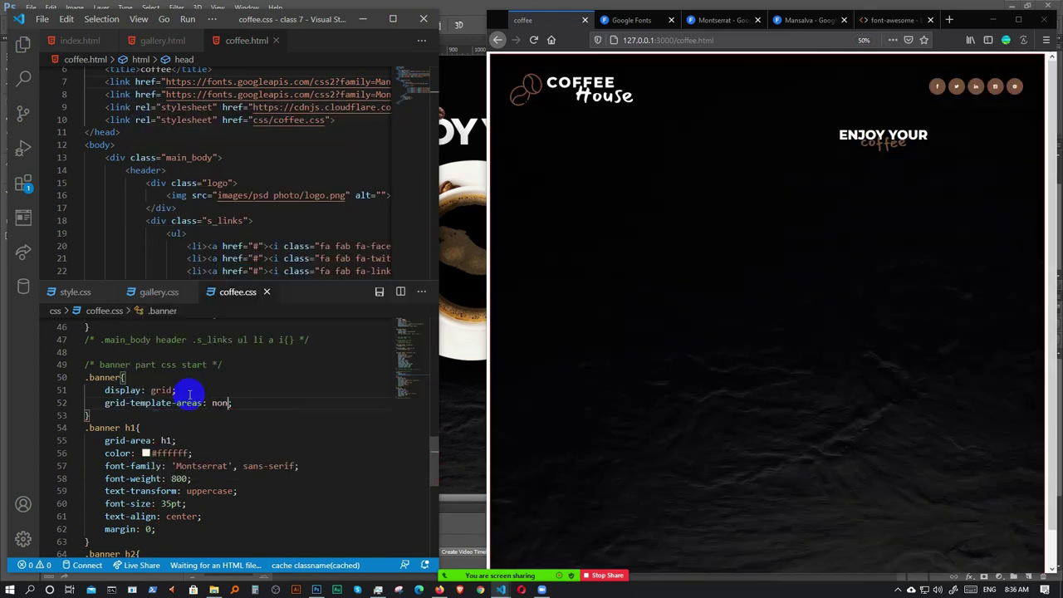
{"action": "key", "text": "Return"}
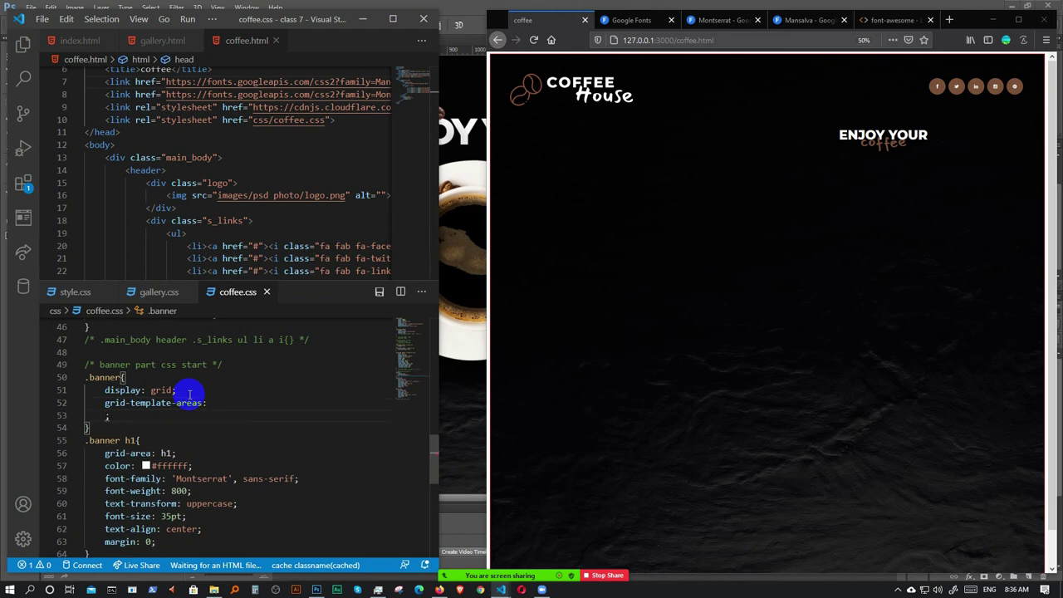
- Enter '. h1 h1 .' as the first row of the grid-template-areas value
{"action": "key", "text": "Return"}
{"action": "type", "text": "'"}
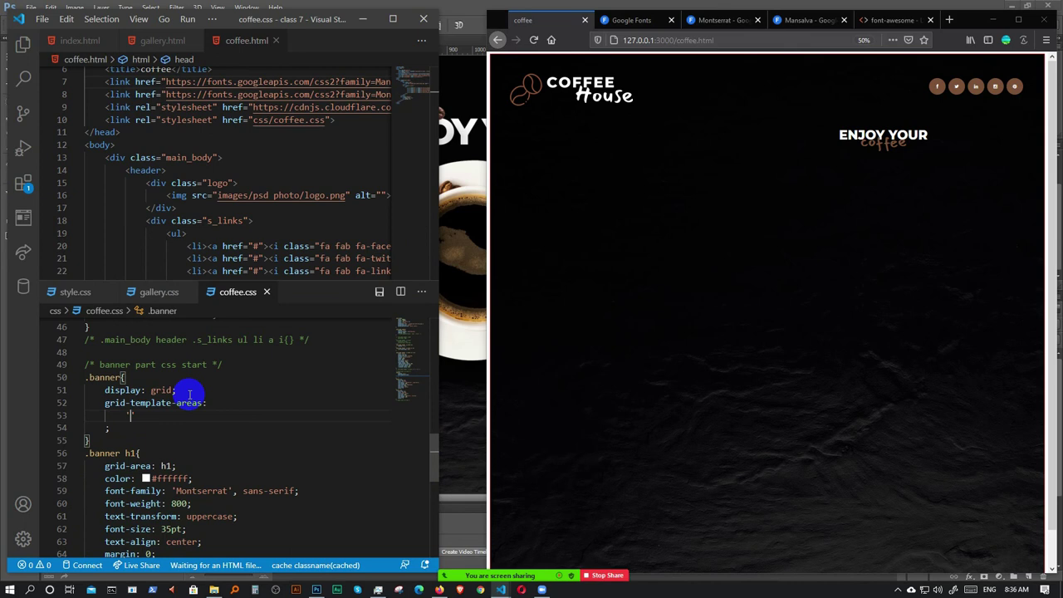
{"action": "type", "text": ". h"}
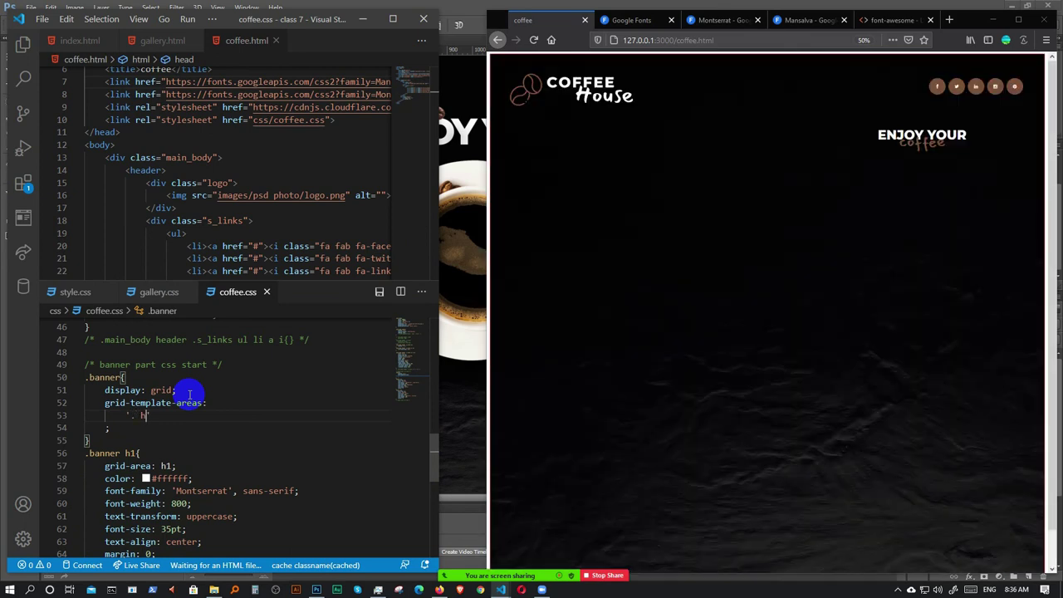
{"action": "type", "text": "1 h1 ."}
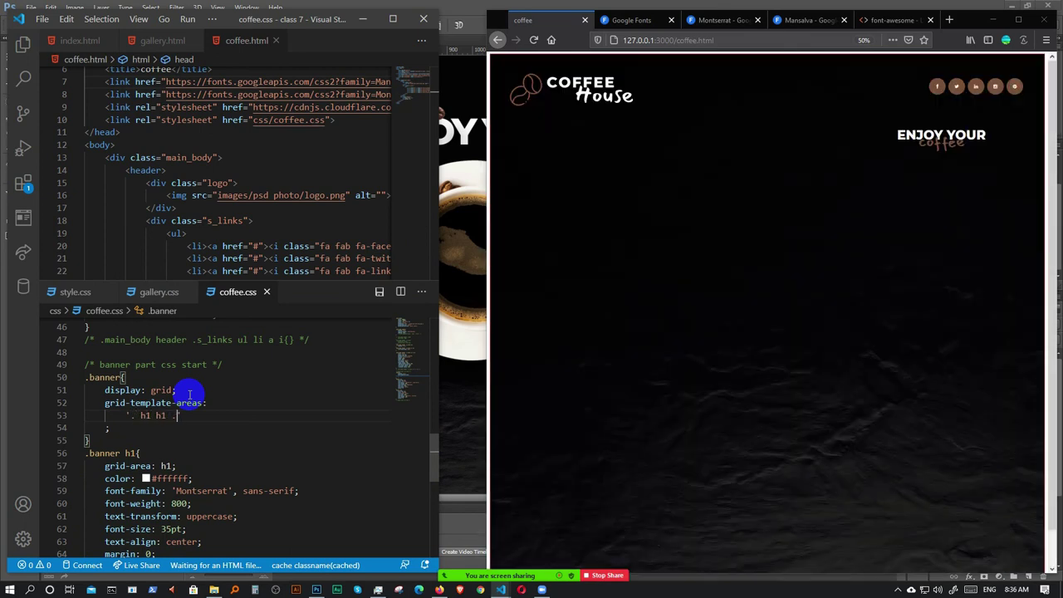
- Duplicate the grid-template-areas row and change the copy to '. . h2 .'
{"action": "key", "text": "shift+alt+Down"}
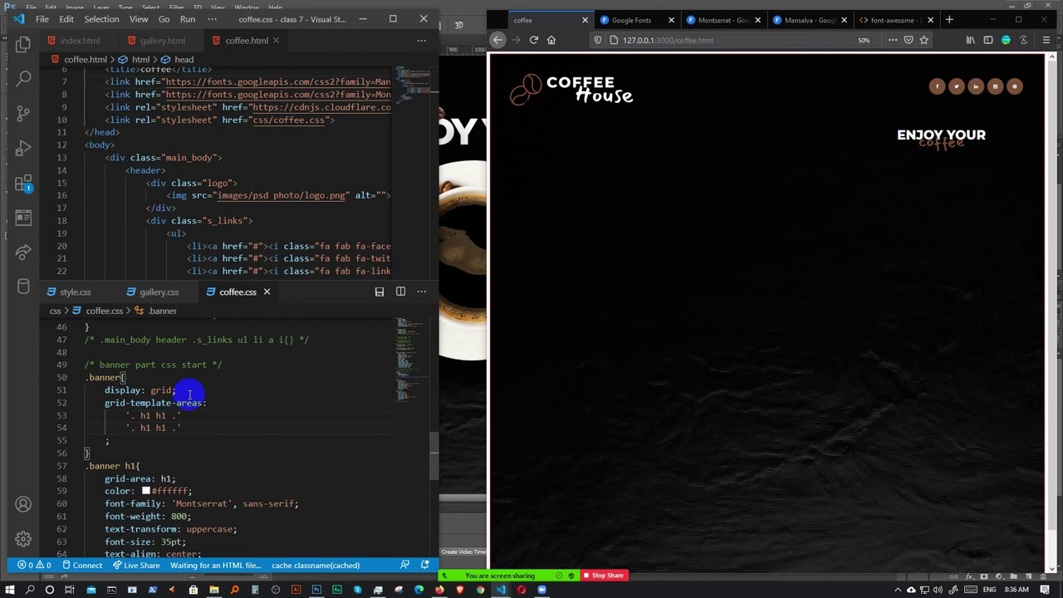
{"action": "key", "text": "BackSpace"}
{"action": "key", "text": "BackSpace"}
{"action": "type", "text": "."}
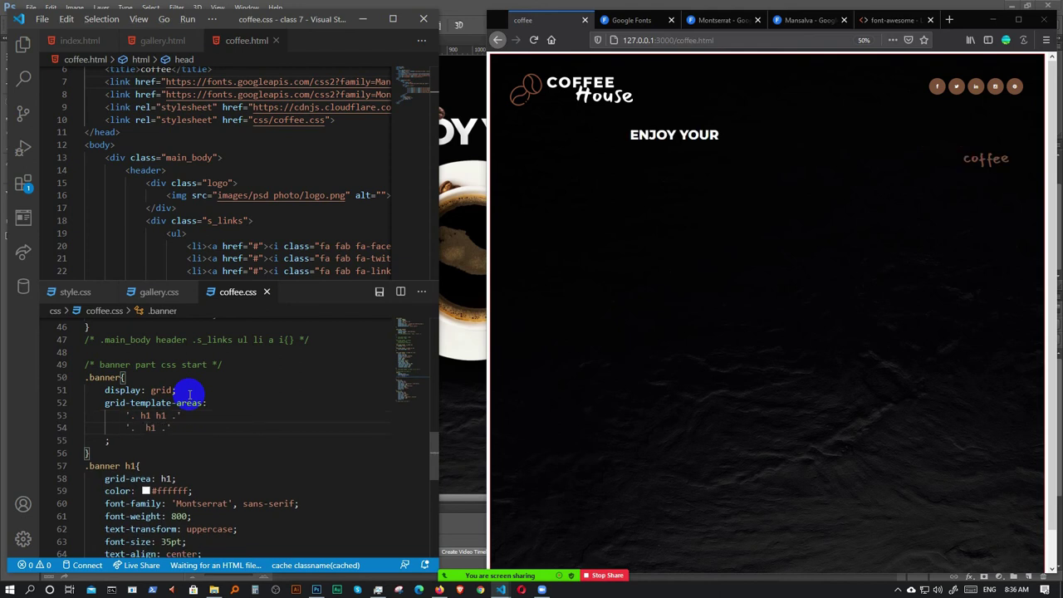
{"action": "key", "text": "BackSpace"}
{"action": "key", "text": "BackSpace"}
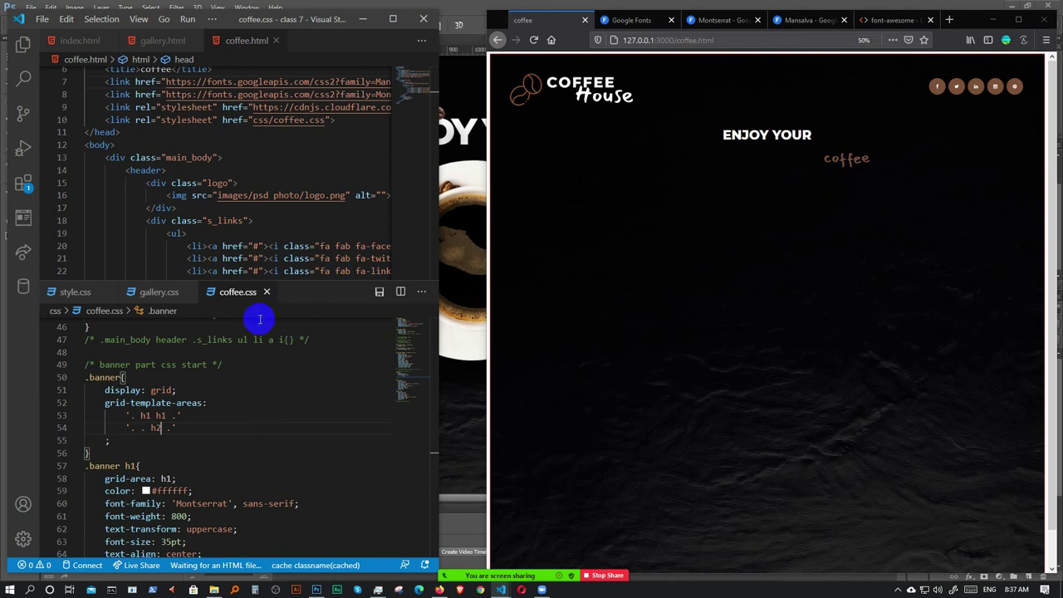
- Extend the first grid-template-areas row with another h1 cell so it reads '. h1 h1 h1.'
{"action": "left_click", "coordinate": [184, 416]}
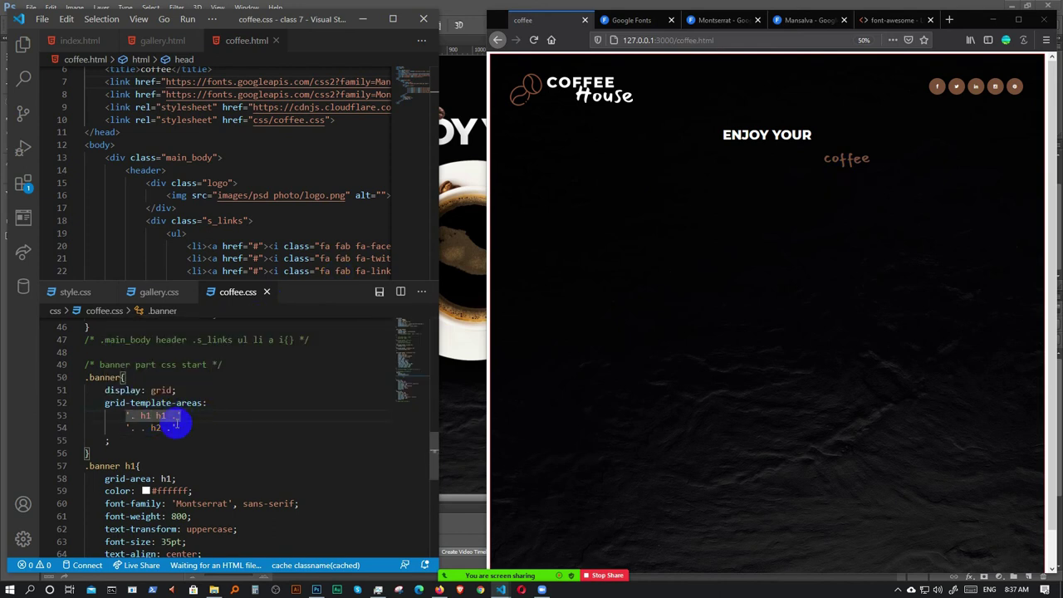
{"action": "key", "text": "shift+Home"}
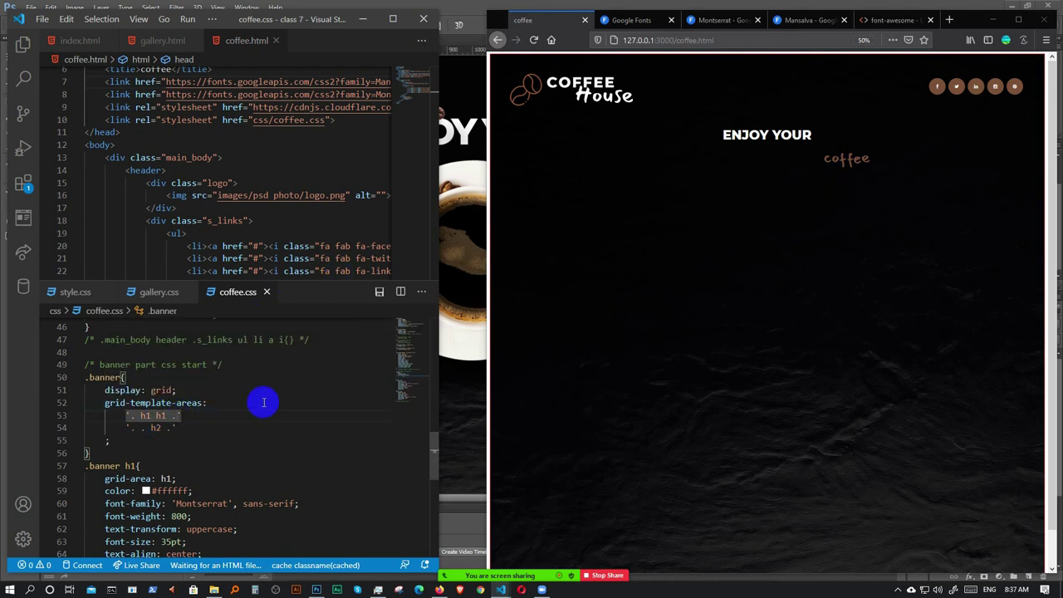
{"action": "type", "text": "h1"}
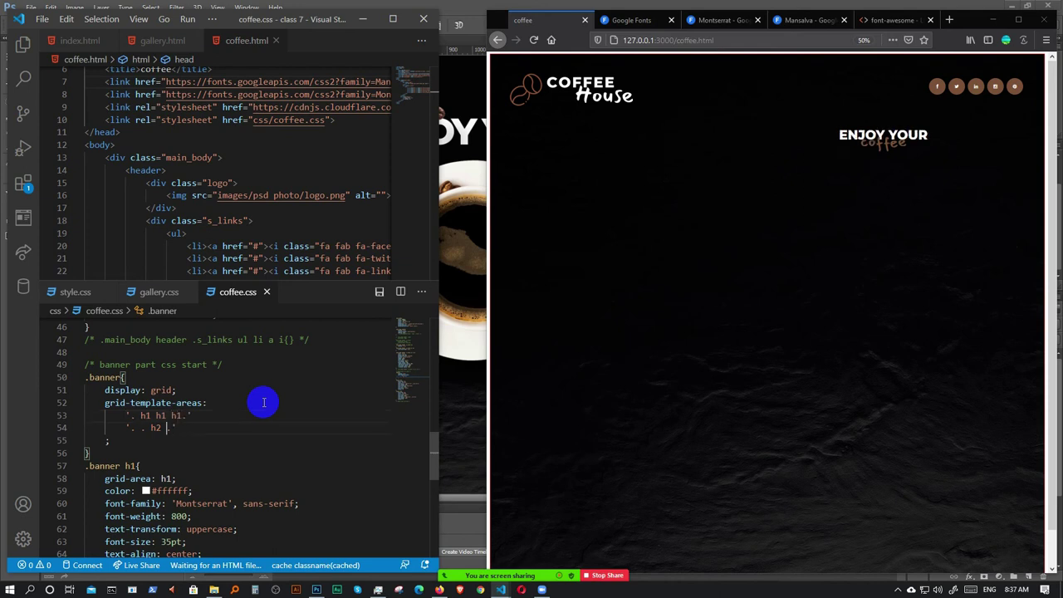
- Change the second grid-template-areas row to '. h2 h2 . .'
{"action": "key", "text": "Down"}
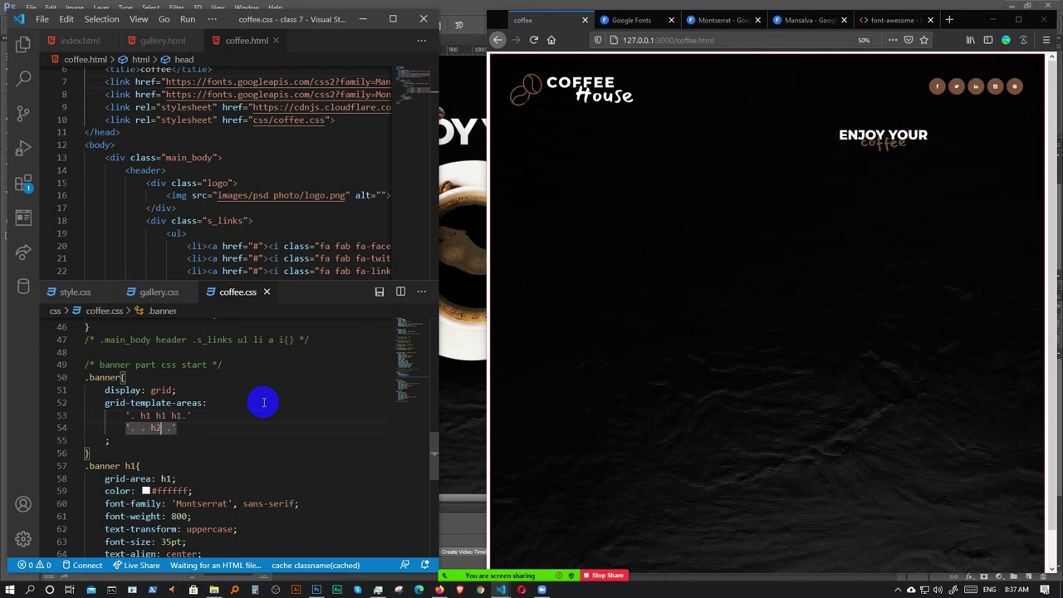
{"action": "key", "text": "BackSpace"}
{"action": "type", "text": "h2"}
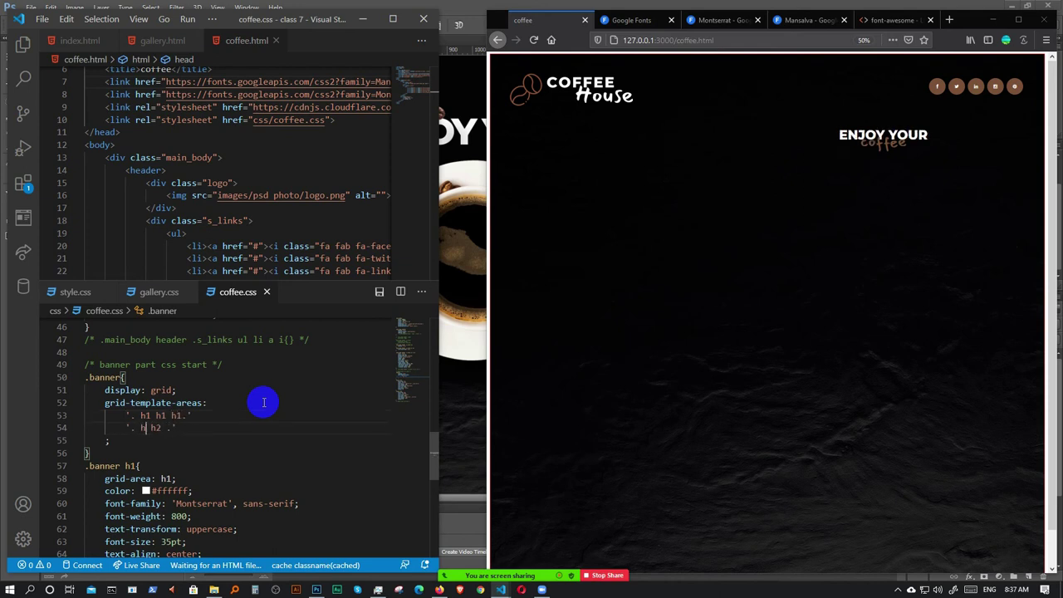
{"action": "type", "text": " ."}
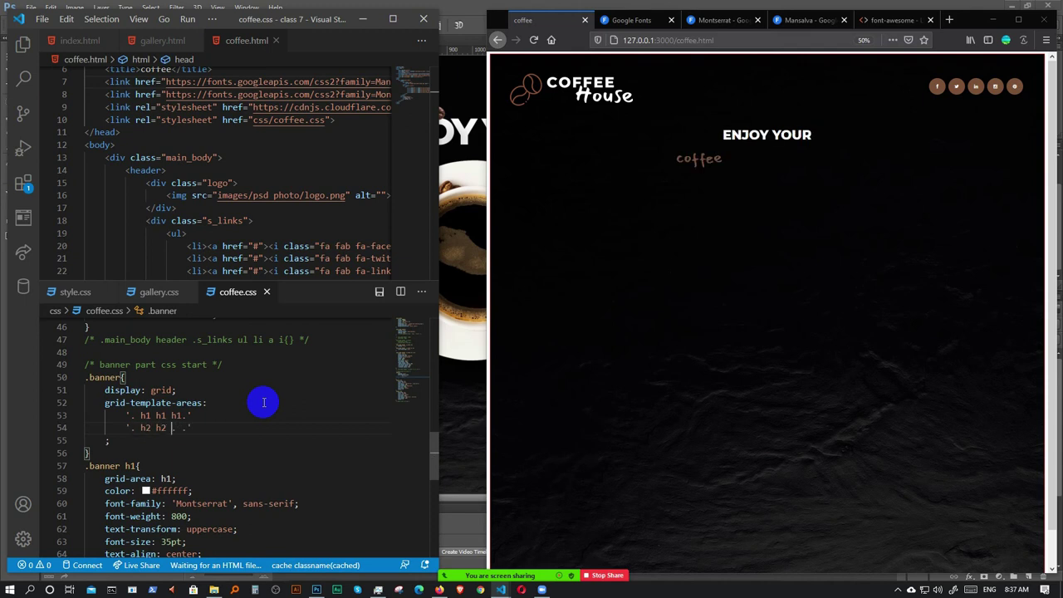
- Replace the first h2 cell of the second template row with a dot, making it '. . h2 . .'
{"action": "key", "text": "Left"}
{"action": "key", "text": "BackSpace"}
{"action": "key", "text": "BackSpace"}
{"action": "type", "text": "."}
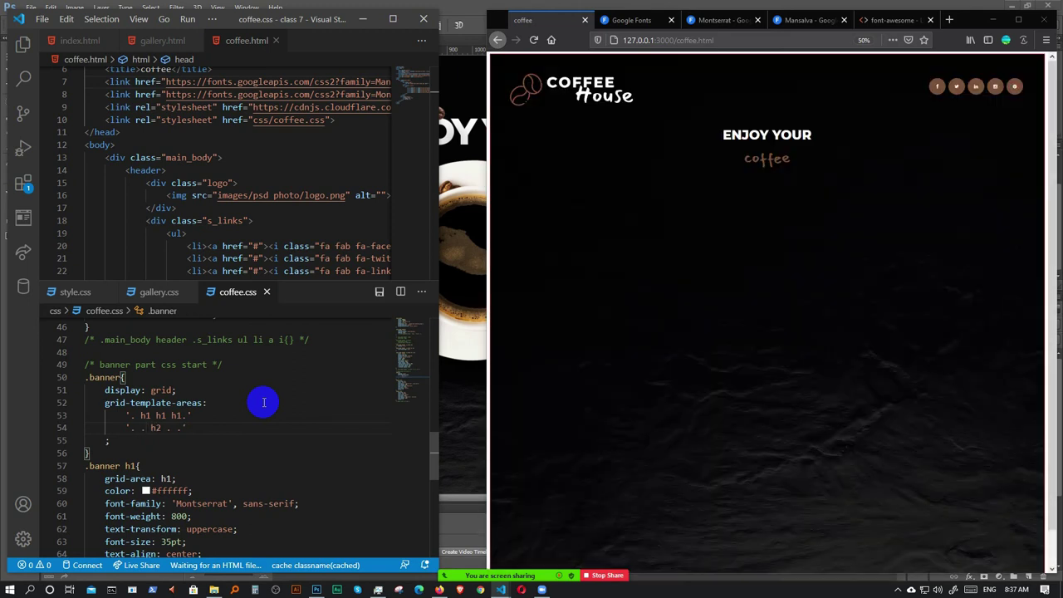
- Try moving the h2 cell one column further along, making the second template row '. . . h2 .'
{"action": "key", "text": "Delete"}
{"action": "key", "text": "BackSpace"}
{"action": "key", "text": "BackSpace"}
{"action": "type", "text": "."}
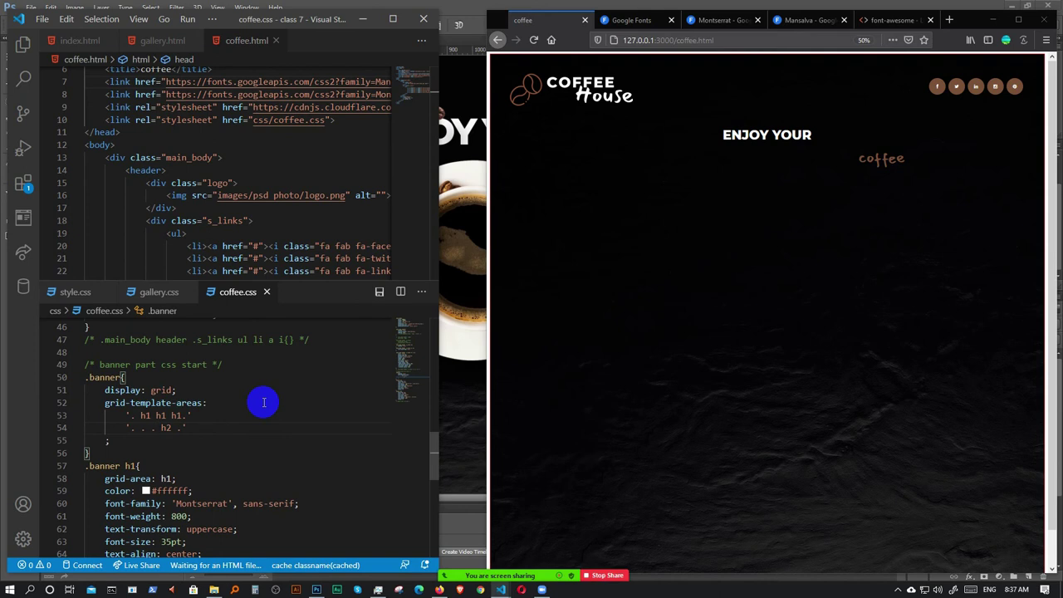
- Try setting text-align to left in the .banner h2 rule
{"action": "scroll", "coordinate": [213, 408], "scroll_direction": "down", "scroll_amount": 3}
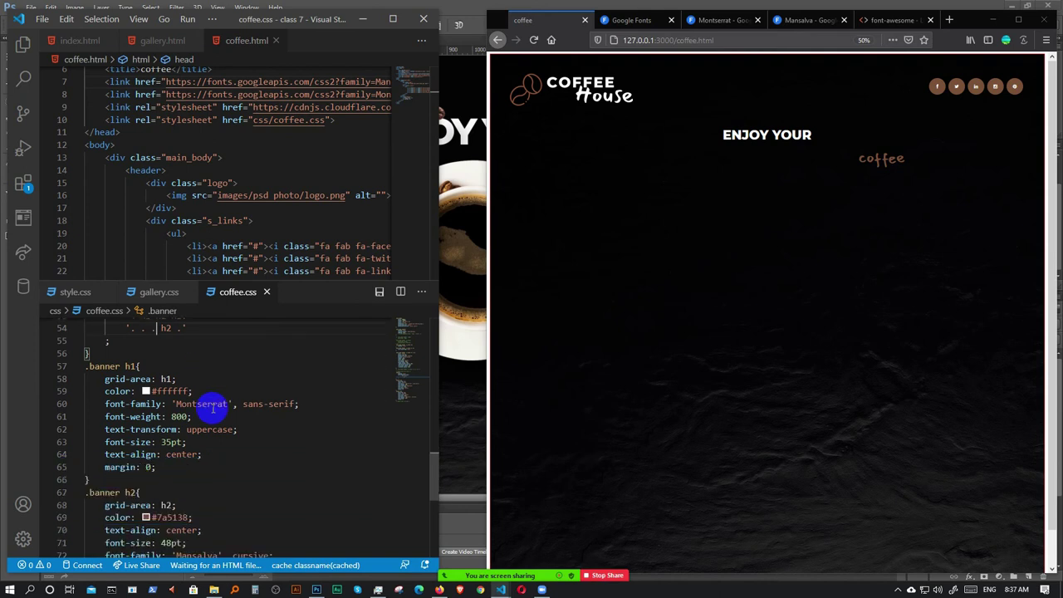
{"action": "scroll", "coordinate": [208, 463], "scroll_direction": "down", "scroll_amount": 2}
{"action": "double_click", "coordinate": [183, 464]}
{"action": "type", "text": "left"}
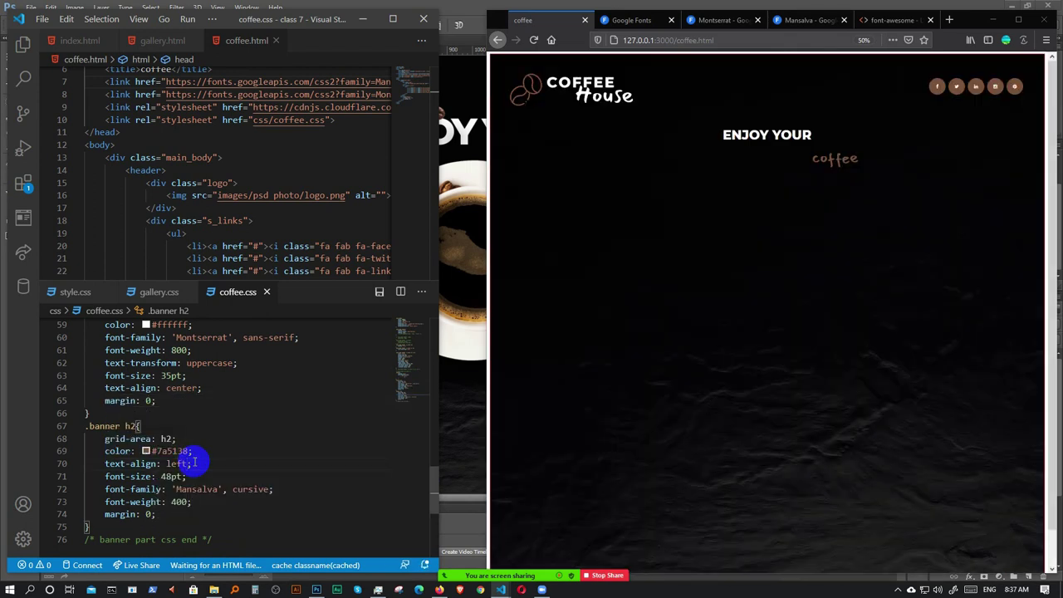
- Try spanning h2 over two cells by changing the second template row to '. . h2 h2 .'
{"action": "scroll", "coordinate": [220, 396], "scroll_direction": "up", "scroll_amount": 1}
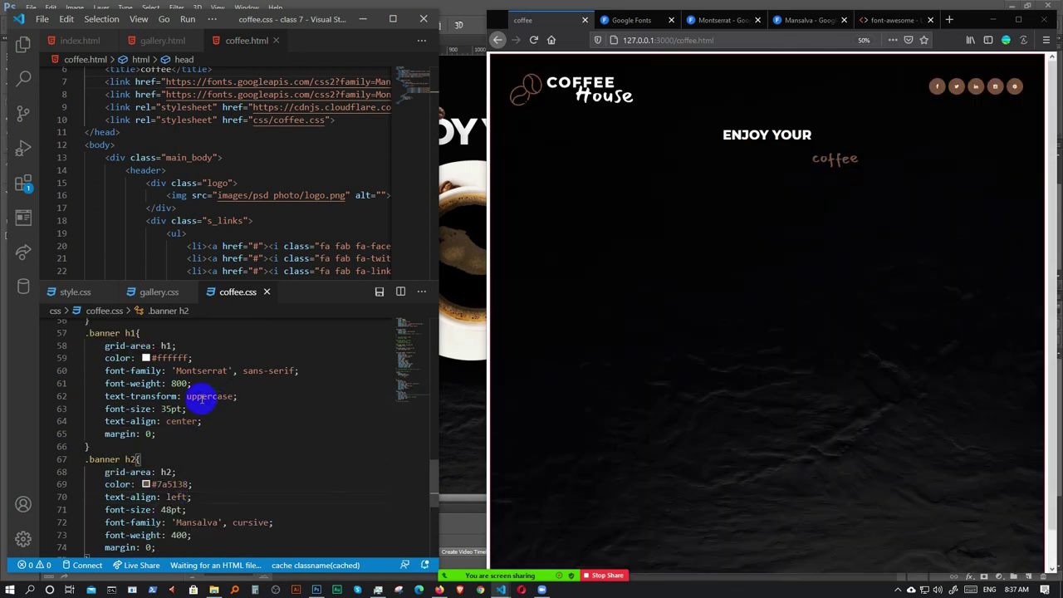
{"action": "scroll", "coordinate": [199, 383], "scroll_direction": "up", "scroll_amount": 2}
{"action": "left_click", "coordinate": [167, 359]}
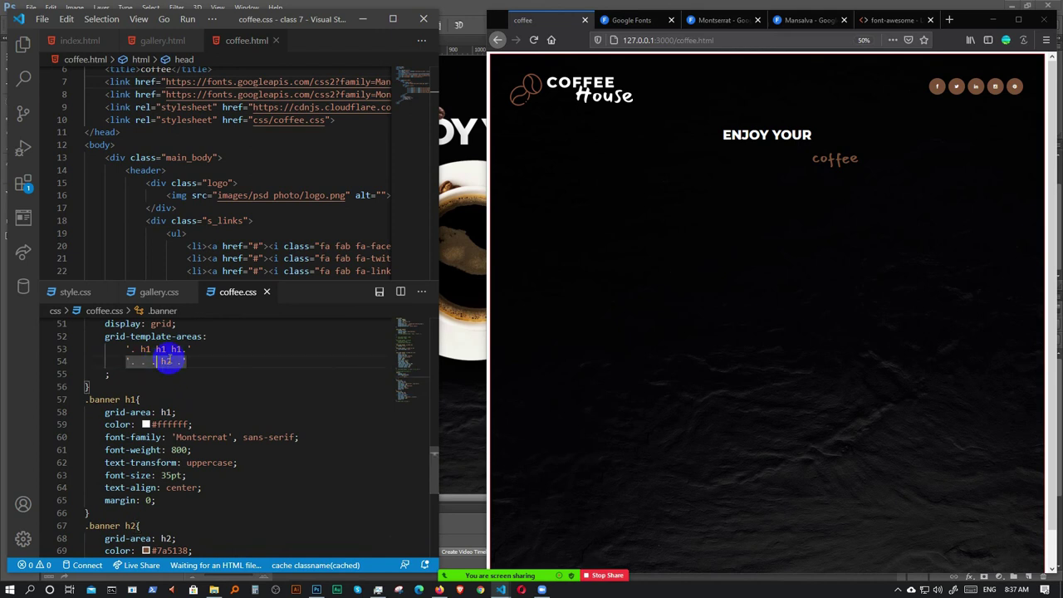
{"action": "key", "text": "BackSpace"}
{"action": "type", "text": "h2"}
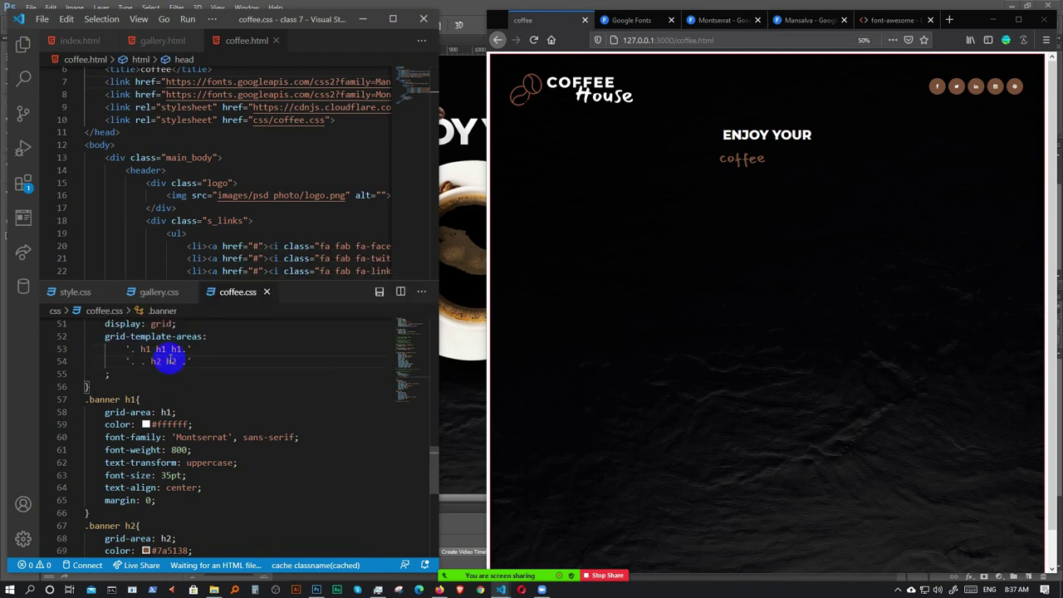
- Replace the last h2 cell in the second template row with a dot so it reads '. . h2 . .'
{"action": "scroll", "coordinate": [168, 359], "scroll_direction": "down", "scroll_amount": 3}
{"action": "scroll", "coordinate": [181, 448], "scroll_direction": "up", "scroll_amount": 3}
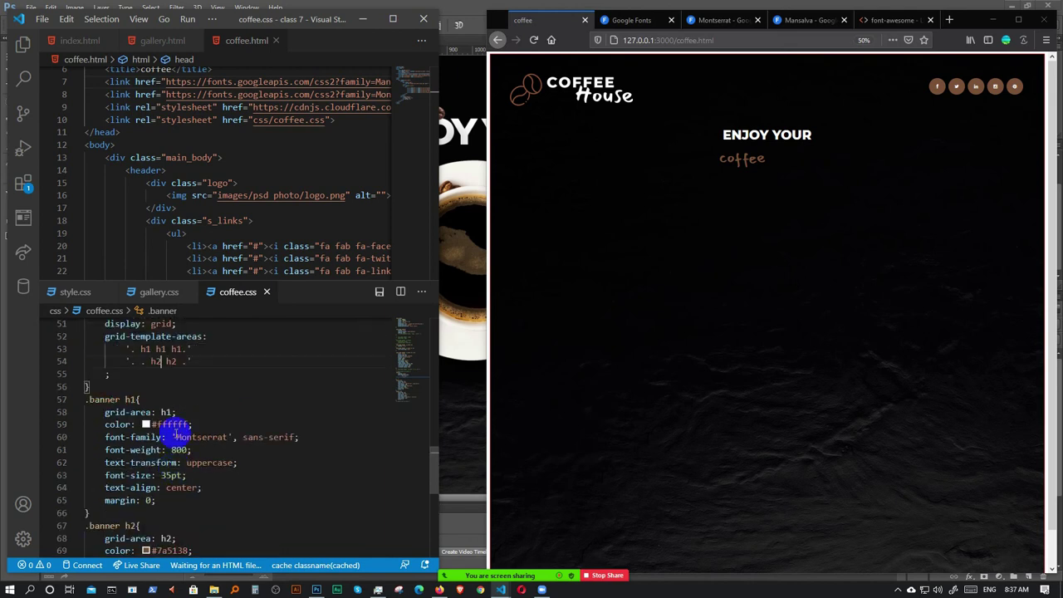
{"action": "triple_click", "coordinate": [171, 363]}
{"action": "left_click", "coordinate": [170, 363]}
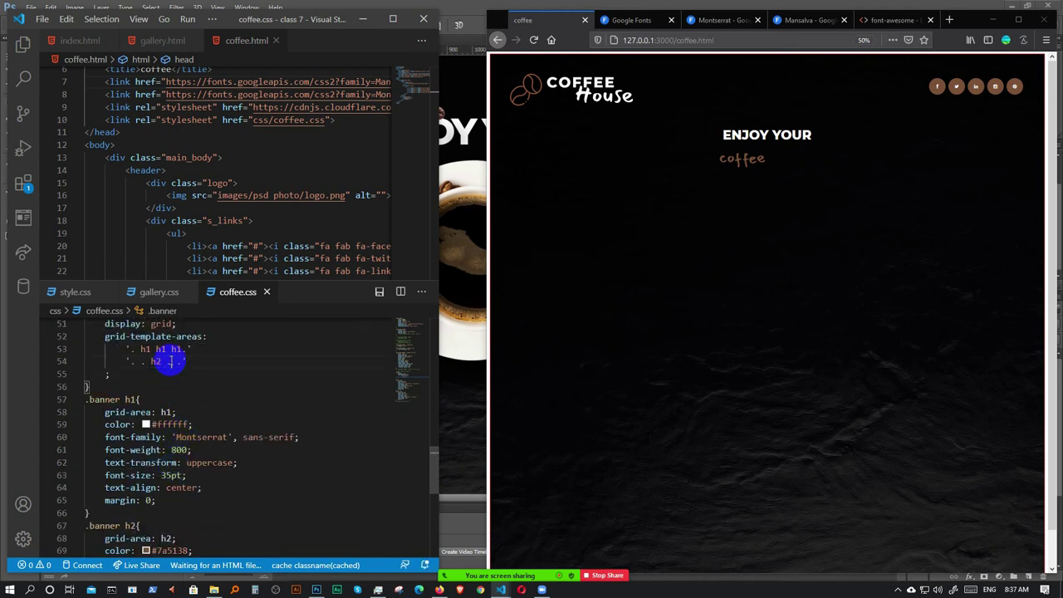
- Set text-align to right in the .banner h2 rule
{"action": "scroll", "coordinate": [171, 357], "scroll_direction": "down", "scroll_amount": 3}
{"action": "double_click", "coordinate": [180, 464]}
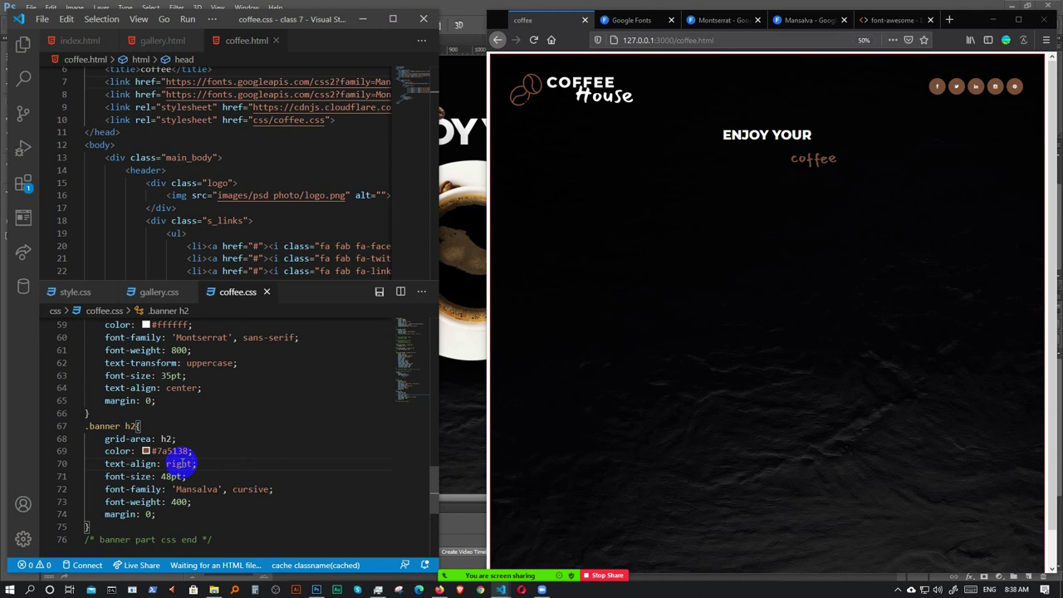
{"action": "left_click", "coordinate": [195, 463]}
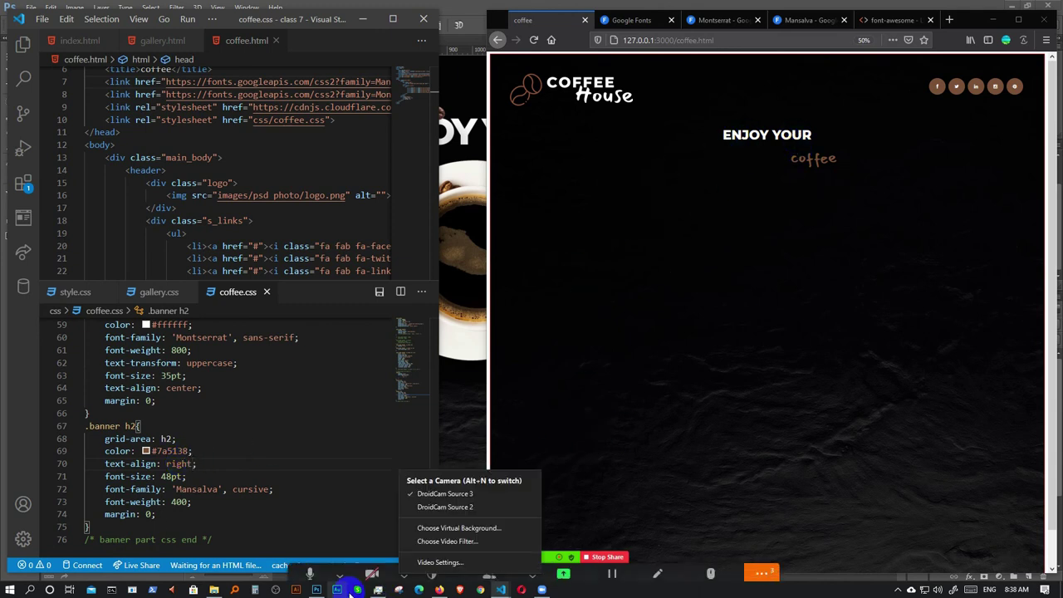
- Switch to the Photoshop design and select the coffee cup's layer with the Move tool
{"action": "left_click", "coordinate": [317, 590]}
{"action": "key", "text": "ctrl+0"}
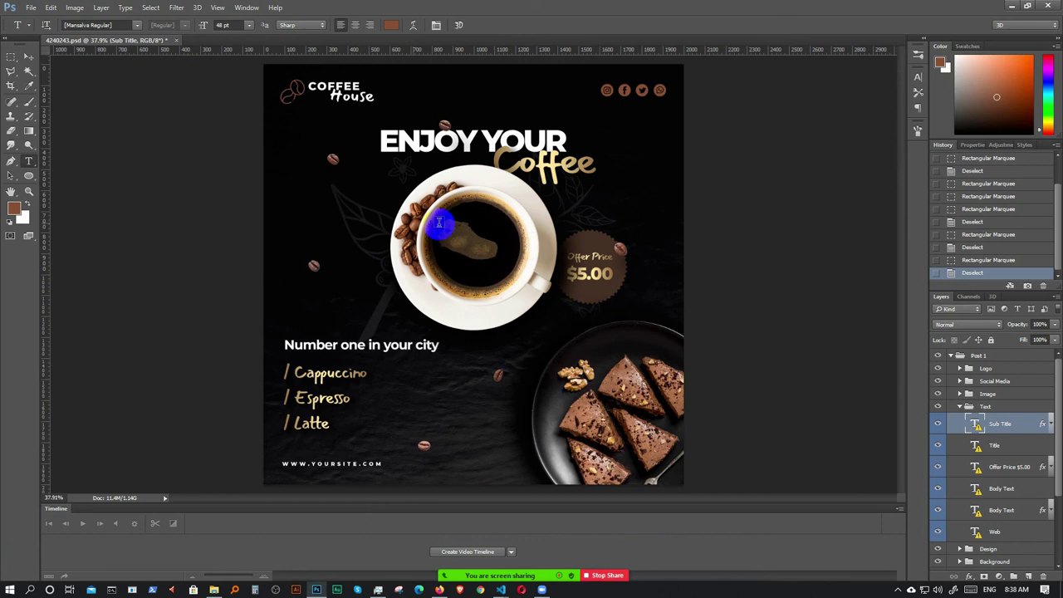
{"action": "left_click", "coordinate": [28, 57]}
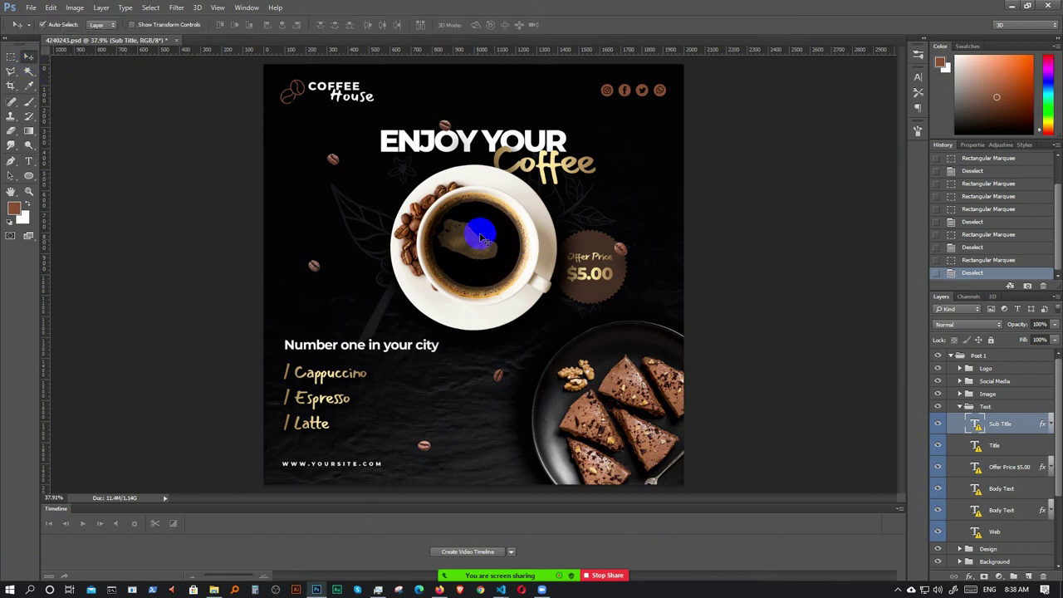
{"action": "left_click", "coordinate": [421, 247]}
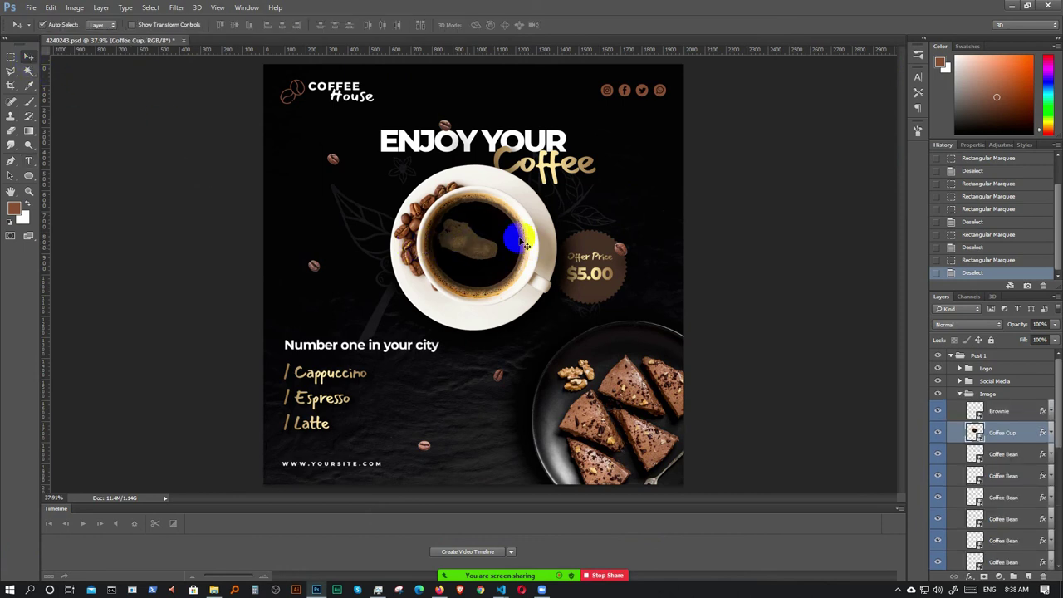
- Toggle the visibility of the Image group and the Coffee Cup layer off and on to examine what each contains
{"action": "left_click", "coordinate": [938, 395]}
{"action": "left_click", "coordinate": [938, 396]}
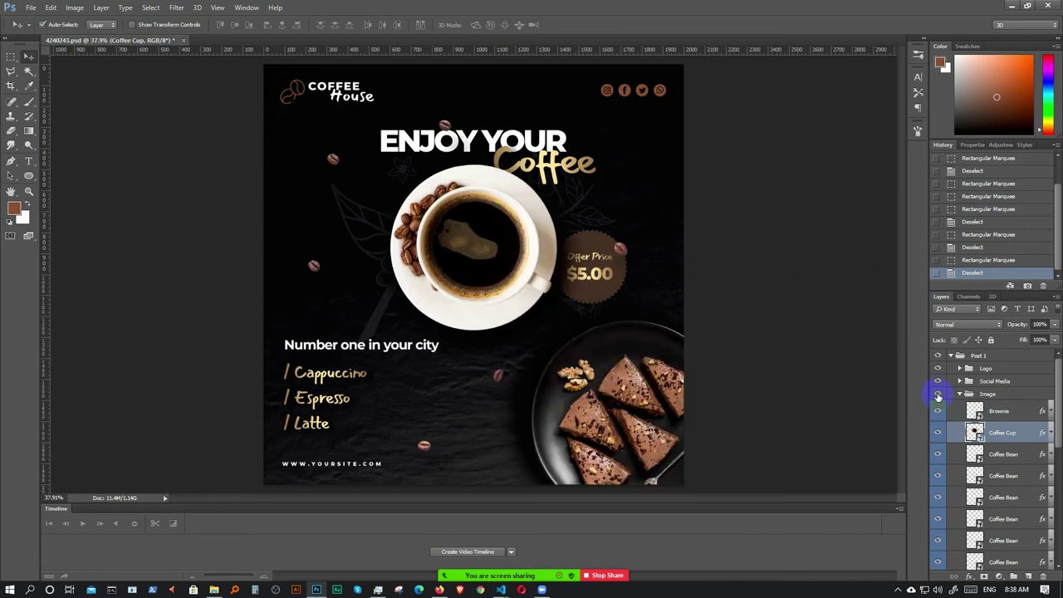
{"action": "left_click", "coordinate": [938, 395]}
{"action": "left_click", "coordinate": [938, 396]}
{"action": "left_click", "coordinate": [939, 434]}
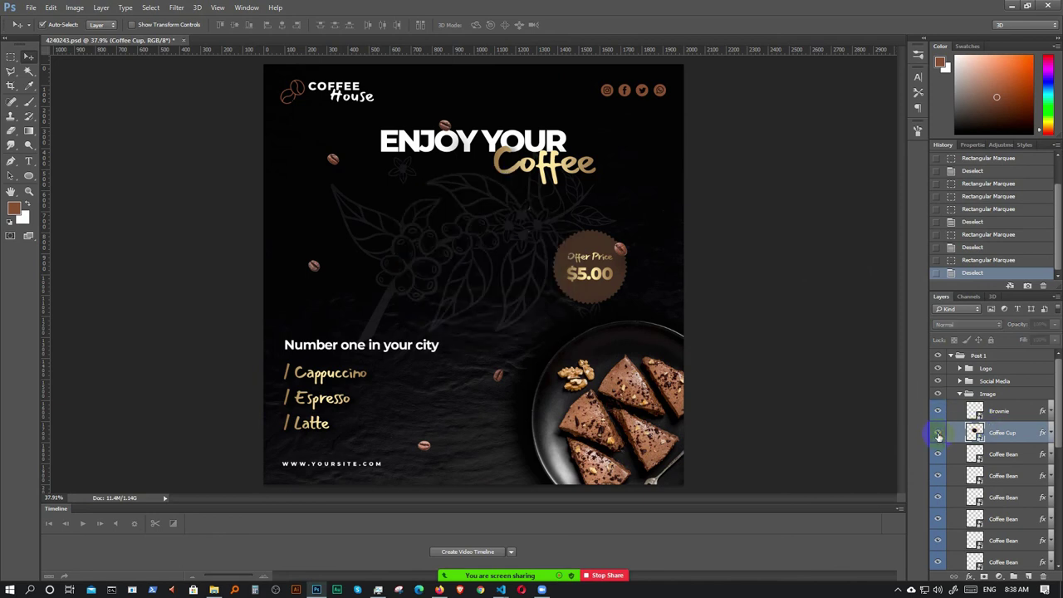
{"action": "left_click", "coordinate": [939, 434]}
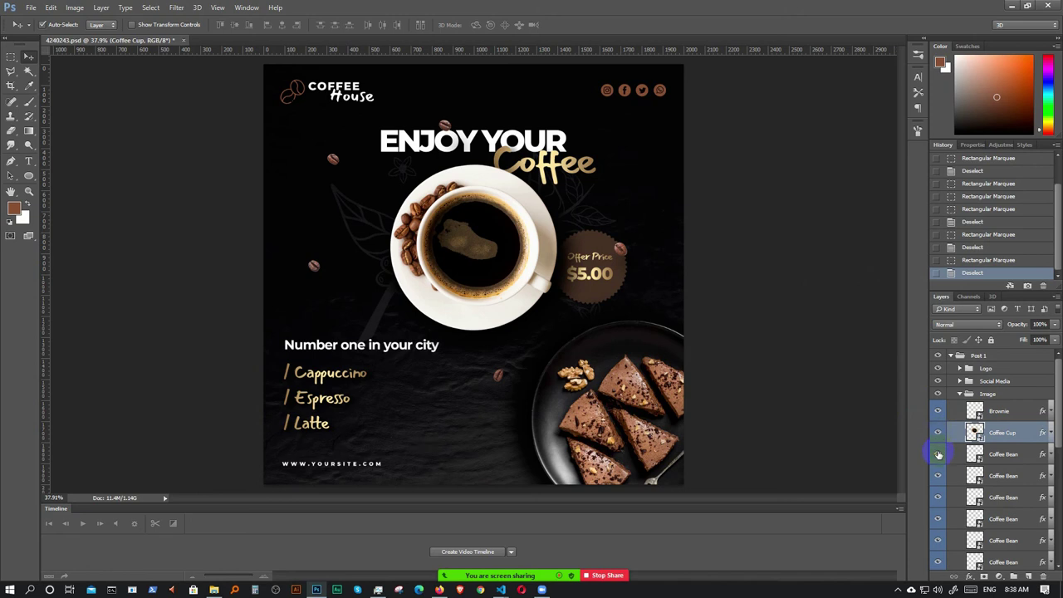
- Toggle the offer badge's vector shape, the Design group and the Background group off and on to examine what each contains
{"action": "left_click", "coordinate": [619, 283]}
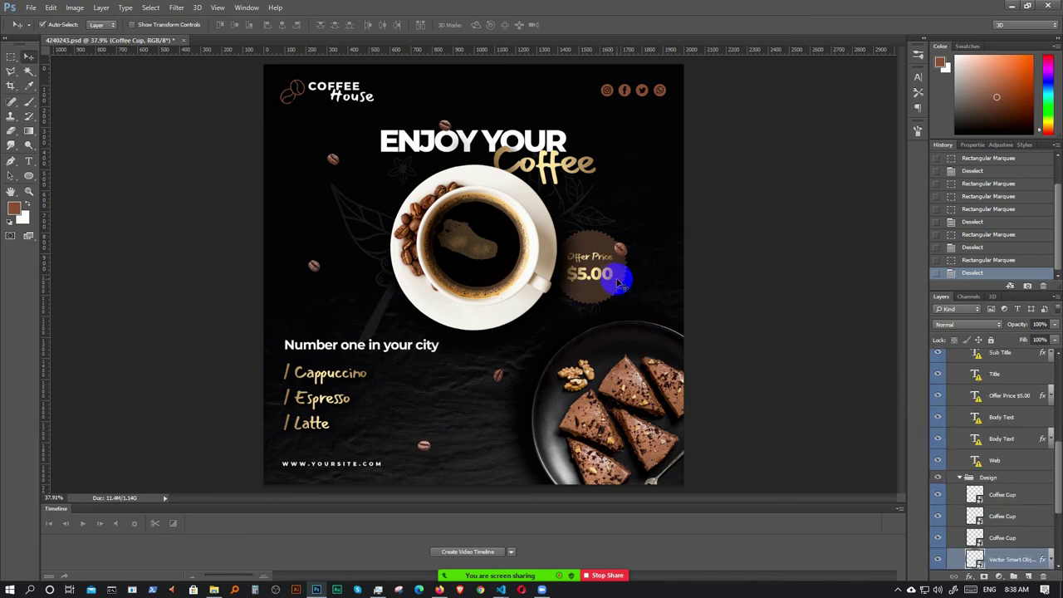
{"action": "left_click", "coordinate": [938, 561]}
{"action": "left_click", "coordinate": [938, 562]}
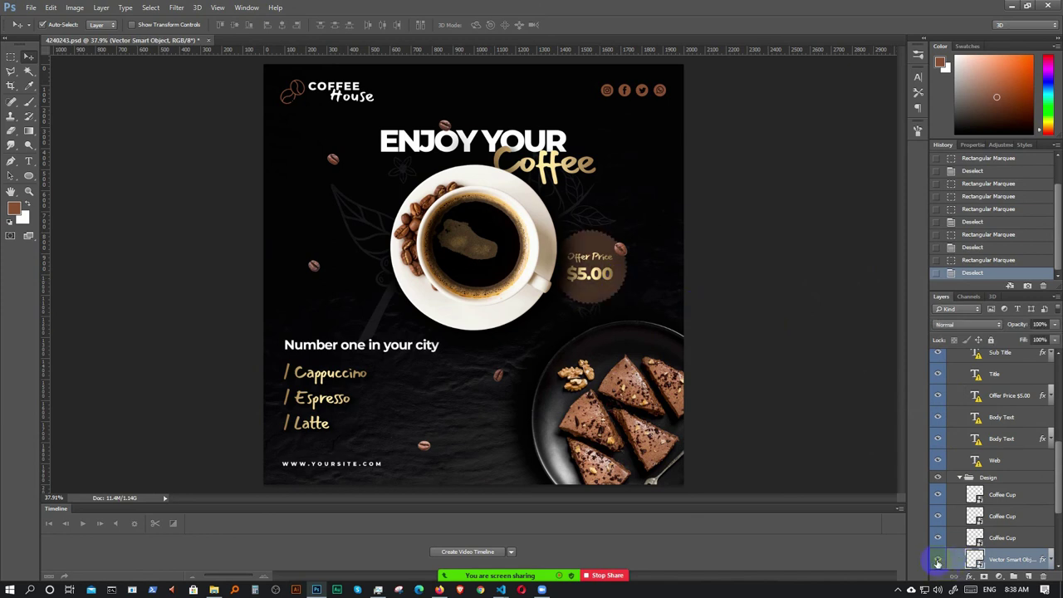
{"action": "left_click", "coordinate": [938, 478]}
{"action": "left_click", "coordinate": [938, 479]}
{"action": "left_click", "coordinate": [961, 479]}
{"action": "left_click", "coordinate": [938, 491]}
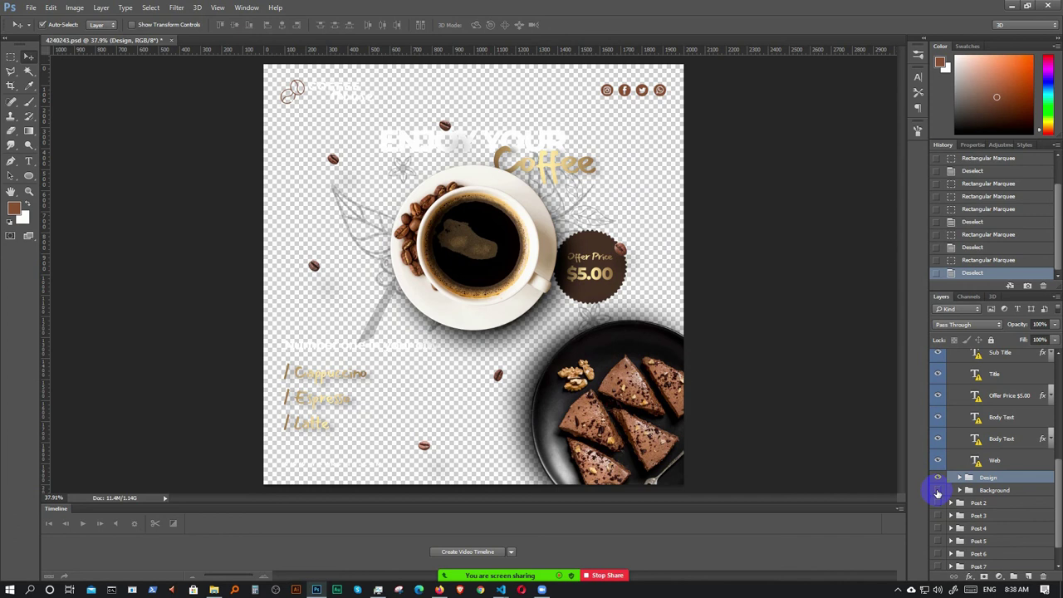
{"action": "left_click", "coordinate": [938, 491]}
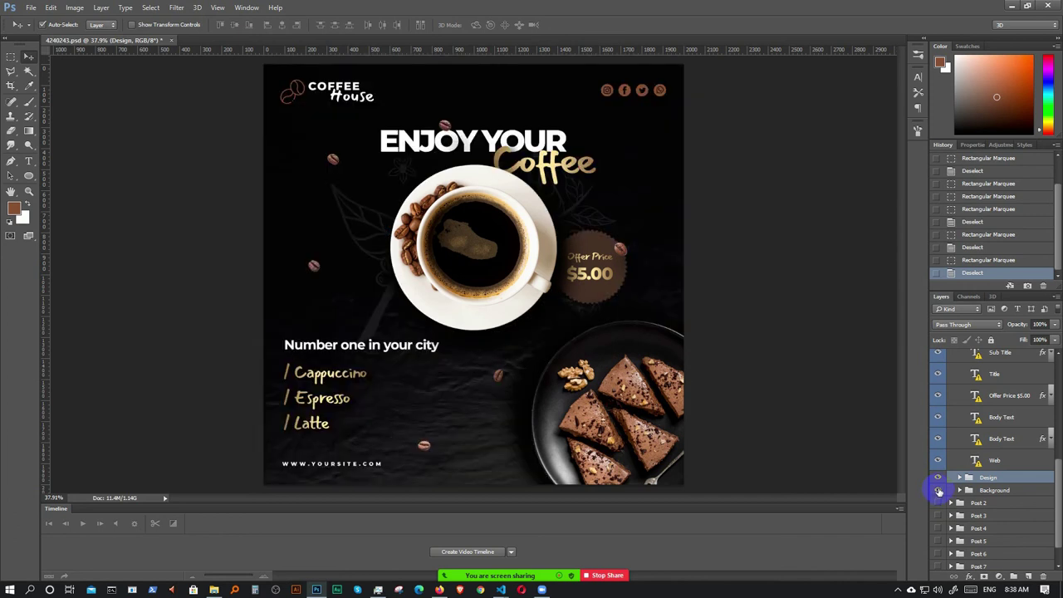
- Select the Coffee Cup layer in the Image group and isolate it by hiding all other layers
{"action": "scroll", "coordinate": [954, 465], "scroll_direction": "up", "scroll_amount": 4}
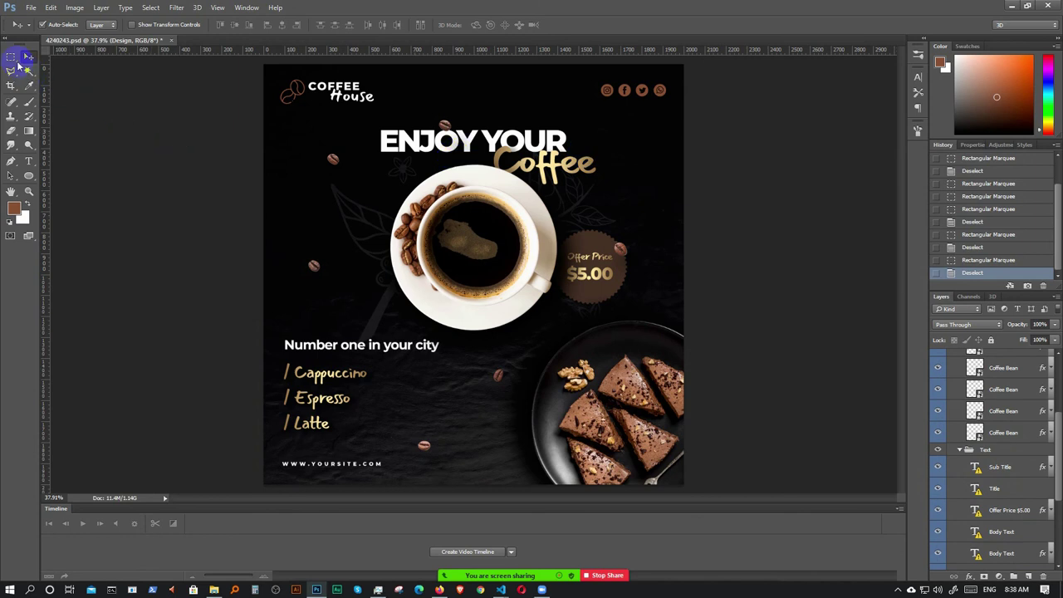
{"action": "left_click", "coordinate": [530, 202]}
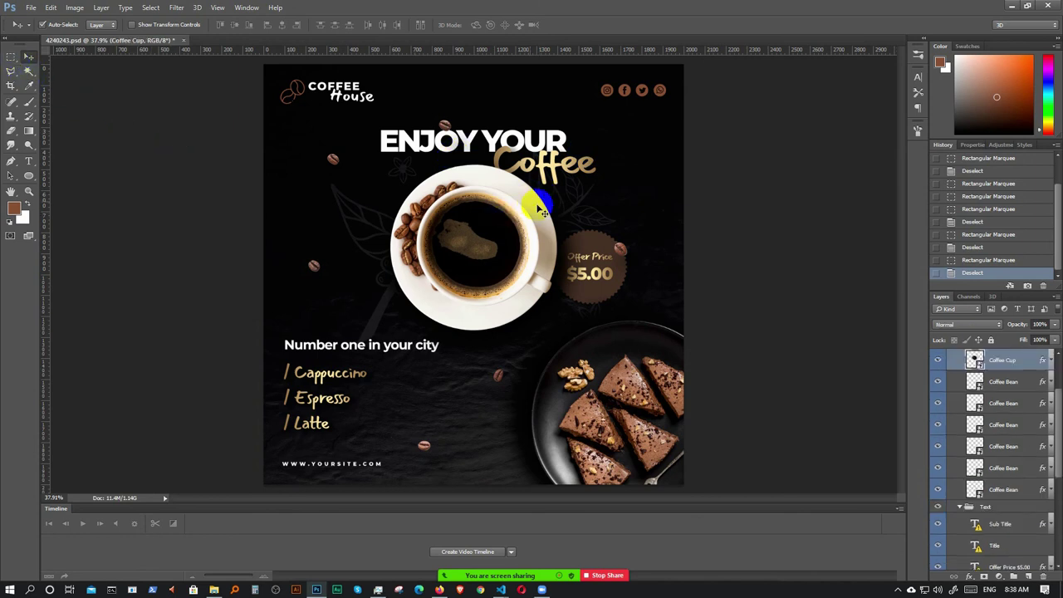
{"action": "scroll", "coordinate": [952, 390], "scroll_direction": "up", "scroll_amount": 1}
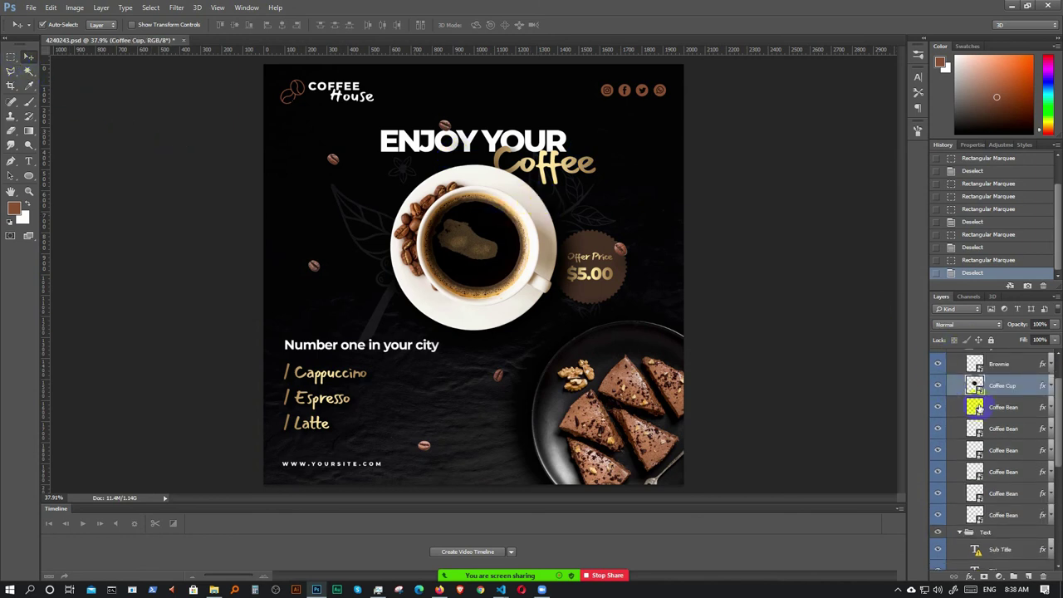
{"action": "left_click", "coordinate": [939, 388], "text": "alt"}
{"action": "left_click", "coordinate": [504, 238]}
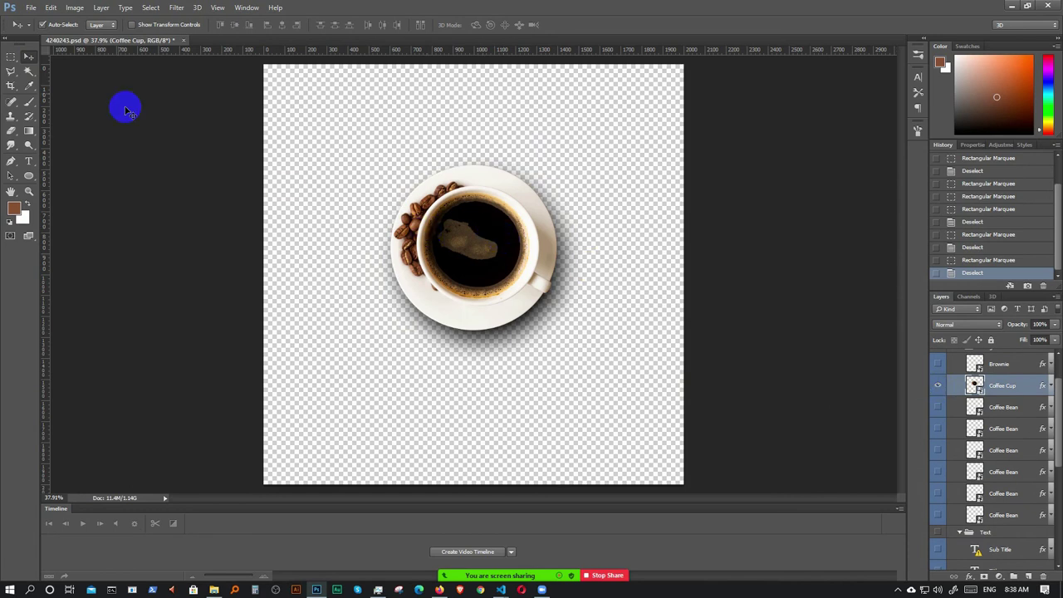
- Trim the canvas around the coffee cup based on transparent pixels on all four sides
{"action": "left_click", "coordinate": [74, 8]}
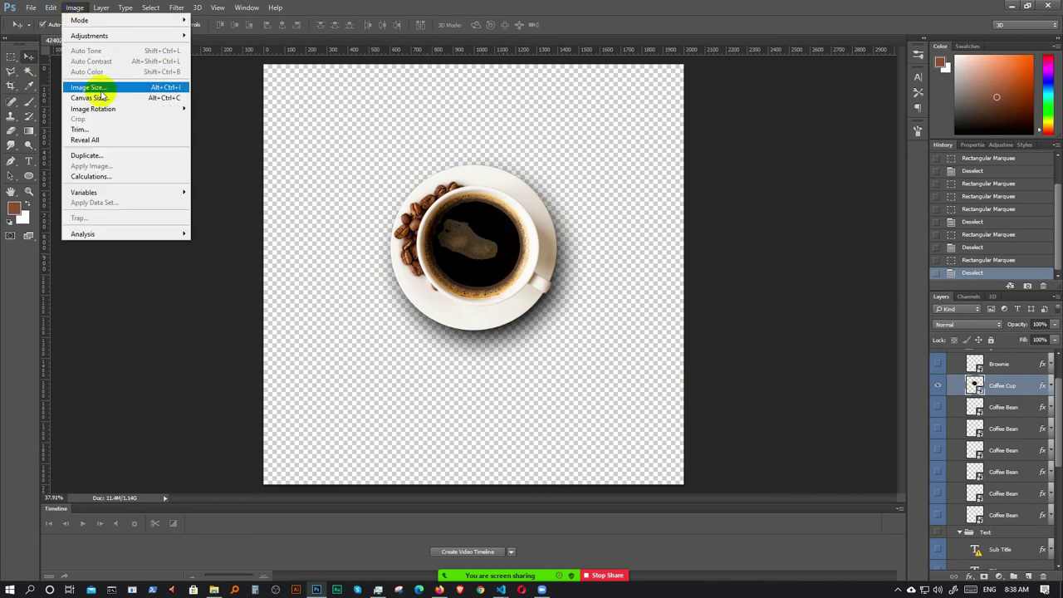
{"action": "left_click", "coordinate": [78, 130]}
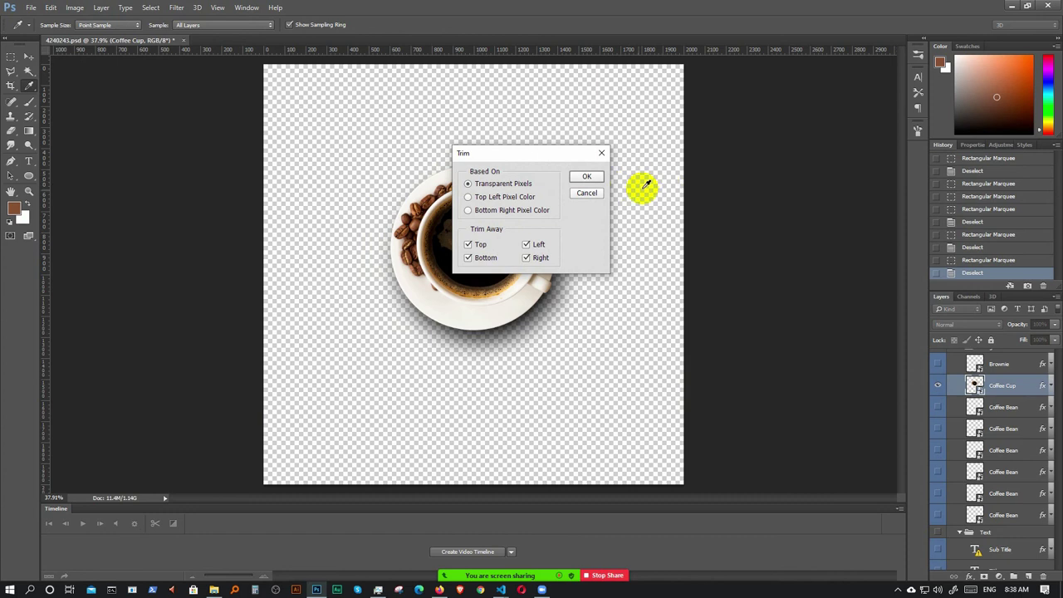
{"action": "left_click", "coordinate": [586, 178]}
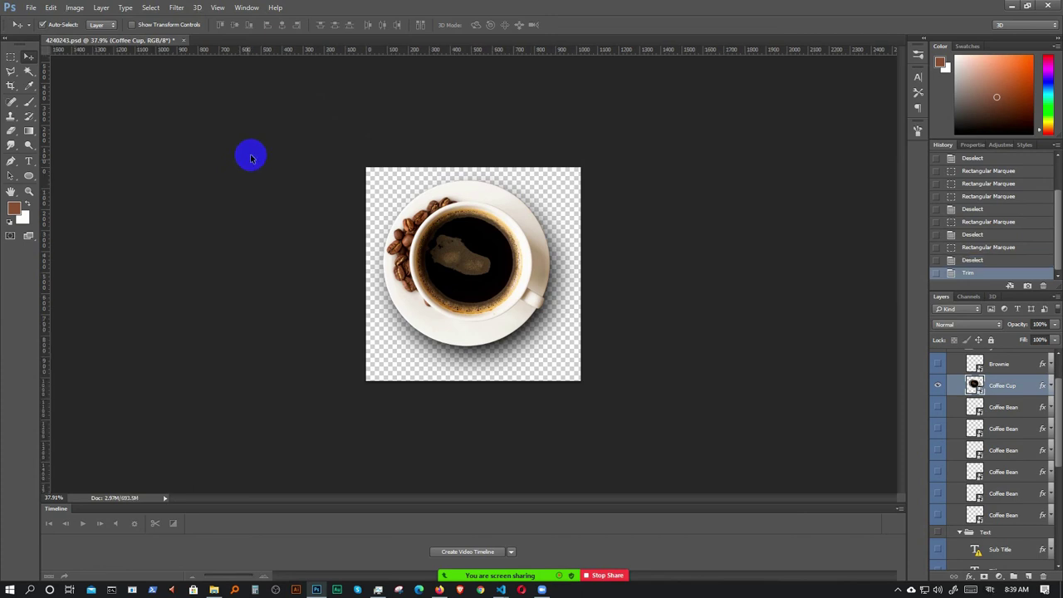
- Export the trimmed coffee cup for web as a PNG-24 with transparency into the psd photo folder under a new name
{"action": "key", "text": "ctrl+alt+shift+s"}
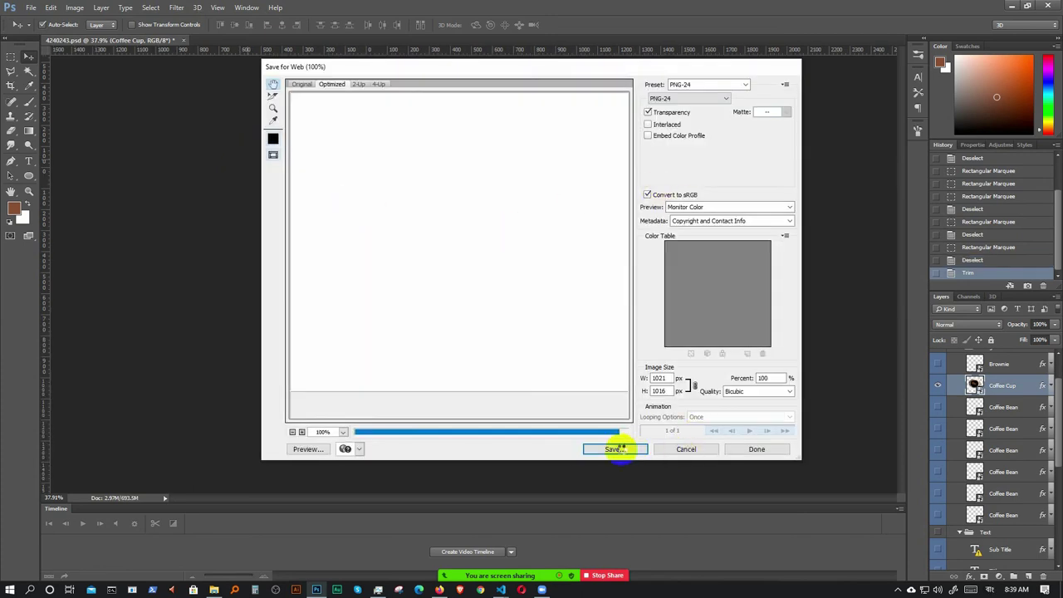
{"action": "left_click", "coordinate": [615, 450]}
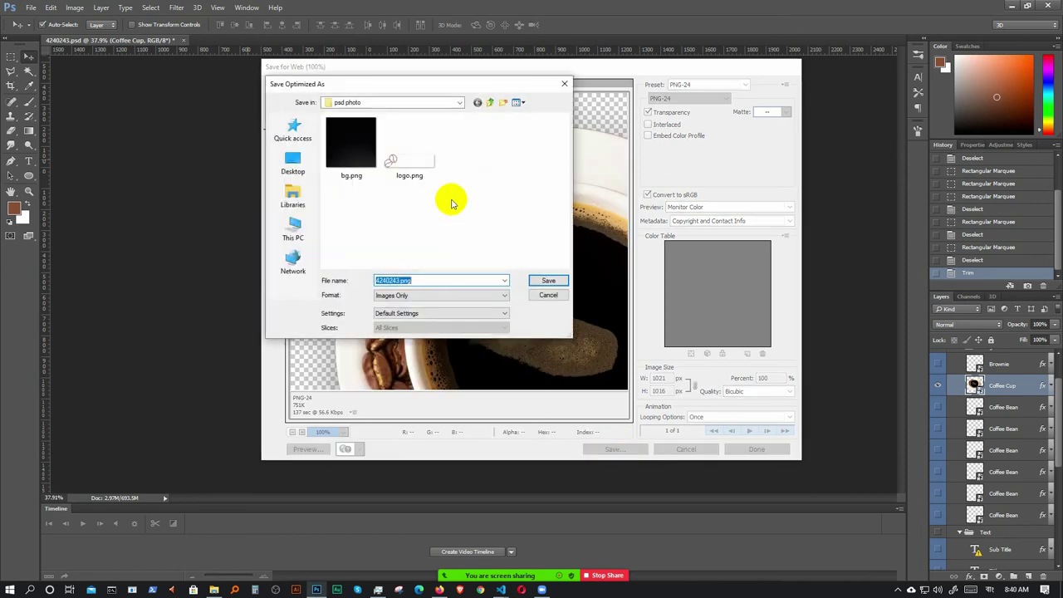
{"action": "type", "text": "মধ"}
{"action": "left_click", "coordinate": [548, 280]}
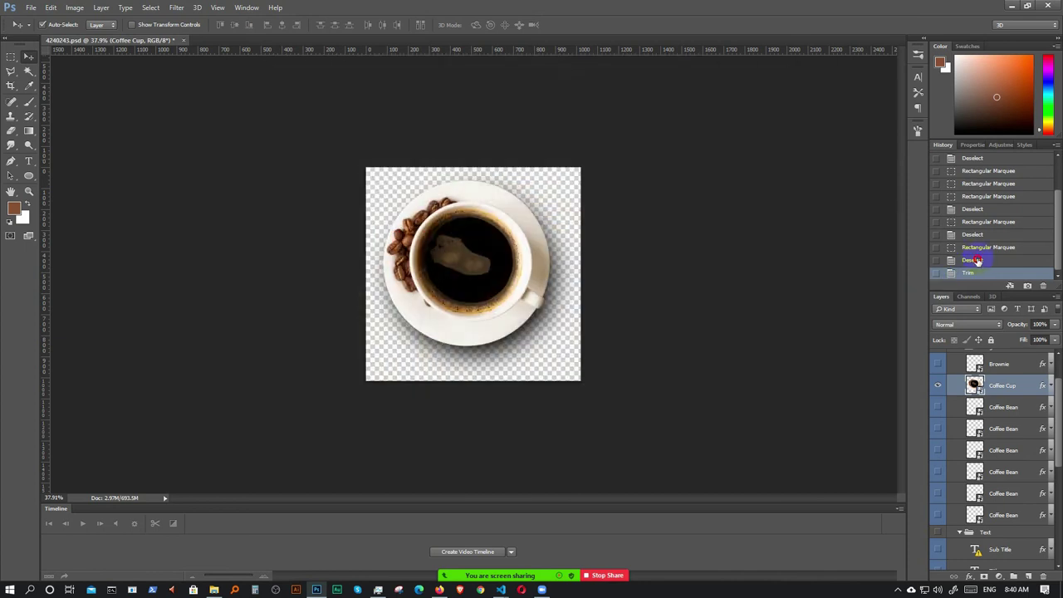
- Revert the trim and layer isolation through the document history to restore the full design, and clear the restored marquee selection
{"action": "left_click", "coordinate": [977, 260]}
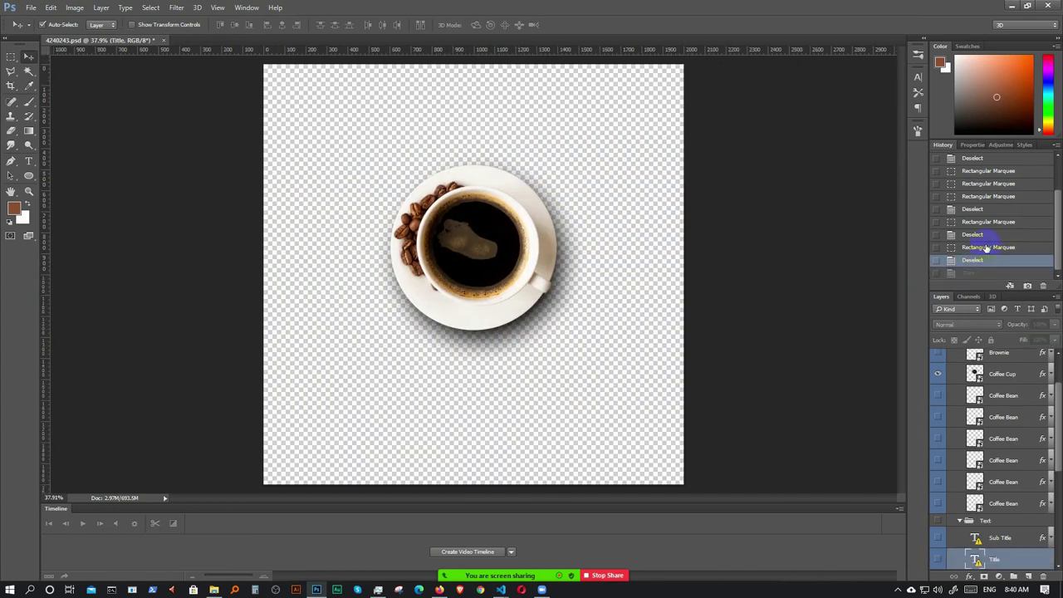
{"action": "left_click", "coordinate": [987, 247]}
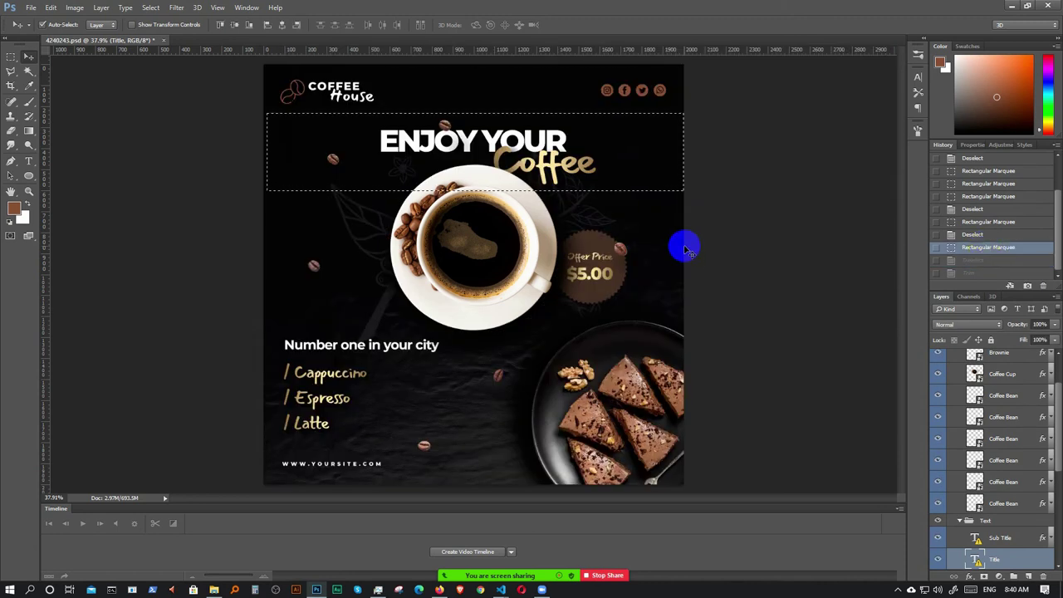
{"action": "key", "text": "ctrl+d"}
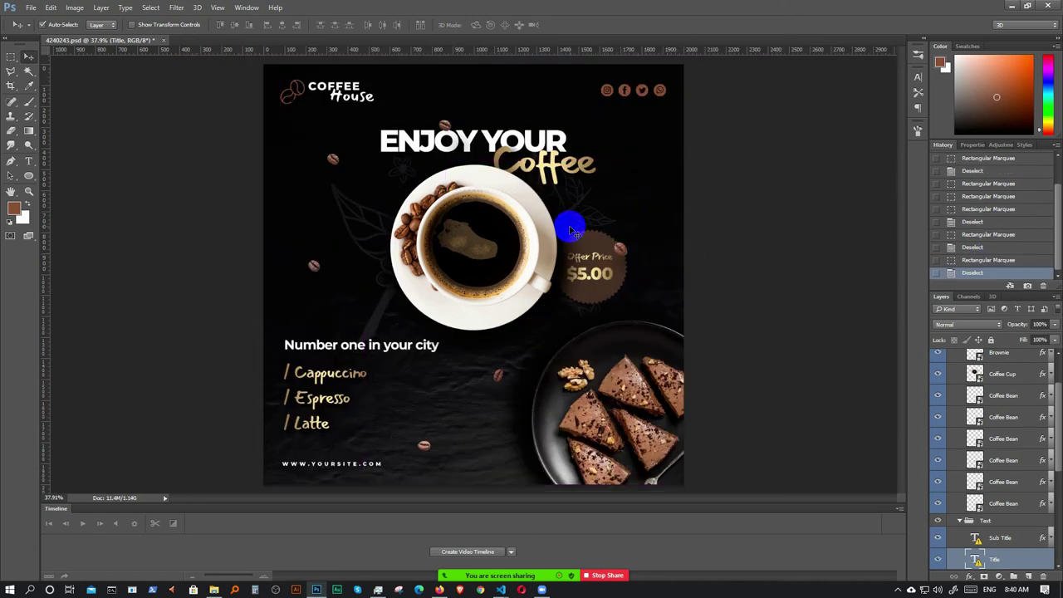
- Switch to Visual Studio Code and add an img tag with empty src and alt below the coffee h2 in the banner div of coffee.html
{"action": "left_click", "coordinate": [1012, 5]}
{"action": "scroll", "coordinate": [254, 178], "scroll_direction": "down", "scroll_amount": 3}
{"action": "left_click", "coordinate": [169, 185]}
{"action": "key", "text": "Return"}
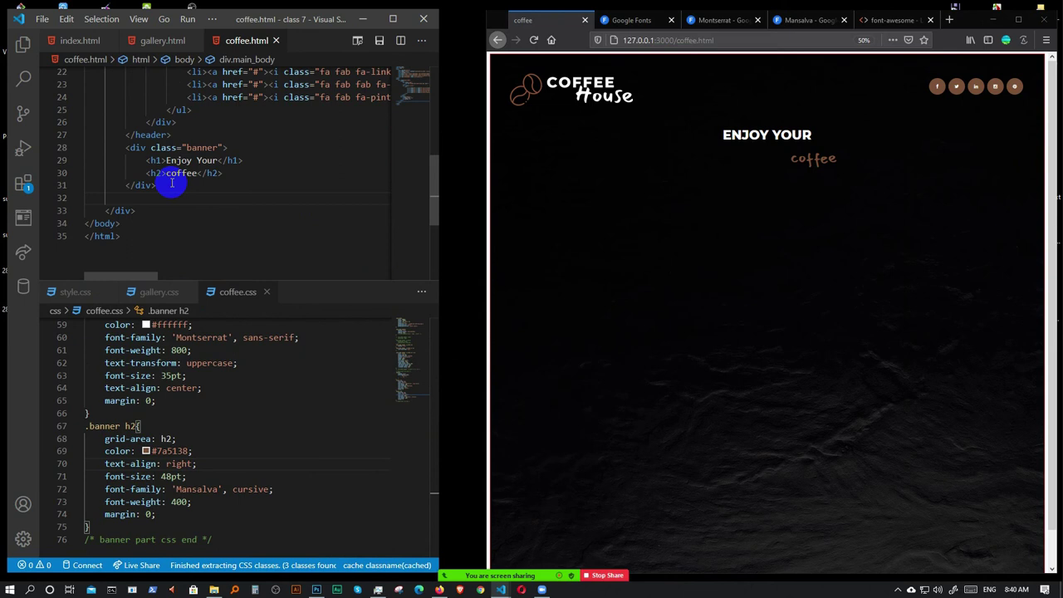
{"action": "left_click", "coordinate": [260, 171]}
{"action": "key", "text": "Return"}
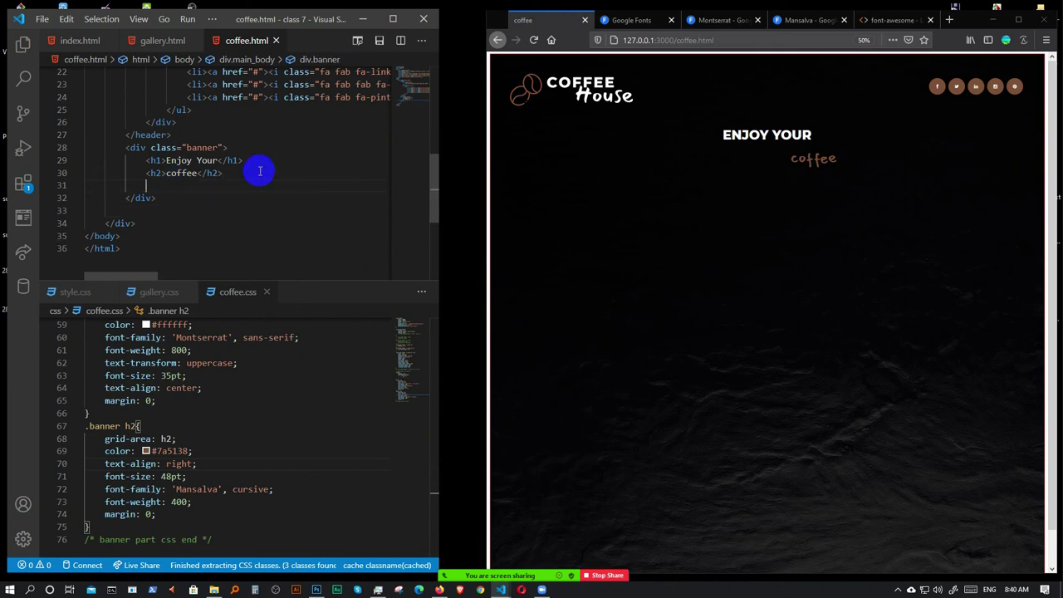
{"action": "type", "text": "img"}
{"action": "key", "text": "Tab"}
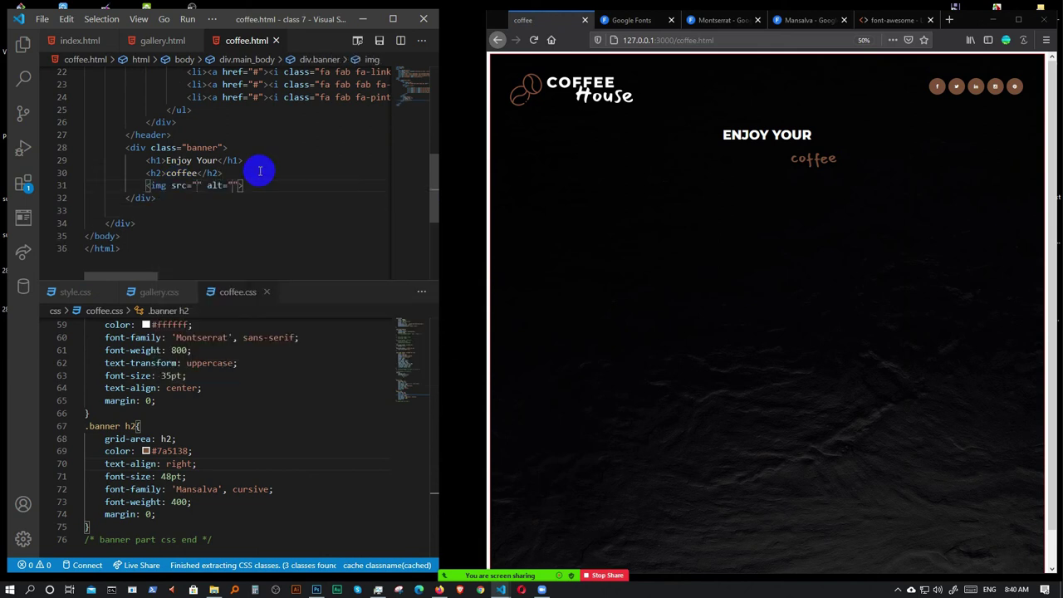
- Set the banner image's source to images/psd photo/cup.png in coffee.html
{"action": "type", "text": "."}
{"action": "key", "text": "BackSpace"}
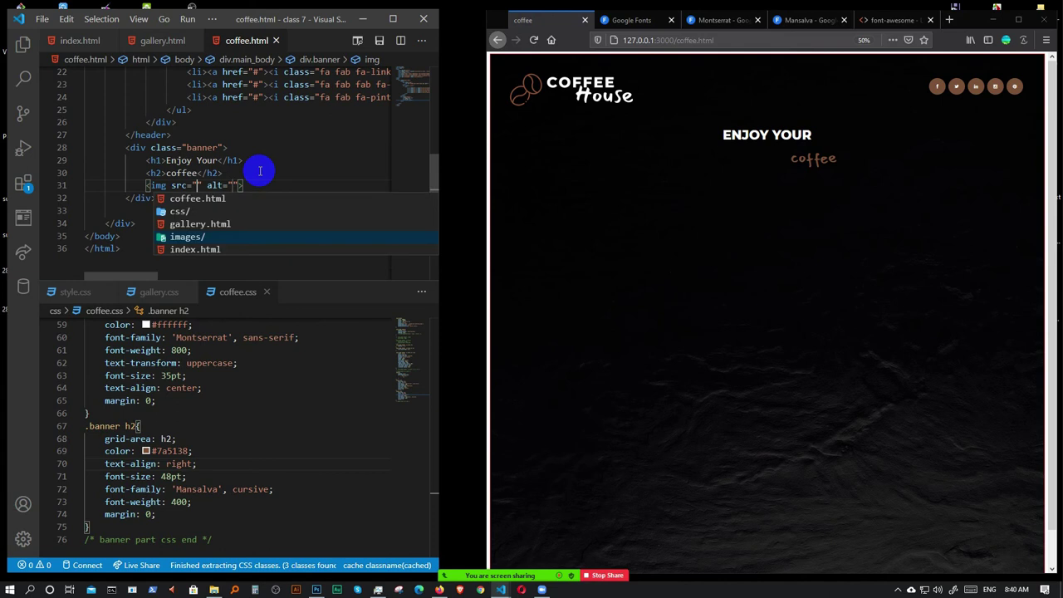
{"action": "key", "text": "Return"}
{"action": "key", "text": "Return"}
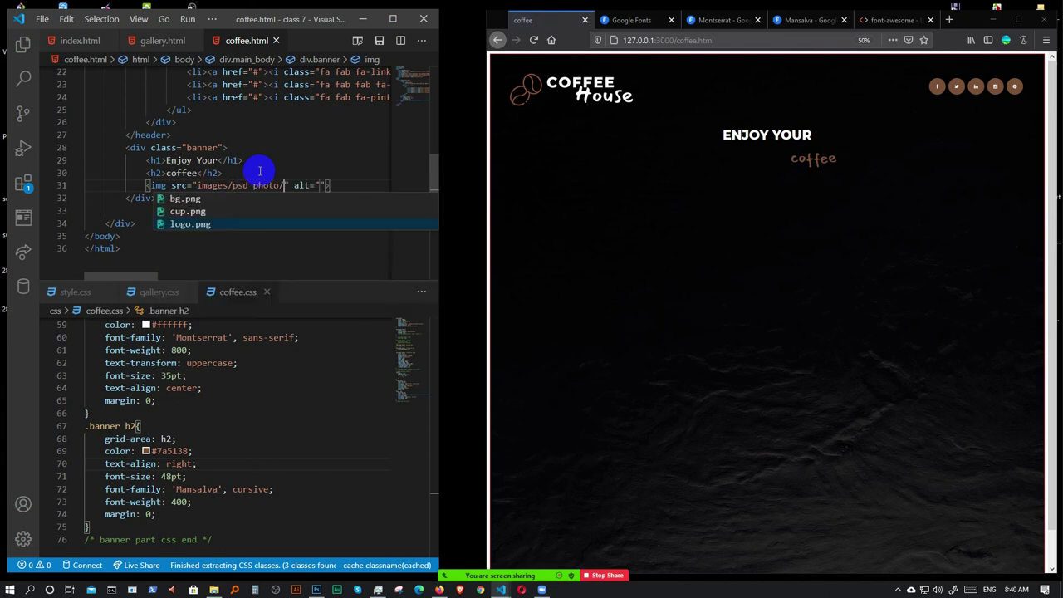
{"action": "key", "text": "Up"}
{"action": "key", "text": "Return"}
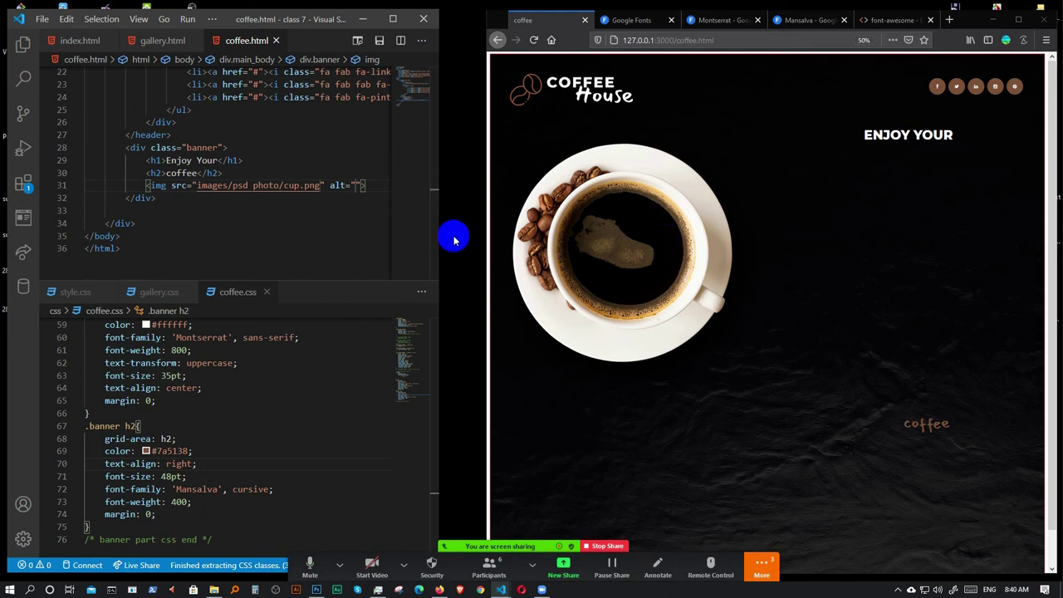
{"action": "left_click", "coordinate": [180, 199]}
- Add an empty .banner img rule below the .banner h2 rule in coffee.css
{"action": "scroll", "coordinate": [212, 374], "scroll_direction": "down", "scroll_amount": 3}
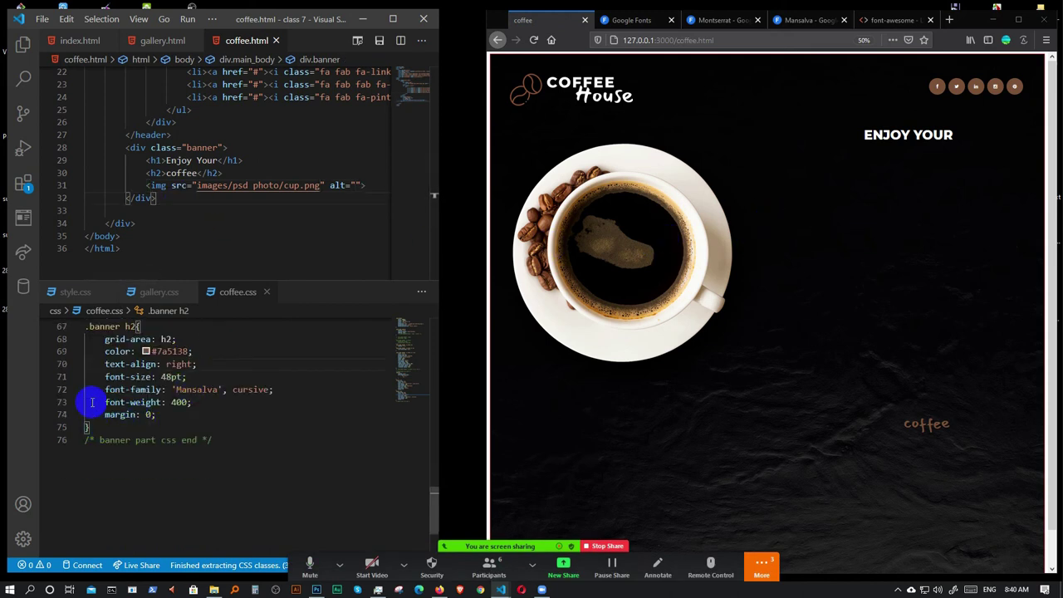
{"action": "scroll", "coordinate": [96, 391], "scroll_direction": "up", "scroll_amount": 1}
{"action": "left_click_drag", "start_coordinate": [143, 360], "coordinate": [83, 360]}
{"action": "key", "text": "ctrl+c"}
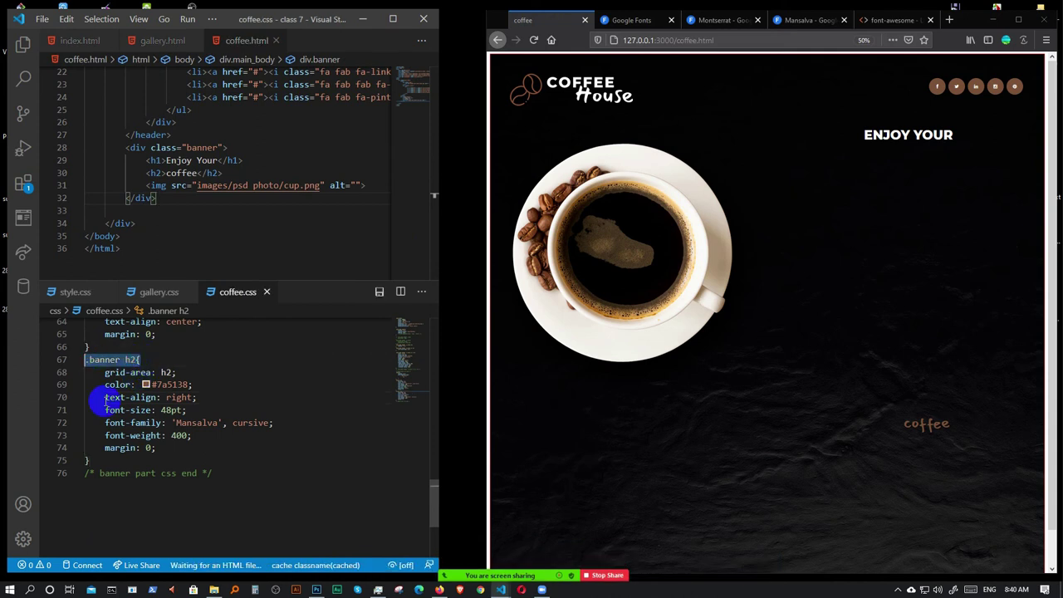
{"action": "left_click", "coordinate": [108, 451]}
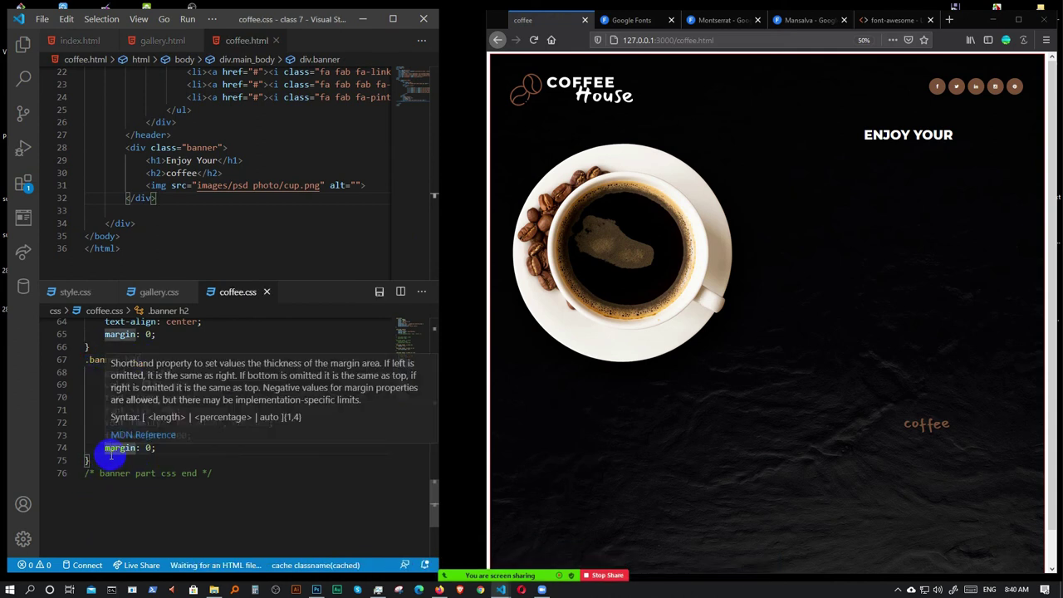
{"action": "left_click", "coordinate": [104, 462]}
{"action": "key", "text": "Return"}
{"action": "key", "text": "ctrl+v"}
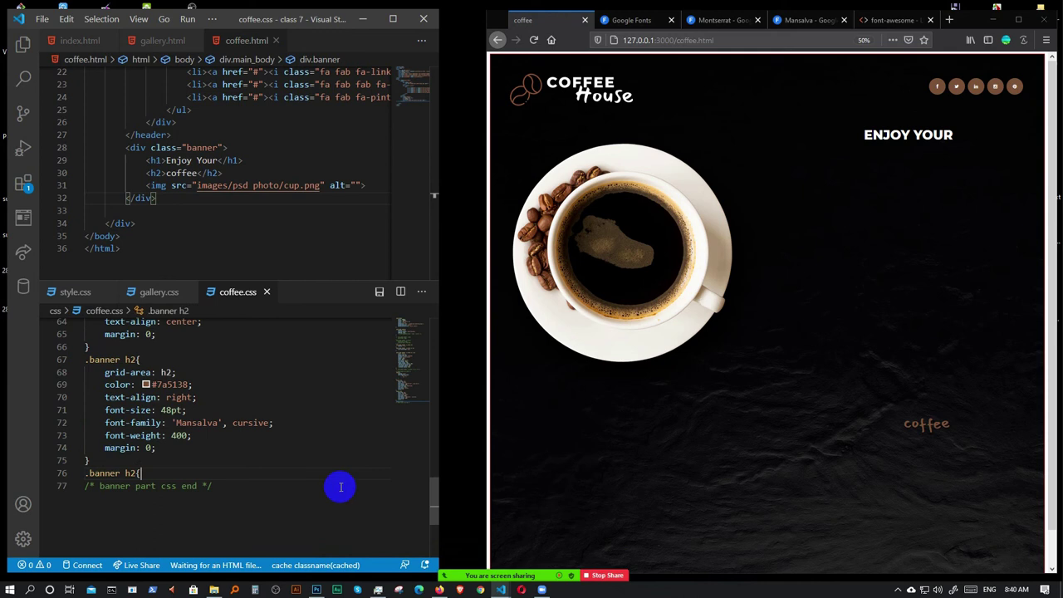
{"action": "type", "text": "}"}
{"action": "key", "text": "Return"}
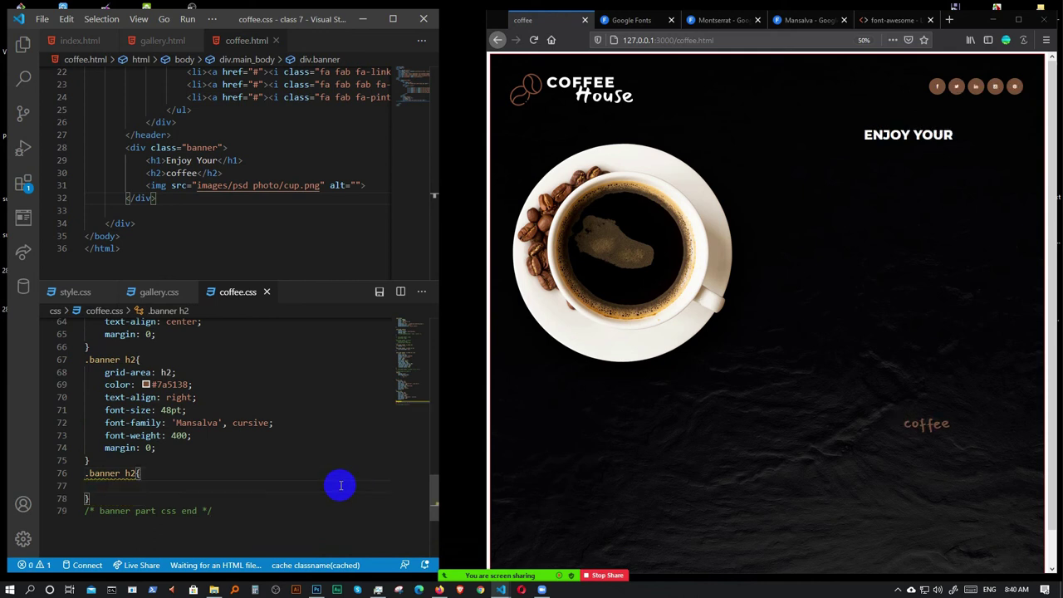
{"action": "left_click", "coordinate": [132, 474]}
{"action": "key", "text": "BackSpace"}
{"action": "key", "text": "BackSpace"}
{"action": "type", "text": "img"}
{"action": "key", "text": "Down"}
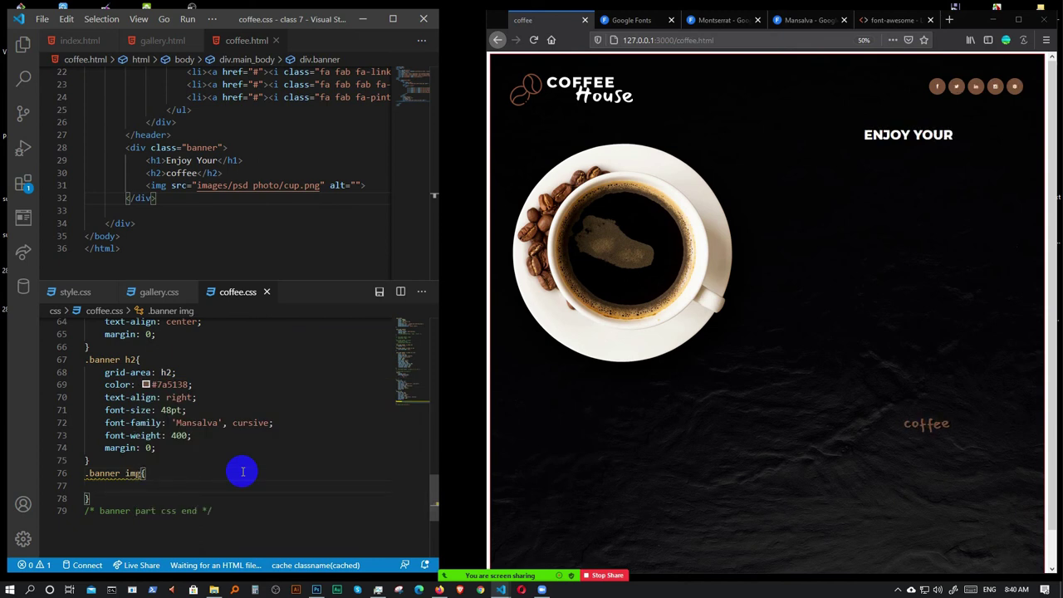
- Give the .banner img rule a grid-area of cup
{"action": "type", "text": "gria"}
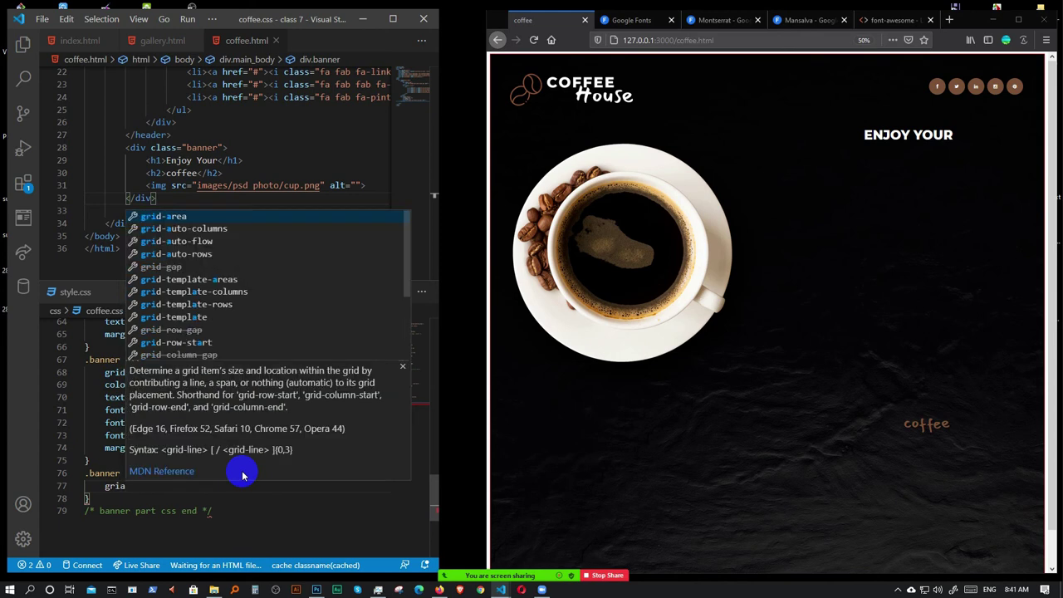
{"action": "key", "text": "Return"}
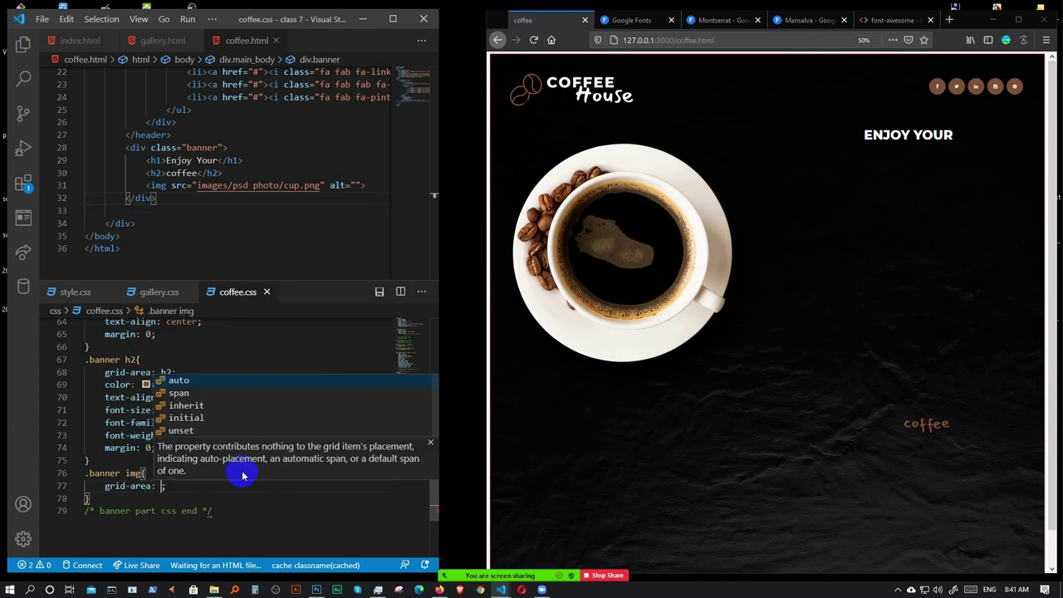
{"action": "type", "text": "image"}
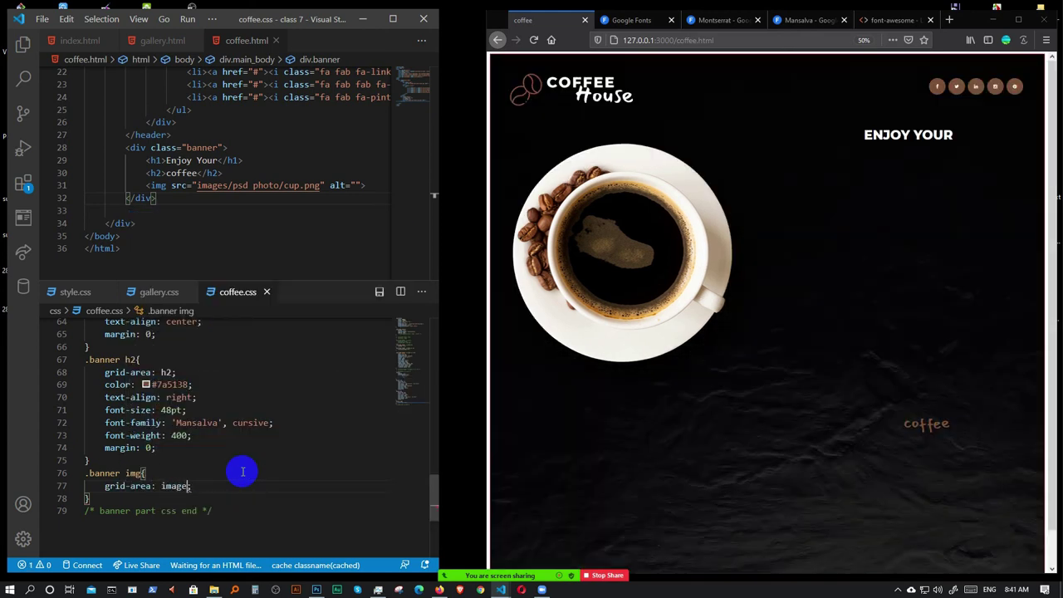
{"action": "key", "text": "BackSpace"}
{"action": "key", "text": "BackSpace"}
{"action": "type", "text": "cup"}
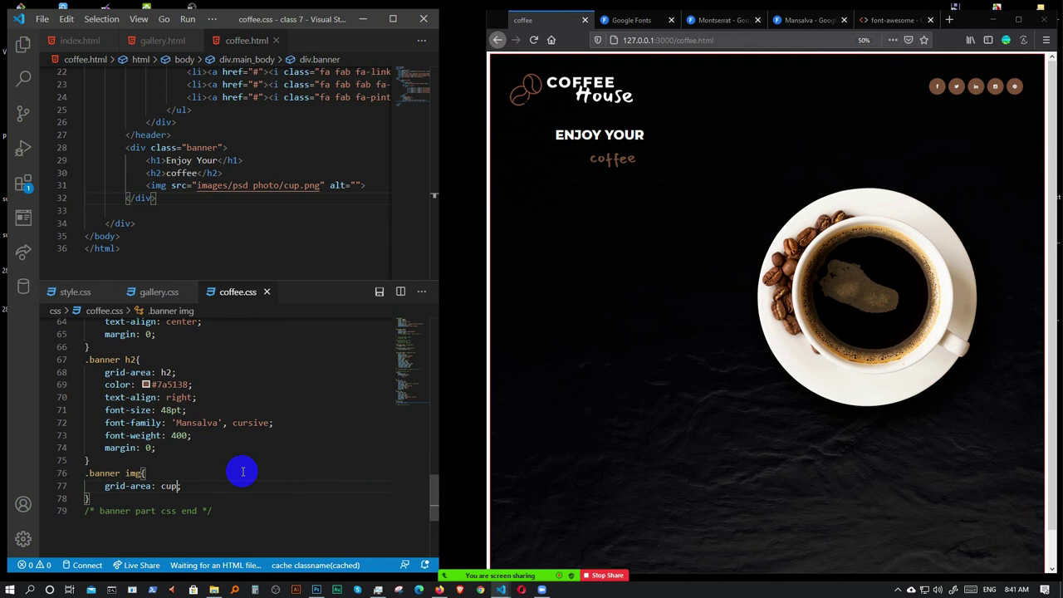
- Add a third row '. . img . .' to the .banner grid-template-areas by duplicating the h2 row
{"action": "scroll", "coordinate": [243, 471], "scroll_direction": "up", "scroll_amount": 3}
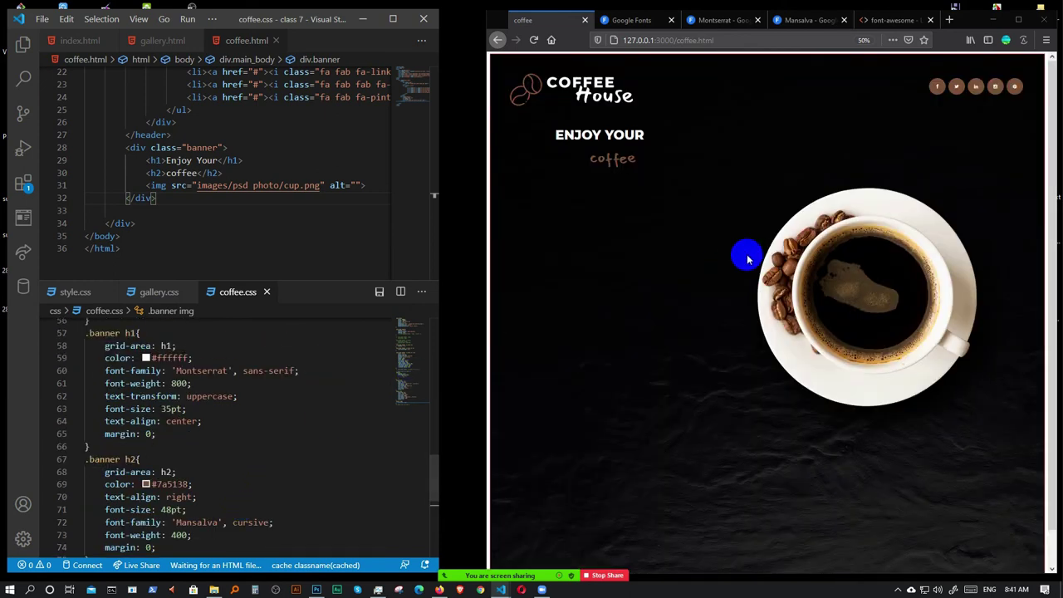
{"action": "scroll", "coordinate": [308, 480], "scroll_direction": "up", "scroll_amount": 3}
{"action": "left_click", "coordinate": [203, 395]}
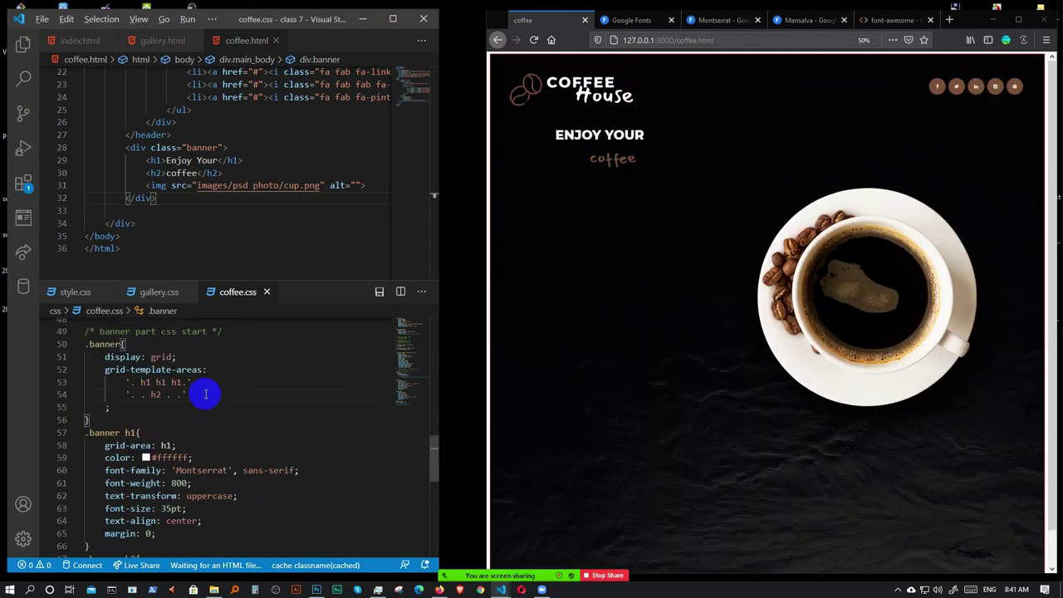
{"action": "key", "text": "shift+alt+Down"}
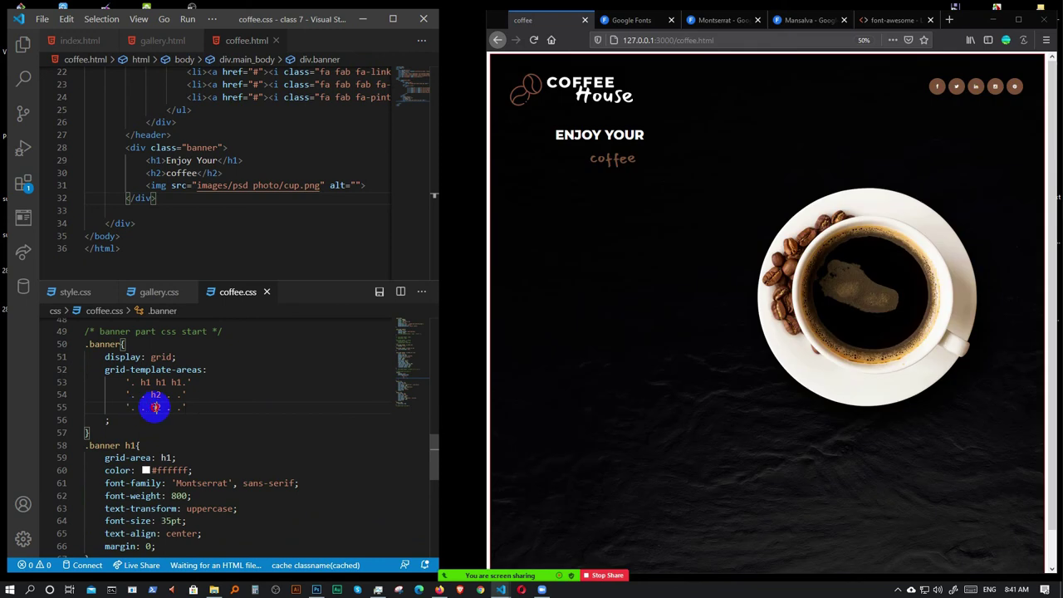
{"action": "key", "text": "shift+Home"}
{"action": "type", "text": "img"}
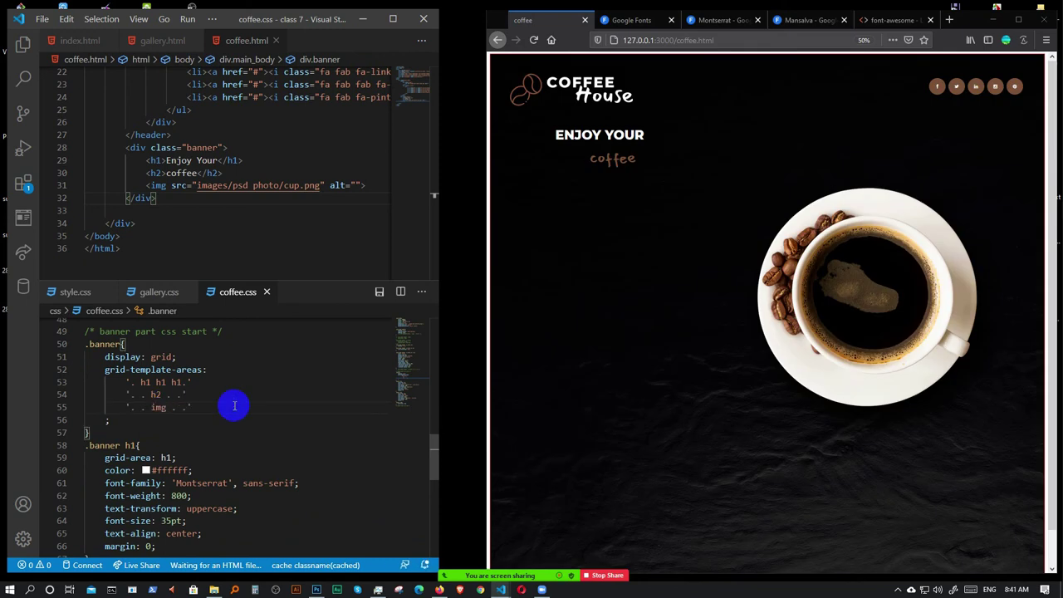
- Change the third grid-template-areas row of .banner to '. . cup . .'
{"action": "key", "text": "BackSpace"}
{"action": "type", "text": "ima"}
{"action": "key", "text": "BackSpace"}
{"action": "key", "text": "BackSpace"}
{"action": "key", "text": "BackSpace"}
{"action": "type", "text": "cu"}
{"action": "key", "text": "Delete"}
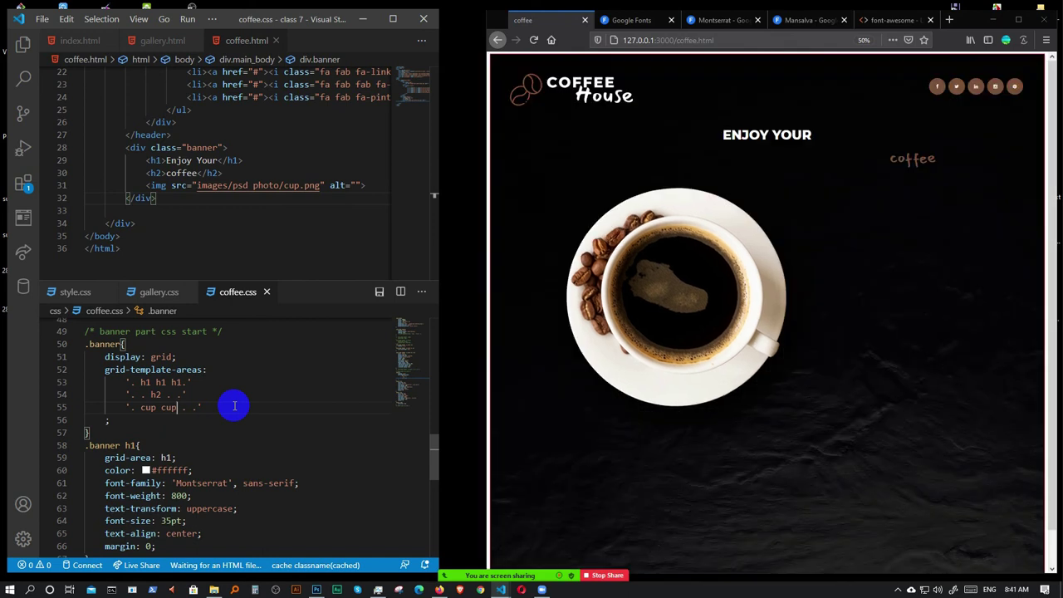
{"action": "triple_click", "coordinate": [147, 408]}
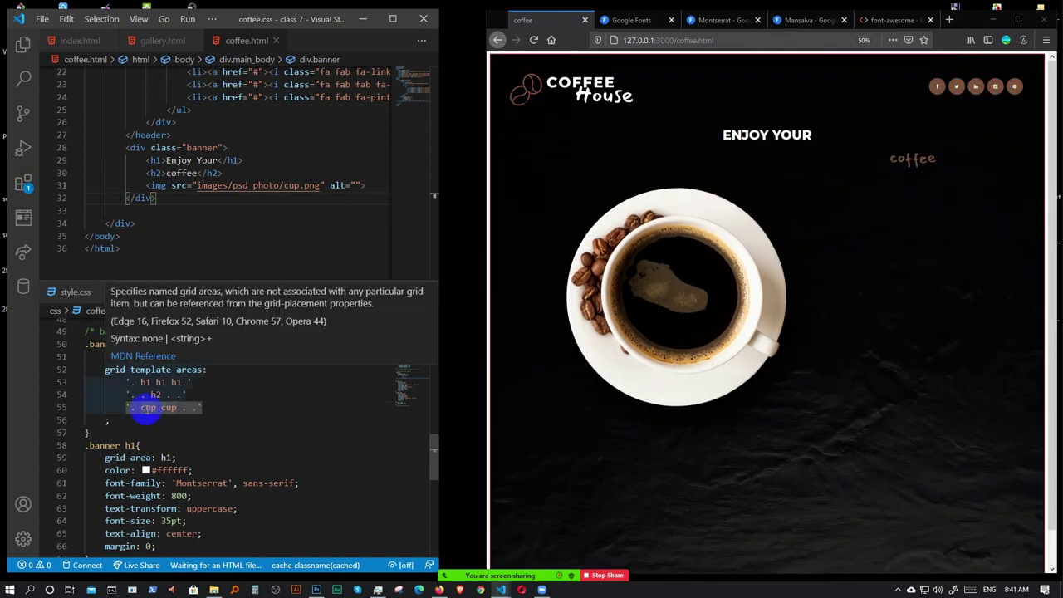
{"action": "type", "text": "."}
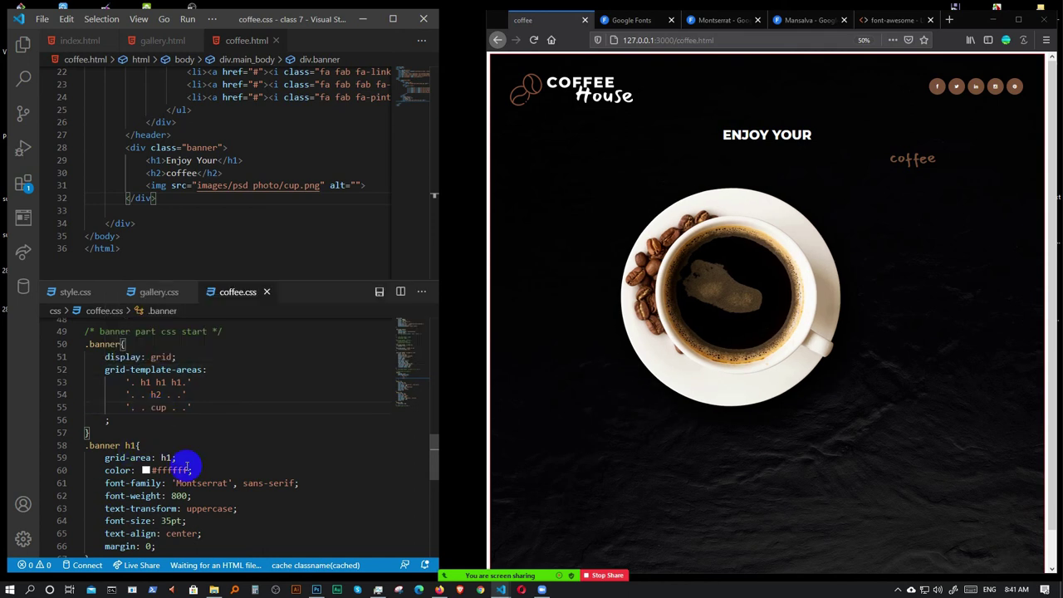
{"action": "left_click", "coordinate": [233, 400]}
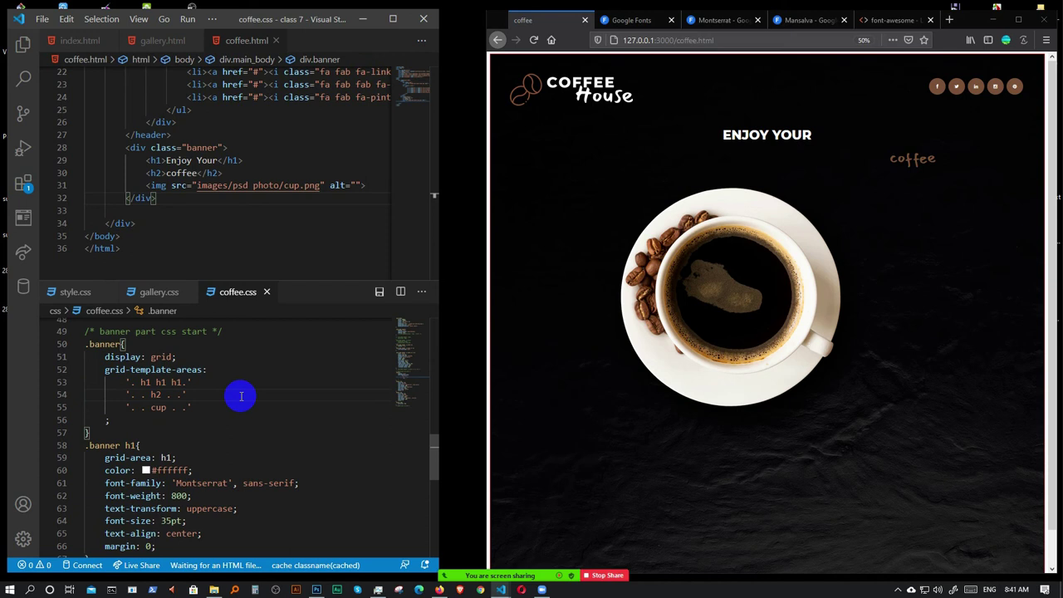
{"action": "scroll", "coordinate": [241, 399], "scroll_direction": "down", "scroll_amount": 3}
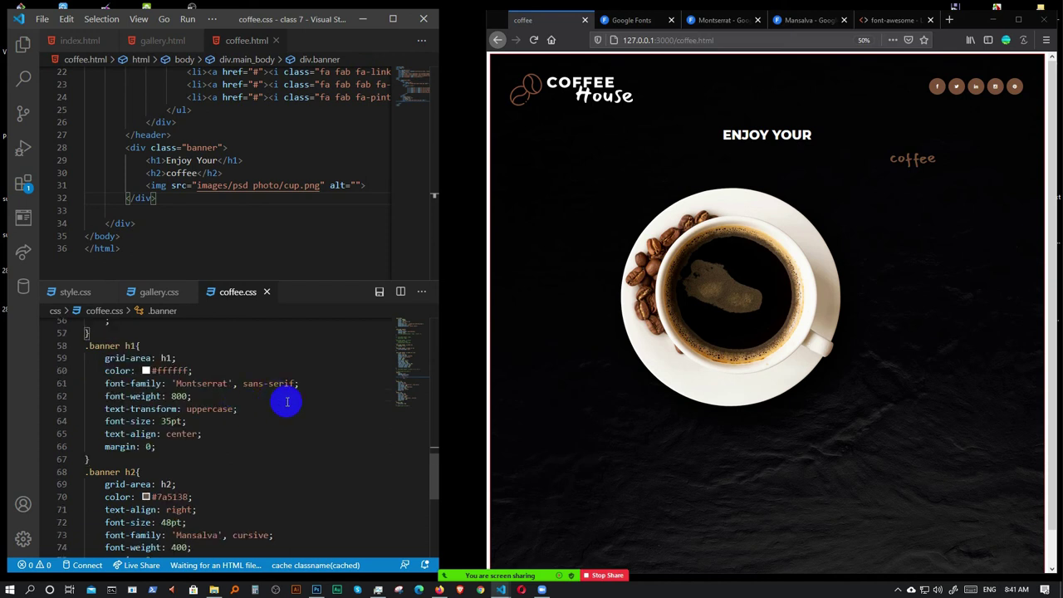
{"action": "left_click", "coordinate": [256, 384]}
{"action": "scroll", "coordinate": [257, 395], "scroll_direction": "up", "scroll_amount": 3}
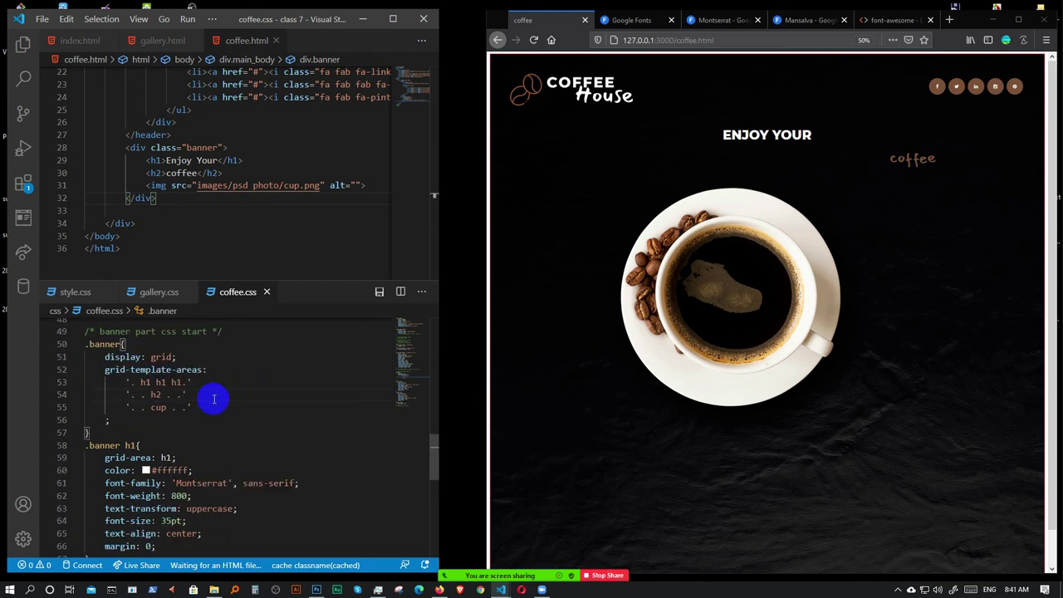
{"action": "left_click", "coordinate": [212, 402]}
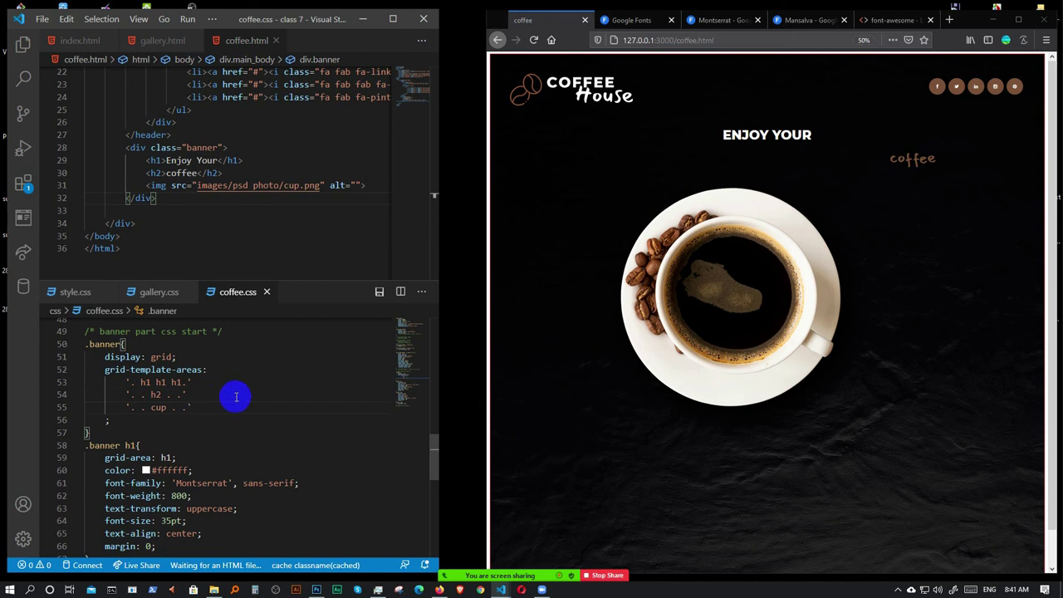
- Try text-align left on the .banner h2 rule and save coffee.css
{"action": "scroll", "coordinate": [233, 398], "scroll_direction": "down", "scroll_amount": 6}
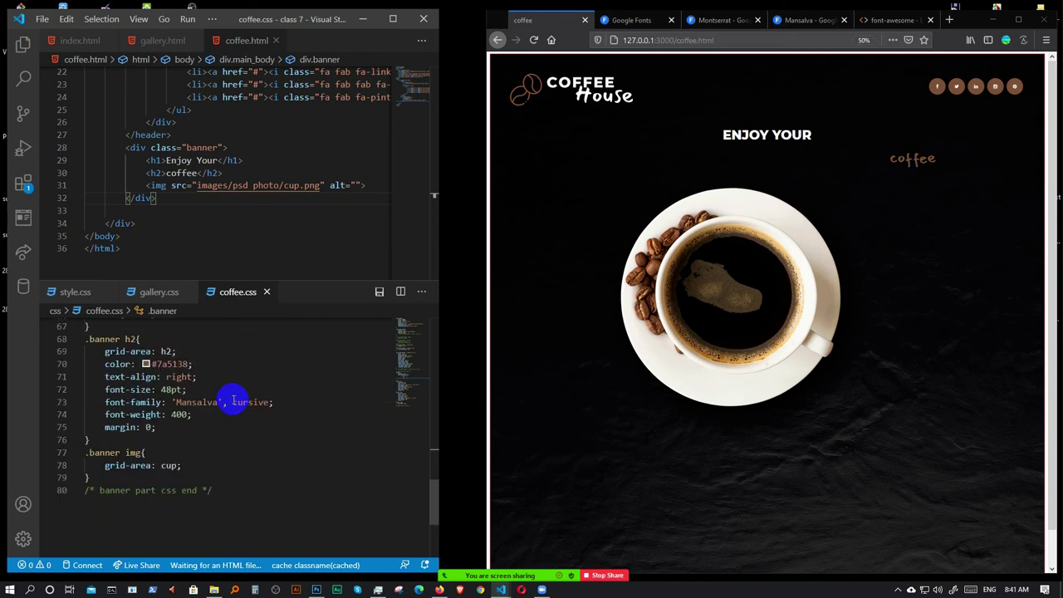
{"action": "double_click", "coordinate": [178, 377]}
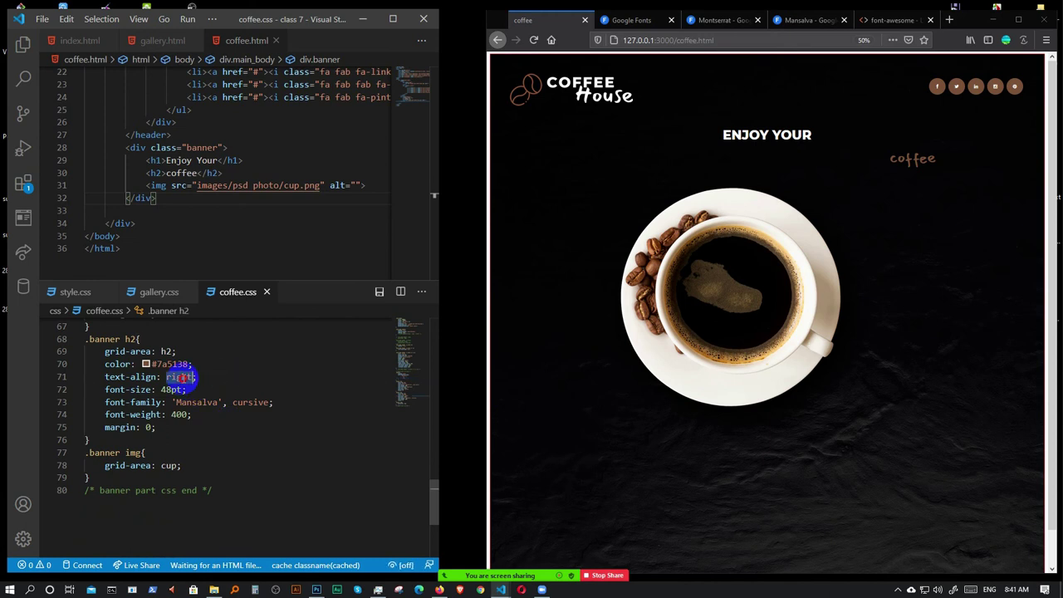
{"action": "type", "text": "le"}
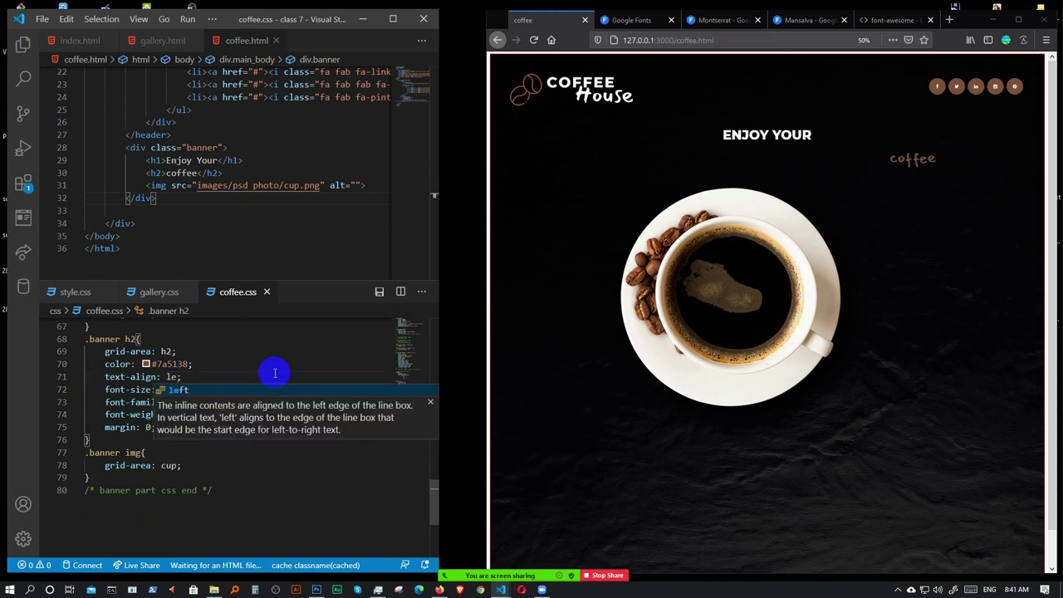
{"action": "key", "text": "Return"}
{"action": "key", "text": "ctrl+s"}
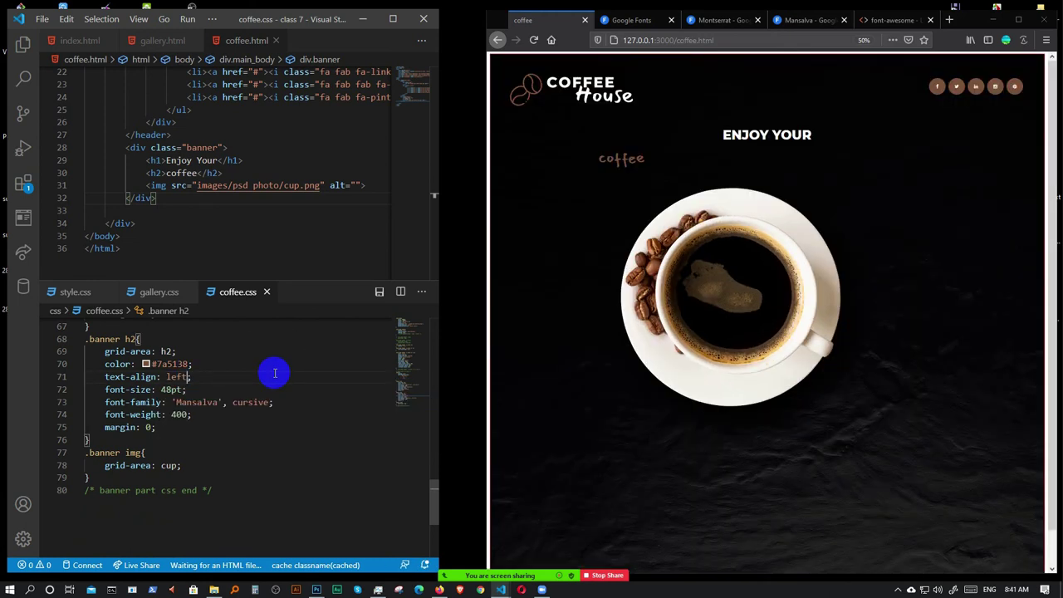
- Switch the .banner h2 text-align to right and save the stylesheet
{"action": "key", "text": "BackSpace"}
{"action": "key", "text": "BackSpace"}
{"action": "type", "text": "r"}
{"action": "key", "text": "Return"}
{"action": "key", "text": "ctrl+s"}
- Set text-align to center in the .banner h2 rule
{"action": "scroll", "coordinate": [250, 382], "scroll_direction": "up", "scroll_amount": 9}
{"action": "scroll", "coordinate": [230, 413], "scroll_direction": "down", "scroll_amount": 10}
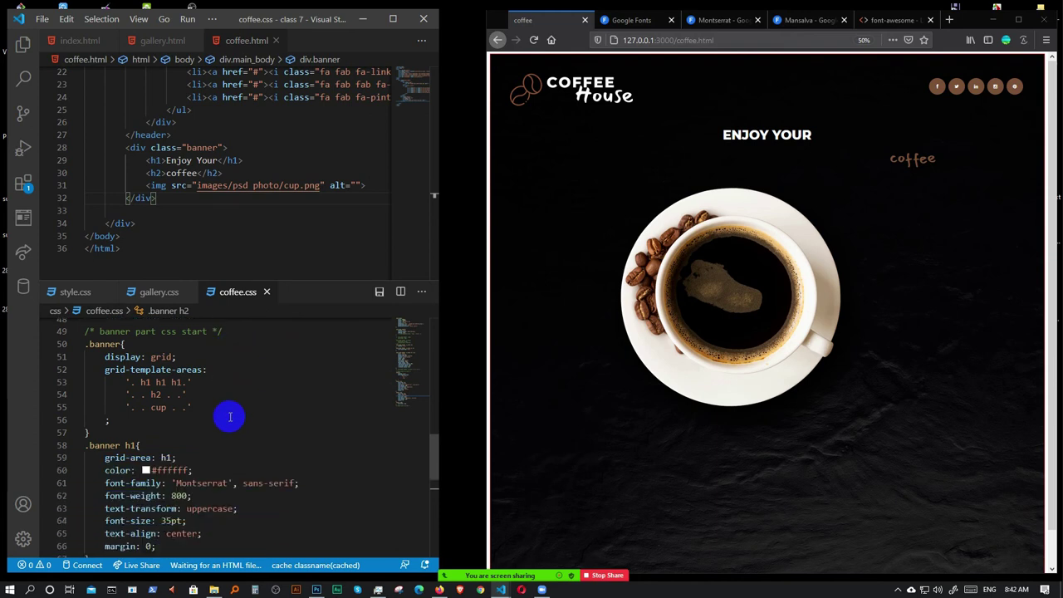
{"action": "type", "text": "center;"}
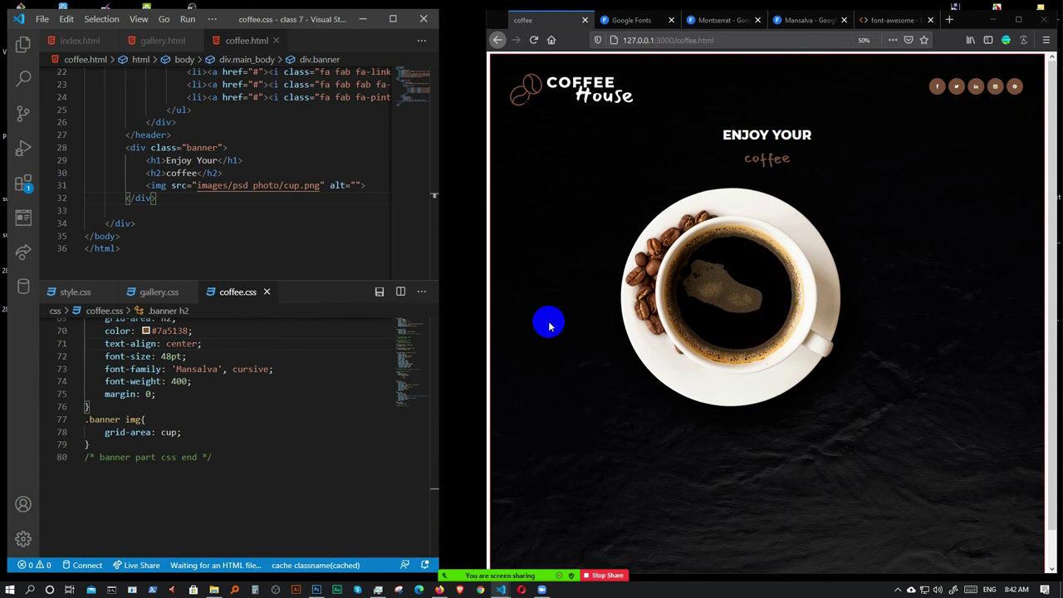
- Add width: 100% to the .banner img rule and check the enlarged cup in the page preview
{"action": "scroll", "coordinate": [203, 382], "scroll_direction": "up", "scroll_amount": 2}
{"action": "scroll", "coordinate": [182, 453], "scroll_direction": "down", "scroll_amount": 2}
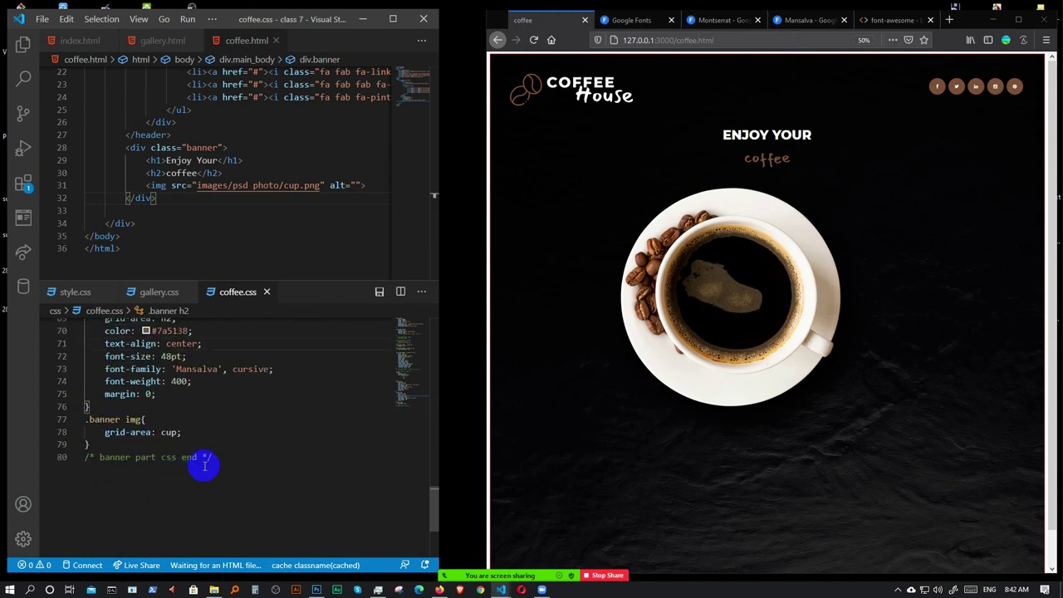
{"action": "left_click", "coordinate": [207, 434]}
{"action": "key", "text": "Return"}
{"action": "type", "text": "w"}
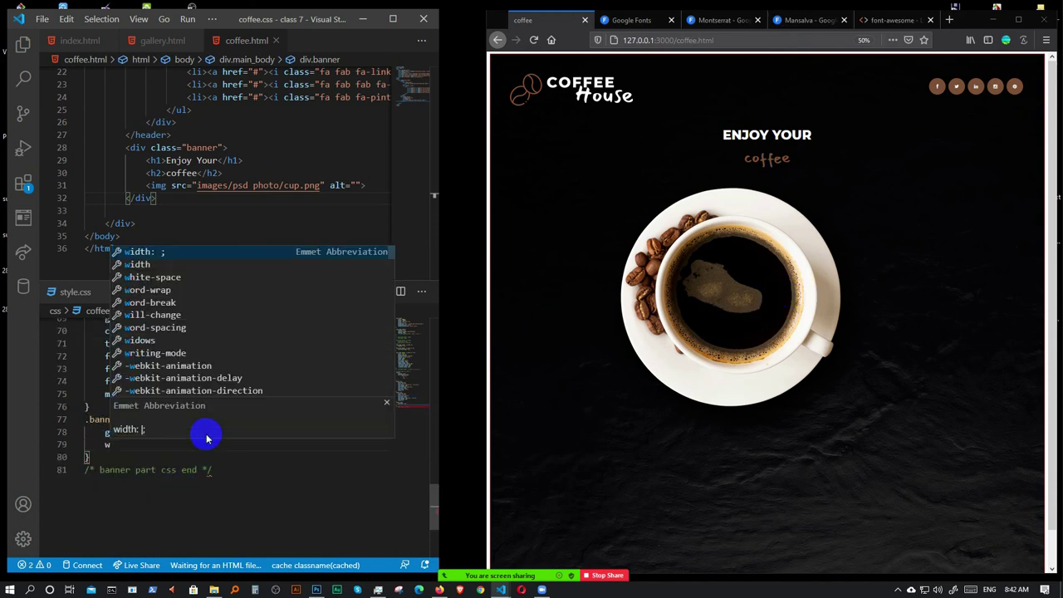
{"action": "key", "text": "Return"}
{"action": "type", "text": "100%;"}
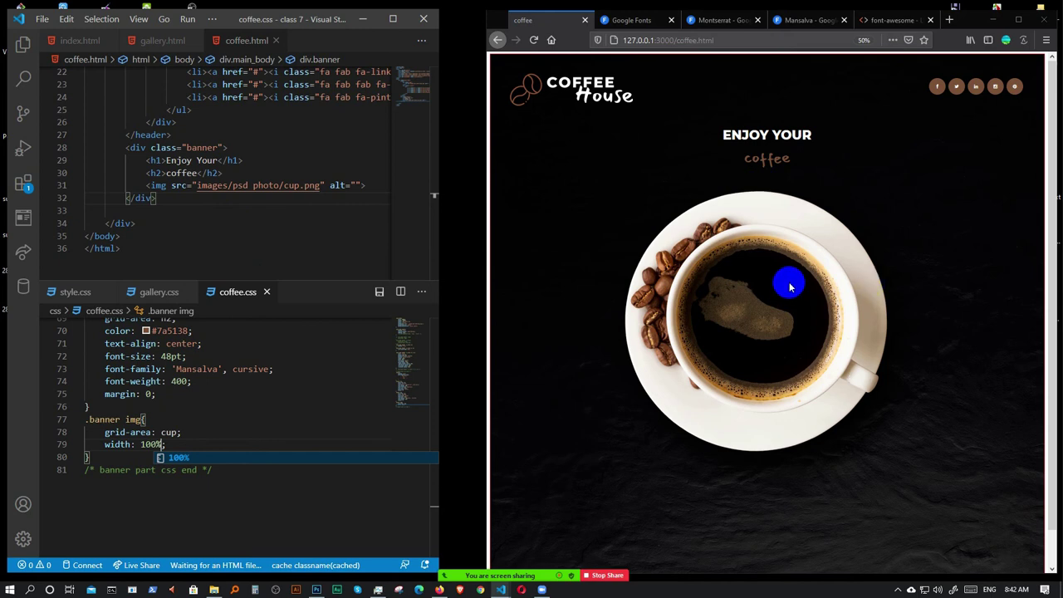
{"action": "scroll", "coordinate": [788, 287], "scroll_direction": "down", "scroll_amount": 1}
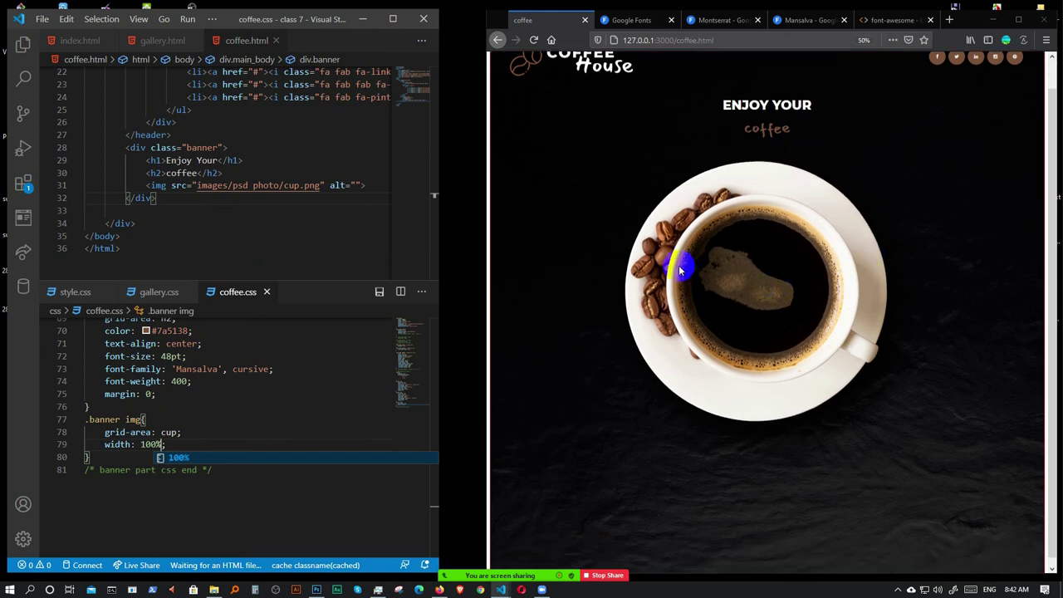
{"action": "scroll", "coordinate": [639, 410], "scroll_direction": "down", "scroll_amount": 1}
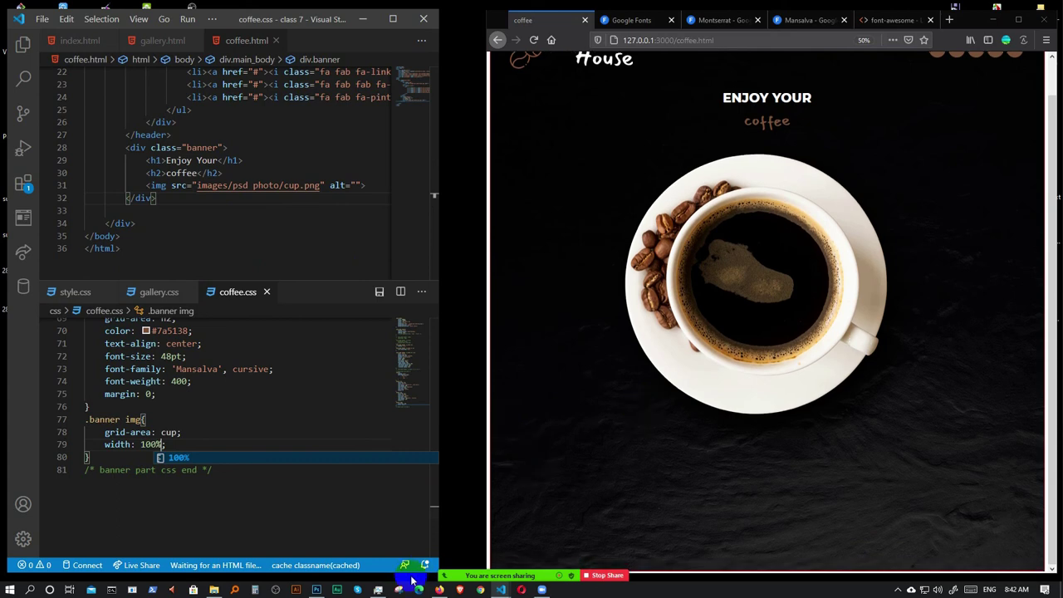
- Switch to the Photoshop poster design and identify the offer price text and brown badge layers by toggling their visibility
{"action": "left_click", "coordinate": [316, 589]}
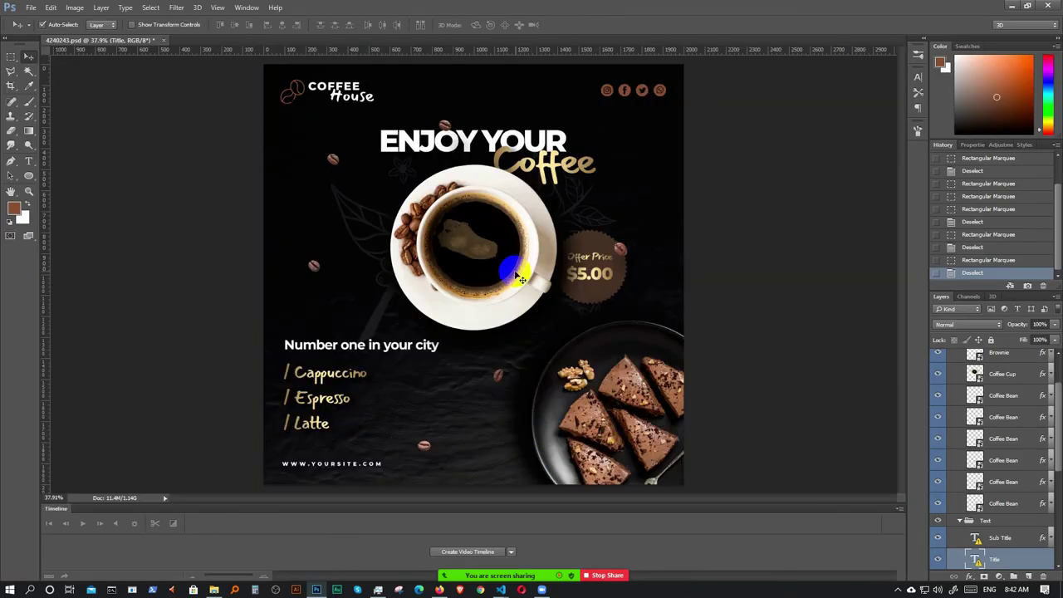
{"action": "left_click", "coordinate": [585, 266]}
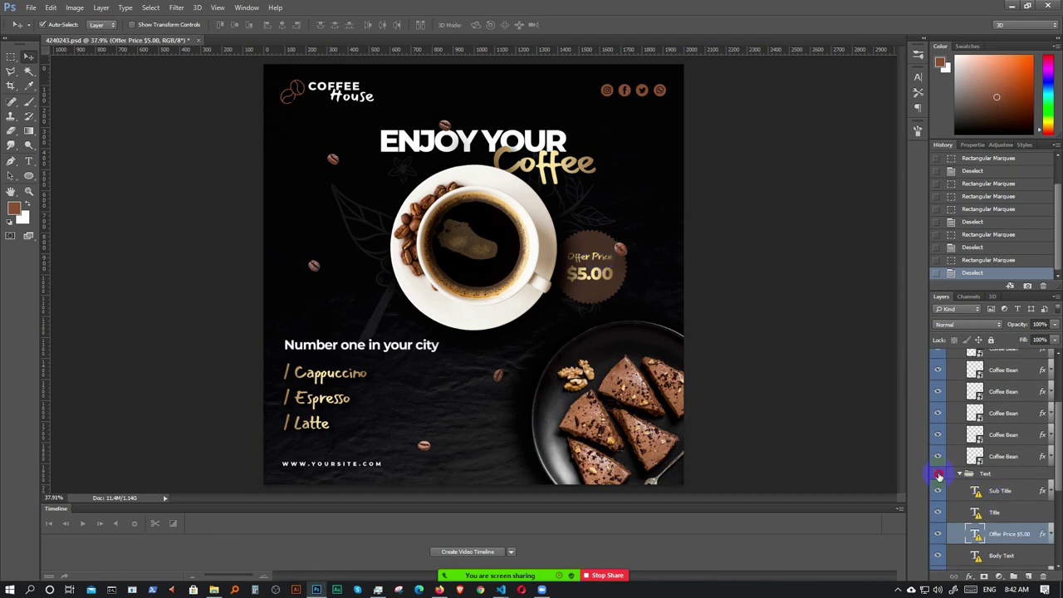
{"action": "left_click", "coordinate": [938, 474]}
{"action": "left_click", "coordinate": [938, 473]}
{"action": "left_click", "coordinate": [600, 287]}
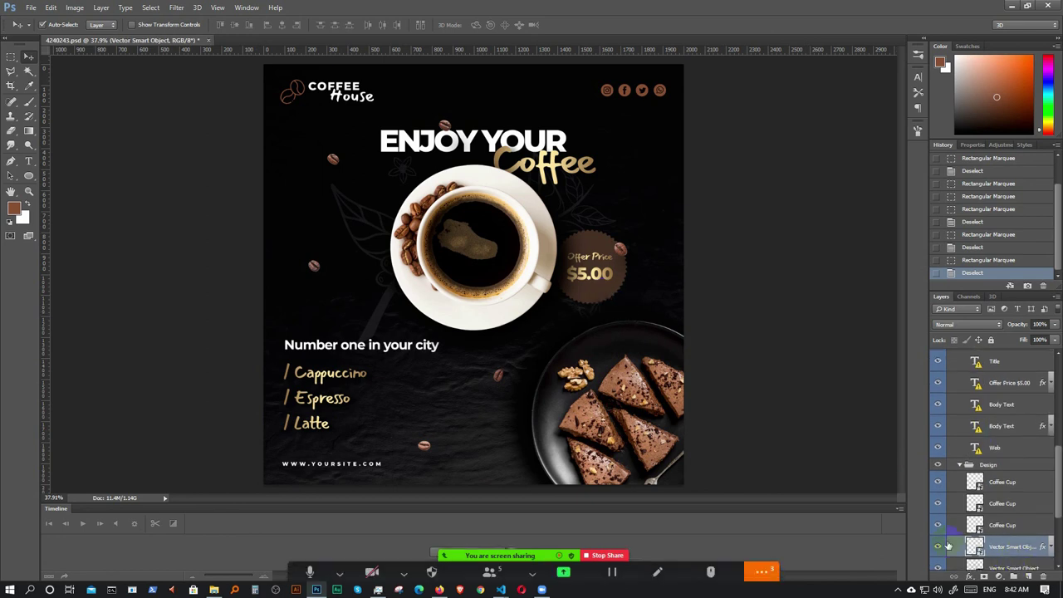
{"action": "left_click", "coordinate": [939, 547]}
{"action": "left_click", "coordinate": [939, 547]}
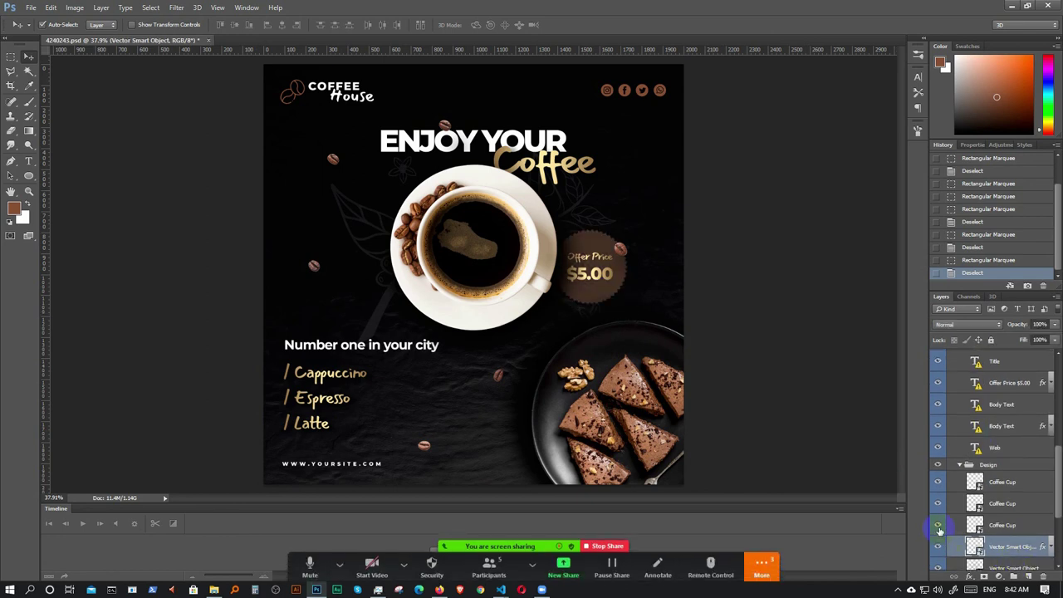
- Isolate the Design group, turn the Text group back on, and hide every text layer except Offer Price $5.00
{"action": "left_click", "coordinate": [938, 467], "text": "alt"}
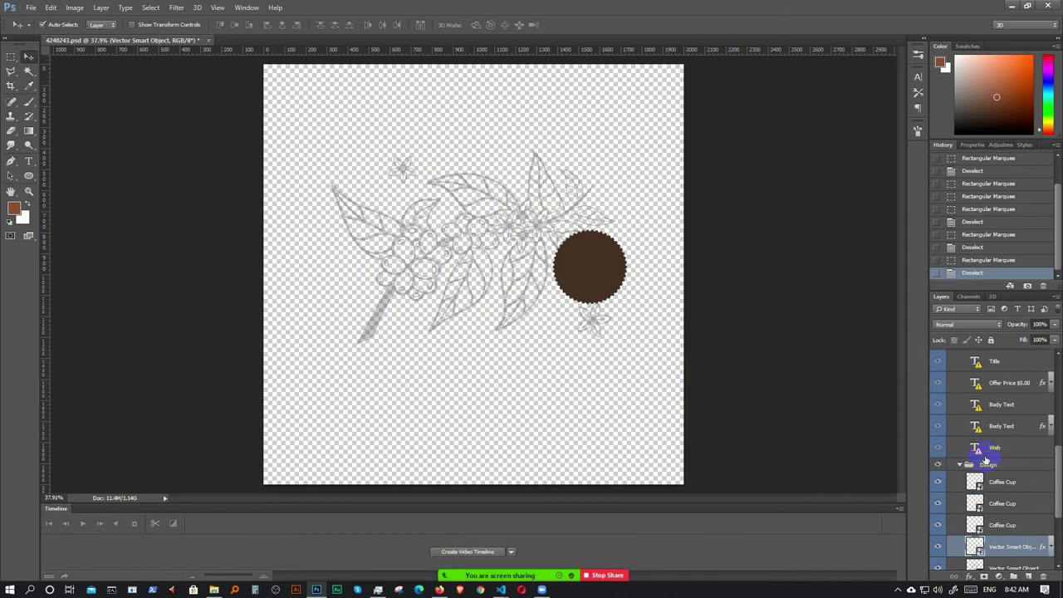
{"action": "scroll", "coordinate": [1006, 455], "scroll_direction": "up", "scroll_amount": 3}
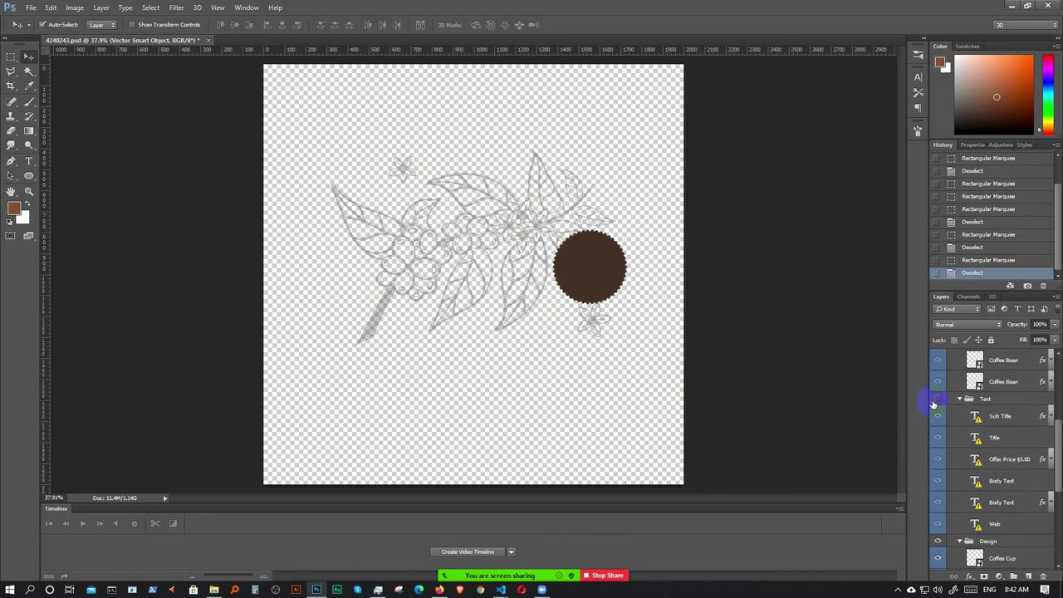
{"action": "left_click", "coordinate": [940, 400]}
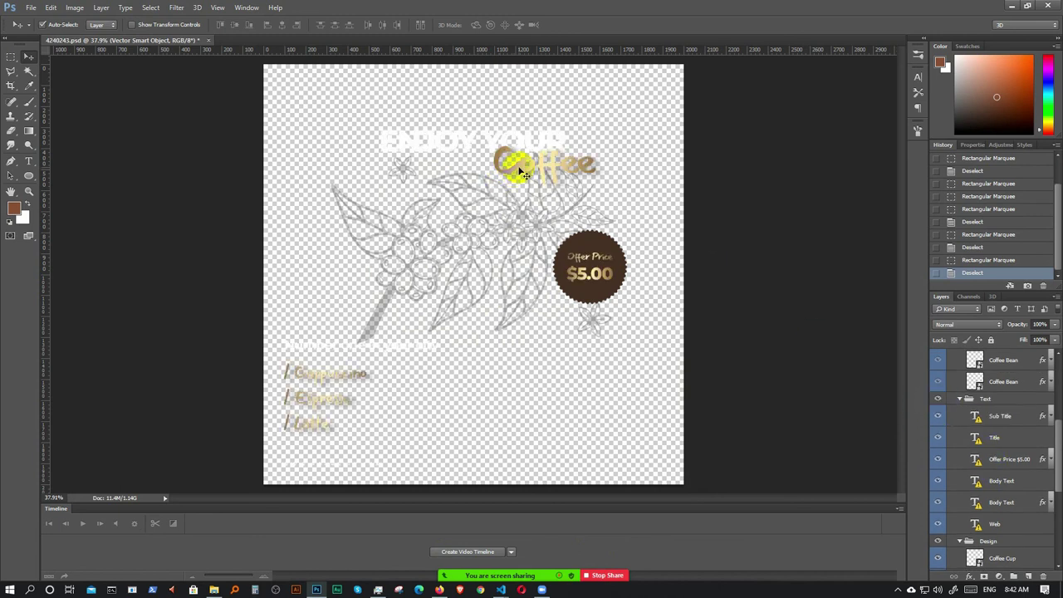
{"action": "left_click", "coordinate": [940, 418]}
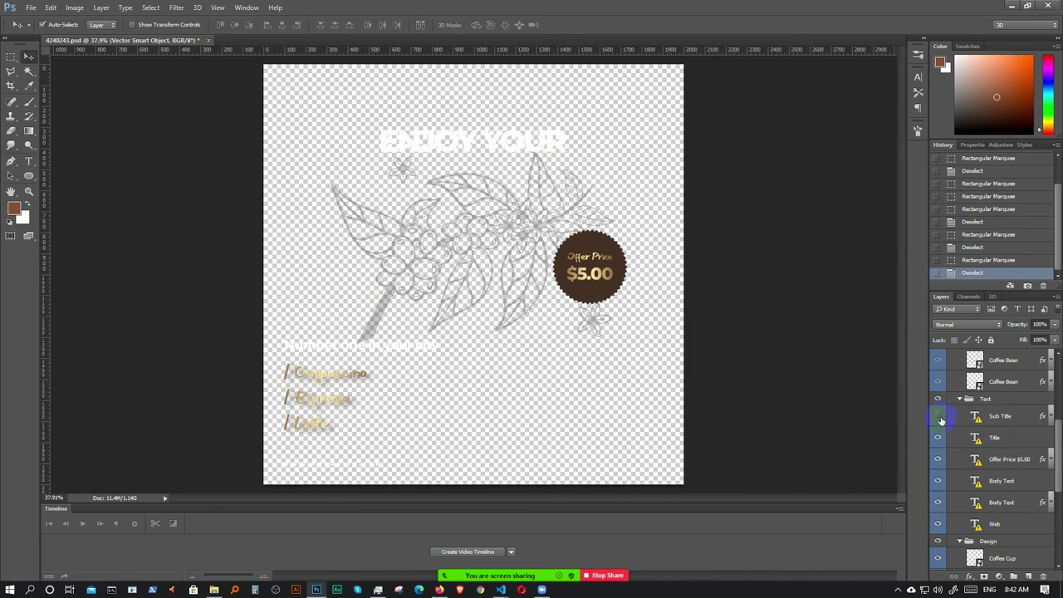
{"action": "left_click", "coordinate": [940, 439]}
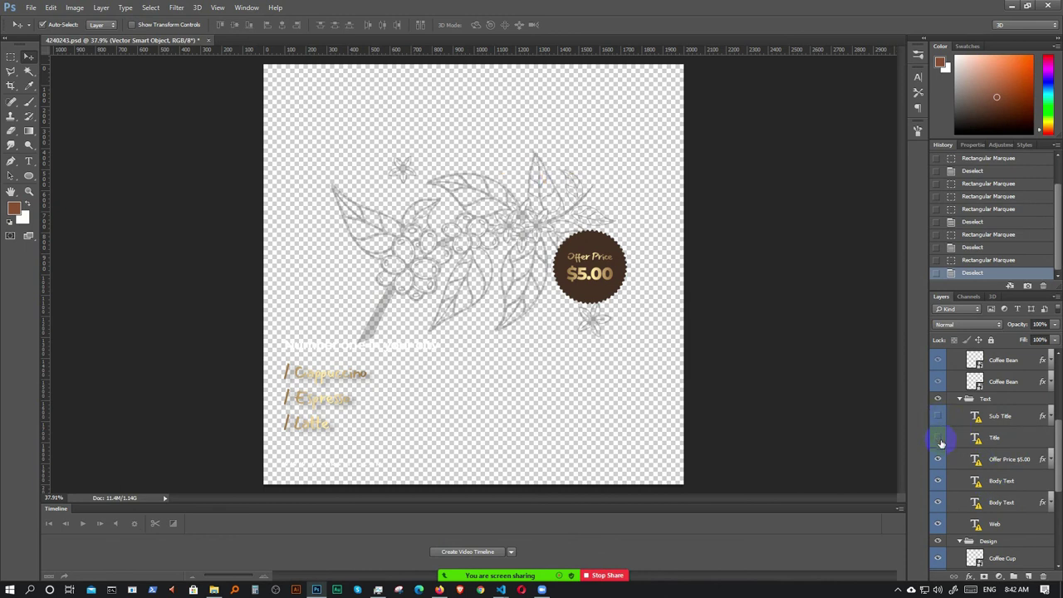
{"action": "left_click", "coordinate": [941, 526]}
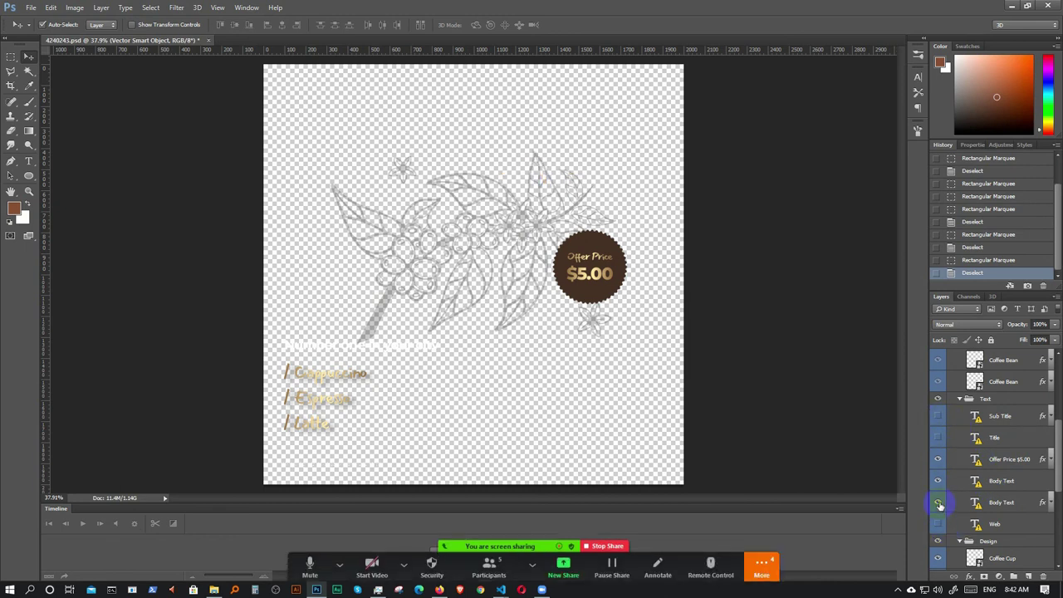
{"action": "left_click", "coordinate": [941, 504]}
{"action": "left_click", "coordinate": [938, 478]}
{"action": "left_click", "coordinate": [939, 460]}
{"action": "left_click", "coordinate": [940, 460]}
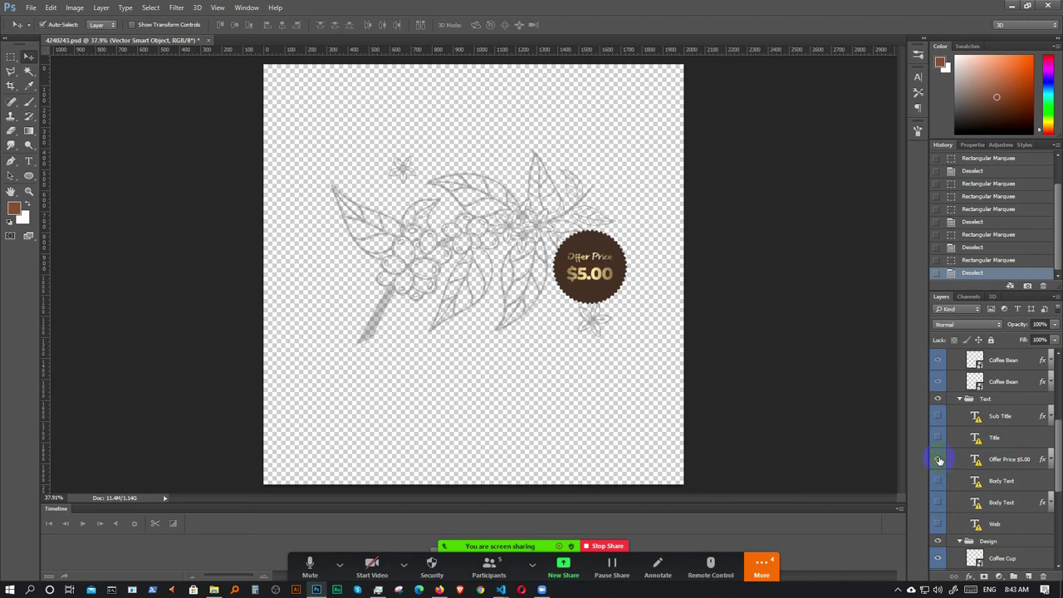
- Show the Image group and hide its Brownie and Coffee Bean layers, keeping only the Coffee Cup
{"action": "scroll", "coordinate": [947, 457], "scroll_direction": "up", "scroll_amount": 5}
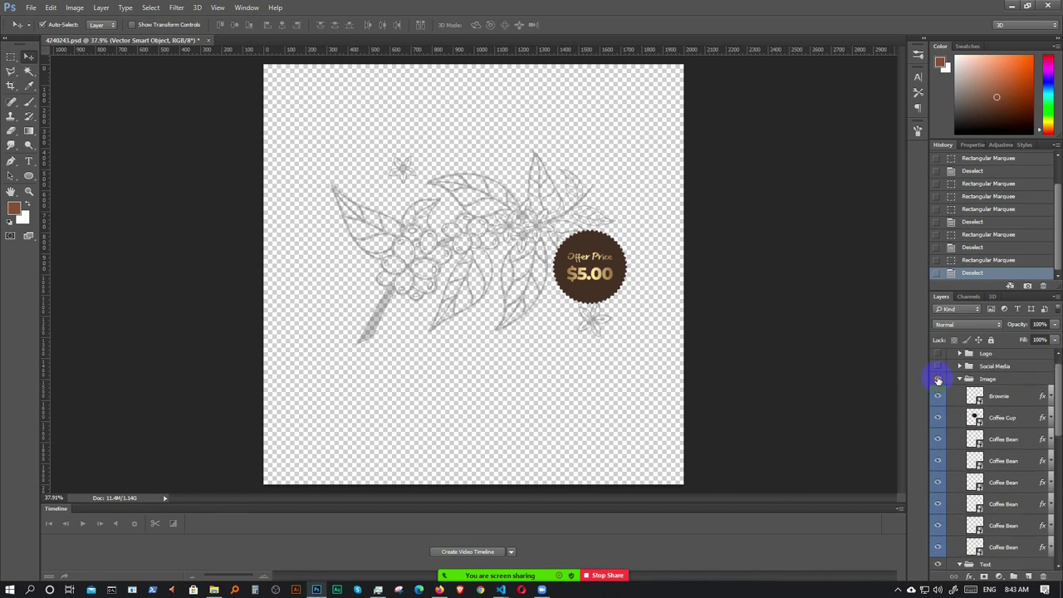
{"action": "left_click", "coordinate": [938, 380]}
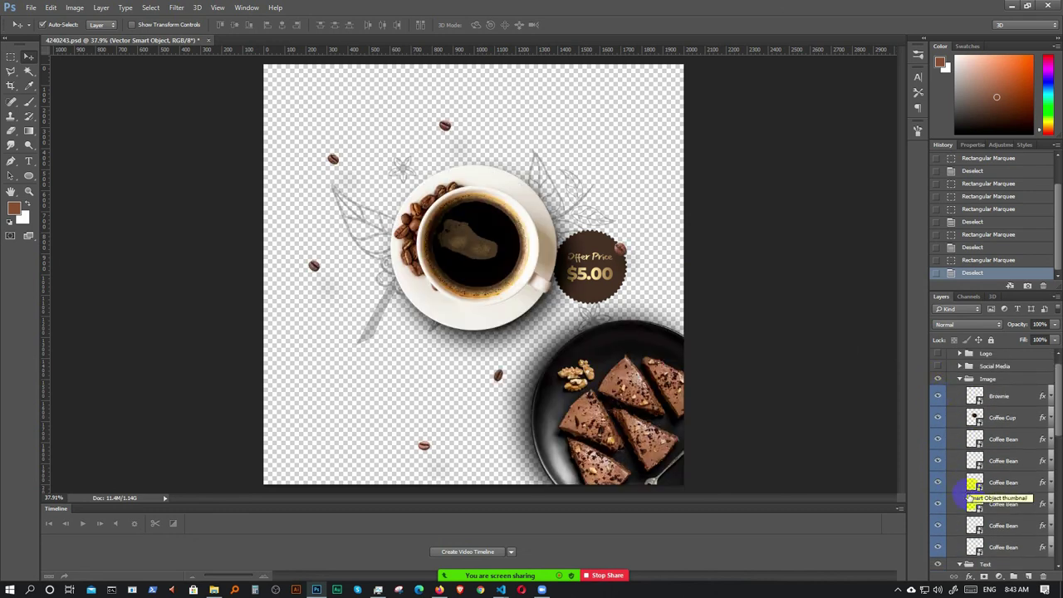
{"action": "scroll", "coordinate": [964, 513], "scroll_direction": "down", "scroll_amount": 1}
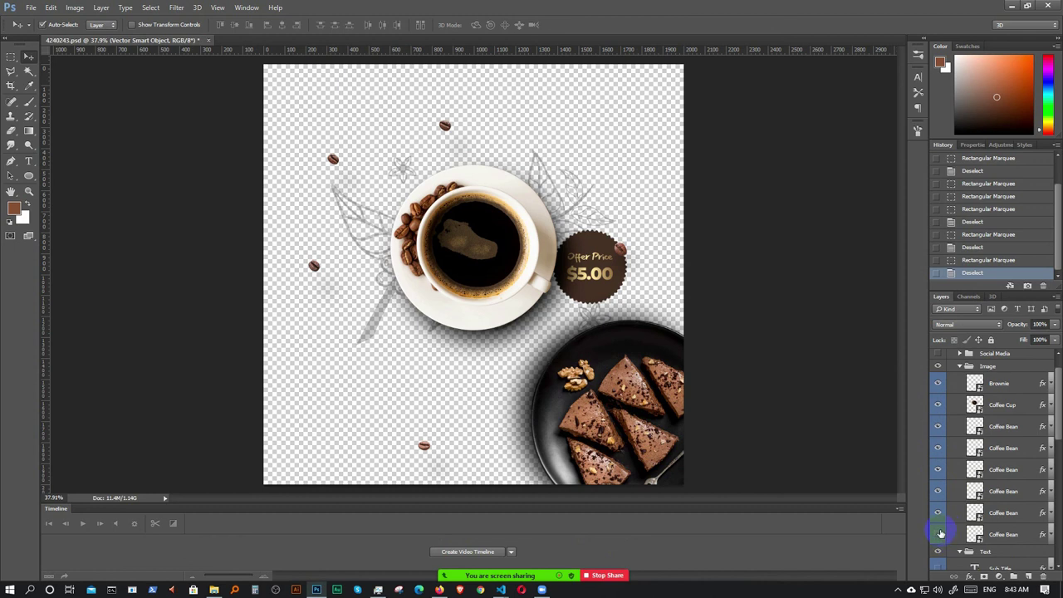
{"action": "left_click", "coordinate": [938, 513]}
{"action": "scroll", "coordinate": [943, 414], "scroll_direction": "up", "scroll_amount": 1}
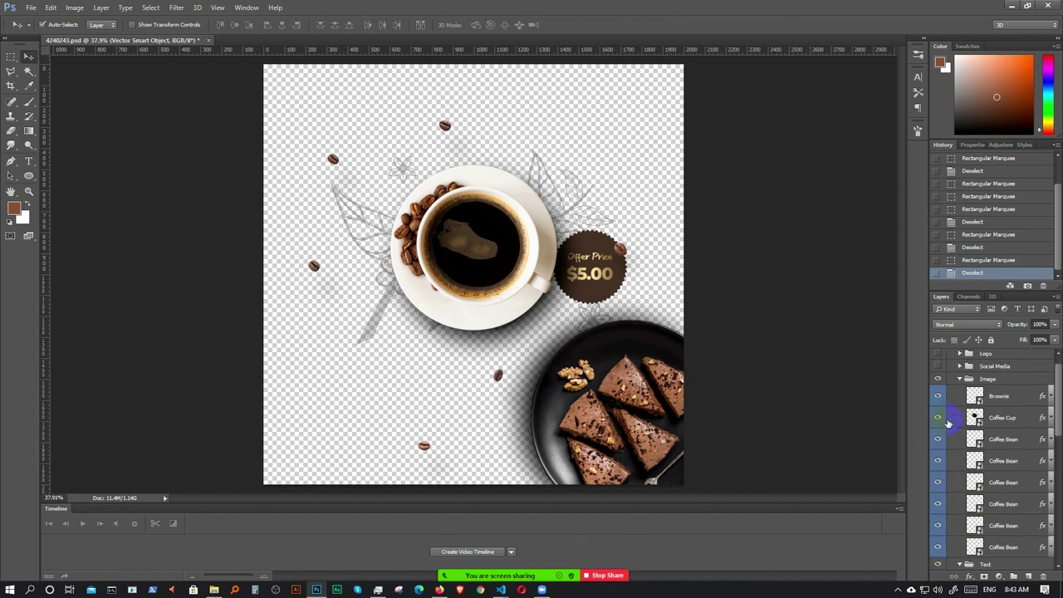
{"action": "left_click", "coordinate": [938, 398]}
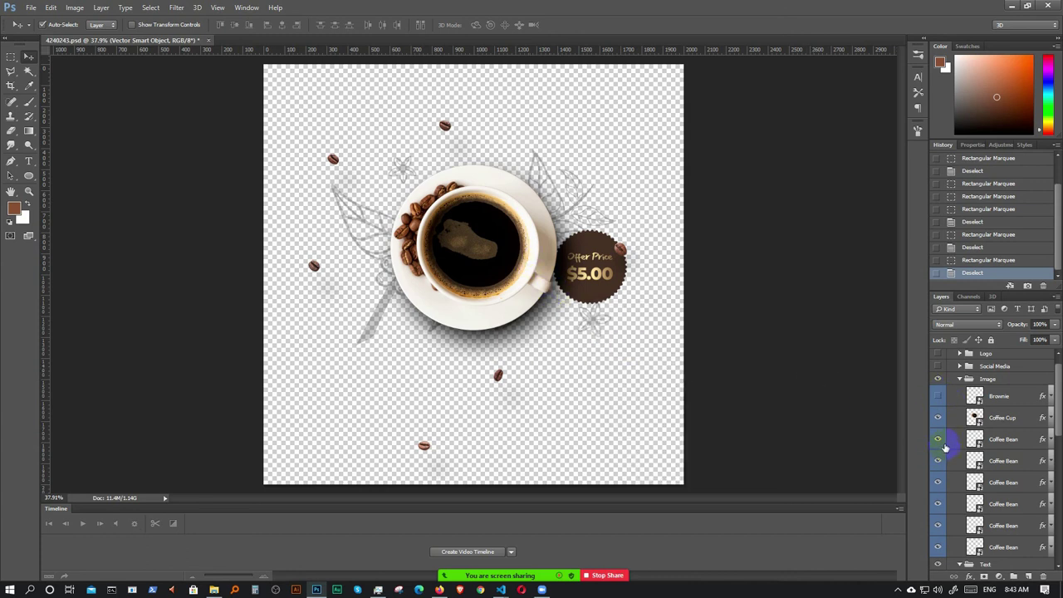
{"action": "left_click_drag", "start_coordinate": [937, 484], "coordinate": [937, 550]}
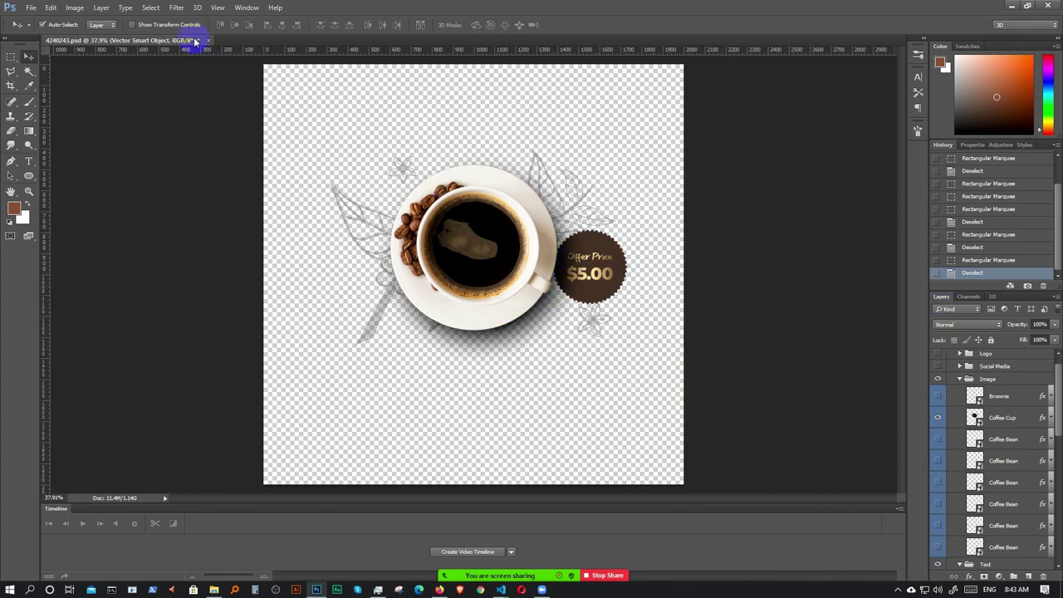
- Trim the canvas on all four sides based on transparent pixels
{"action": "left_click", "coordinate": [75, 9]}
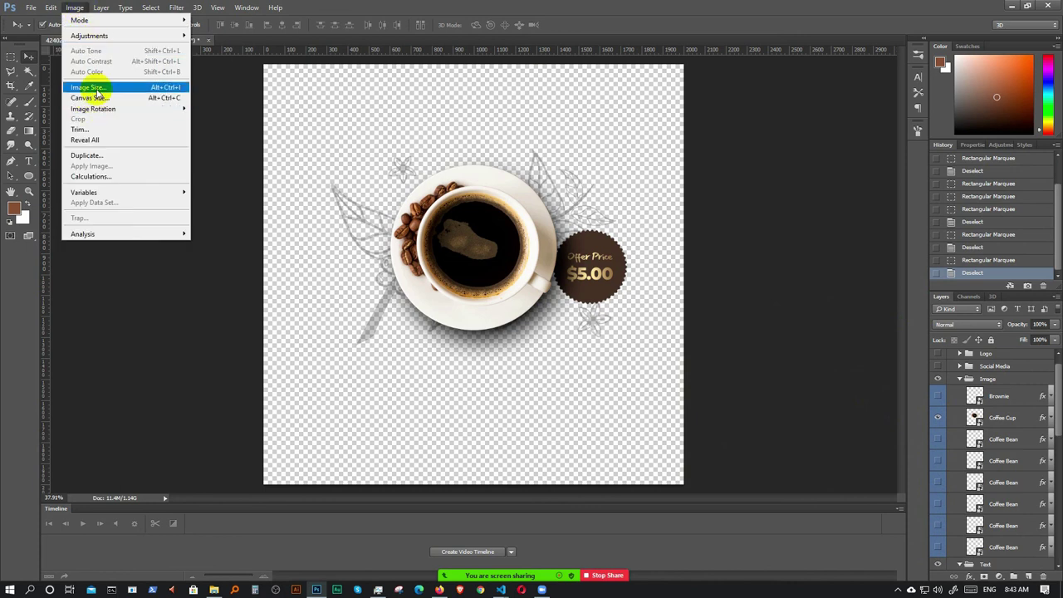
{"action": "left_click", "coordinate": [83, 130]}
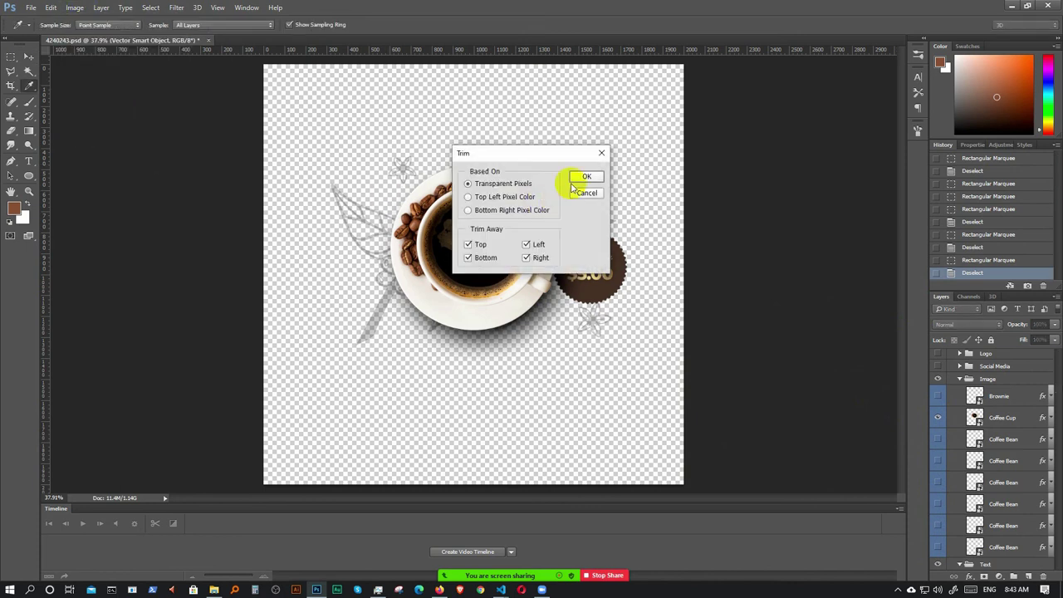
{"action": "left_click", "coordinate": [586, 179]}
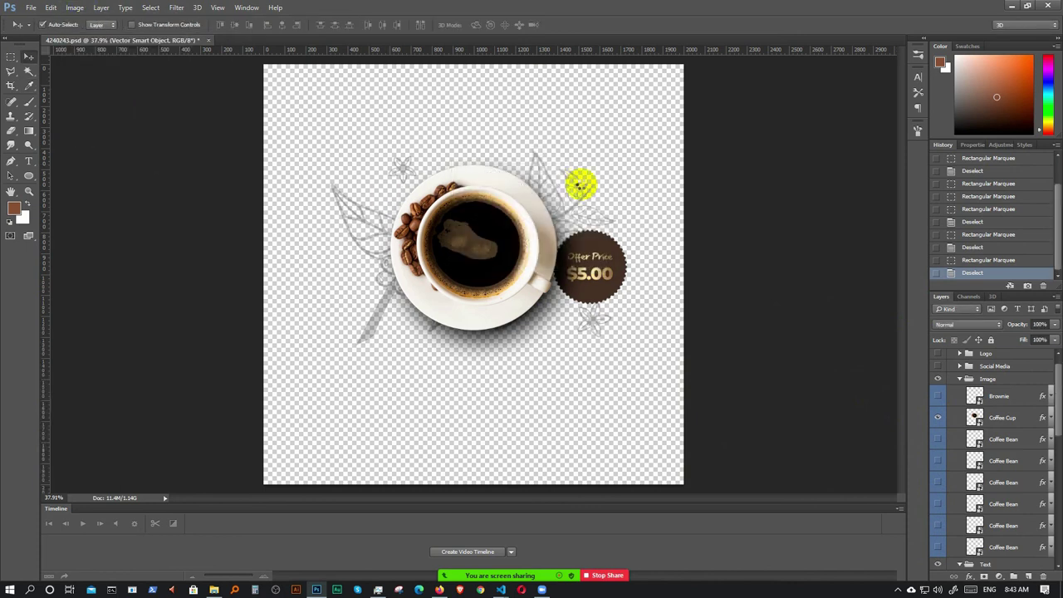
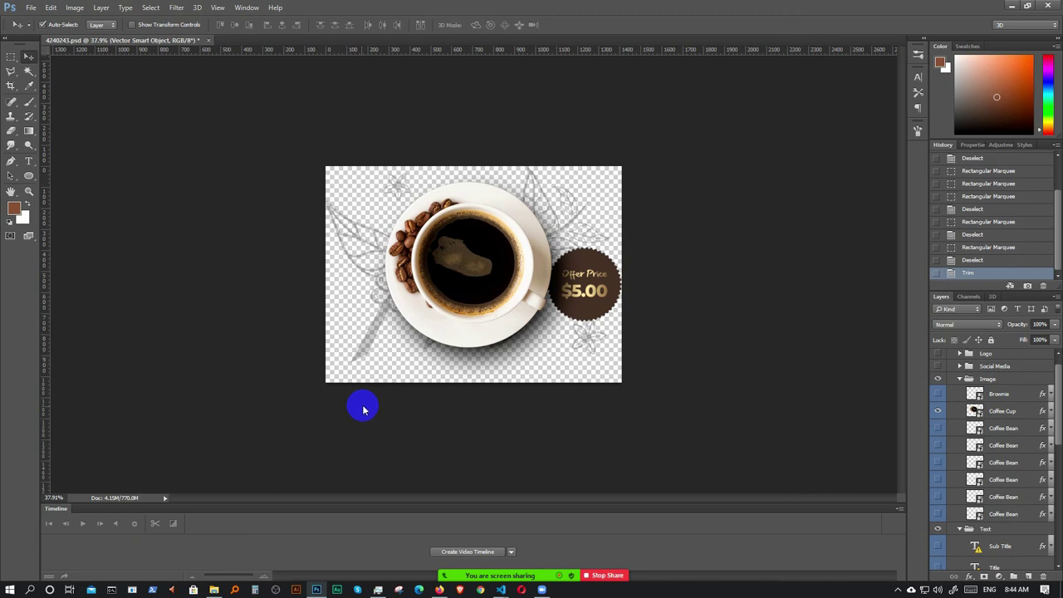
- Export the trimmed artwork for web as a transparent PNG-24, replacing cup.png in the psd photo folder
{"action": "key", "text": "ctrl+alt+shift+s"}
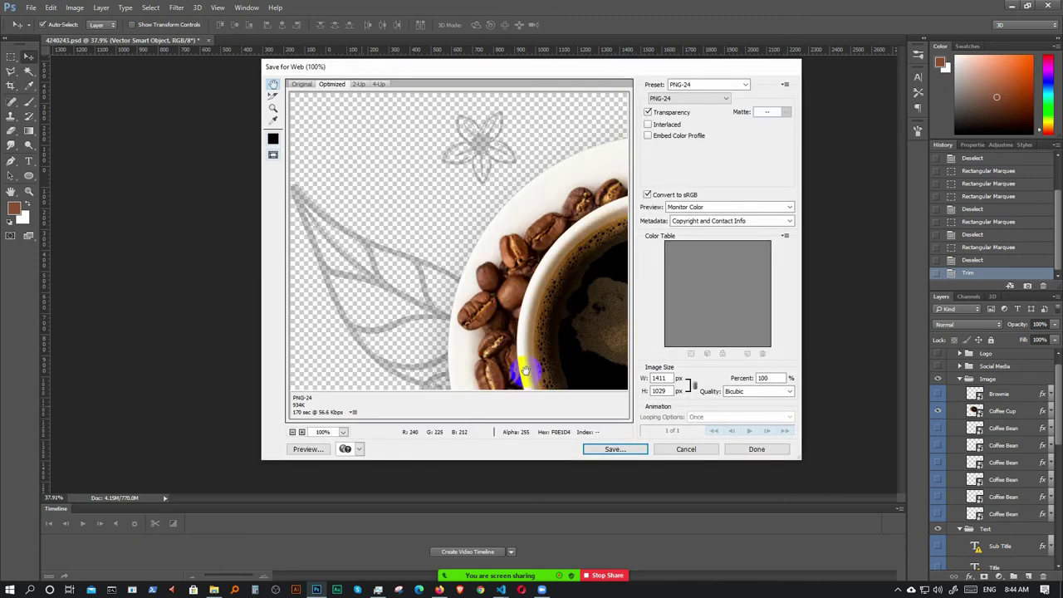
{"action": "left_click", "coordinate": [613, 451]}
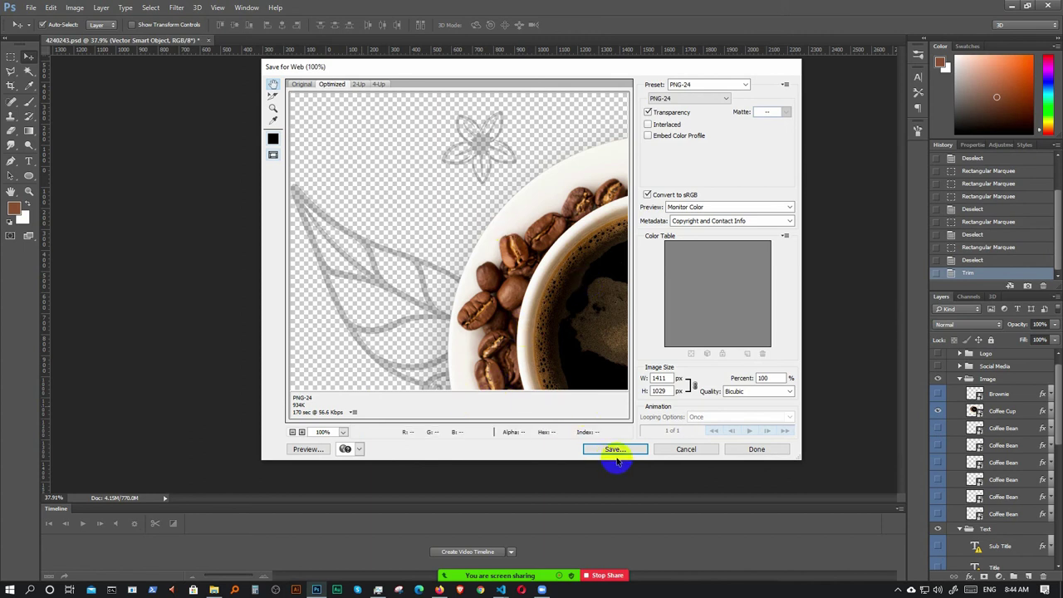
{"action": "left_click", "coordinate": [408, 145]}
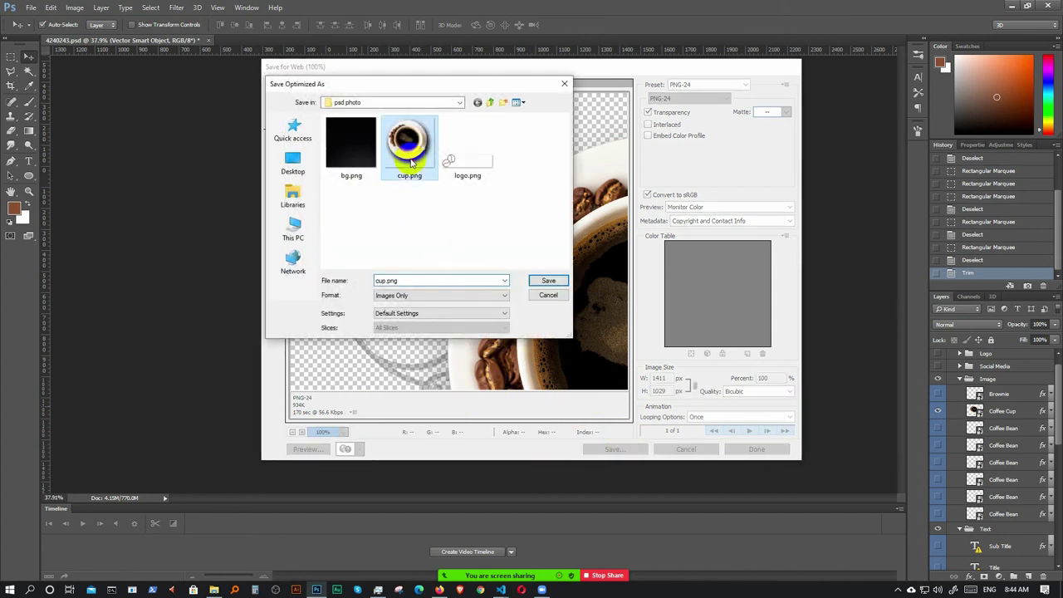
{"action": "left_click", "coordinate": [547, 280]}
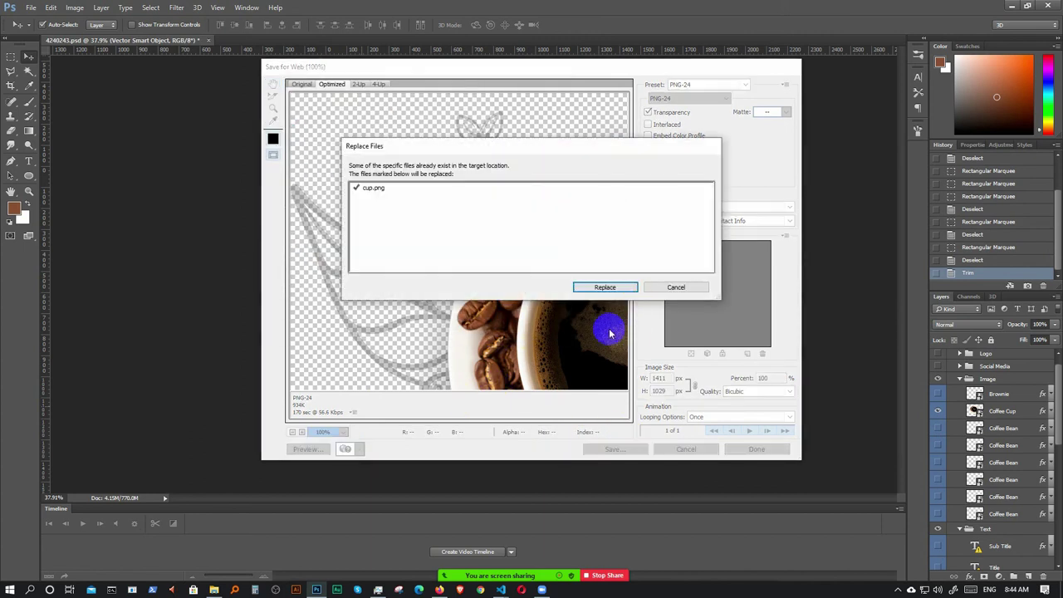
{"action": "left_click", "coordinate": [605, 288]}
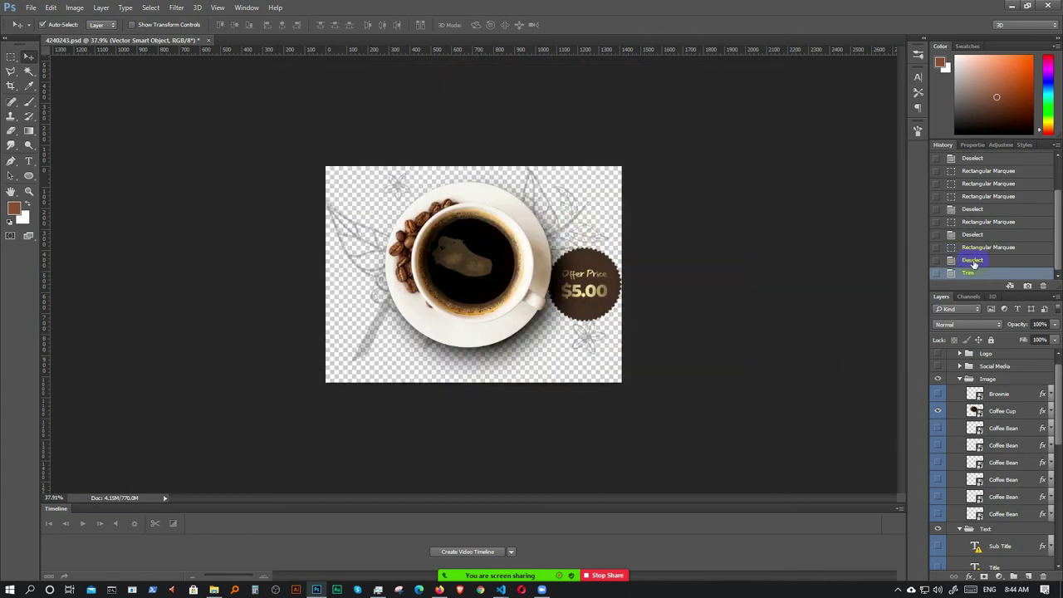
- Revert the poster to its full untrimmed state through the history, deselect, and check the new cup image in the Firefox page preview
{"action": "left_click", "coordinate": [973, 261]}
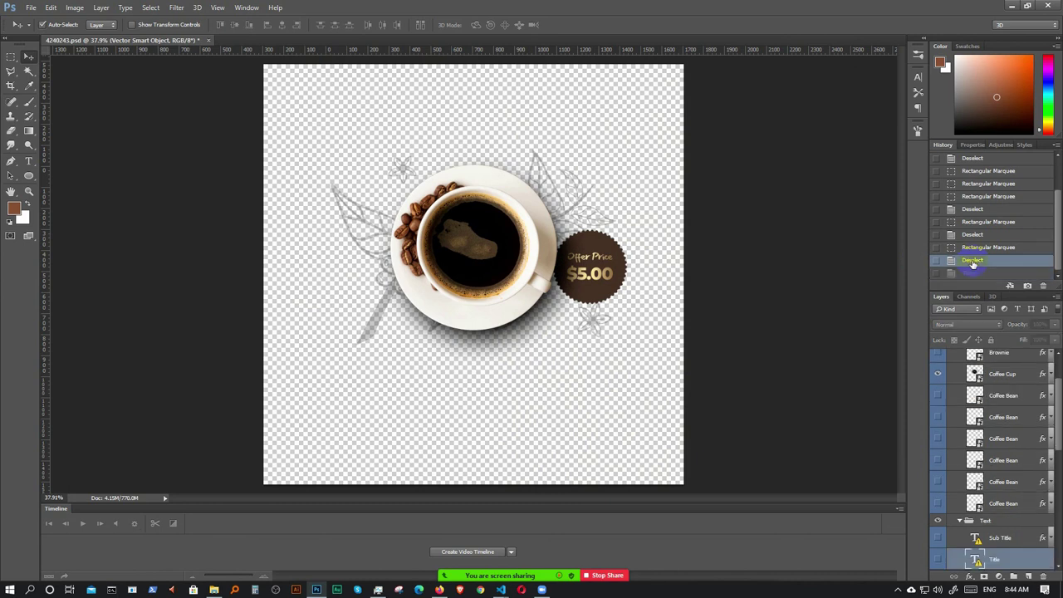
{"action": "left_click", "coordinate": [976, 248]}
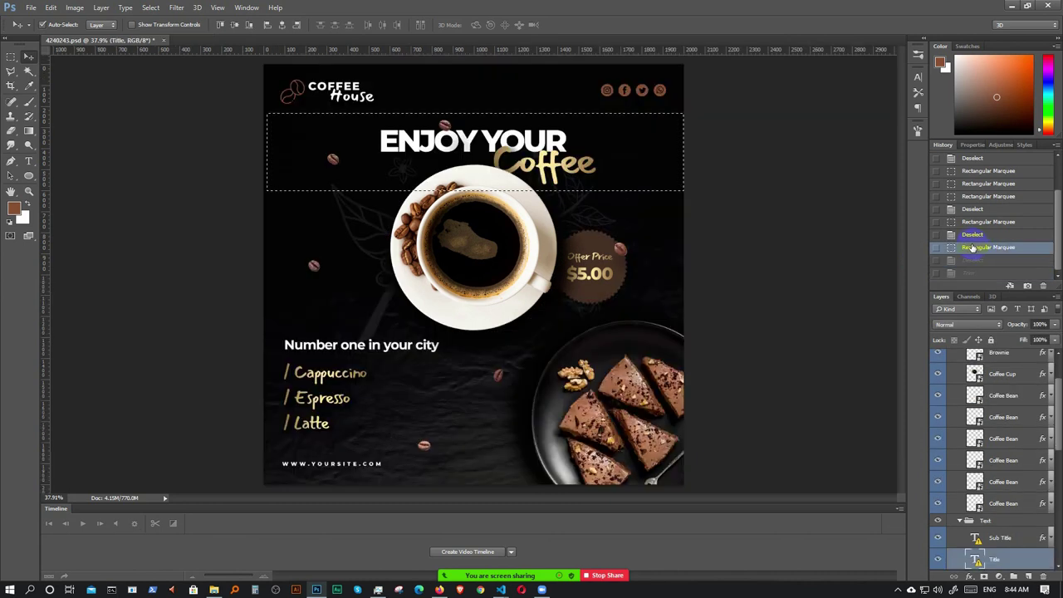
{"action": "left_click", "coordinate": [681, 276]}
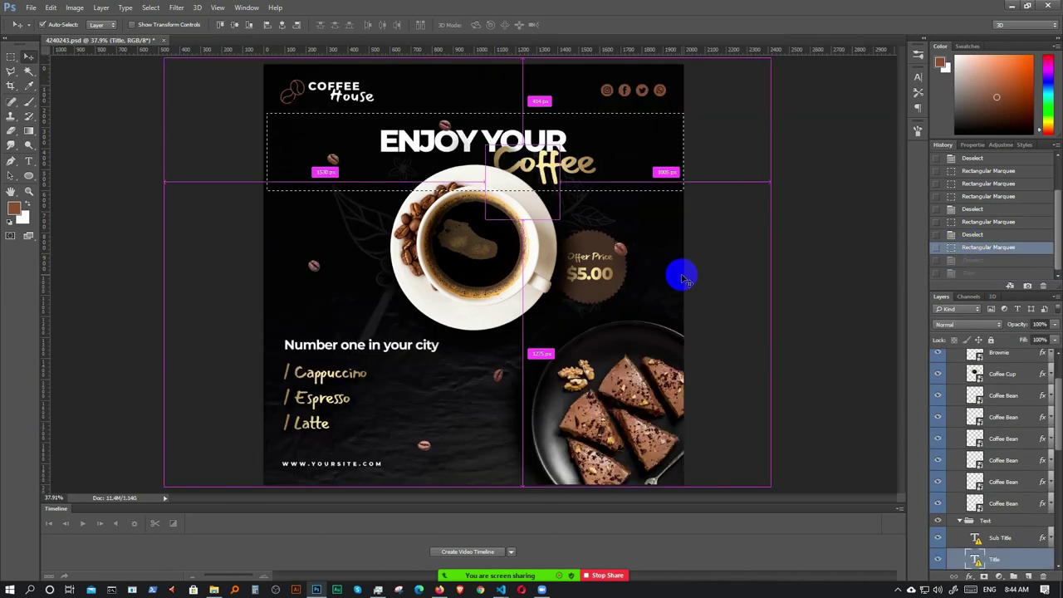
{"action": "key", "text": "ctrl+d"}
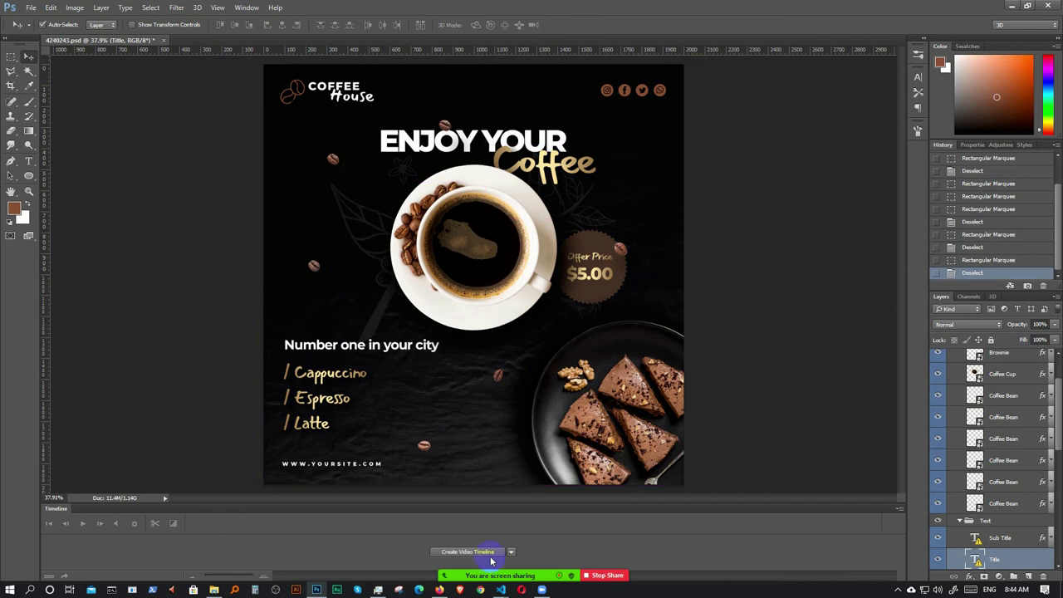
{"action": "mouse_move", "coordinate": [459, 586]}
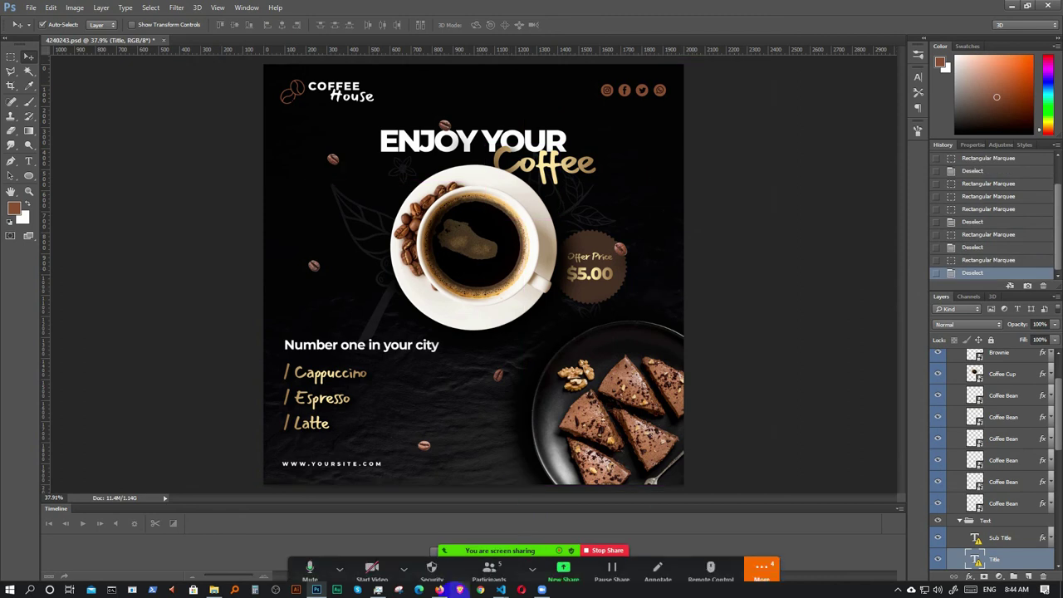
{"action": "left_click", "coordinate": [460, 590]}
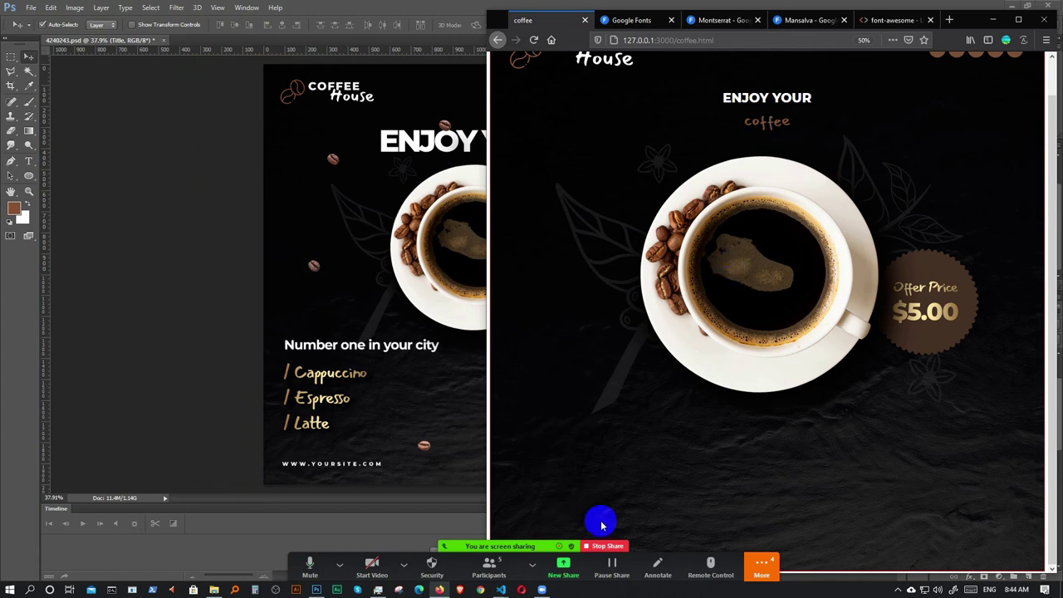
- Switch to Photoshop, select the brownie plate artwork on the poster, and show only the Brownie layer with all other layers hidden
{"action": "left_click", "coordinate": [324, 588]}
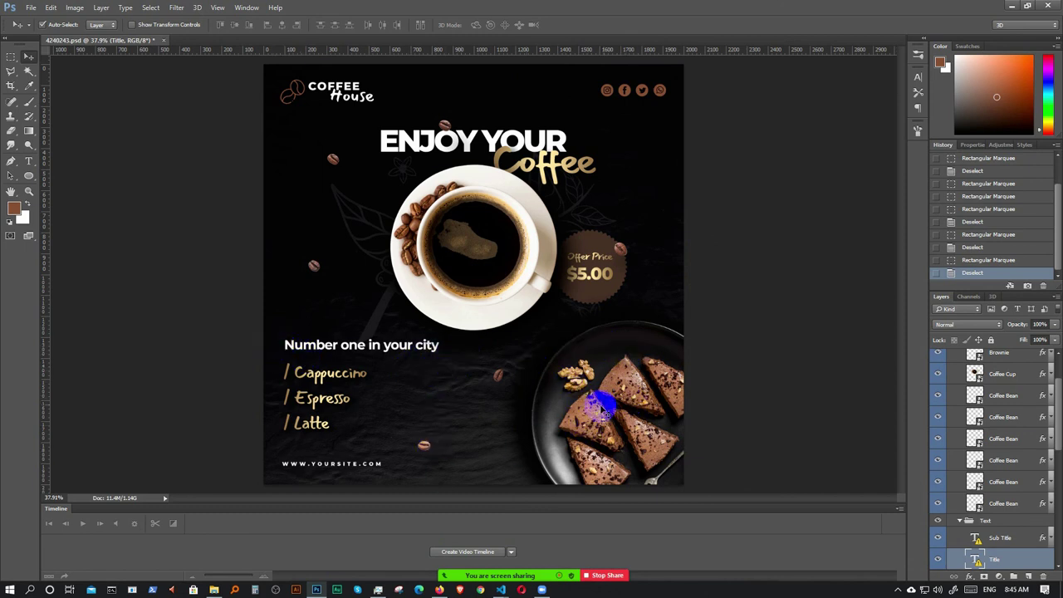
{"action": "left_click", "coordinate": [630, 395]}
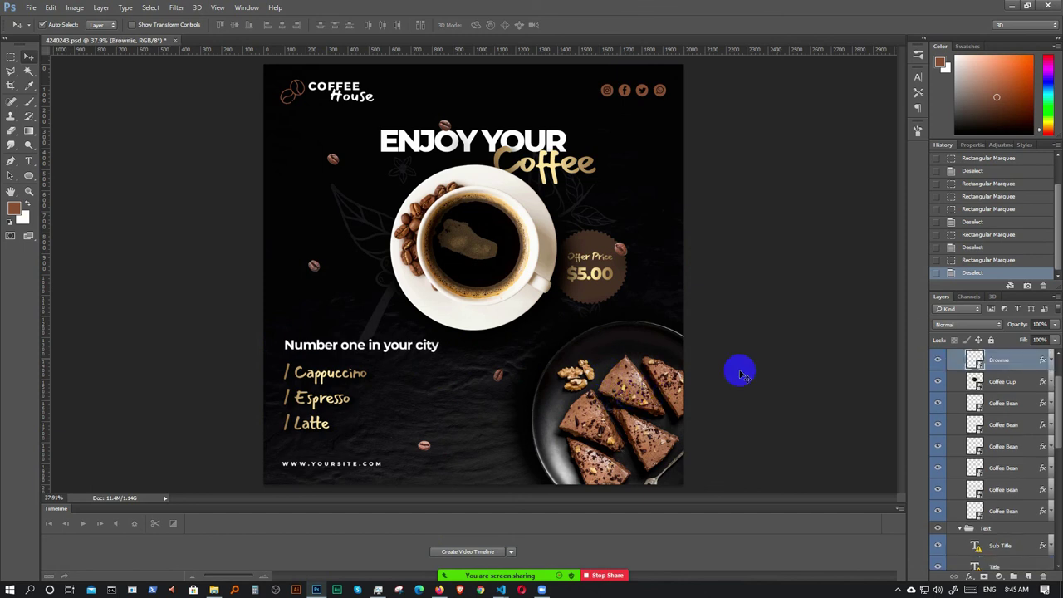
{"action": "left_click", "coordinate": [938, 364]}
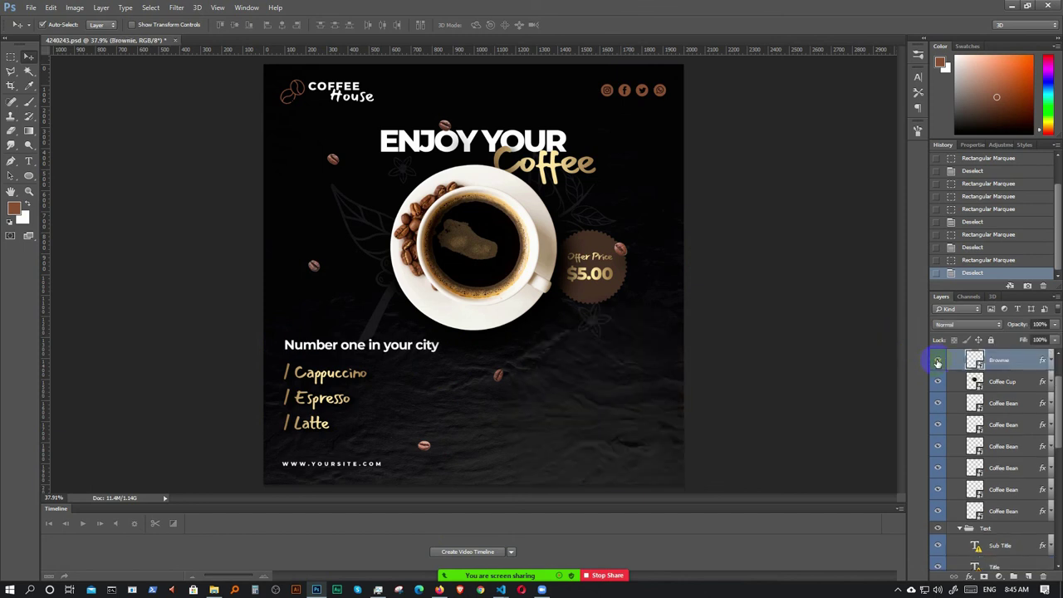
{"action": "left_click", "coordinate": [938, 363]}
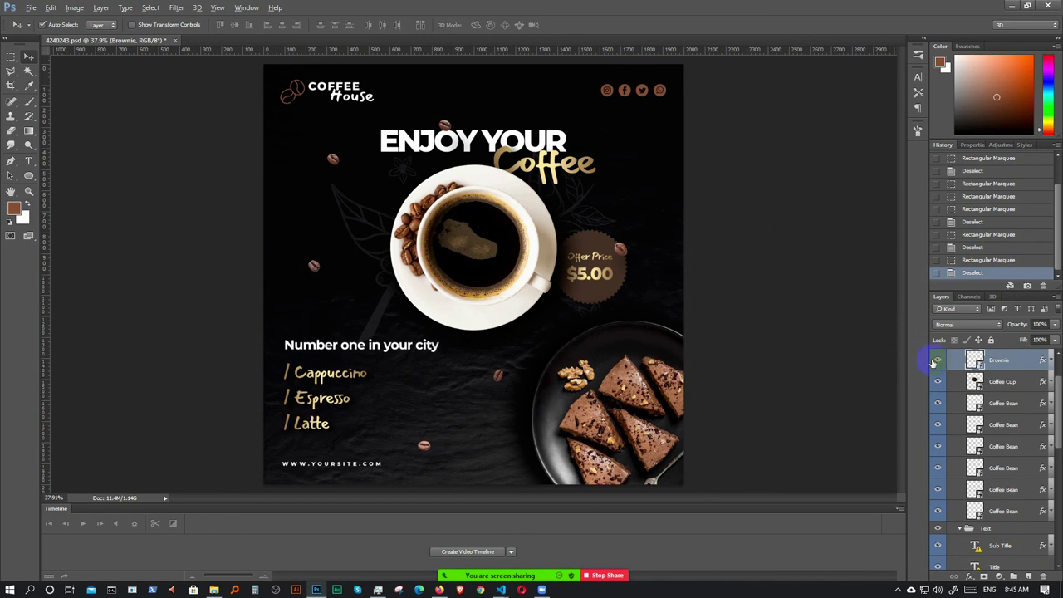
{"action": "left_click", "coordinate": [938, 363], "text": "alt"}
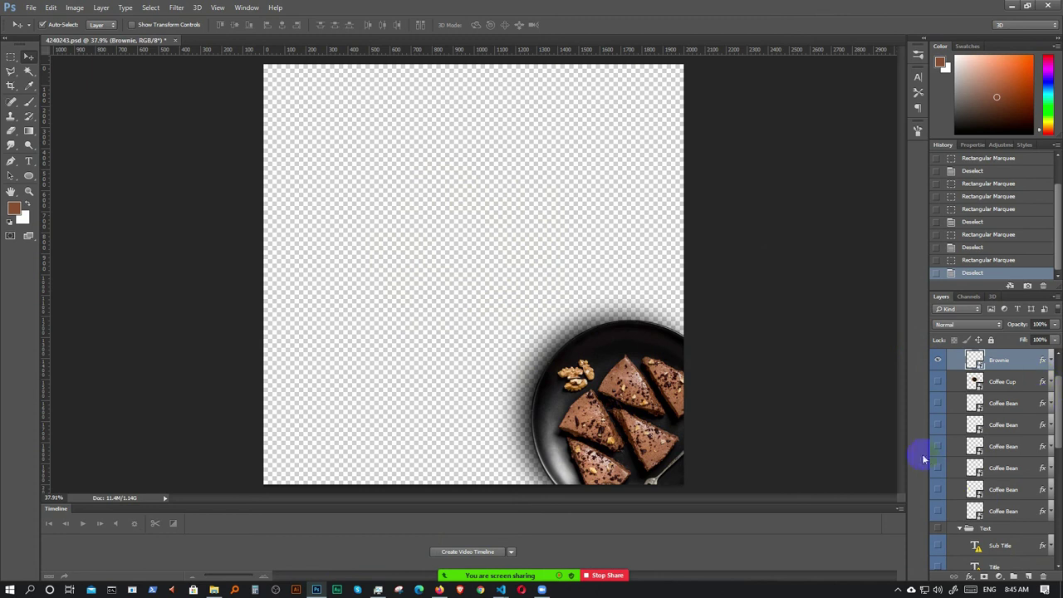
- Trim the canvas around the brownie plate on all four sides based on transparent pixels
{"action": "left_click", "coordinate": [75, 8]}
{"action": "left_click", "coordinate": [79, 129]}
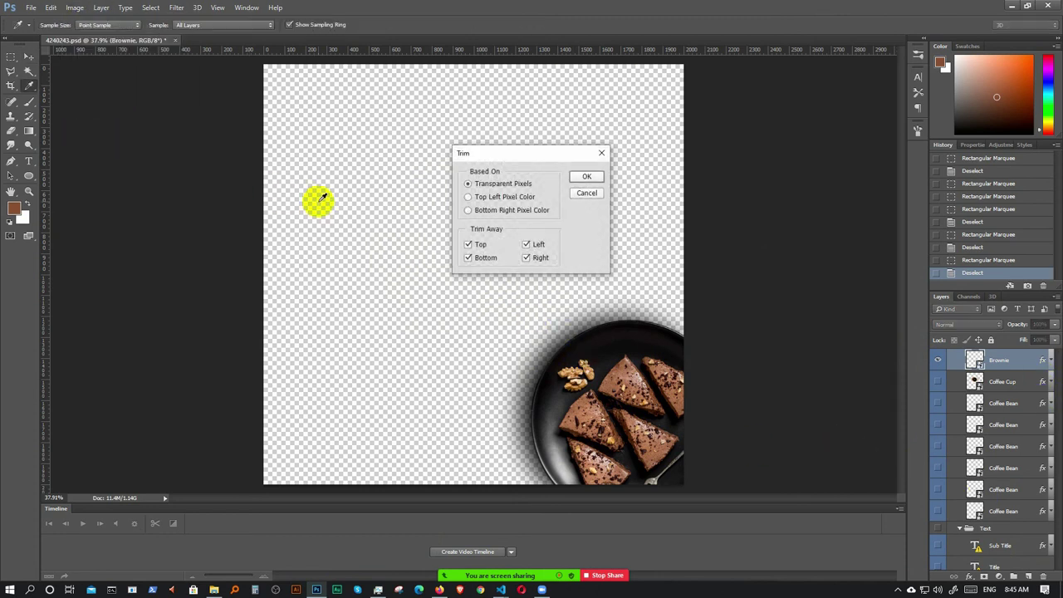
{"action": "left_click", "coordinate": [582, 179]}
{"action": "key", "text": "v"}
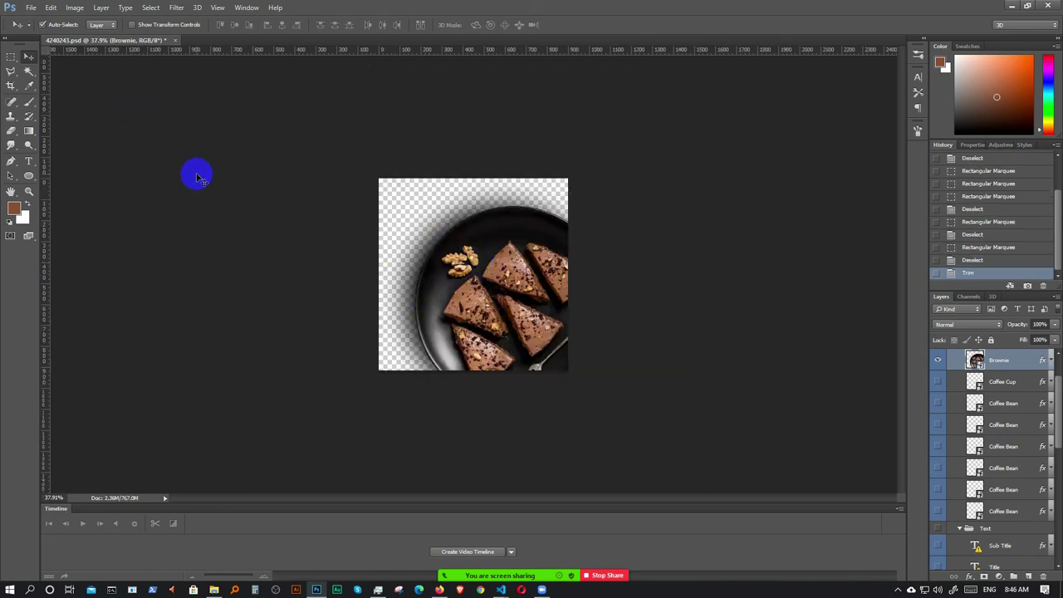
- Export the trimmed brownie plate for web as a transparent PNG-24 named pan in the psd photo folder
{"action": "key", "text": "super"}
{"action": "key", "text": "super"}
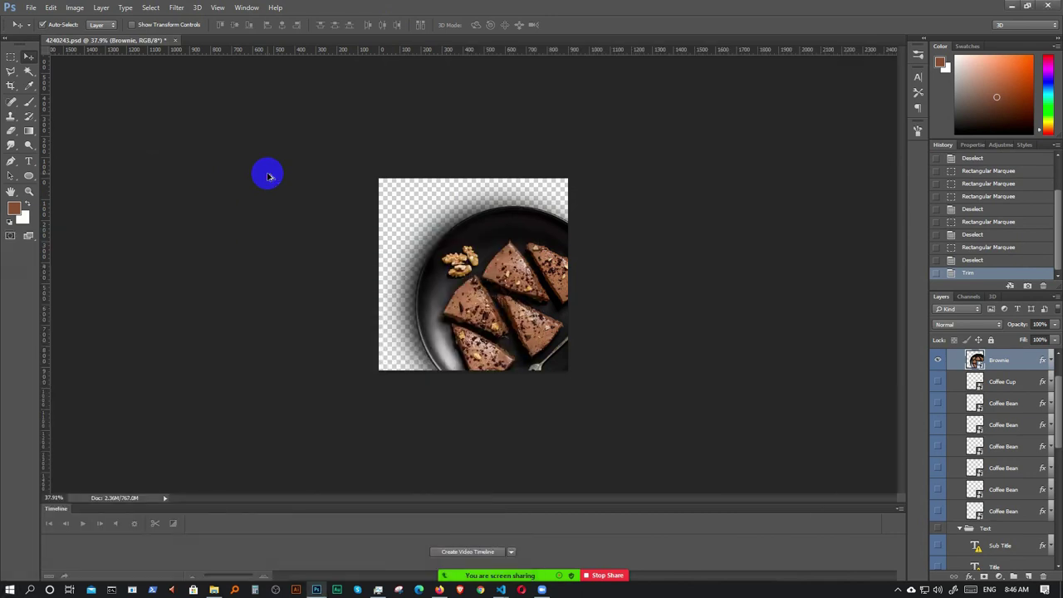
{"action": "key", "text": "ctrl+alt+shift+s"}
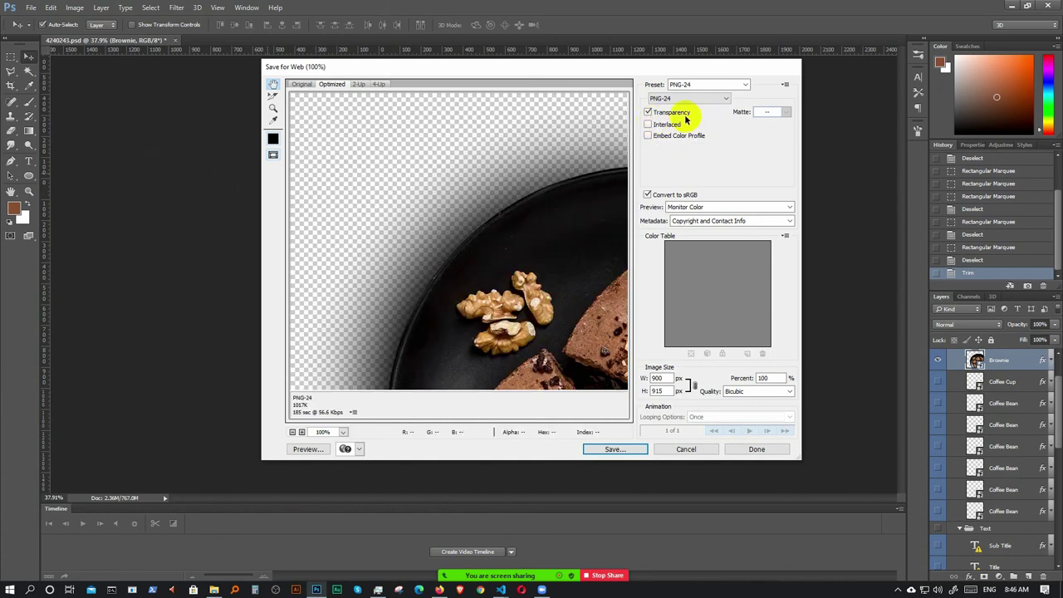
{"action": "left_click", "coordinate": [611, 449]}
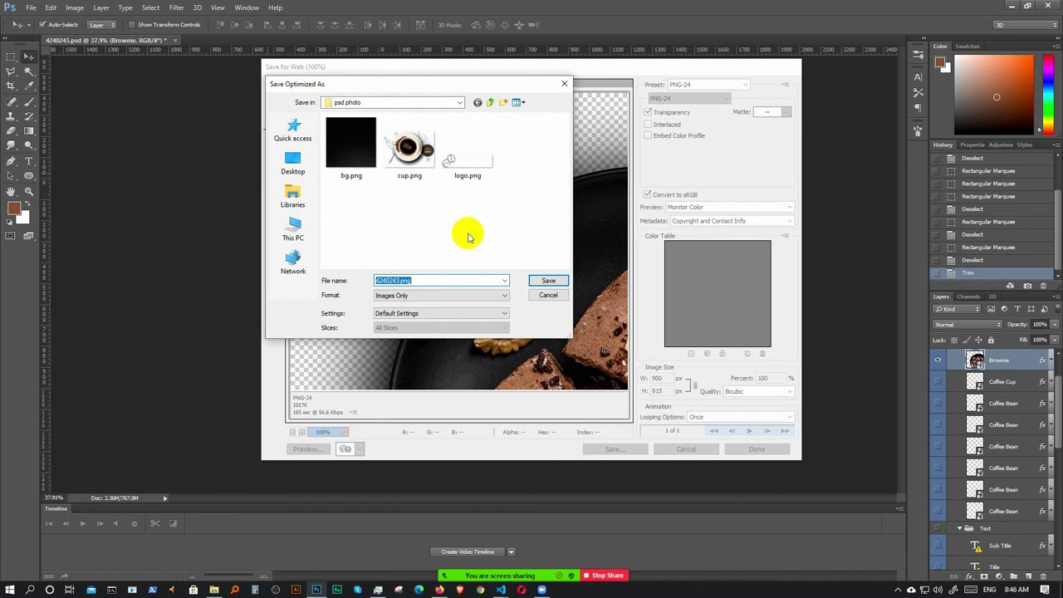
{"action": "type", "text": "pan"}
{"action": "key", "text": "Return"}
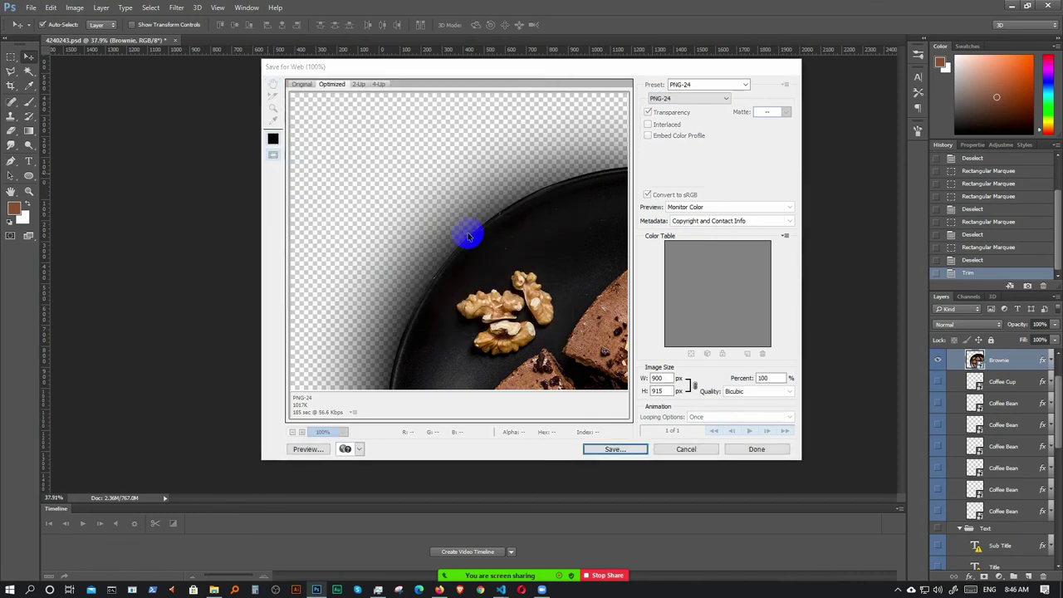
- Restore the full untrimmed poster with all its layers through the history and leave no selection active
{"action": "scroll", "coordinate": [987, 174], "scroll_direction": "up", "scroll_amount": 5}
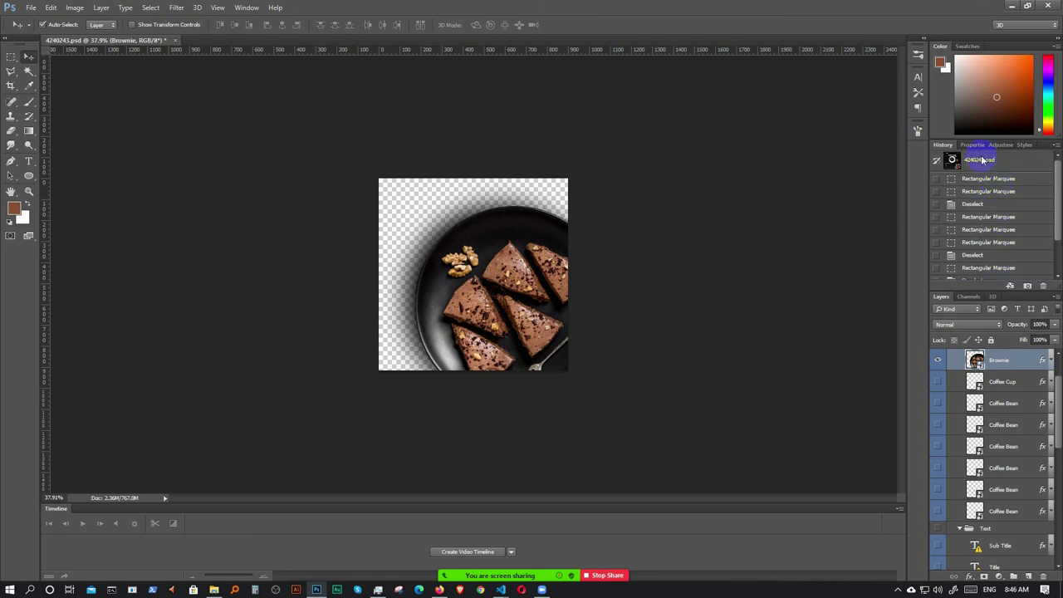
{"action": "scroll", "coordinate": [1007, 259], "scroll_direction": "down", "scroll_amount": 5}
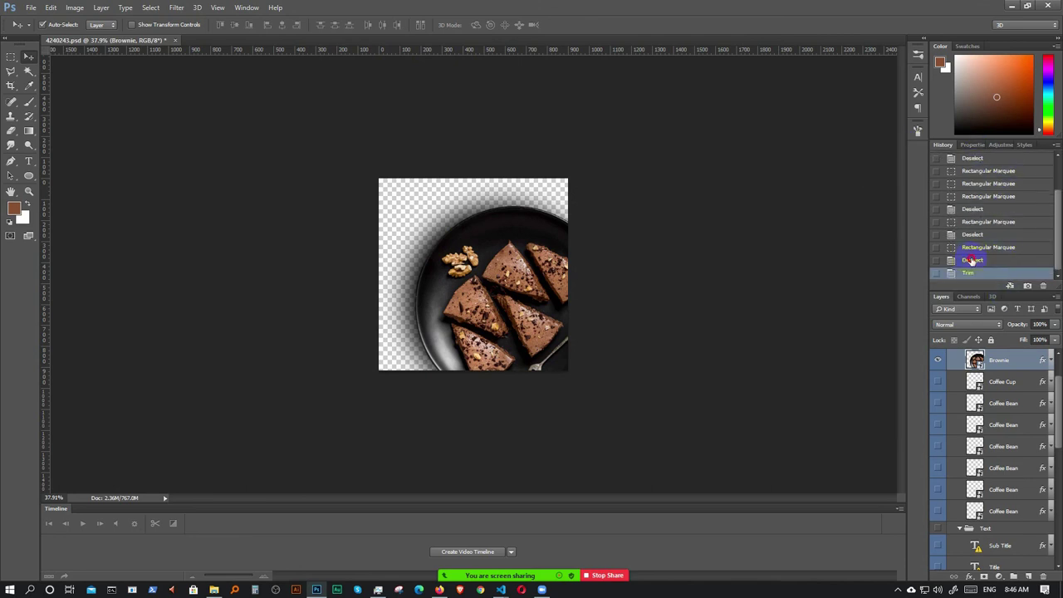
{"action": "left_click", "coordinate": [972, 260]}
{"action": "left_click", "coordinate": [968, 247]}
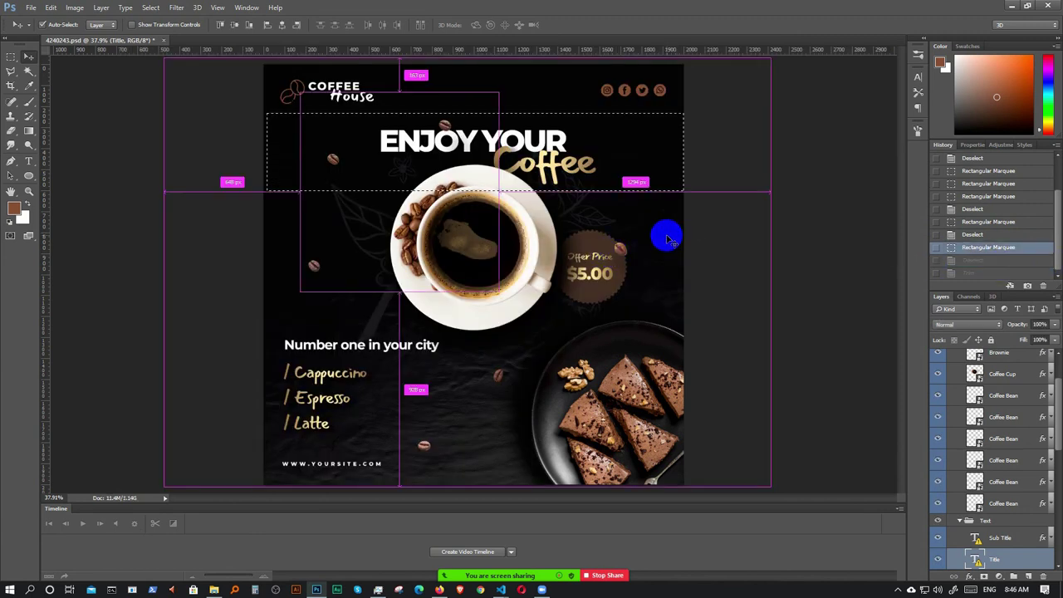
{"action": "key", "text": "ctrl+shift+z"}
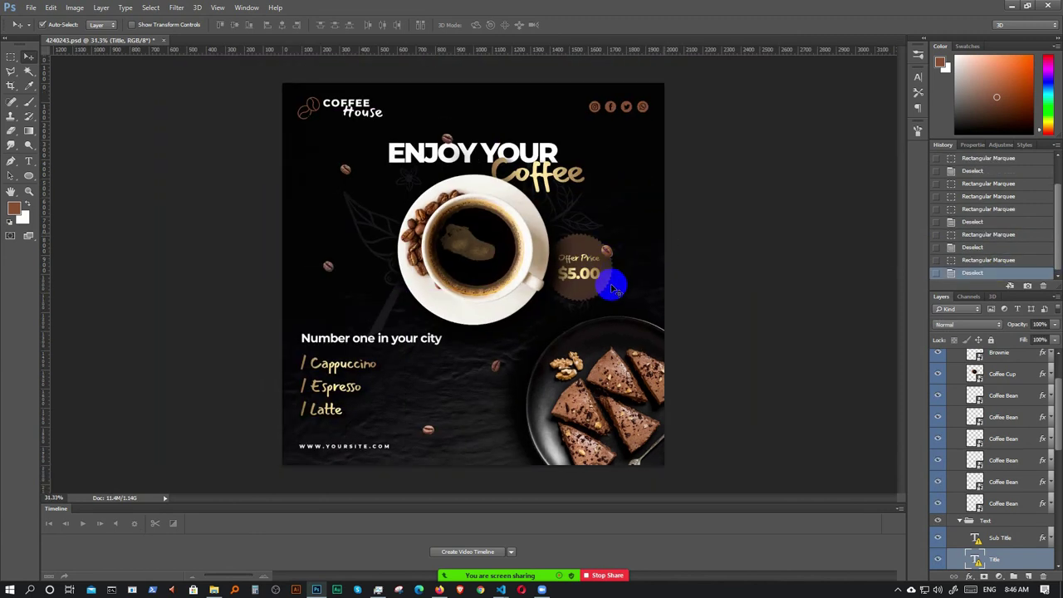
{"action": "scroll", "coordinate": [441, 370], "scroll_direction": "down", "scroll_amount": 1}
{"action": "scroll", "coordinate": [361, 408], "scroll_direction": "up", "scroll_amount": 3}
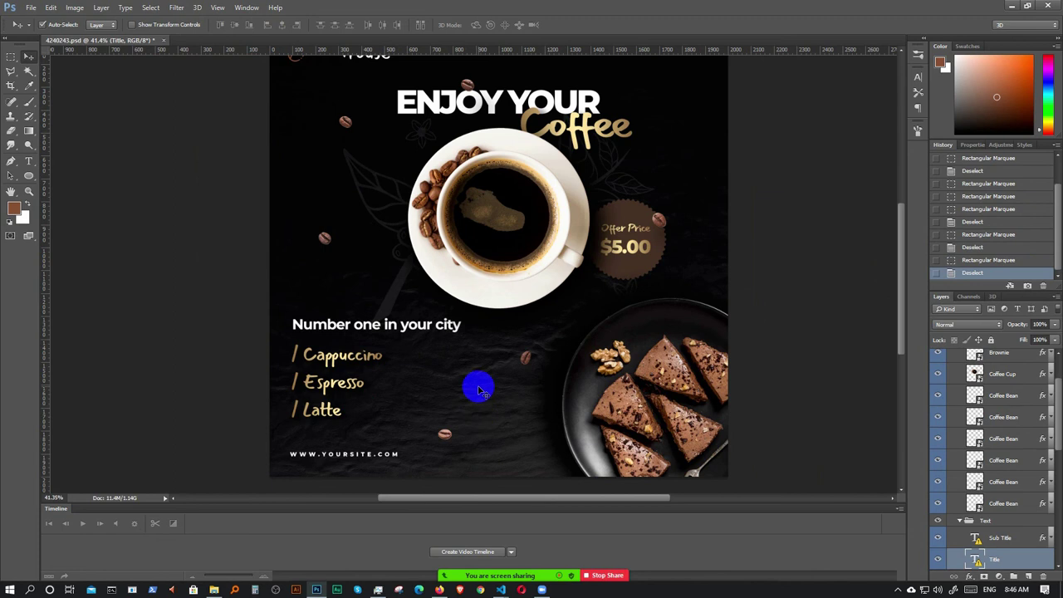
{"action": "scroll", "coordinate": [478, 389], "scroll_direction": "down", "scroll_amount": 1}
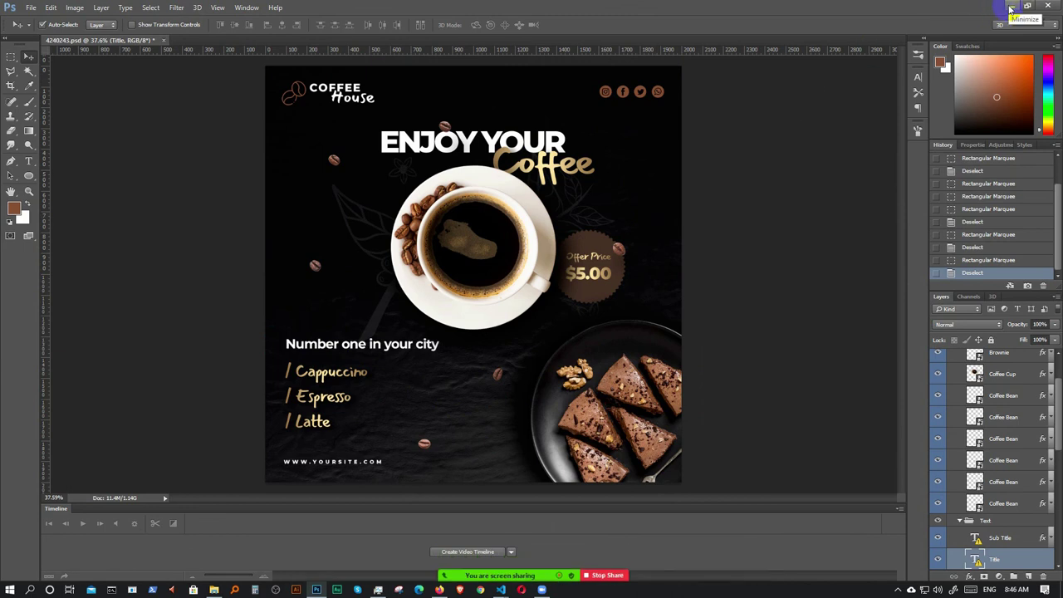
- Switch to coffee.html in Visual Studio Code and add a div with class "footer" below the banner div
{"action": "mouse_move", "coordinate": [503, 592]}
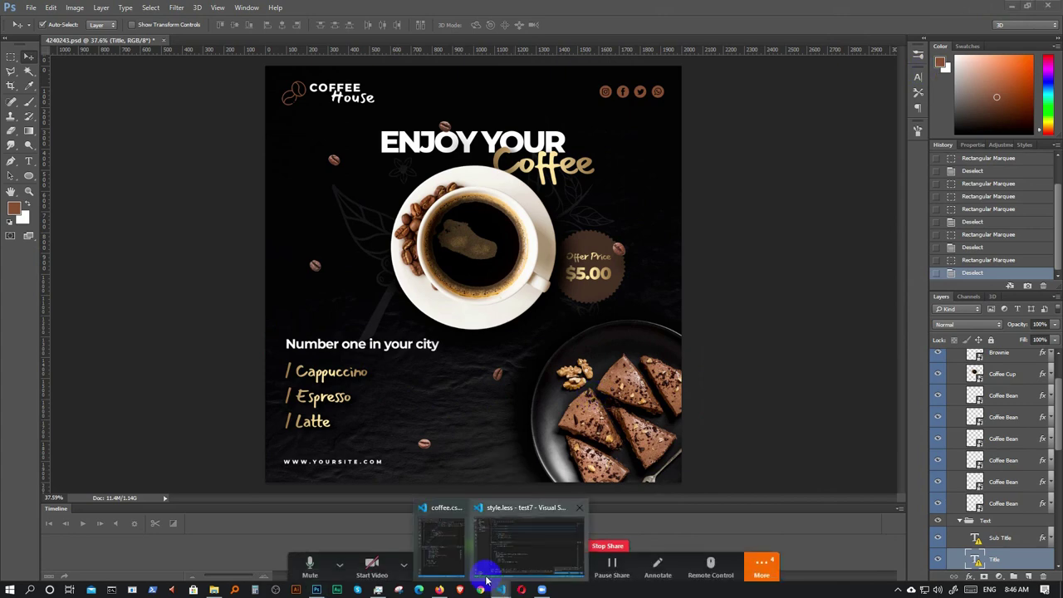
{"action": "left_click", "coordinate": [462, 563]}
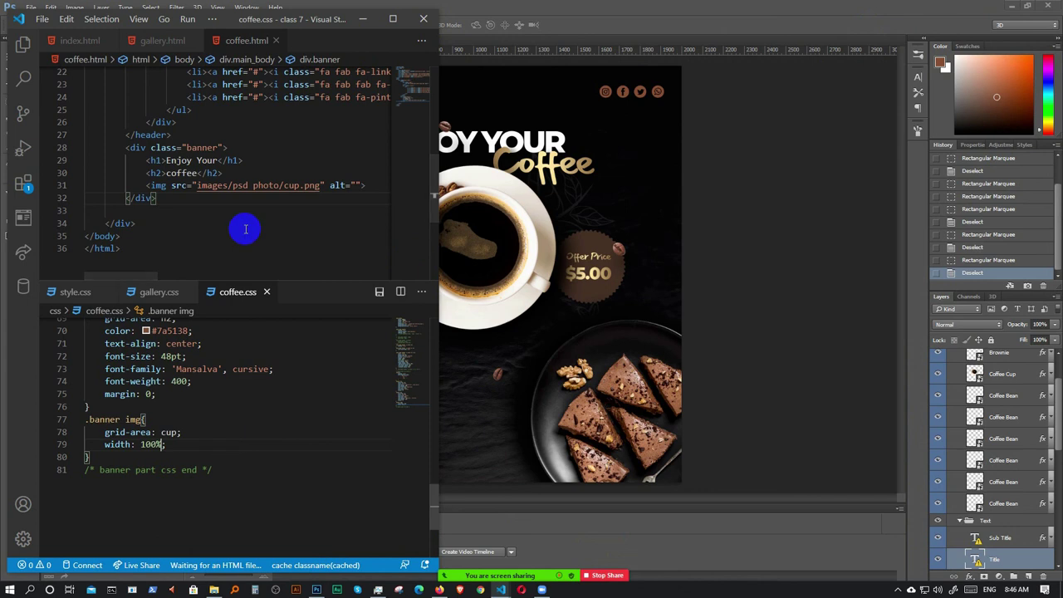
{"action": "scroll", "coordinate": [241, 208], "scroll_direction": "down", "scroll_amount": 1}
{"action": "left_click", "coordinate": [175, 166]}
{"action": "key", "text": "Return"}
{"action": "key", "text": "Return"}
{"action": "type", "text": ".goo"}
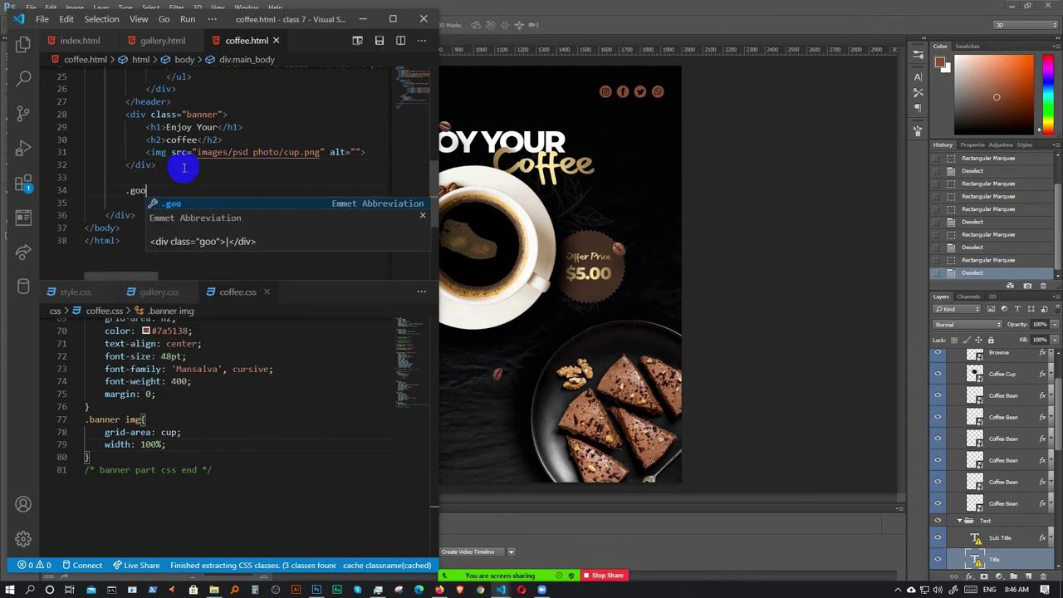
{"action": "key", "text": "BackSpace"}
{"action": "key", "text": "BackSpace"}
{"action": "key", "text": "BackSpace"}
{"action": "type", "text": ".f"}
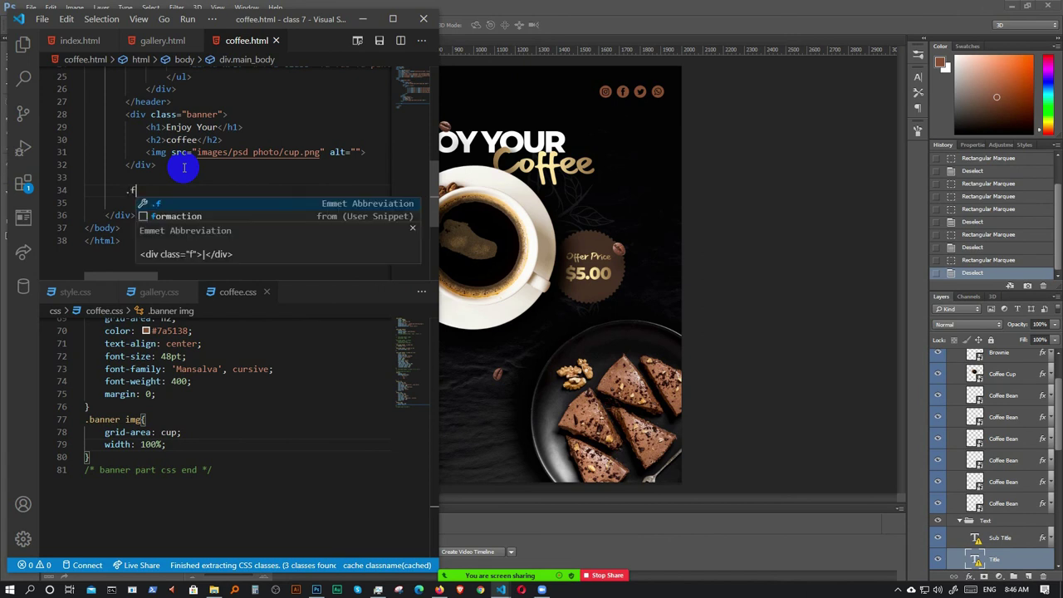
{"action": "type", "text": "ooter"}
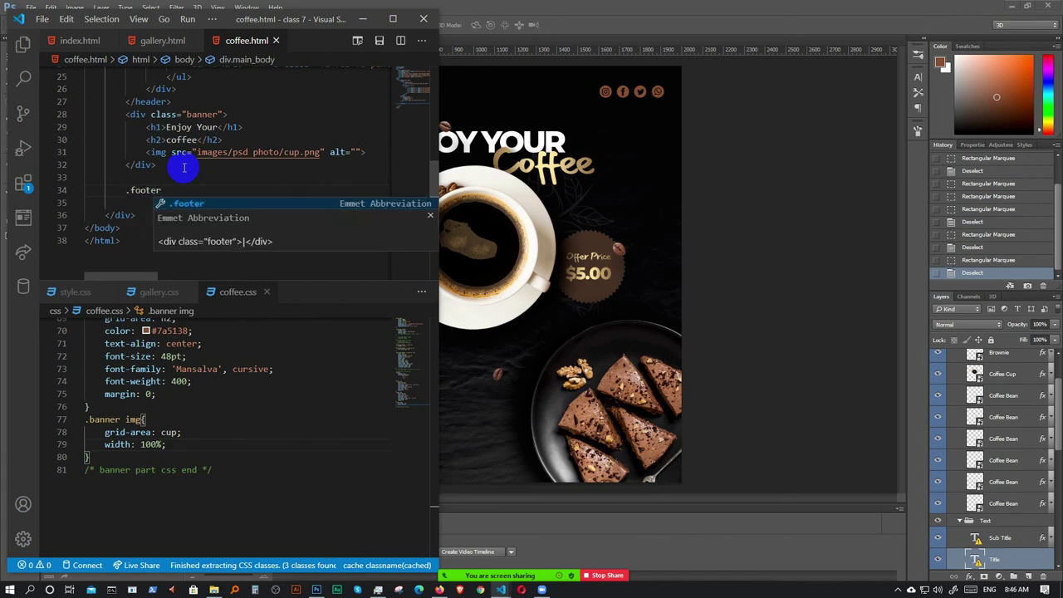
{"action": "key", "text": "Tab"}
{"action": "key", "text": "Return"}
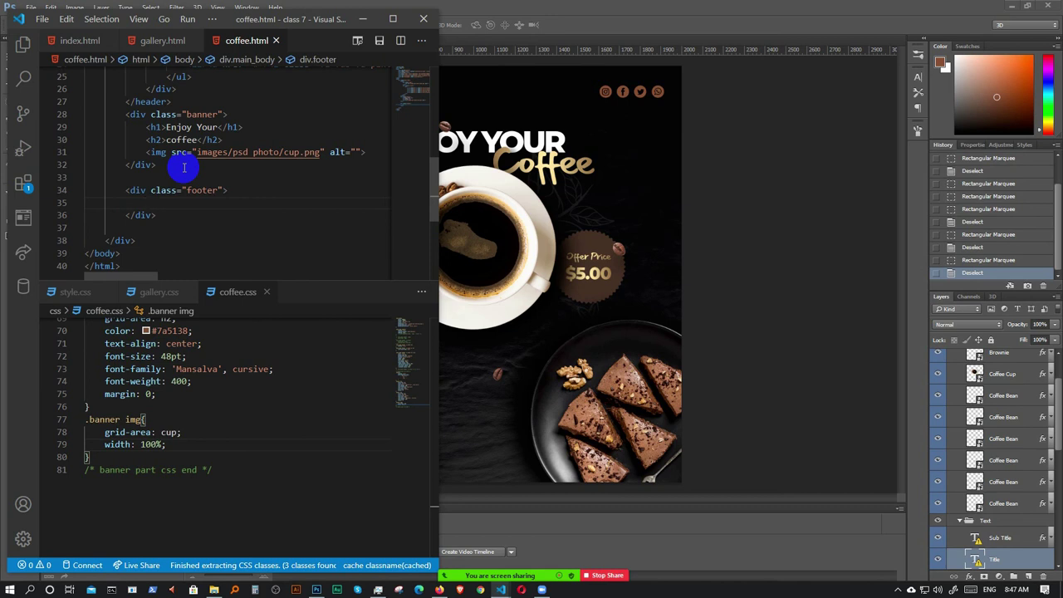
- Add two child divs inside the footer div, one with class "left" and one with class "right"
{"action": "type", "text": ".left"}
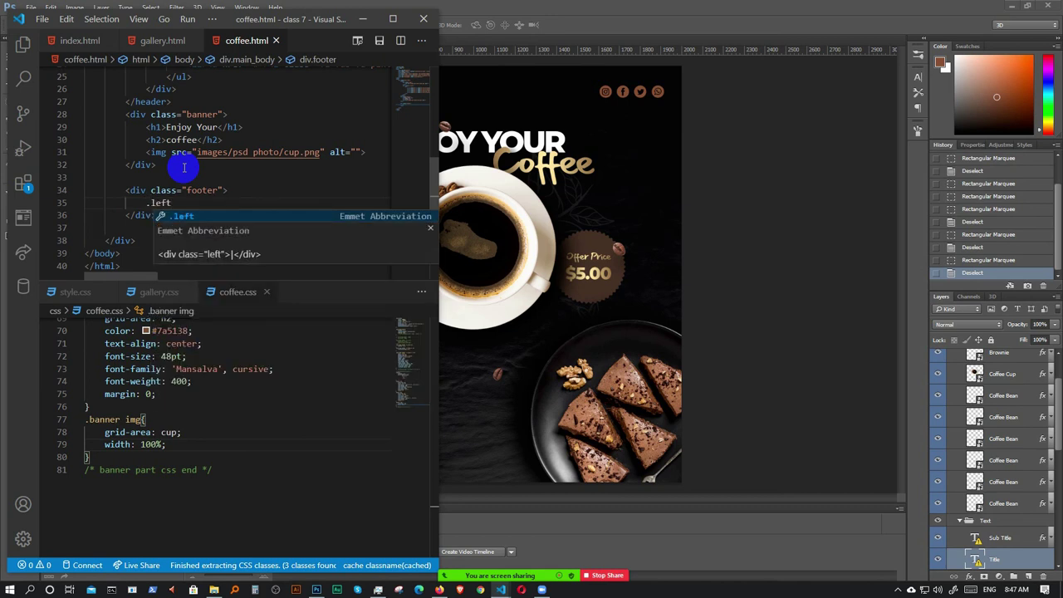
{"action": "key", "text": "Tab"}
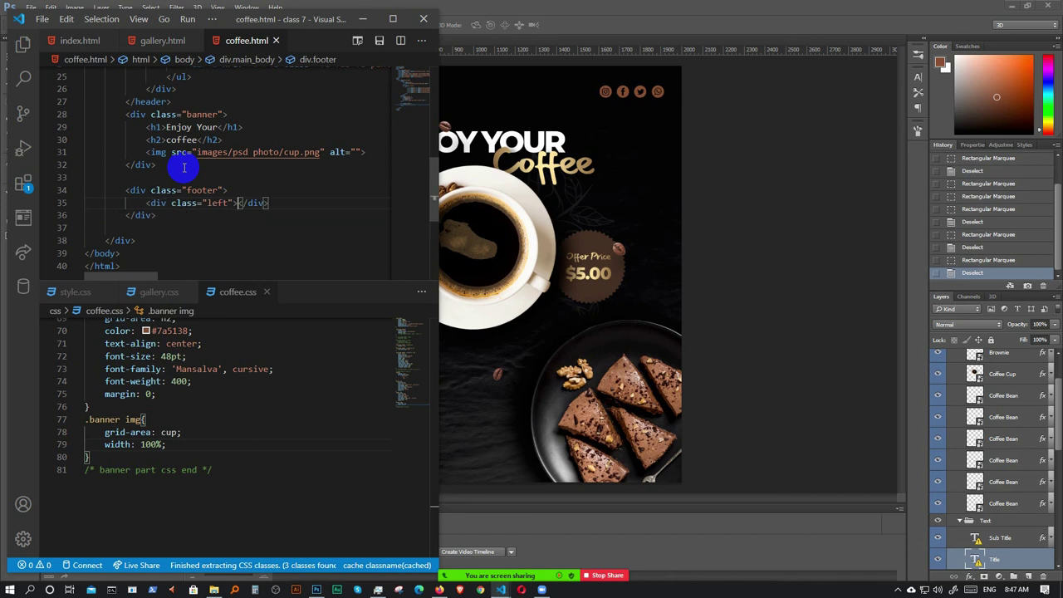
{"action": "key", "text": "shift+alt+Down"}
{"action": "key", "text": "BackSpace"}
{"action": "key", "text": "BackSpace"}
{"action": "key", "text": "BackSpace"}
{"action": "key", "text": "BackSpace"}
{"action": "type", "text": "right"}
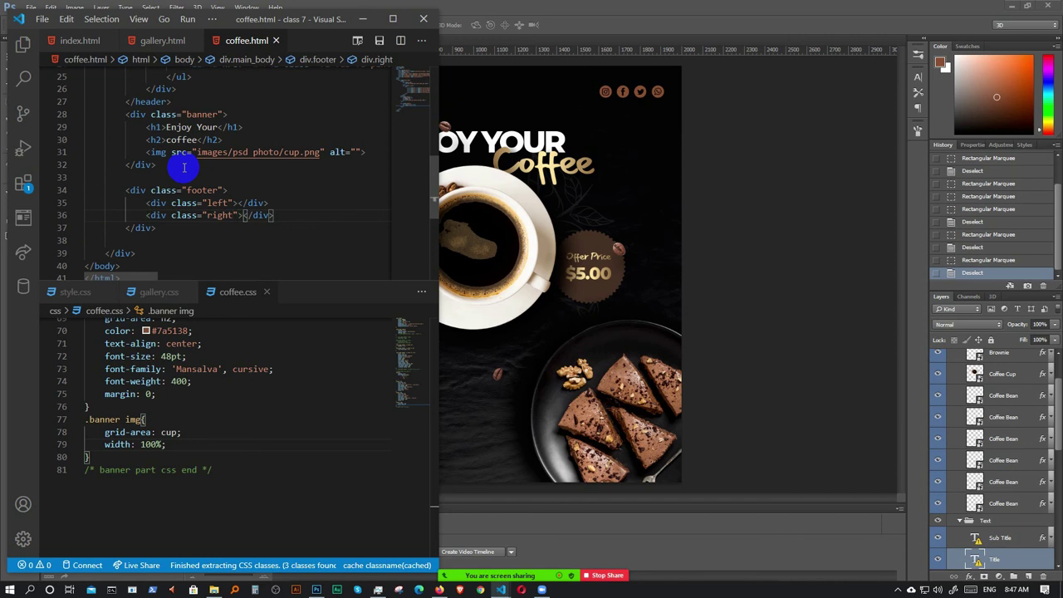
- Insert an image in the footer's right div with the source images/psd photo/pan.png and an empty alt text
{"action": "key", "text": "Return"}
{"action": "type", "text": "img"}
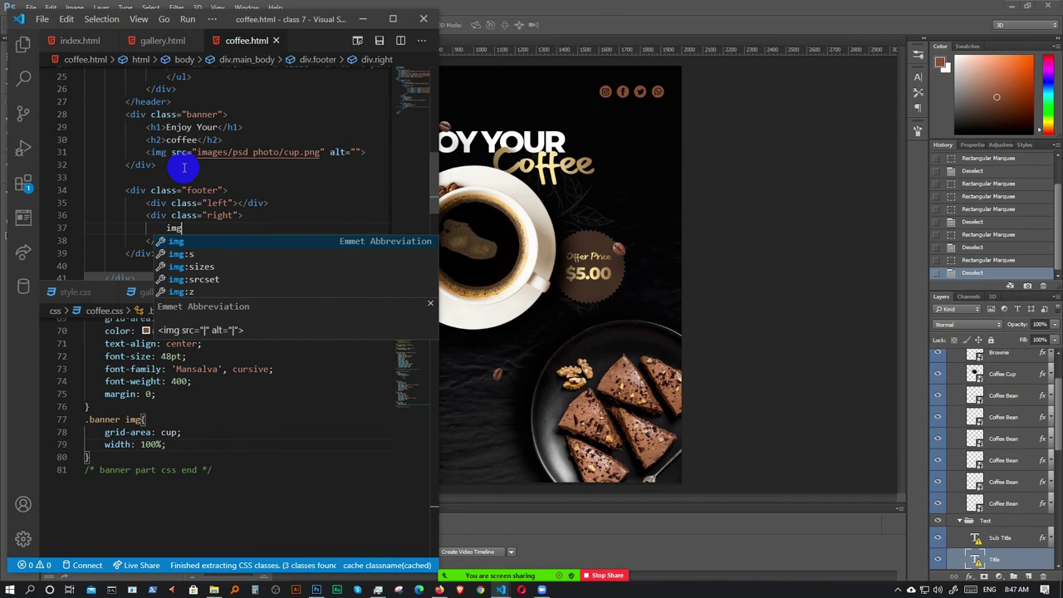
{"action": "key", "text": "Tab"}
{"action": "key", "text": "ctrl+space"}
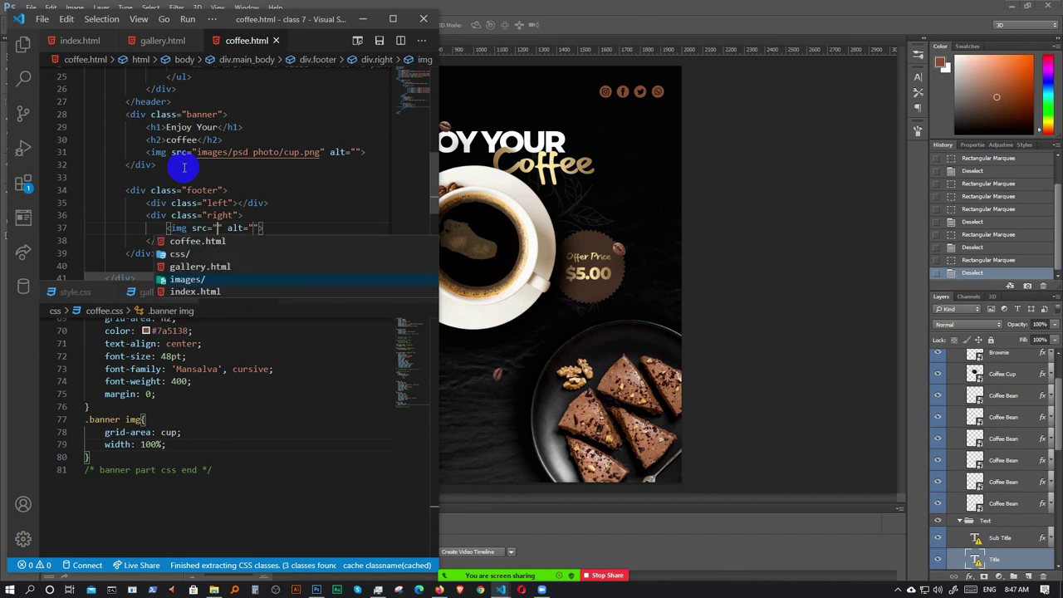
{"action": "key", "text": "Return"}
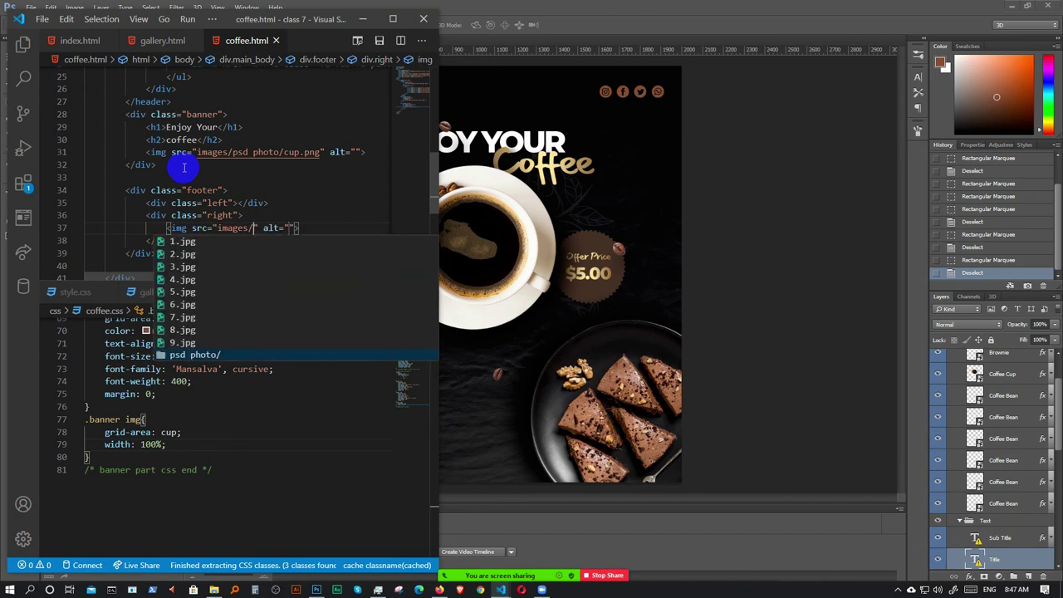
{"action": "key", "text": "Return"}
{"action": "key", "text": "Return"}
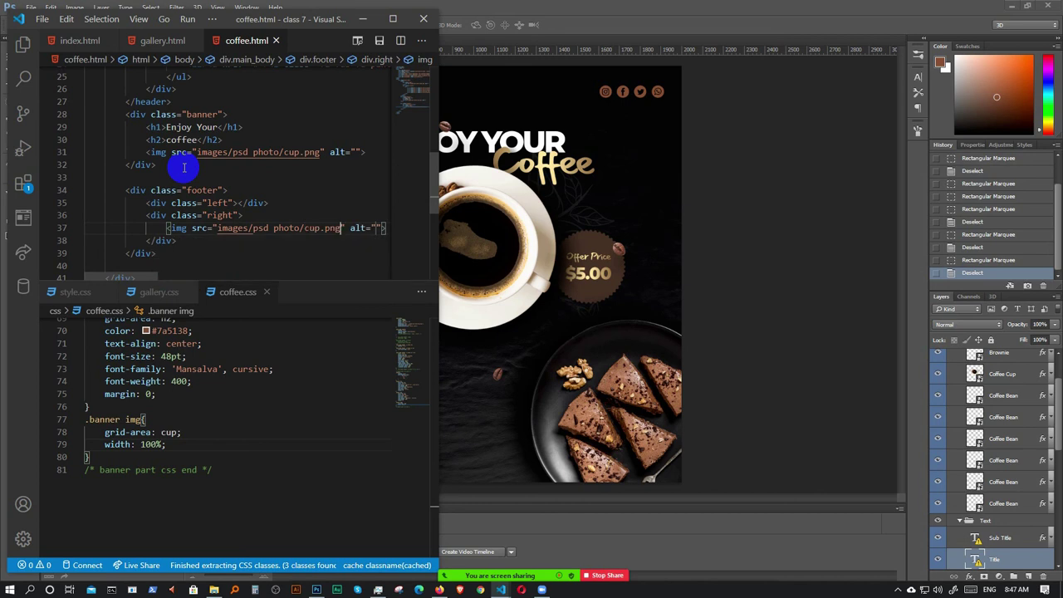
{"action": "key", "text": "Left"}
{"action": "key", "text": "BackSpace"}
{"action": "key", "text": "BackSpace"}
{"action": "key", "text": "BackSpace"}
{"action": "type", "text": "pa"}
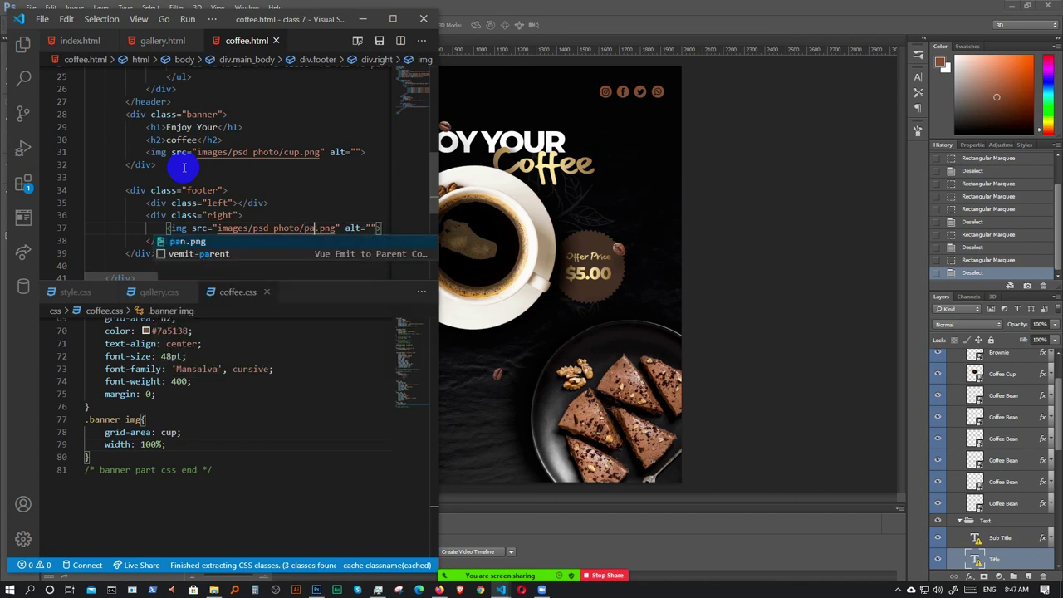
{"action": "key", "text": "Return"}
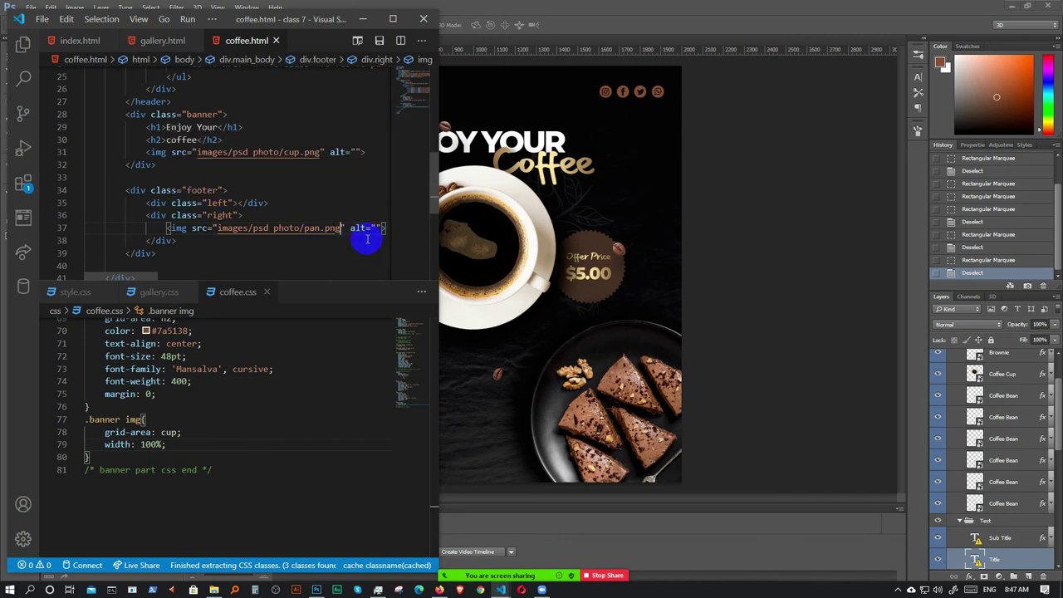
- Add an h3 heading reading "Number one in you city" inside the footer's left div in coffee.html
{"action": "left_click", "coordinate": [239, 204]}
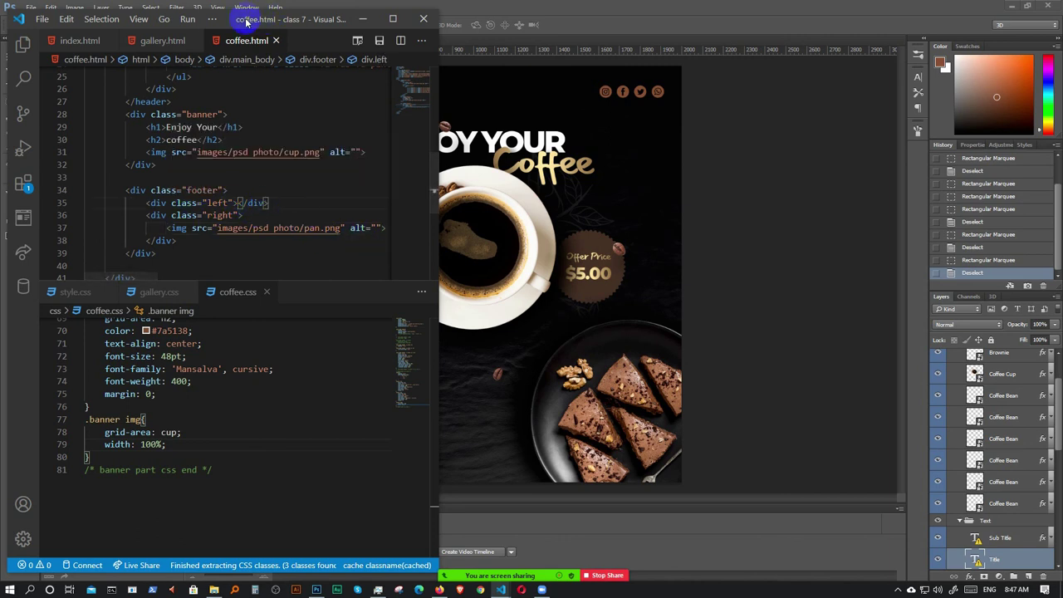
{"action": "left_click_drag", "start_coordinate": [223, 25], "coordinate": [725, 13]}
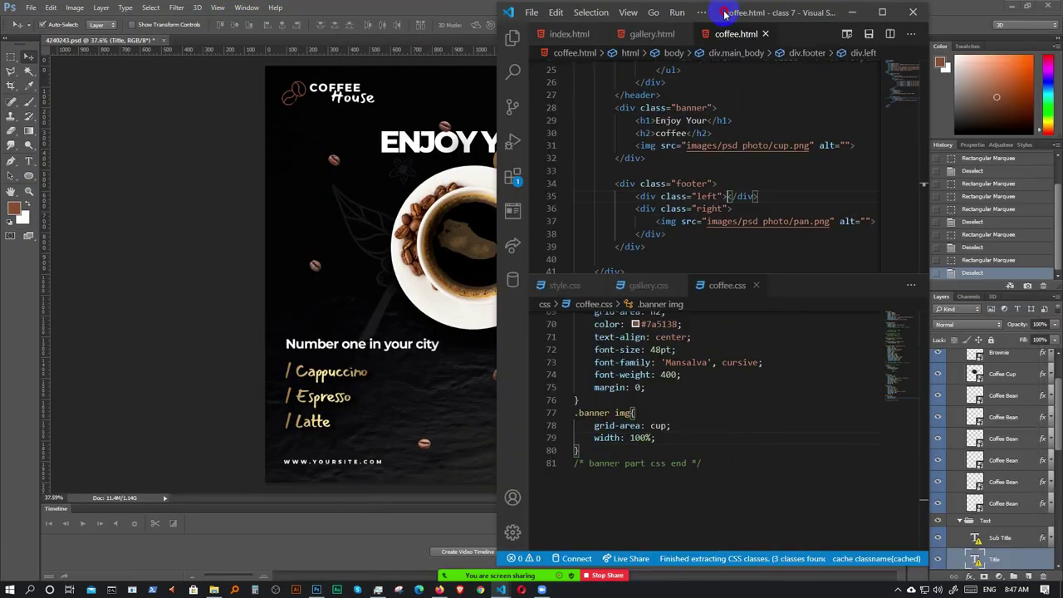
{"action": "key", "text": "Return"}
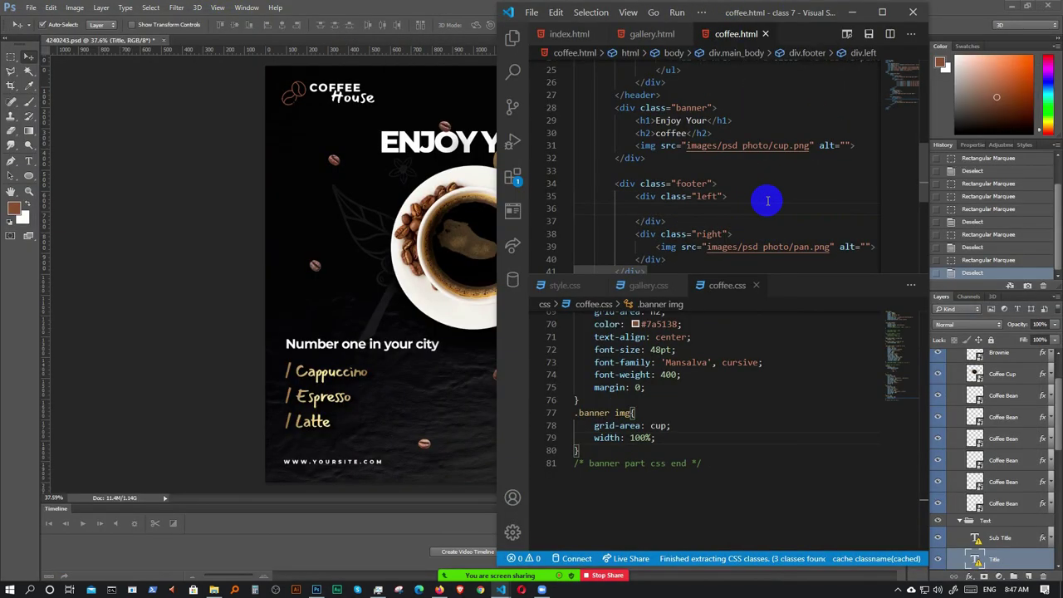
{"action": "type", "text": "h3"}
{"action": "key", "text": "Tab"}
{"action": "type", "text": "Number one"}
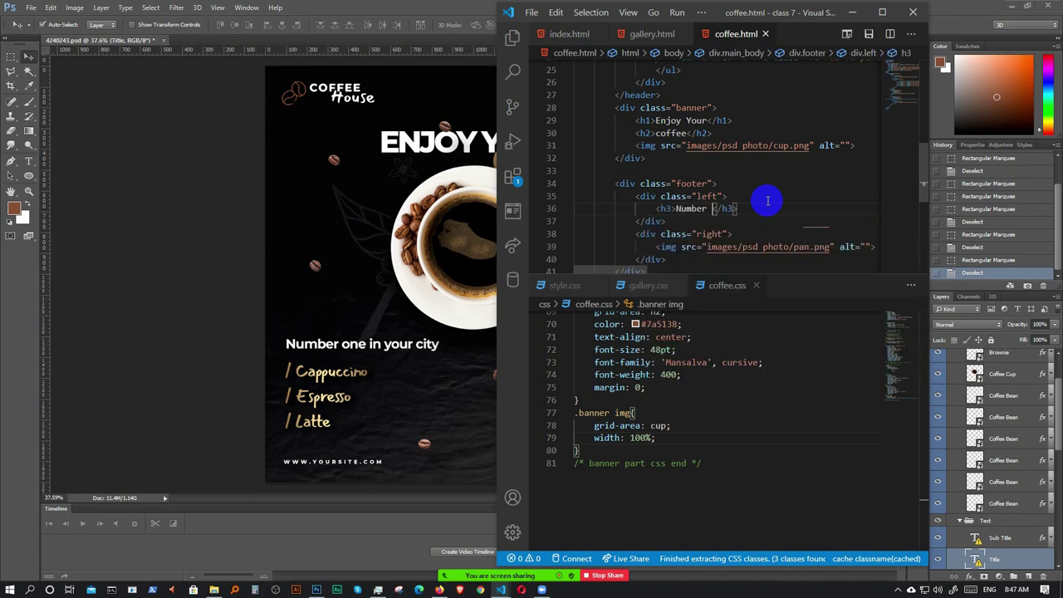
{"action": "type", "text": " in"}
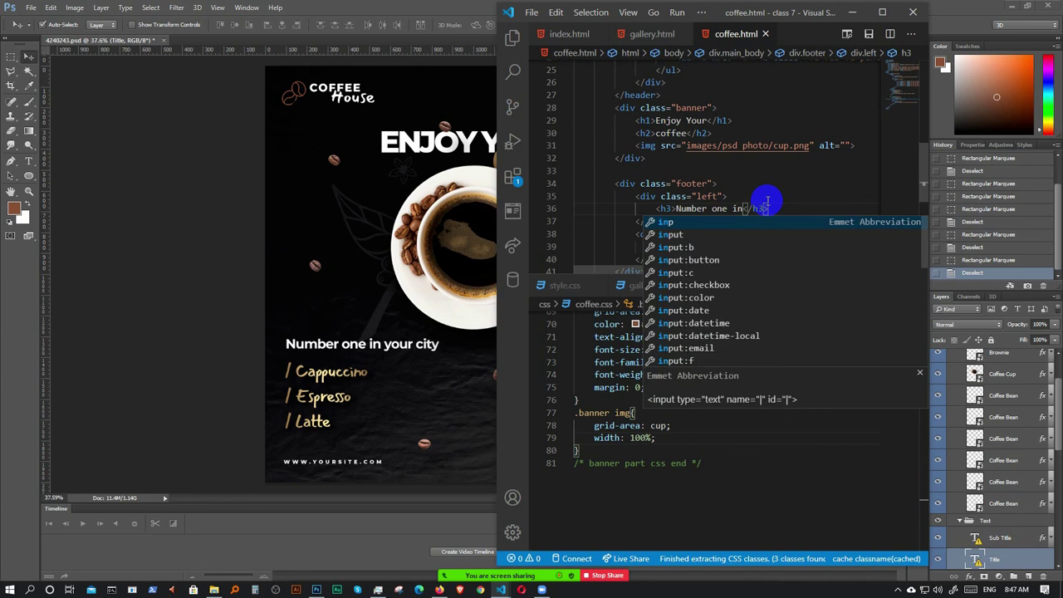
{"action": "type", "text": " you city"}
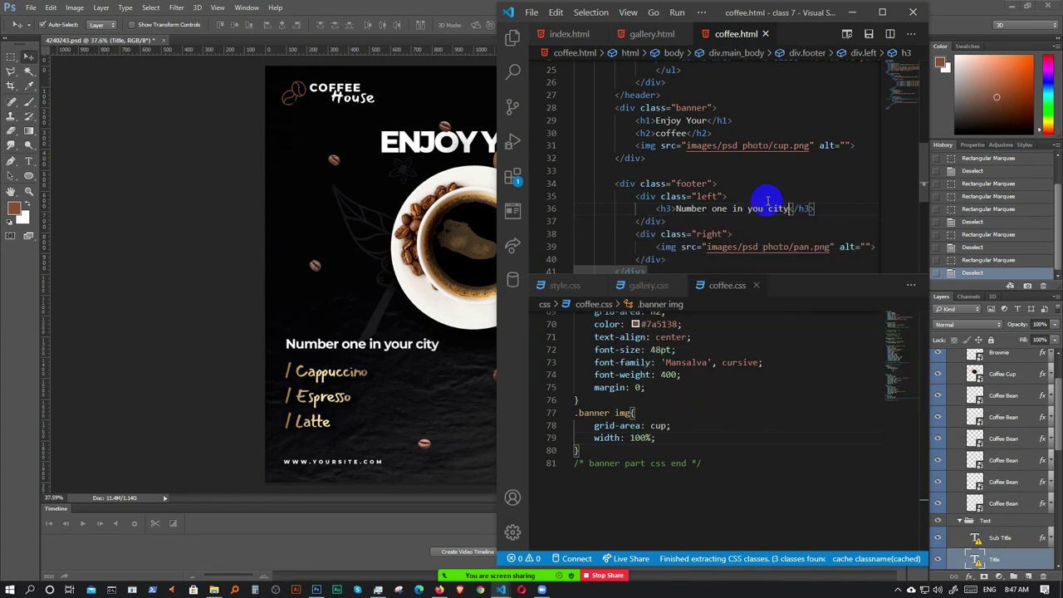
- Below the heading, add an unordered list with one item containing a "#" link labelled "Cappucino"
{"action": "key", "text": "End"}
{"action": "key", "text": "Return"}
{"action": "type", "text": "ul"}
{"action": "key", "text": "Tab"}
{"action": "type", "text": ";"}
{"action": "key", "text": "BackSpace"}
{"action": "key", "text": "Return"}
{"action": "type", "text": "li"}
{"action": "key", "text": "Tab"}
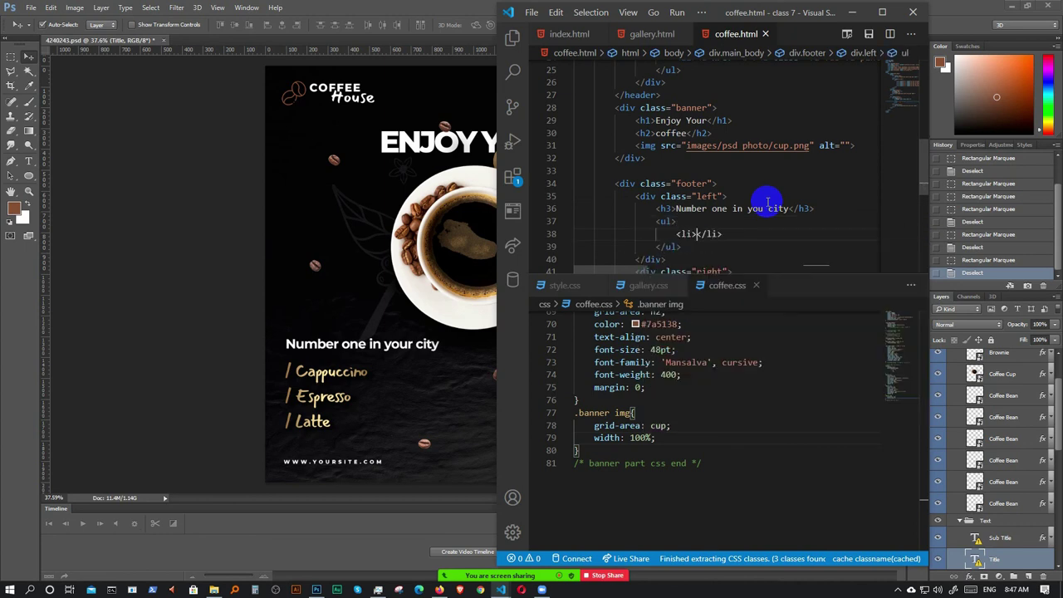
{"action": "type", "text": "a"}
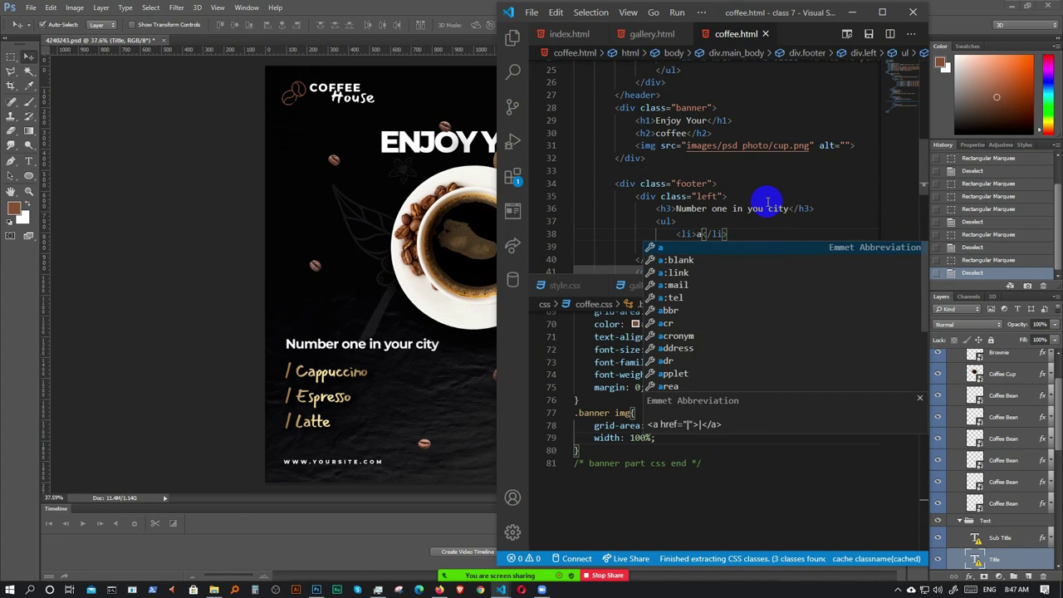
{"action": "key", "text": "Tab"}
{"action": "type", "text": "#"}
{"action": "key", "text": "Tab"}
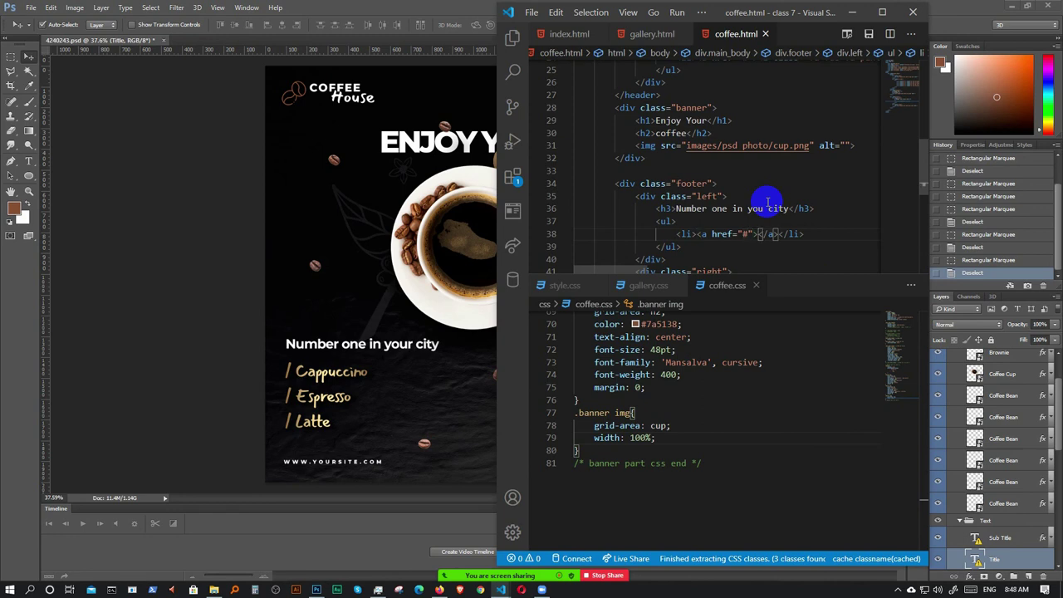
{"action": "type", "text": "Cappucino"}
- Duplicate the list item twice and label the new links "Espresso" and "Latte"
{"action": "key", "text": "shift+alt+Down"}
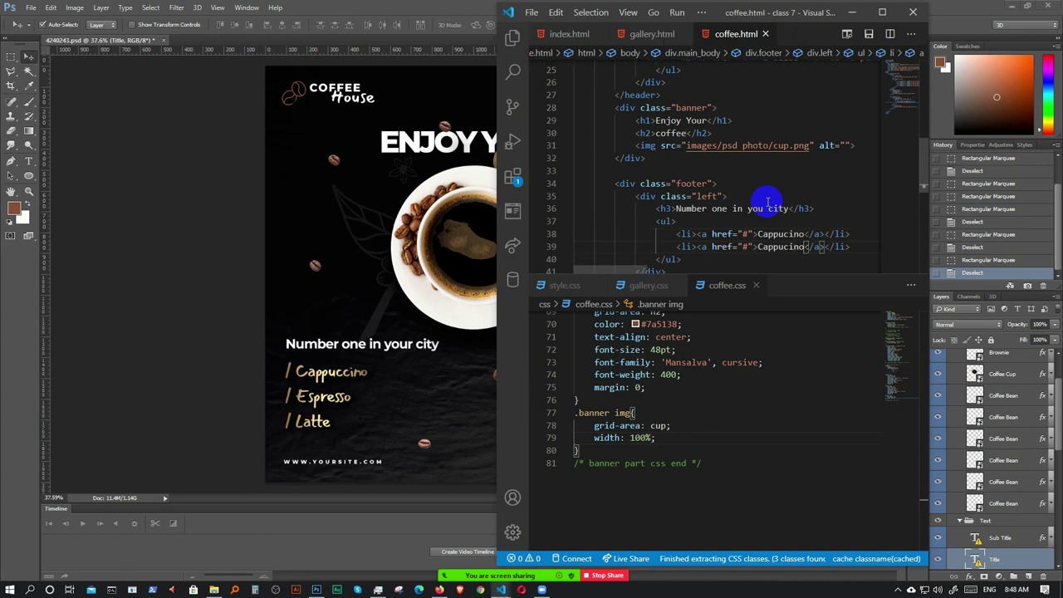
{"action": "scroll", "coordinate": [758, 197], "scroll_direction": "down", "scroll_amount": 2}
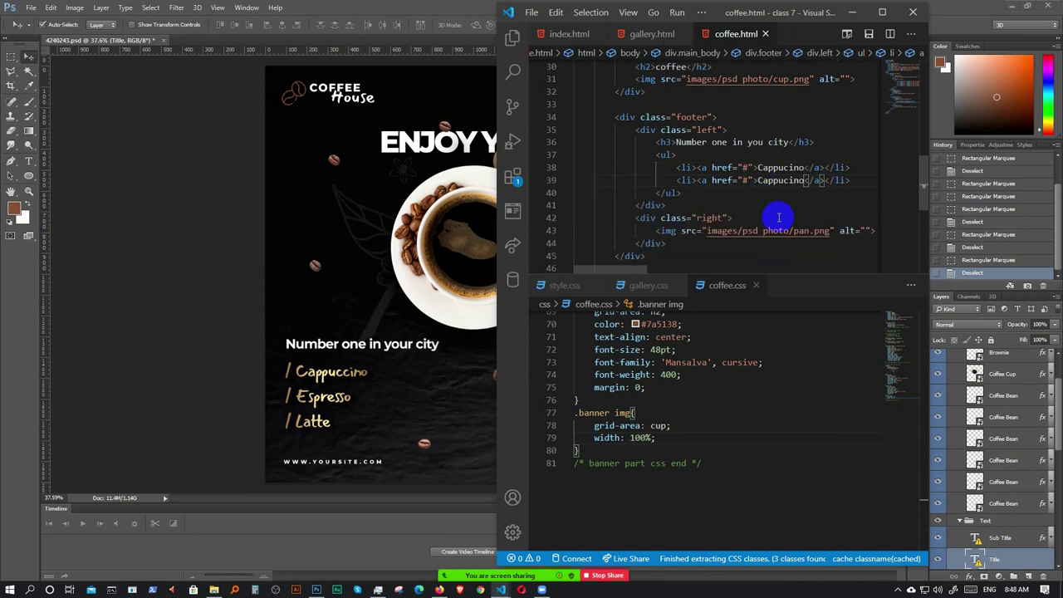
{"action": "double_click", "coordinate": [781, 180]}
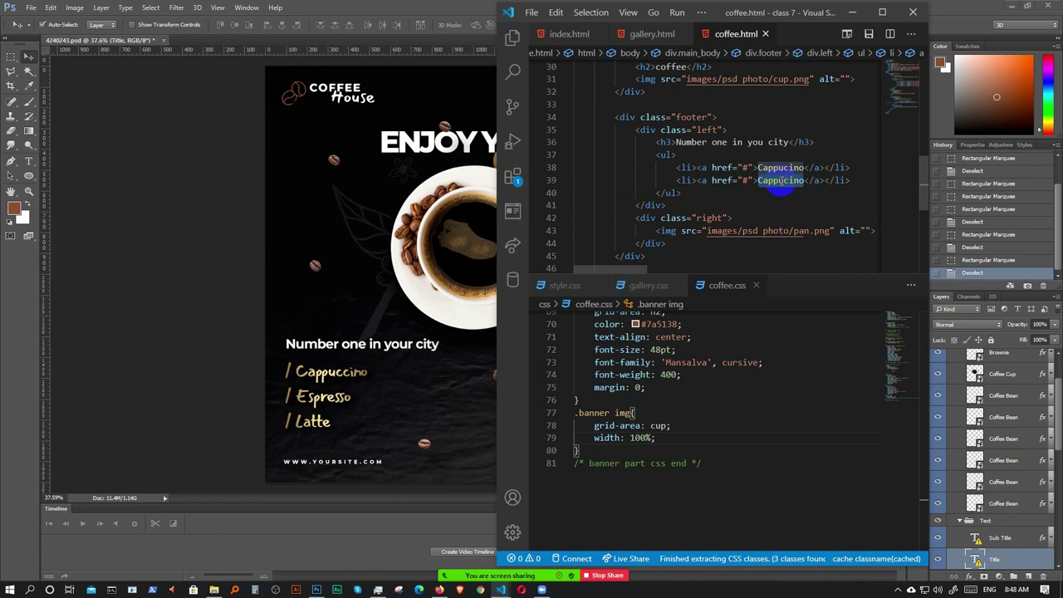
{"action": "type", "text": "Espres"}
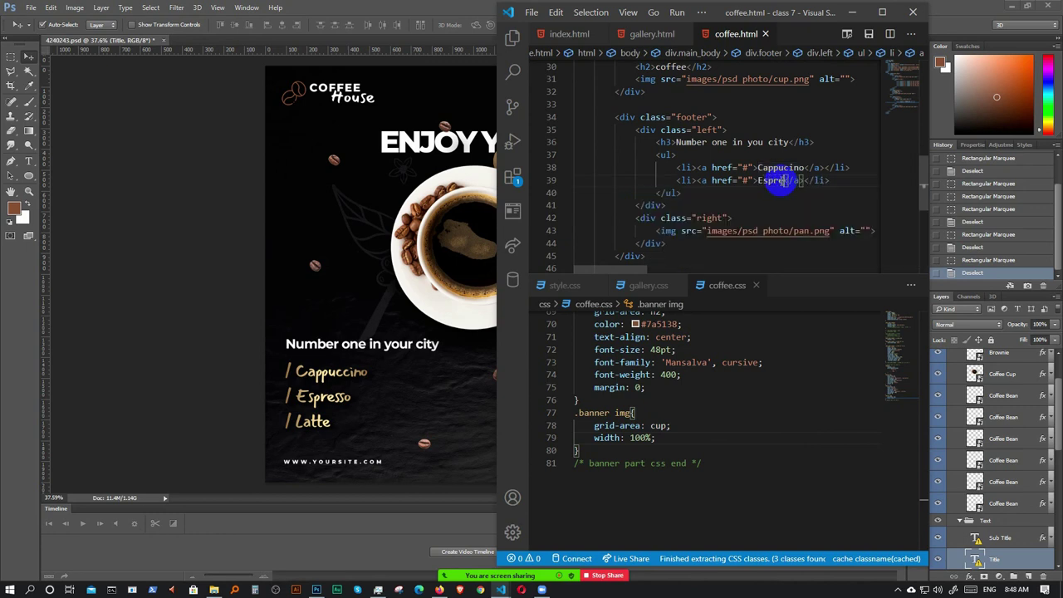
{"action": "type", "text": "so"}
{"action": "key", "text": "shift+alt+Down"}
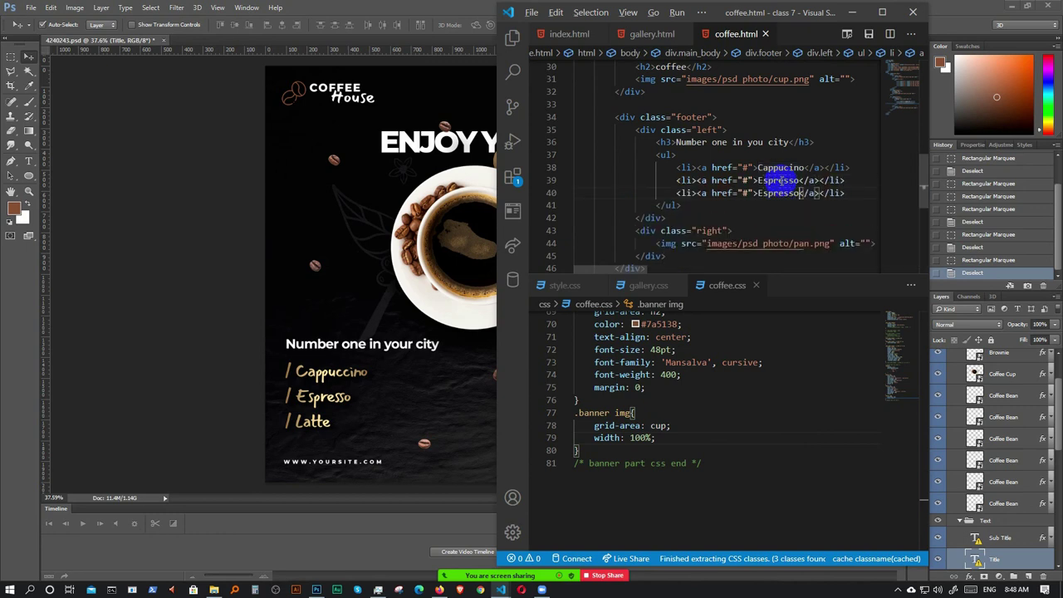
{"action": "double_click", "coordinate": [791, 194]}
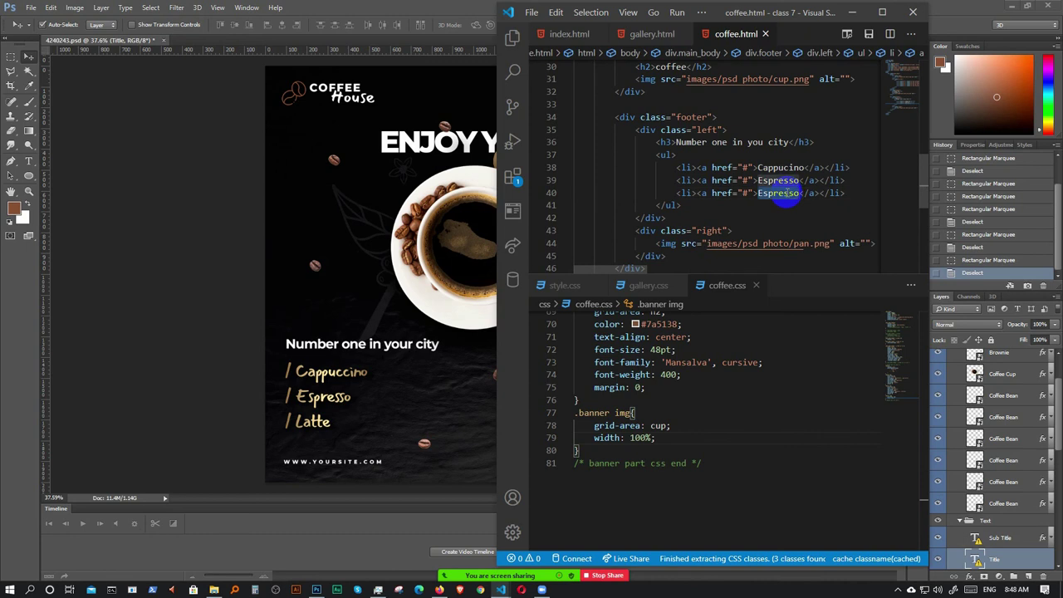
{"action": "type", "text": "Latte"}
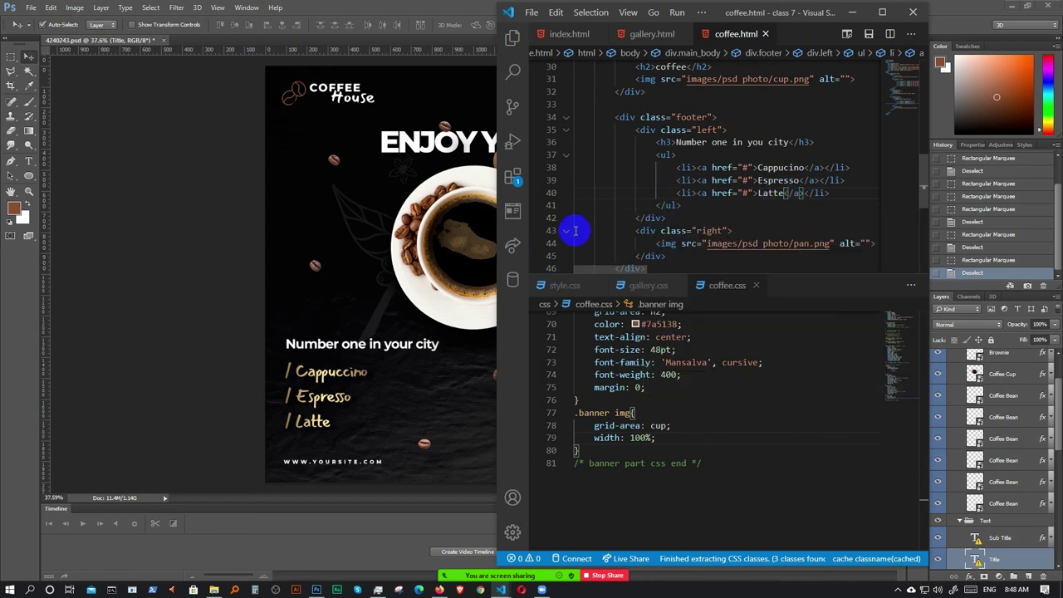
- Switch to the coffee page in Firefox beside the code and examine how the new footer content renders below the cup
{"action": "left_click_drag", "start_coordinate": [745, 24], "coordinate": [267, 37]}
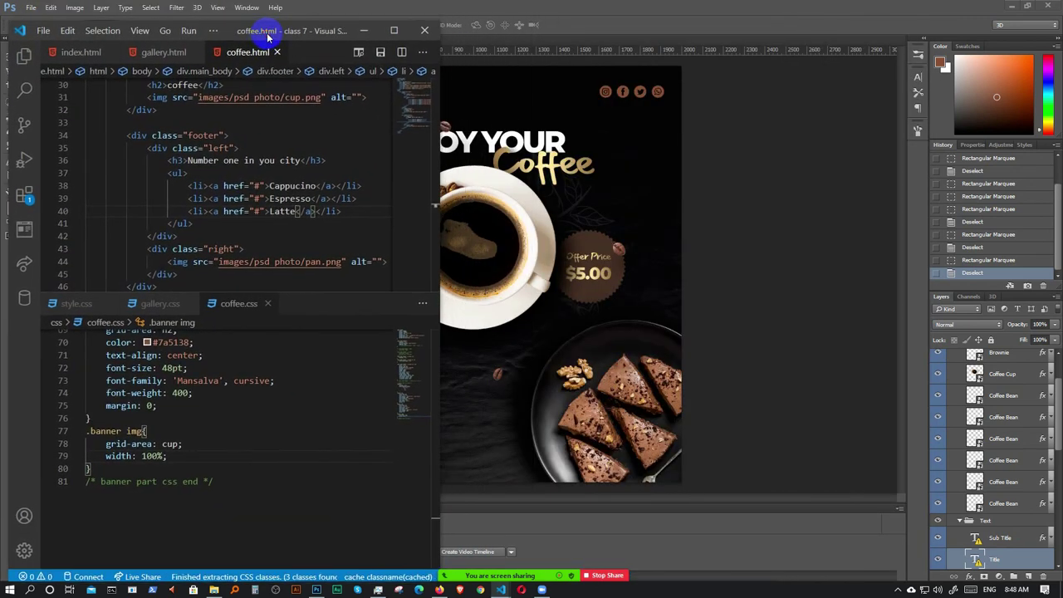
{"action": "left_click", "coordinate": [439, 590]}
{"action": "scroll", "coordinate": [686, 354], "scroll_direction": "down", "scroll_amount": 3}
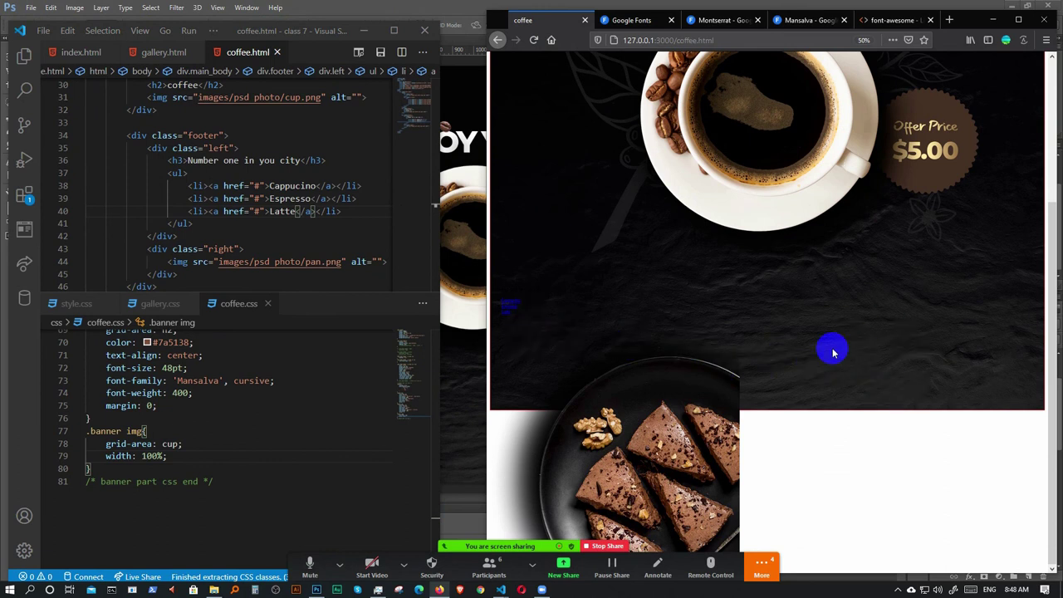
{"action": "scroll", "coordinate": [873, 319], "scroll_direction": "up", "scroll_amount": 3}
{"action": "scroll", "coordinate": [876, 319], "scroll_direction": "down", "scroll_amount": 1}
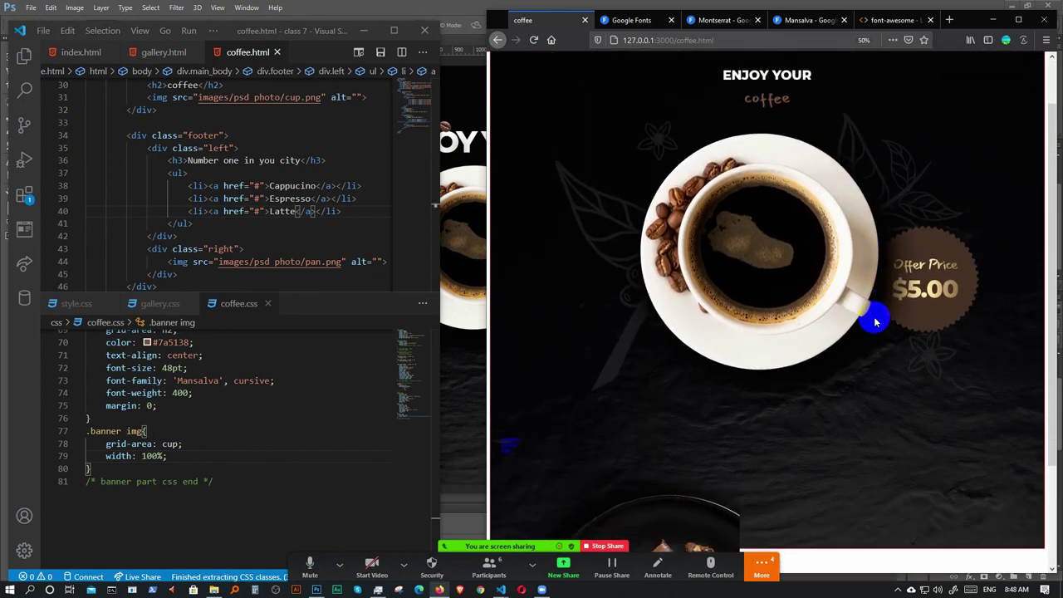
- In coffee.css, add the comments "footer part css start" and "footer part css end" after the banner section
{"action": "left_click", "coordinate": [229, 224]}
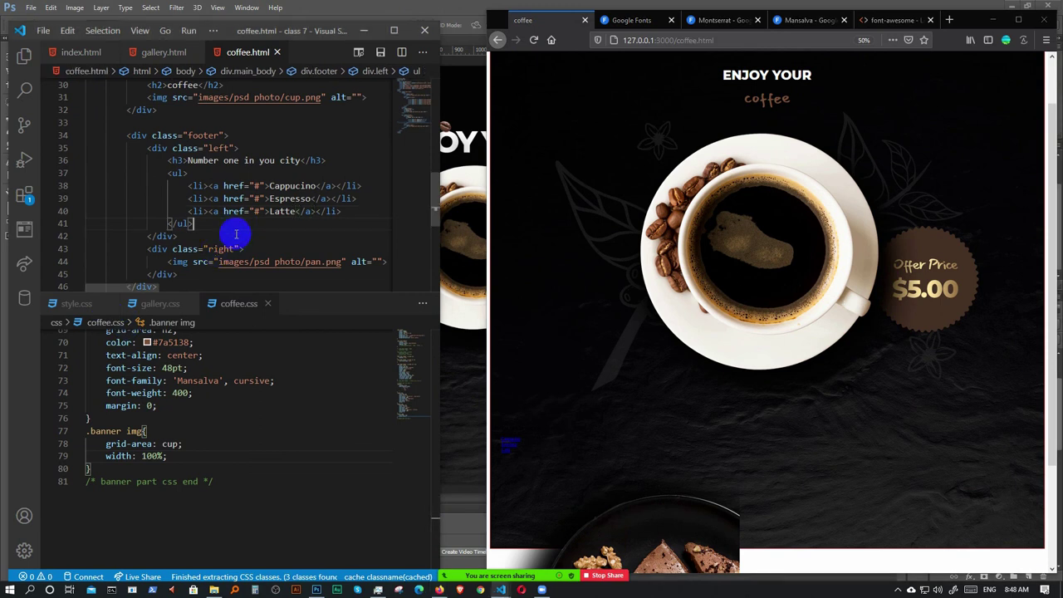
{"action": "scroll", "coordinate": [239, 213], "scroll_direction": "down", "scroll_amount": 1}
{"action": "scroll", "coordinate": [166, 453], "scroll_direction": "down", "scroll_amount": 2}
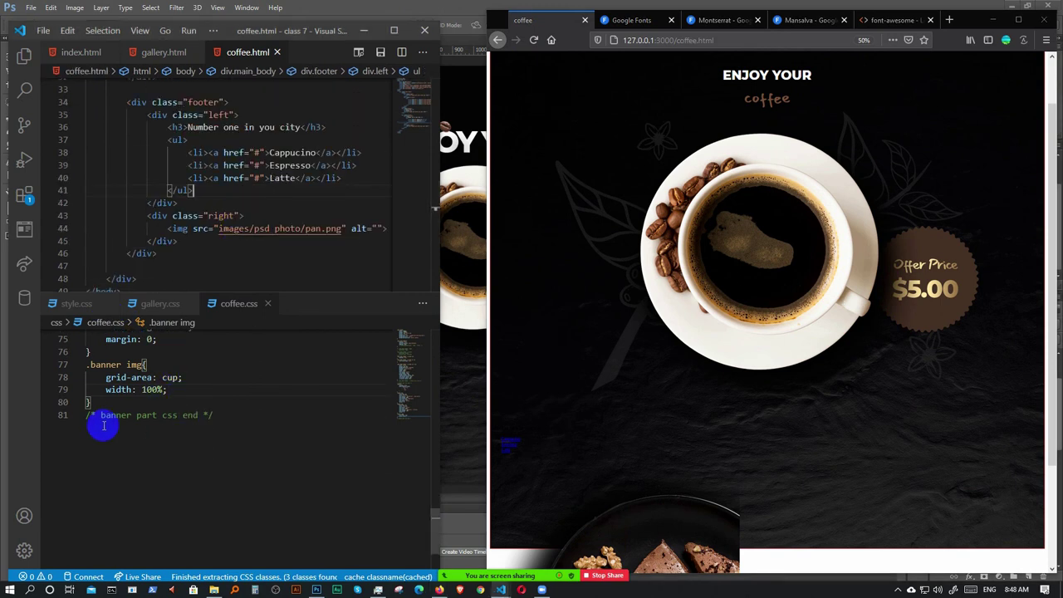
{"action": "left_click", "coordinate": [246, 415]}
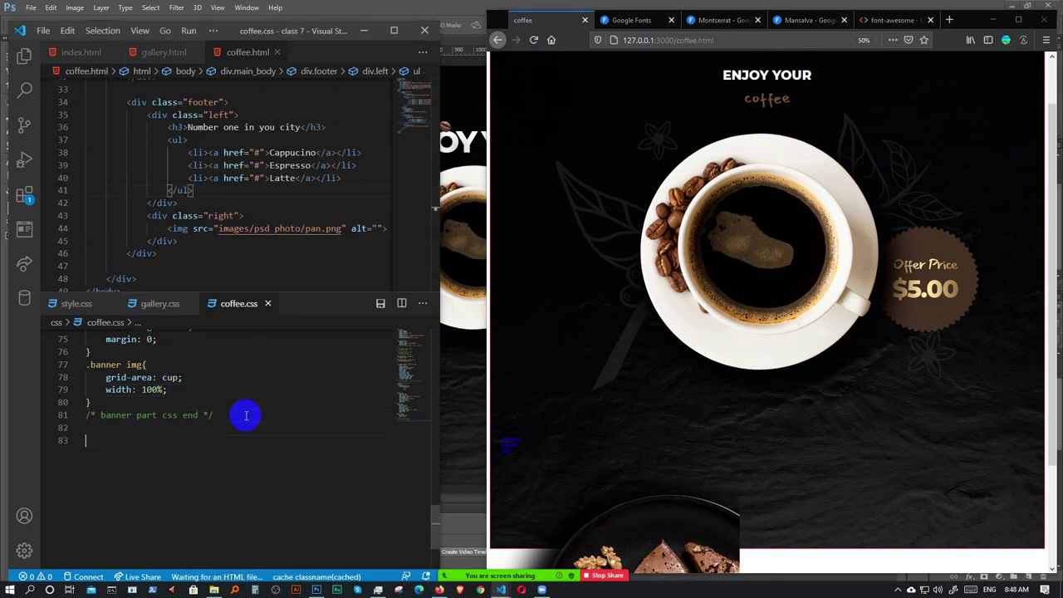
{"action": "type", "text": "footer par t"}
{"action": "key", "text": "BackSpace"}
{"action": "key", "text": "BackSpace"}
{"action": "type", "text": "t cssa st"}
{"action": "key", "text": "BackSpace"}
{"action": "key", "text": "BackSpace"}
{"action": "key", "text": "BackSpace"}
{"action": "type", "text": "start"}
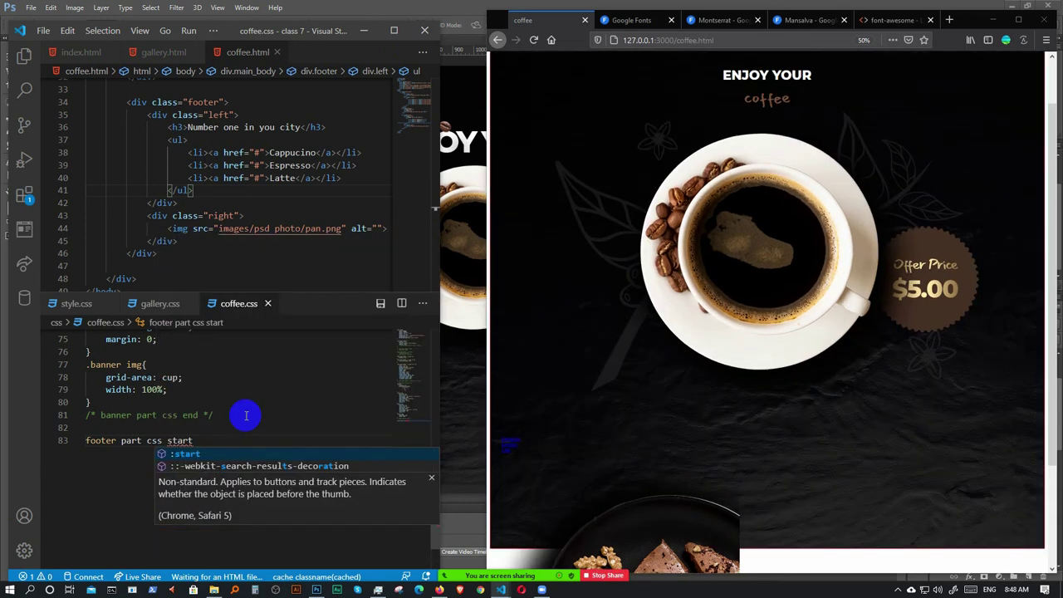
{"action": "key", "text": "Escape"}
{"action": "key", "text": "ctrl+slash"}
{"action": "key", "text": "shift+alt+Down"}
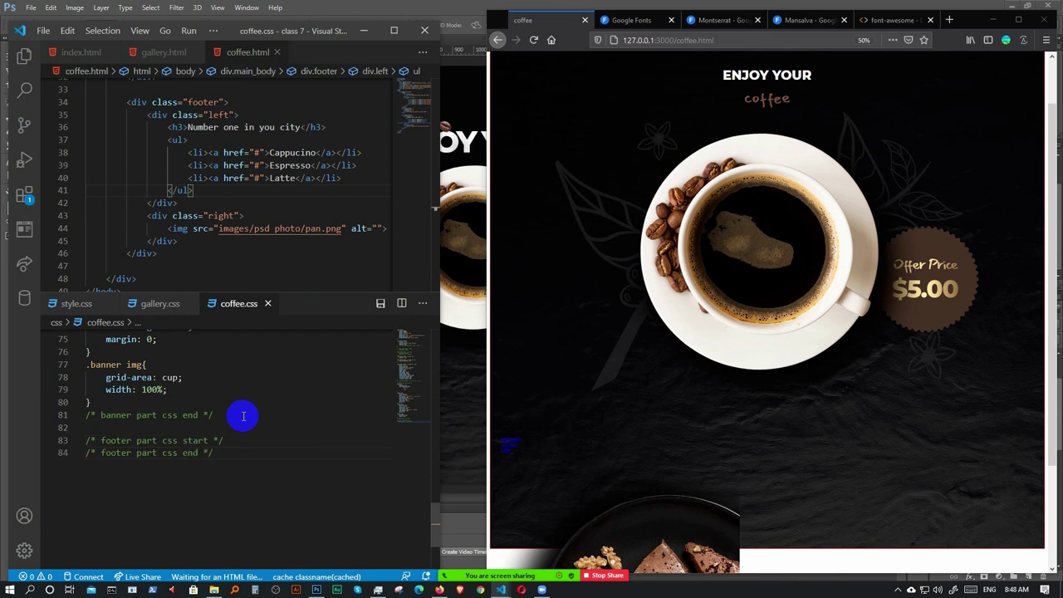
- Add empty .footer .left and .footer .right rules between the two footer comments
{"action": "left_click", "coordinate": [241, 441]}
{"action": "key", "text": "Return"}
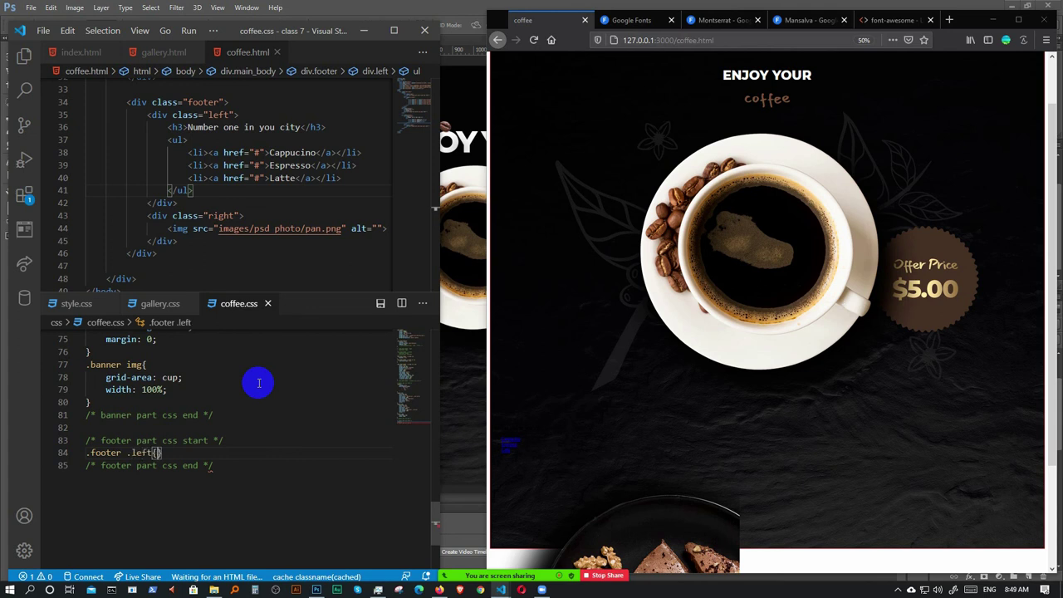
{"action": "key", "text": "shift+alt+Down"}
{"action": "key", "text": "BackSpace"}
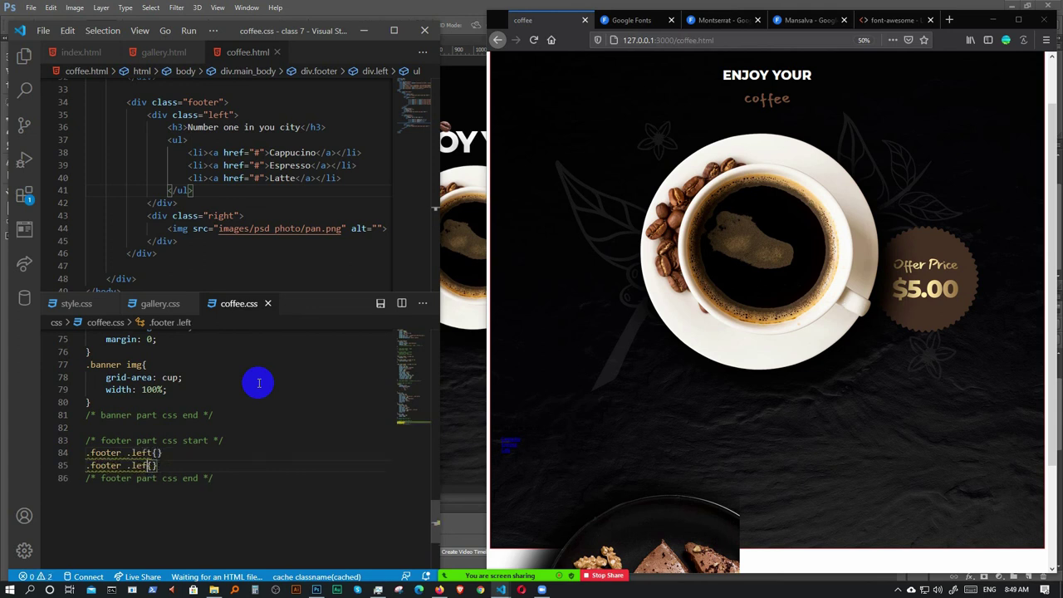
{"action": "type", "text": "right"}
- Add empty .footer .left h3 and .footer .left ul rules below the .footer .left rule
{"action": "key", "text": "Up"}
{"action": "key", "text": "shift+alt+Down"}
{"action": "type", "text": "h3"}
{"action": "key", "text": "Escape"}
{"action": "key", "text": "shift+alt+Down"}
{"action": "key", "text": "BackSpace"}
{"action": "key", "text": "BackSpace"}
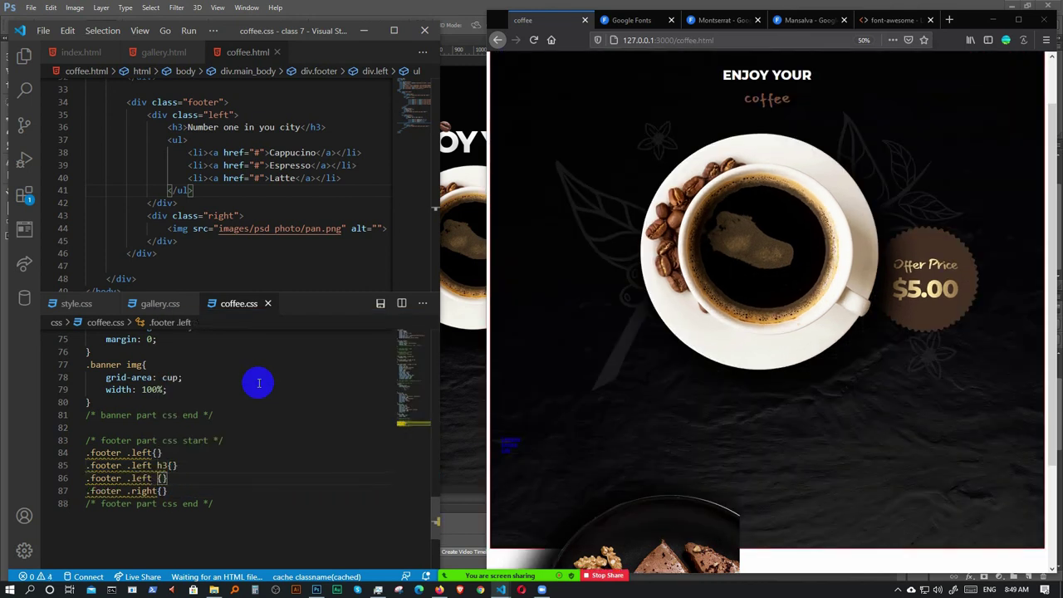
{"action": "type", "text": "ul"}
{"action": "key", "text": "Escape"}
- Add empty .footer .left li and .footer .left li a rules below the .footer .left ul rule
{"action": "key", "text": "shift+alt+Down"}
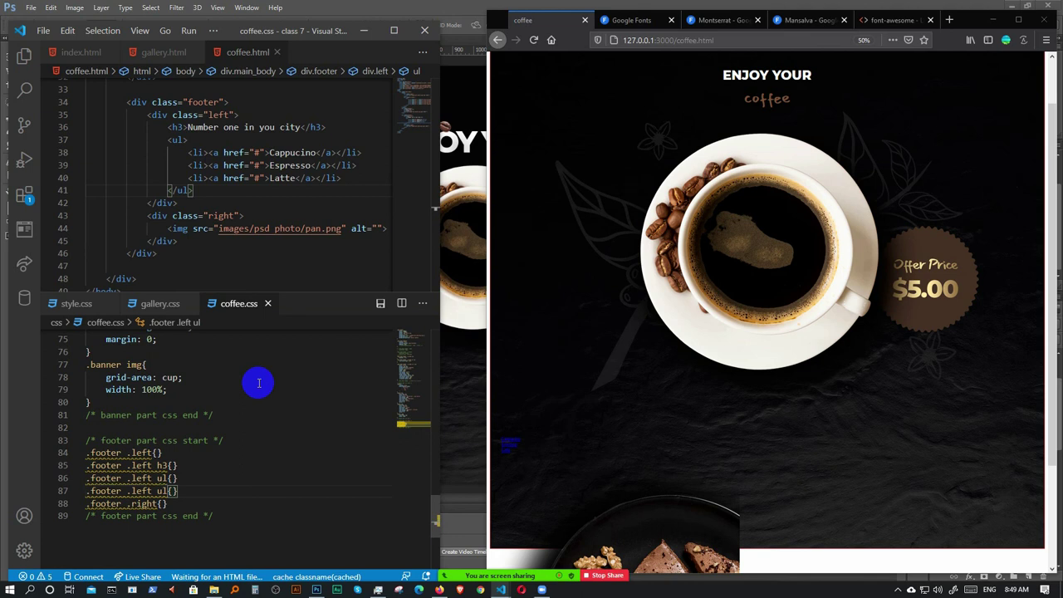
{"action": "type", "text": "li"}
{"action": "key", "text": "Escape"}
{"action": "key", "text": "shift+alt+Down"}
{"action": "type", "text": "a"}
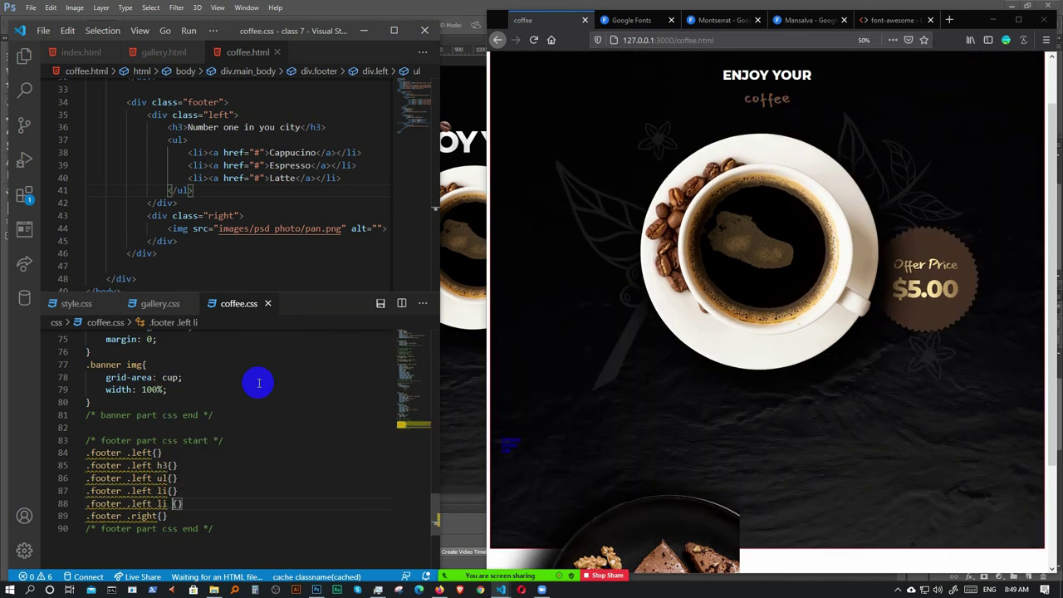
{"action": "key", "text": "Escape"}
- Insert ul into the two list item selectors so they read .footer .left ul li and .footer .left ul li a
{"action": "scroll", "coordinate": [259, 383], "scroll_direction": "down", "scroll_amount": 3}
{"action": "left_click", "coordinate": [153, 391]}
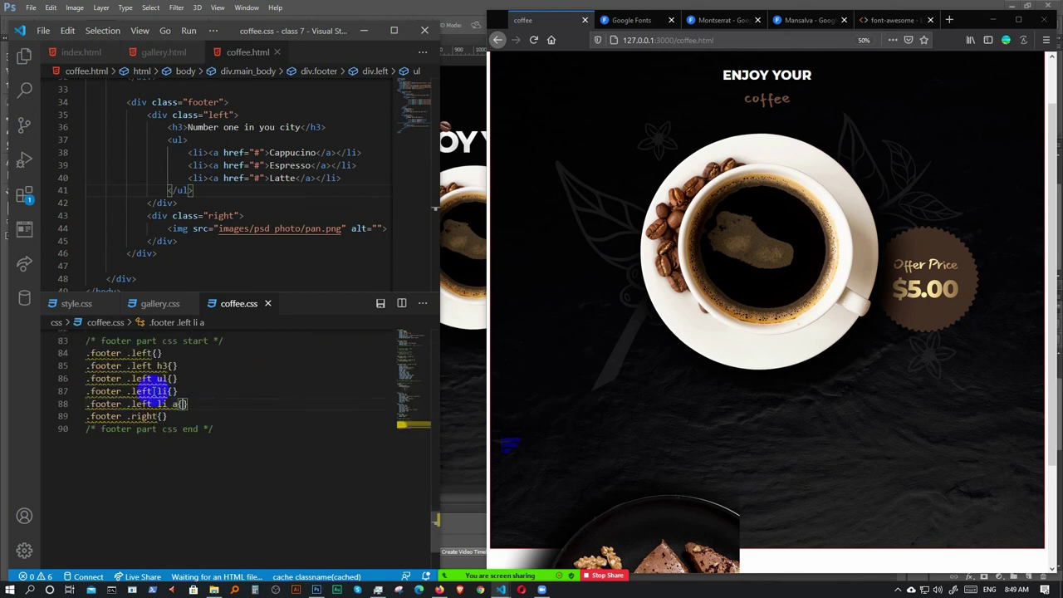
{"action": "type", "text": "ul"}
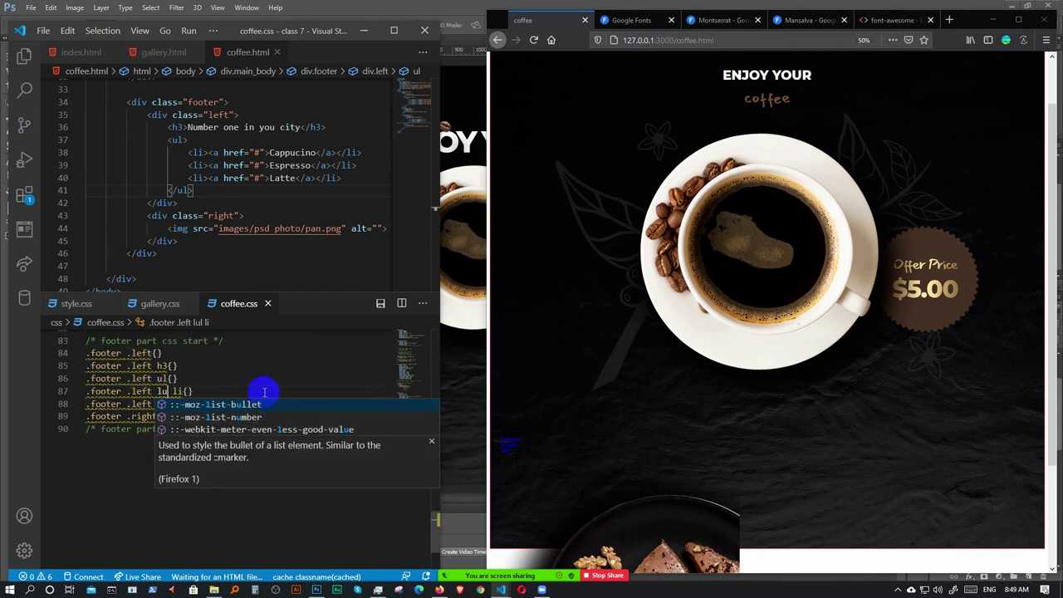
{"action": "key", "text": "BackSpace"}
{"action": "key", "text": "BackSpace"}
{"action": "type", "text": "l"}
{"action": "key", "text": "BackSpace"}
{"action": "type", "text": "ul"}
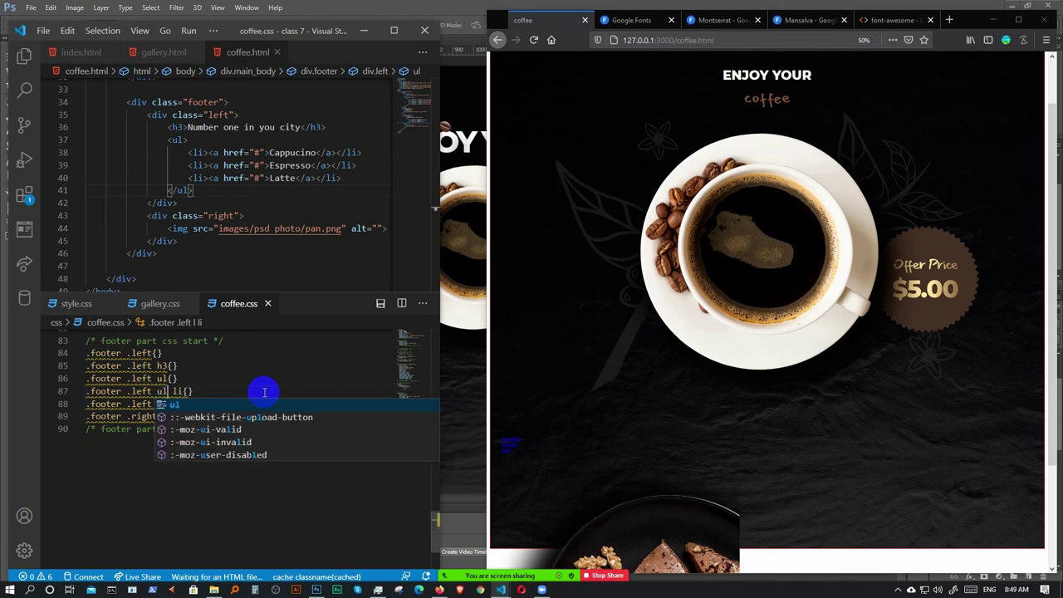
{"action": "key", "text": "Escape"}
{"action": "key", "text": "Down"}
{"action": "key", "text": "Left"}
{"action": "key", "text": "Left"}
{"action": "key", "text": "Left"}
{"action": "type", "text": "ul"}
{"action": "key", "text": "Escape"}
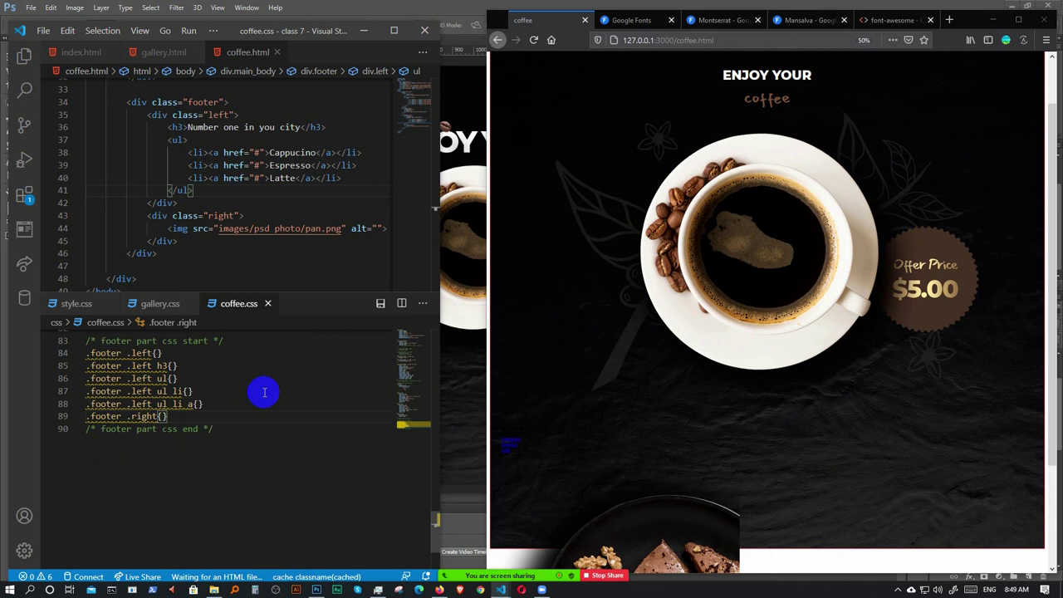
- Add an empty .footer .right img rule below the .footer .right rule
{"action": "key", "text": "shift+alt+Down"}
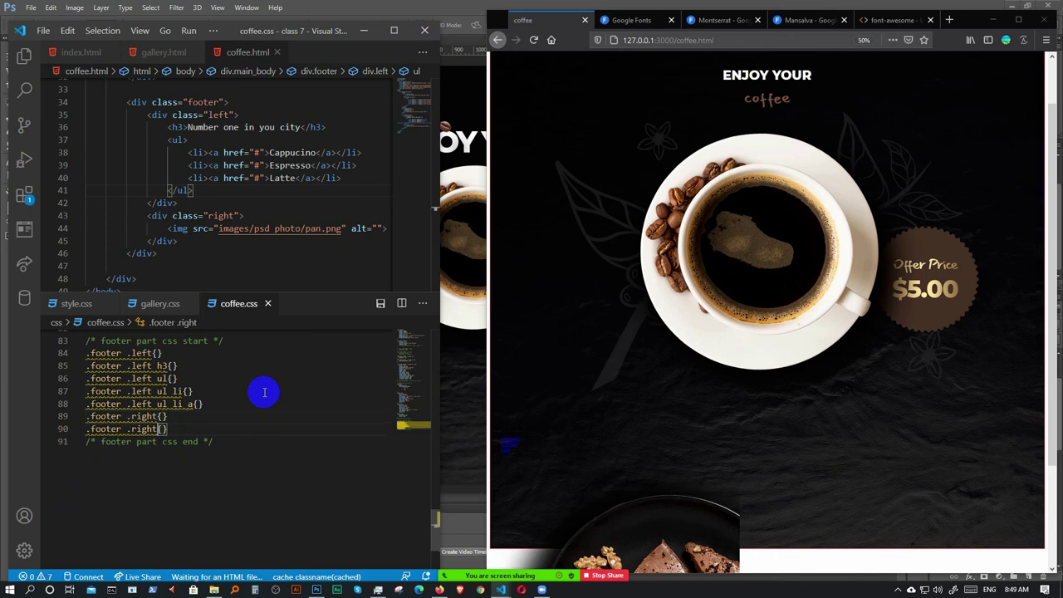
{"action": "type", "text": "img"}
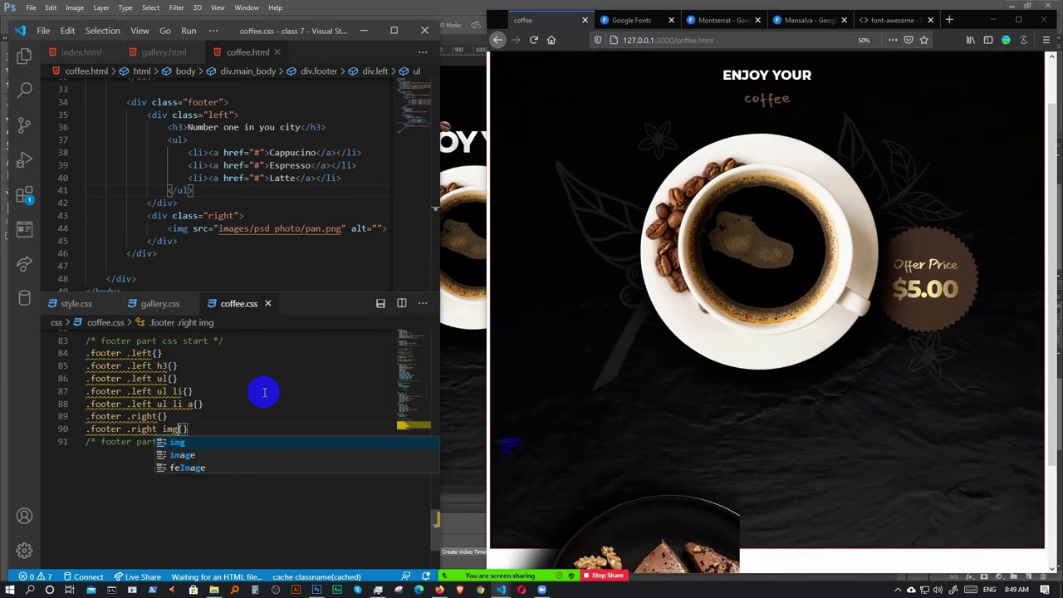
- Add a .footer rule with display: grid directly below the footer CSS start comment
{"action": "left_click", "coordinate": [261, 391]}
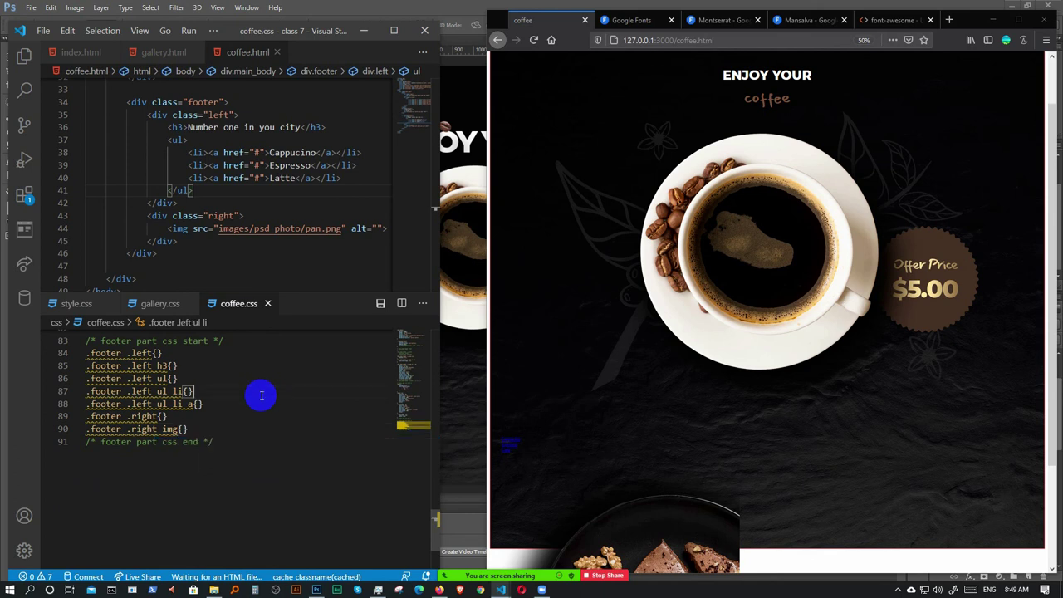
{"action": "scroll", "coordinate": [261, 395], "scroll_direction": "up", "scroll_amount": 2}
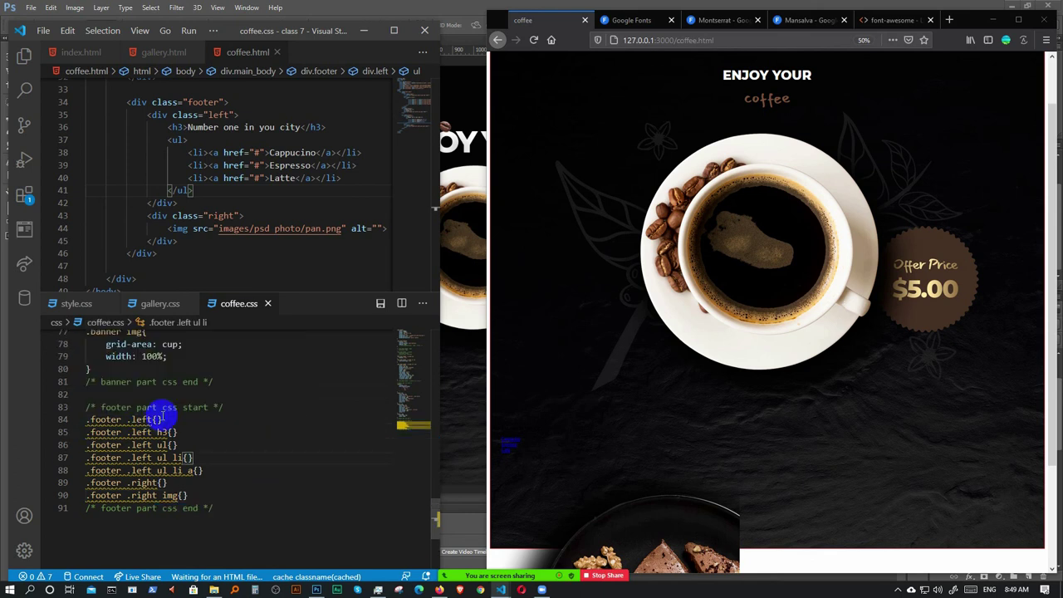
{"action": "left_click", "coordinate": [244, 403]}
{"action": "key", "text": "Return"}
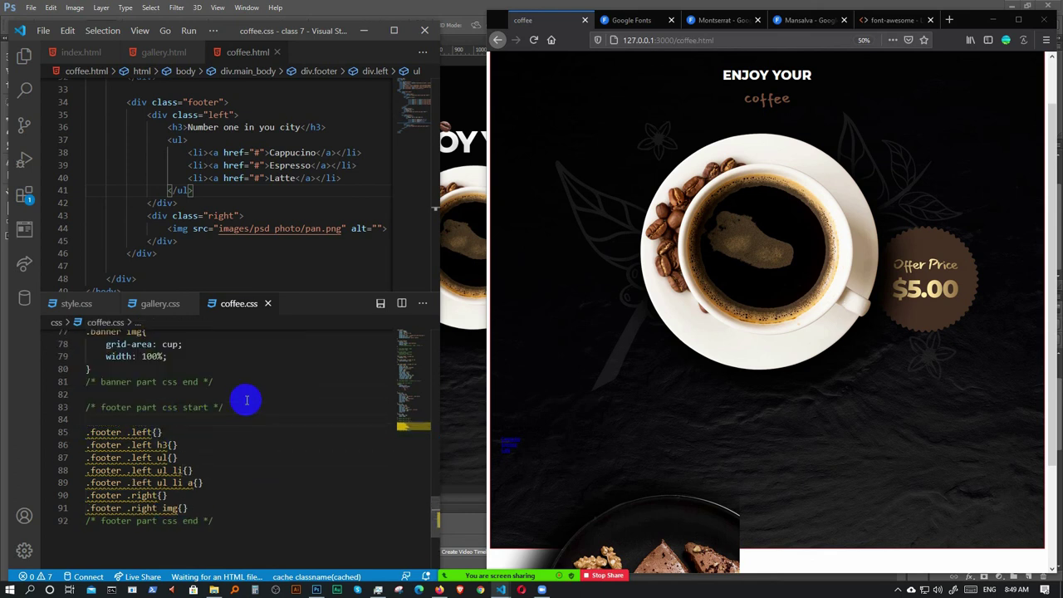
{"action": "type", "text": ".footer{"}
{"action": "key", "text": "Return"}
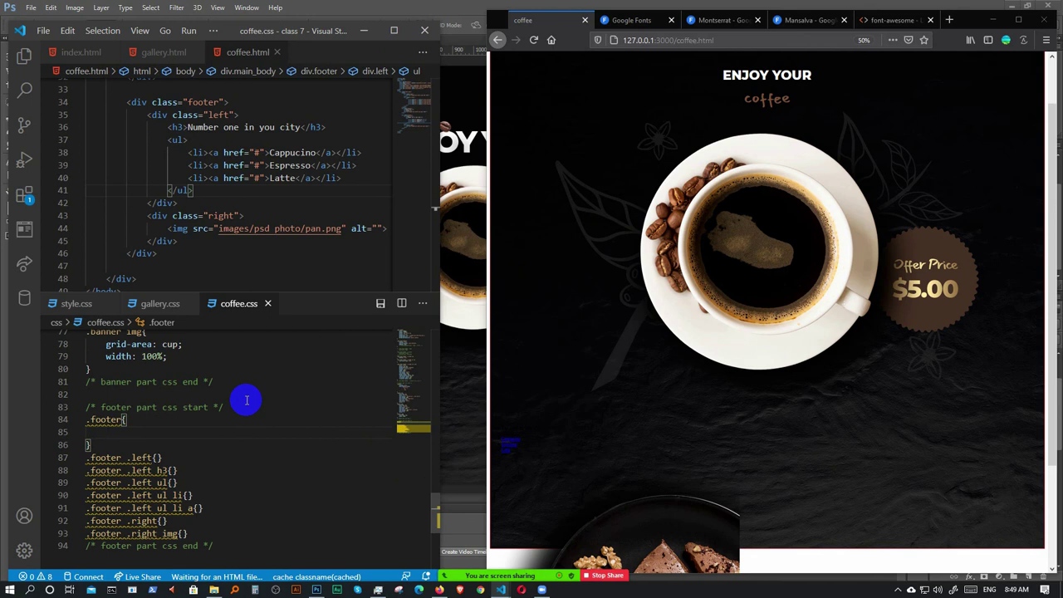
{"action": "type", "text": "di"}
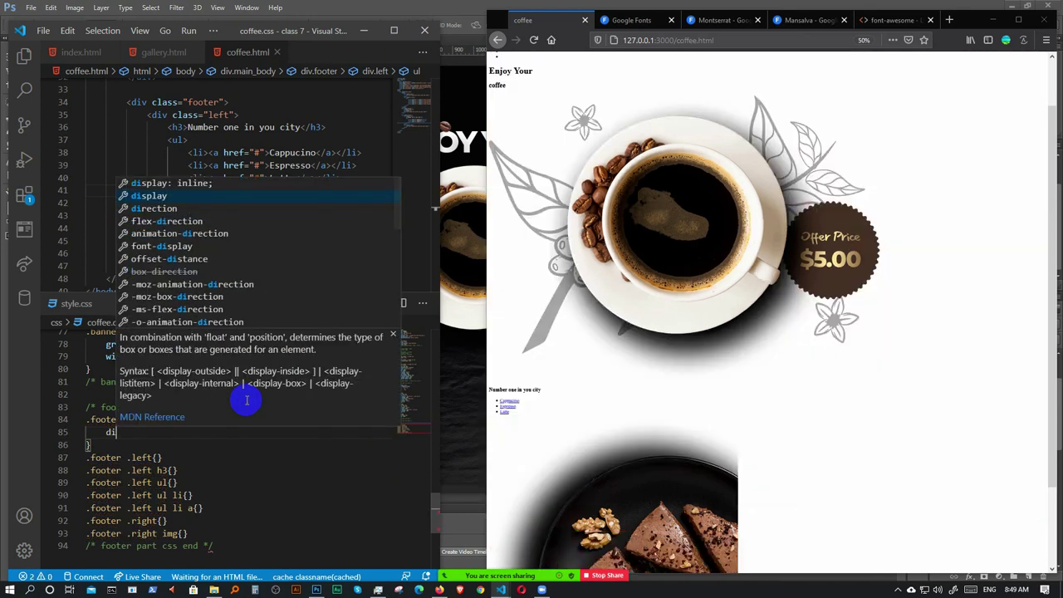
{"action": "key", "text": "Return"}
{"action": "type", "text": "gi;"}
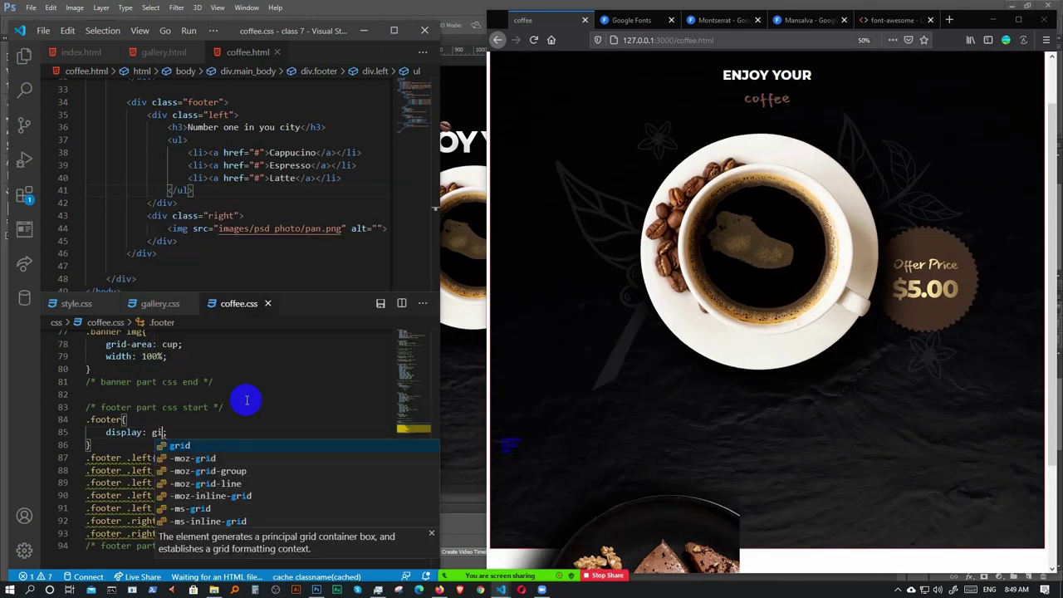
{"action": "key", "text": "Return"}
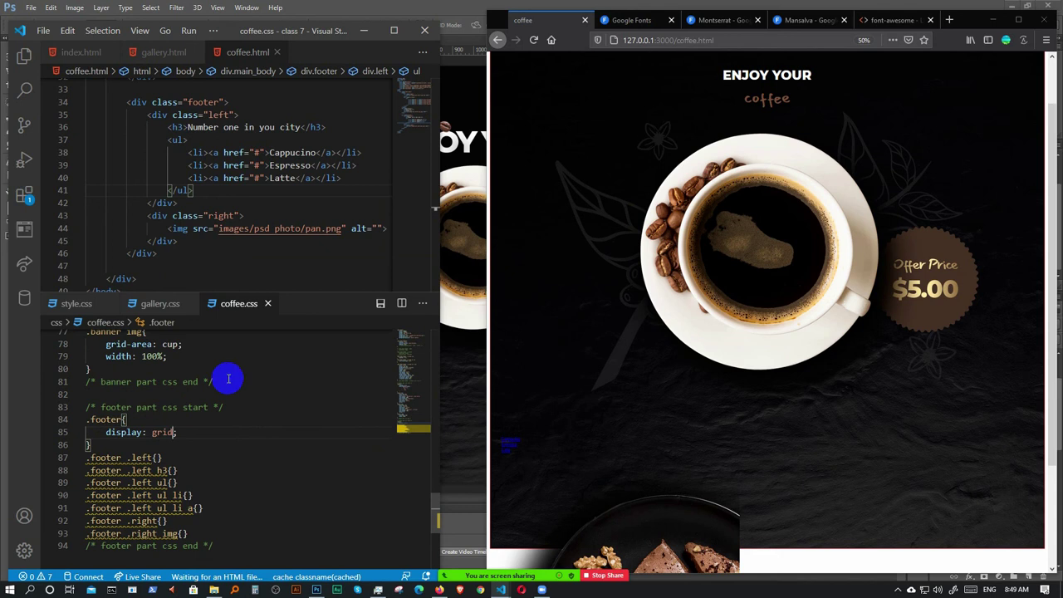
{"action": "scroll", "coordinate": [266, 366], "scroll_direction": "down", "scroll_amount": 1}
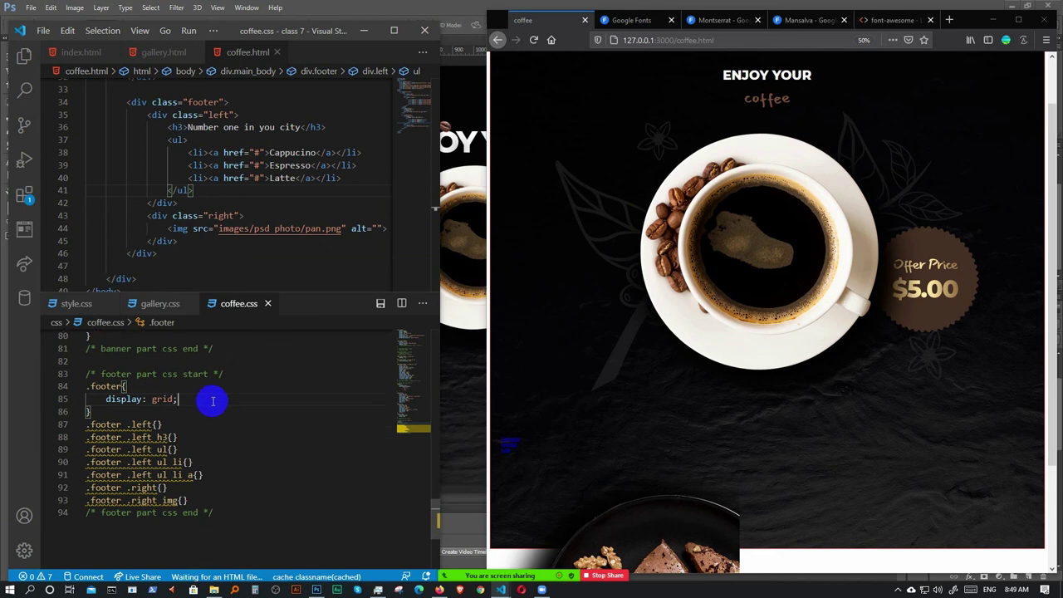
{"action": "key", "text": "Return"}
{"action": "type", "text": "ju"}
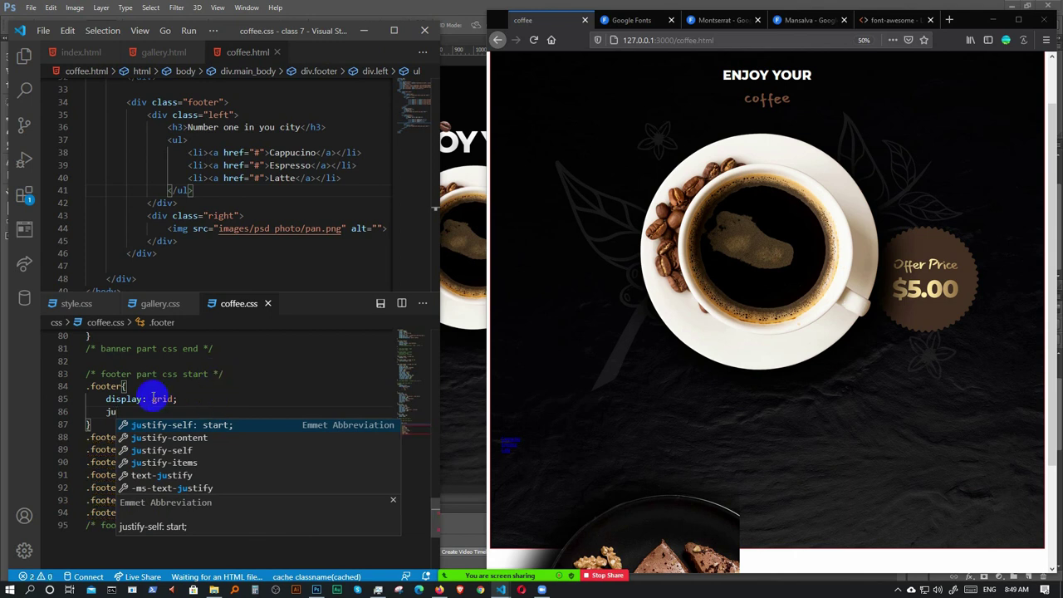
{"action": "left_click_drag", "start_coordinate": [117, 411], "coordinate": [198, 403]}
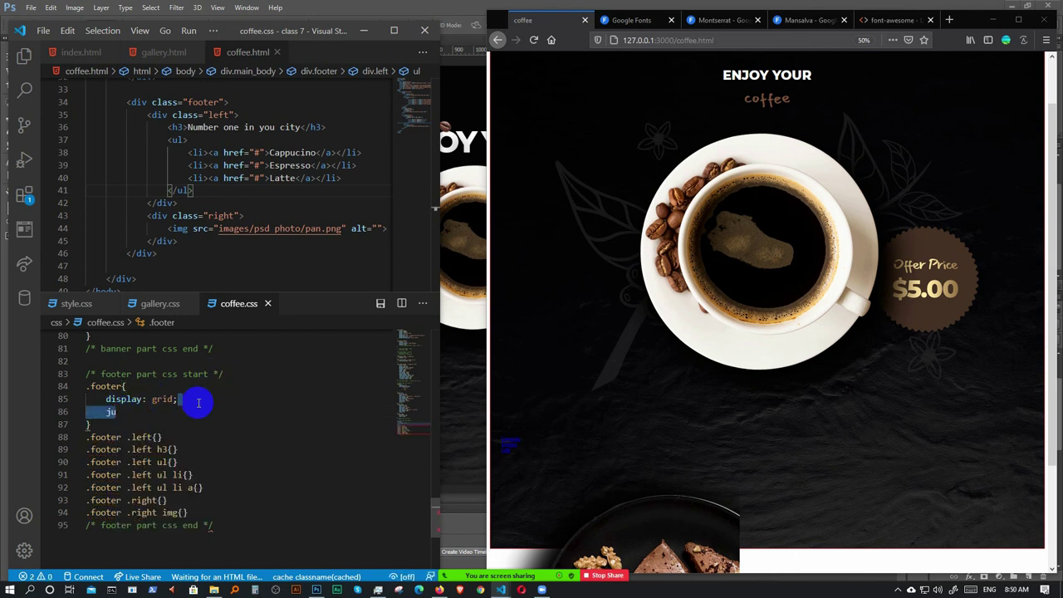
{"action": "key", "text": "BackSpace"}
- Change the display value in the .footer rule to flex
{"action": "left_click", "coordinate": [170, 400]}
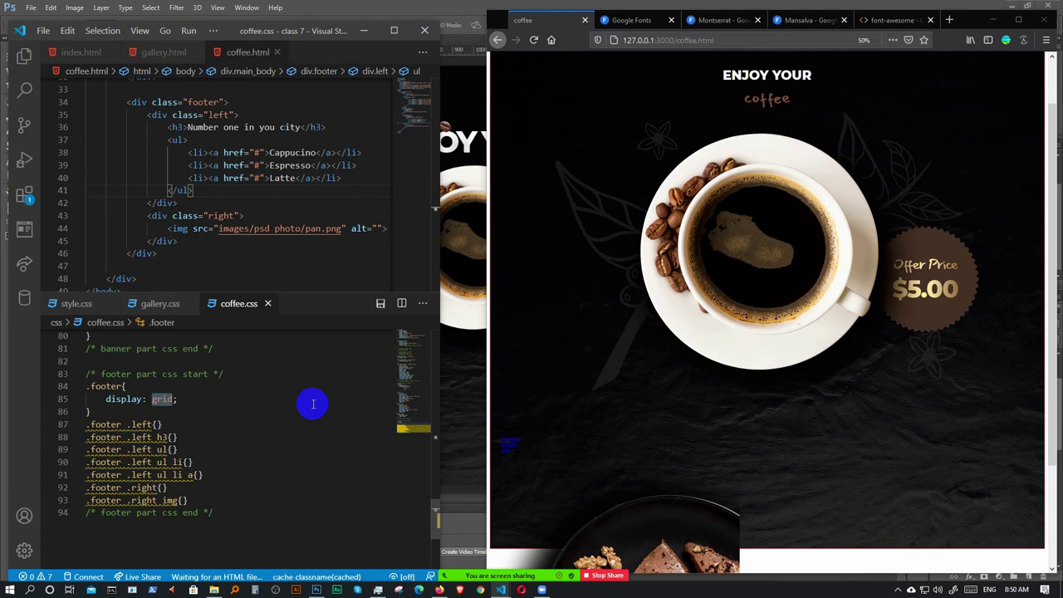
{"action": "key", "text": "ctrl+BackSpace"}
{"action": "type", "text": "flex"}
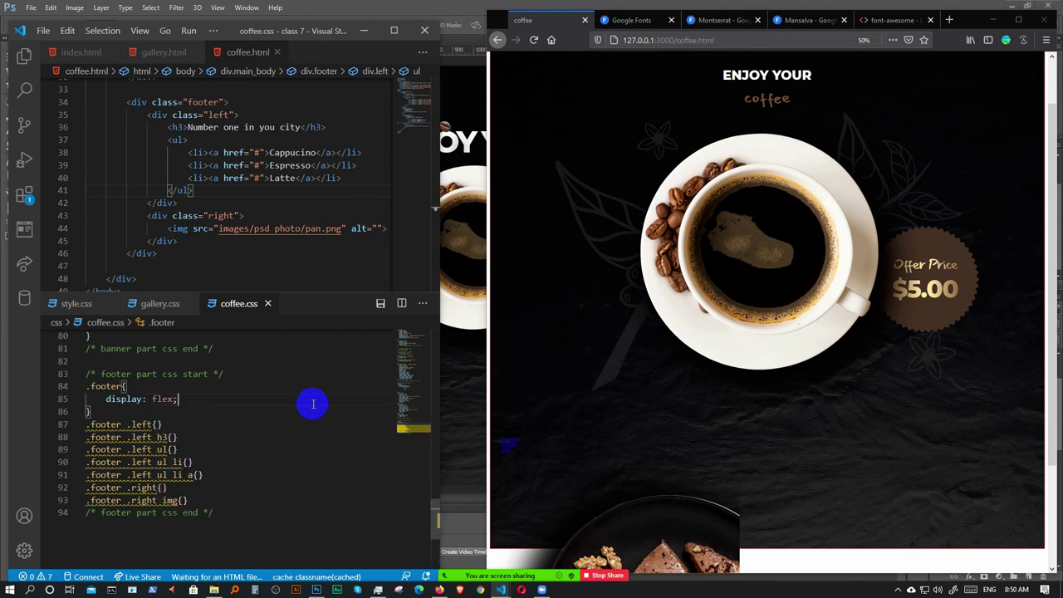
- Add justify-content: space-between to the .footer rule and check the footer layout in the page preview
{"action": "key", "text": "Return"}
{"action": "type", "text": "ju"}
{"action": "key", "text": "Down"}
{"action": "key", "text": "Return"}
{"action": "type", "text": "stify-content: s;"}
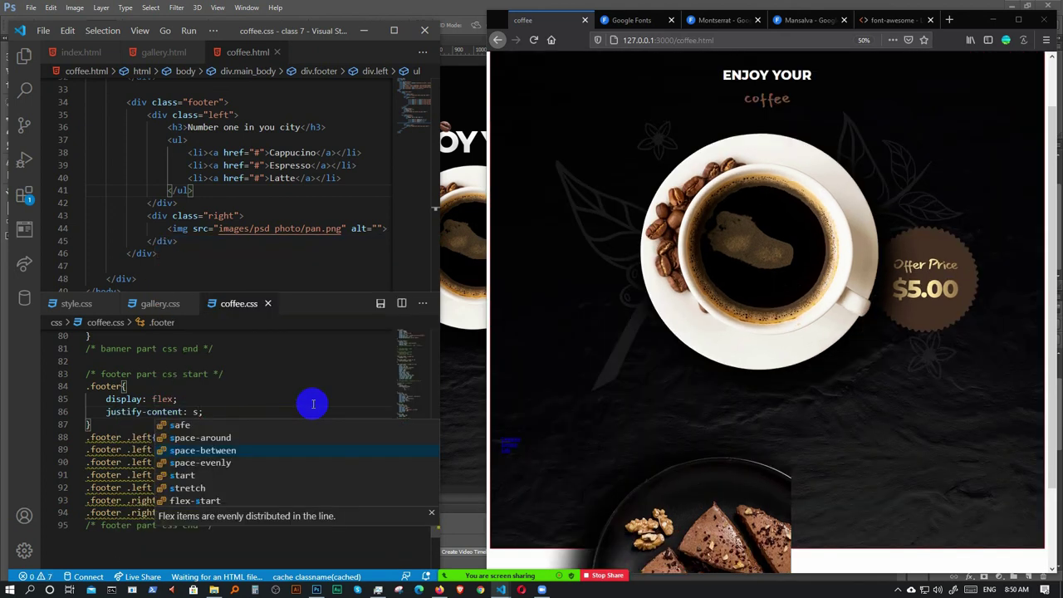
{"action": "key", "text": "Return"}
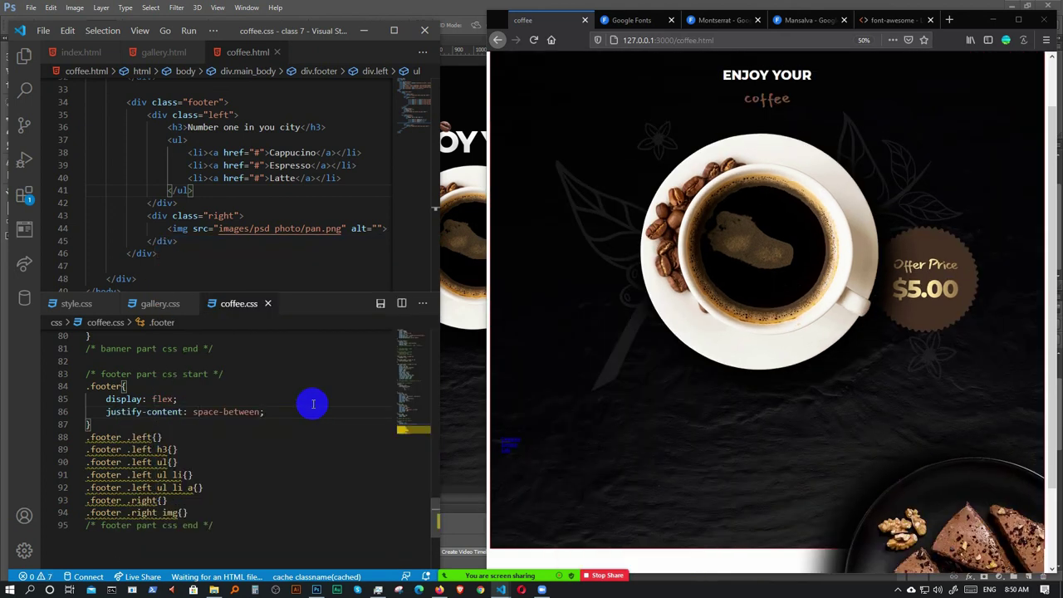
{"action": "scroll", "coordinate": [856, 429], "scroll_direction": "down", "scroll_amount": 2}
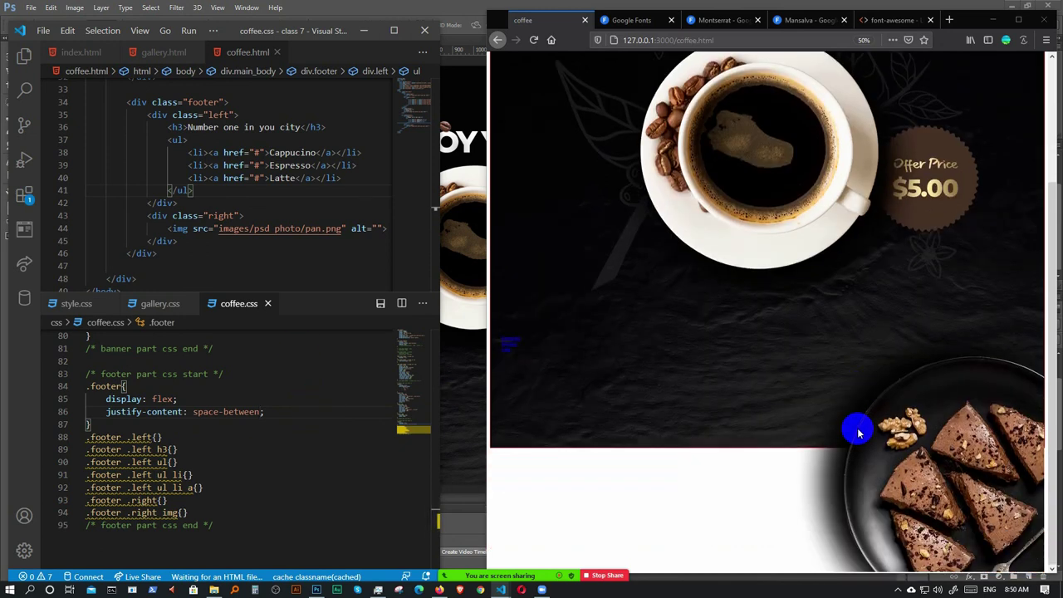
{"action": "scroll", "coordinate": [859, 431], "scroll_direction": "up", "scroll_amount": 1}
{"action": "scroll", "coordinate": [859, 431], "scroll_direction": "up", "scroll_amount": 1}
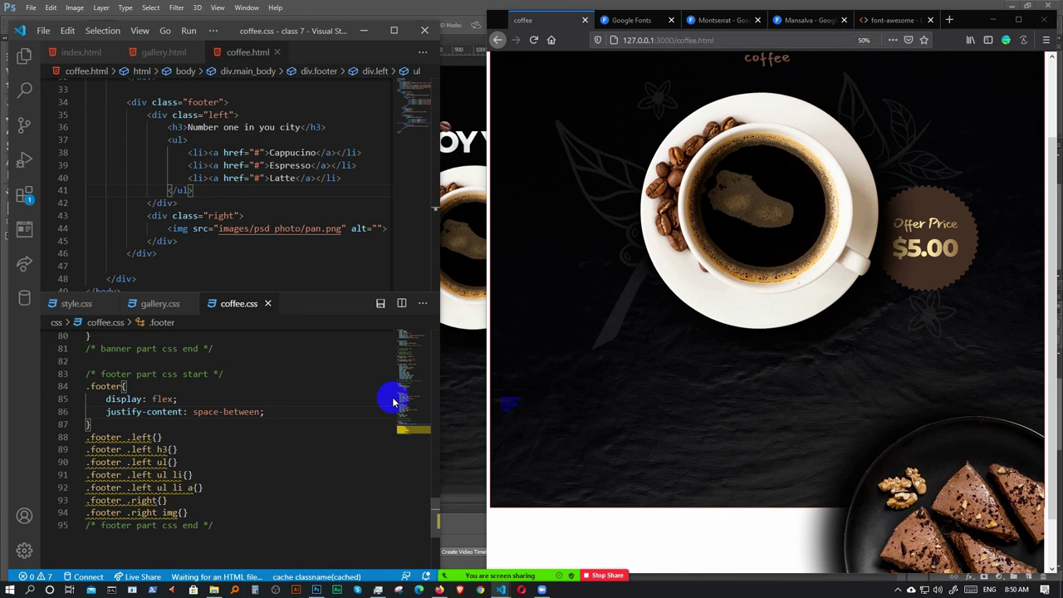
- Expand the empty .footer .left h3 rule with a blank line between its braces
{"action": "scroll", "coordinate": [186, 424], "scroll_direction": "down", "scroll_amount": 1}
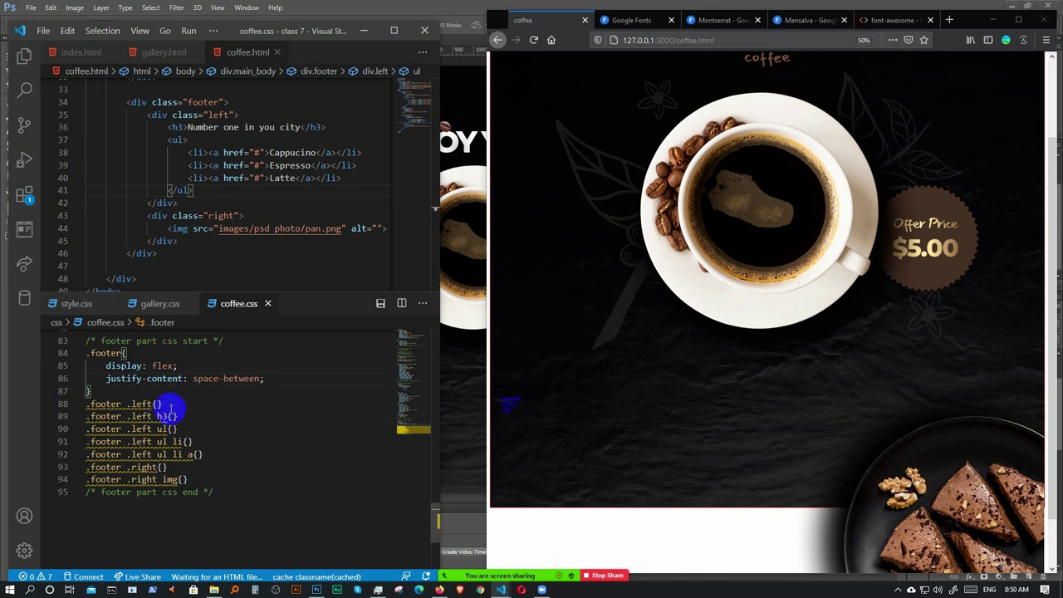
{"action": "left_click", "coordinate": [172, 415]}
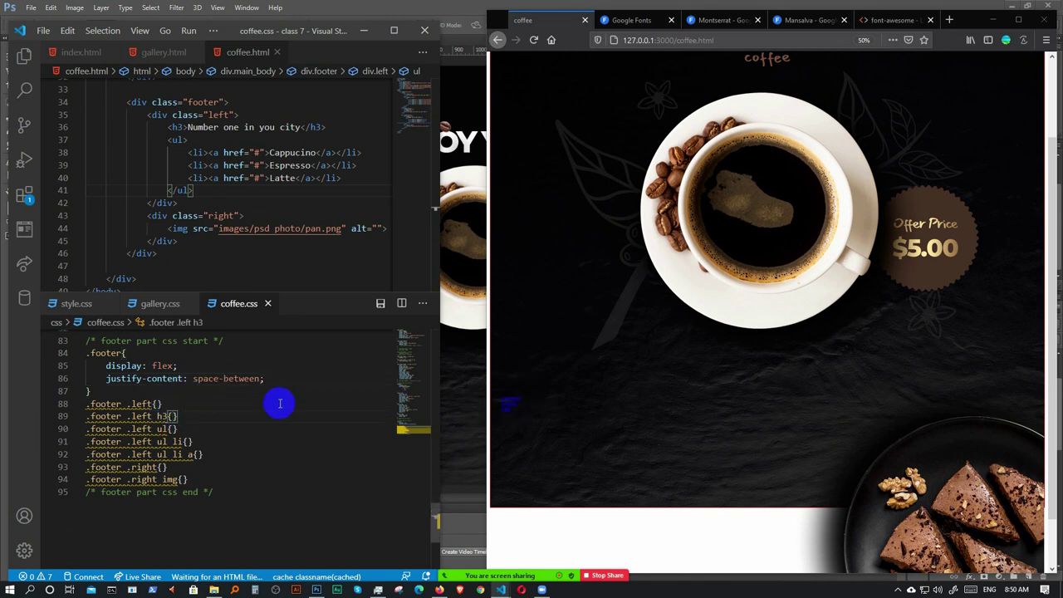
{"action": "key", "text": "Return"}
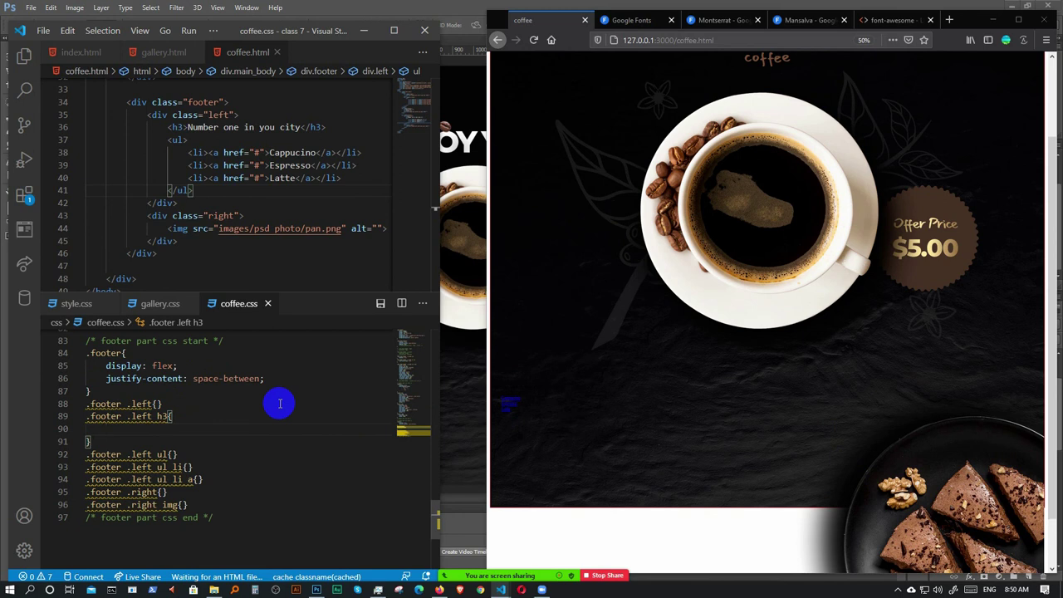
- Switch to Photoshop and check the font and size of the "Number one in your city" text, then return to the code editor
{"action": "left_click", "coordinate": [316, 590]}
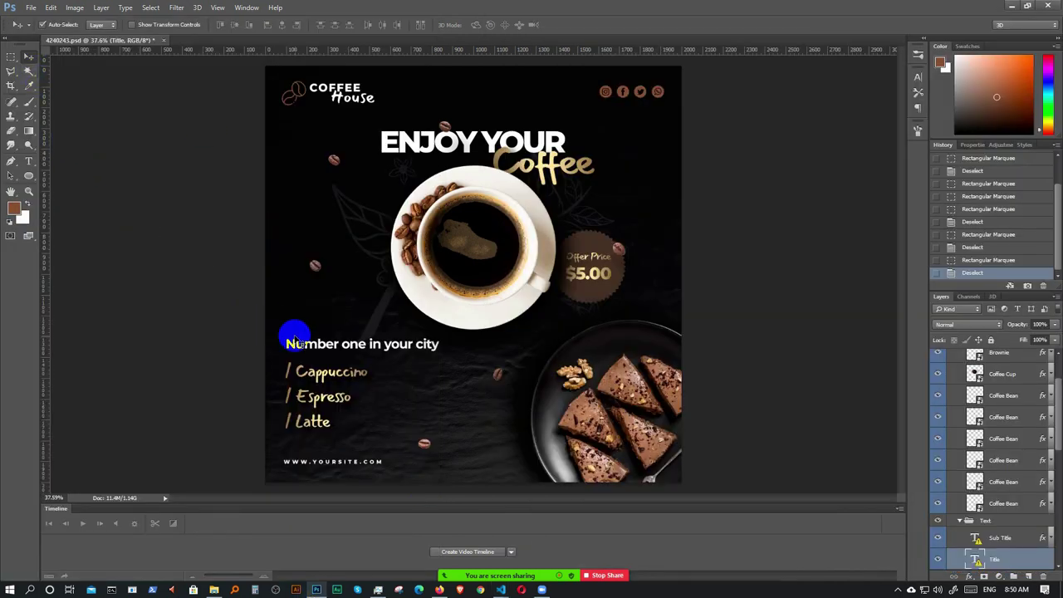
{"action": "left_click", "coordinate": [297, 347]}
{"action": "scroll", "coordinate": [1015, 482], "scroll_direction": "down", "scroll_amount": 2}
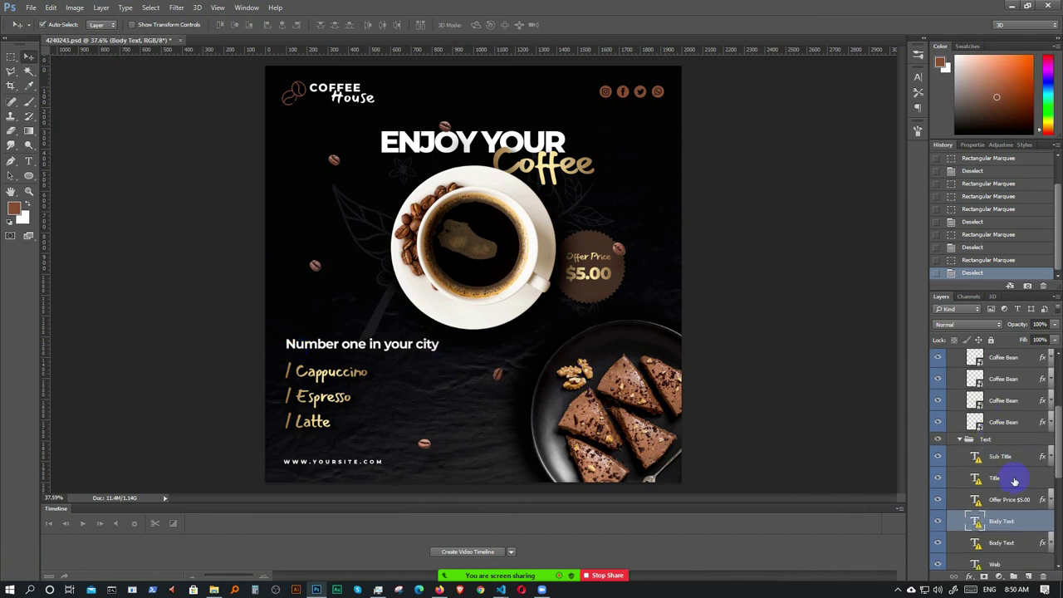
{"action": "left_click", "coordinate": [28, 161]}
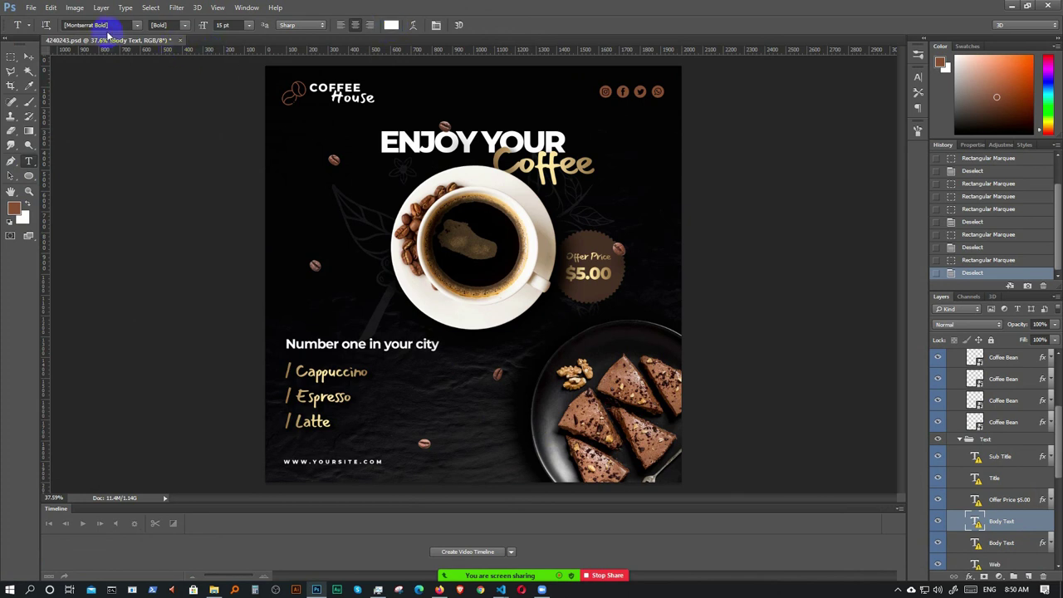
{"action": "left_click", "coordinate": [1013, 7]}
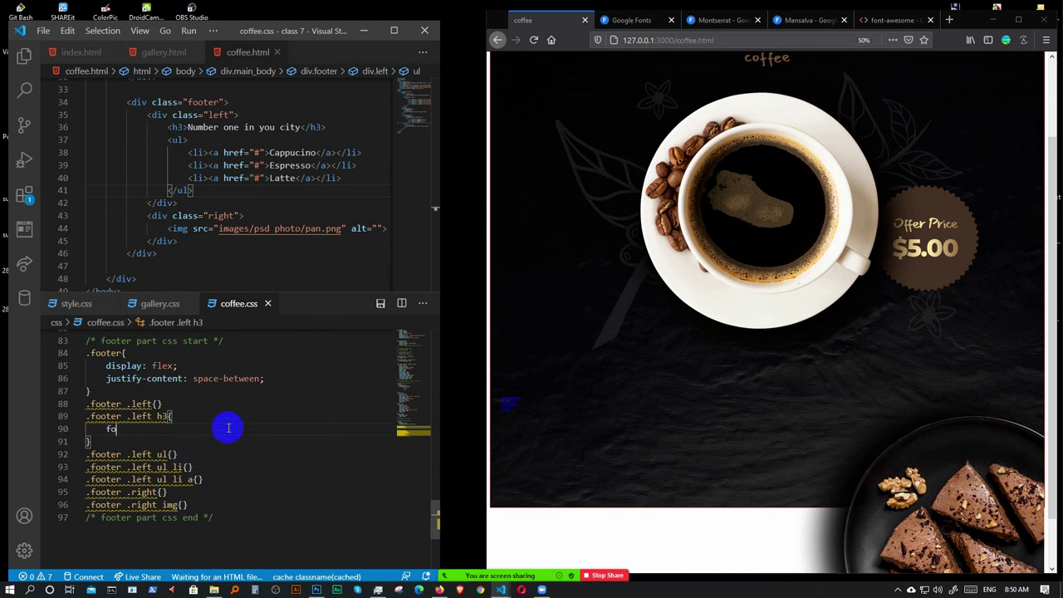
- Add font-size: 26px to the .footer .left h3 rule, rechecking the heading in the Photoshop poster
{"action": "type", "text": "ont-s"}
{"action": "key", "text": "Return"}
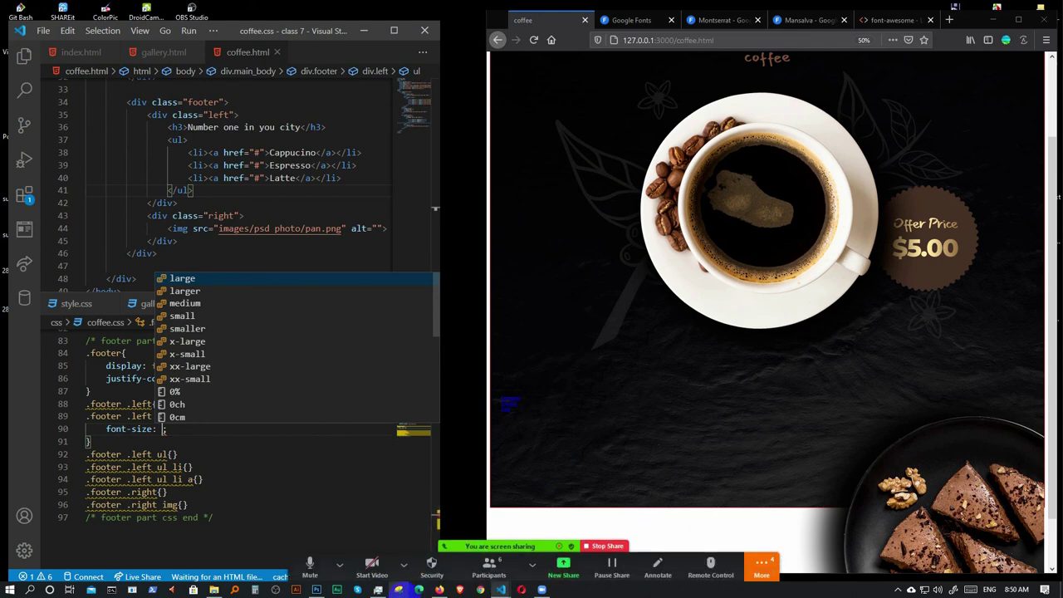
{"action": "left_click", "coordinate": [317, 590]}
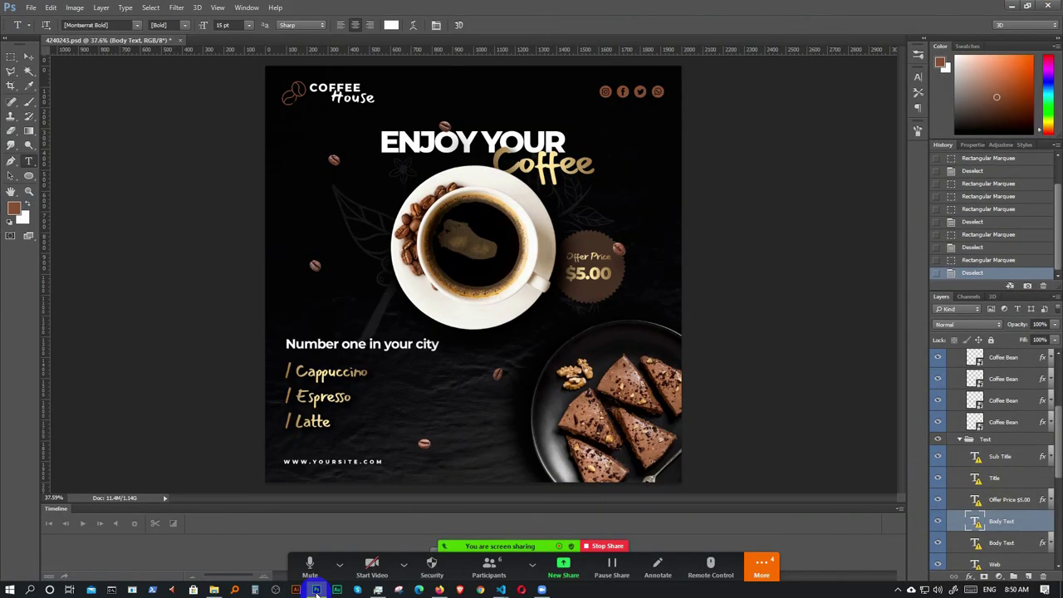
{"action": "left_click", "coordinate": [316, 591]}
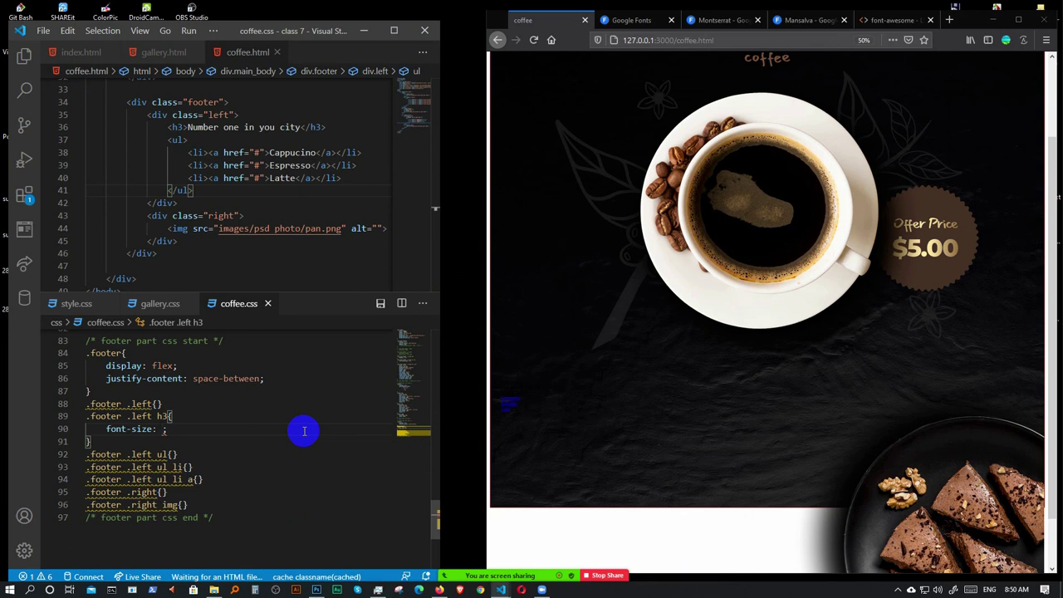
{"action": "type", "text": "px"}
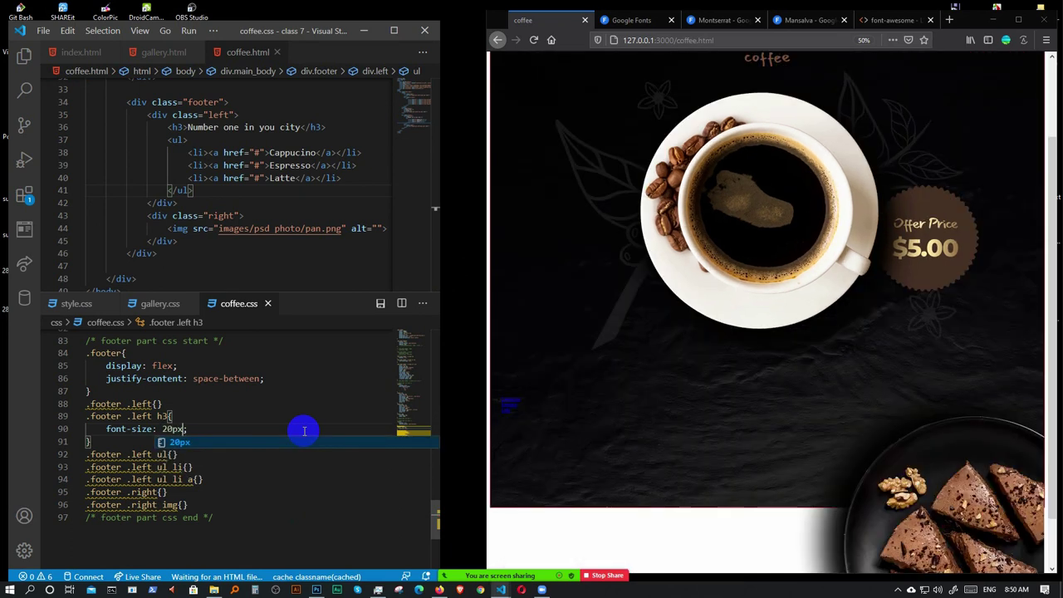
{"action": "key", "text": "Left"}
{"action": "key", "text": "Left"}
{"action": "key", "text": "BackSpace"}
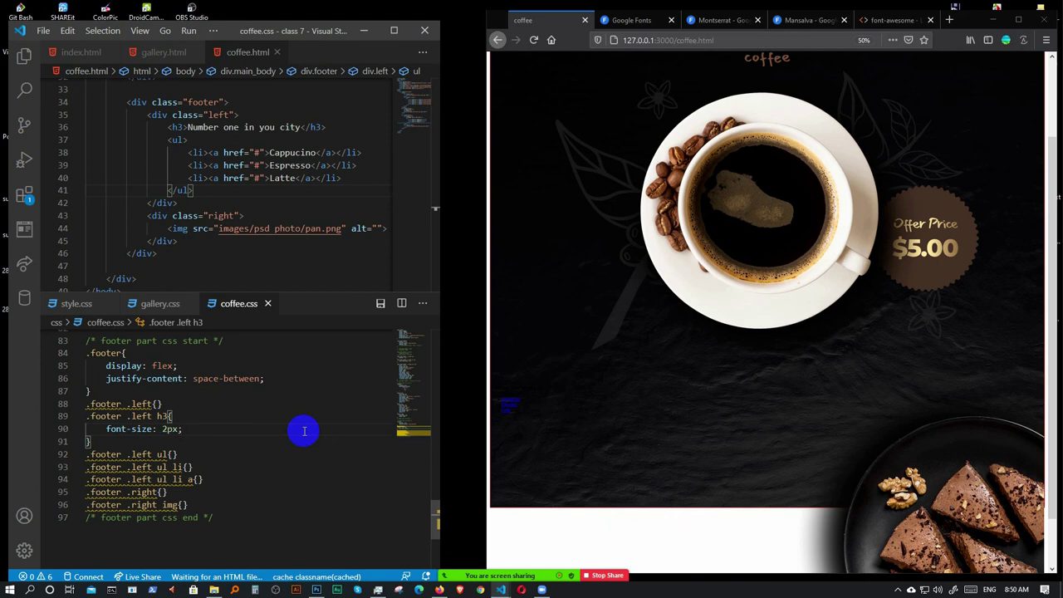
{"action": "type", "text": "6"}
{"action": "key", "text": "End"}
- Add color: #ffffff to the .footer .left h3 rule
{"action": "key", "text": "Return"}
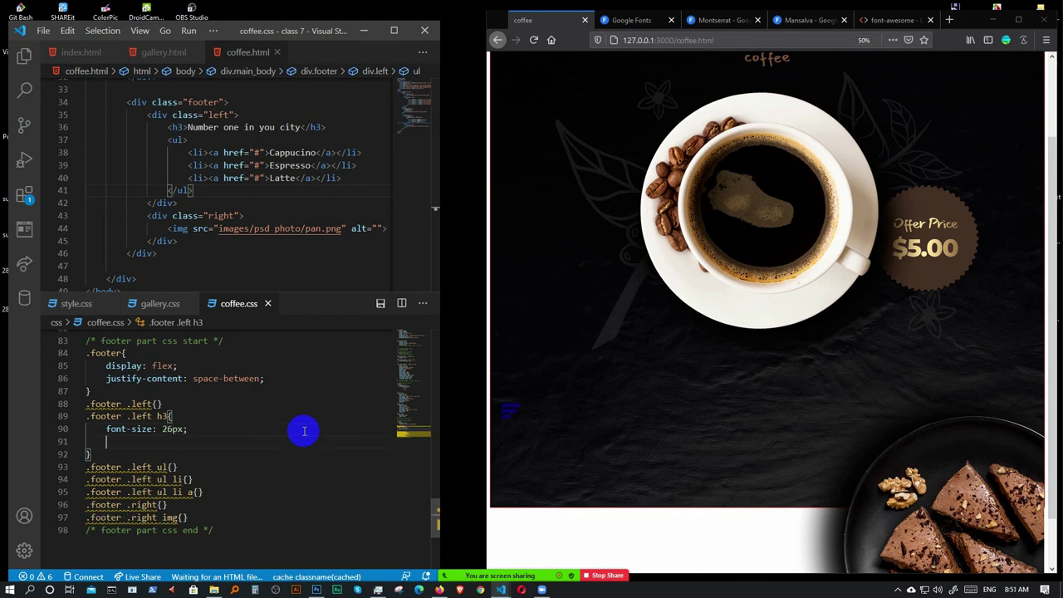
{"action": "type", "text": "co"}
{"action": "key", "text": "Return"}
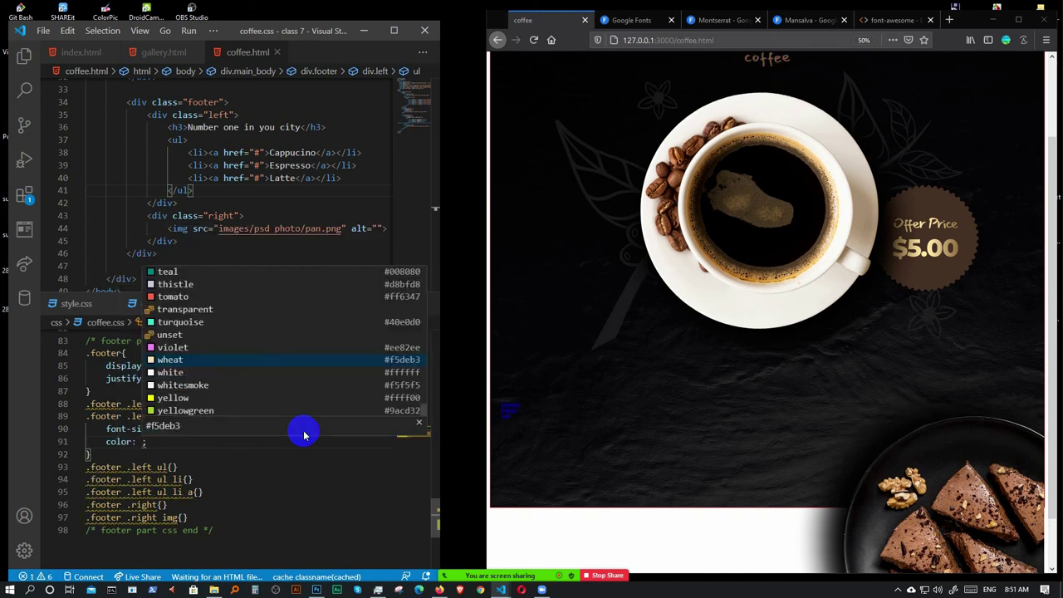
{"action": "type", "text": "#ffffff"}
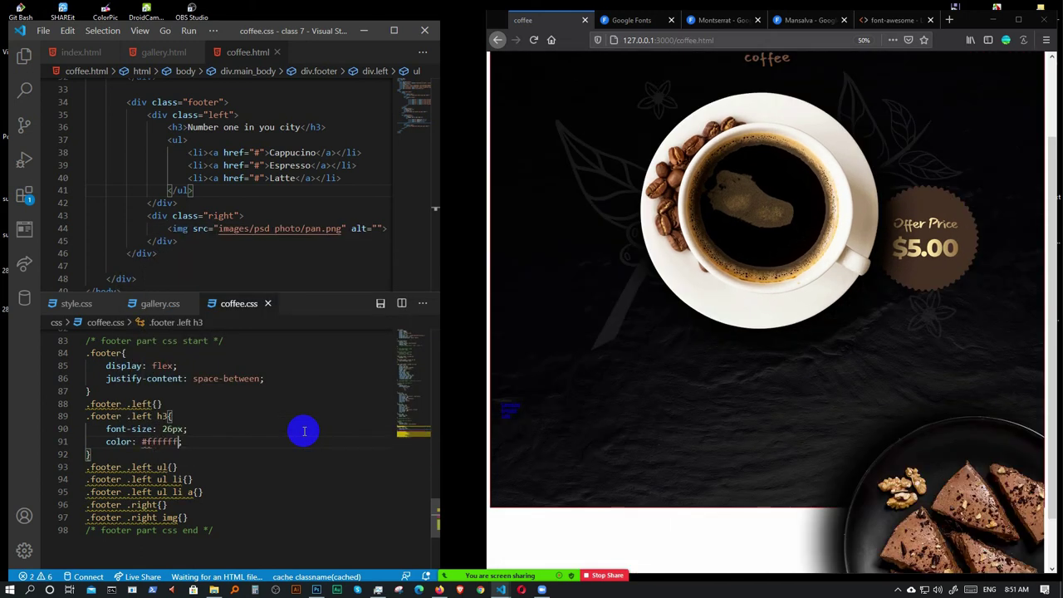
- Add font-family: 'Montserrat', sans-serif to the .footer .left h3 rule, reusing the declaration from .banner h1
{"action": "key", "text": "Return"}
{"action": "type", "text": "ff"}
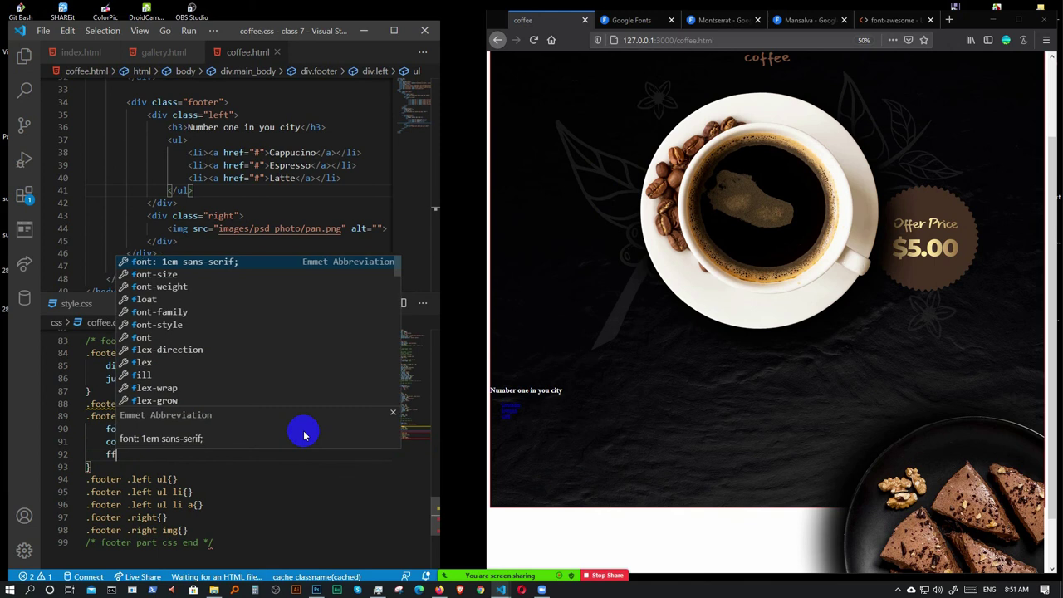
{"action": "key", "text": "Return"}
{"action": "key", "text": "BackSpace"}
{"action": "scroll", "coordinate": [326, 420], "scroll_direction": "up", "scroll_amount": 5}
{"action": "scroll", "coordinate": [326, 421], "scroll_direction": "up", "scroll_amount": 3}
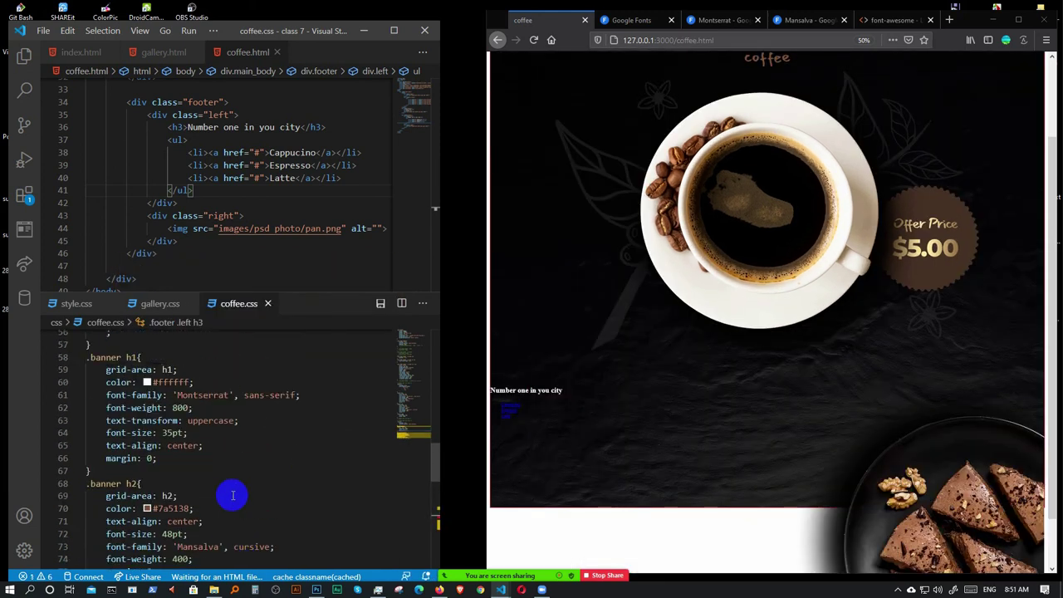
{"action": "left_click_drag", "start_coordinate": [296, 396], "coordinate": [105, 396]}
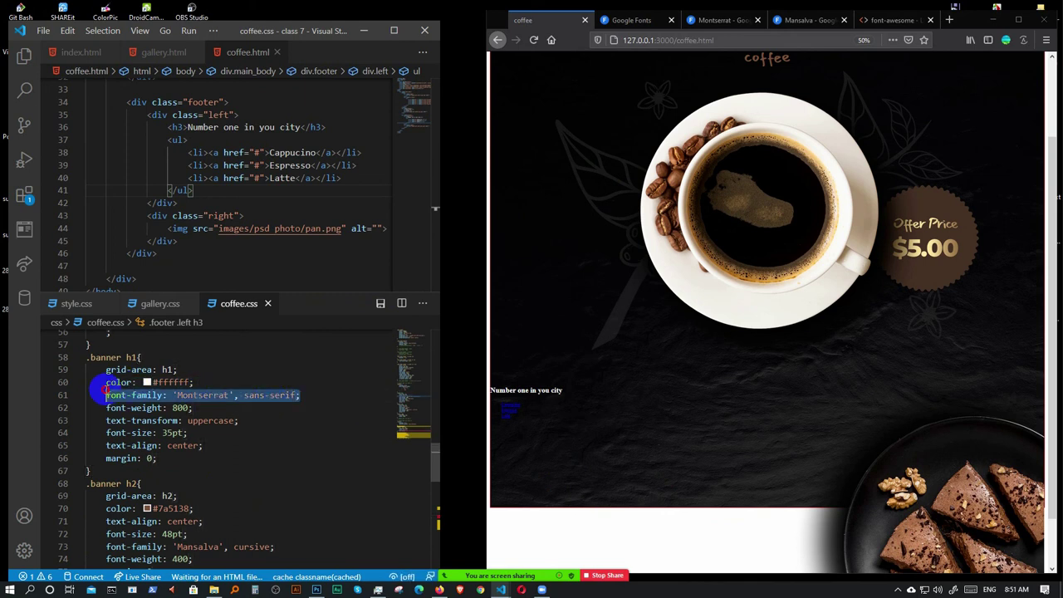
{"action": "scroll", "coordinate": [239, 440], "scroll_direction": "down", "scroll_amount": 9}
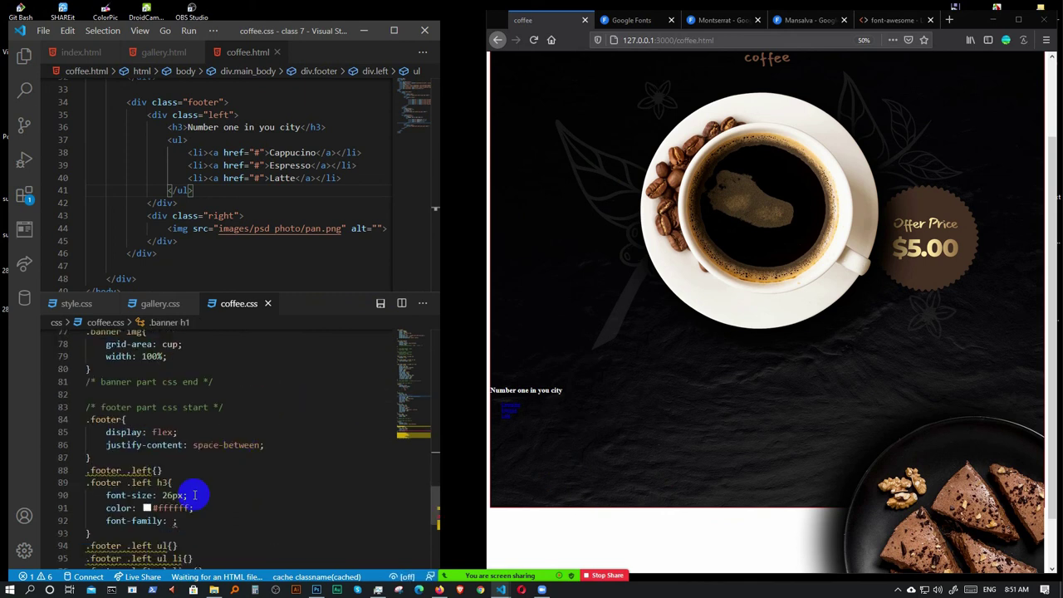
{"action": "left_click_drag", "start_coordinate": [173, 457], "coordinate": [110, 454]}
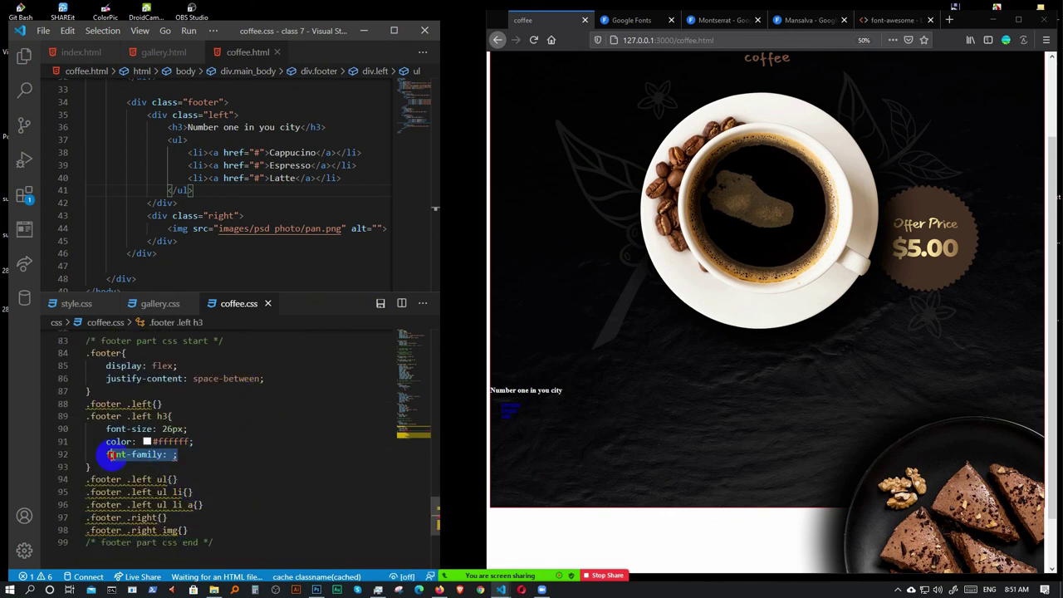
{"action": "type", "text": "font-family: 'Montserrat', sans-serif;"}
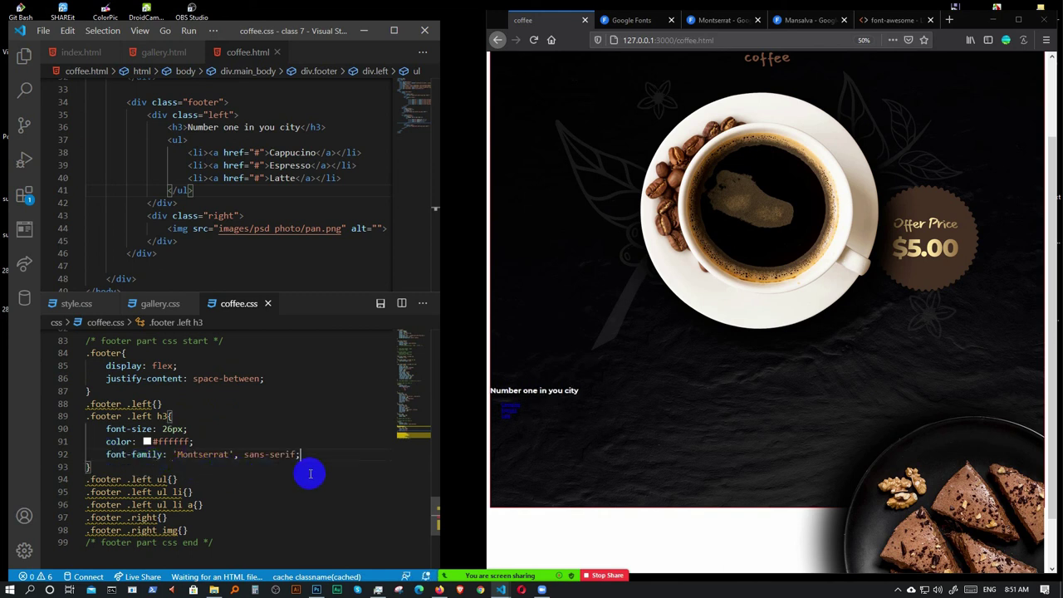
- Check the heading in the Photoshop poster, then add font-weight: 400 to the .footer .left h3 rule
{"action": "scroll", "coordinate": [312, 462], "scroll_direction": "down", "scroll_amount": 2}
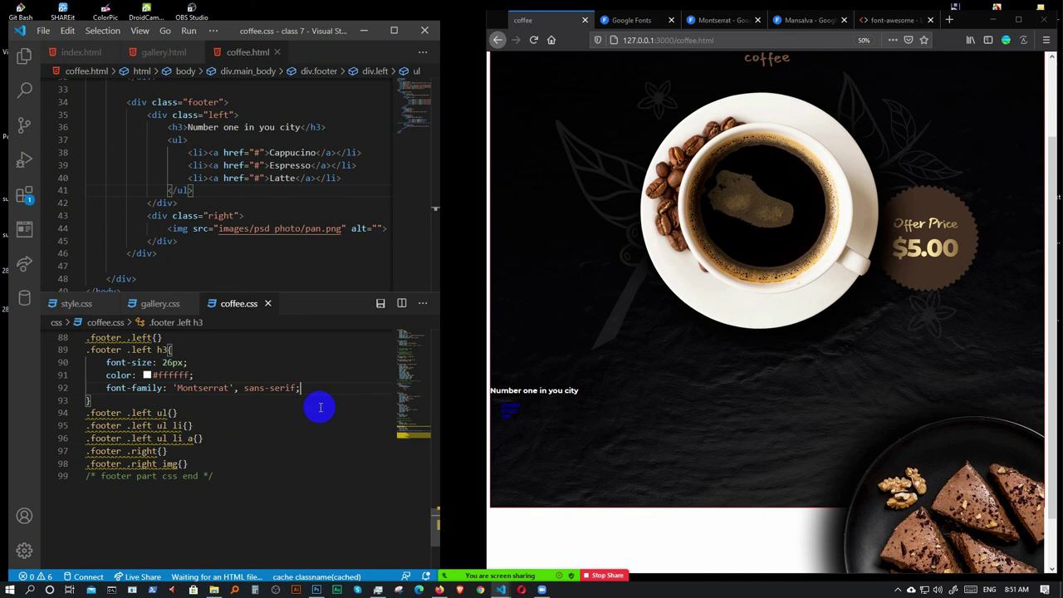
{"action": "key", "text": "Return"}
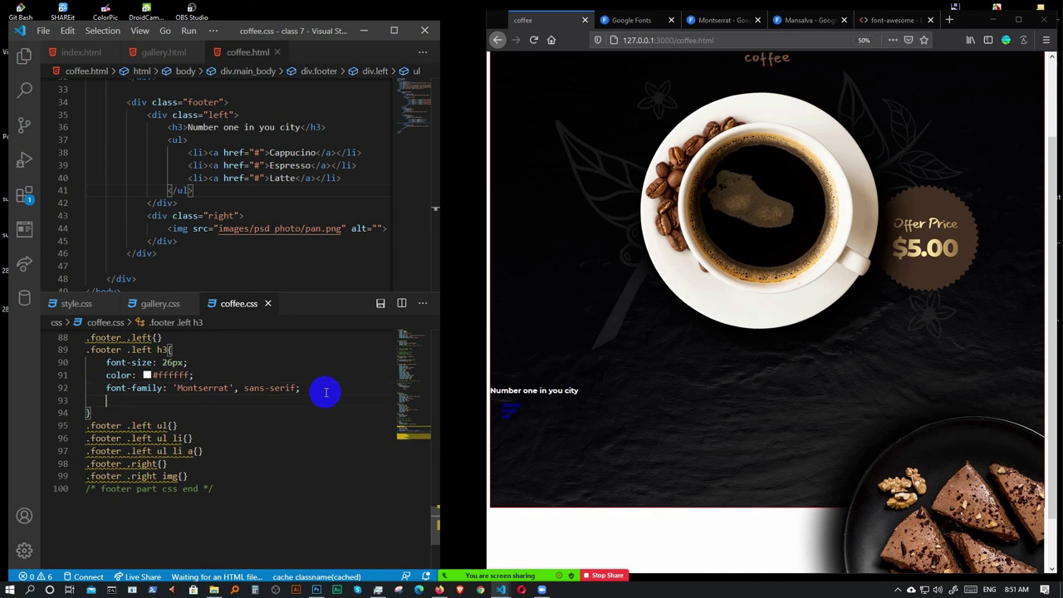
{"action": "left_click", "coordinate": [316, 590]}
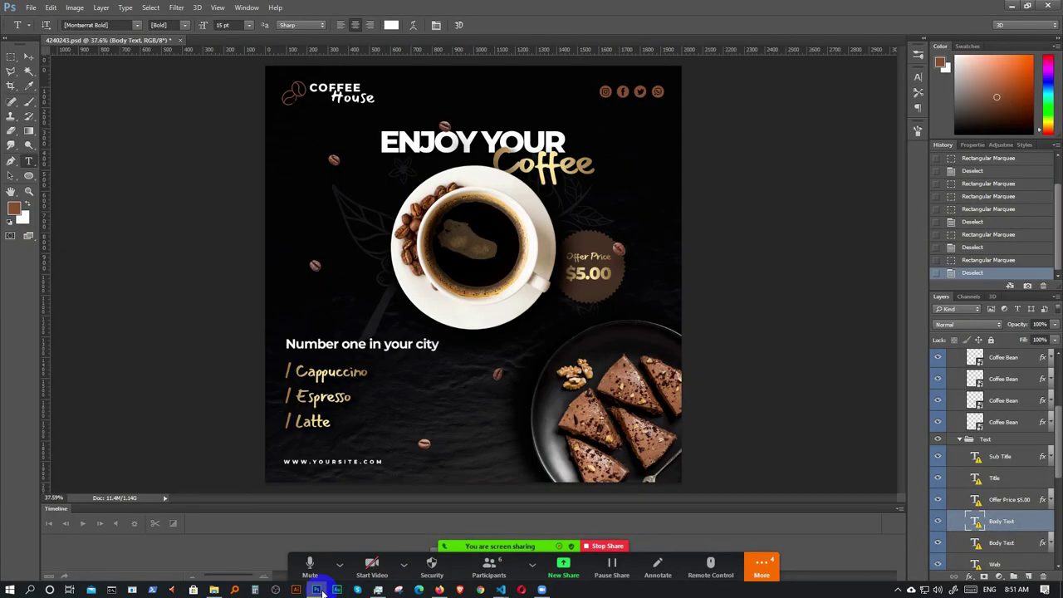
{"action": "left_click", "coordinate": [318, 590]}
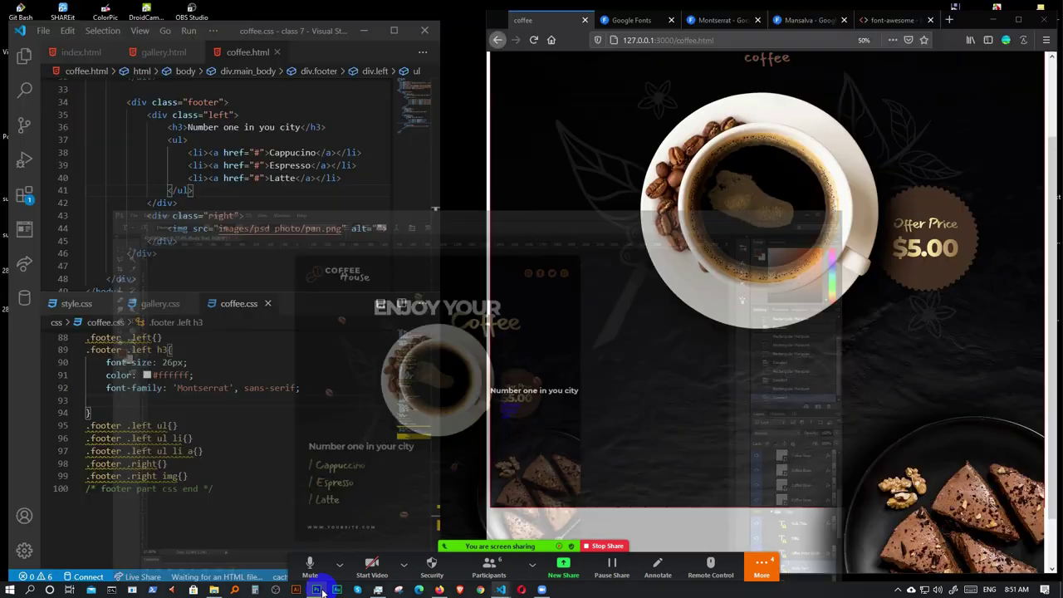
{"action": "type", "text": "fow"}
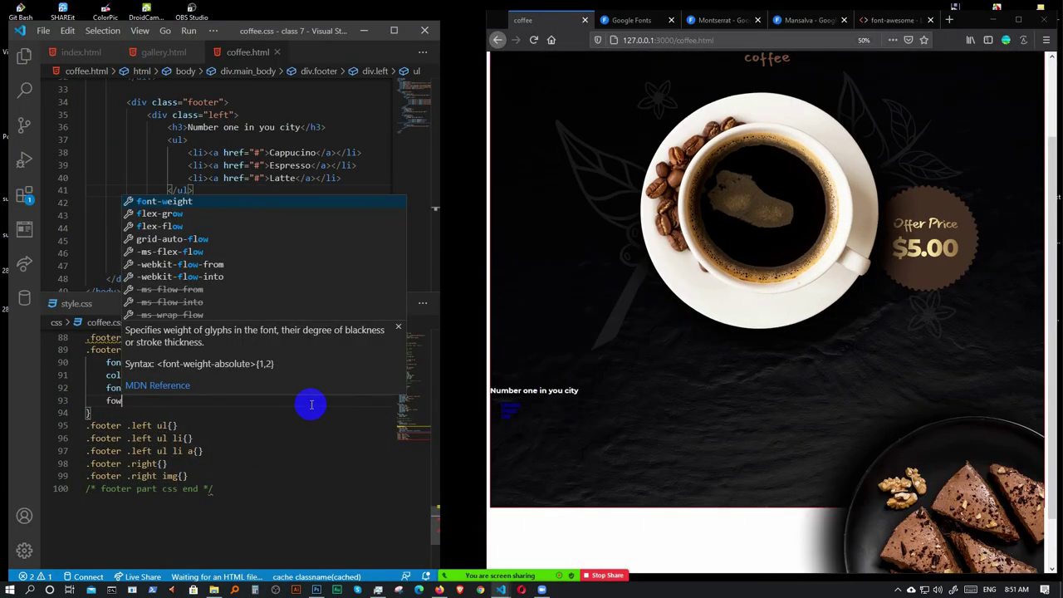
{"action": "key", "text": "Return"}
{"action": "type", "text": "400;"}
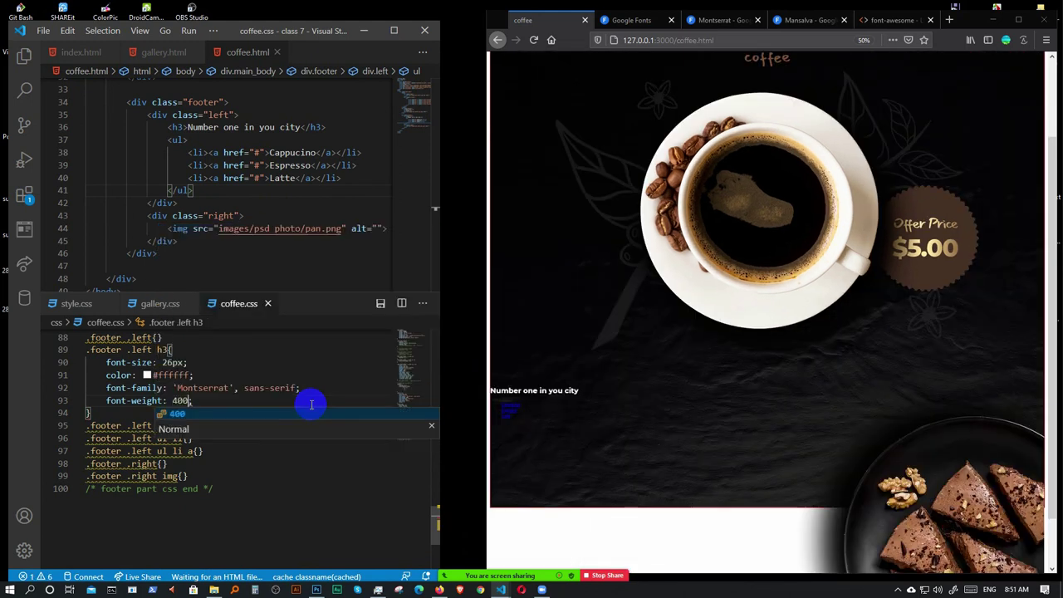
{"action": "key", "text": "Right"}
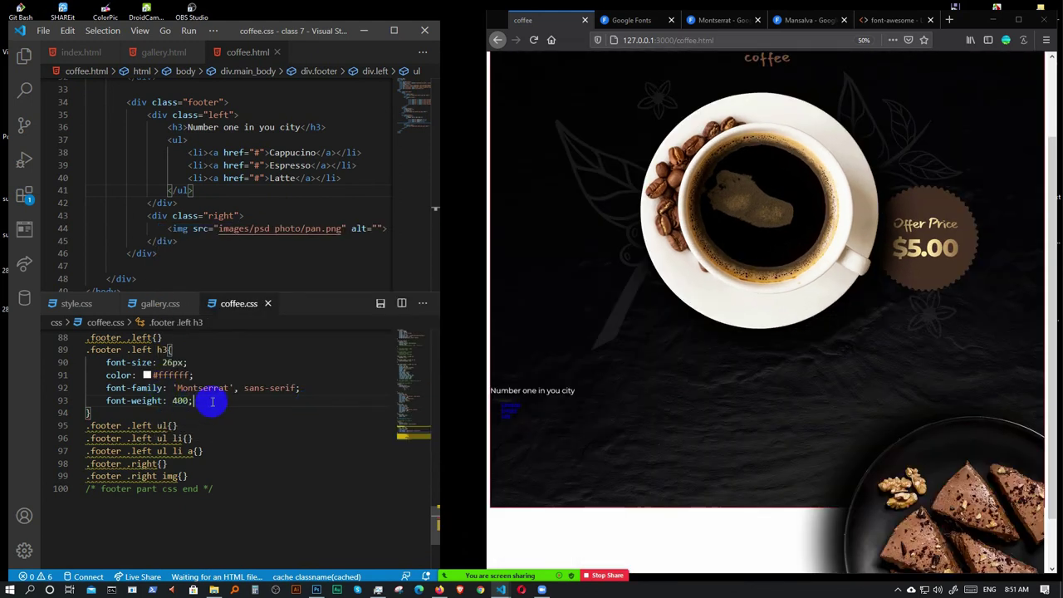
- Copy font-family: 'Mansalva', cursive from the .banner h2 rule into the empty .footer .left ul li a rule
{"action": "scroll", "coordinate": [213, 402], "scroll_direction": "up", "scroll_amount": 1}
{"action": "scroll", "coordinate": [241, 461], "scroll_direction": "up", "scroll_amount": 6}
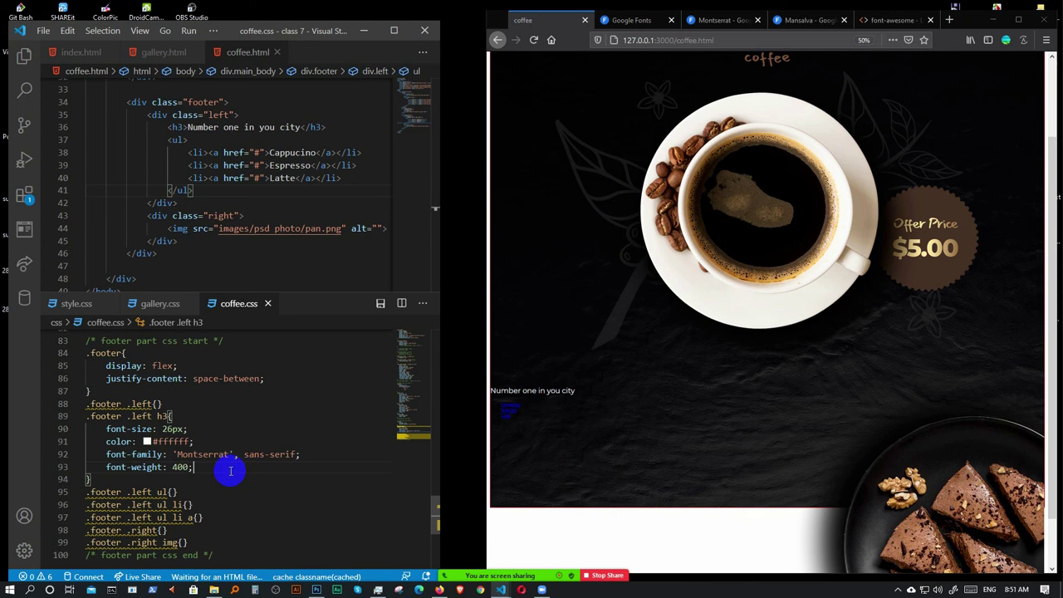
{"action": "scroll", "coordinate": [224, 460], "scroll_direction": "up", "scroll_amount": 1}
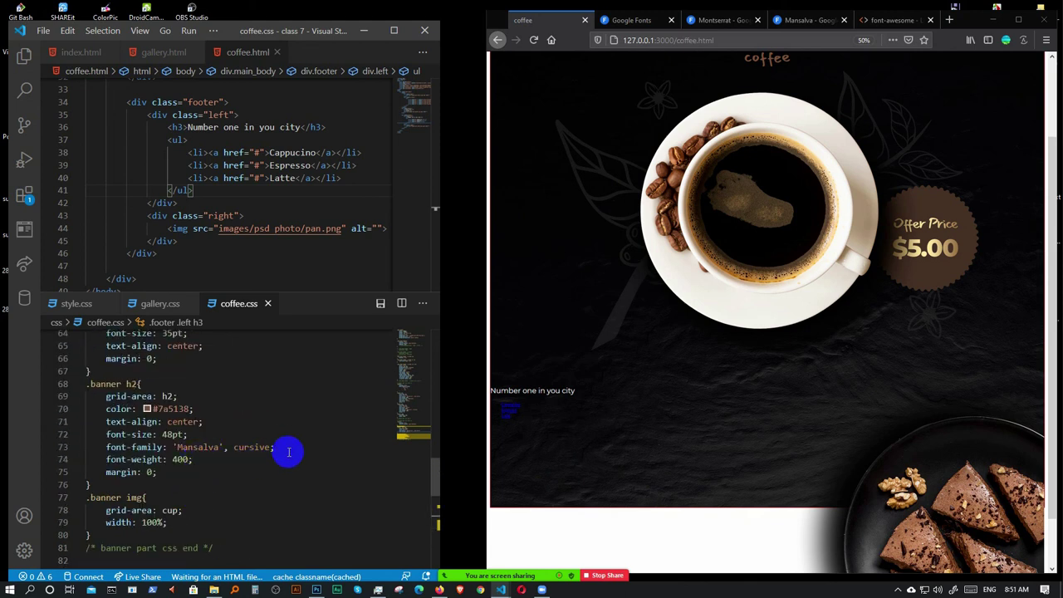
{"action": "left_click_drag", "start_coordinate": [285, 448], "coordinate": [105, 446]}
{"action": "key", "text": "ctrl+c"}
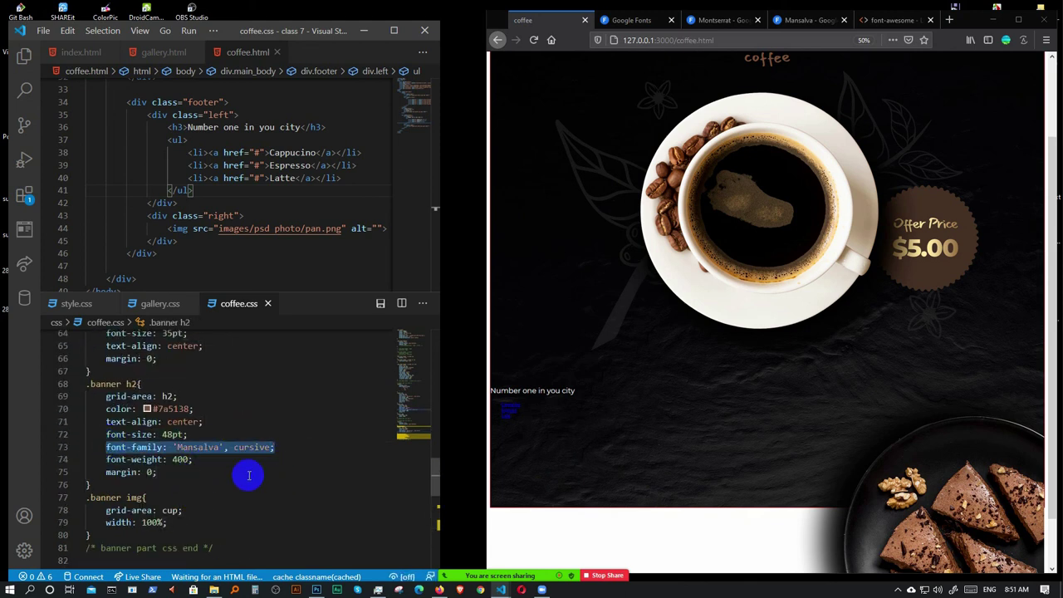
{"action": "scroll", "coordinate": [209, 440], "scroll_direction": "down", "scroll_amount": 7}
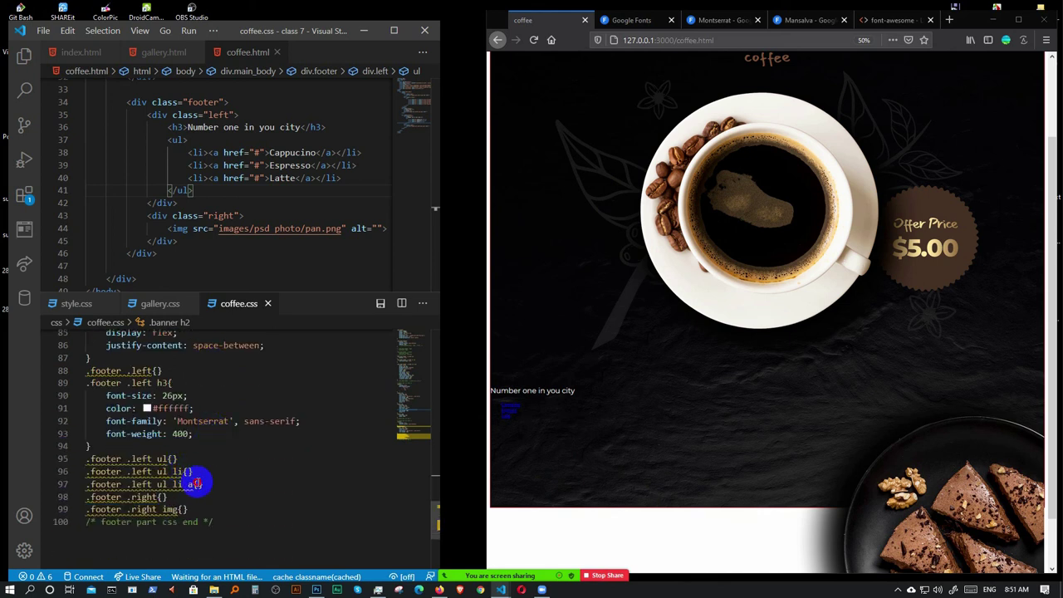
{"action": "left_click", "coordinate": [199, 485]}
{"action": "key", "text": "Return"}
{"action": "key", "text": "ctrl+v"}
- Add font-weight: 400 to the .footer .left ul li a rule
{"action": "key", "text": "Return"}
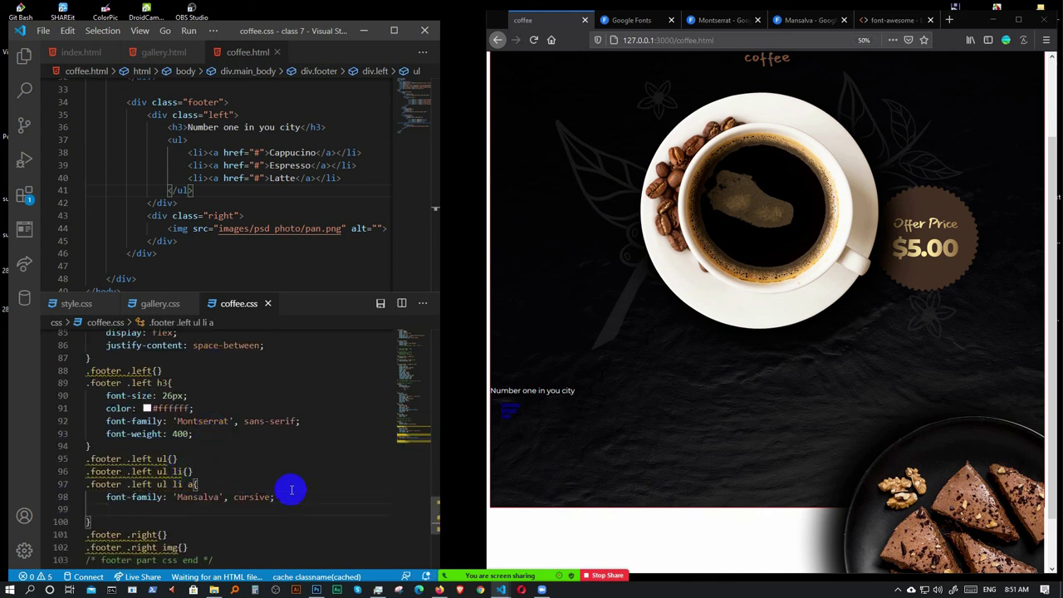
{"action": "type", "text": "fow"}
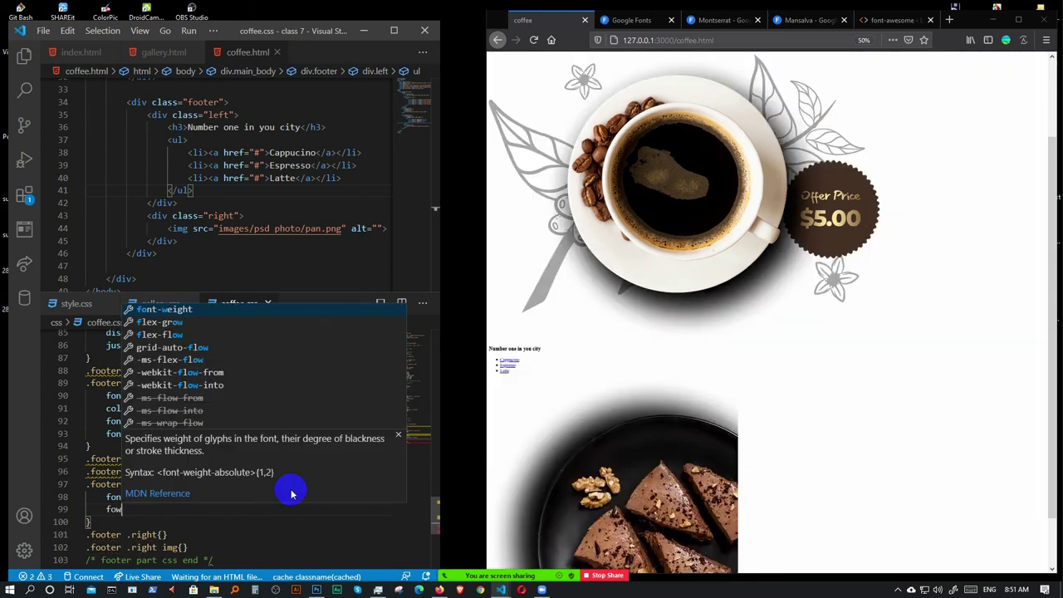
{"action": "key", "text": "Return"}
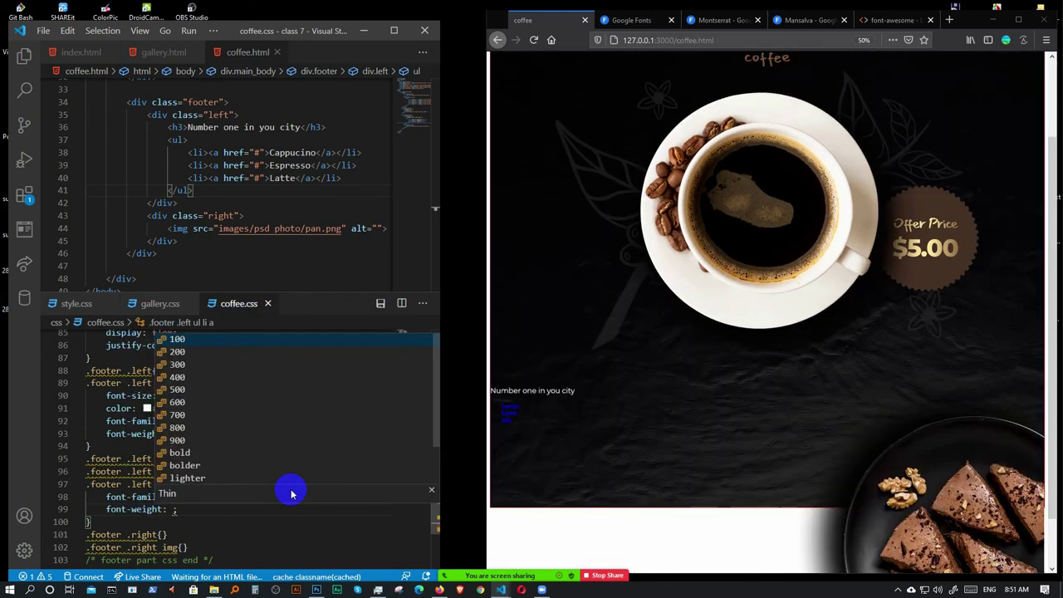
{"action": "type", "text": "400;"}
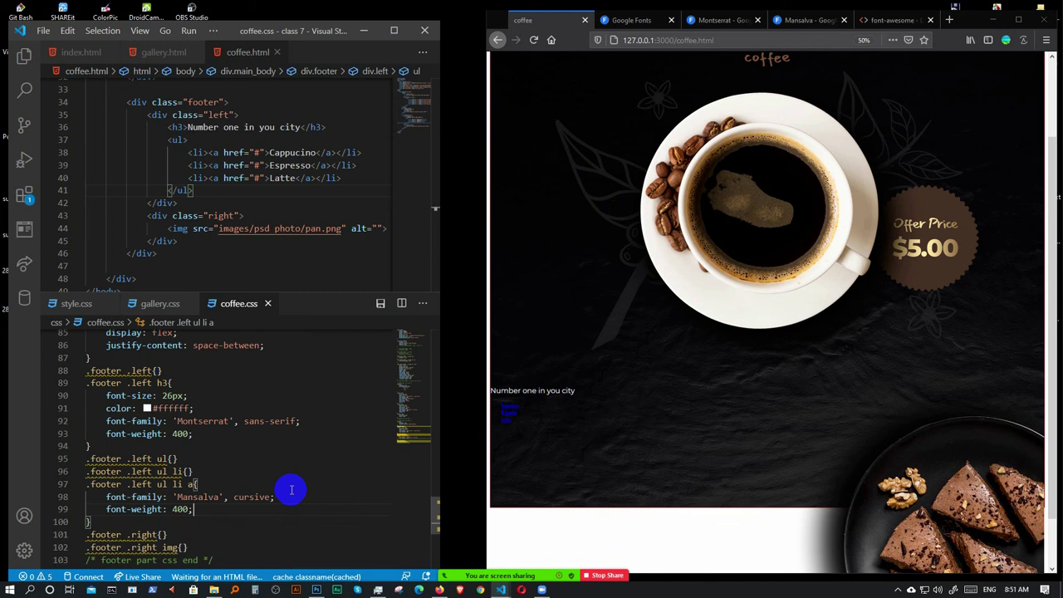
- Copy color: #7a5138 from the .banner h2 rule into the .footer .left ul li a rule
{"action": "scroll", "coordinate": [232, 480], "scroll_direction": "down", "scroll_amount": 2}
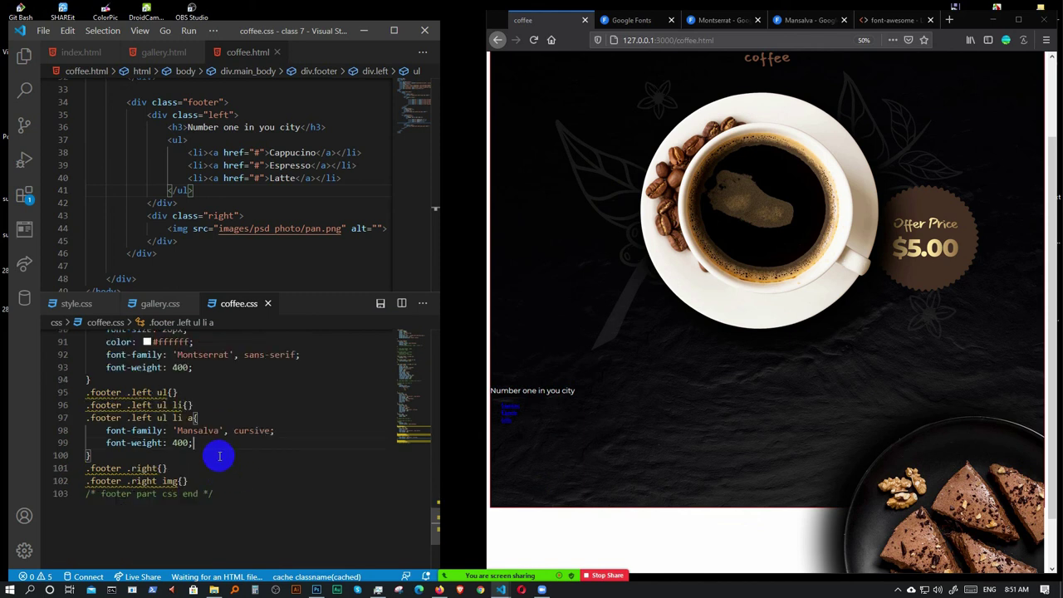
{"action": "scroll", "coordinate": [209, 458], "scroll_direction": "up", "scroll_amount": 10}
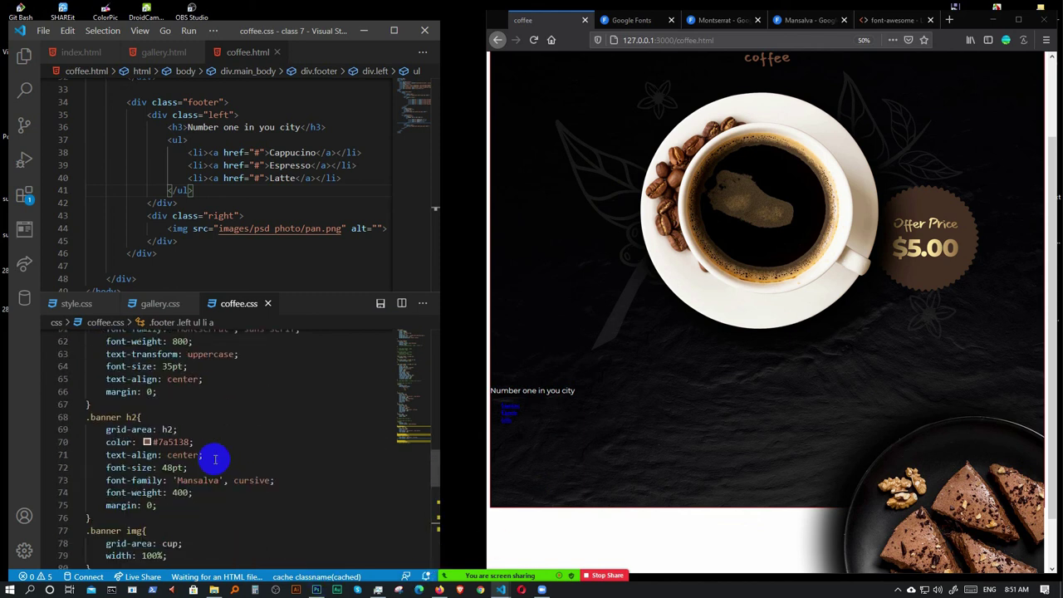
{"action": "left_click_drag", "start_coordinate": [195, 442], "coordinate": [105, 442]}
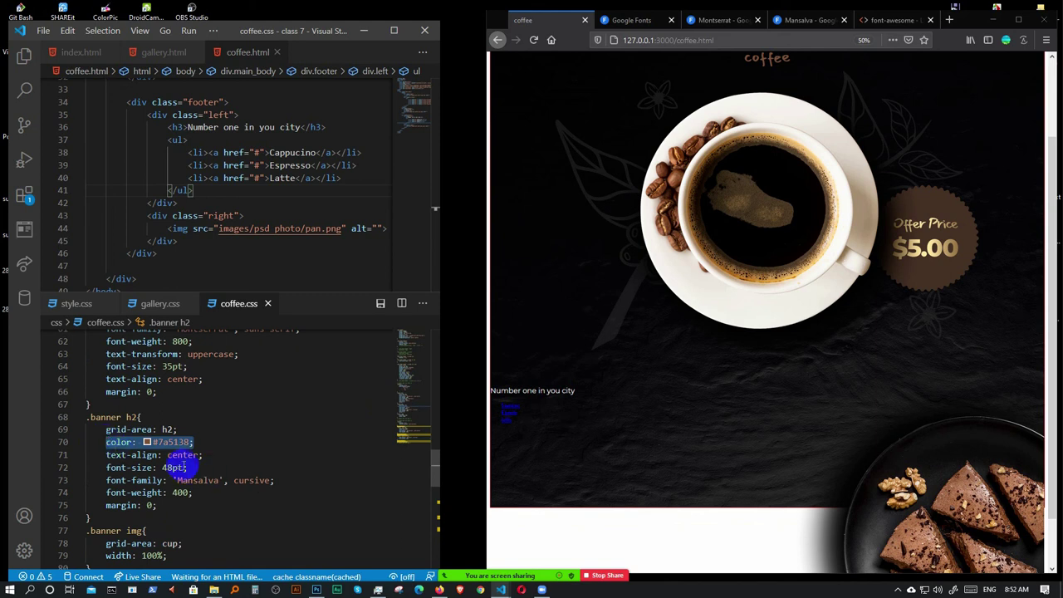
{"action": "scroll", "coordinate": [179, 467], "scroll_direction": "down", "scroll_amount": 10}
{"action": "left_click", "coordinate": [204, 409]}
{"action": "key", "text": "Return"}
{"action": "type", "text": "color: #7a5138;"}
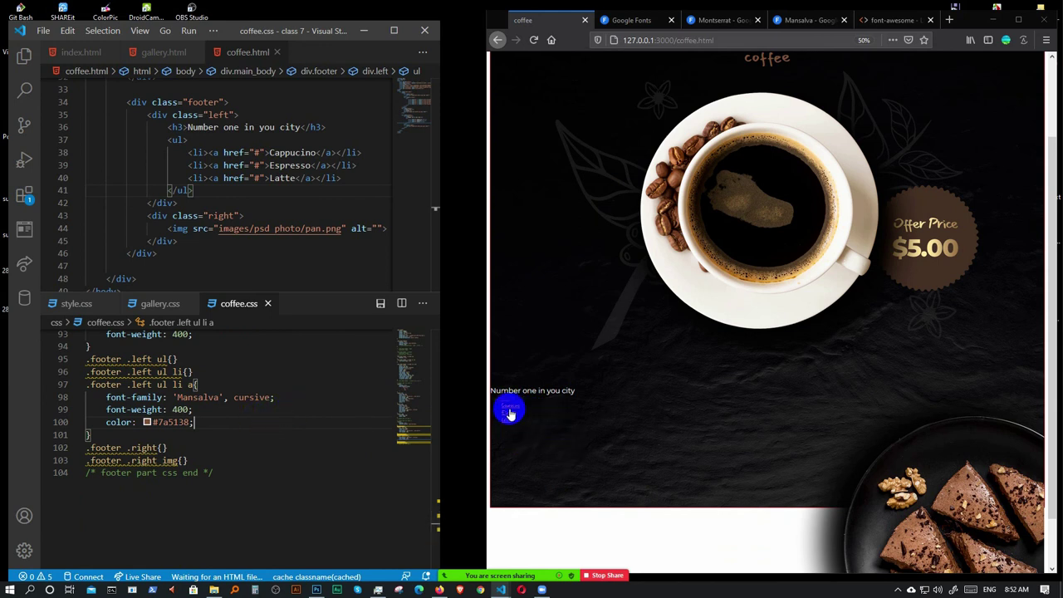
- Add text-decoration: none to the .footer .left ul li a rule
{"action": "left_click", "coordinate": [175, 424]}
{"action": "key", "text": "End"}
{"action": "key", "text": "Return"}
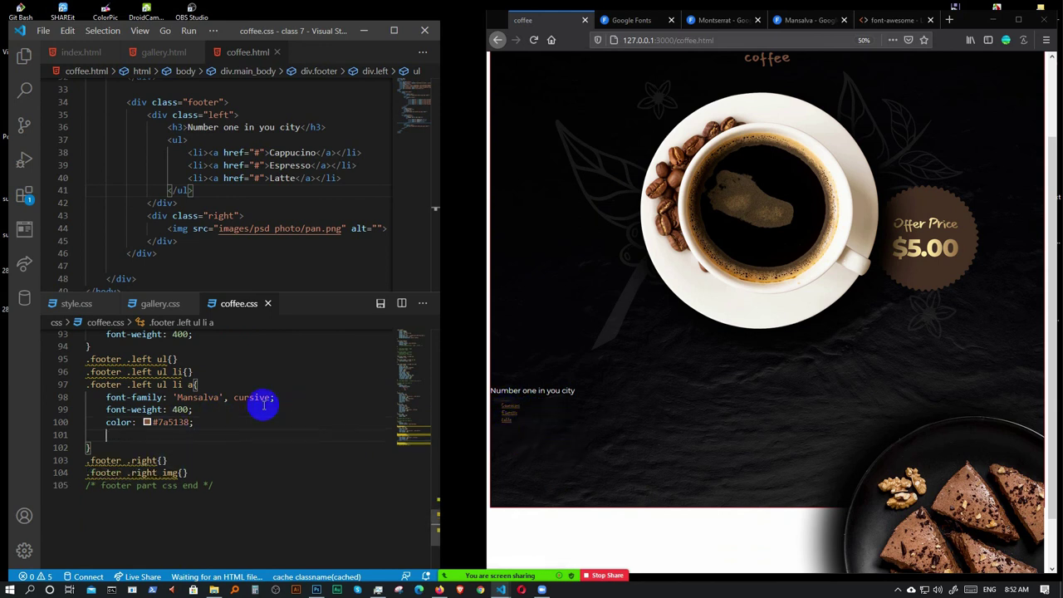
{"action": "type", "text": "te"}
{"action": "key", "text": "Down"}
{"action": "key", "text": "Down"}
{"action": "key", "text": "Return"}
{"action": "type", "text": "n"}
{"action": "key", "text": "Return"}
- Switch to Photoshop and check the font and size of the Cappuccino, Espresso, Latte text, then return to the code editor
{"action": "mouse_move", "coordinate": [449, 582]}
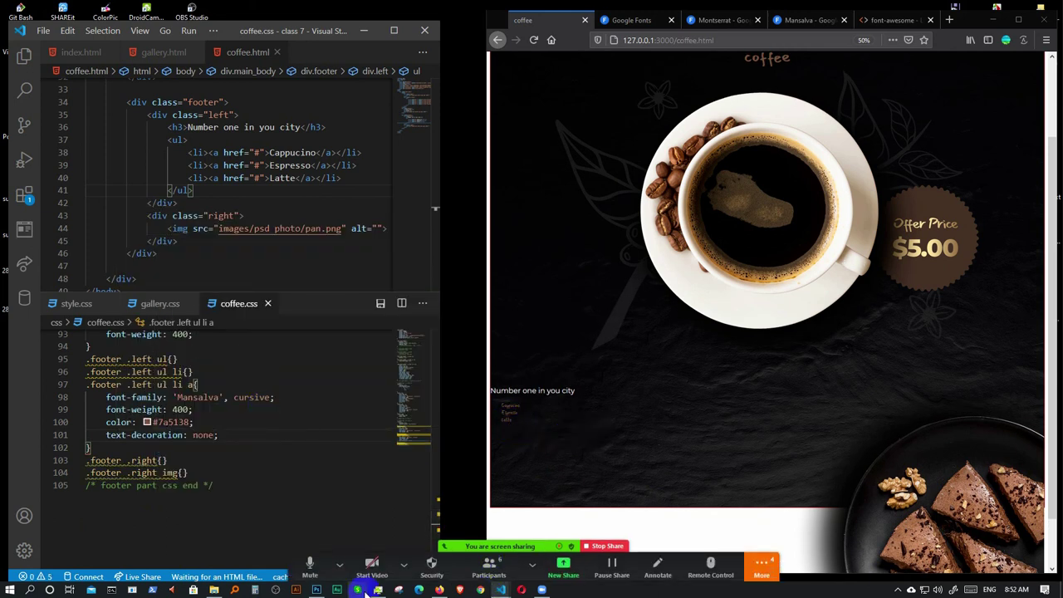
{"action": "left_click", "coordinate": [317, 590]}
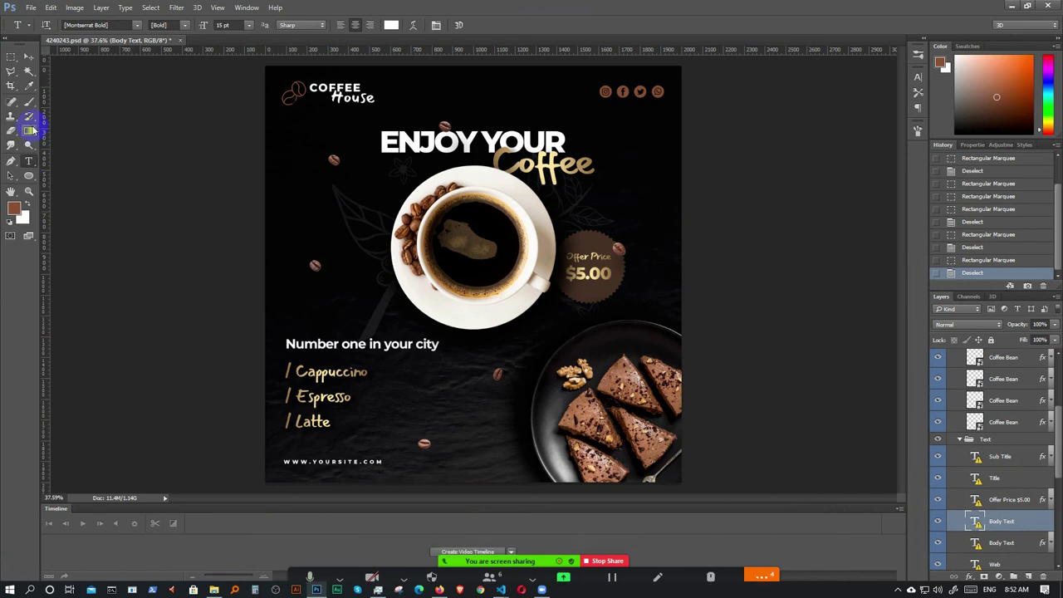
{"action": "left_click", "coordinate": [28, 58]}
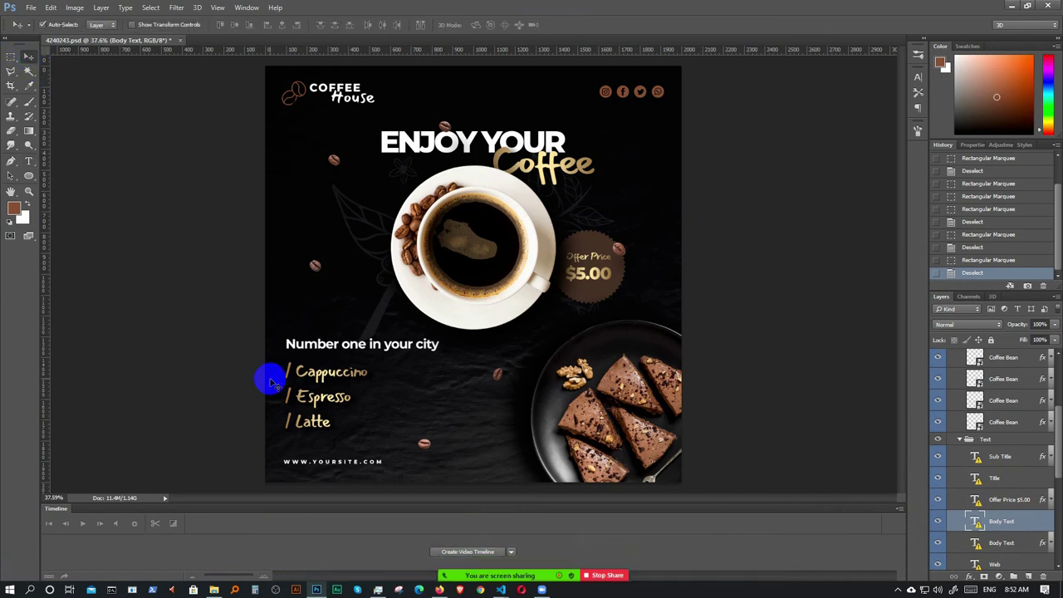
{"action": "left_click", "coordinate": [318, 375]}
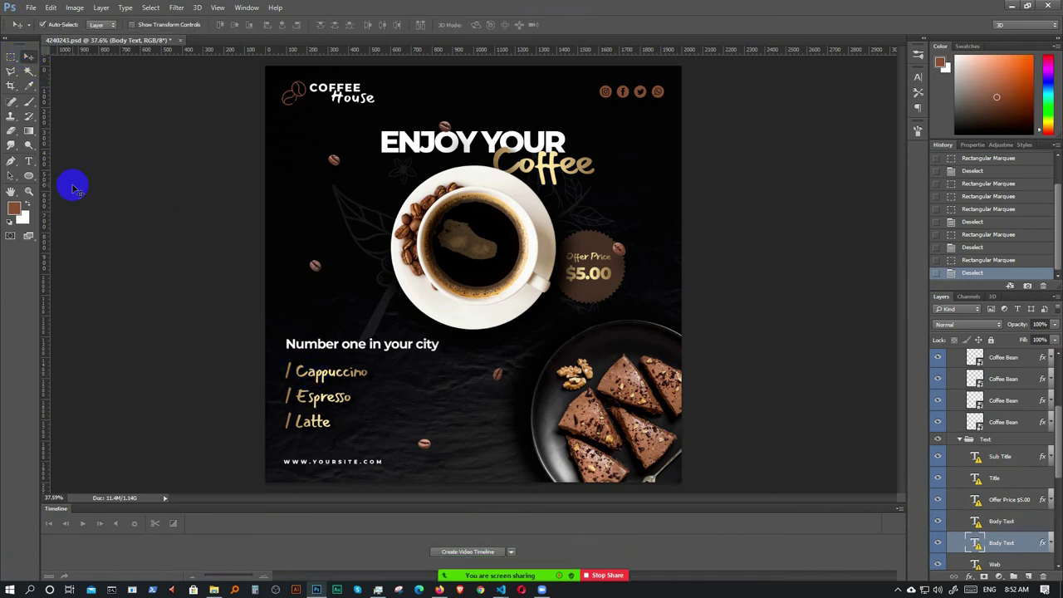
{"action": "left_click", "coordinate": [34, 166]}
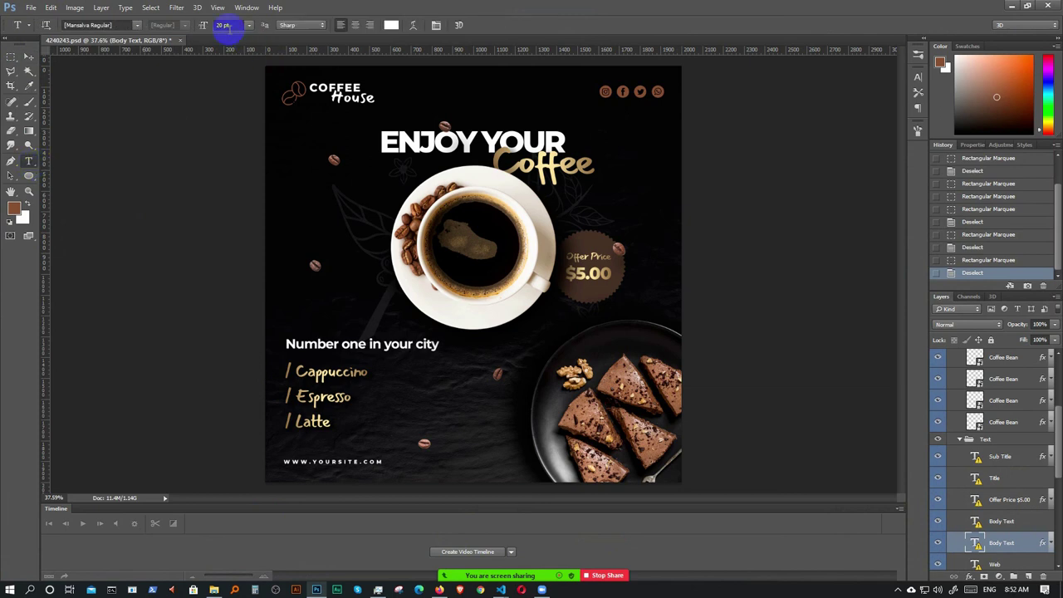
{"action": "left_click", "coordinate": [1011, 7]}
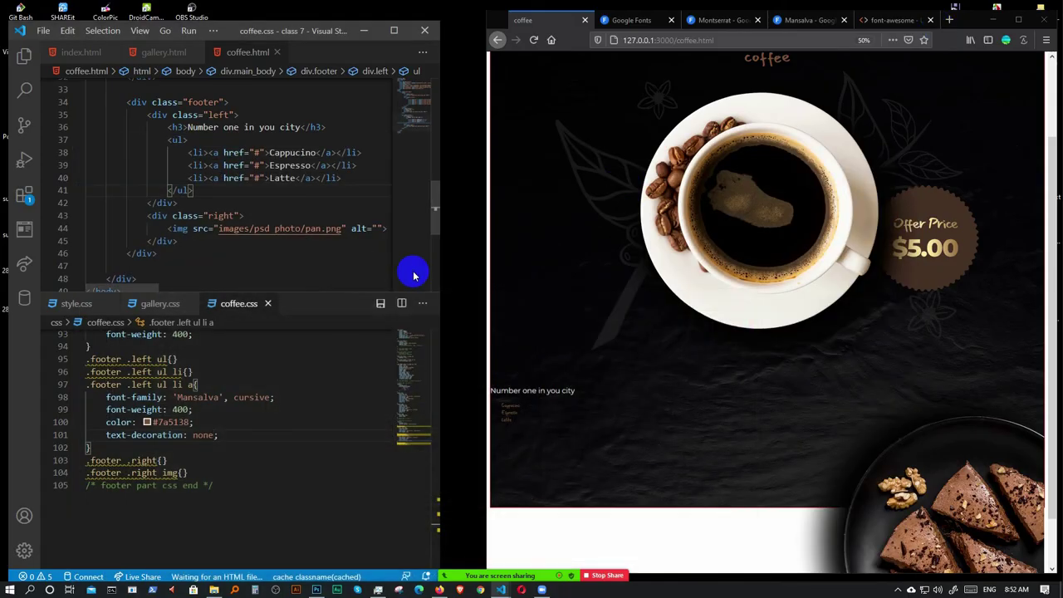
- Add font-size: 20px to the .footer .left ul li a rule
{"action": "key", "text": "Return"}
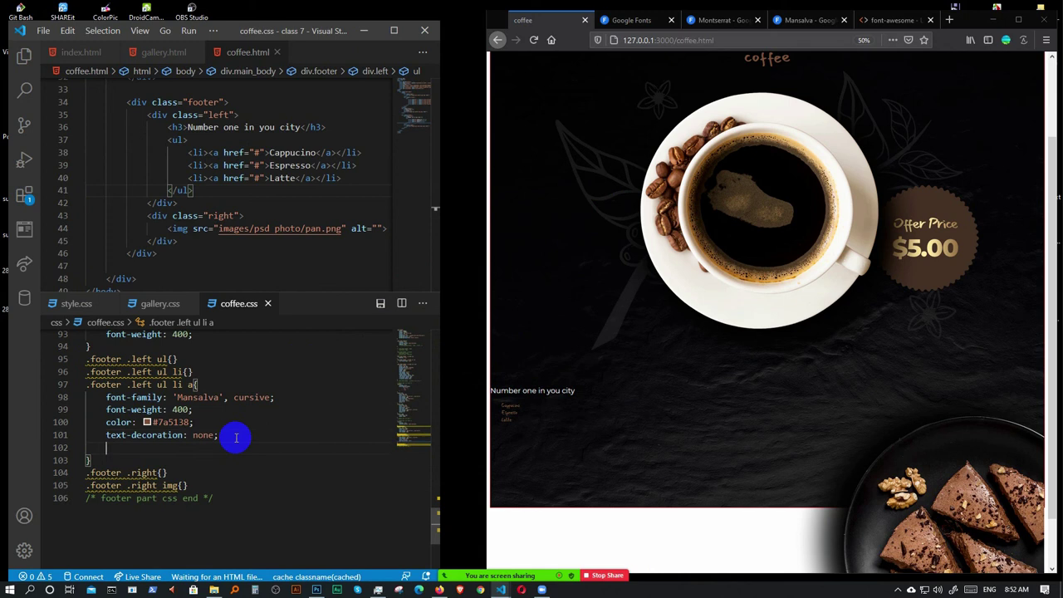
{"action": "type", "text": "fos"}
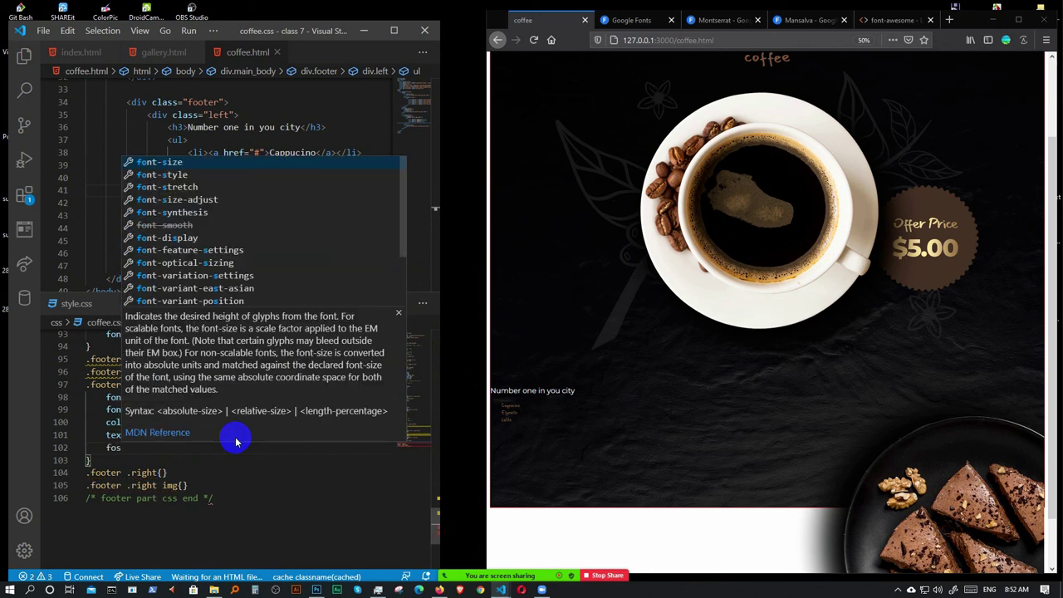
{"action": "key", "text": "Return"}
{"action": "type", "text": "20px;"}
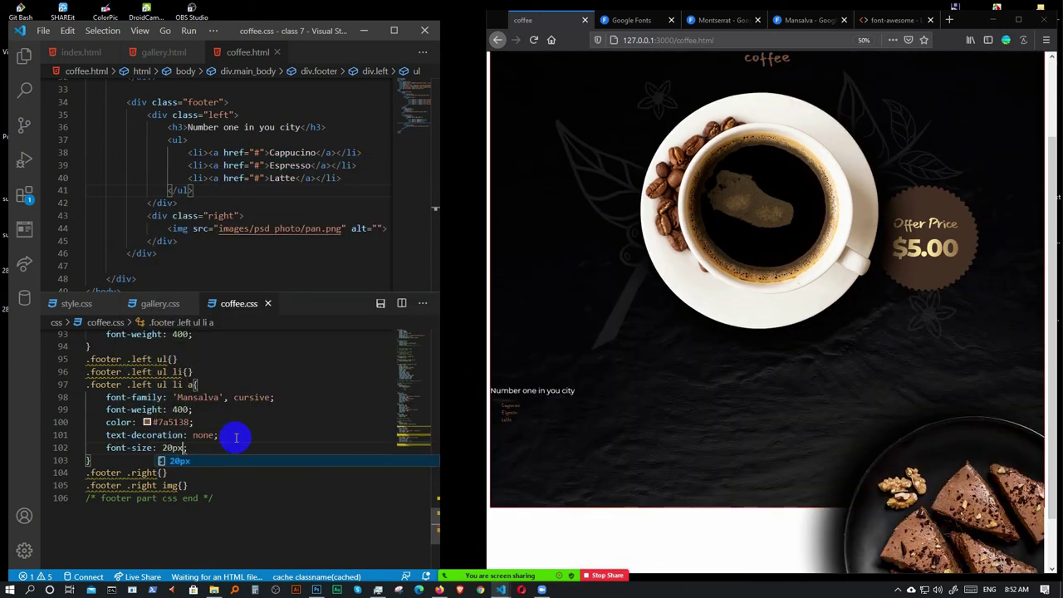
{"action": "key", "text": "End"}
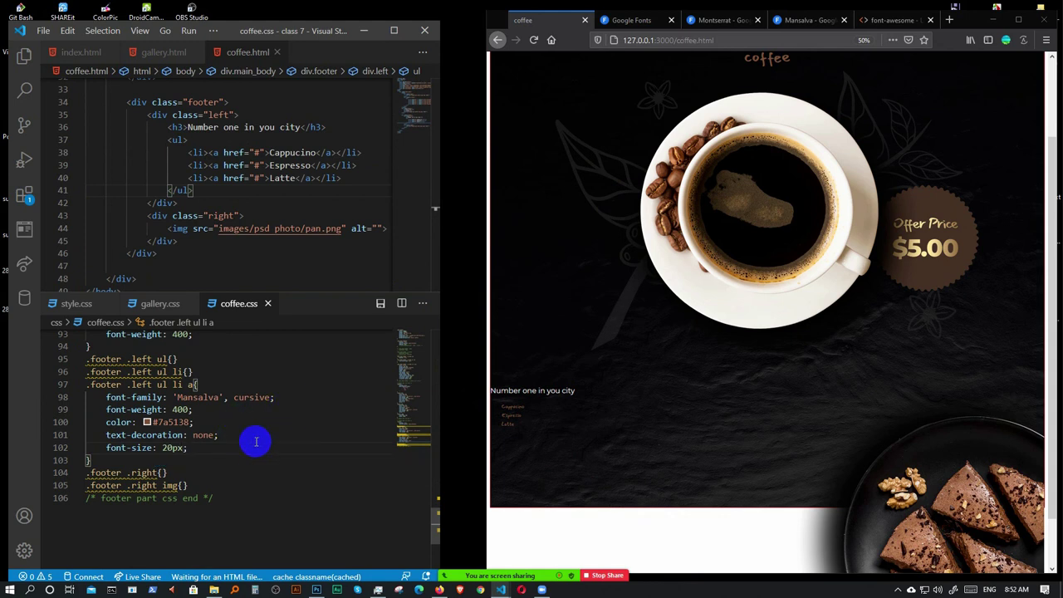
{"action": "left_click", "coordinate": [213, 453]}
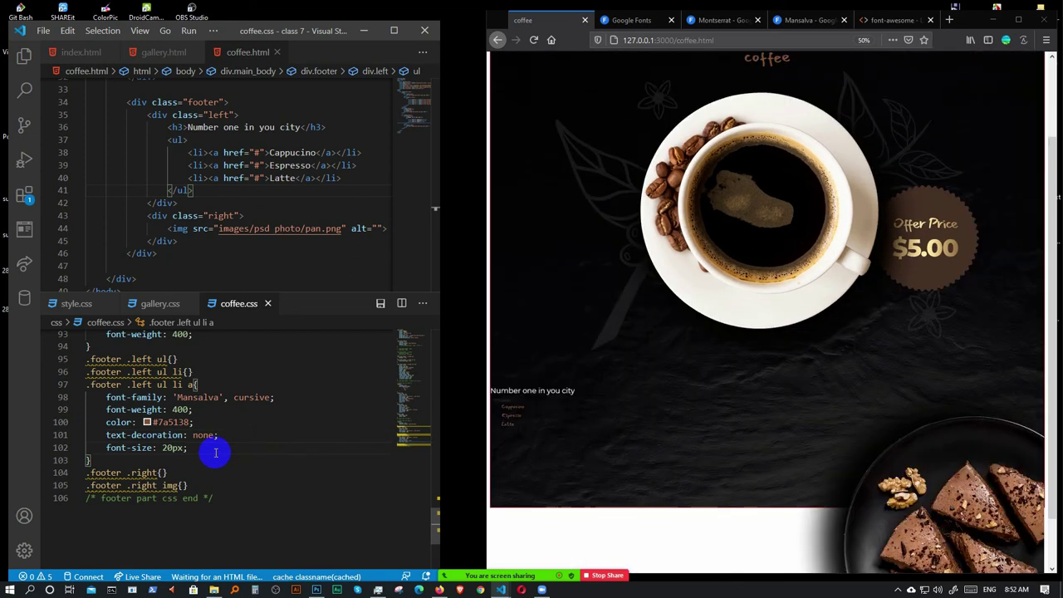
{"action": "scroll", "coordinate": [264, 428], "scroll_direction": "down", "scroll_amount": 2}
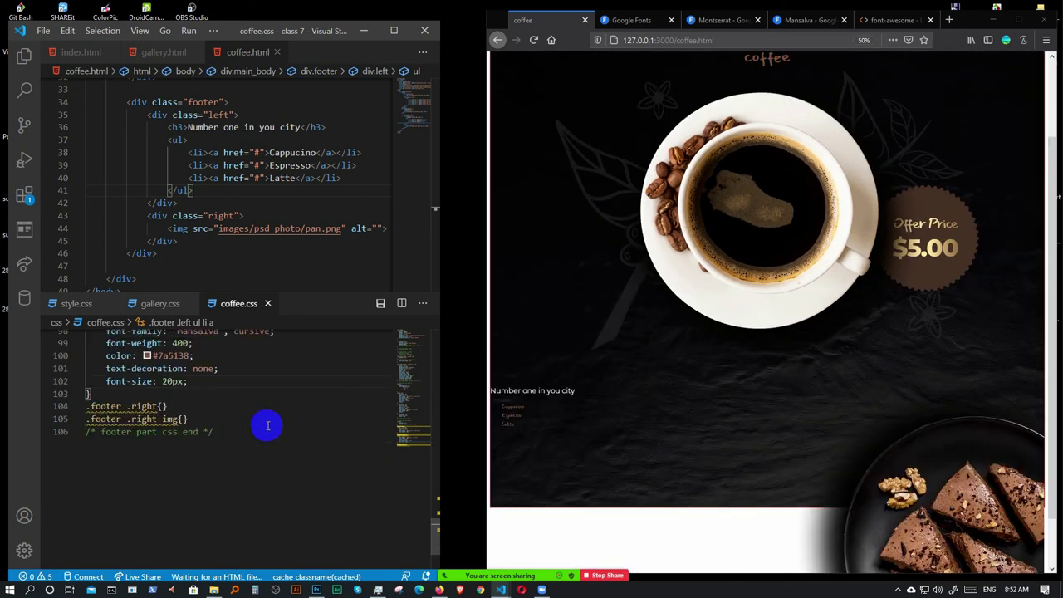
{"action": "scroll", "coordinate": [257, 425], "scroll_direction": "up", "scroll_amount": 1}
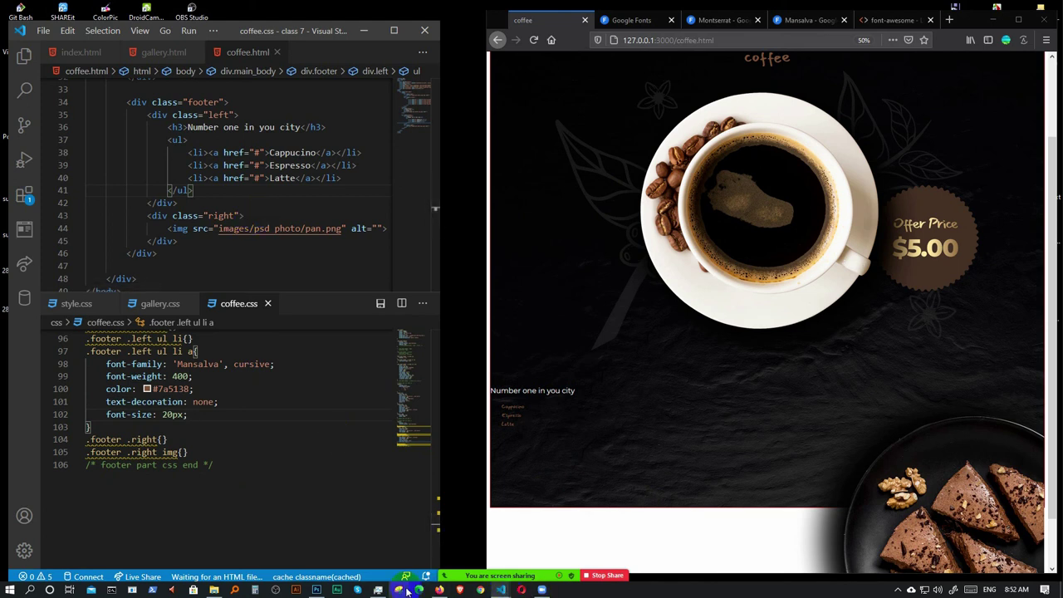
- Prefix the Cappucino, Espresso and Latte link texts in coffee.html with a slash and a space
{"action": "left_click", "coordinate": [316, 590]}
{"action": "left_click", "coordinate": [317, 590]}
{"action": "double_click", "coordinate": [292, 153]}
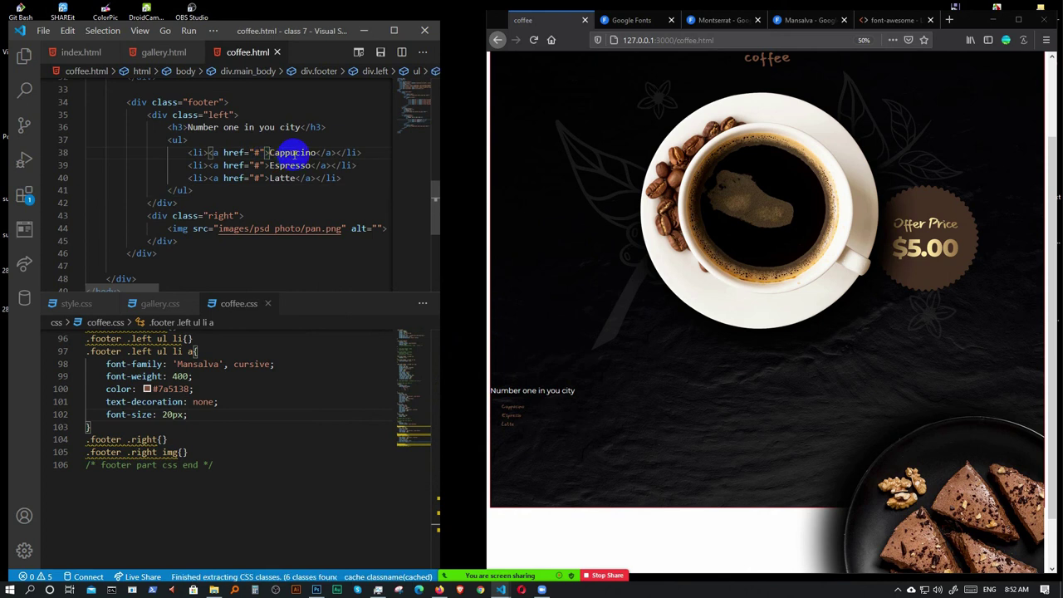
{"action": "left_click", "coordinate": [293, 153]}
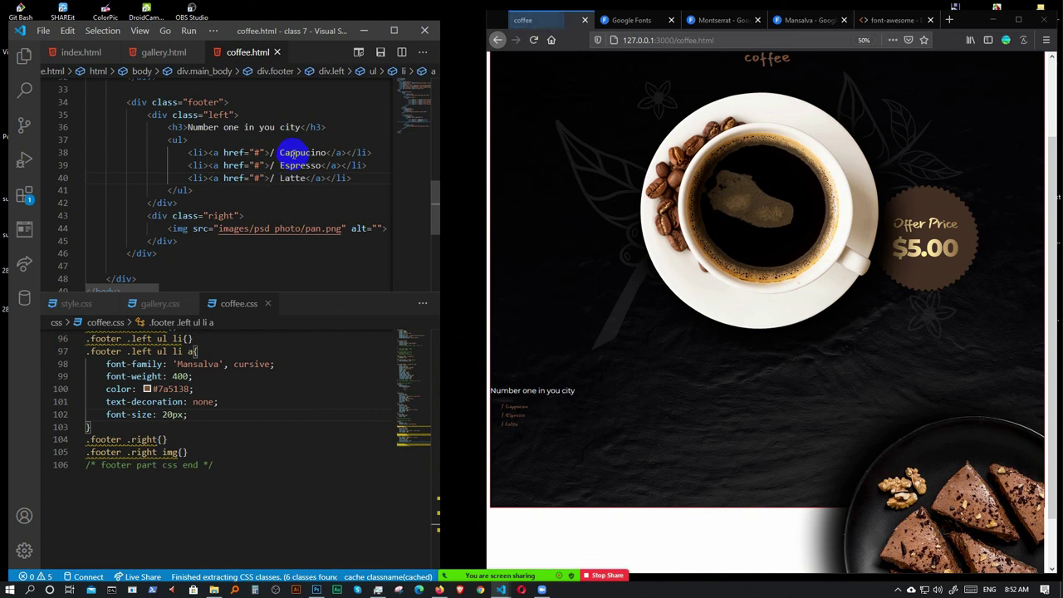
{"action": "mouse_move", "coordinate": [555, 573]}
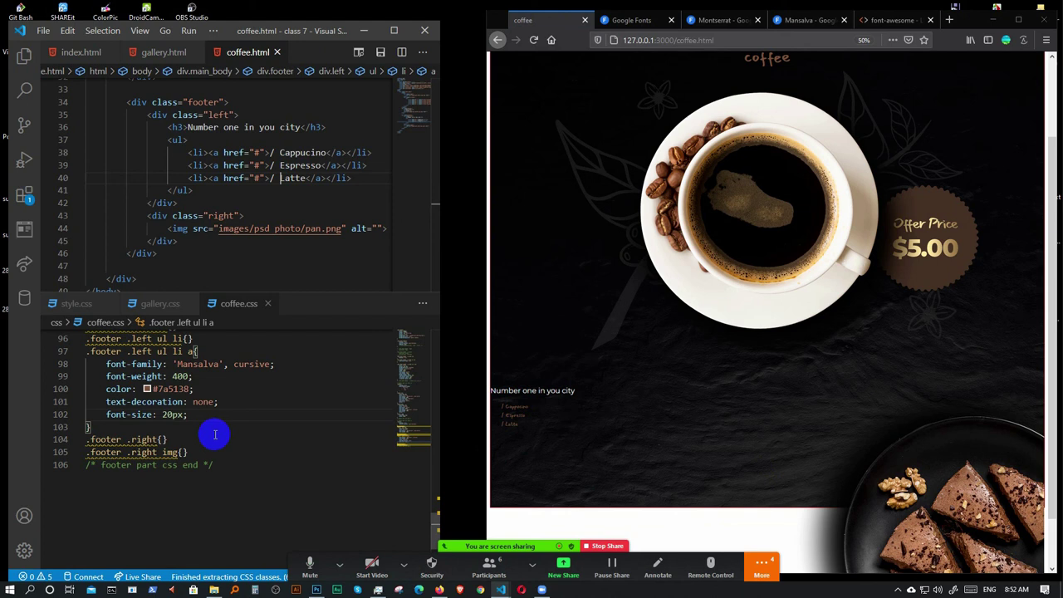
- Add width: 100% to the .footer .right img rule in coffee.css
{"action": "scroll", "coordinate": [196, 433], "scroll_direction": "down", "scroll_amount": 1}
{"action": "left_click", "coordinate": [181, 420]}
{"action": "key", "text": "Return"}
{"action": "type", "text": "wi"}
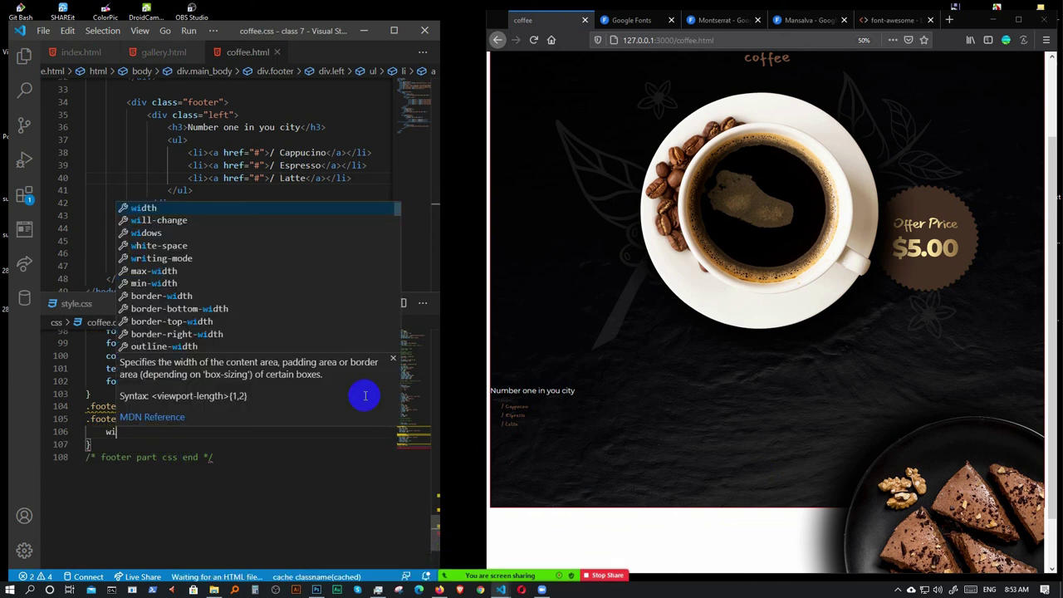
{"action": "key", "text": "Return"}
{"action": "type", "text": "100%;"}
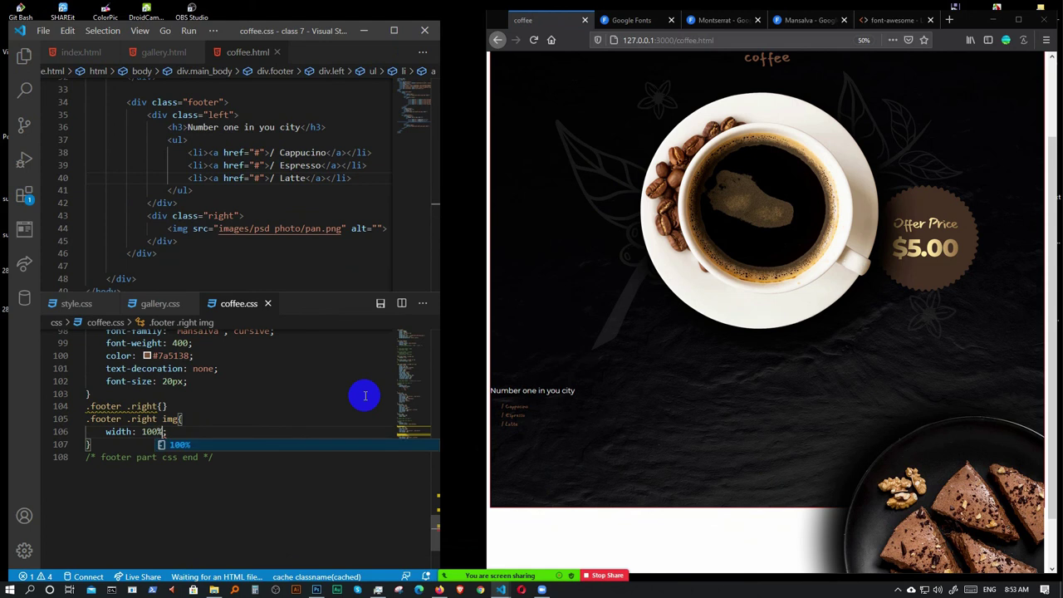
{"action": "left_click", "coordinate": [250, 396]}
- Review the plate image in the page preview and add height: 200px to the .footer .right img rule
{"action": "scroll", "coordinate": [790, 374], "scroll_direction": "up", "scroll_amount": 3}
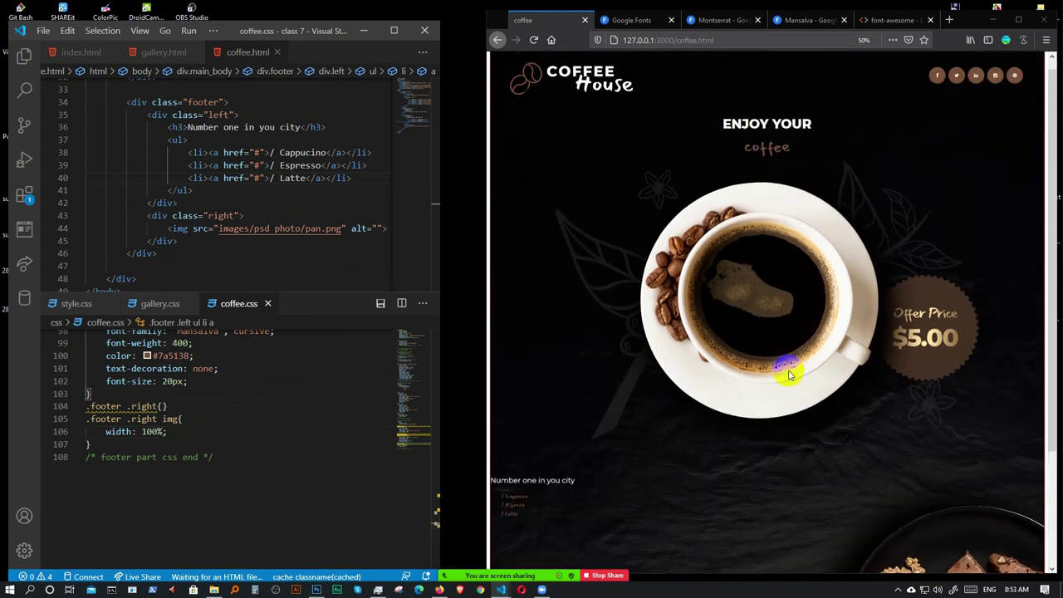
{"action": "scroll", "coordinate": [850, 462], "scroll_direction": "down", "scroll_amount": 4}
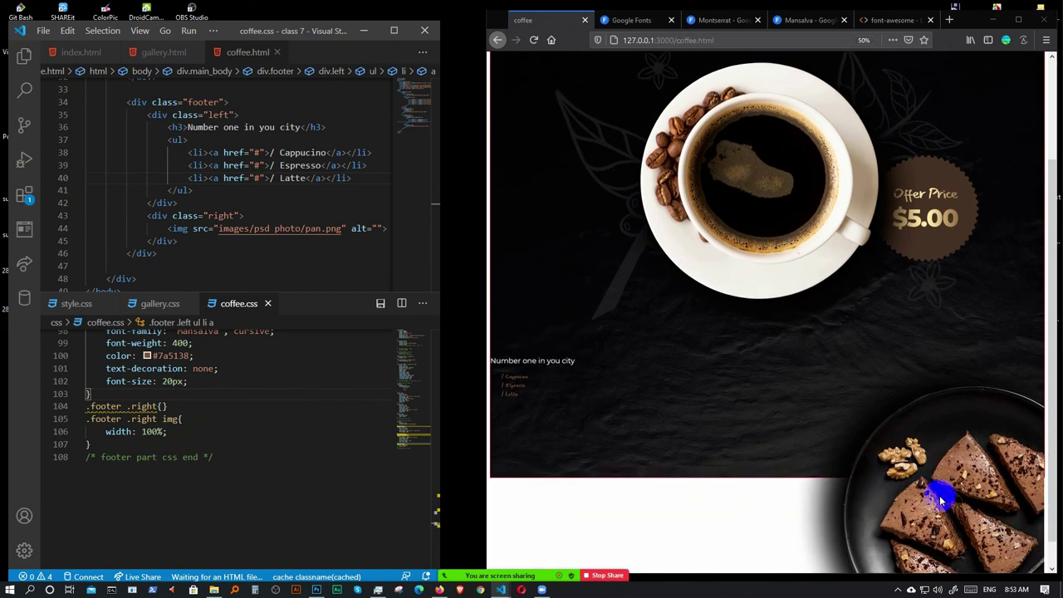
{"action": "scroll", "coordinate": [836, 392], "scroll_direction": "up", "scroll_amount": 4}
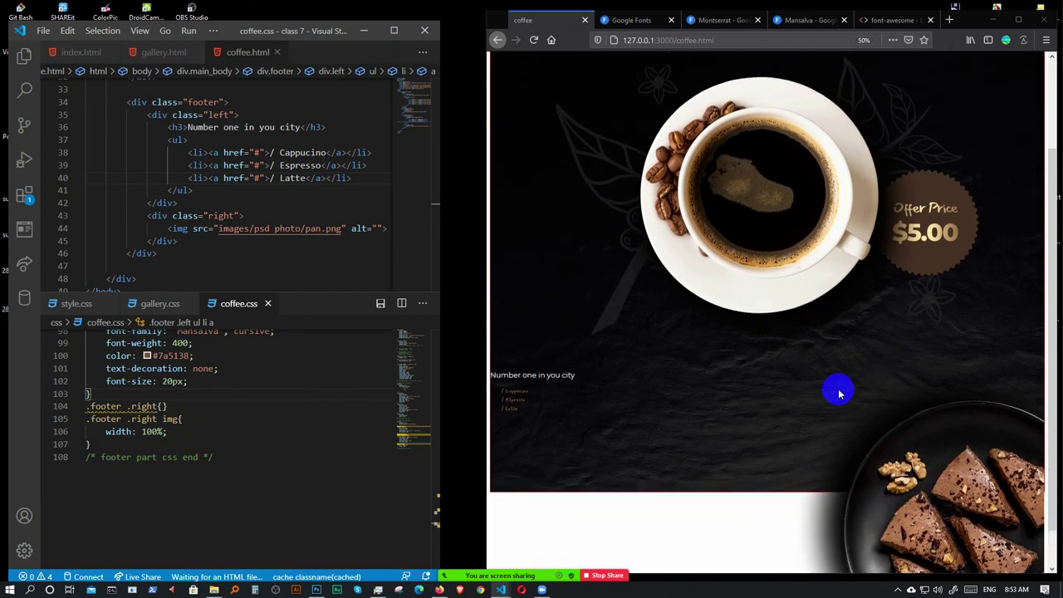
{"action": "left_click", "coordinate": [187, 432]}
{"action": "key", "text": "Return"}
{"action": "type", "text": "hie"}
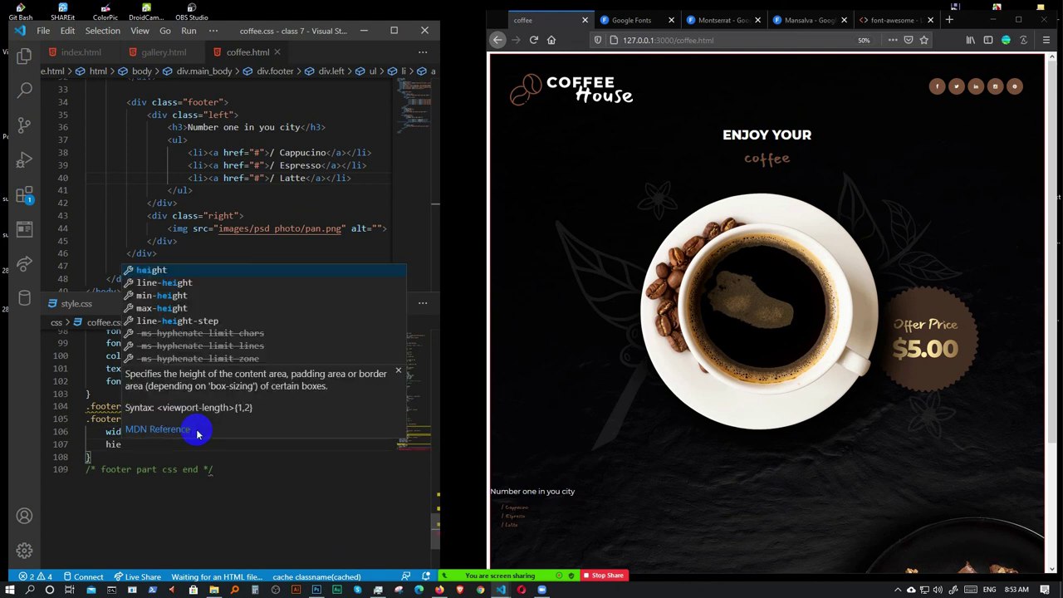
{"action": "key", "text": "Return"}
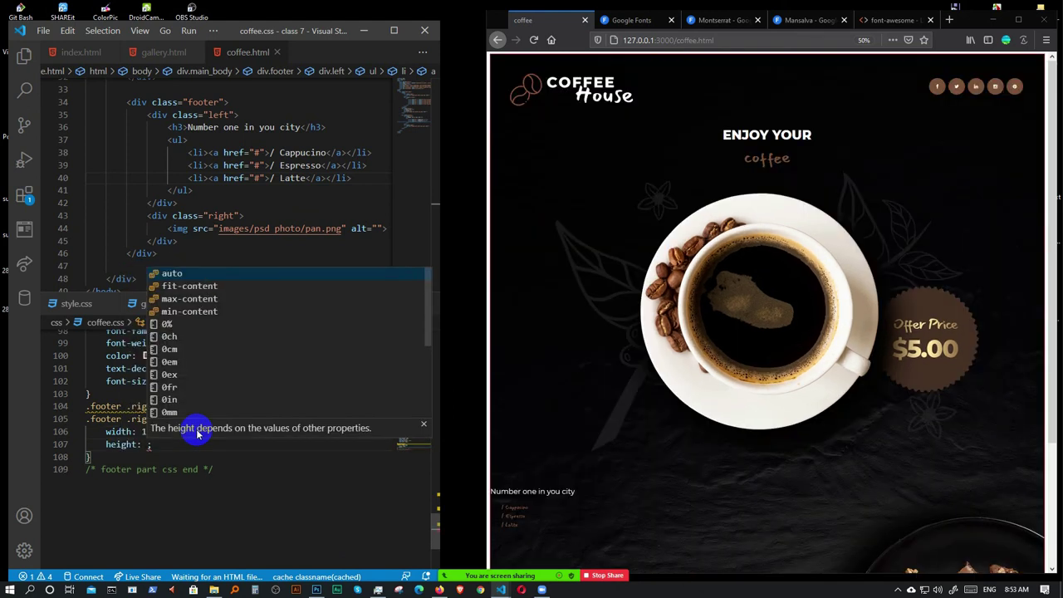
{"action": "type", "text": "200px;"}
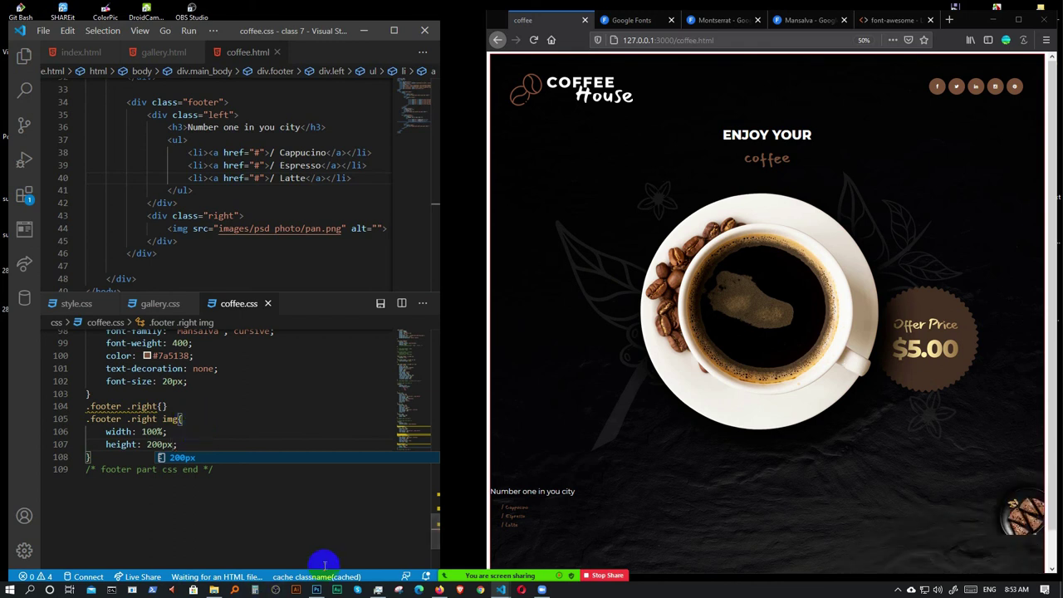
- Switch to Photoshop, pick the coffee cup on the poster and select the Image layer group
{"action": "left_click", "coordinate": [316, 591]}
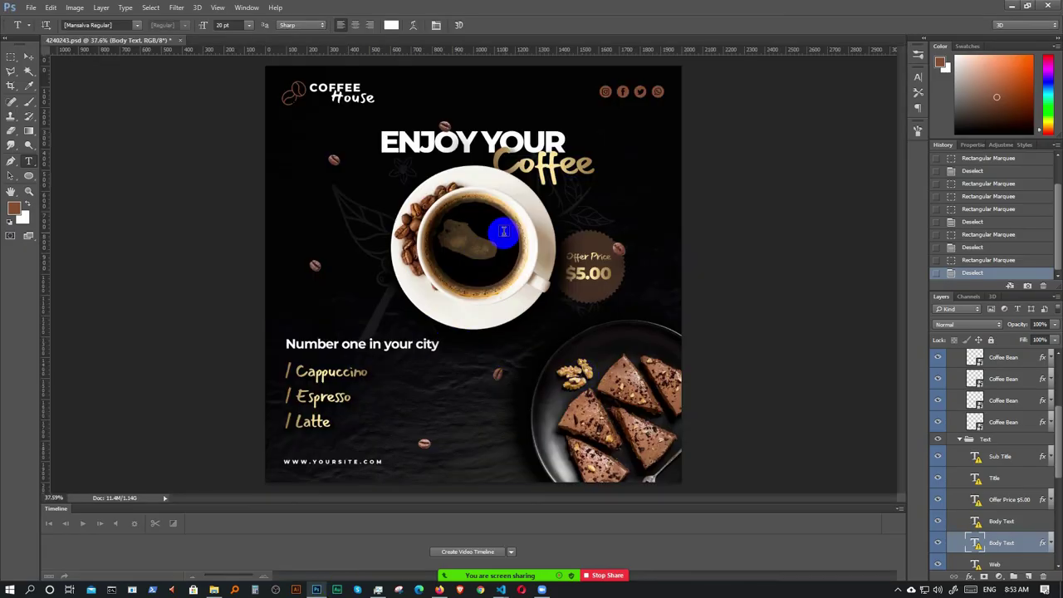
{"action": "left_click", "coordinate": [27, 56]}
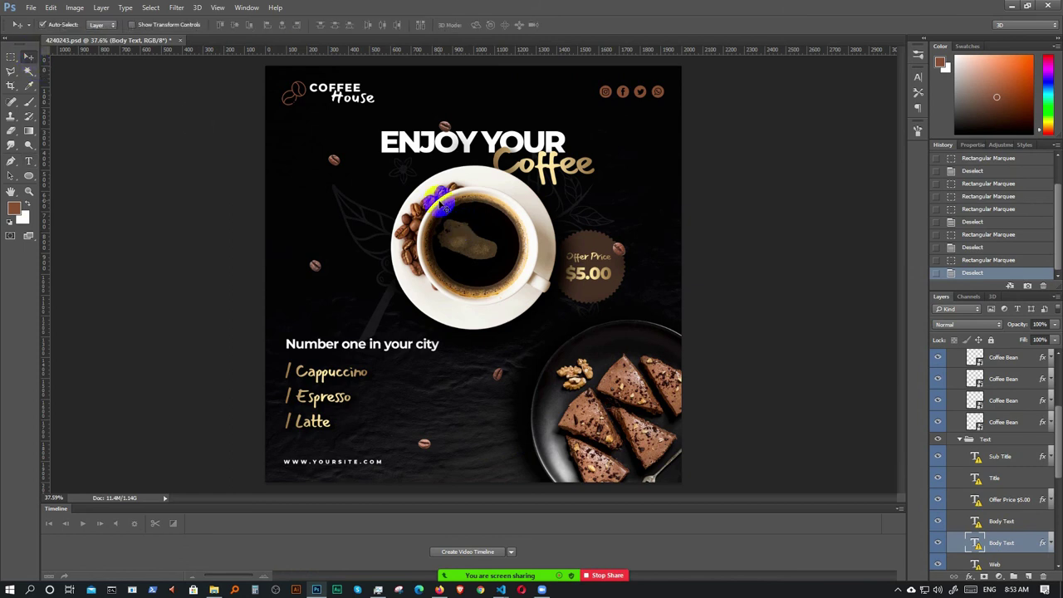
{"action": "left_click", "coordinate": [478, 183]}
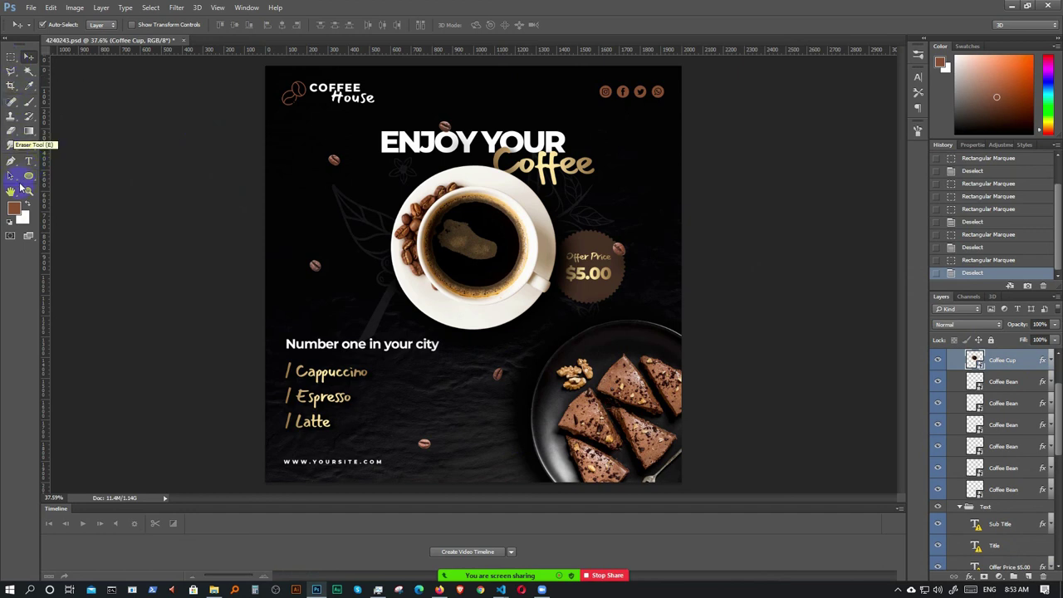
{"action": "left_click", "coordinate": [30, 133]}
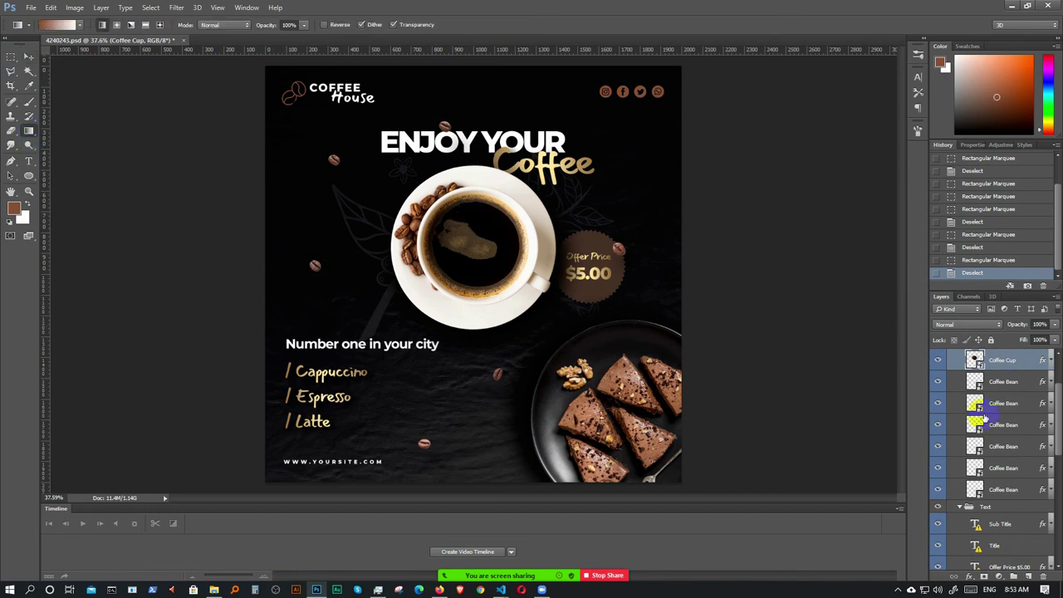
{"action": "scroll", "coordinate": [1009, 418], "scroll_direction": "up", "scroll_amount": 2}
{"action": "scroll", "coordinate": [1010, 418], "scroll_direction": "up", "scroll_amount": 2}
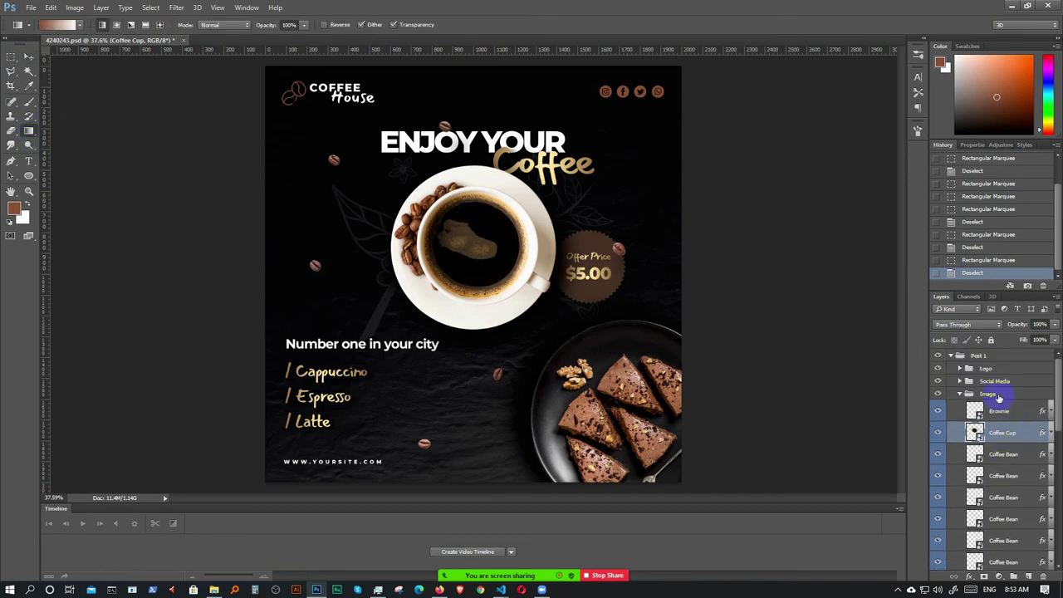
{"action": "left_click", "coordinate": [993, 396]}
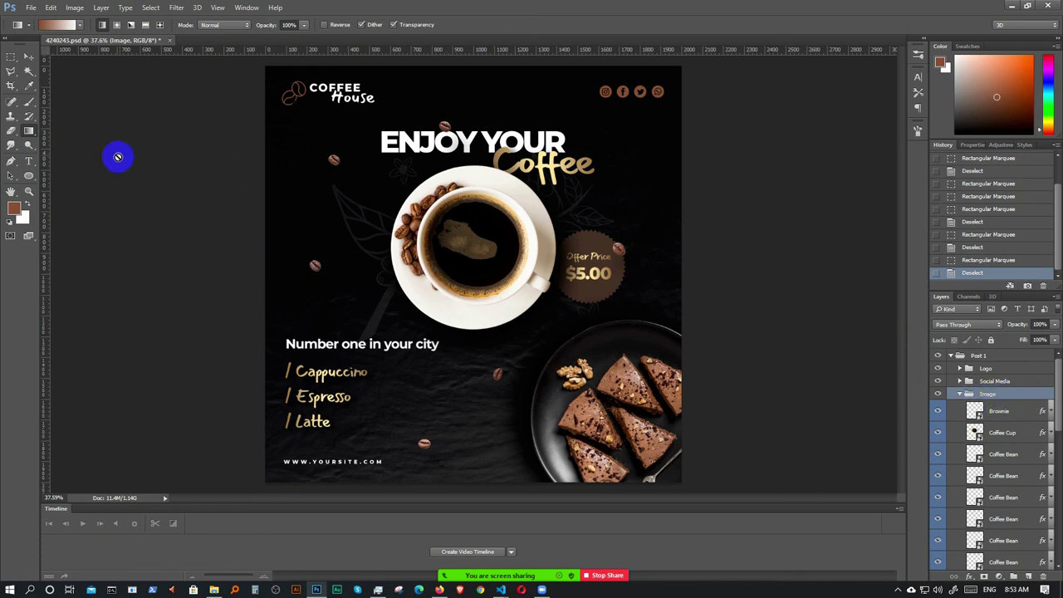
- Measure the height of the coffee cup's saucer with the Rectangular Marquee tool, then return to the code editor
{"action": "left_click", "coordinate": [29, 58]}
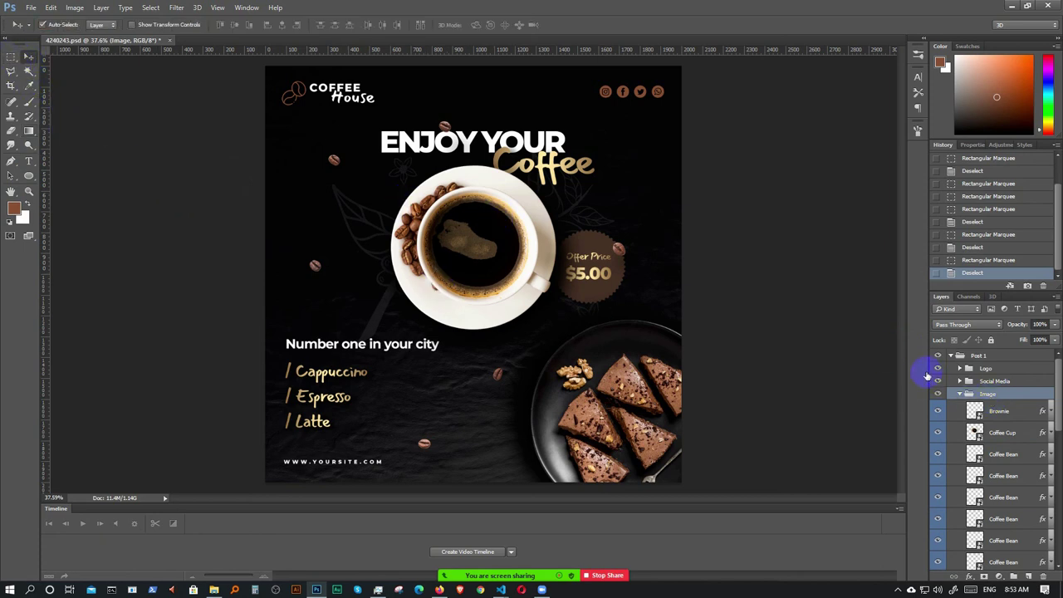
{"action": "left_click", "coordinate": [12, 58]}
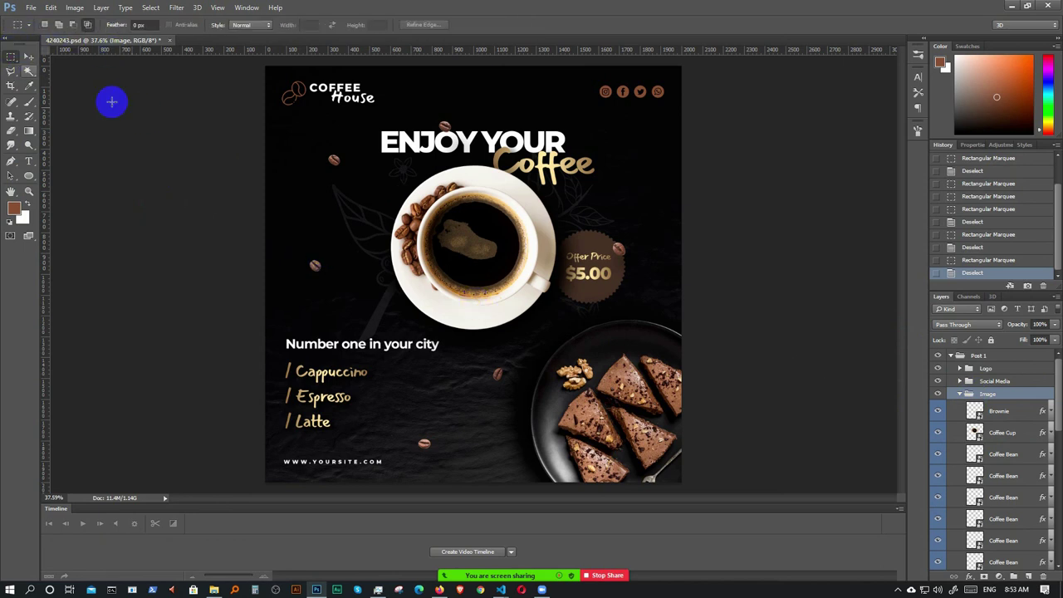
{"action": "scroll", "coordinate": [475, 171], "scroll_direction": "up", "scroll_amount": 3}
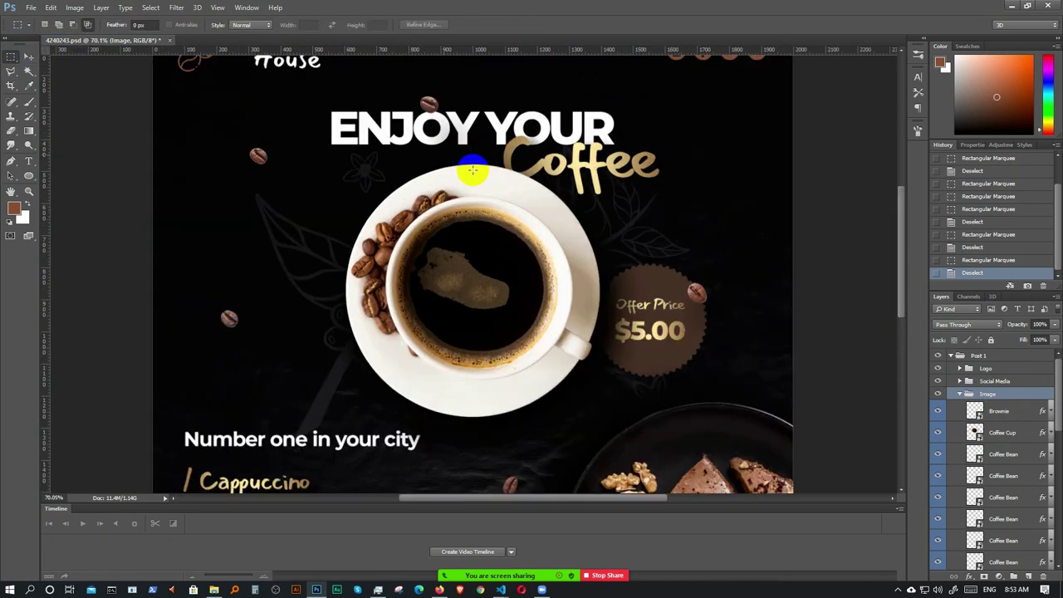
{"action": "scroll", "coordinate": [471, 171], "scroll_direction": "up", "scroll_amount": 2}
{"action": "scroll", "coordinate": [467, 164], "scroll_direction": "down", "scroll_amount": 1}
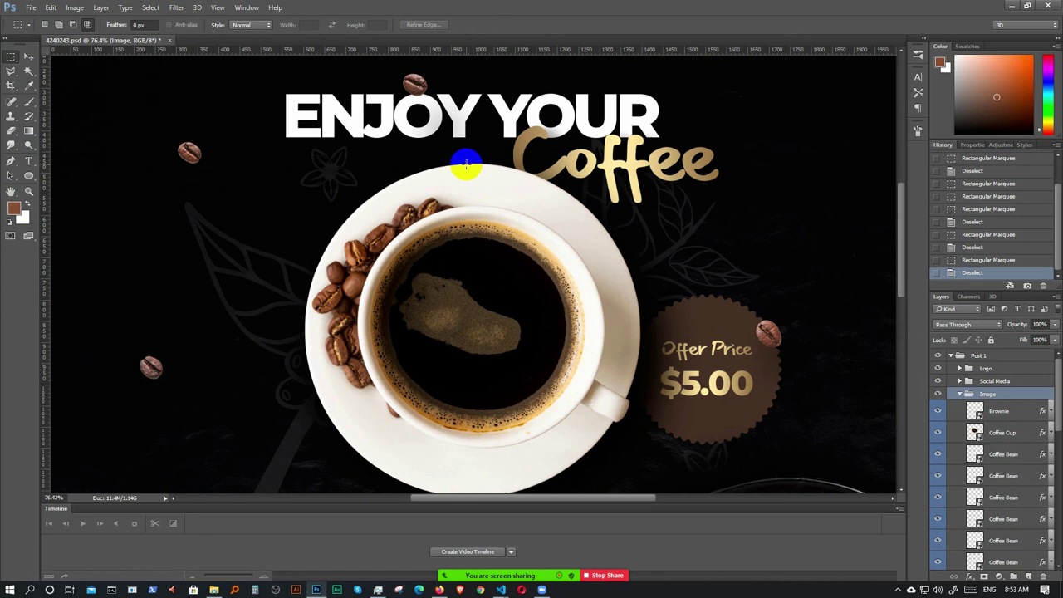
{"action": "scroll", "coordinate": [466, 165], "scroll_direction": "down", "scroll_amount": 1}
{"action": "left_click_drag", "start_coordinate": [466, 165], "coordinate": [519, 467]}
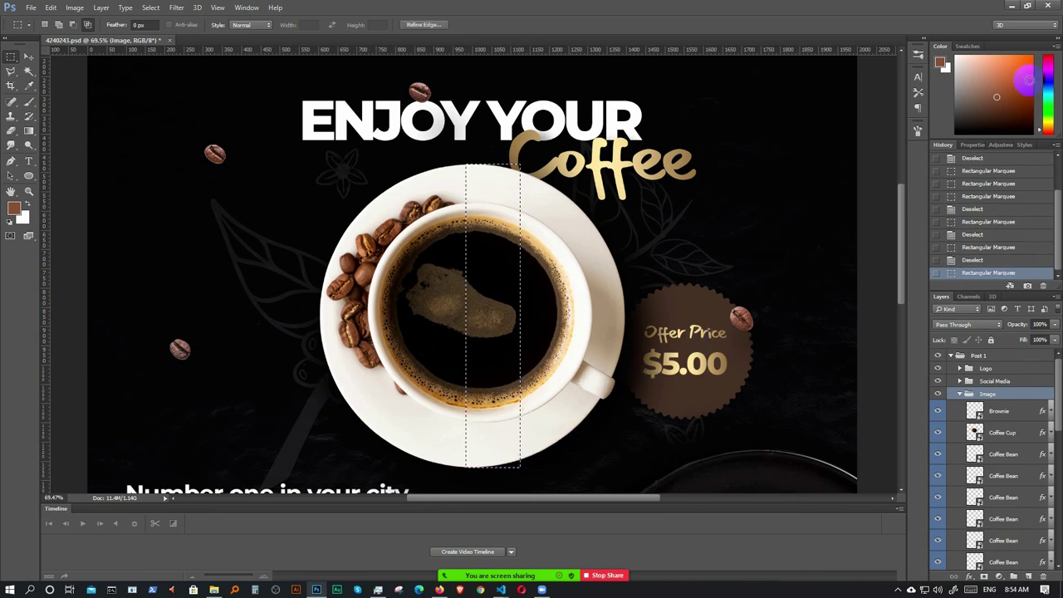
{"action": "left_click", "coordinate": [1012, 7]}
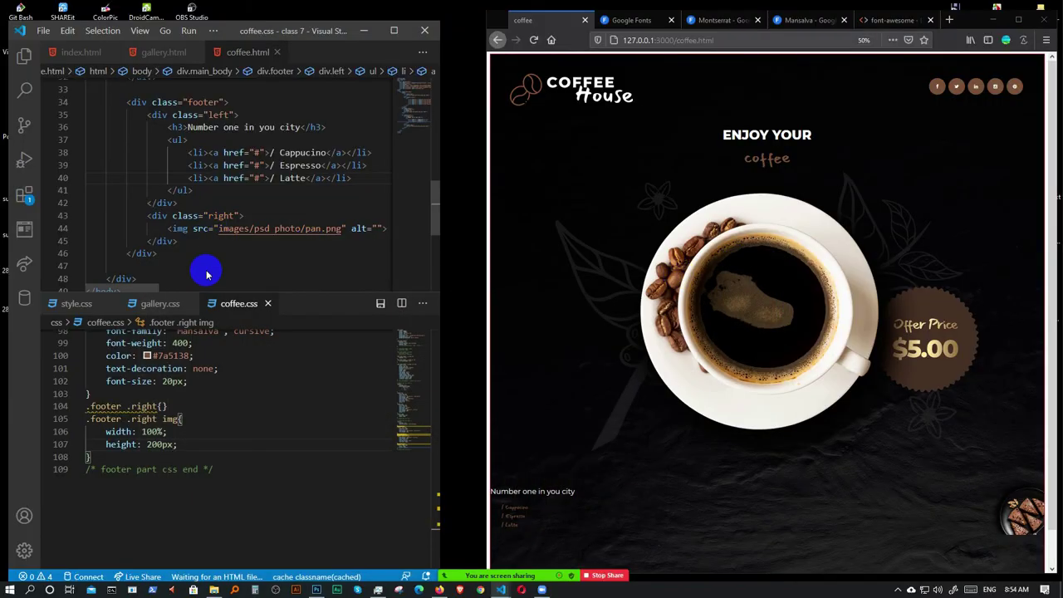
- Add height: 788px to the .banner img rule in coffee.css
{"action": "scroll", "coordinate": [219, 427], "scroll_direction": "up", "scroll_amount": 5}
{"action": "scroll", "coordinate": [225, 418], "scroll_direction": "up", "scroll_amount": 5}
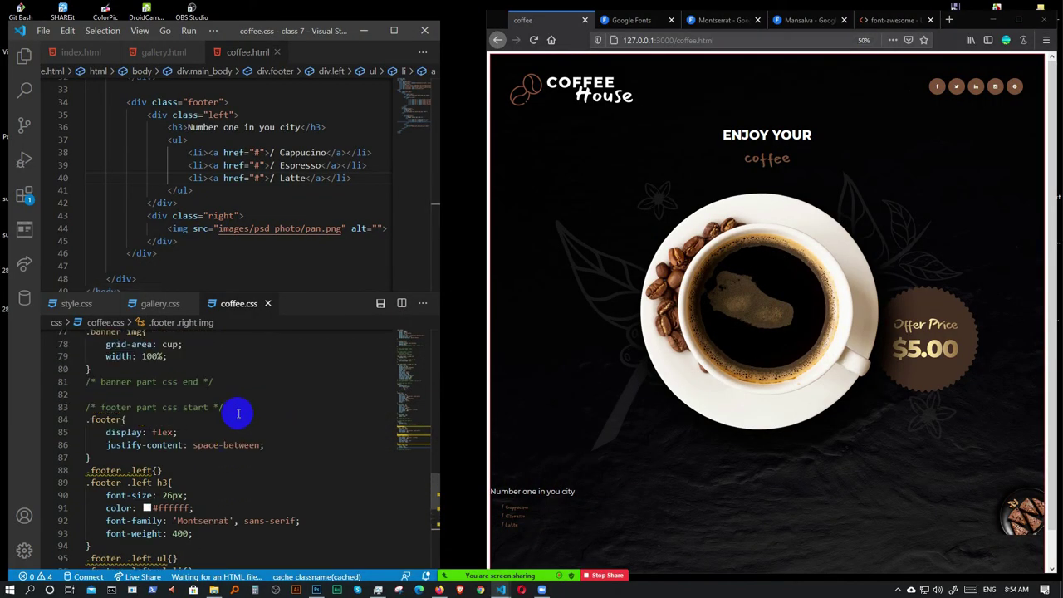
{"action": "left_click", "coordinate": [194, 455]}
{"action": "key", "text": "Return"}
{"action": "type", "text": "hei"}
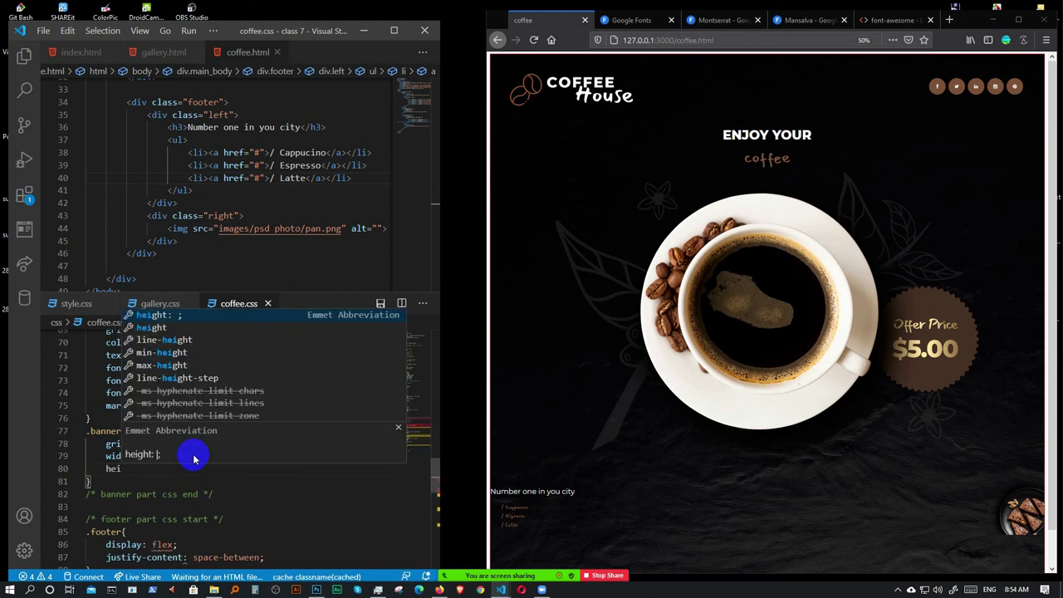
{"action": "key", "text": "Return"}
{"action": "type", "text": "788px;"}
{"action": "key", "text": "Escape"}
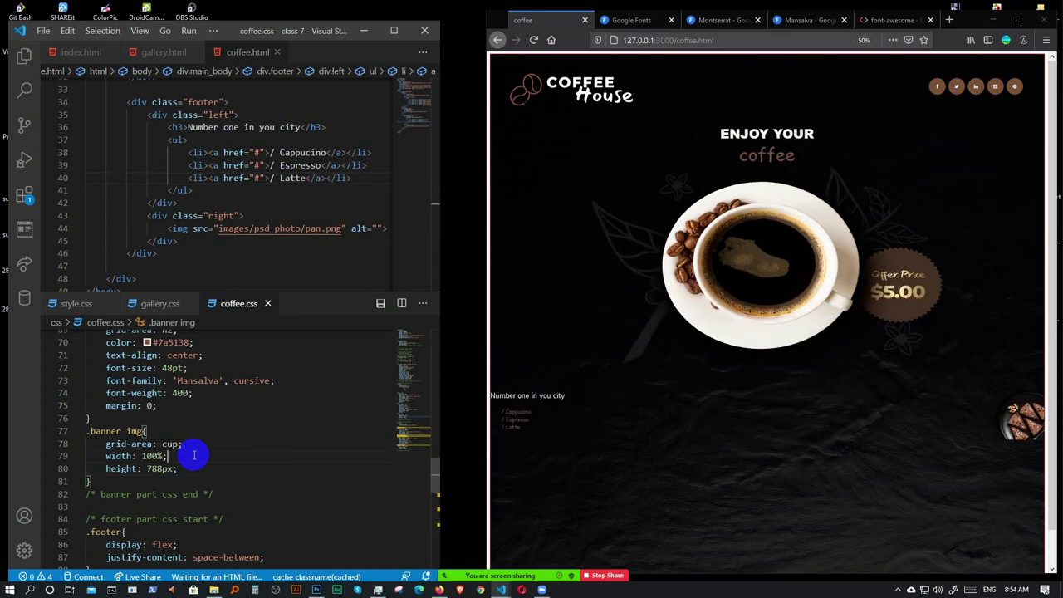
- Remove the width: 100% declaration from the .banner img rule and check the page preview
{"action": "left_click_drag", "start_coordinate": [197, 455], "coordinate": [209, 446]}
{"action": "key", "text": "BackSpace"}
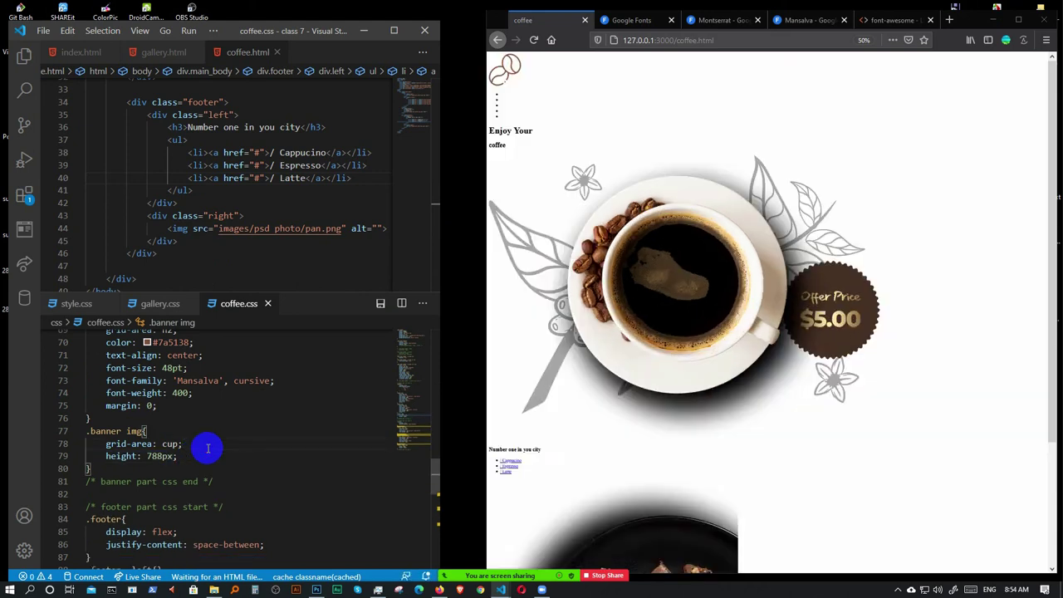
{"action": "scroll", "coordinate": [710, 339], "scroll_direction": "down", "scroll_amount": 1}
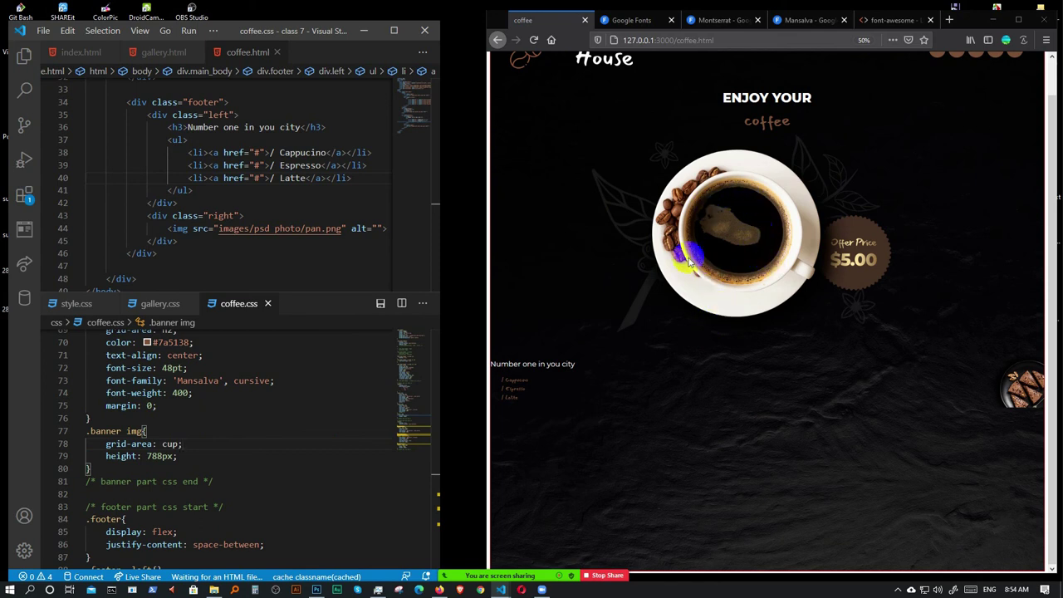
- Switch to Photoshop and measure the visible height of the brownie plate with the Rectangular Marquee tool, then return to the code editor
{"action": "left_click", "coordinate": [328, 585]}
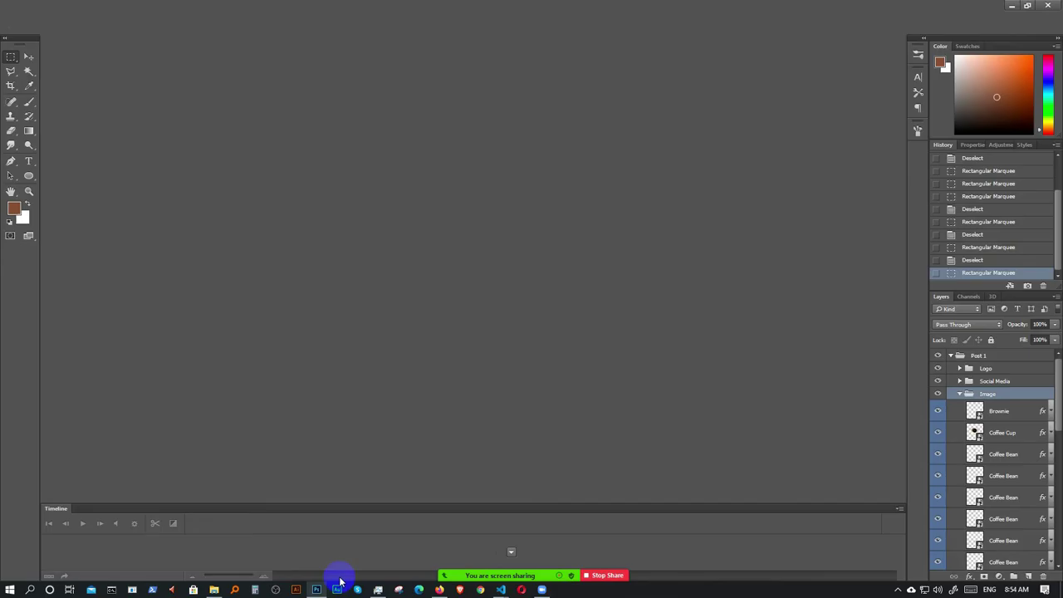
{"action": "key", "text": "ctrl+minus"}
{"action": "key", "text": "ctrl+minus"}
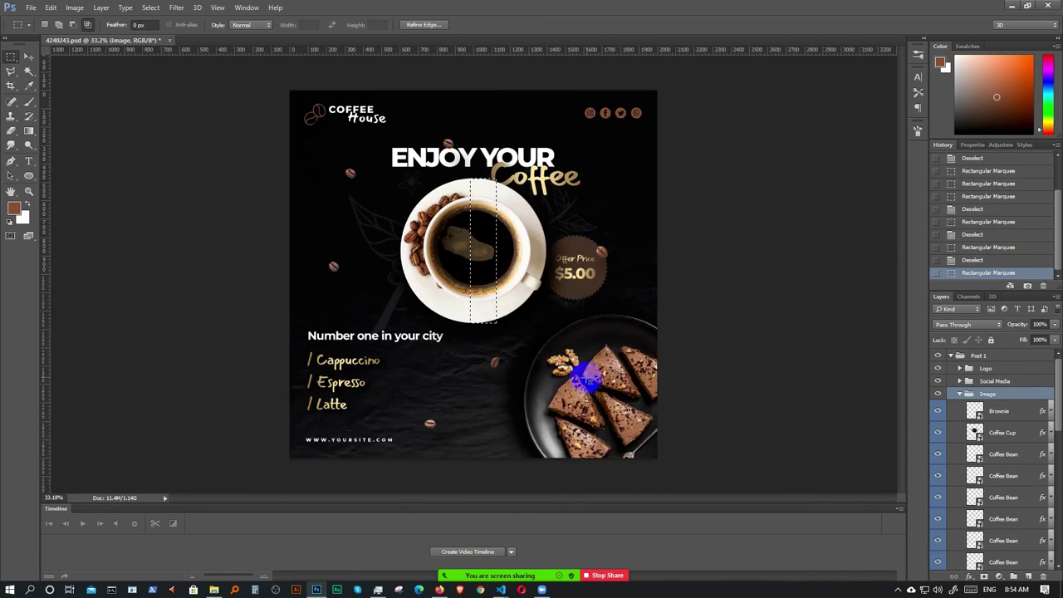
{"action": "left_click_drag", "start_coordinate": [615, 315], "coordinate": [696, 306]}
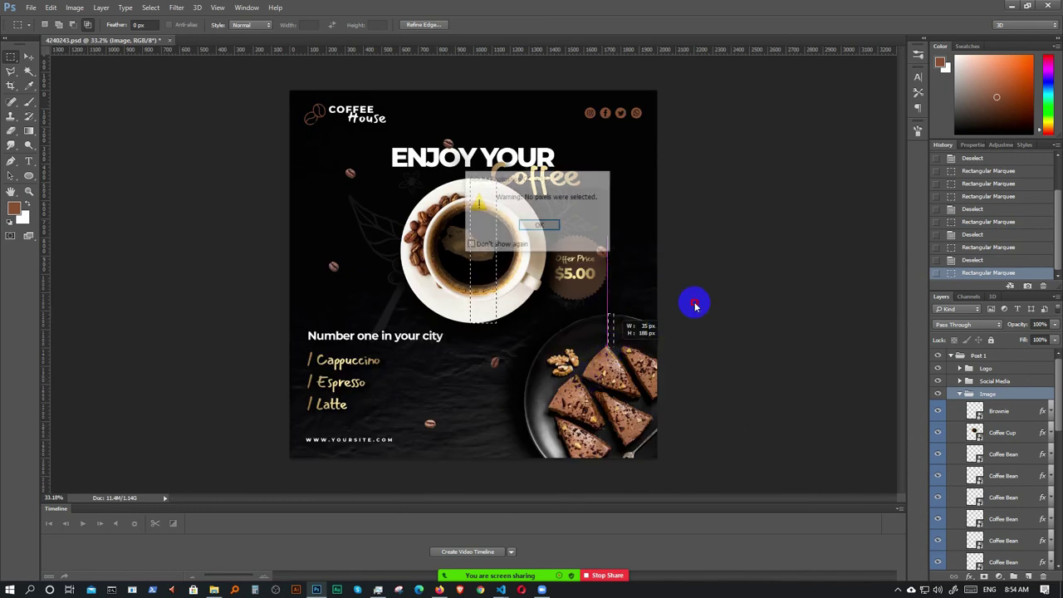
{"action": "left_click", "coordinate": [540, 224]}
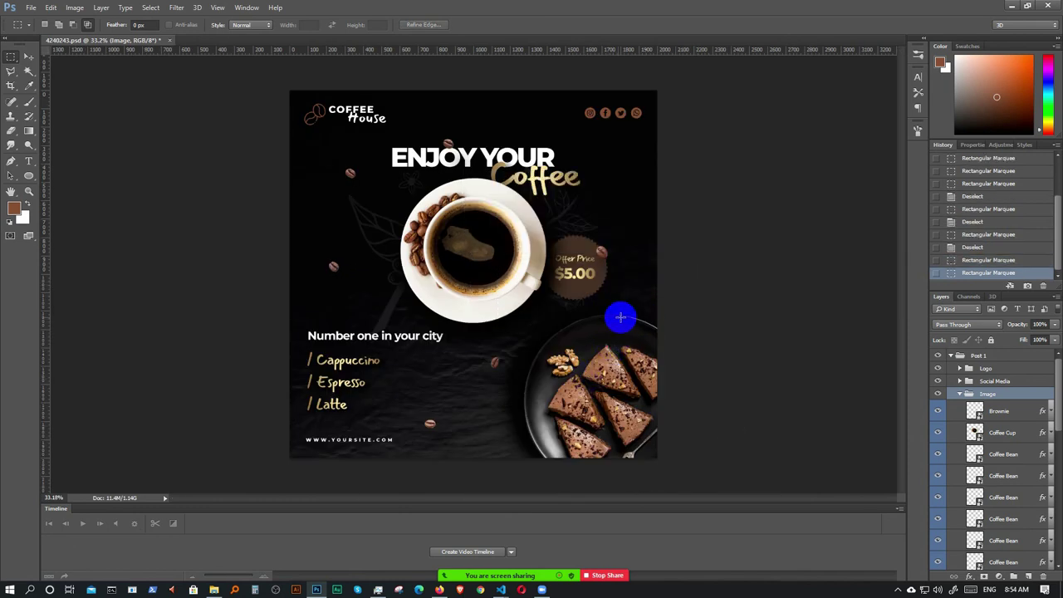
{"action": "left_click_drag", "start_coordinate": [604, 314], "coordinate": [553, 456]}
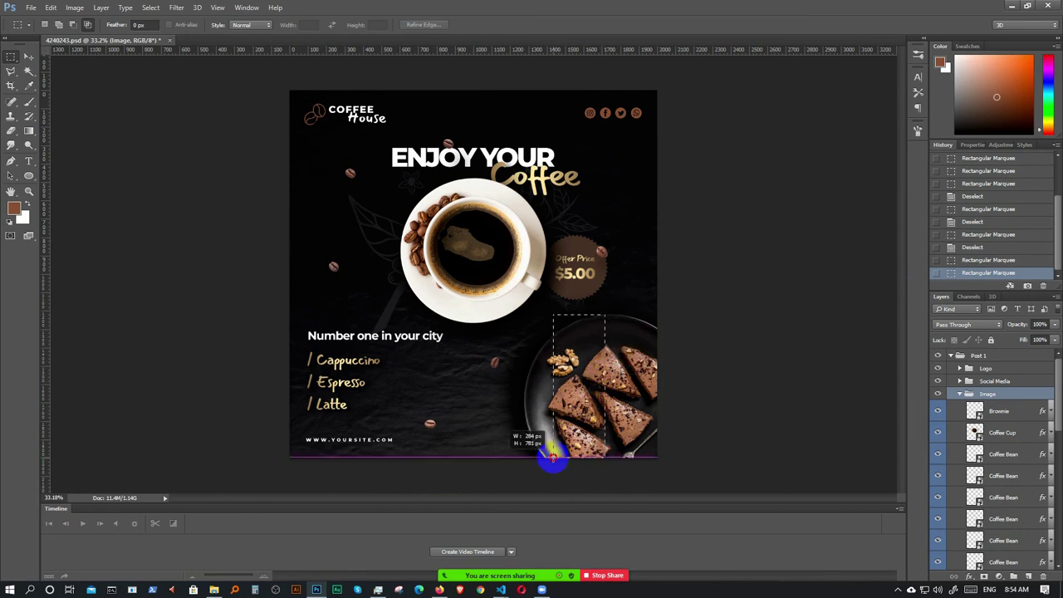
{"action": "left_click_drag", "start_coordinate": [552, 456], "coordinate": [553, 458]}
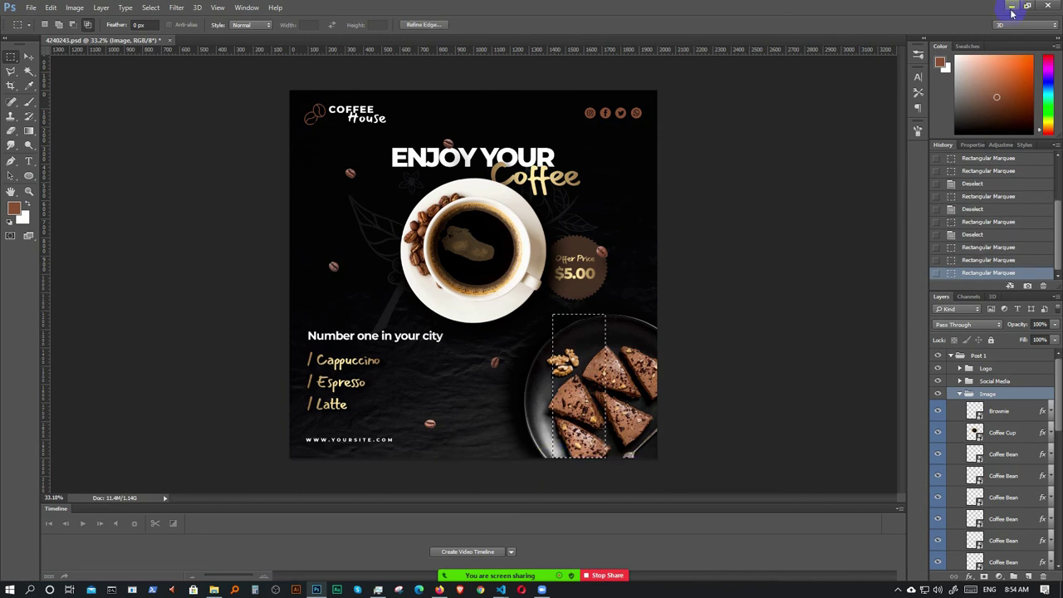
{"action": "left_click", "coordinate": [1009, 6]}
- Set the height in the .footer .right img rule of coffee.css to 780px
{"action": "scroll", "coordinate": [237, 437], "scroll_direction": "down", "scroll_amount": 9}
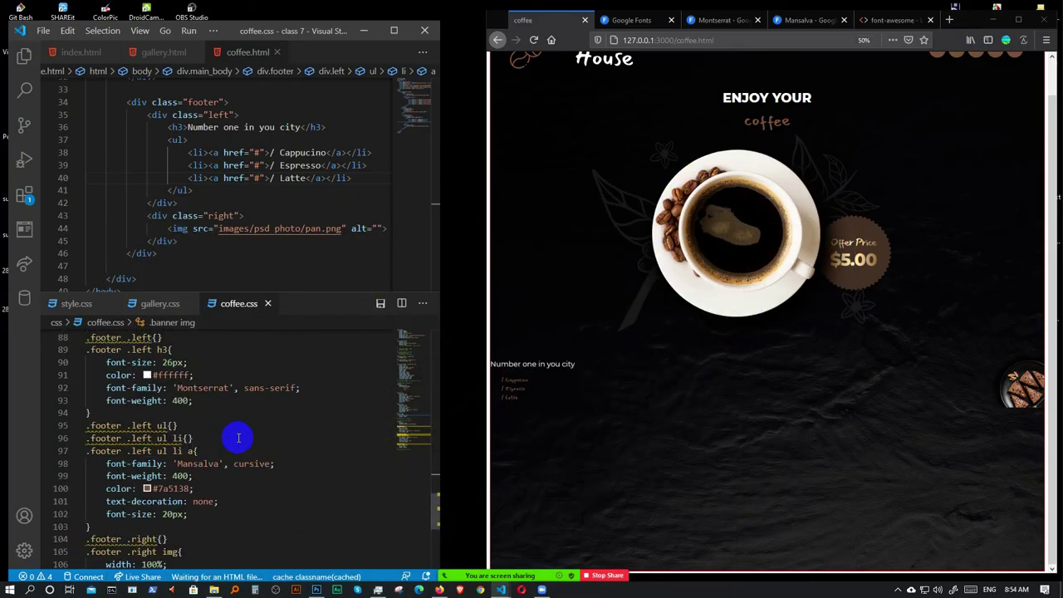
{"action": "left_click_drag", "start_coordinate": [152, 478], "coordinate": [163, 478]}
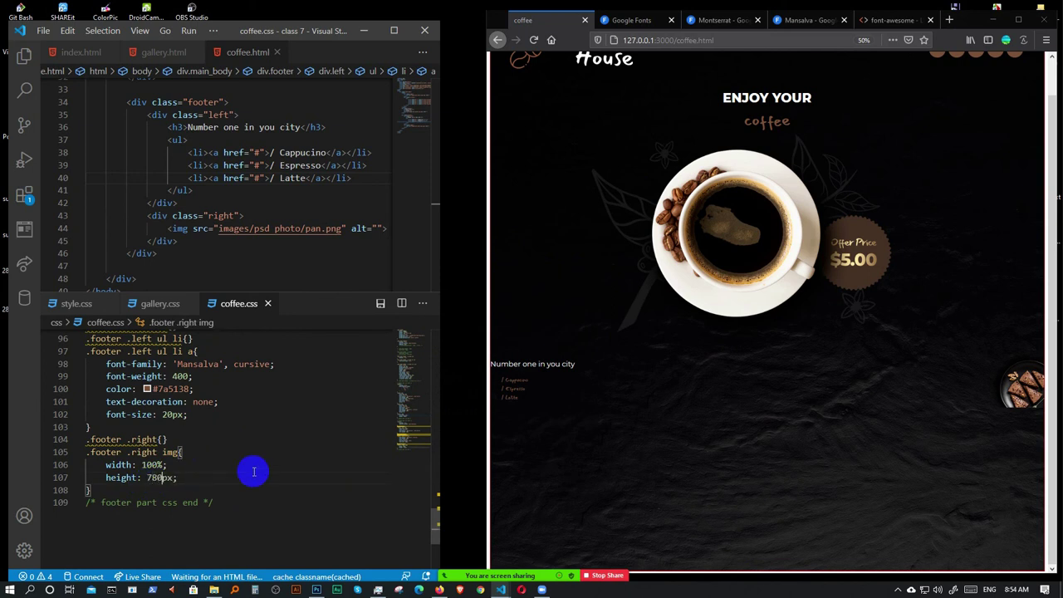
{"action": "key", "text": "Up"}
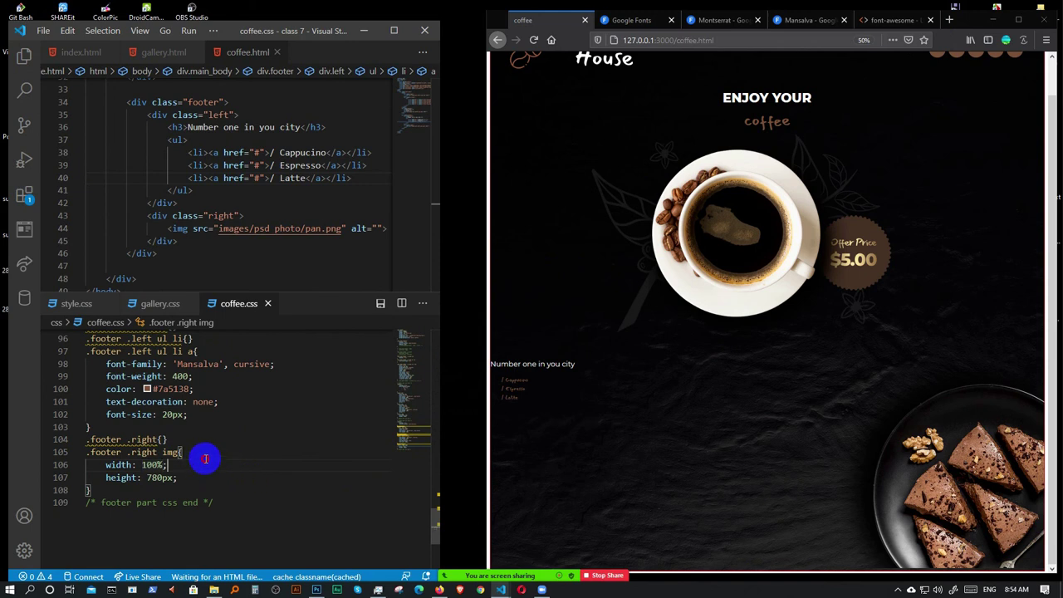
- Remove the width: 100% declaration from the .footer .right img rule and check the page preview
{"action": "left_click", "coordinate": [211, 454]}
{"action": "key", "text": "shift+Down"}
{"action": "key", "text": "BackSpace"}
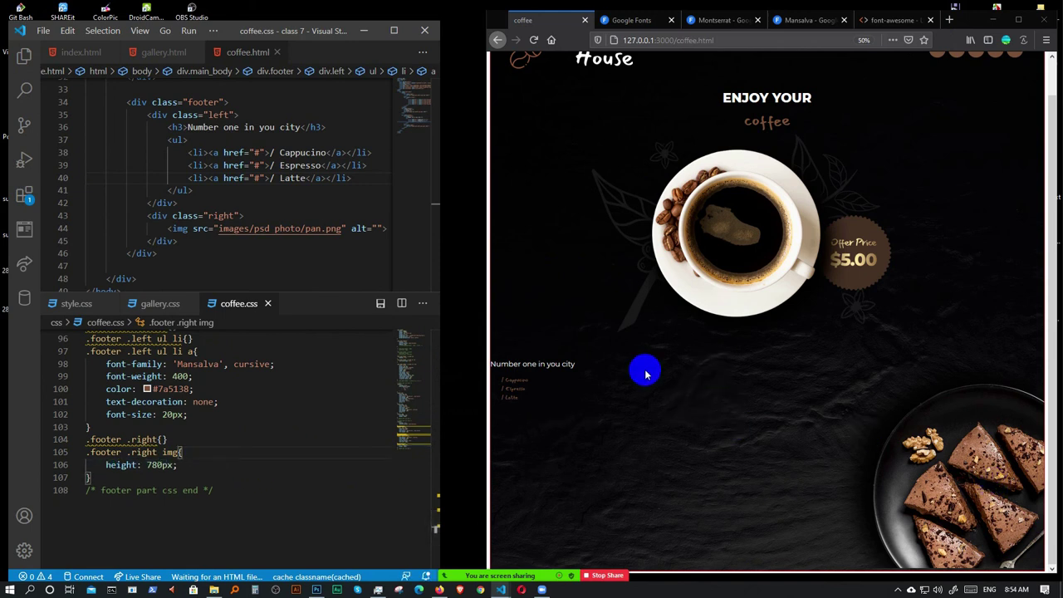
{"action": "left_click", "coordinate": [736, 326]}
{"action": "scroll", "coordinate": [738, 324], "scroll_direction": "up", "scroll_amount": 1}
{"action": "scroll", "coordinate": [728, 330], "scroll_direction": "down", "scroll_amount": 1}
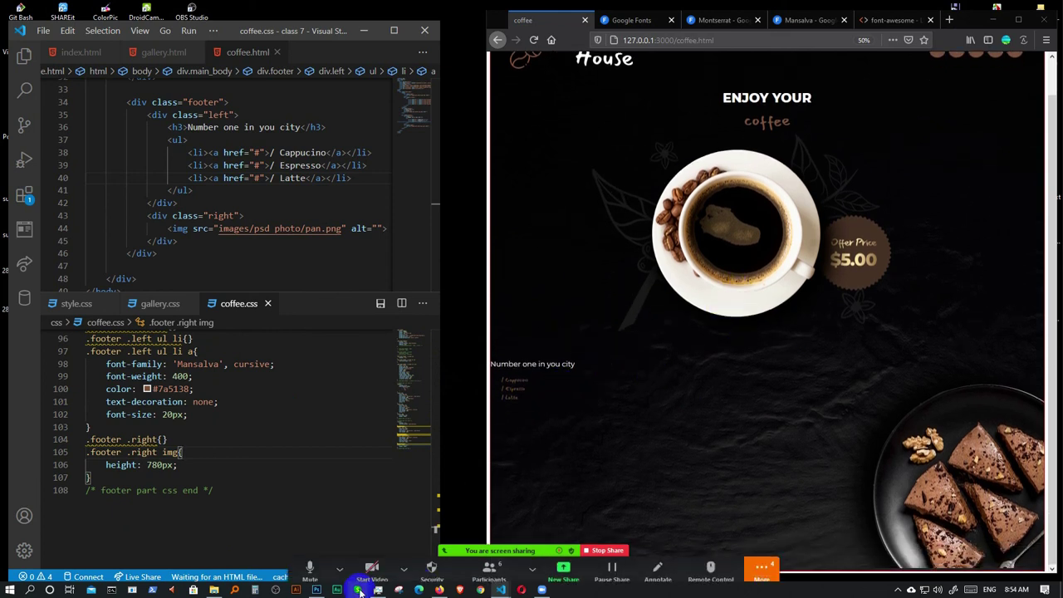
- Measure the gap between the poster's left edge and the footer heading in Photoshop, then return to the code editor
{"action": "left_click", "coordinate": [316, 590]}
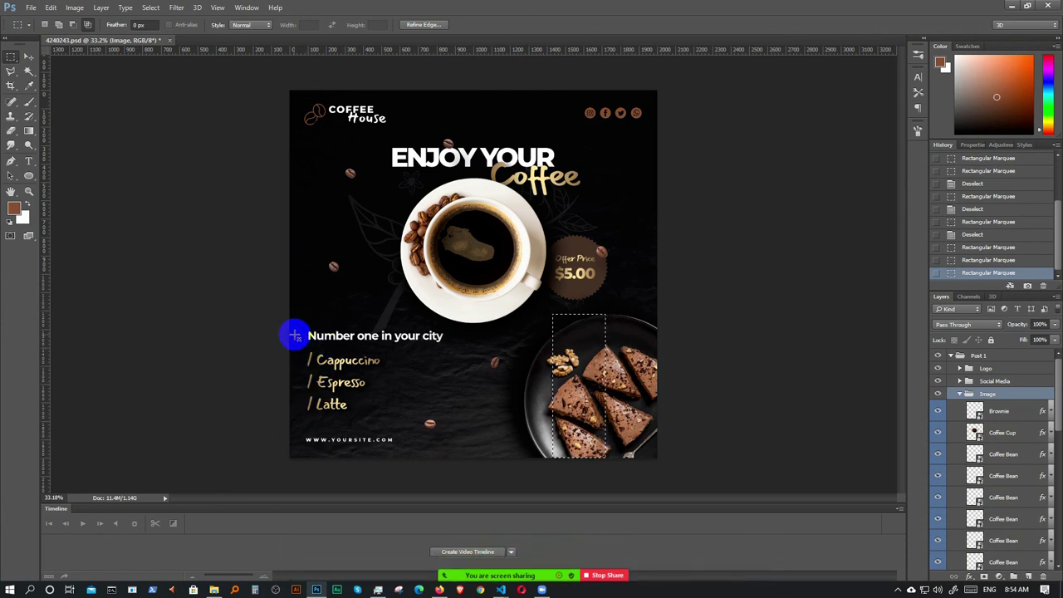
{"action": "left_click_drag", "start_coordinate": [296, 335], "coordinate": [308, 345]}
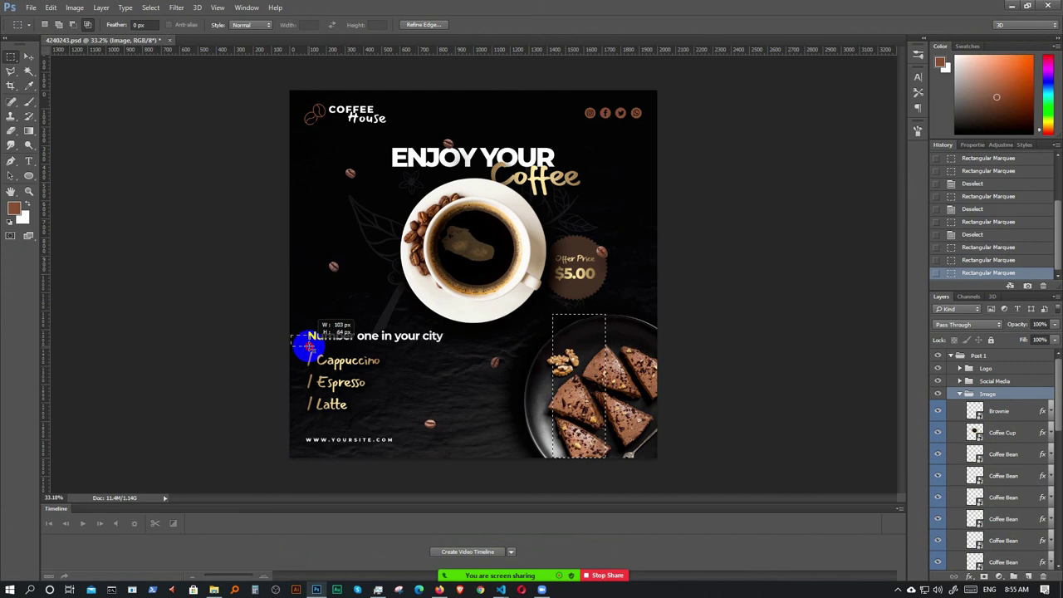
{"action": "left_click_drag", "start_coordinate": [308, 346], "coordinate": [309, 346]}
{"action": "key", "text": "ctrl+c"}
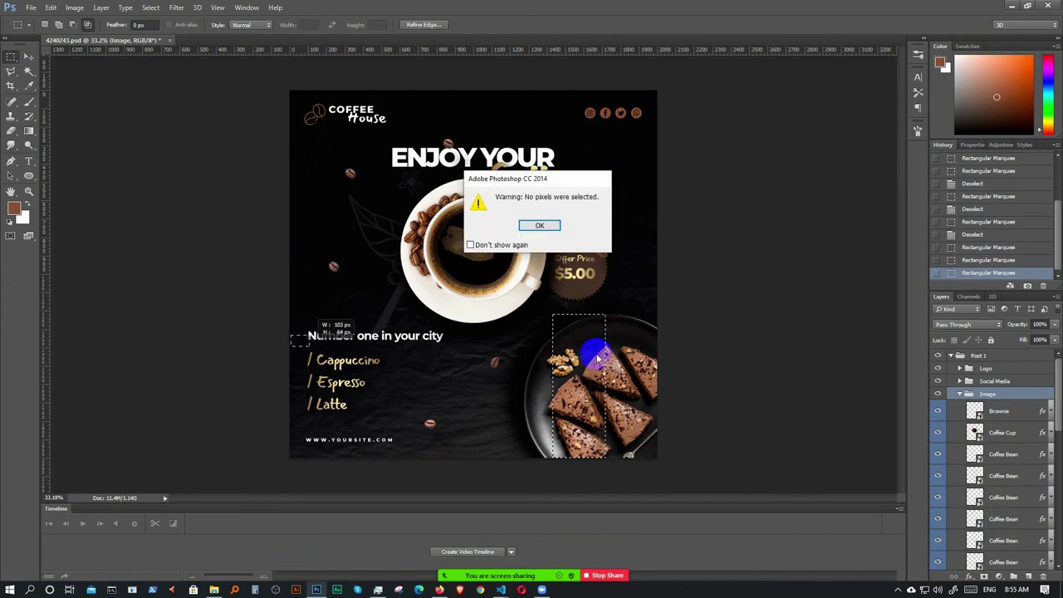
{"action": "left_click", "coordinate": [570, 232]}
{"action": "left_click", "coordinate": [1010, 8]}
- Add padding-left: 100px to the empty .footer .left rule in coffee.css
{"action": "scroll", "coordinate": [166, 445], "scroll_direction": "up", "scroll_amount": 3}
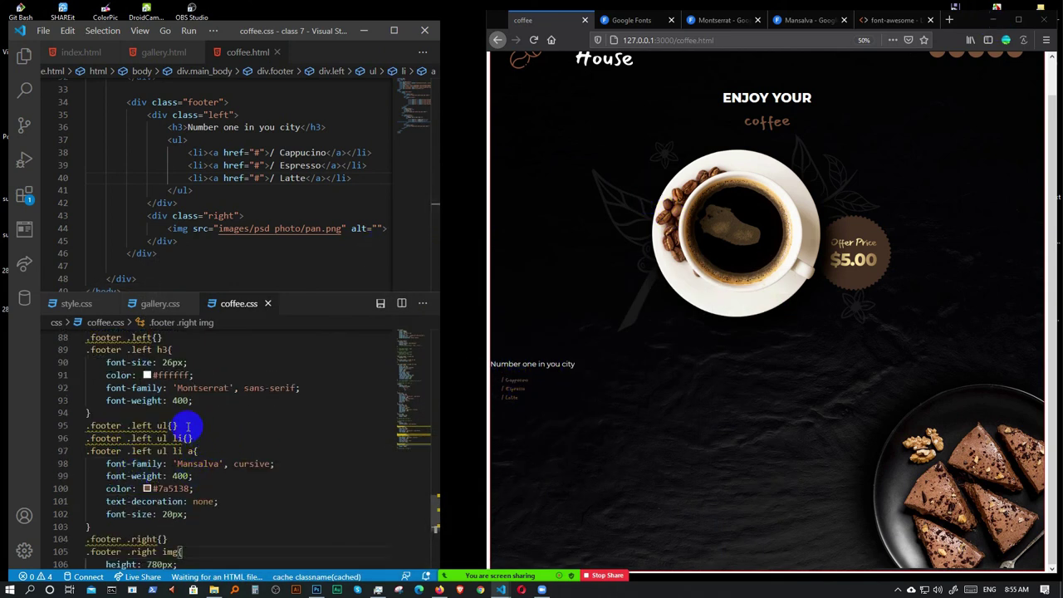
{"action": "scroll", "coordinate": [188, 426], "scroll_direction": "up", "scroll_amount": 2}
{"action": "double_click", "coordinate": [220, 115]}
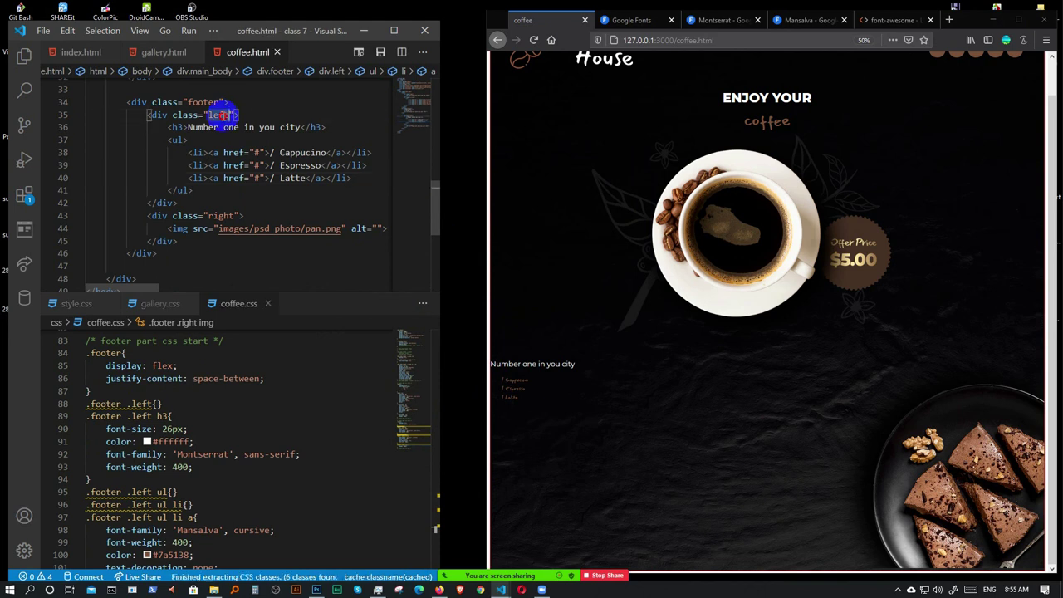
{"action": "left_click", "coordinate": [156, 403]}
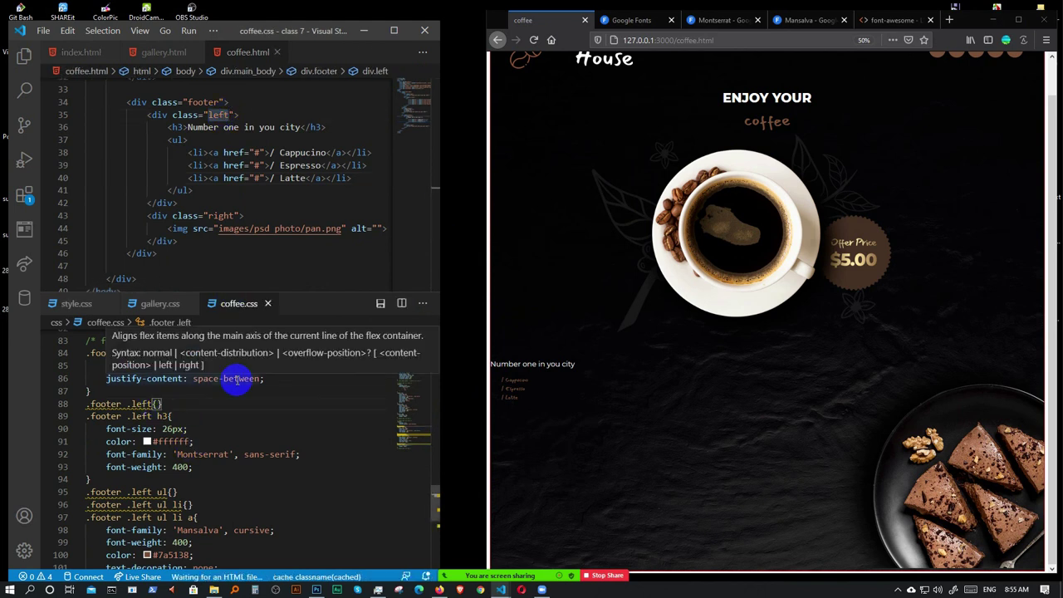
{"action": "key", "text": "Return"}
{"action": "type", "text": "pl"}
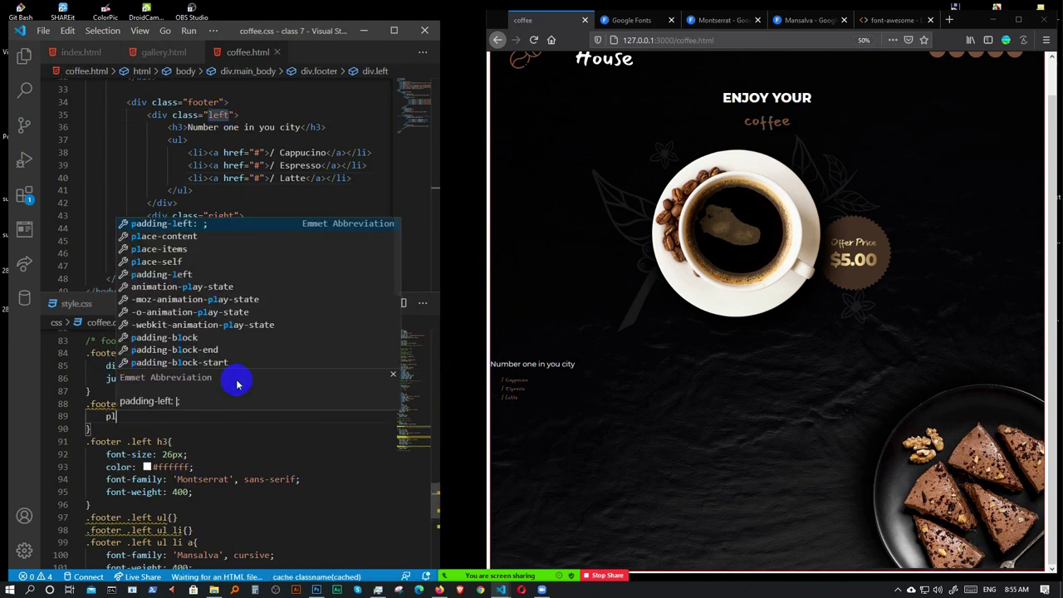
{"action": "key", "text": "Tab"}
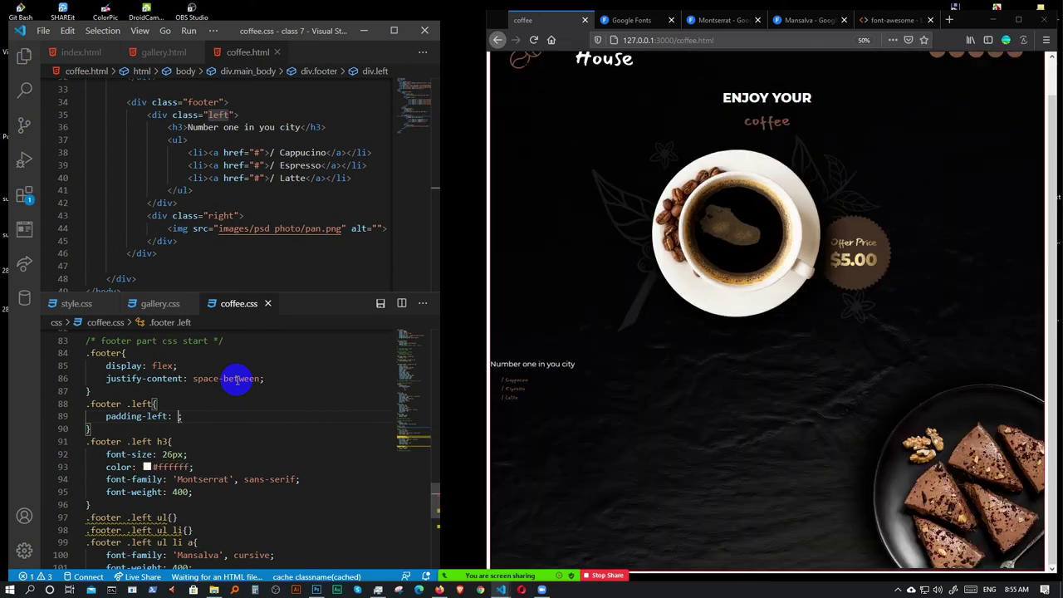
{"action": "type", "text": "100px"}
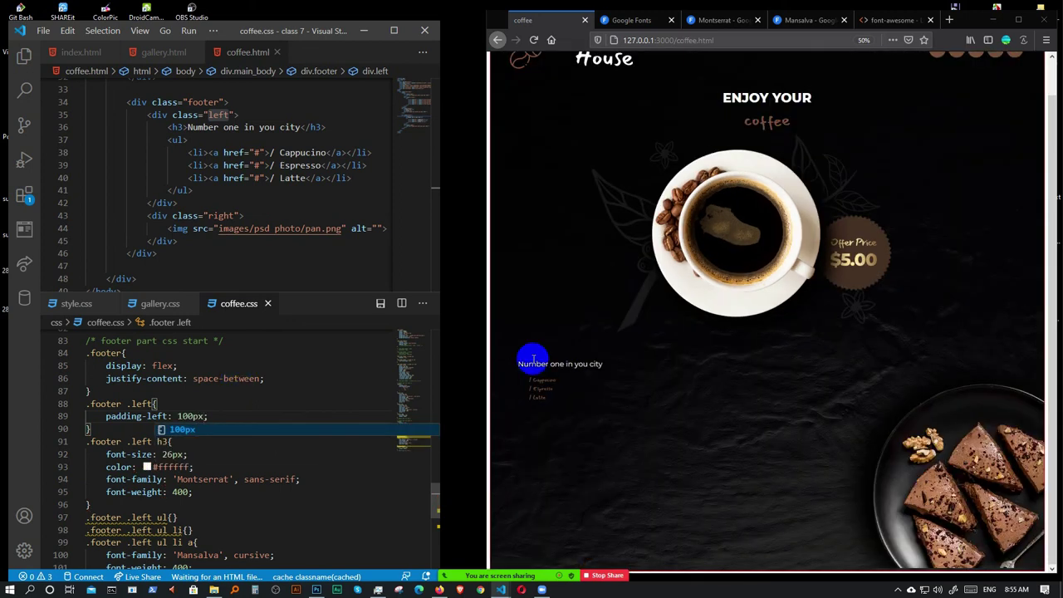
{"action": "type", "text": ";"}
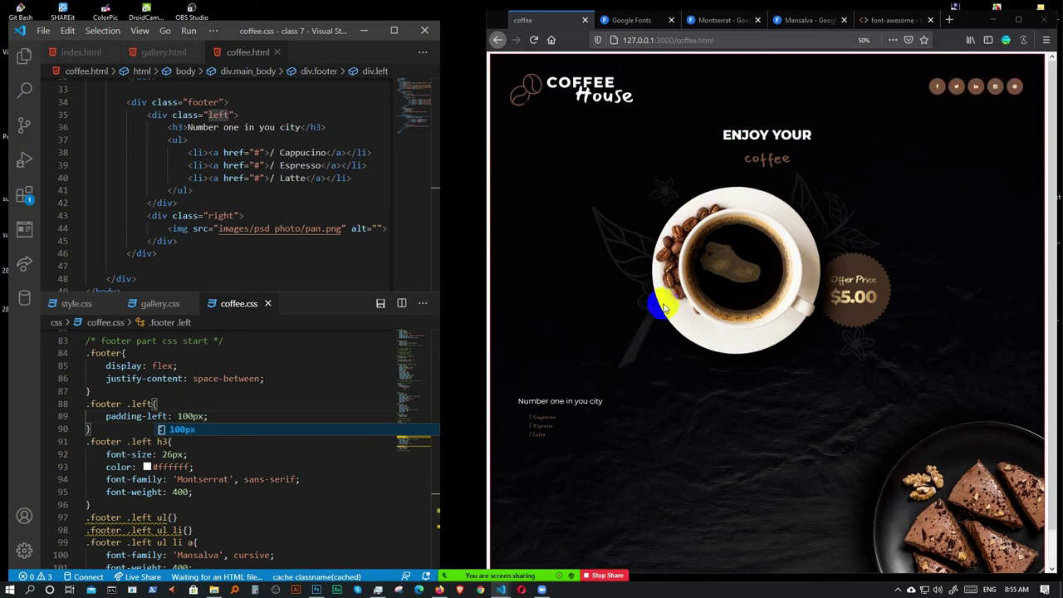
{"action": "left_click", "coordinate": [268, 429]}
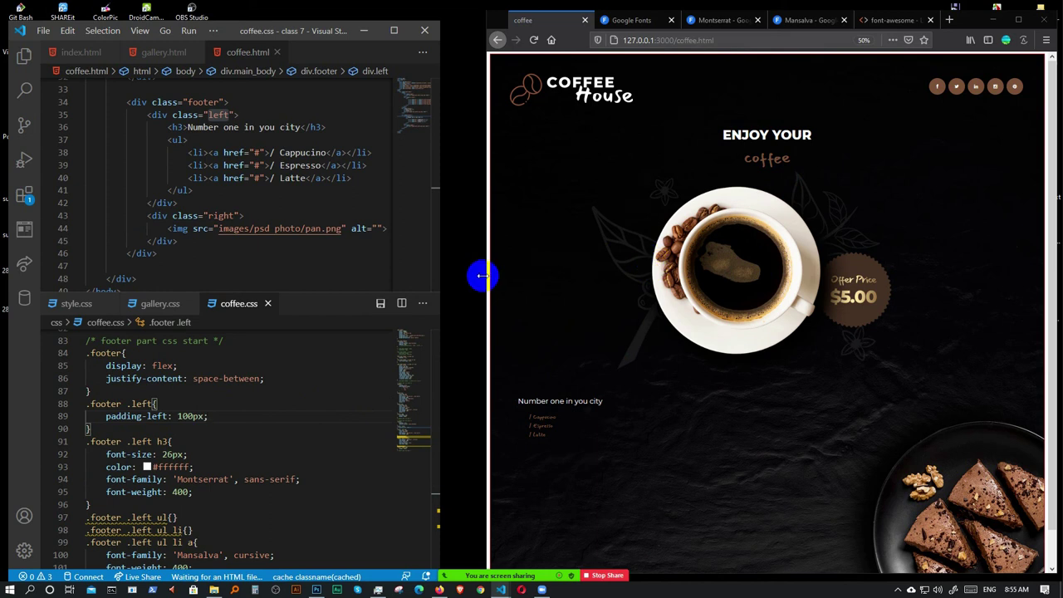
- Examine the coffee page from header to footer in a maximized browser at 100% zoom, then restore the window size
{"action": "left_click", "coordinate": [1017, 20]}
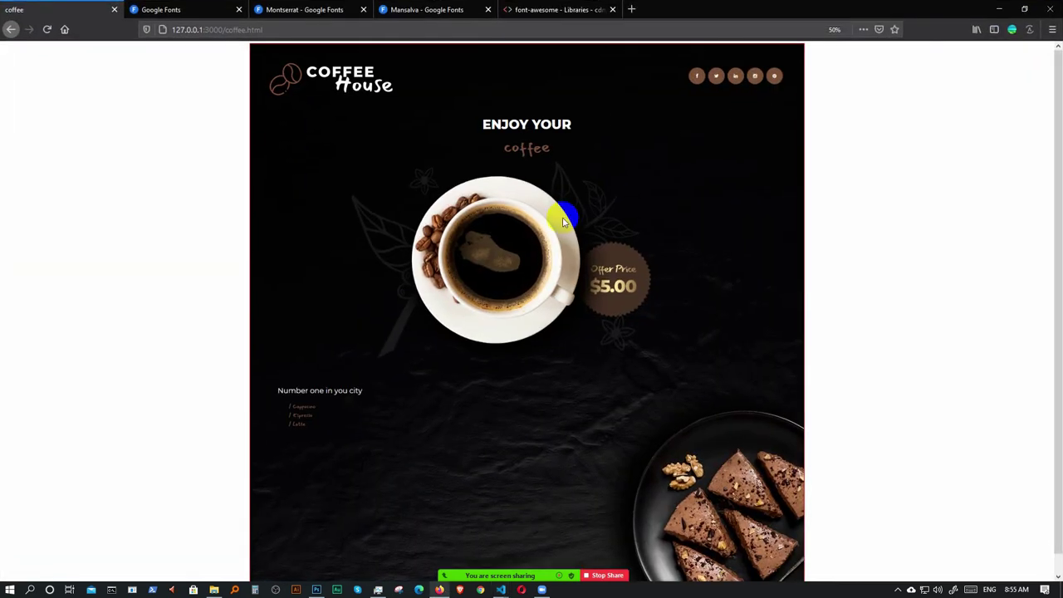
{"action": "scroll", "coordinate": [560, 213], "scroll_direction": "down", "scroll_amount": 1}
{"action": "key", "text": "ctrl+plus"}
{"action": "key", "text": "ctrl+plus"}
{"action": "key", "text": "ctrl+plus"}
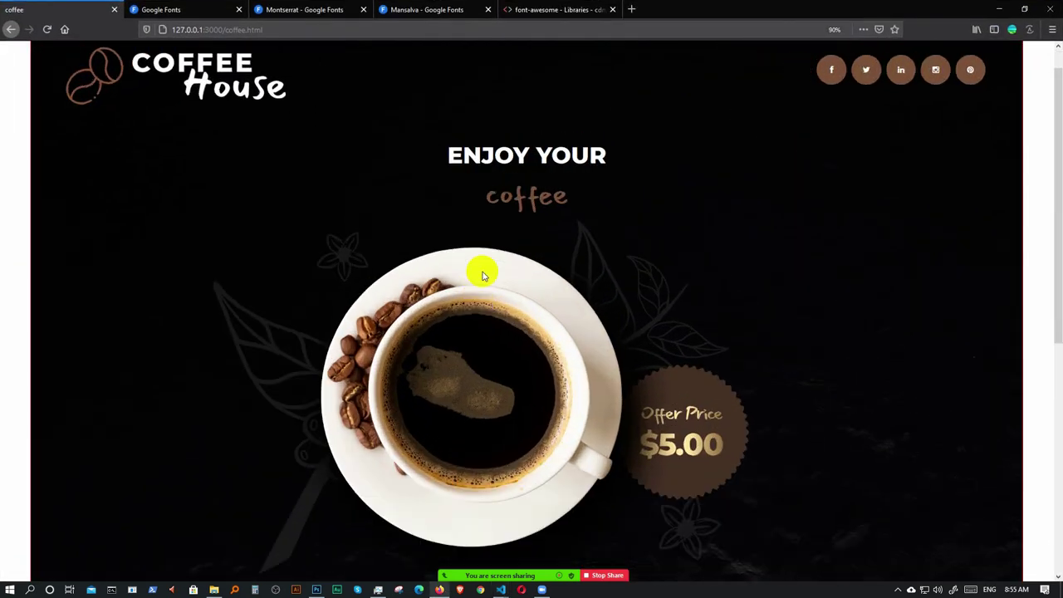
{"action": "key", "text": "ctrl+plus"}
{"action": "key", "text": "ctrl+minus"}
{"action": "key", "text": "ctrl+plus"}
{"action": "scroll", "coordinate": [615, 282], "scroll_direction": "down", "scroll_amount": 4}
{"action": "left_click", "coordinate": [341, 575]}
{"action": "mouse_move", "coordinate": [191, 575]}
{"action": "left_mouse_down"}
{"action": "mouse_move", "coordinate": [308, 575]}
{"action": "mouse_move", "coordinate": [170, 576]}
{"action": "left_mouse_up"}
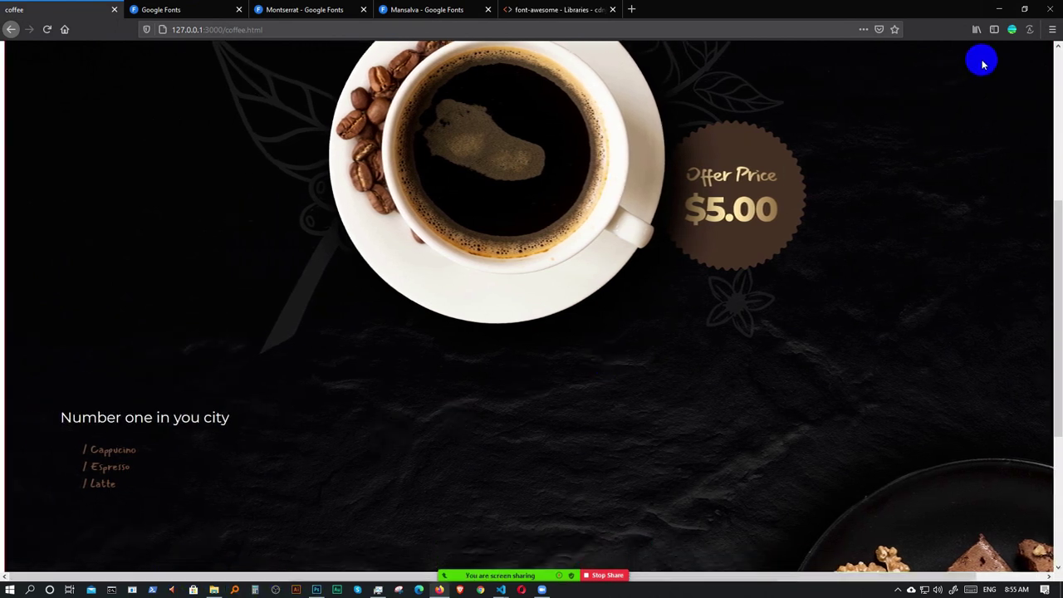
{"action": "scroll", "coordinate": [841, 255], "scroll_direction": "up", "scroll_amount": 4}
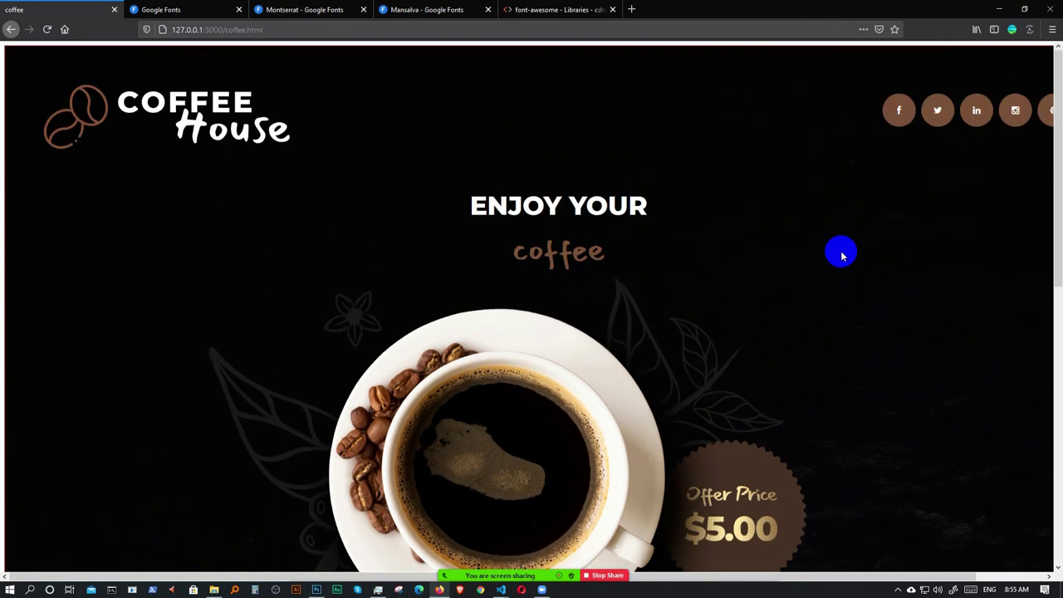
{"action": "scroll", "coordinate": [841, 255], "scroll_direction": "down", "scroll_amount": 7}
{"action": "scroll", "coordinate": [841, 255], "scroll_direction": "up", "scroll_amount": 3}
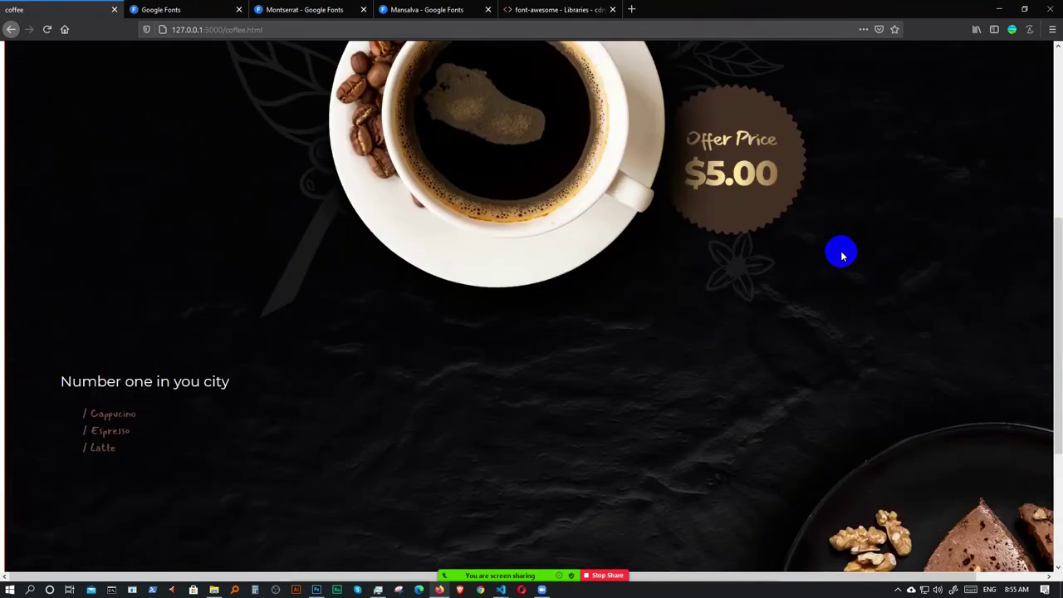
{"action": "scroll", "coordinate": [841, 255], "scroll_direction": "down", "scroll_amount": 3}
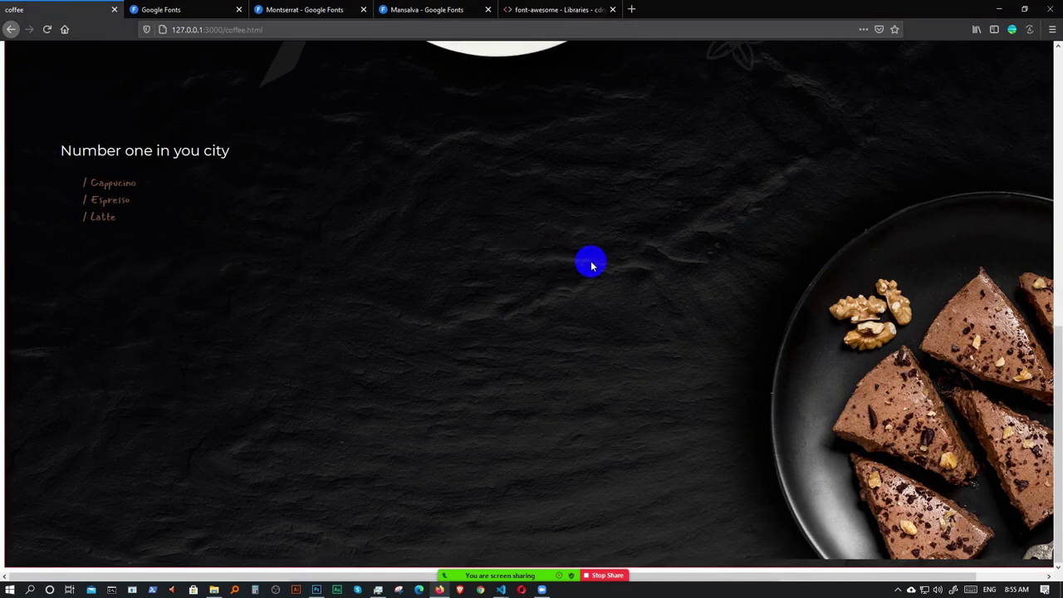
{"action": "left_click", "coordinate": [1025, 9]}
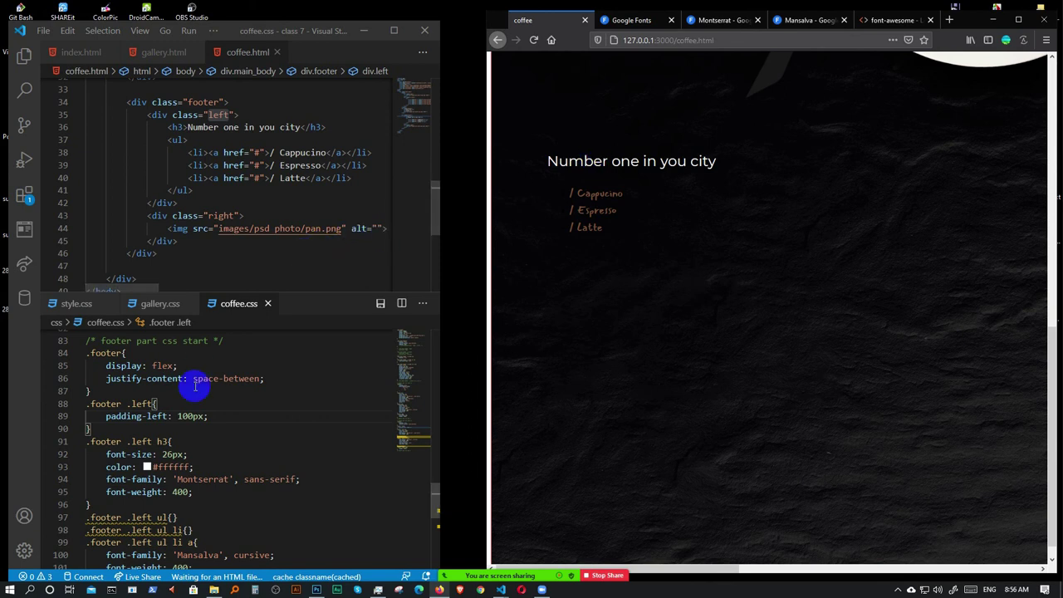
- Set the width in the .main_body rule at the start of coffee.css to 1200px
{"action": "scroll", "coordinate": [241, 397], "scroll_direction": "up", "scroll_amount": 4}
{"action": "left_click", "coordinate": [403, 354]}
{"action": "left_click", "coordinate": [402, 334]}
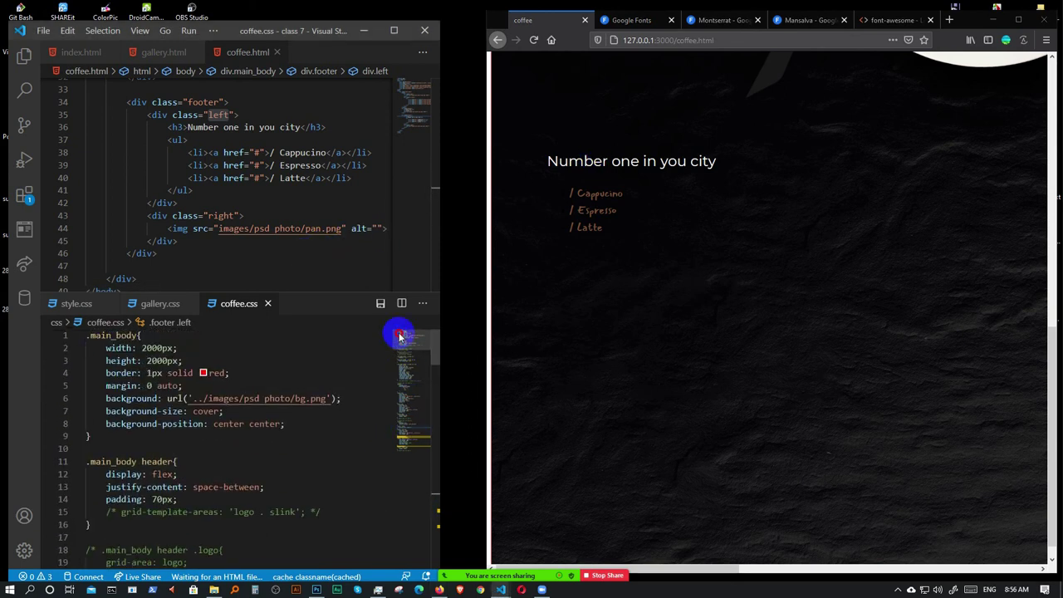
{"action": "double_click", "coordinate": [154, 347]}
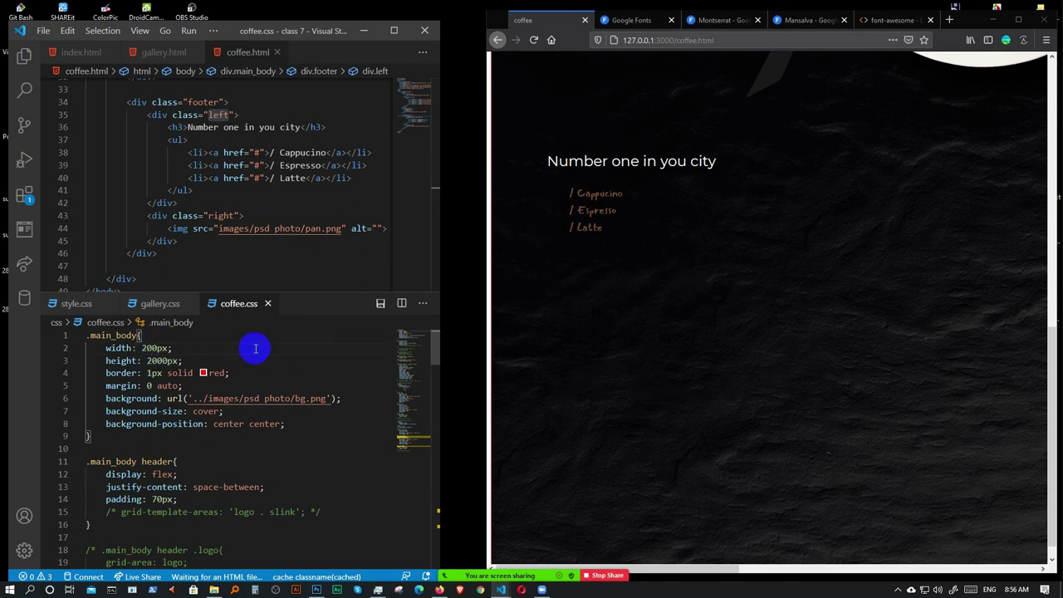
{"action": "key", "text": "BackSpace"}
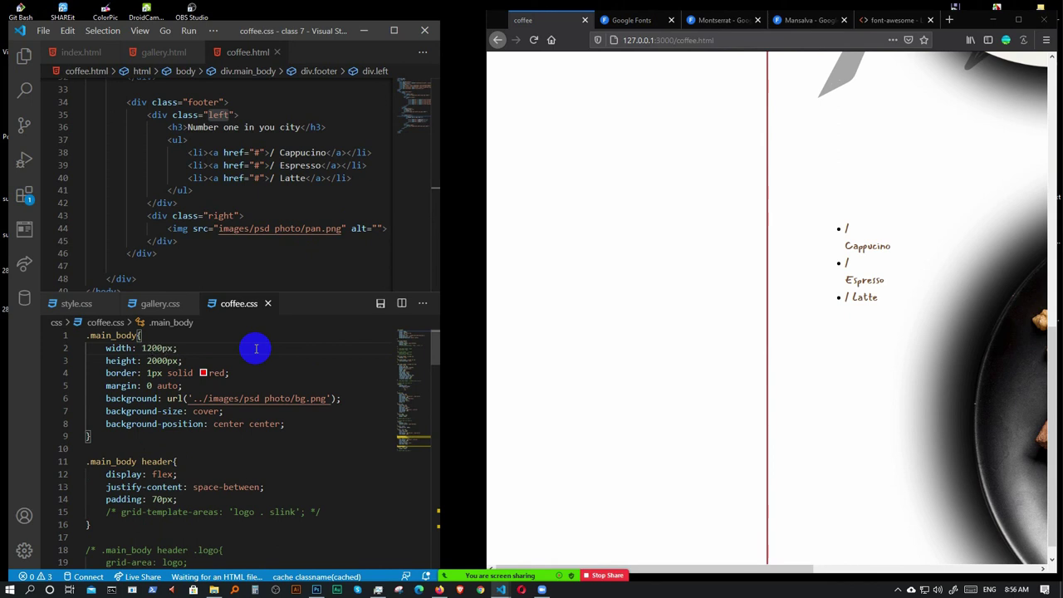
- Try a height of 1200px in the .main_body rule, restore it to 2000px and review the page preview up to the header
{"action": "key", "text": "Down"}
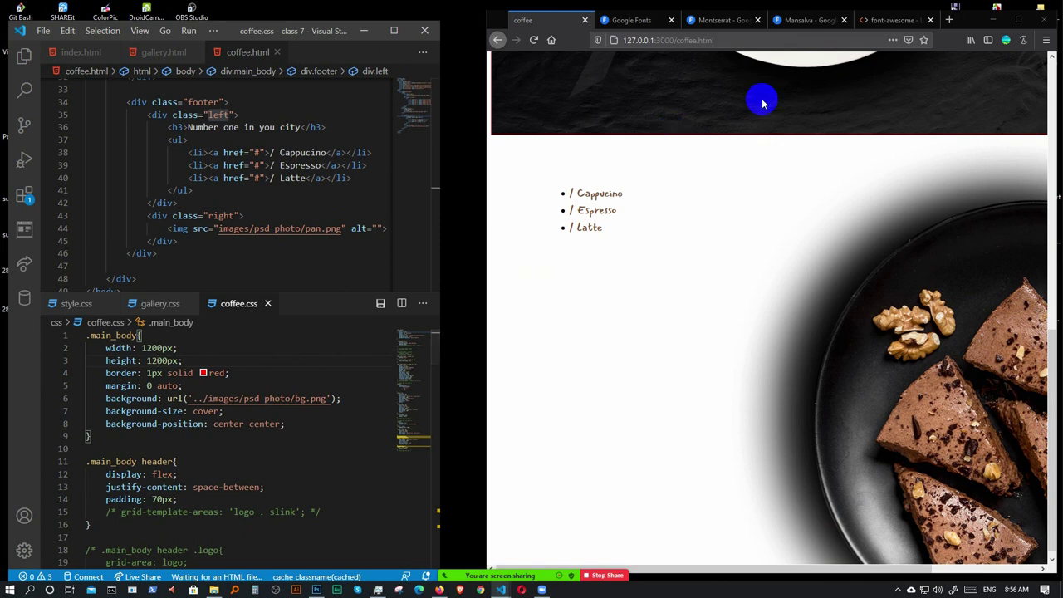
{"action": "left_click", "coordinate": [260, 366]}
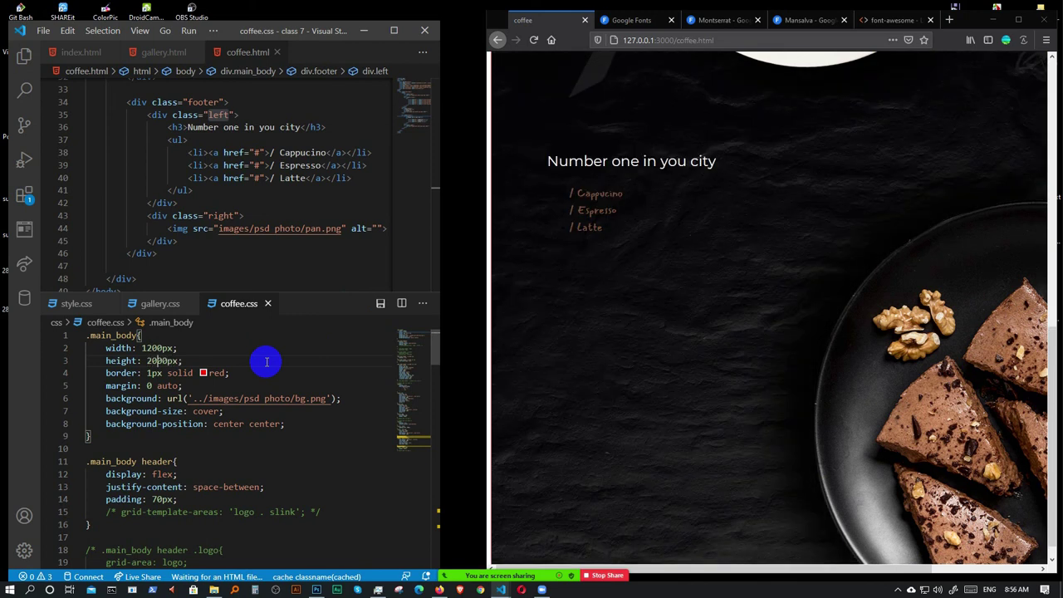
{"action": "scroll", "coordinate": [619, 232], "scroll_direction": "down", "scroll_amount": 1}
{"action": "scroll", "coordinate": [623, 229], "scroll_direction": "up", "scroll_amount": 10}
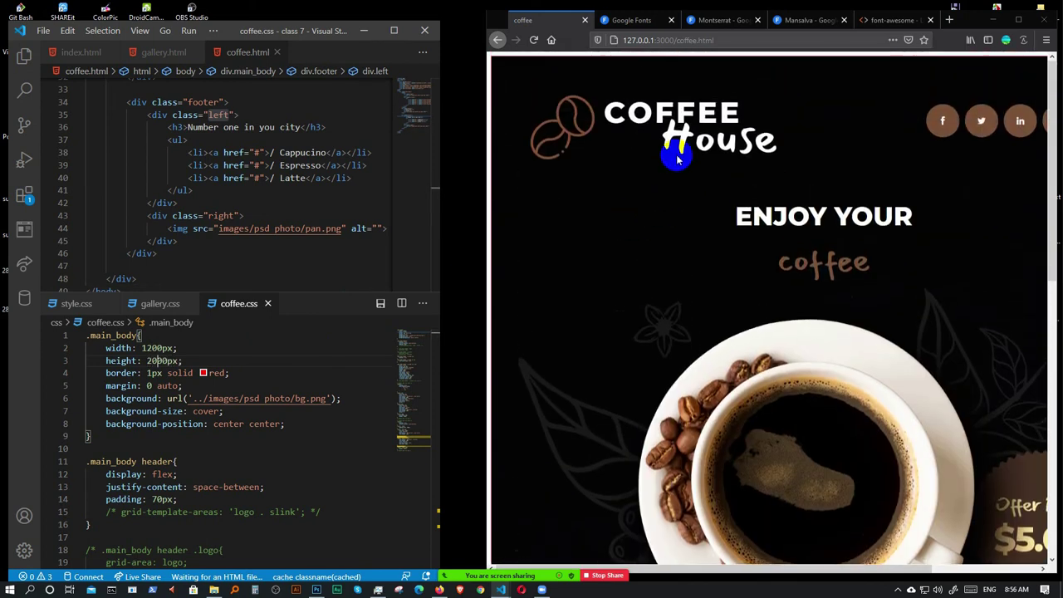
- Examine the coffee page from header to footer in a maximized browser window
{"action": "key", "text": "ctrl+minus"}
{"action": "key", "text": "ctrl+plus"}
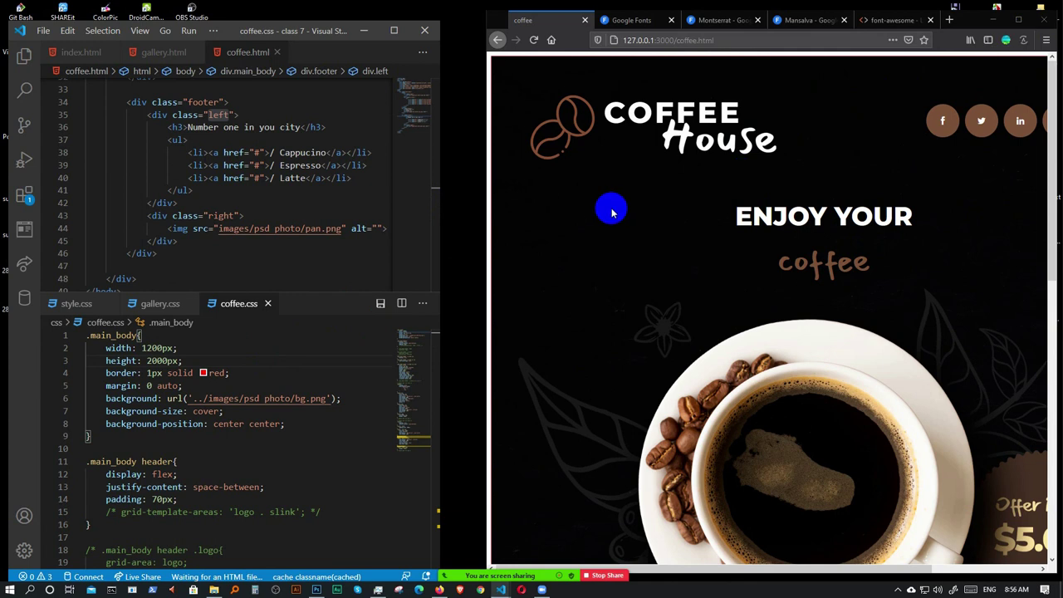
{"action": "left_click", "coordinate": [1019, 20]}
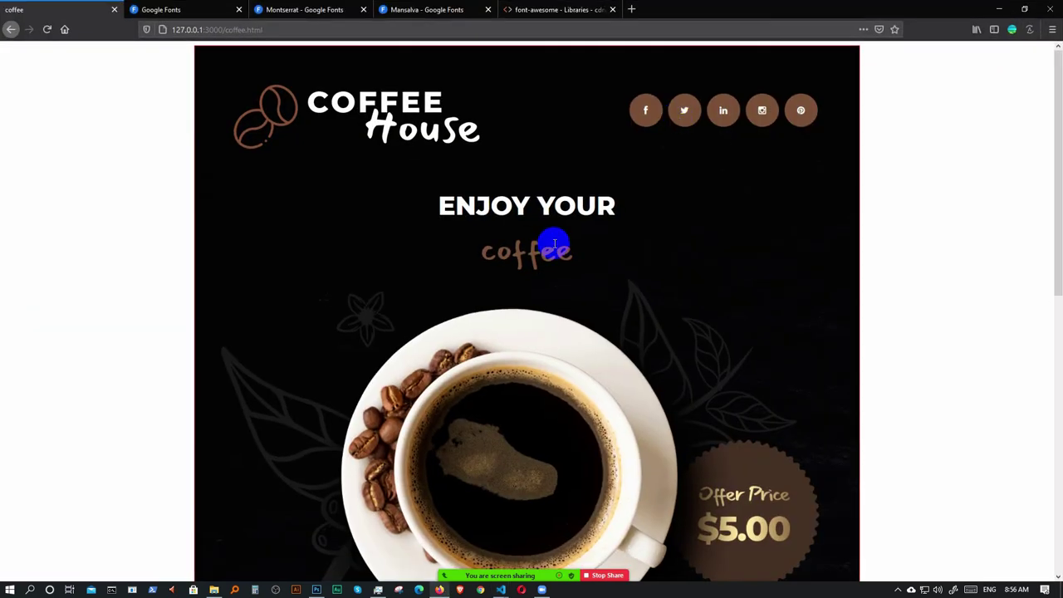
{"action": "scroll", "coordinate": [554, 240], "scroll_direction": "down", "scroll_amount": 5}
{"action": "scroll", "coordinate": [586, 242], "scroll_direction": "down", "scroll_amount": 1}
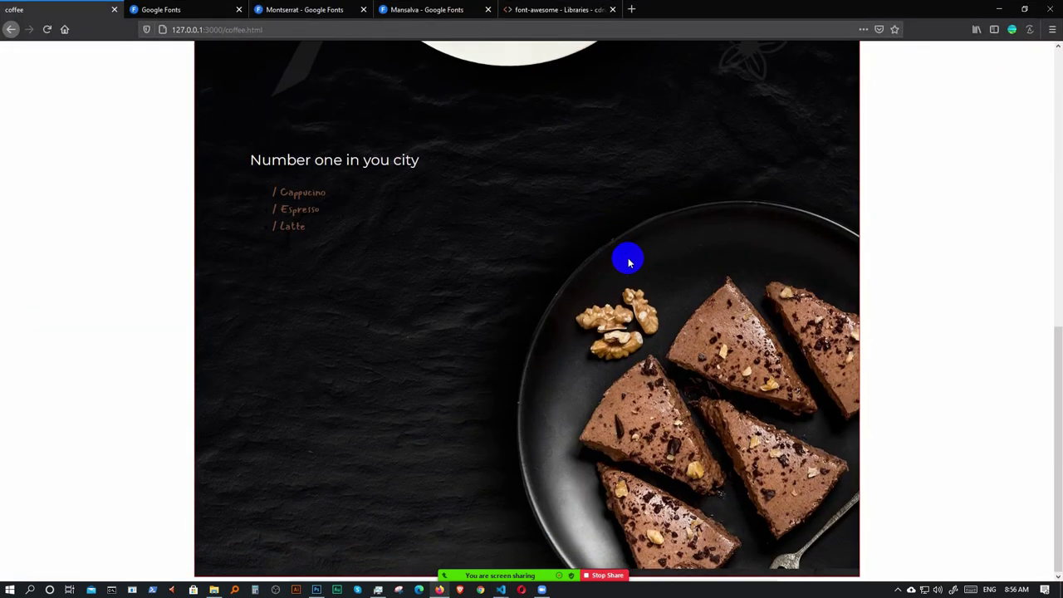
{"action": "scroll", "coordinate": [636, 262], "scroll_direction": "up", "scroll_amount": 10}
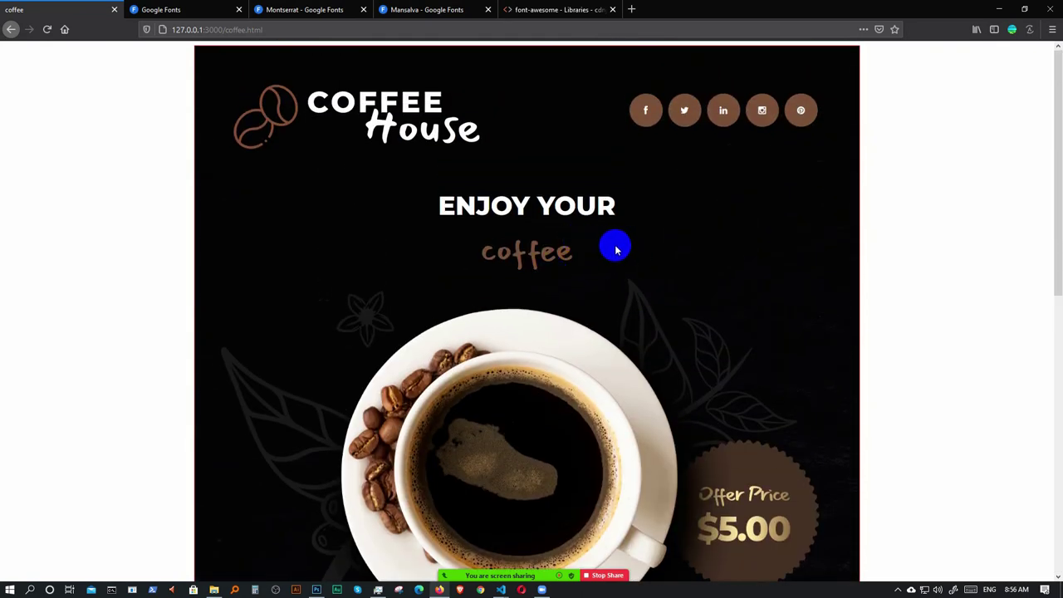
{"action": "scroll", "coordinate": [616, 249], "scroll_direction": "down", "scroll_amount": 10}
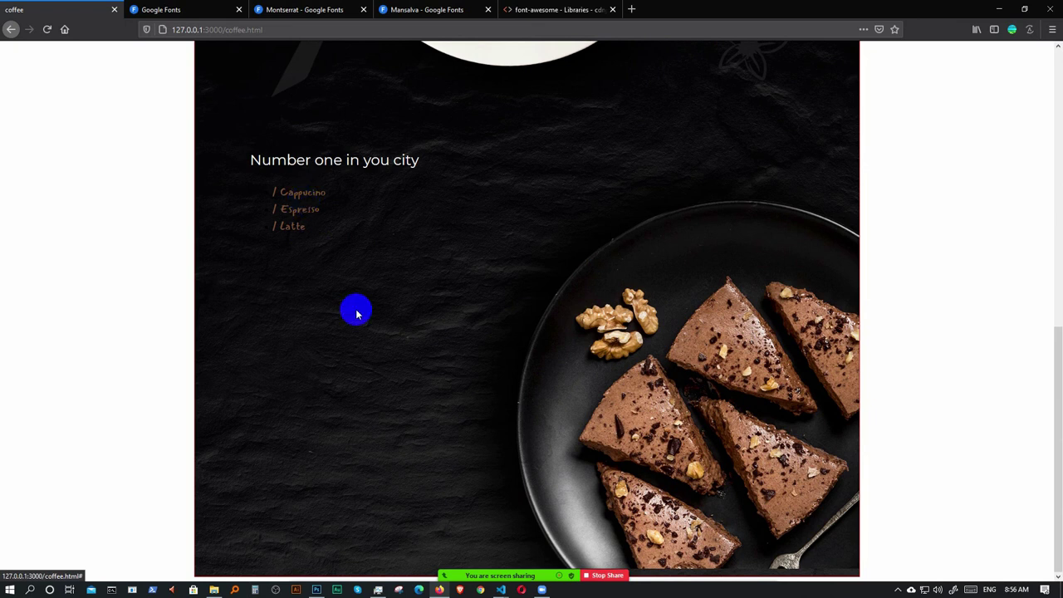
- Bring up the class 7 code editor window, move it to the opposite half of the screen and return to the browser
{"action": "mouse_move", "coordinate": [465, 587]}
{"action": "mouse_move", "coordinate": [501, 590]}
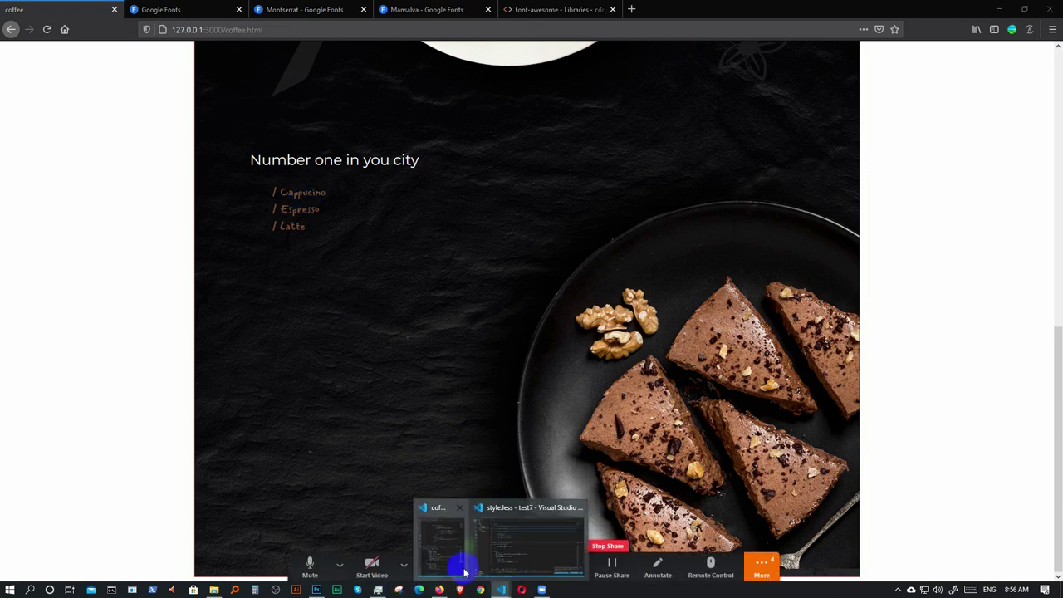
{"action": "left_click", "coordinate": [462, 565]}
{"action": "left_click_drag", "start_coordinate": [310, 23], "coordinate": [869, 38]}
{"action": "left_click", "coordinate": [454, 226]}
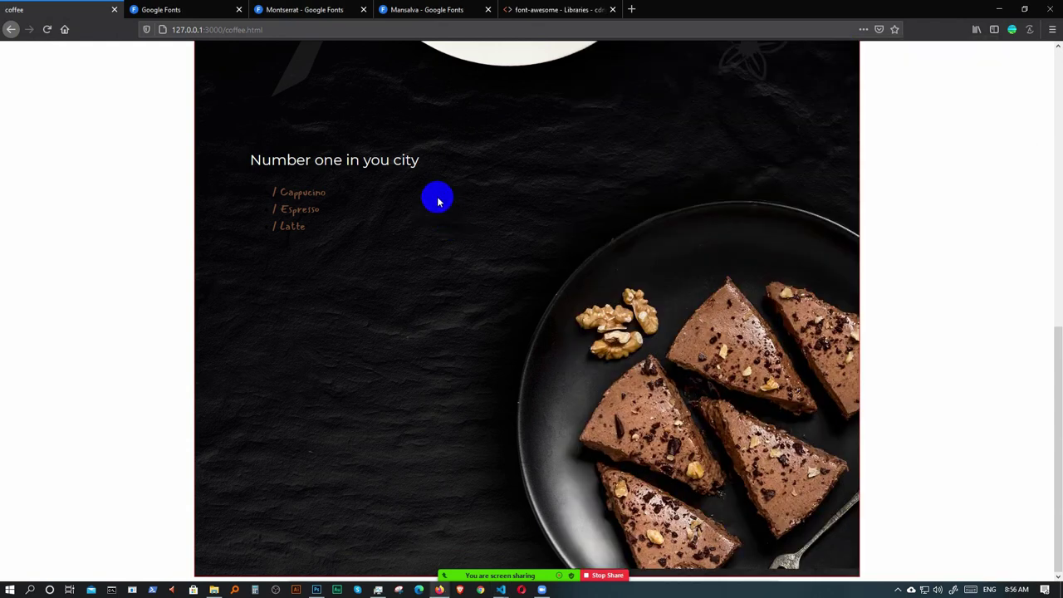
- Inspect the footer heading "Number one in you city" in the browser's developer tools
{"action": "scroll", "coordinate": [348, 229], "scroll_direction": "up", "scroll_amount": 1}
{"action": "right_click", "coordinate": [324, 217]}
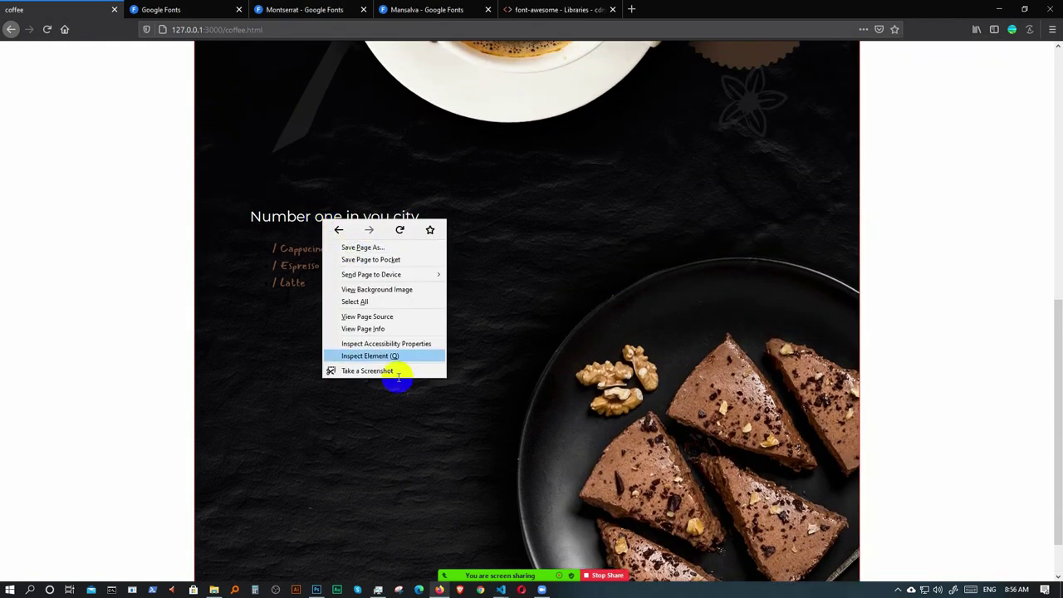
{"action": "left_click", "coordinate": [363, 357]}
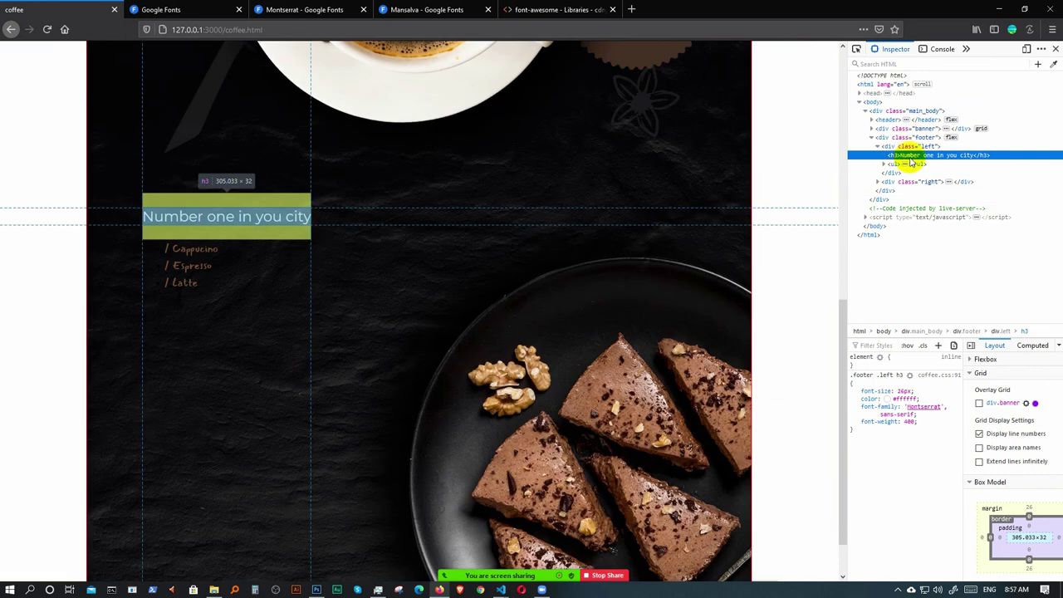
- Try a font size of 28px on the .footer .left h3 rule in the inspector
{"action": "left_click", "coordinate": [904, 391]}
{"action": "key", "text": "Up"}
{"action": "key", "text": "Up"}
{"action": "key", "text": "Up"}
{"action": "key", "text": "Up"}
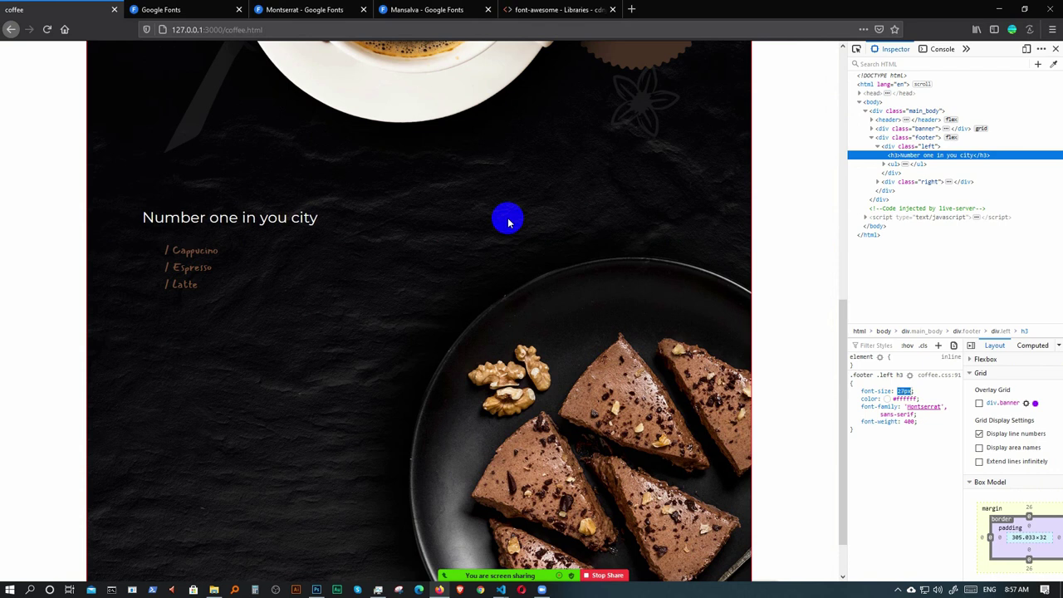
{"action": "key", "text": "Down"}
{"action": "key", "text": "Down"}
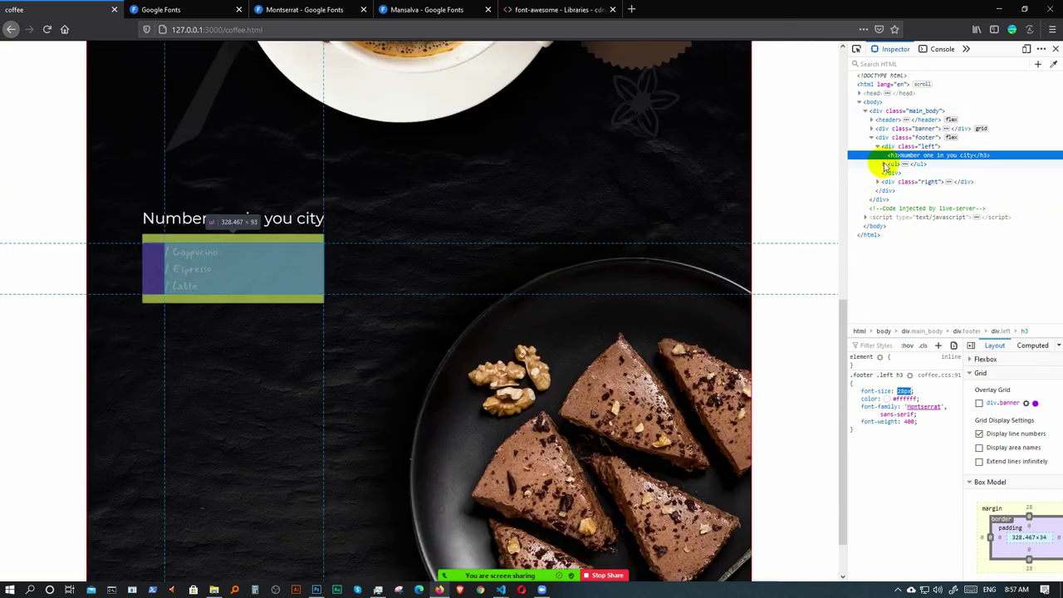
- Inspect the Cappucino link in the footer list and preview its .footer .left ul li a font size at 40px
{"action": "left_click", "coordinate": [889, 165]}
{"action": "left_click", "coordinate": [883, 164]}
{"action": "left_click", "coordinate": [890, 173]}
{"action": "left_click", "coordinate": [909, 191]}
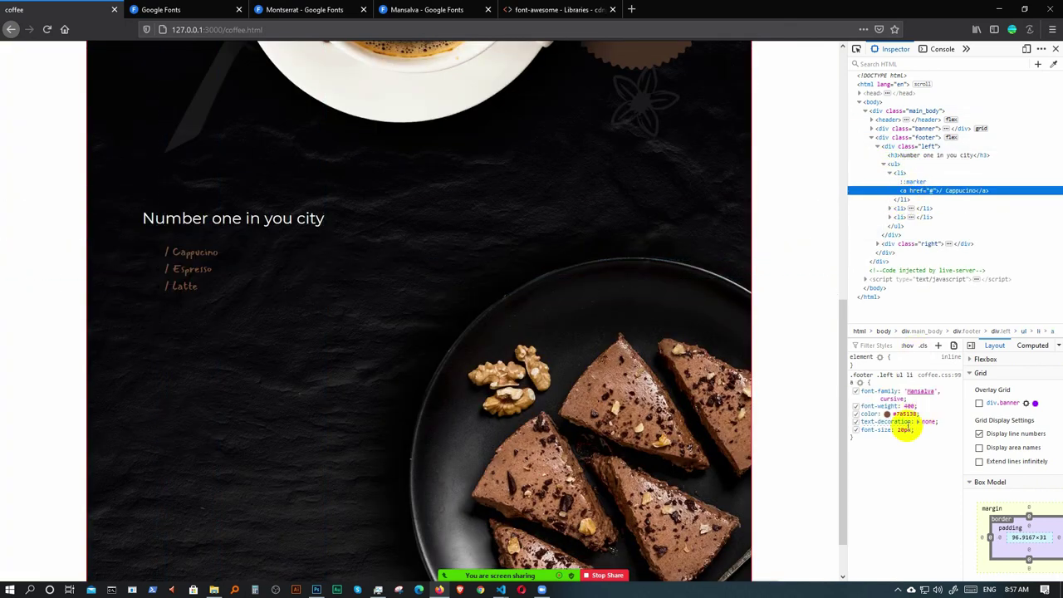
{"action": "left_click", "coordinate": [901, 431]}
{"action": "key", "text": "Up"}
{"action": "key", "text": "Up"}
{"action": "key", "text": "Up"}
{"action": "key", "text": "Up"}
{"action": "key", "text": "Up"}
{"action": "key", "text": "Up"}
{"action": "key", "text": "Up"}
{"action": "key", "text": "Up"}
{"action": "key", "text": "Up"}
{"action": "key", "text": "Up"}
{"action": "key", "text": "Up"}
{"action": "key", "text": "Up"}
{"action": "key", "text": "Up"}
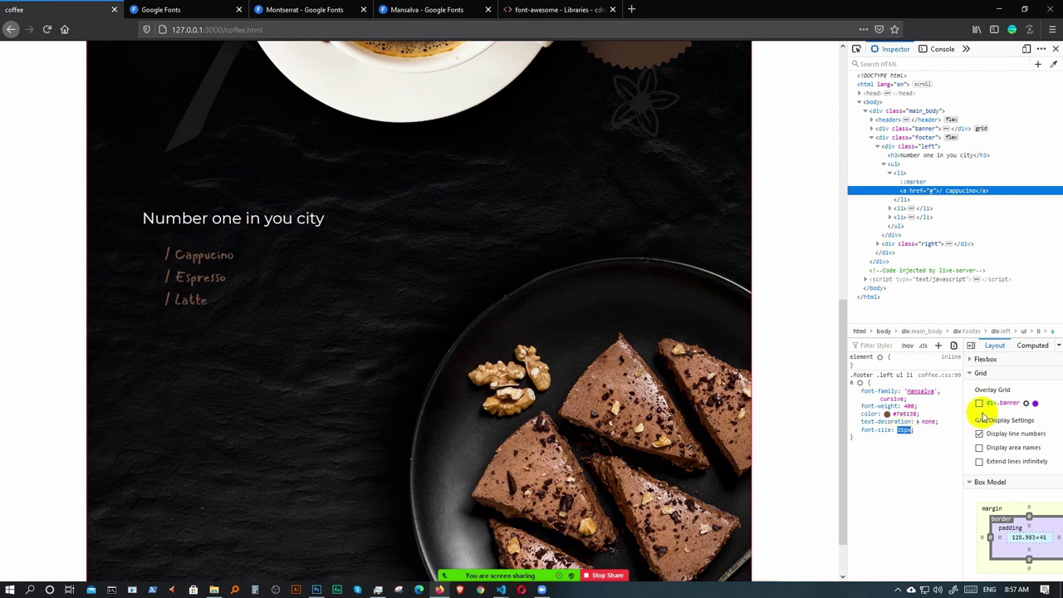
{"action": "key", "text": "Up"}
{"action": "key", "text": "Up"}
{"action": "key", "text": "Up"}
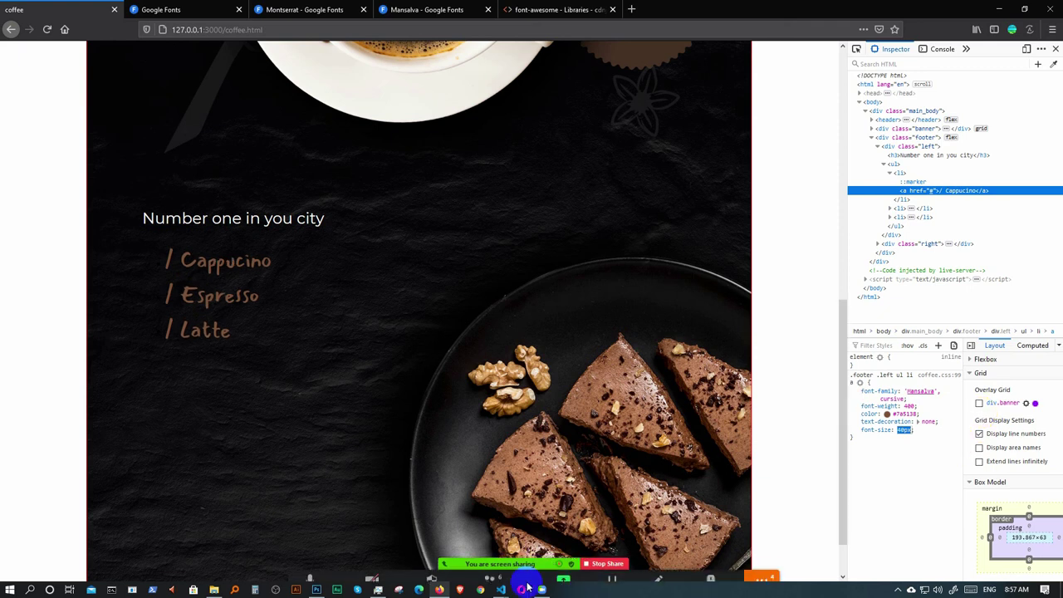
- Set the font-size in the .footer .left ul li a rule of coffee.css to 40px
{"action": "mouse_move", "coordinate": [502, 585]}
{"action": "left_click", "coordinate": [443, 553]}
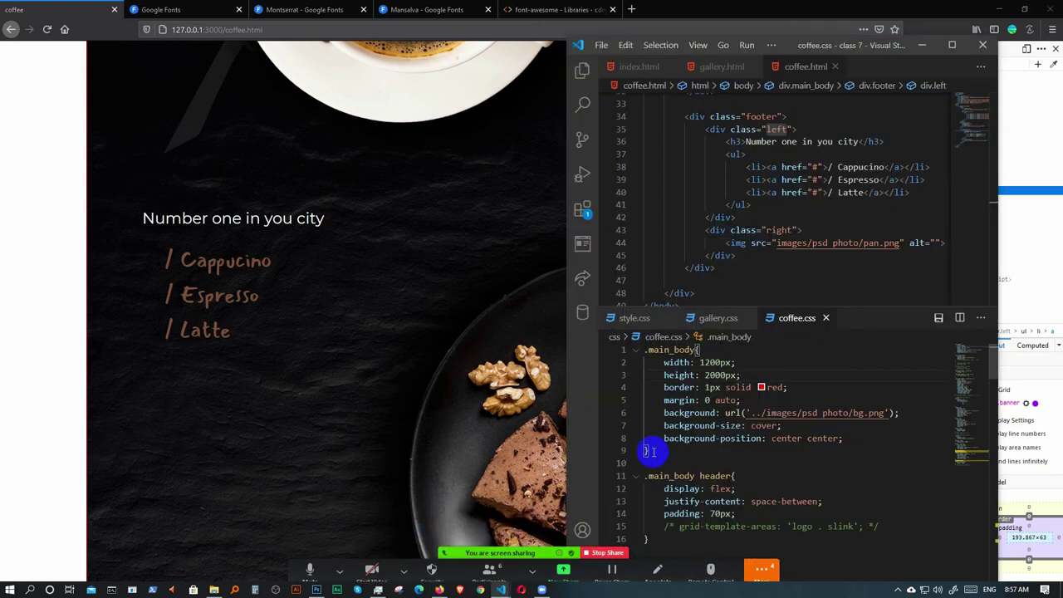
{"action": "scroll", "coordinate": [705, 446], "scroll_direction": "down", "scroll_amount": 5}
{"action": "scroll", "coordinate": [724, 448], "scroll_direction": "up", "scroll_amount": 2}
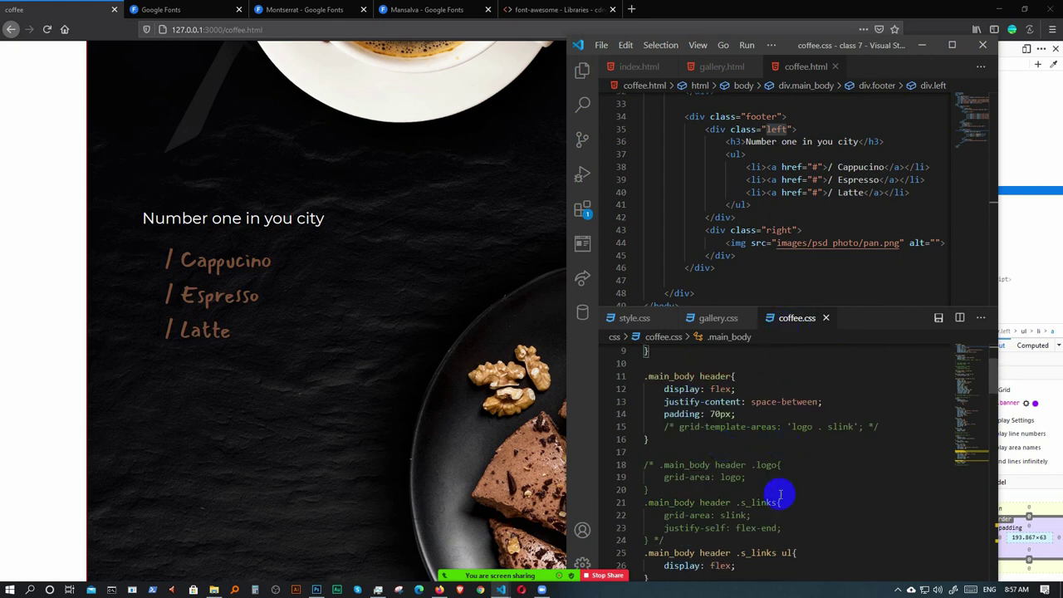
{"action": "scroll", "coordinate": [773, 491], "scroll_direction": "down", "scroll_amount": 15}
{"action": "scroll", "coordinate": [791, 488], "scroll_direction": "down", "scroll_amount": 10}
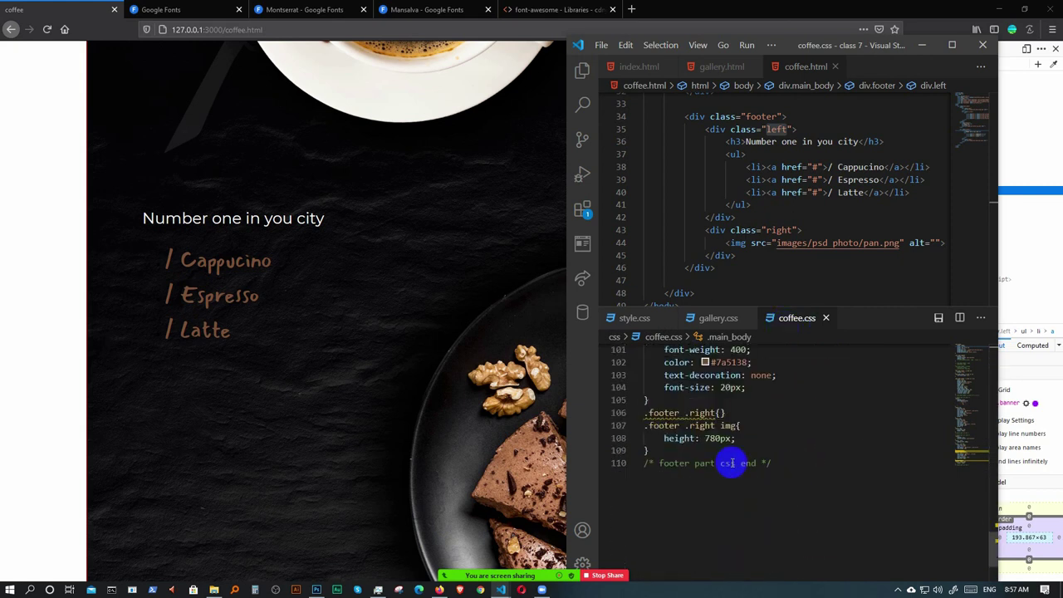
{"action": "scroll", "coordinate": [760, 445], "scroll_direction": "up", "scroll_amount": 3}
{"action": "double_click", "coordinate": [731, 488]}
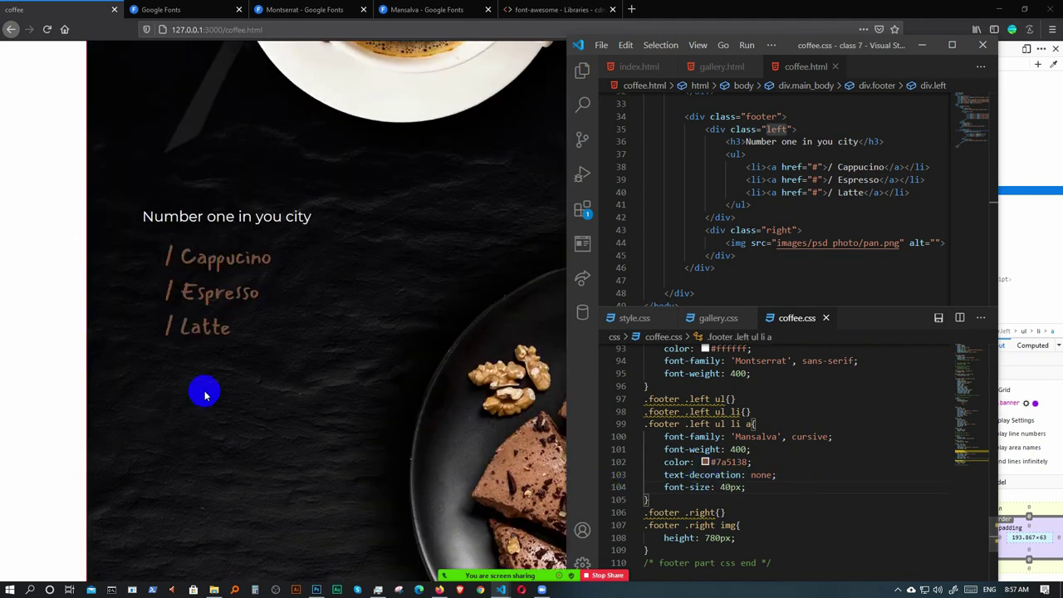
- Inspect the "Enjoy Your" banner heading to show its .banner h1 style rule
{"action": "scroll", "coordinate": [332, 418], "scroll_direction": "up", "scroll_amount": 10}
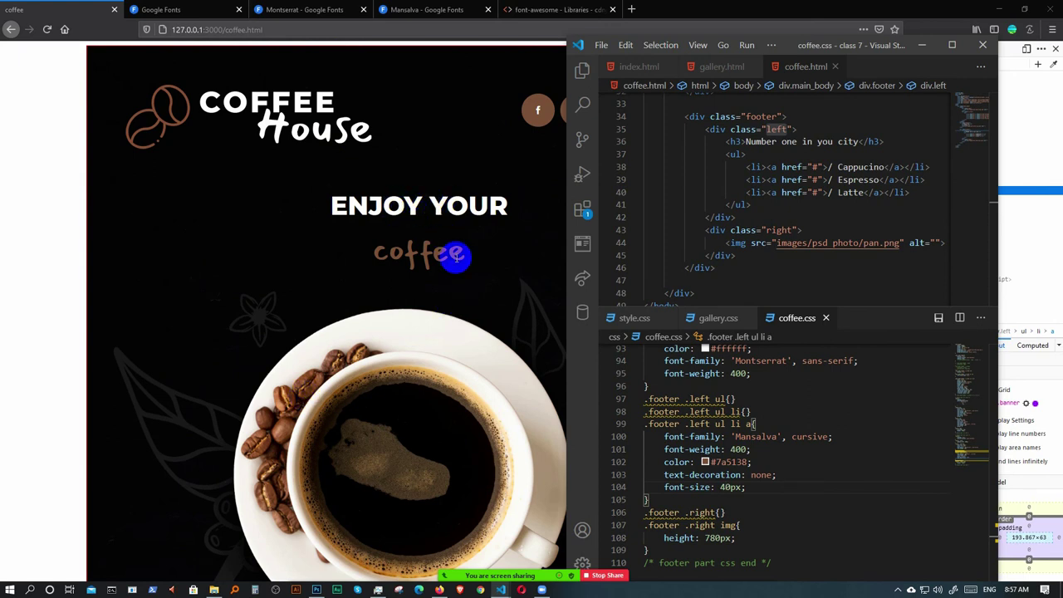
{"action": "left_click", "coordinate": [413, 200]}
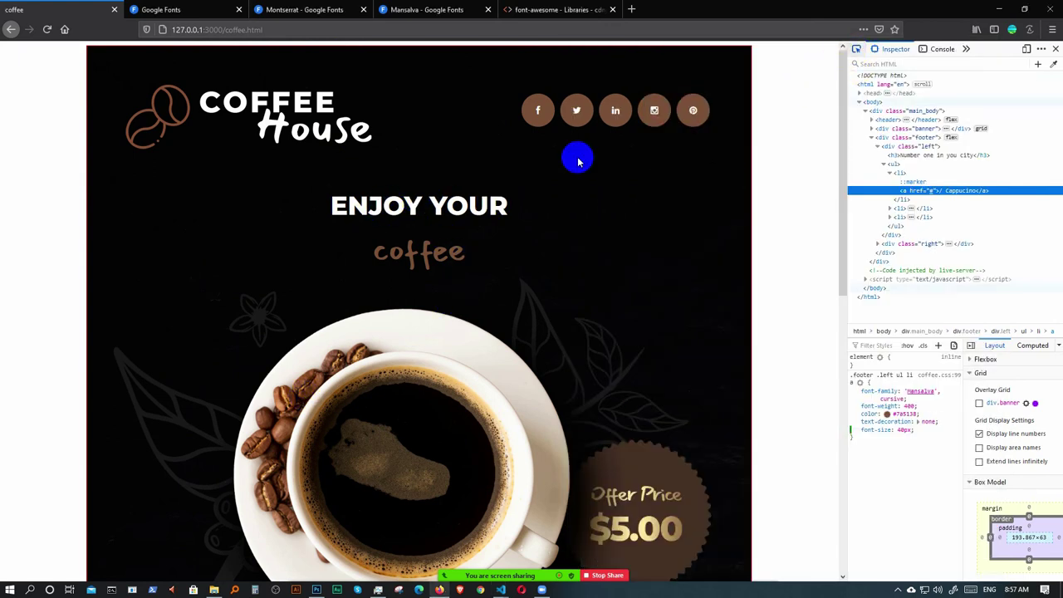
{"action": "left_click", "coordinate": [482, 202]}
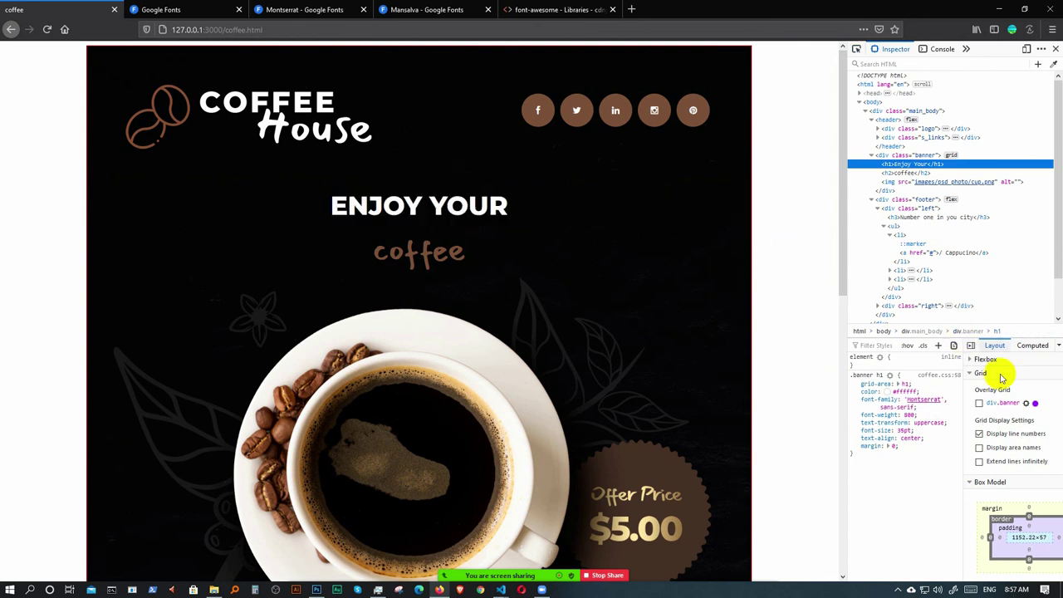
- Try a font size of 48pt on the .banner h1 rule in the inspector
{"action": "left_click", "coordinate": [904, 430]}
{"action": "key", "text": "Up"}
{"action": "key", "text": "Up"}
{"action": "key", "text": "Up"}
{"action": "key", "text": "Up"}
{"action": "key", "text": "Up"}
{"action": "key", "text": "Up"}
{"action": "key", "text": "Up"}
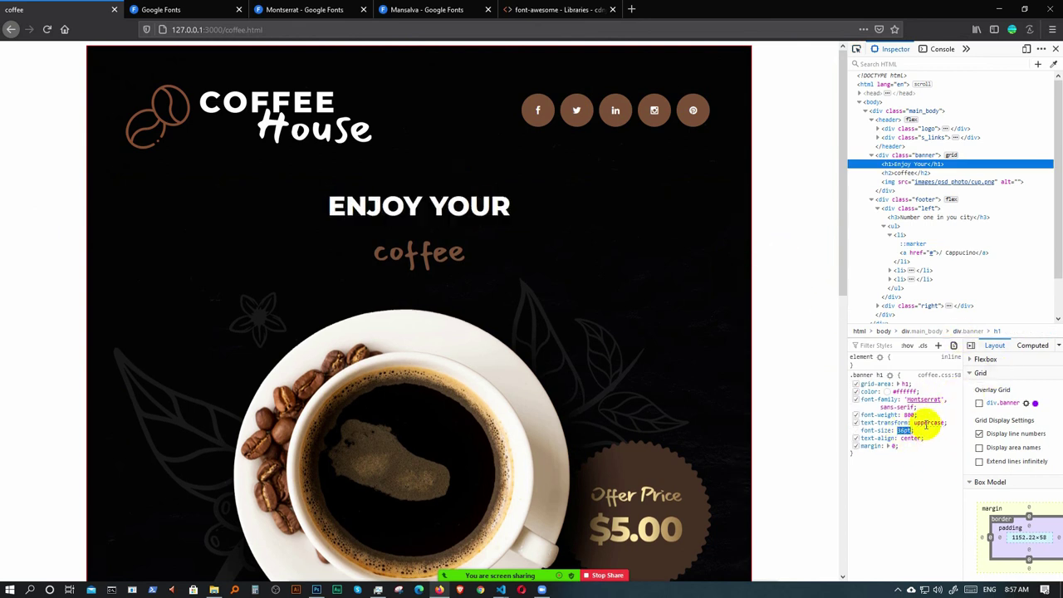
{"action": "key", "text": "Up"}
{"action": "key", "text": "Up"}
{"action": "key", "text": "Up"}
{"action": "key", "text": "Up"}
{"action": "key", "text": "Up"}
{"action": "key", "text": "Up"}
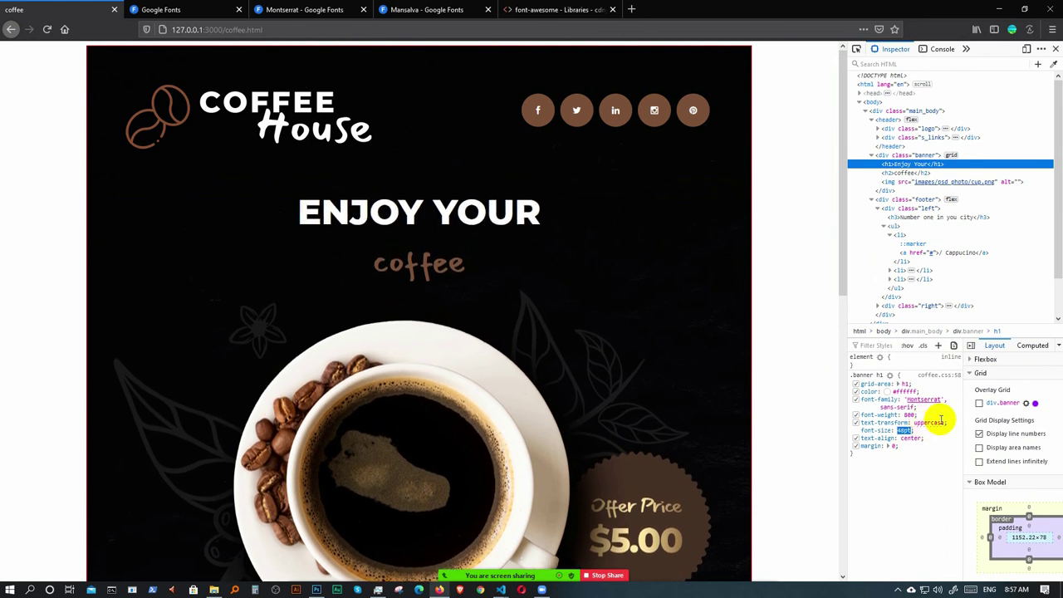
- Preview the .banner h1 font size at 43pt and check the page from footer to header
{"action": "scroll", "coordinate": [636, 429], "scroll_direction": "down", "scroll_amount": 5}
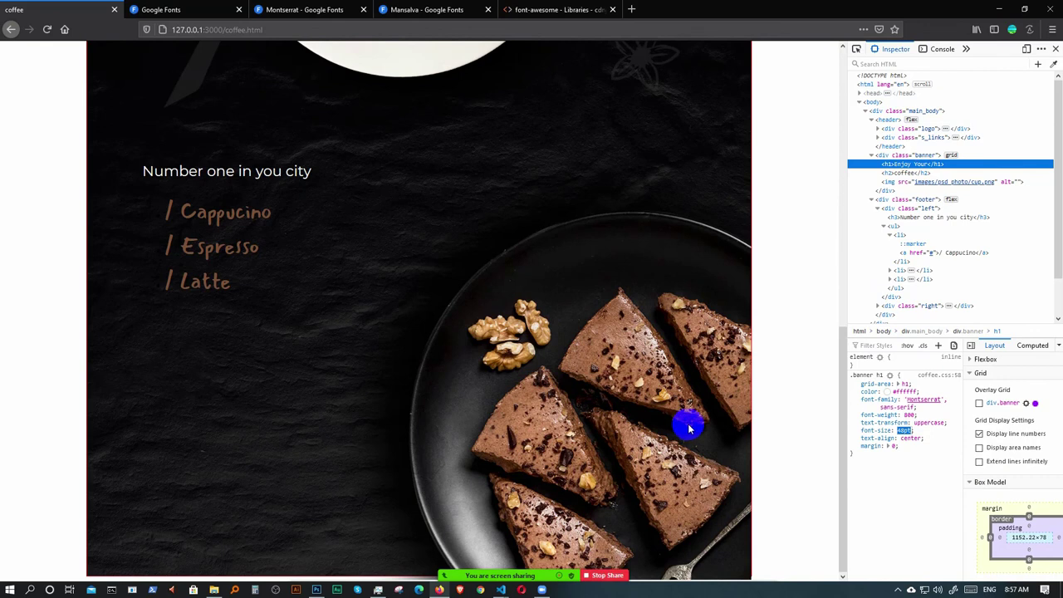
{"action": "scroll", "coordinate": [689, 428], "scroll_direction": "up", "scroll_amount": 1}
{"action": "scroll", "coordinate": [691, 425], "scroll_direction": "down", "scroll_amount": 1}
{"action": "key", "text": "Down"}
{"action": "key", "text": "Down"}
{"action": "key", "text": "Down"}
{"action": "key", "text": "Down"}
{"action": "key", "text": "Down"}
{"action": "key", "text": "Down"}
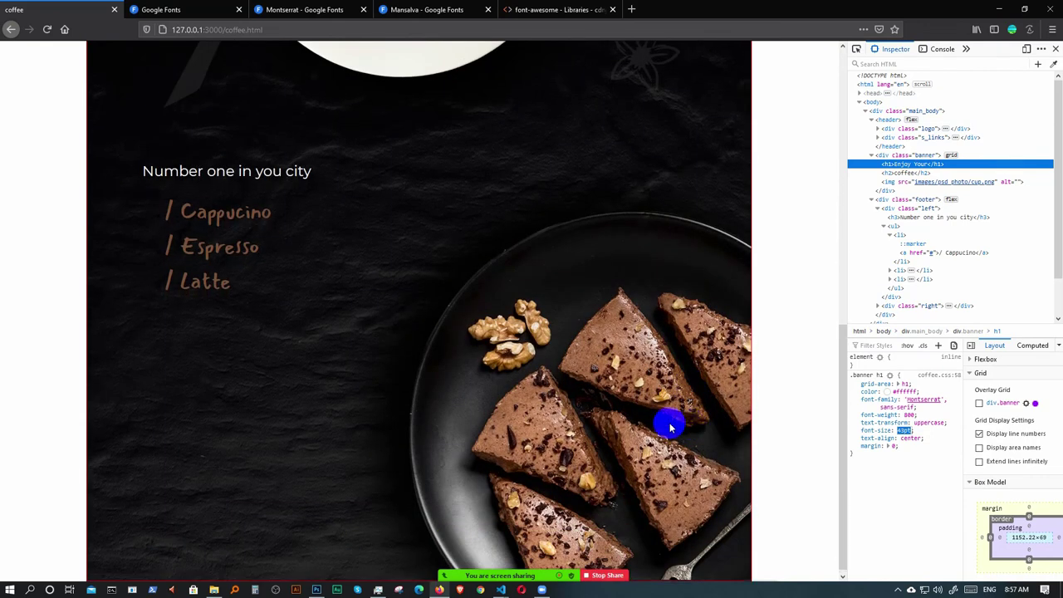
{"action": "scroll", "coordinate": [698, 461], "scroll_direction": "down", "scroll_amount": 1}
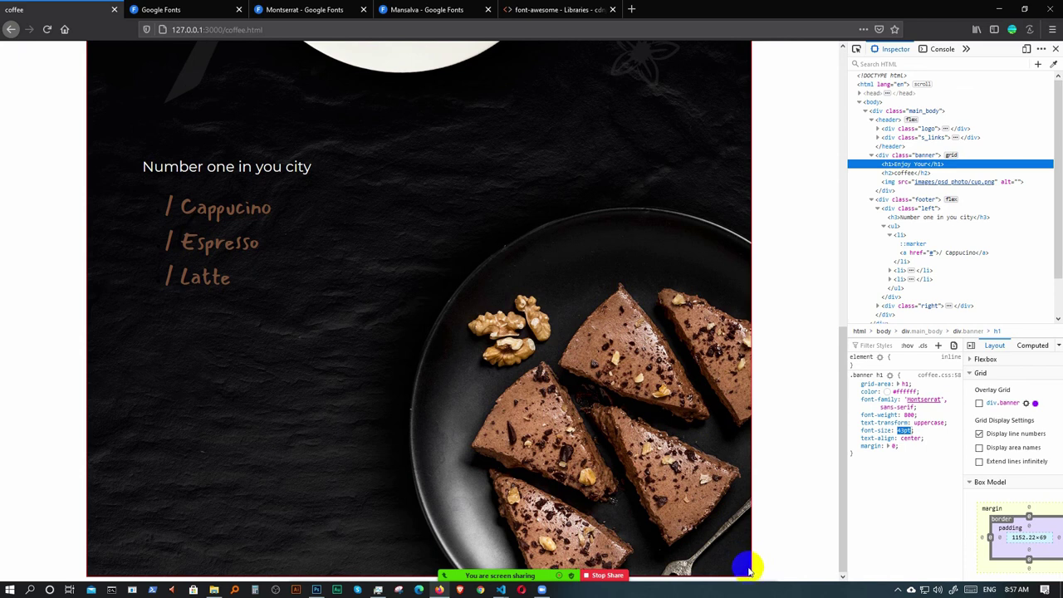
{"action": "scroll", "coordinate": [693, 404], "scroll_direction": "up", "scroll_amount": 10}
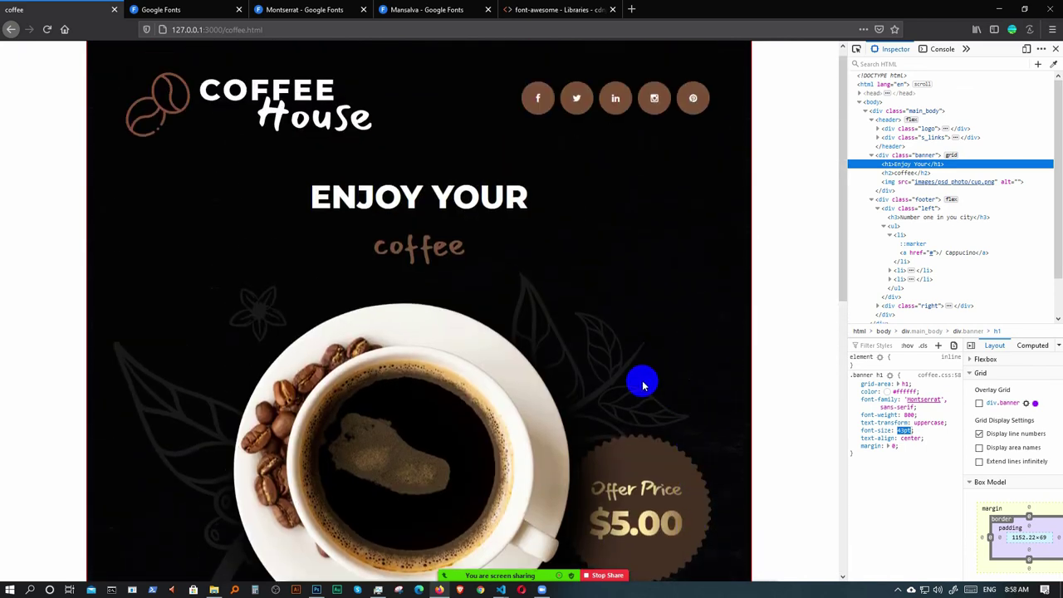
- Set the font-size in the .banner h1 rule of coffee.css to 43pt
{"action": "left_click", "coordinate": [500, 590]}
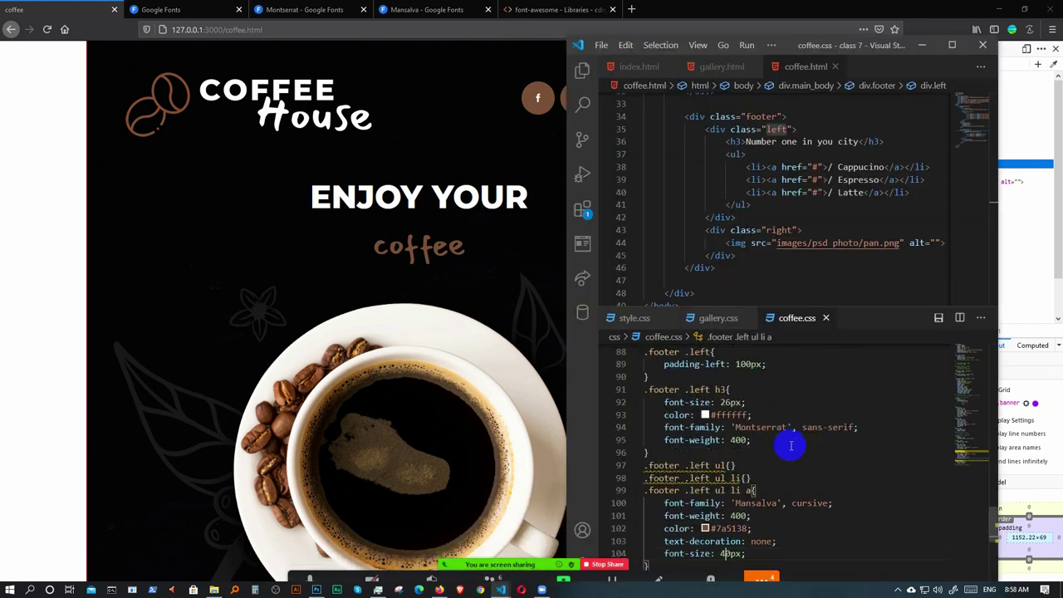
{"action": "scroll", "coordinate": [789, 445], "scroll_direction": "up", "scroll_amount": 4}
{"action": "scroll", "coordinate": [766, 482], "scroll_direction": "down", "scroll_amount": 2}
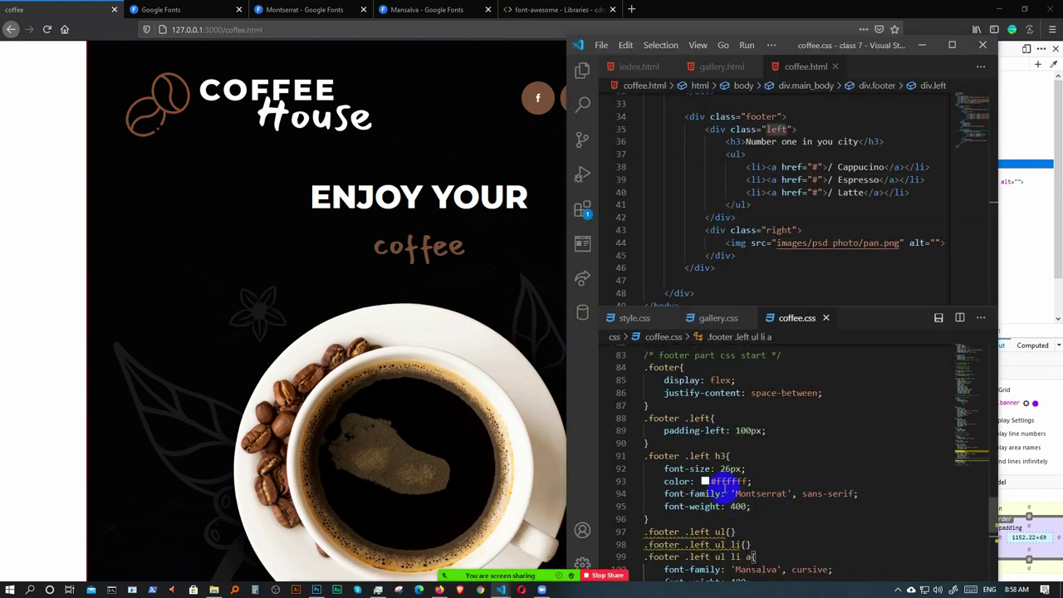
{"action": "scroll", "coordinate": [731, 473], "scroll_direction": "up", "scroll_amount": 15}
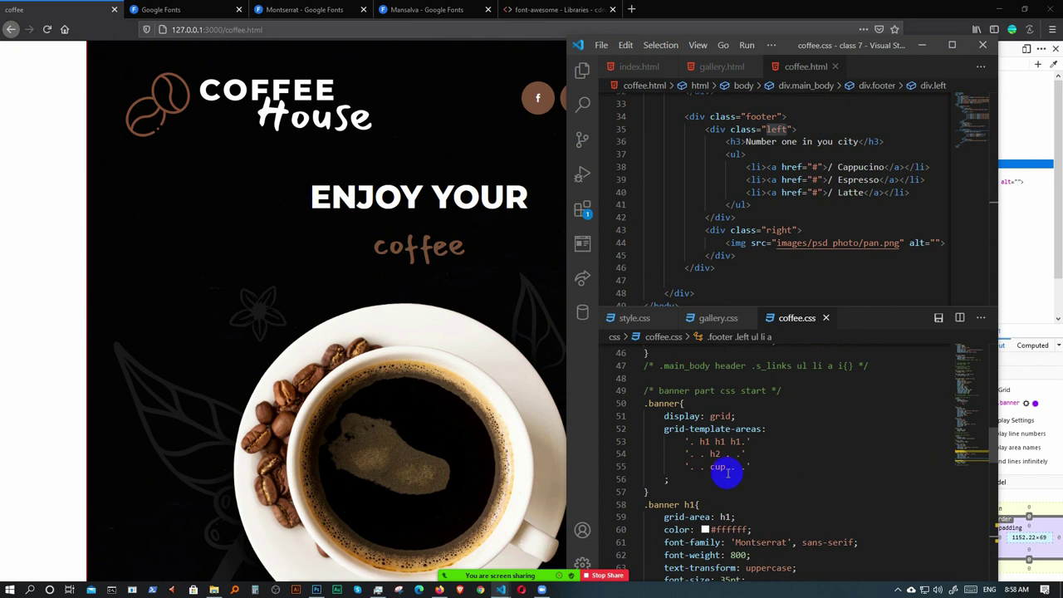
{"action": "scroll", "coordinate": [724, 470], "scroll_direction": "up", "scroll_amount": 4}
{"action": "scroll", "coordinate": [758, 465], "scroll_direction": "up", "scroll_amount": 5}
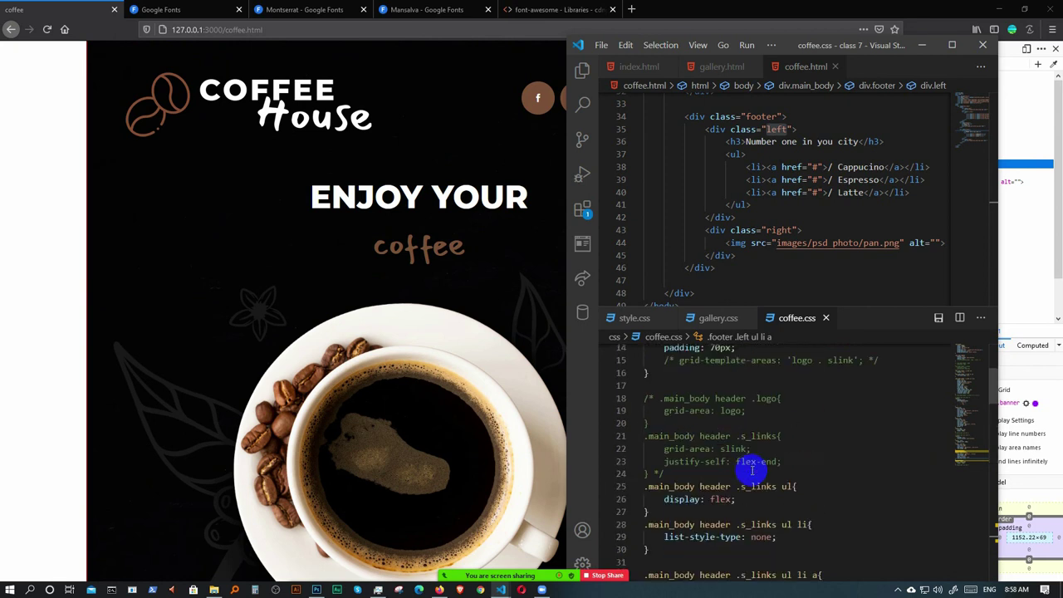
{"action": "scroll", "coordinate": [795, 468], "scroll_direction": "up", "scroll_amount": 1}
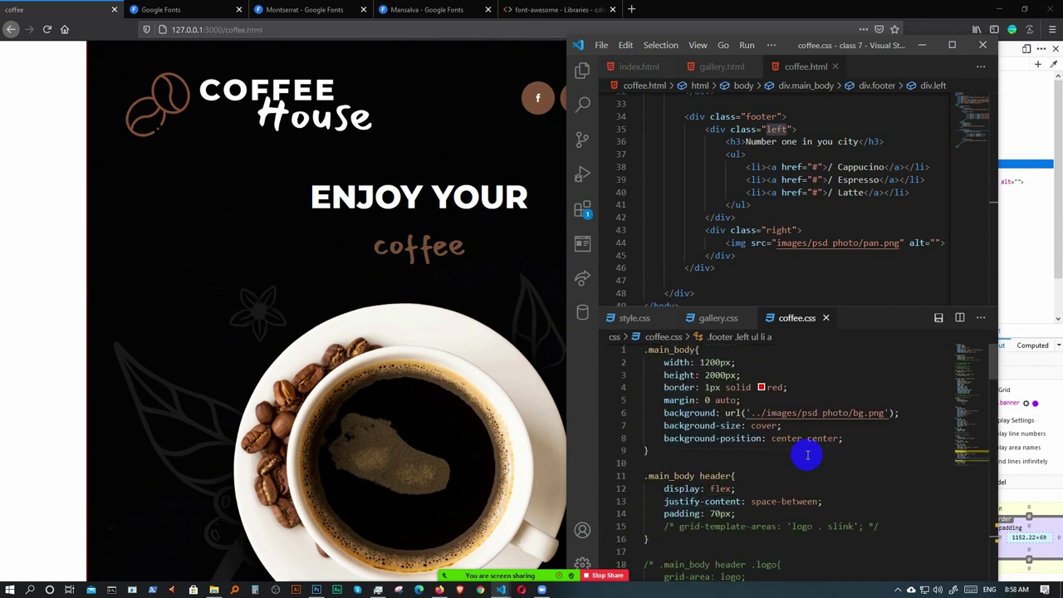
{"action": "scroll", "coordinate": [814, 449], "scroll_direction": "down", "scroll_amount": 5}
{"action": "scroll", "coordinate": [821, 455], "scroll_direction": "down", "scroll_amount": 6}
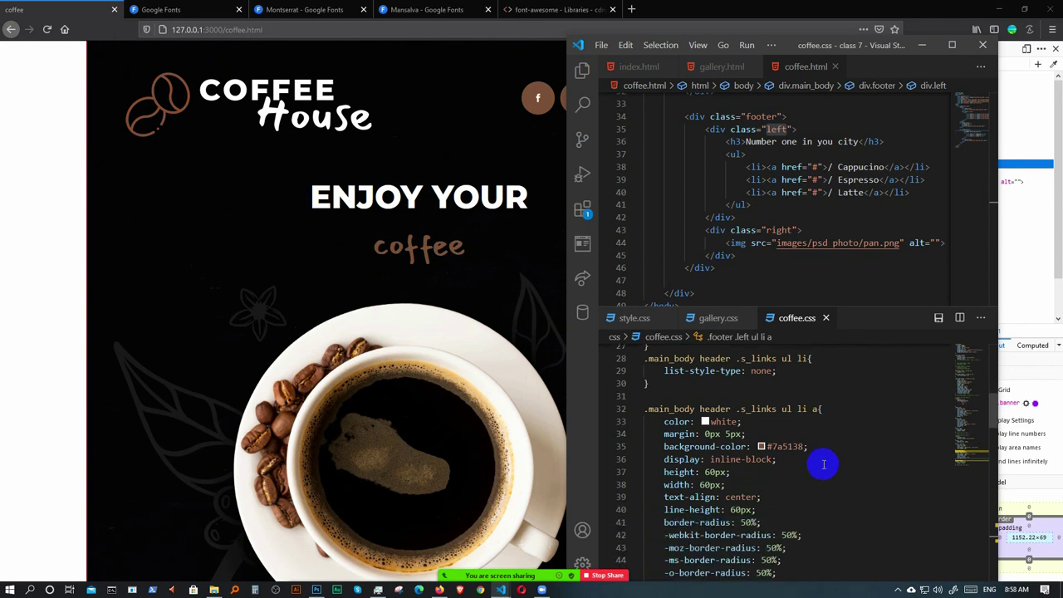
{"action": "scroll", "coordinate": [797, 465], "scroll_direction": "down", "scroll_amount": 5}
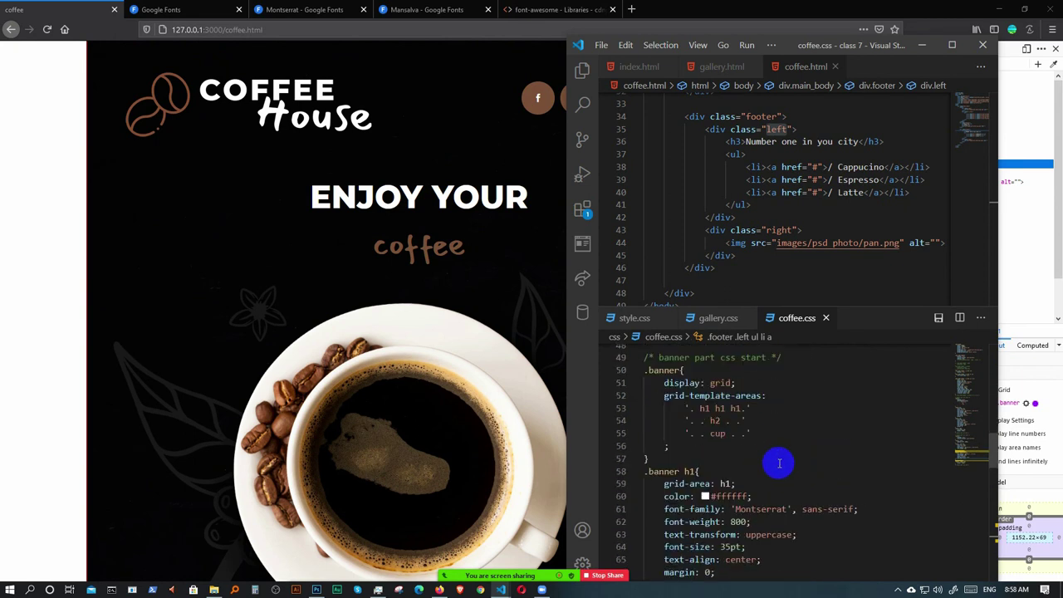
{"action": "left_click", "coordinate": [732, 448]}
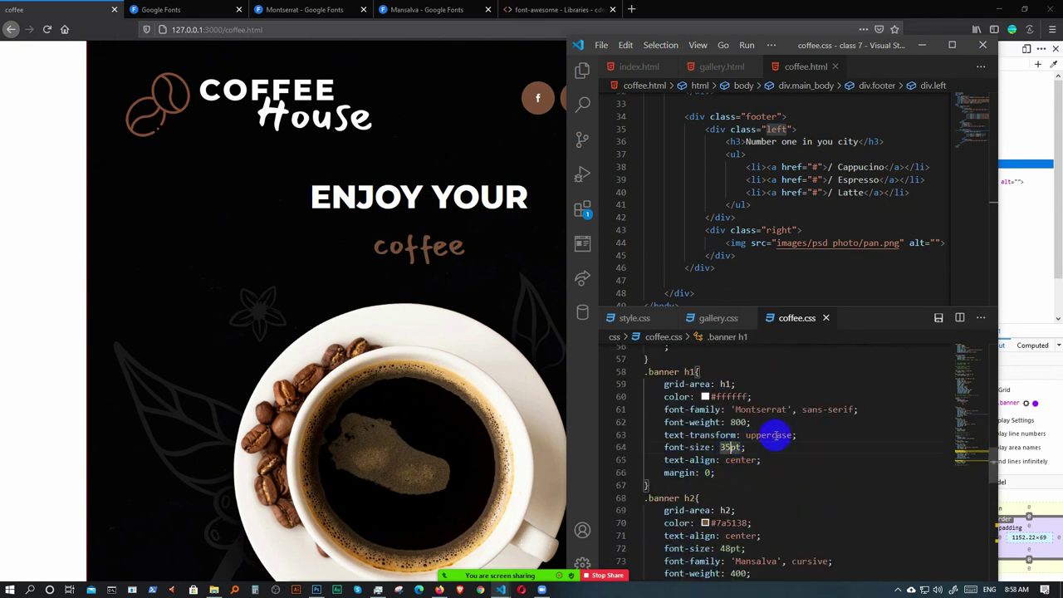
{"action": "key", "text": "BackSpace"}
{"action": "type", "text": "4"}
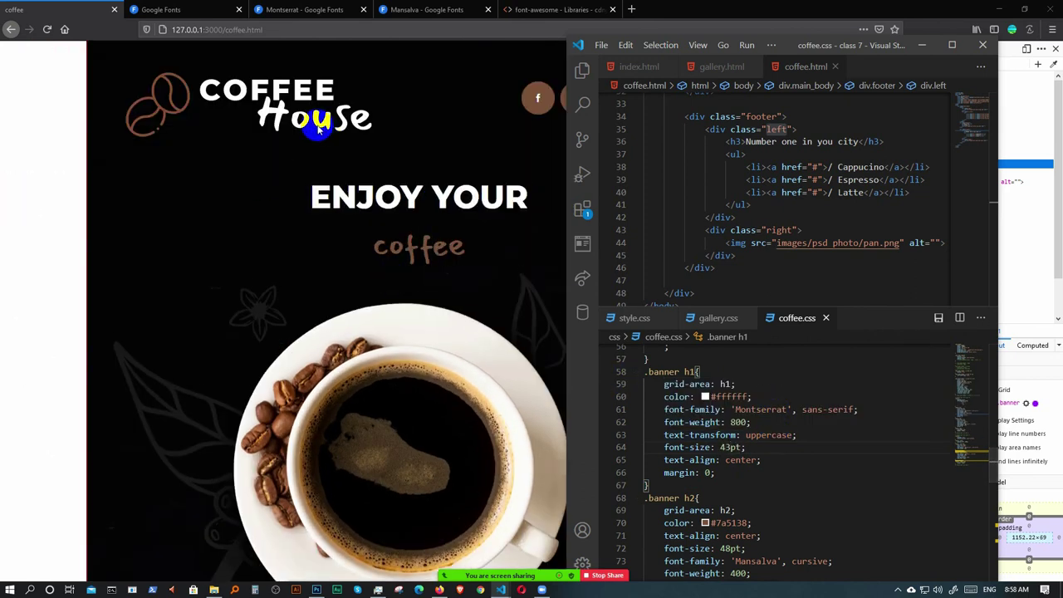
- Switch to the Photoshop poster and measure the Coffee House logo's size with the Rectangular Marquee tool
{"action": "left_click", "coordinate": [317, 583]}
{"action": "scroll", "coordinate": [307, 98], "scroll_direction": "up", "scroll_amount": 3}
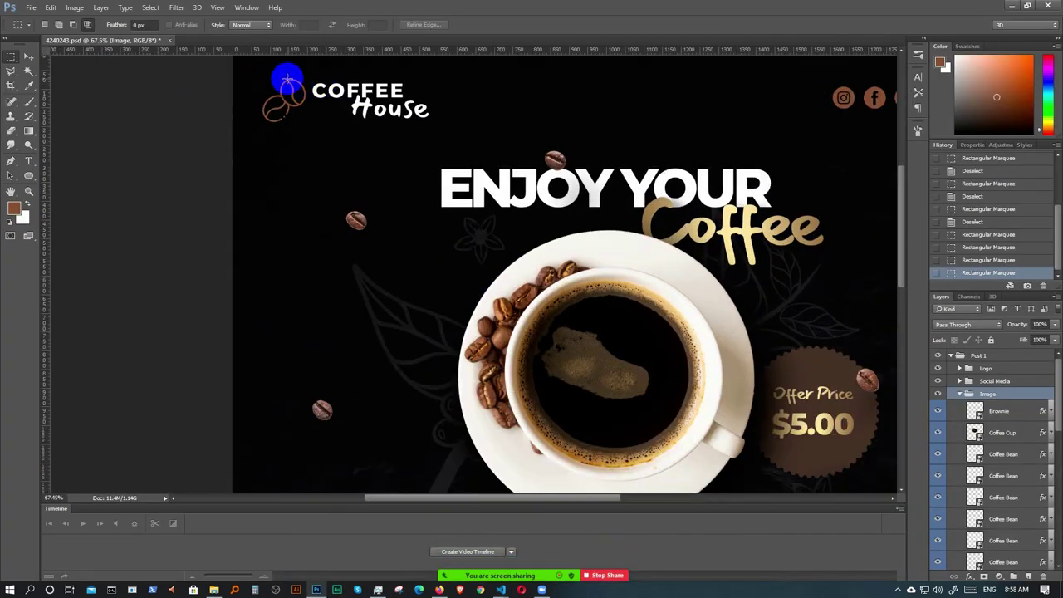
{"action": "left_click_drag", "start_coordinate": [361, 98], "coordinate": [401, 118]}
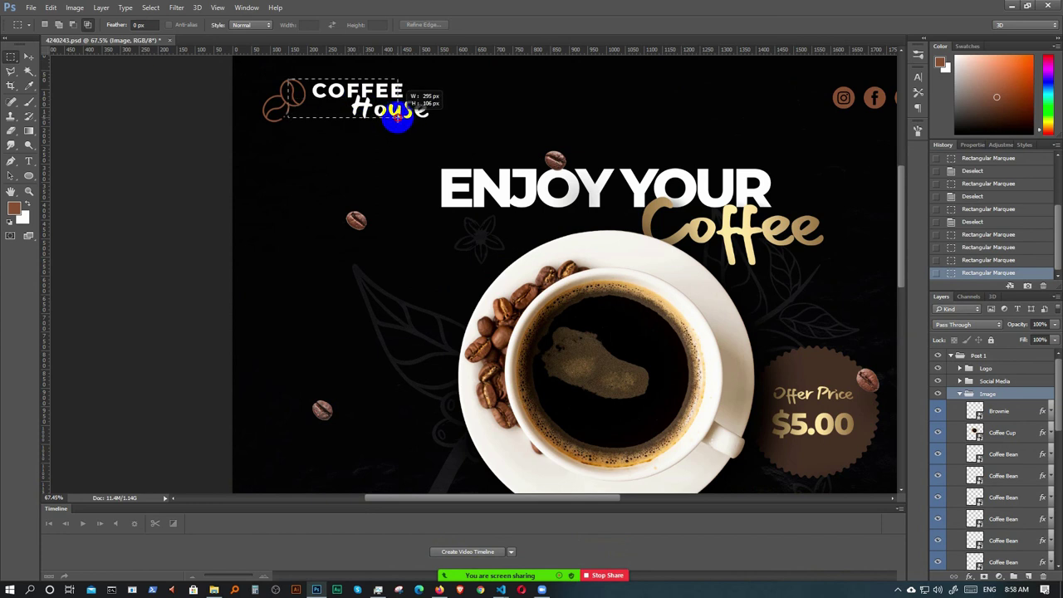
{"action": "left_click_drag", "start_coordinate": [399, 118], "coordinate": [401, 118]}
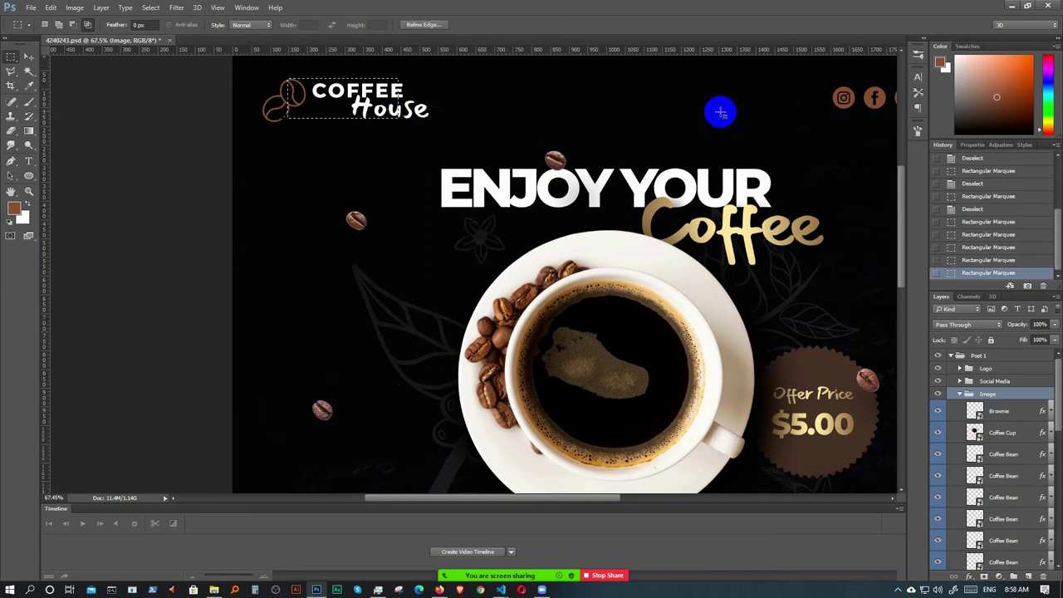
{"action": "left_click", "coordinate": [488, 113]}
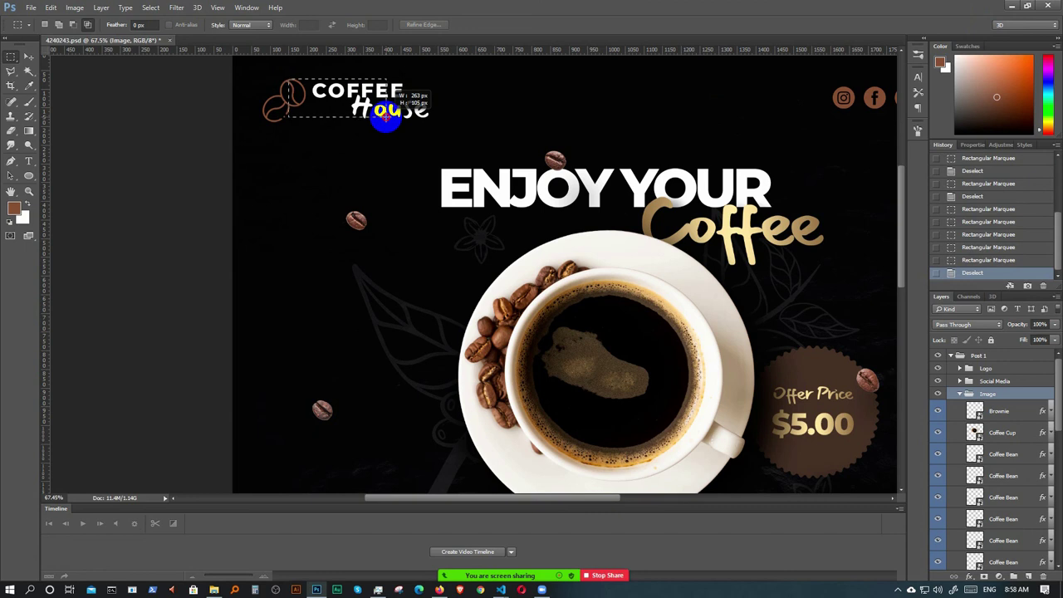
{"action": "left_click_drag", "start_coordinate": [384, 118], "coordinate": [386, 117]}
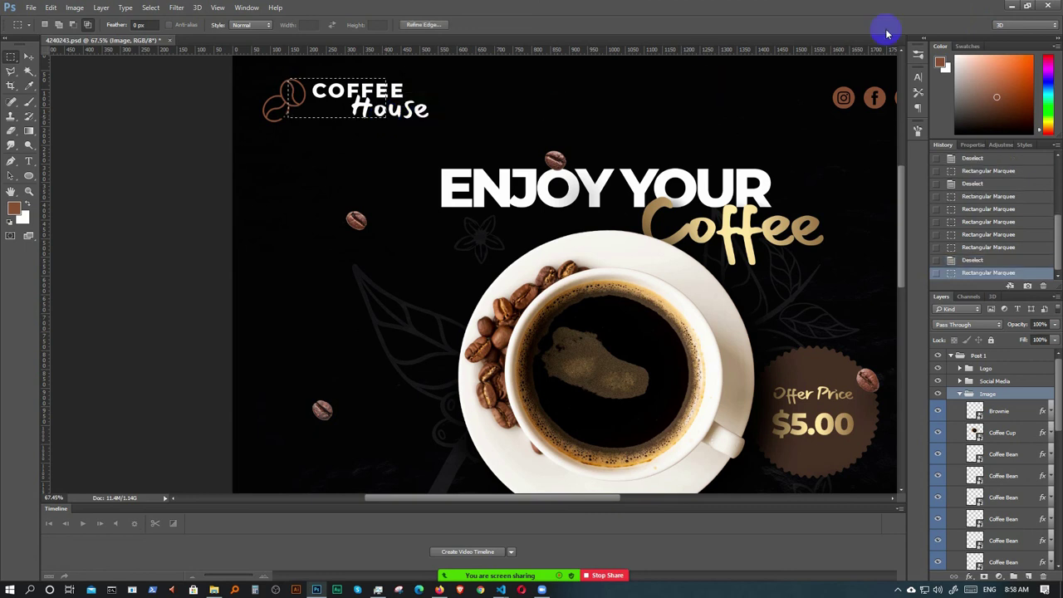
{"action": "left_click", "coordinate": [1012, 7]}
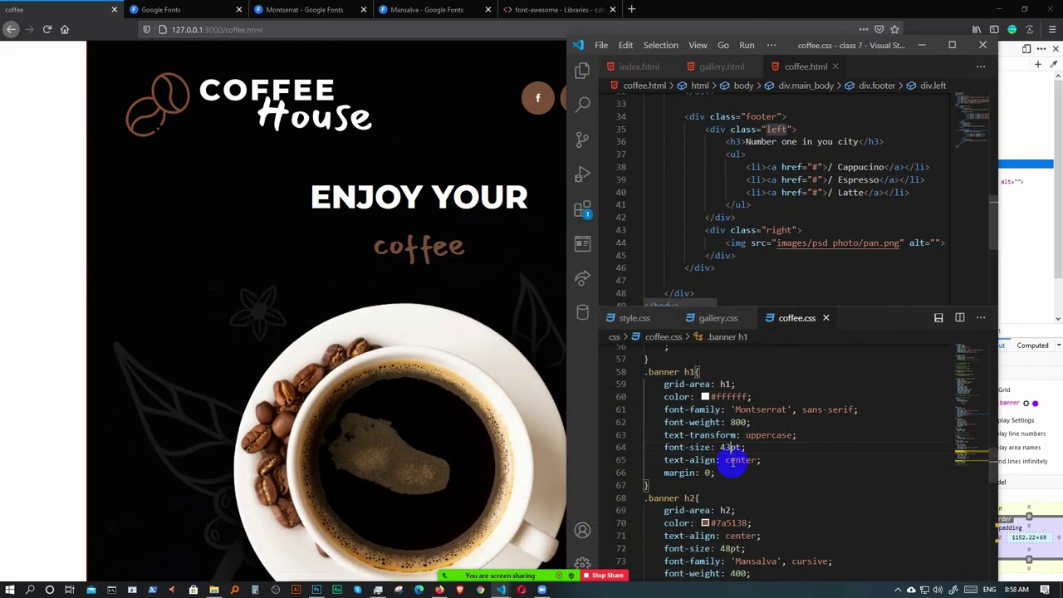
- Try to toggle the comment around the .main_body header .logo rule in coffee.css
{"action": "scroll", "coordinate": [743, 457], "scroll_direction": "up", "scroll_amount": 7}
{"action": "scroll", "coordinate": [771, 448], "scroll_direction": "up", "scroll_amount": 9}
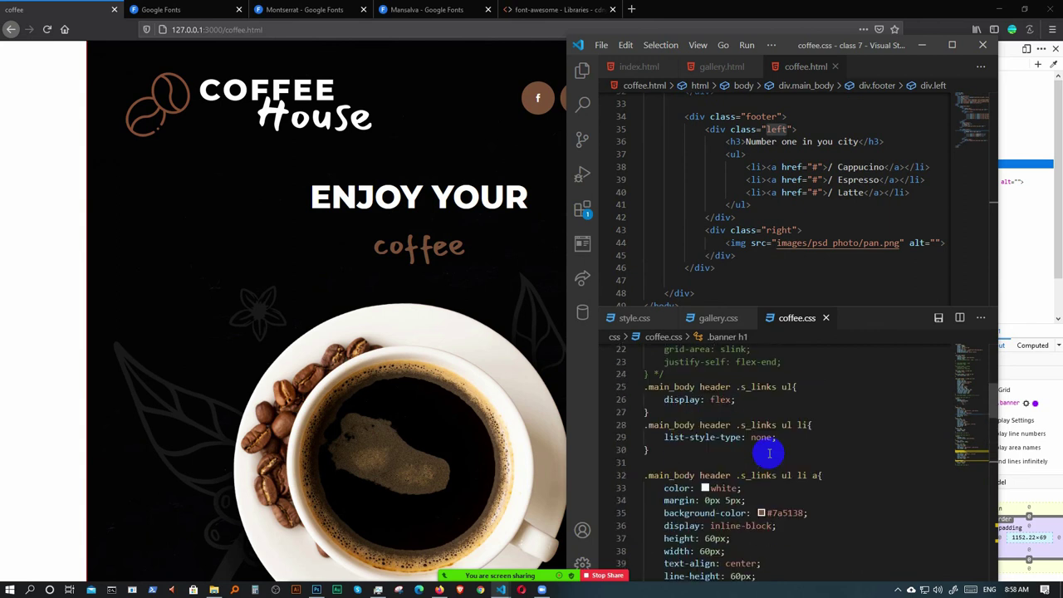
{"action": "scroll", "coordinate": [795, 454], "scroll_direction": "up", "scroll_amount": 2}
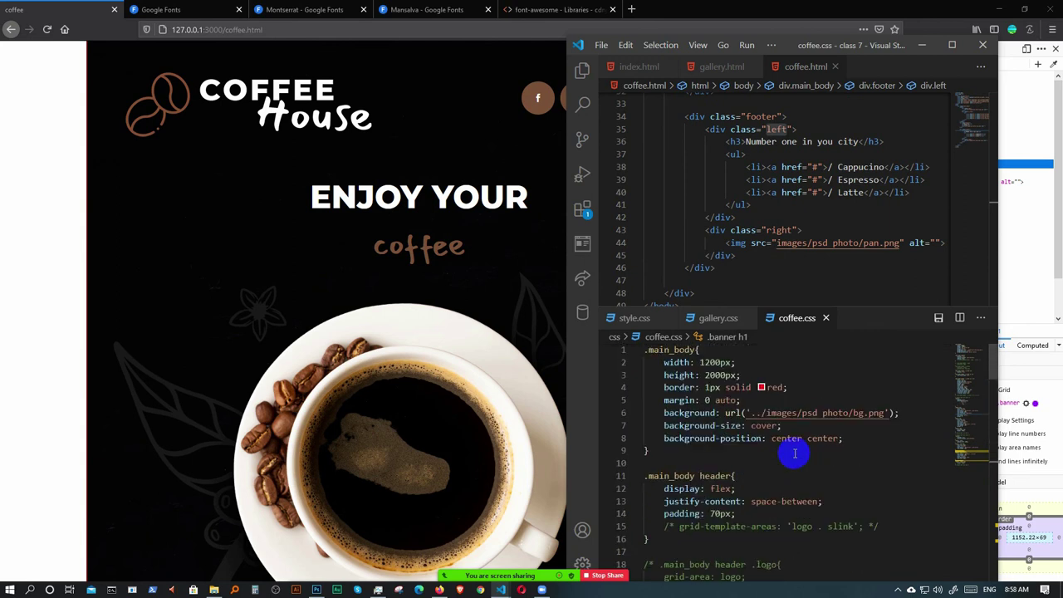
{"action": "scroll", "coordinate": [759, 463], "scroll_direction": "down", "scroll_amount": 6}
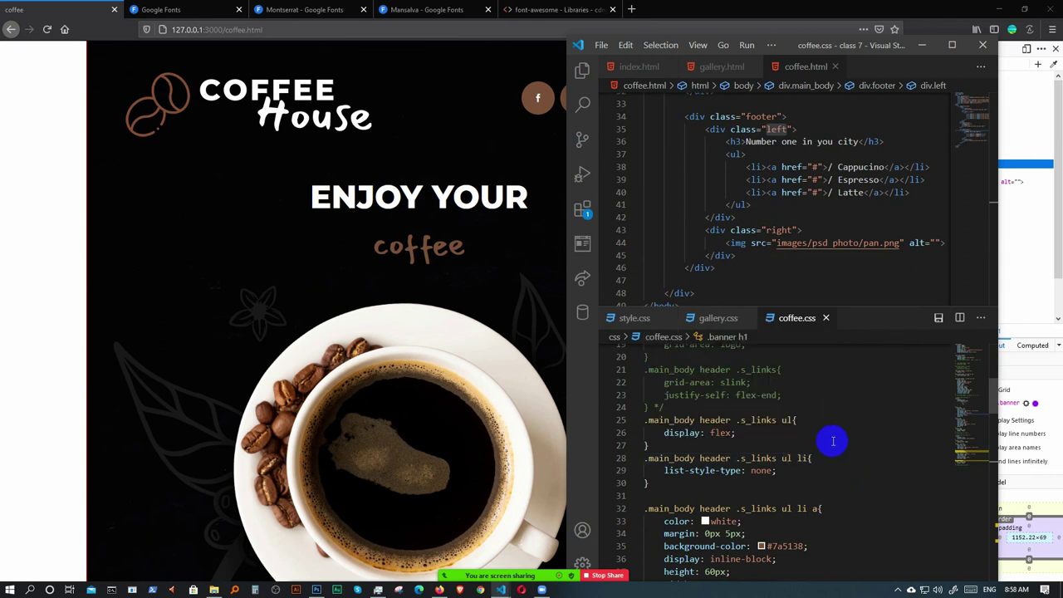
{"action": "scroll", "coordinate": [836, 441], "scroll_direction": "up", "scroll_amount": 4}
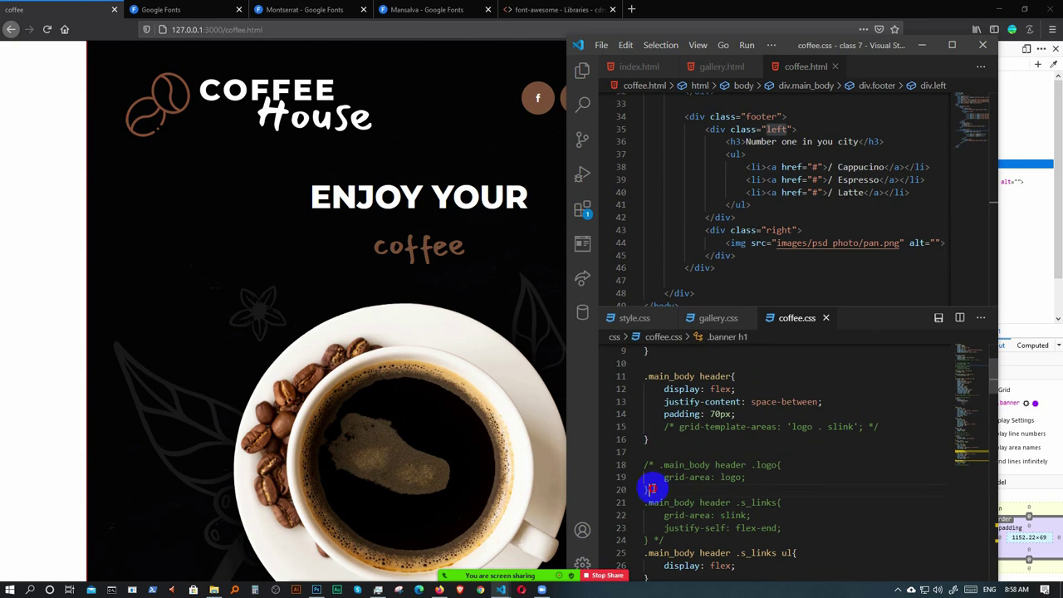
{"action": "left_click_drag", "start_coordinate": [650, 489], "coordinate": [648, 468]}
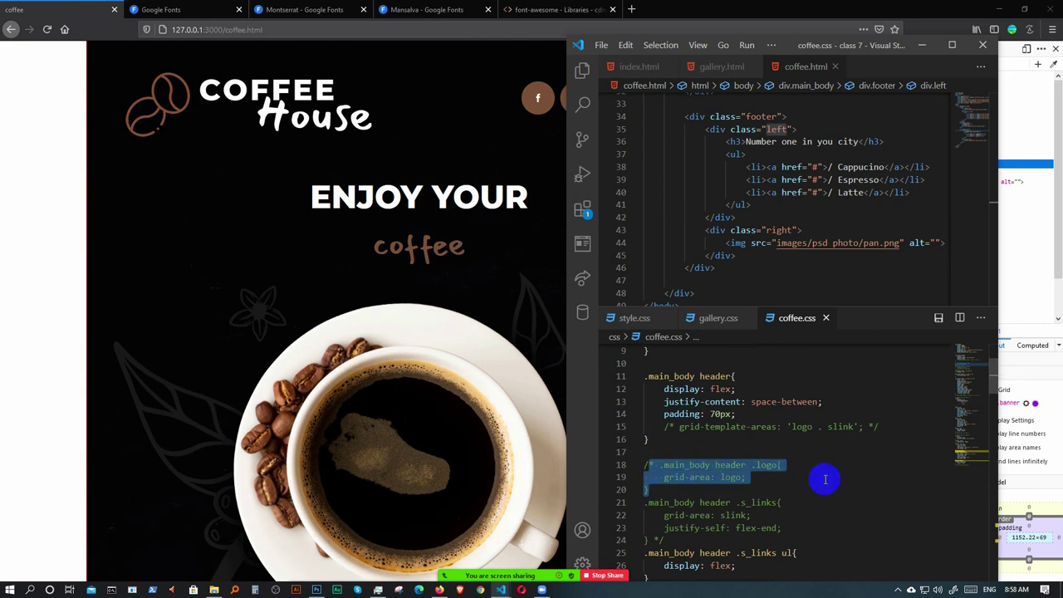
{"action": "key", "text": "shift+alt+a"}
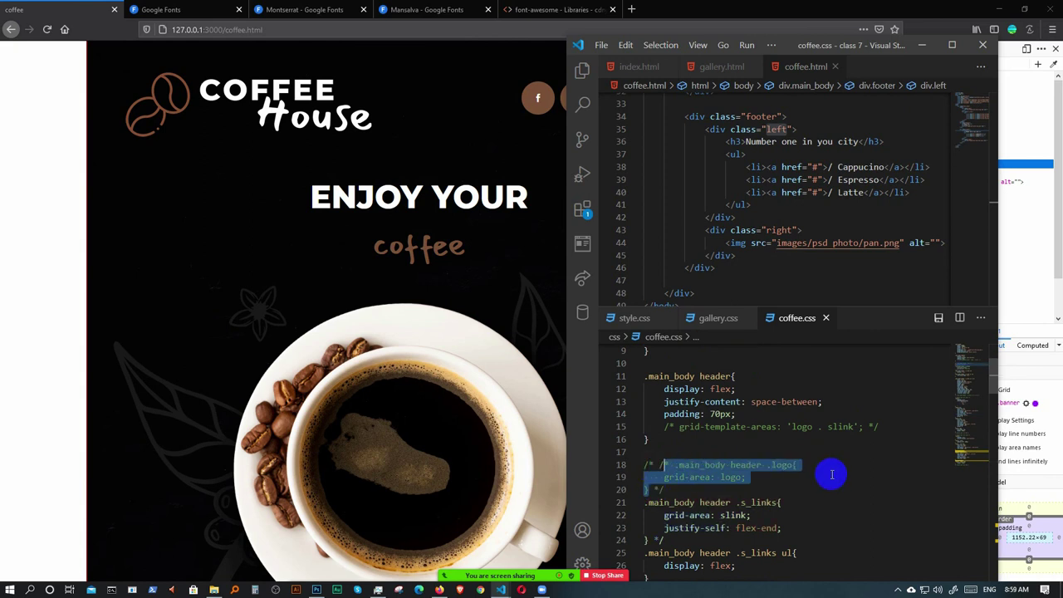
{"action": "key", "text": "ctrl+z"}
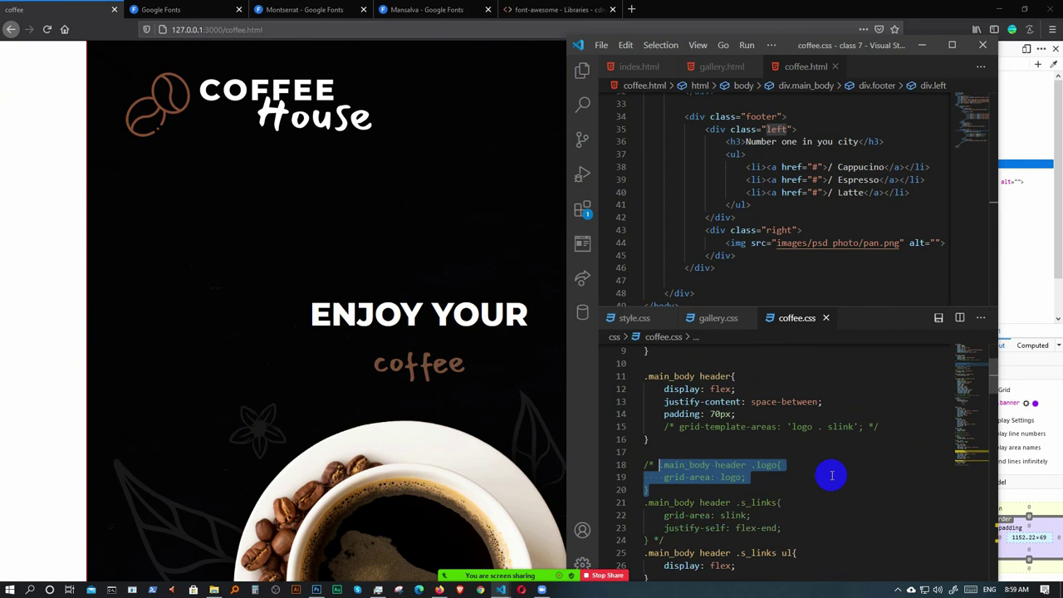
- Uncomment the .main_body header .logo rule by moving the comment opening below it, and remove the leading space before its selector
{"action": "scroll", "coordinate": [819, 475], "scroll_direction": "down", "scroll_amount": 1}
{"action": "left_click", "coordinate": [670, 450]}
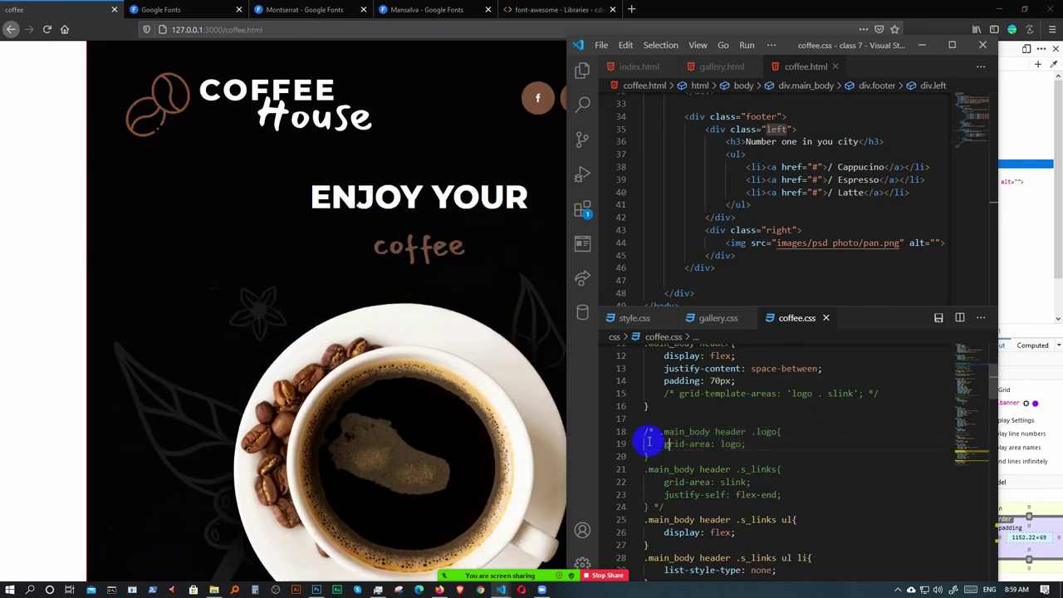
{"action": "key", "text": "ctrl+x"}
{"action": "left_click", "coordinate": [657, 457]}
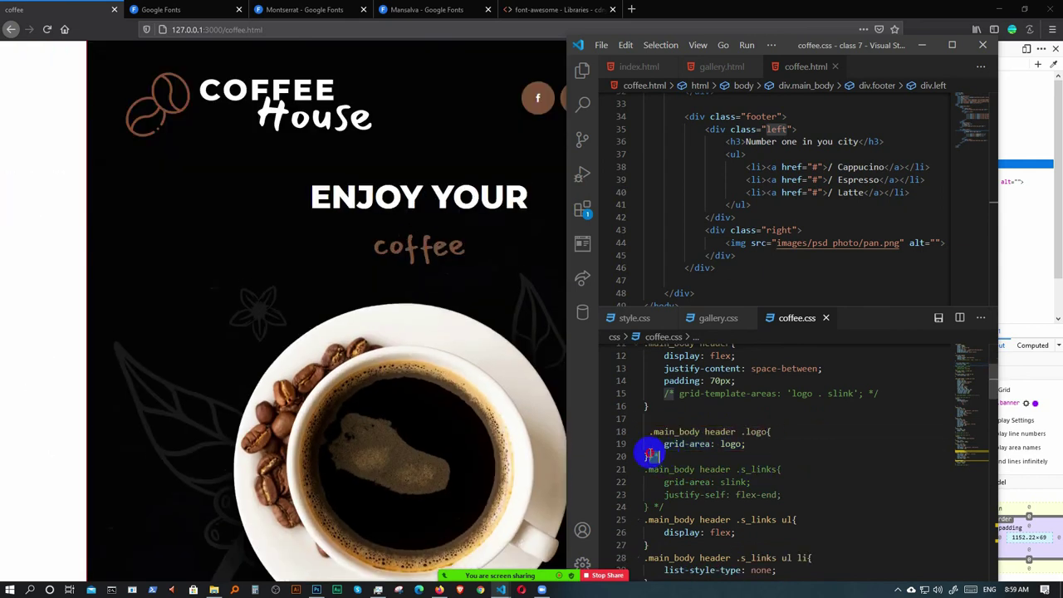
{"action": "key", "text": "Return"}
{"action": "key", "text": "ctrl+v"}
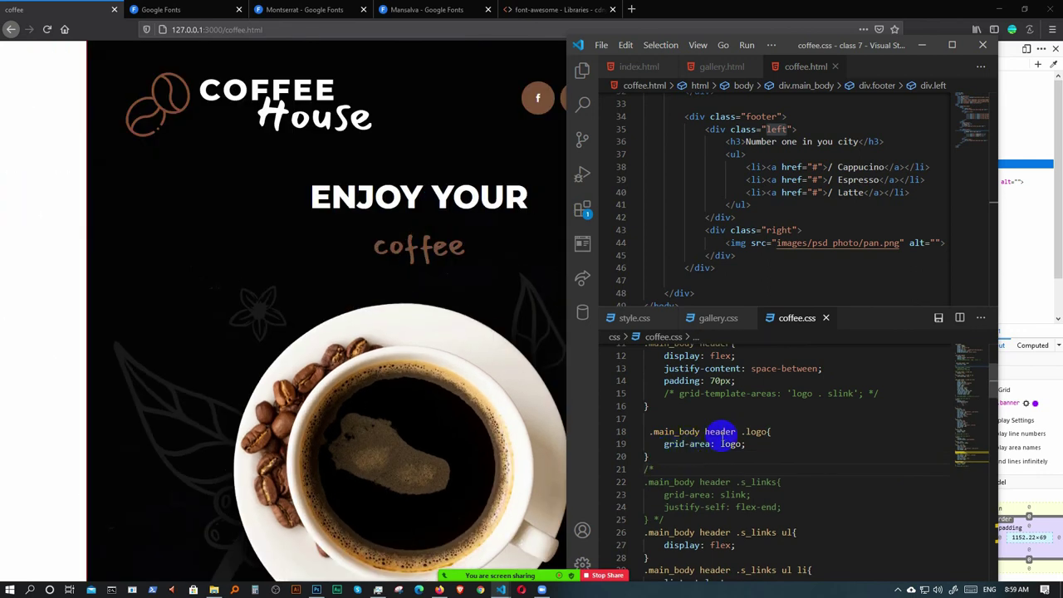
{"action": "left_click", "coordinate": [649, 431]}
{"action": "key", "text": "BackSpace"}
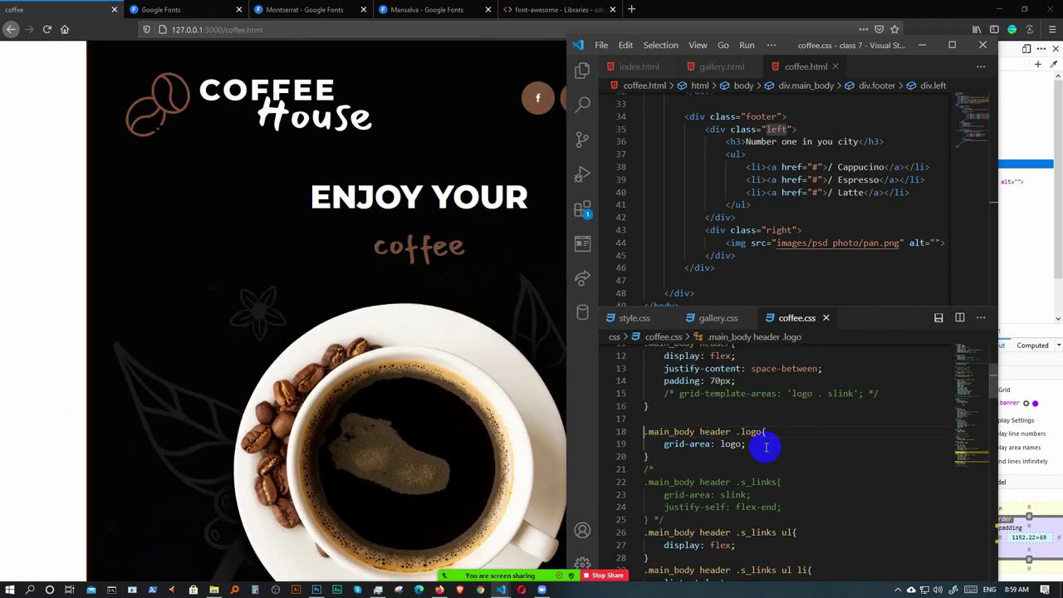
- Remove the grid-area declaration, collapse the .logo rule to one line, and duplicate it below as .main_body header .logo img
{"action": "left_click_drag", "start_coordinate": [765, 444], "coordinate": [664, 444]}
{"action": "key", "text": "ctrl+x"}
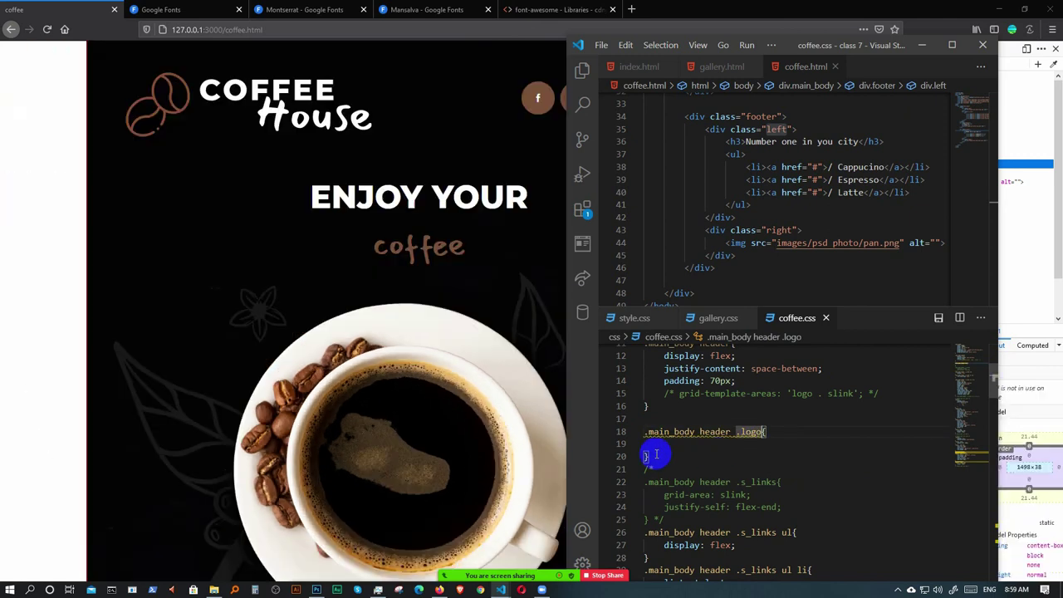
{"action": "left_click_drag", "start_coordinate": [664, 445], "coordinate": [785, 431]}
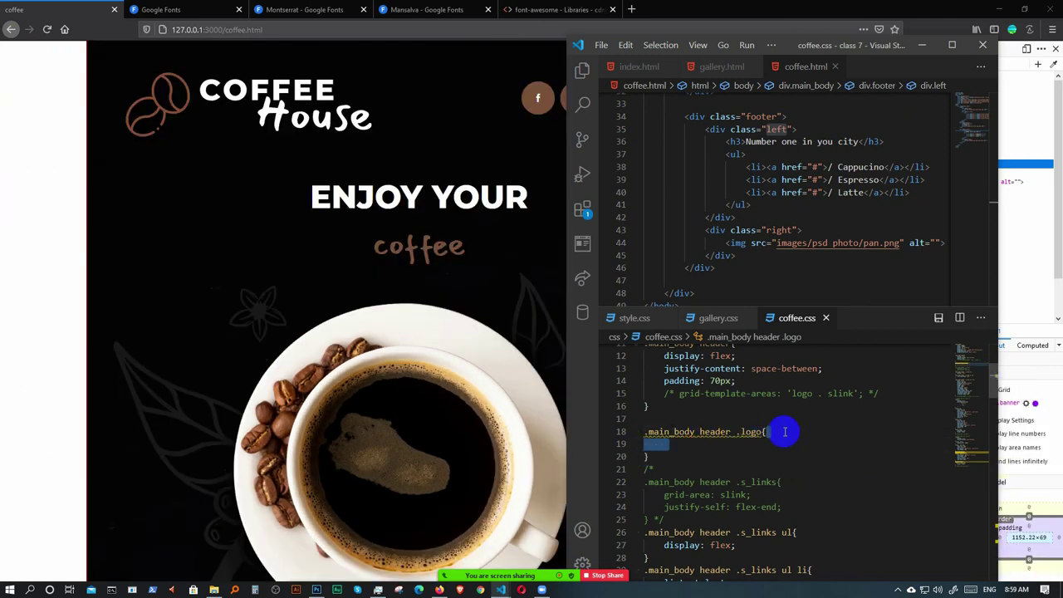
{"action": "key", "text": "shift+alt+Down"}
{"action": "left_click", "coordinate": [763, 444]}
{"action": "type", "text": "img{"}
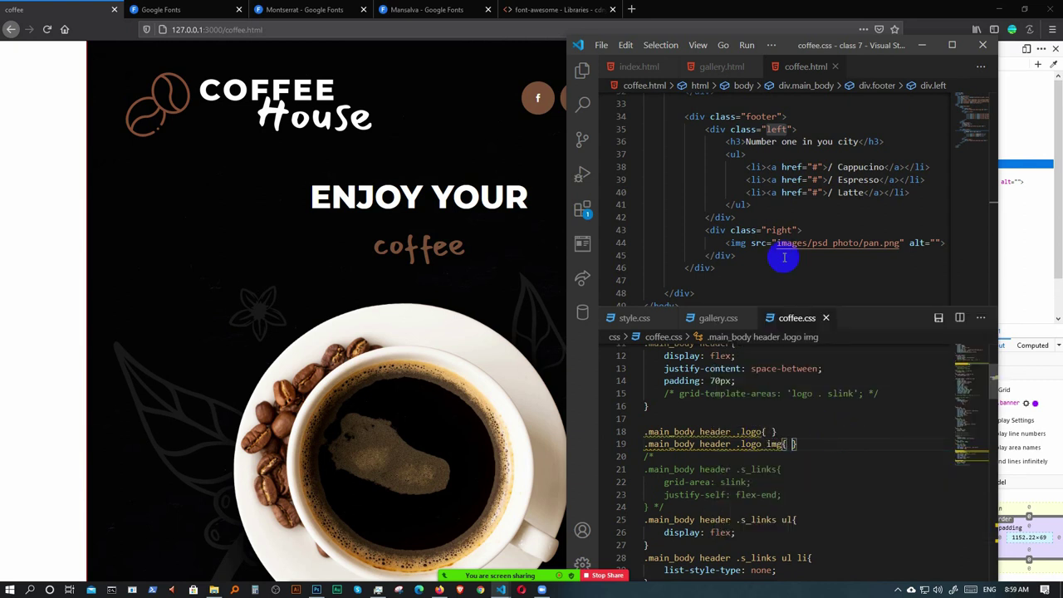
- Add a height of 105px to the .main_body header .logo img rule and comment out the empty .logo rule
{"action": "scroll", "coordinate": [785, 253], "scroll_direction": "up", "scroll_amount": 8}
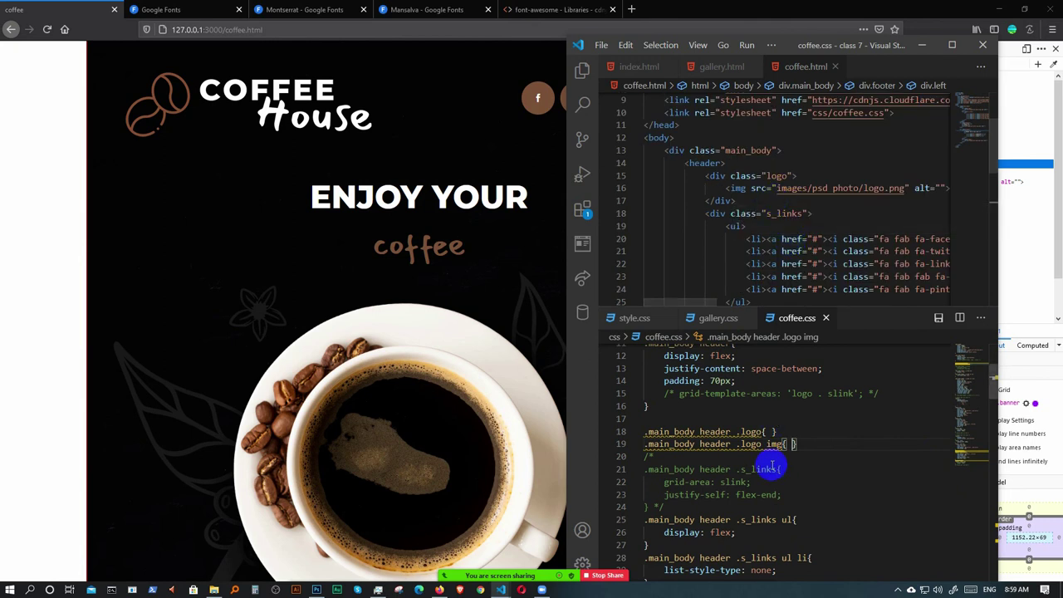
{"action": "key", "text": "Return"}
{"action": "type", "text": "h"}
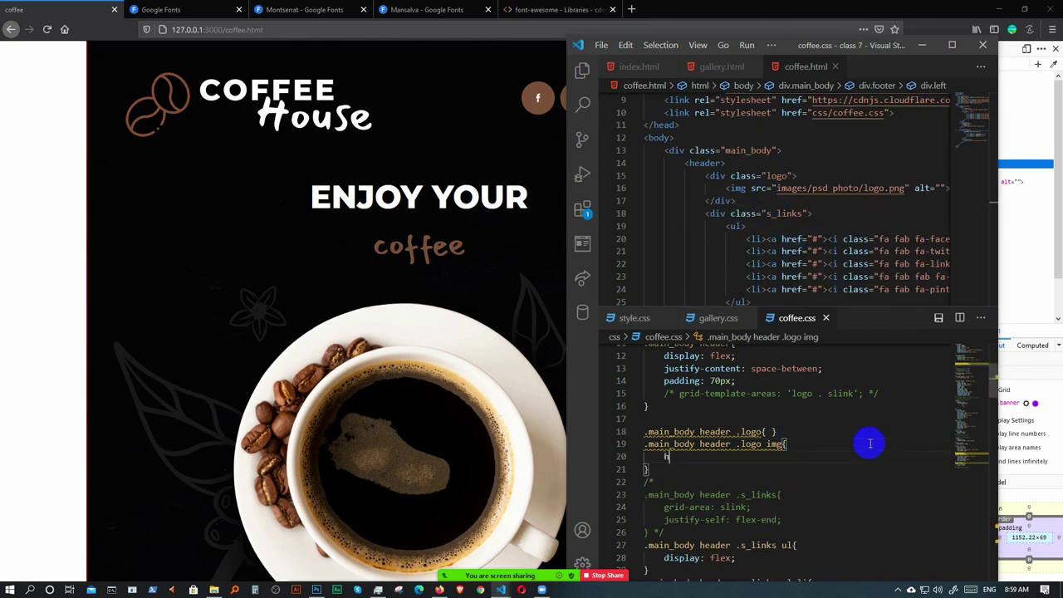
{"action": "type", "text": "e"}
{"action": "key", "text": "Return"}
{"action": "type", "text": "1"}
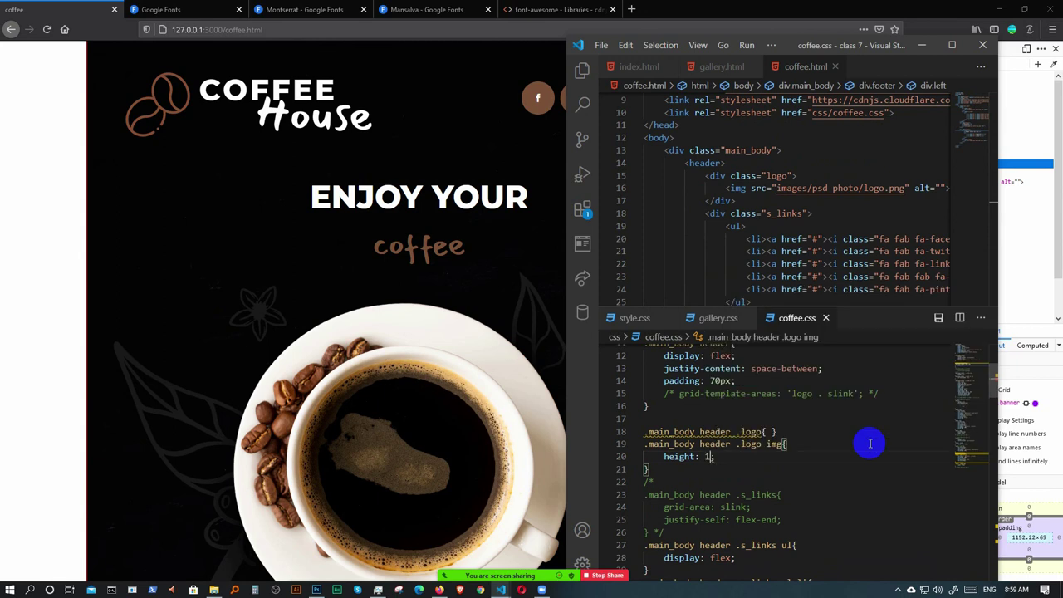
{"action": "type", "text": "05px;"}
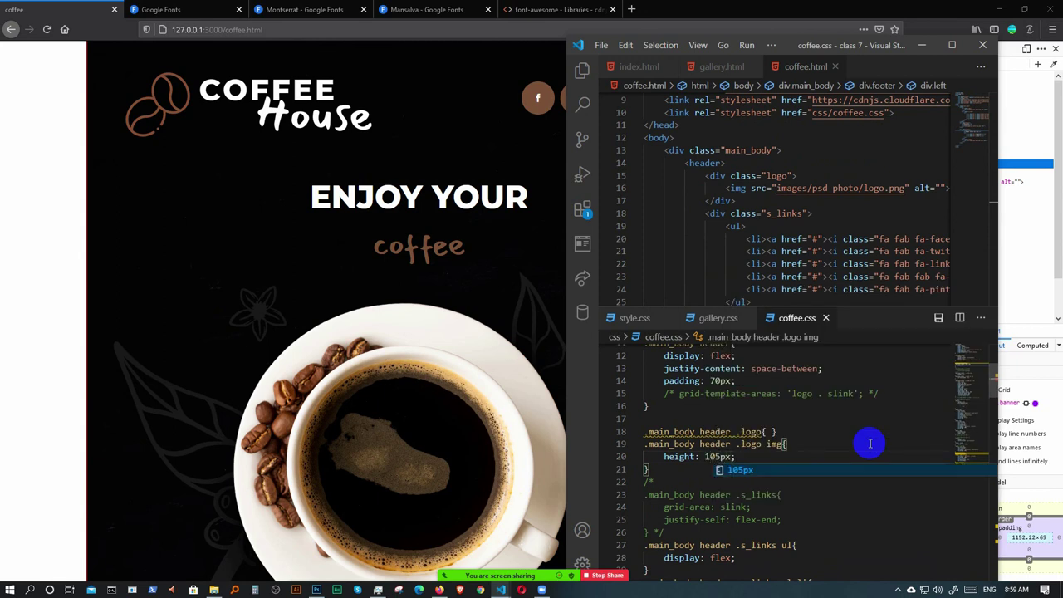
{"action": "left_click", "coordinate": [798, 432]}
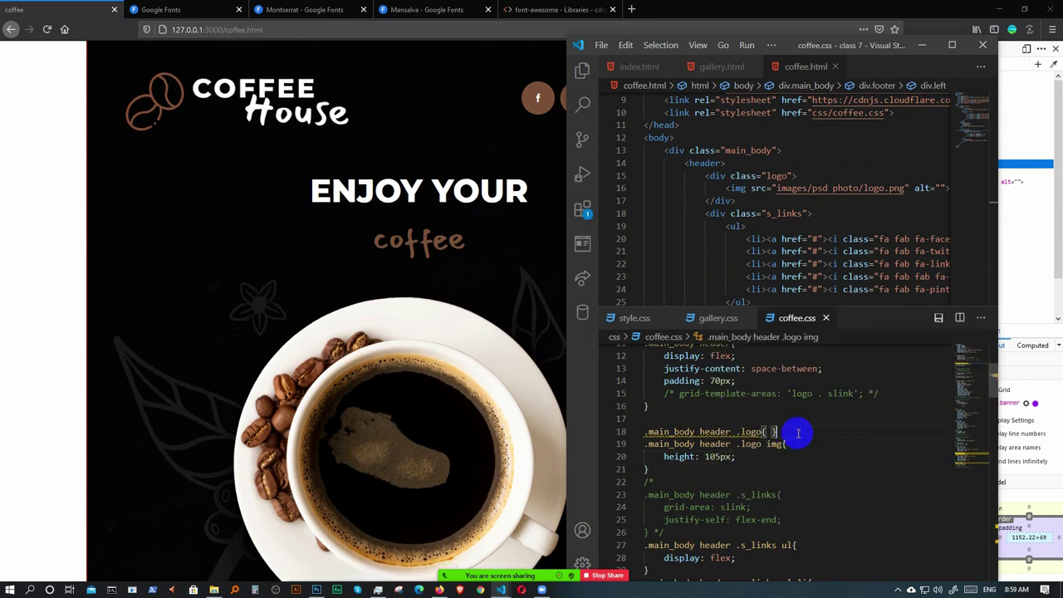
{"action": "key", "text": "ctrl+slash"}
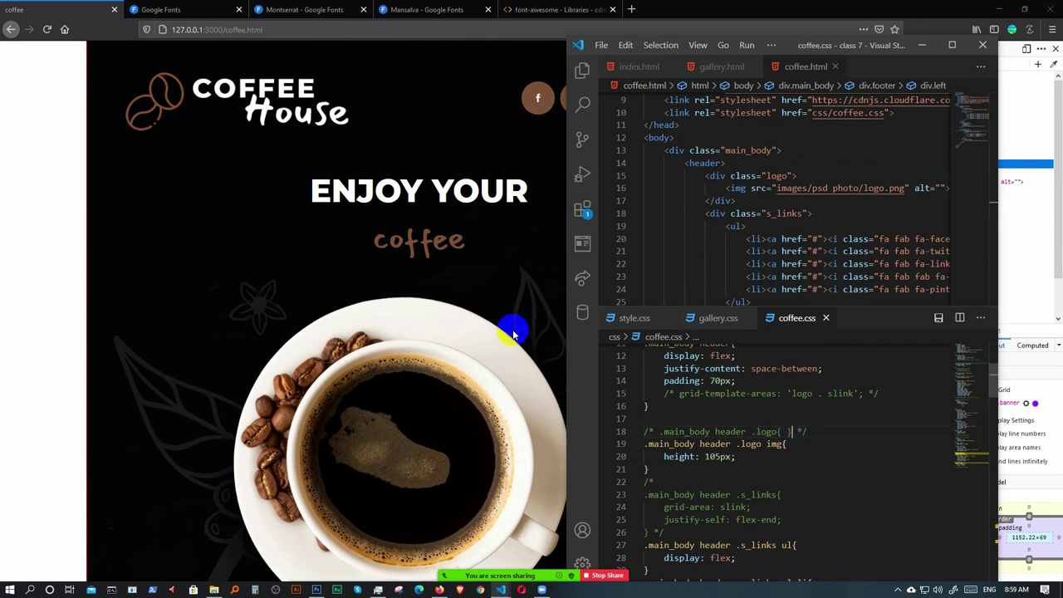
- Review the coffee page in the browser from its header down to the footer
{"action": "left_click", "coordinate": [447, 247]}
{"action": "scroll", "coordinate": [482, 250], "scroll_direction": "down", "scroll_amount": 7}
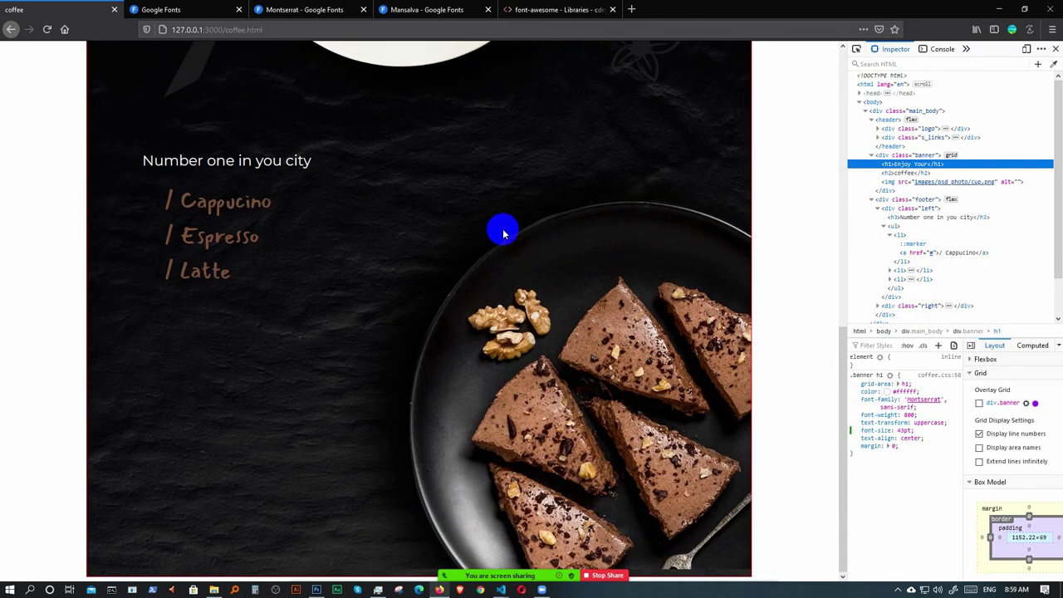
{"action": "scroll", "coordinate": [501, 235], "scroll_direction": "up", "scroll_amount": 7}
{"action": "scroll", "coordinate": [502, 234], "scroll_direction": "up", "scroll_amount": 2}
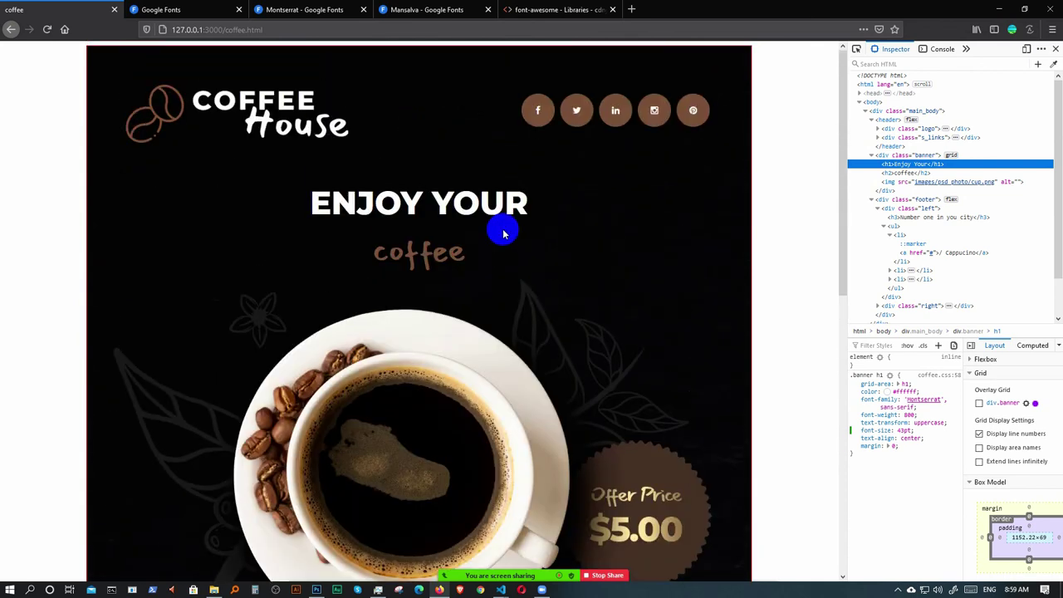
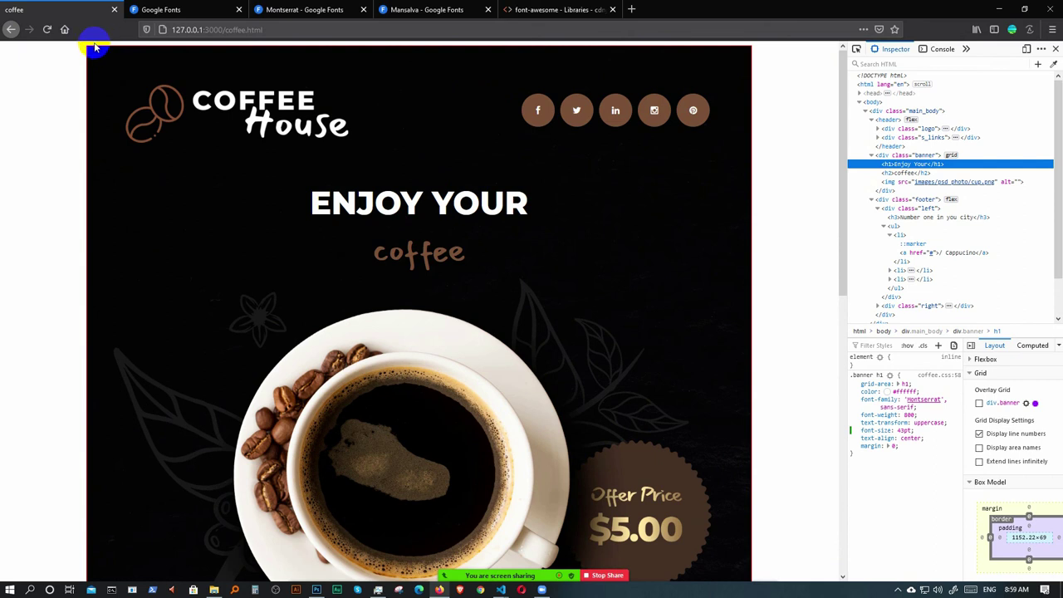
- Switch to coffee.css in VS Code, fold the .main_body rule, and start a universal selector (*) rule on a new line above it
{"action": "mouse_move", "coordinate": [501, 589]}
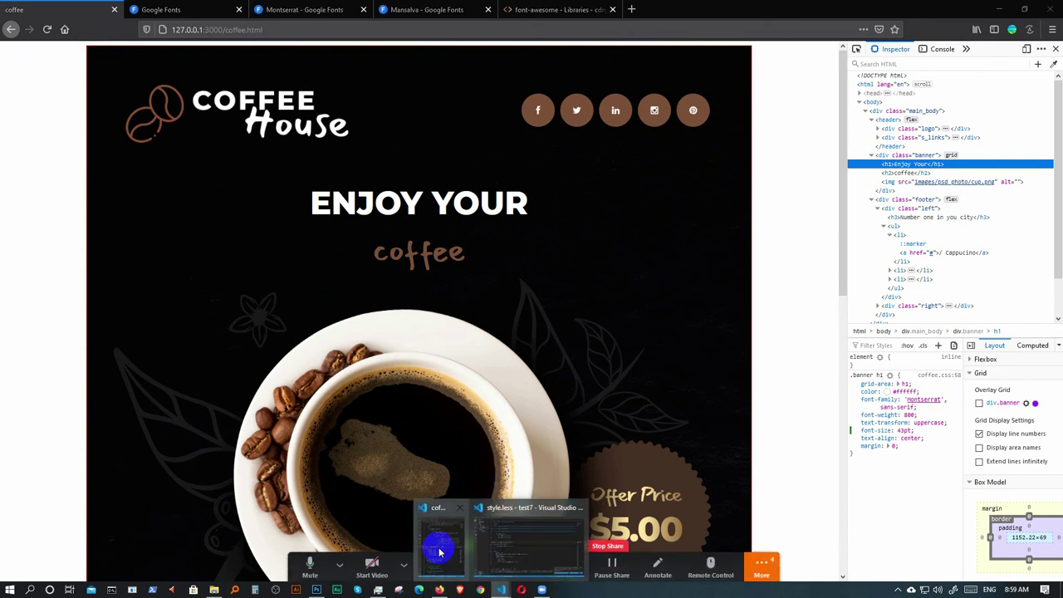
{"action": "left_click", "coordinate": [453, 556]}
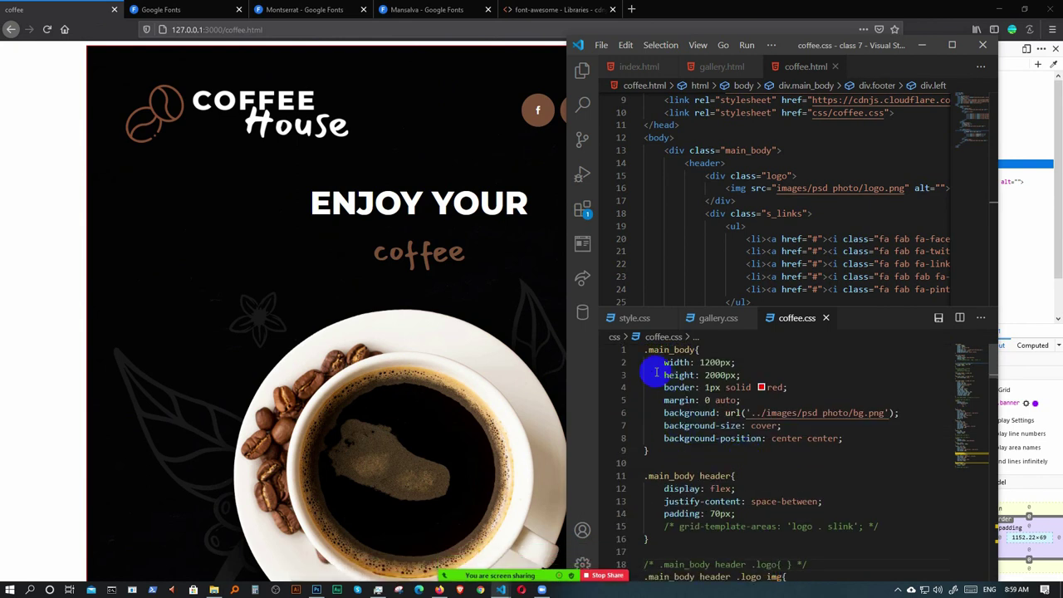
{"action": "left_click", "coordinate": [638, 350]}
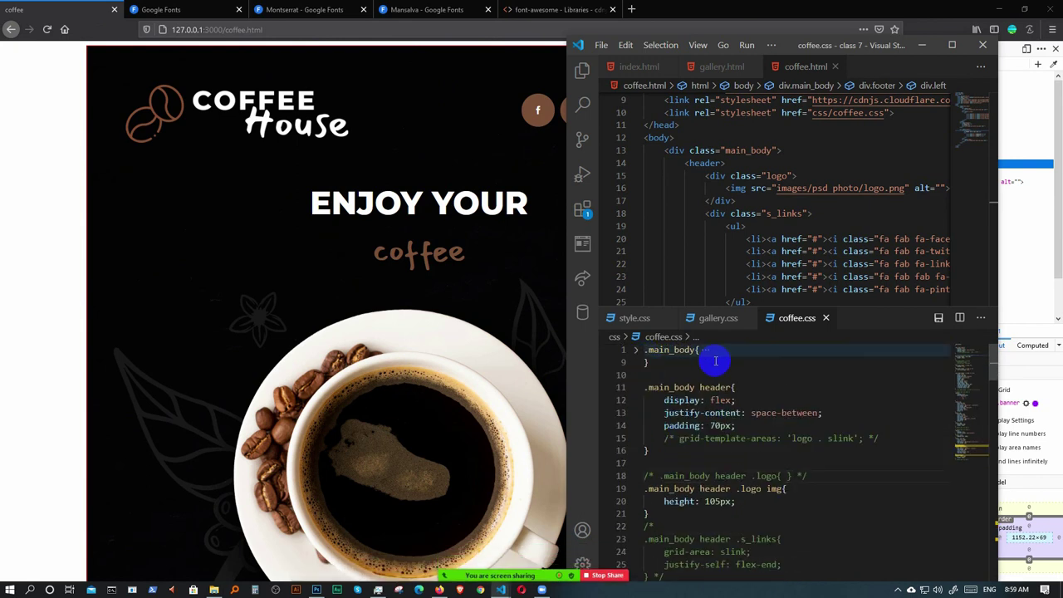
{"action": "left_click", "coordinate": [646, 350]}
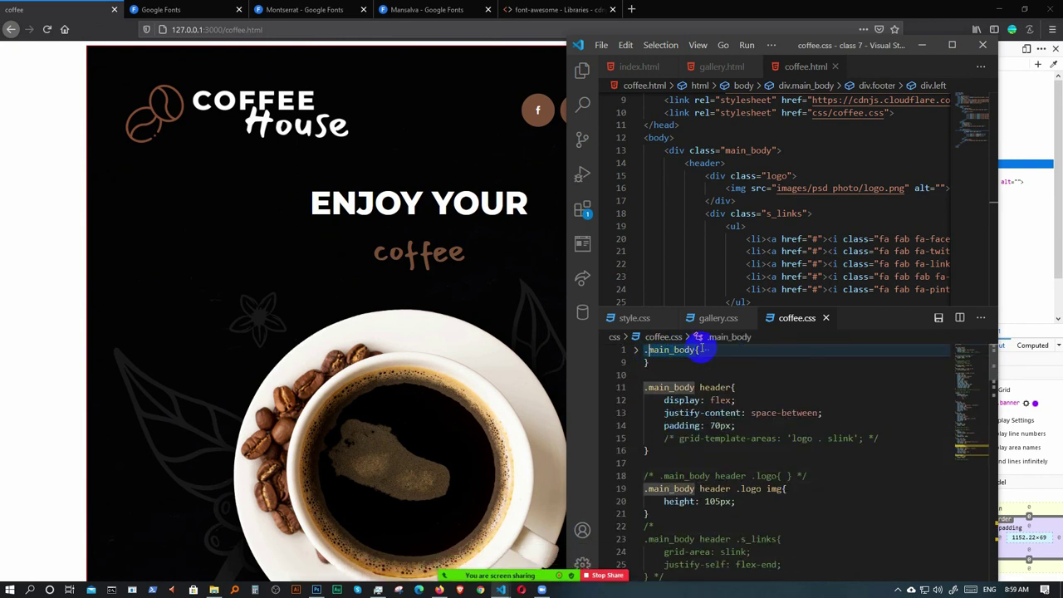
{"action": "key", "text": "Return"}
{"action": "key", "text": "Up"}
{"action": "type", "text": "b"}
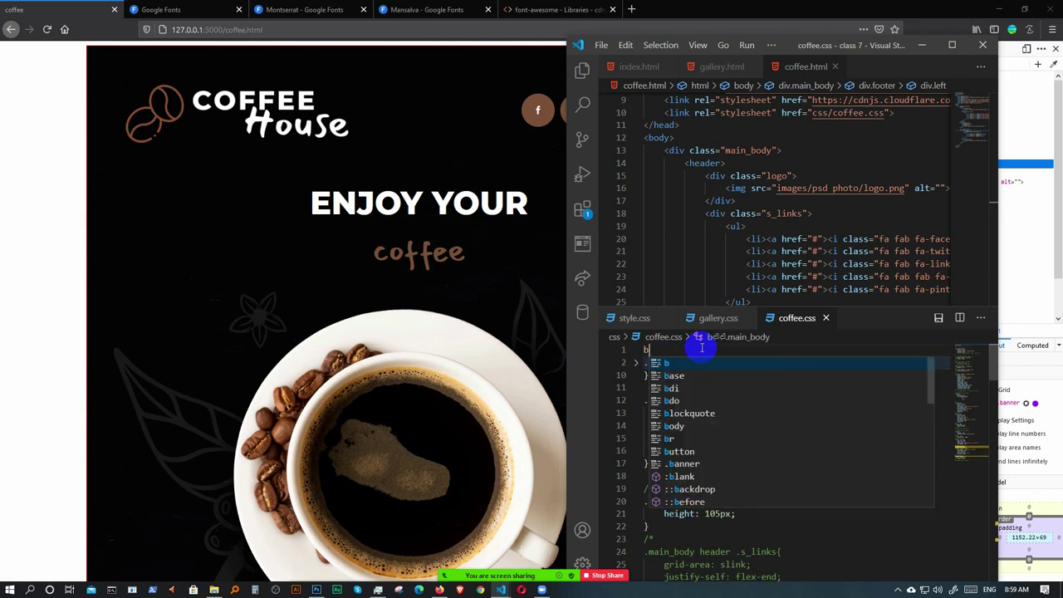
{"action": "key", "text": "BackSpace"}
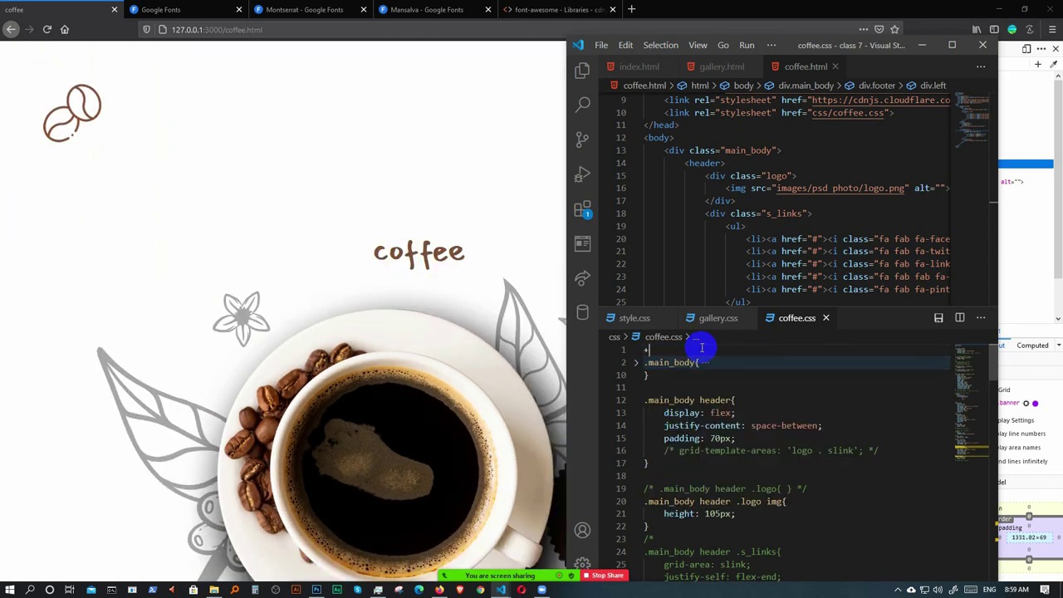
{"action": "type", "text": "*{"}
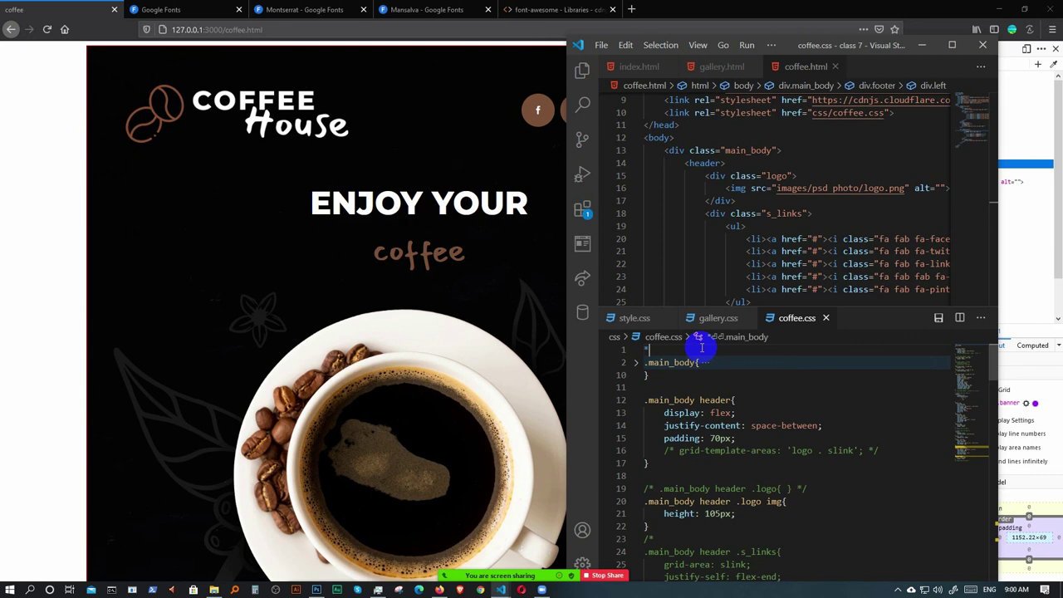
- Add margin: 0, padding: 0 and outline: 0 to the universal selector rule
{"action": "key", "text": "Return"}
{"action": "type", "text": "ma"}
{"action": "key", "text": "Return"}
{"action": "type", "text": "0"}
{"action": "key", "text": "Tab"}
{"action": "key", "text": "Return"}
{"action": "type", "text": "pa"}
{"action": "key", "text": "Return"}
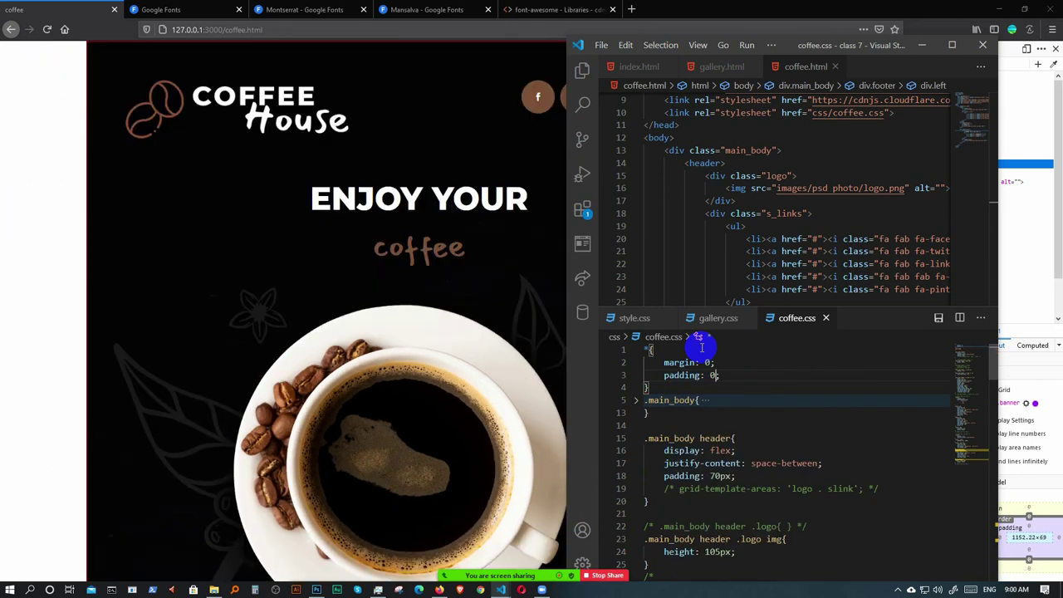
{"action": "key", "text": "Return"}
{"action": "type", "text": "ou"}
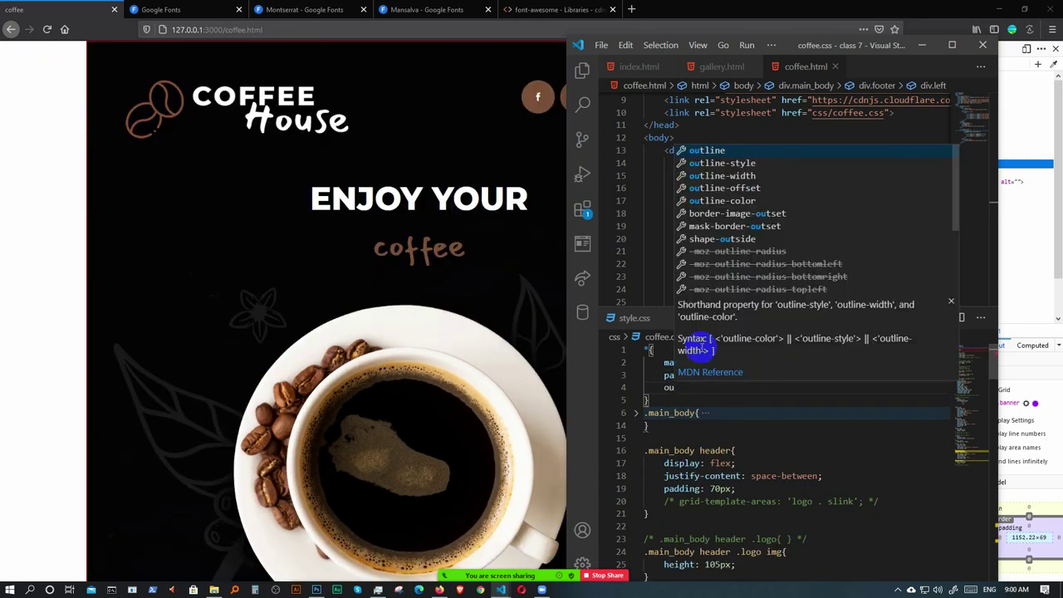
{"action": "key", "text": "Return"}
{"action": "type", "text": "0"}
{"action": "key", "text": "Right"}
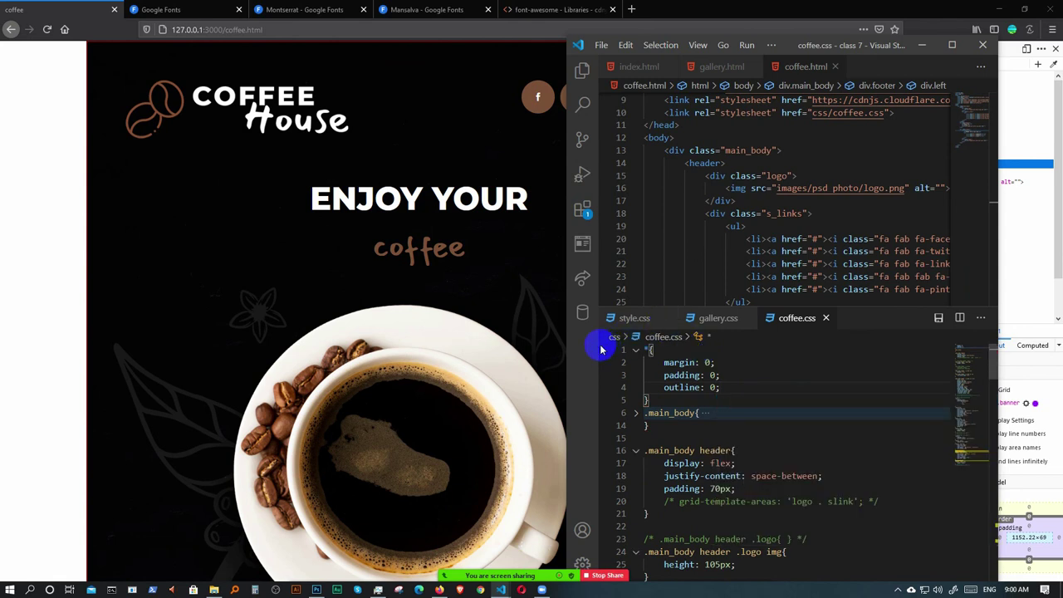
- Unfold the .main_body rule, comment out its 1px solid red border, and check the whole page in the browser
{"action": "left_click", "coordinate": [634, 413]}
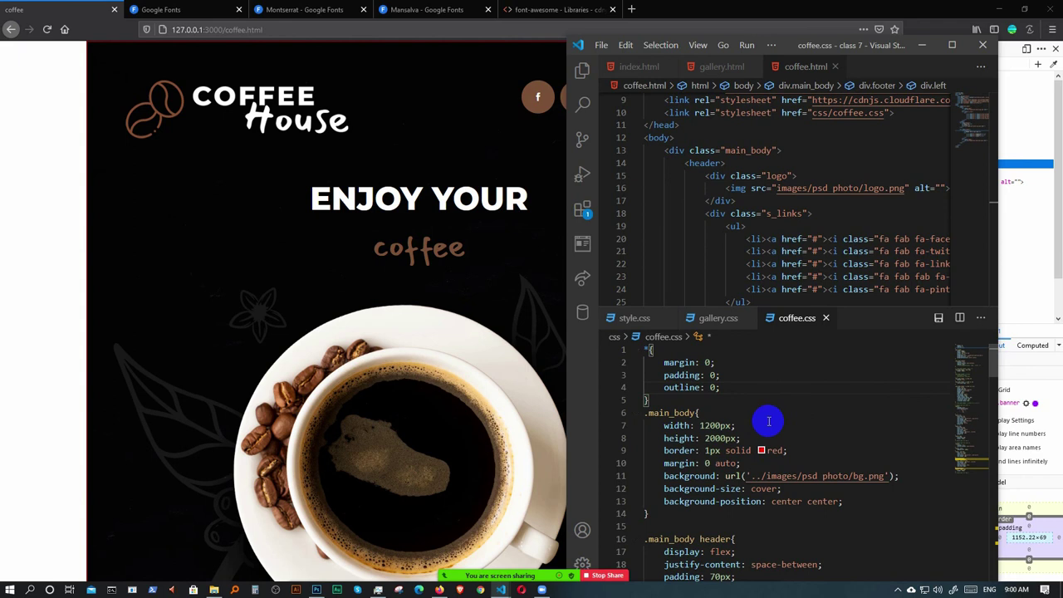
{"action": "scroll", "coordinate": [769, 421], "scroll_direction": "down", "scroll_amount": 1}
{"action": "left_click", "coordinate": [806, 417]}
{"action": "key", "text": "ctrl+slash"}
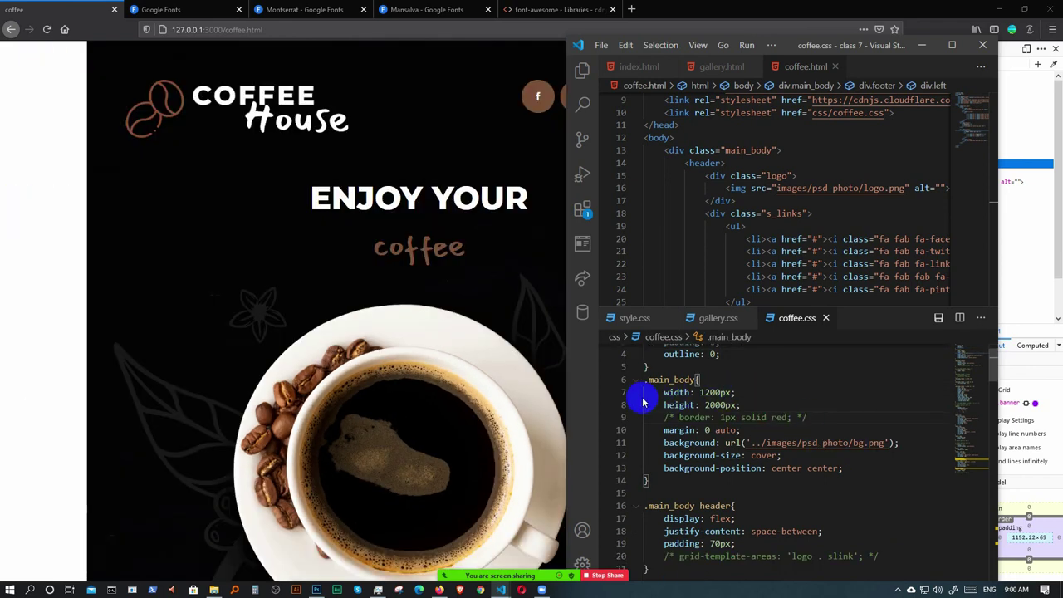
{"action": "left_click", "coordinate": [359, 266]}
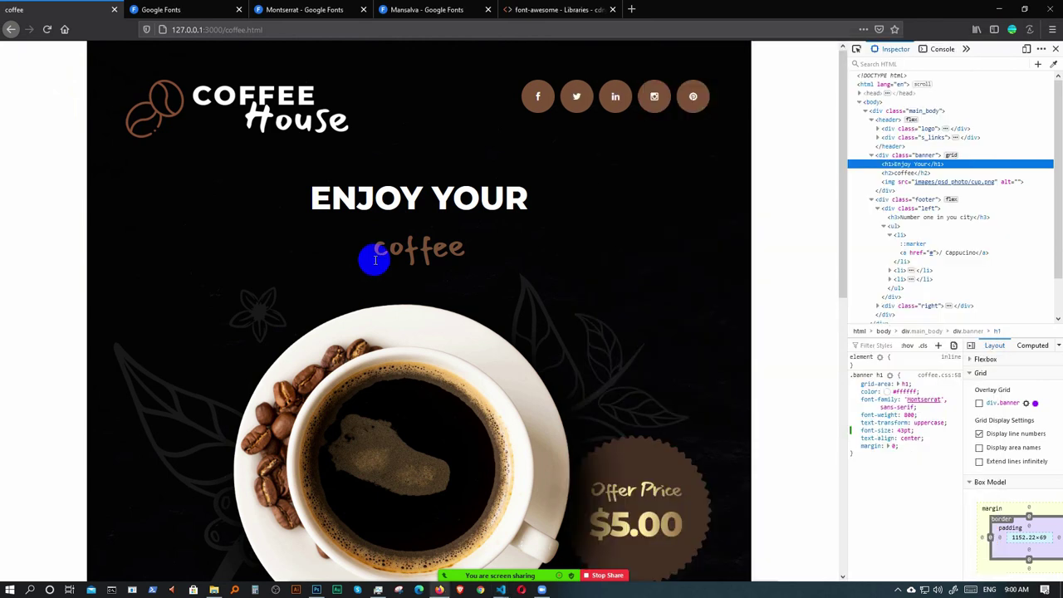
{"action": "scroll", "coordinate": [415, 249], "scroll_direction": "down", "scroll_amount": 6}
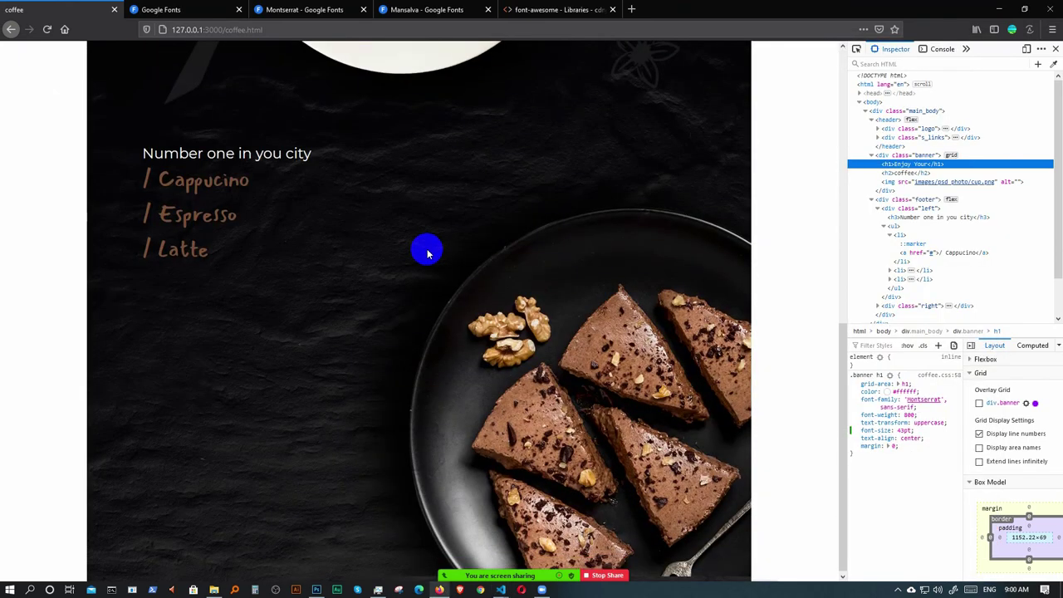
{"action": "scroll", "coordinate": [428, 251], "scroll_direction": "up", "scroll_amount": 5}
{"action": "scroll", "coordinate": [452, 256], "scroll_direction": "up", "scroll_amount": 1}
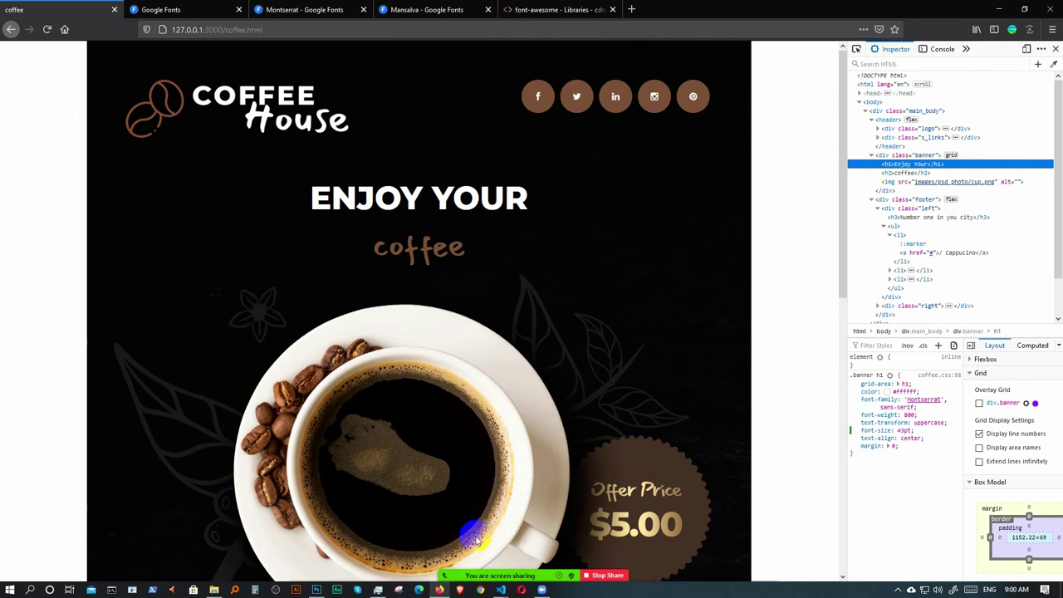
- Switch to Photoshop, collapse the Post 1 group, and display the full Post 2 design in its place
{"action": "left_click", "coordinate": [317, 591]}
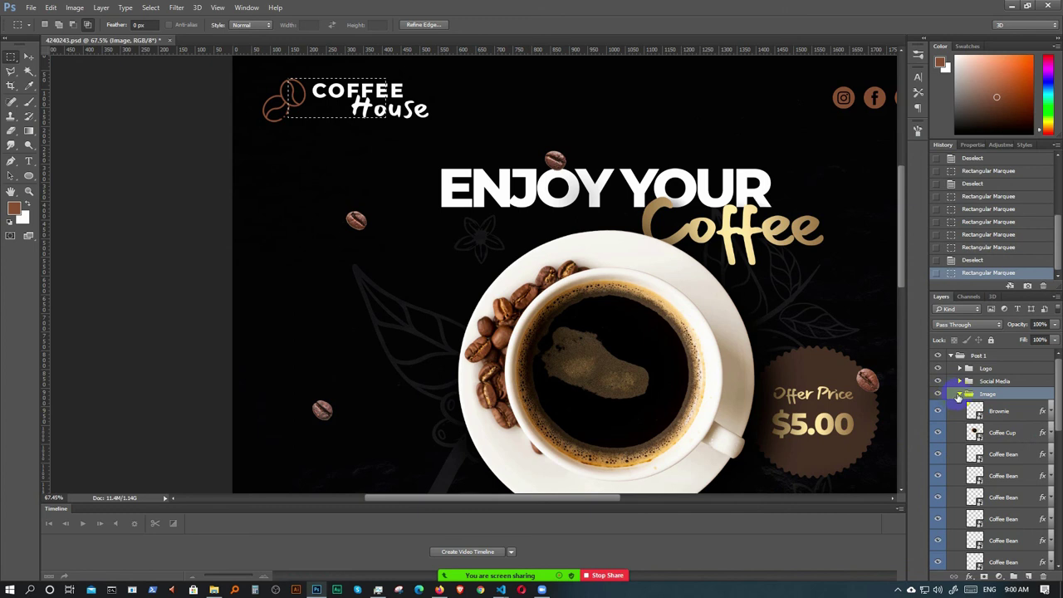
{"action": "left_click", "coordinate": [951, 355]}
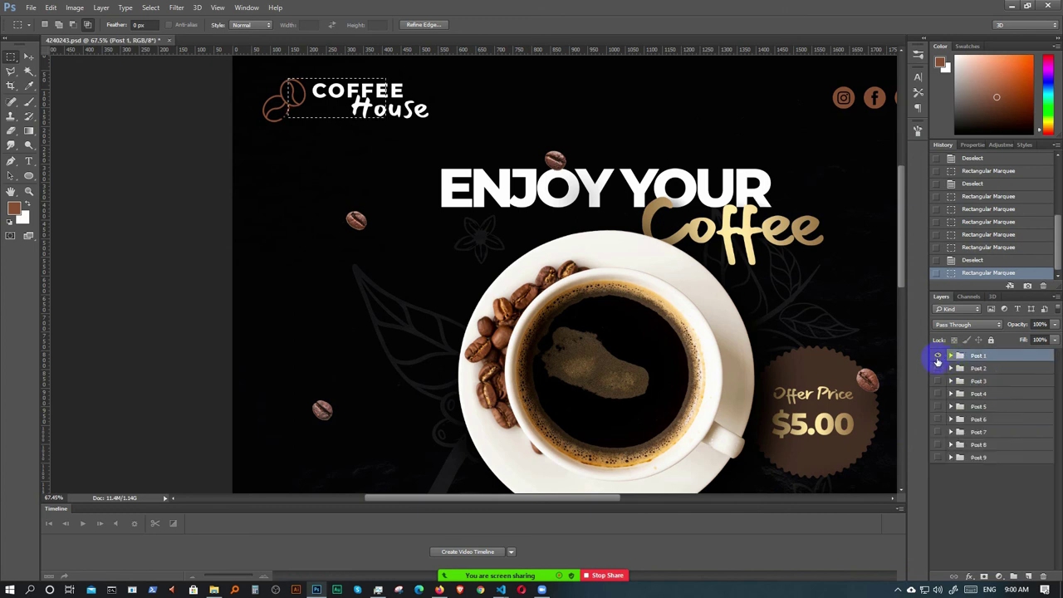
{"action": "left_click", "coordinate": [938, 356]}
{"action": "left_click", "coordinate": [939, 368]}
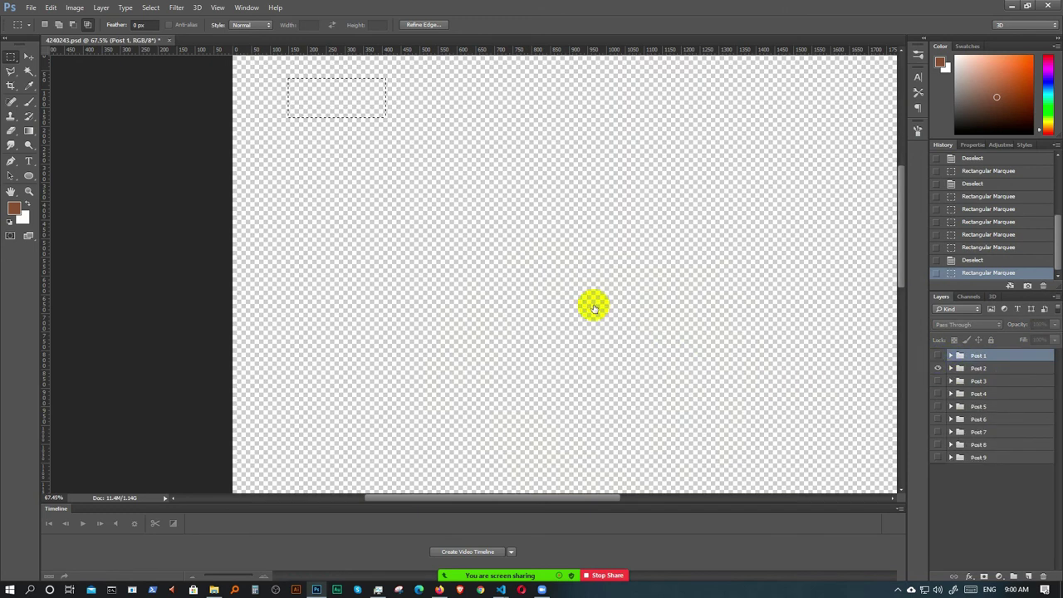
{"action": "scroll", "coordinate": [473, 307], "scroll_direction": "down", "scroll_amount": 3}
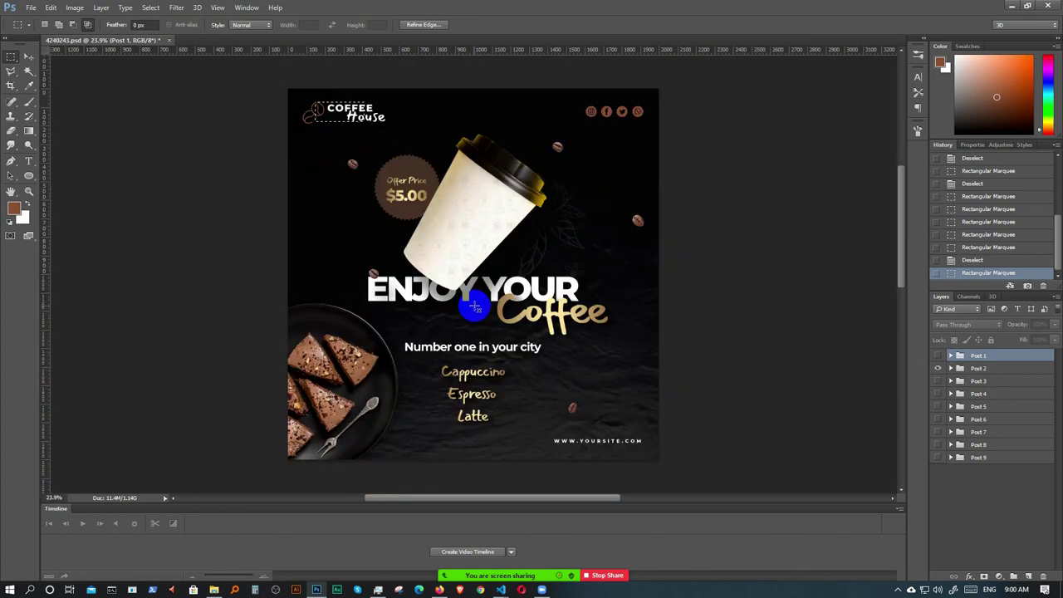
{"action": "scroll", "coordinate": [471, 272], "scroll_direction": "up", "scroll_amount": 2}
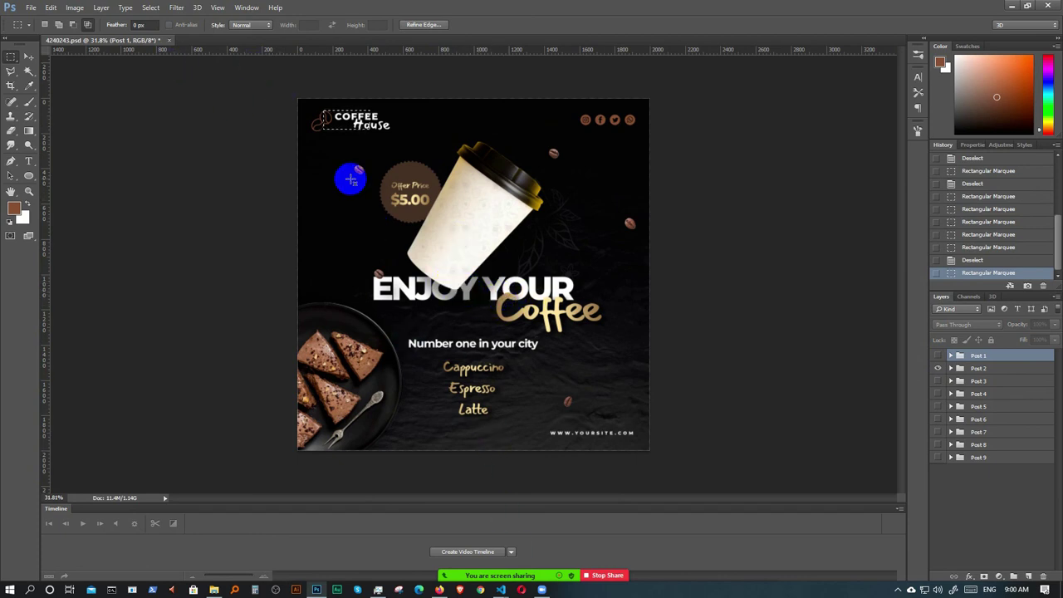
- Look over the coffee page in the browser for comparison and return to the Post 2 design in Photoshop
{"action": "mouse_move", "coordinate": [498, 545]}
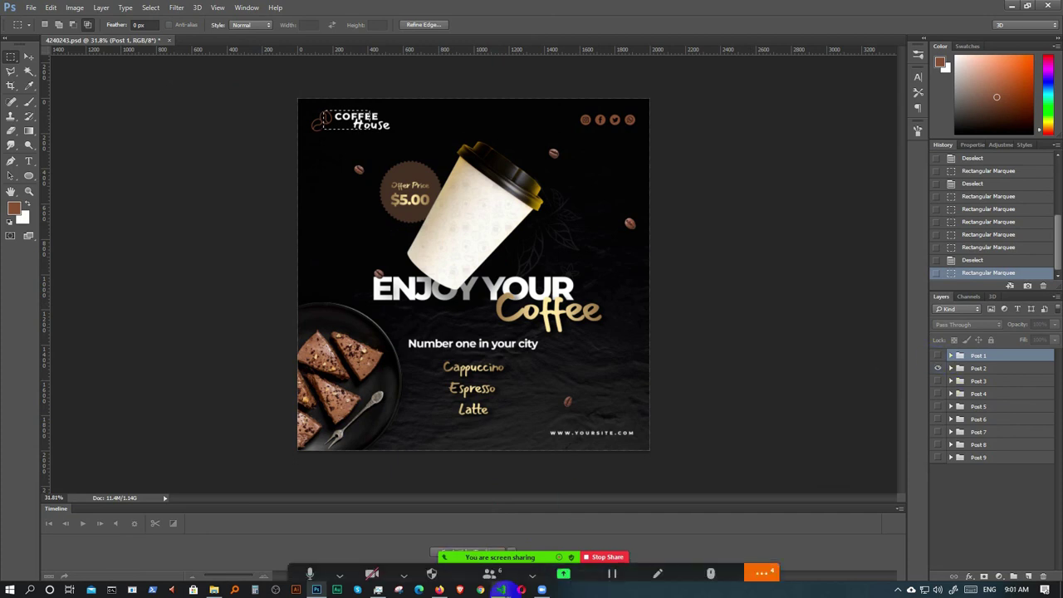
{"action": "key", "text": "alt+Tab"}
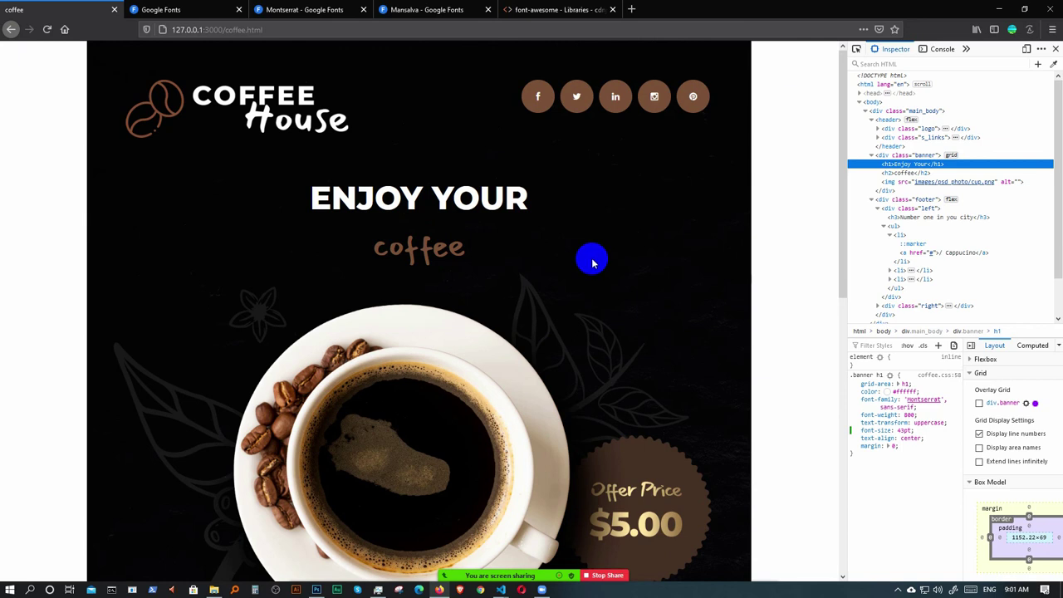
{"action": "scroll", "coordinate": [596, 261], "scroll_direction": "down", "scroll_amount": 5}
{"action": "scroll", "coordinate": [598, 257], "scroll_direction": "up", "scroll_amount": 7}
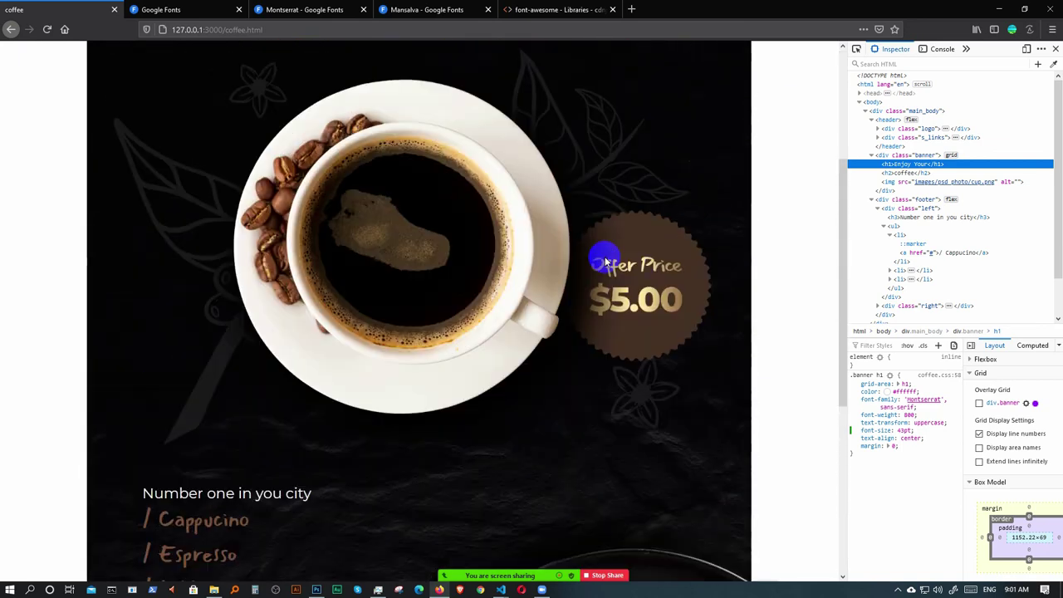
{"action": "left_click", "coordinate": [999, 9]}
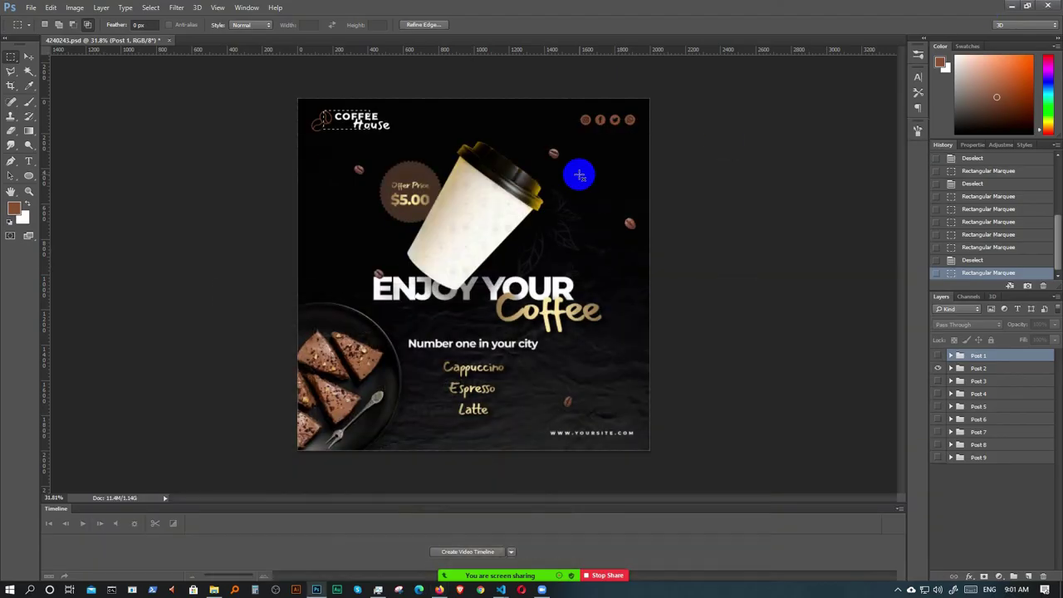
- Display the Post 3 group instead of Post 2 and clear the marquee selection
{"action": "left_click_drag", "start_coordinate": [939, 373], "coordinate": [939, 385]}
{"action": "left_click", "coordinate": [938, 382]}
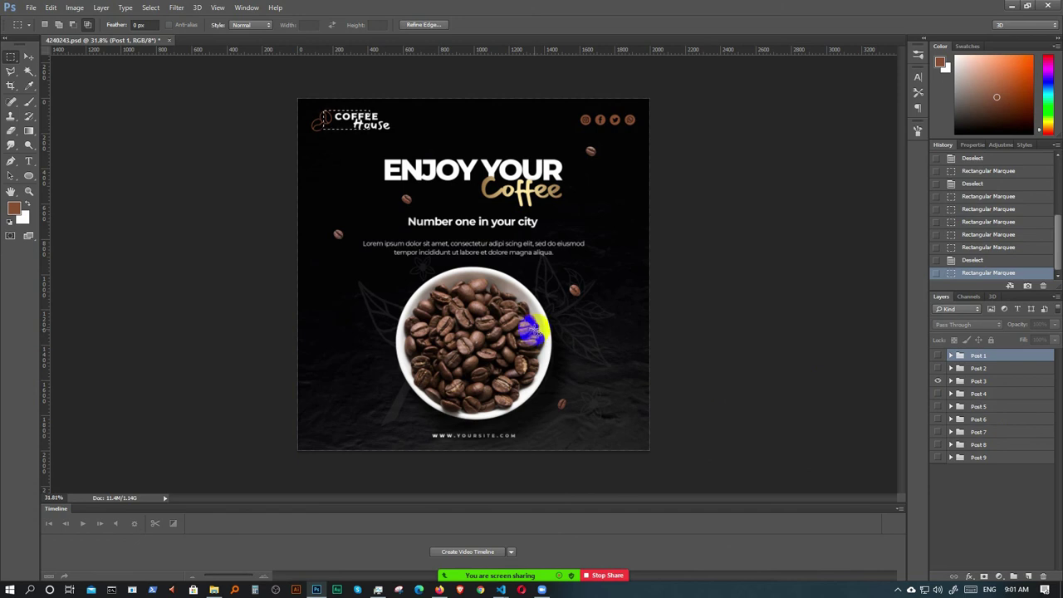
{"action": "left_click", "coordinate": [579, 236]}
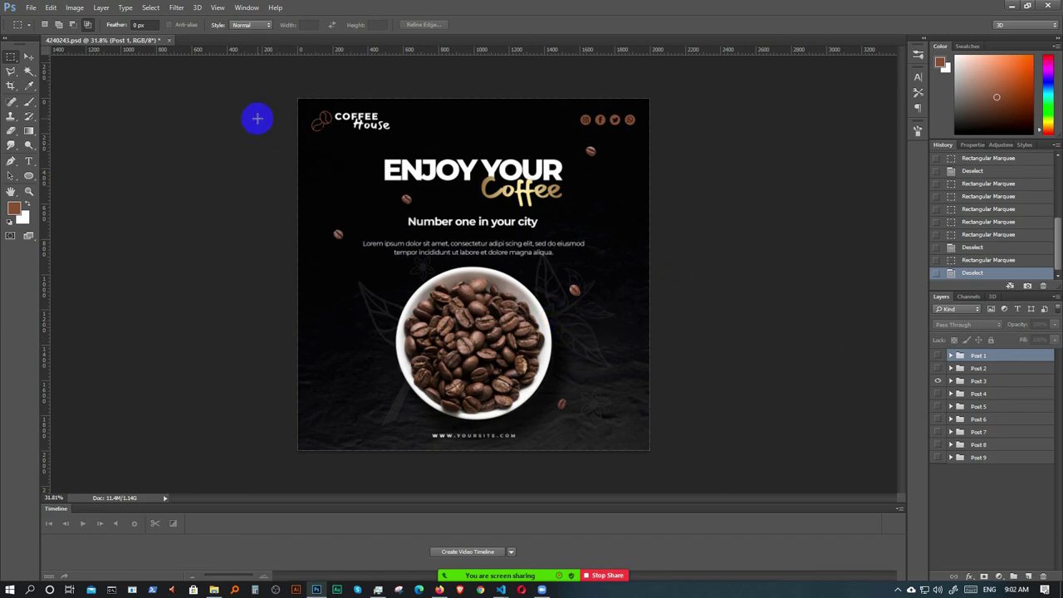
- View the Post 4 design in place of Post 3, and finish with only the Post 1 group shown
{"action": "left_click", "coordinate": [939, 381]}
{"action": "left_click", "coordinate": [940, 395]}
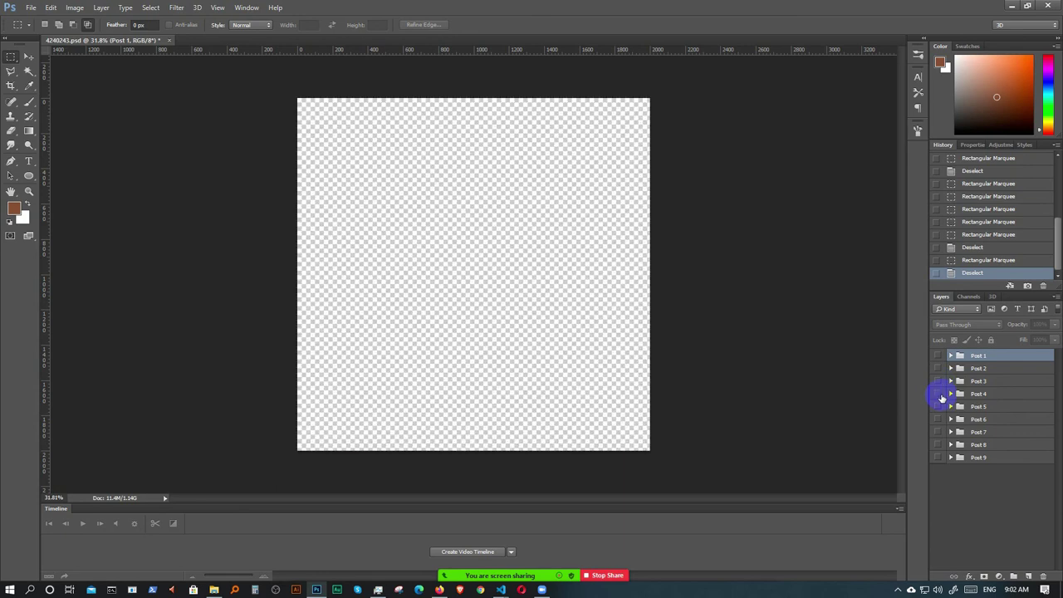
{"action": "left_click", "coordinate": [939, 382]}
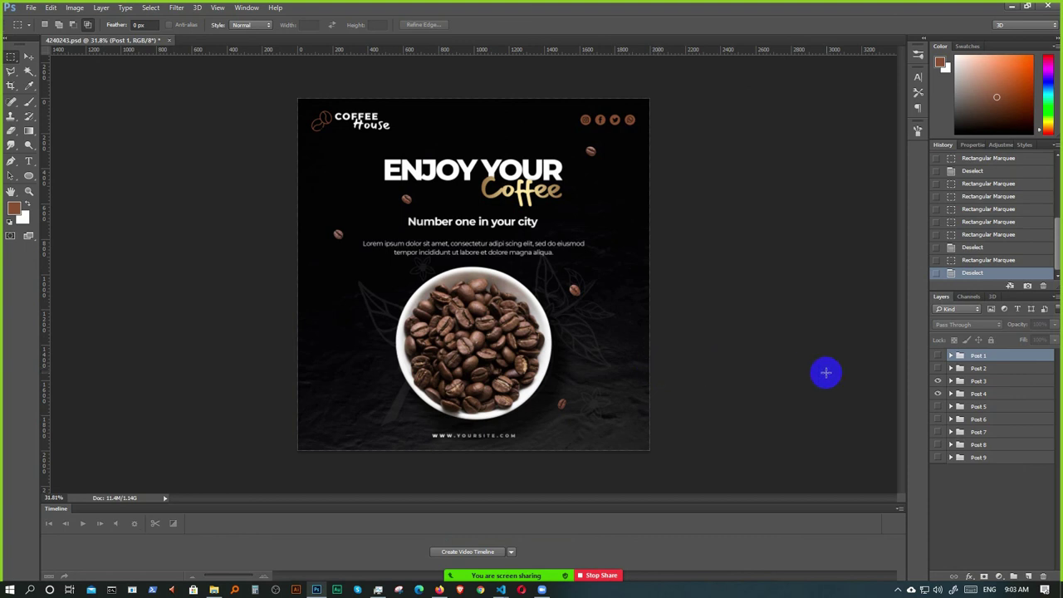
{"action": "left_click", "coordinate": [938, 381]}
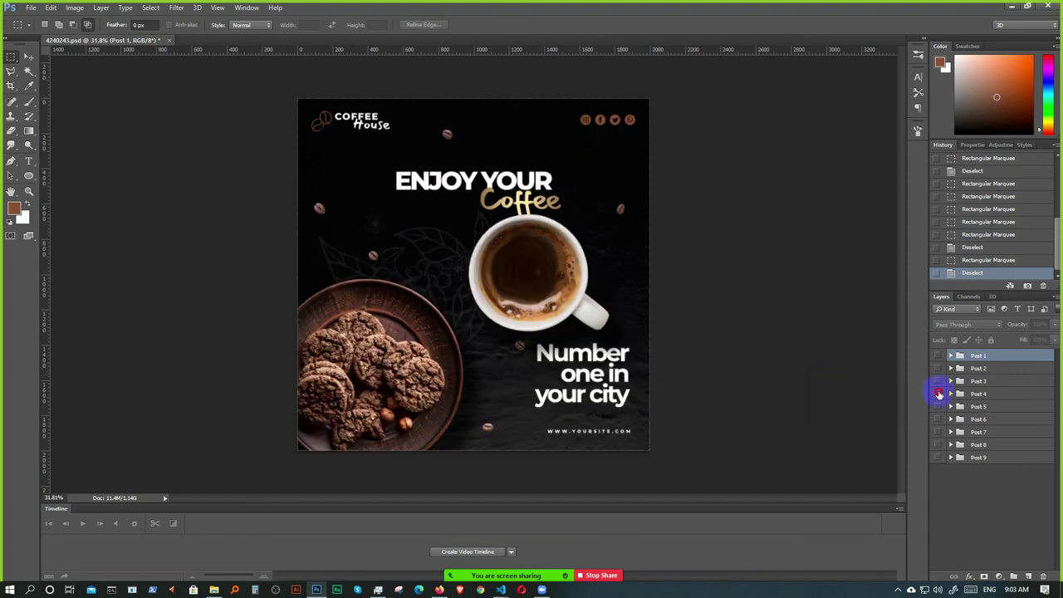
{"action": "left_click", "coordinate": [937, 368]}
{"action": "left_click", "coordinate": [938, 357]}
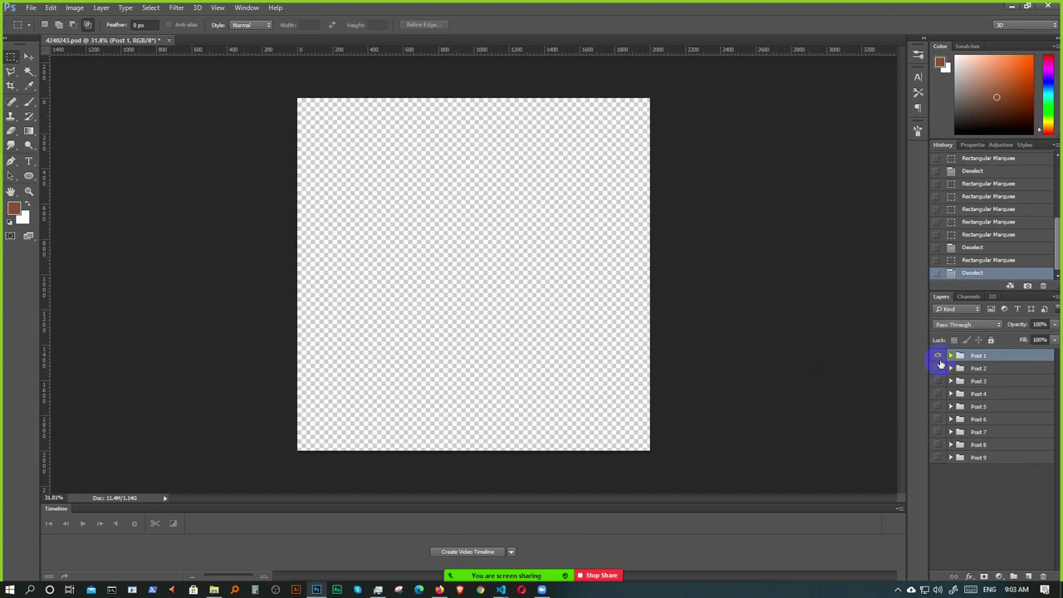